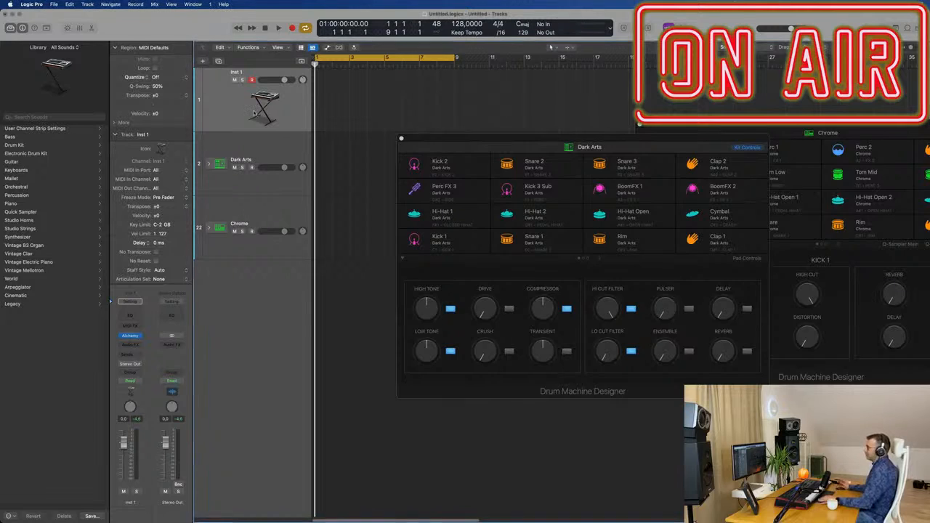
# Step: Record a one-bar kick pattern on the Dark Arts track and open its region in the Piano Roll
pyautogui.click(263, 154)
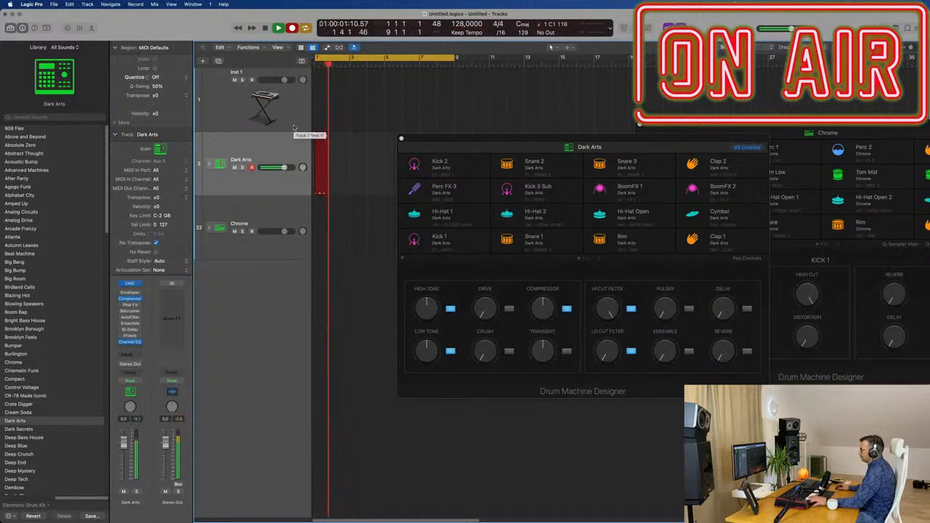
pyautogui.press('space')
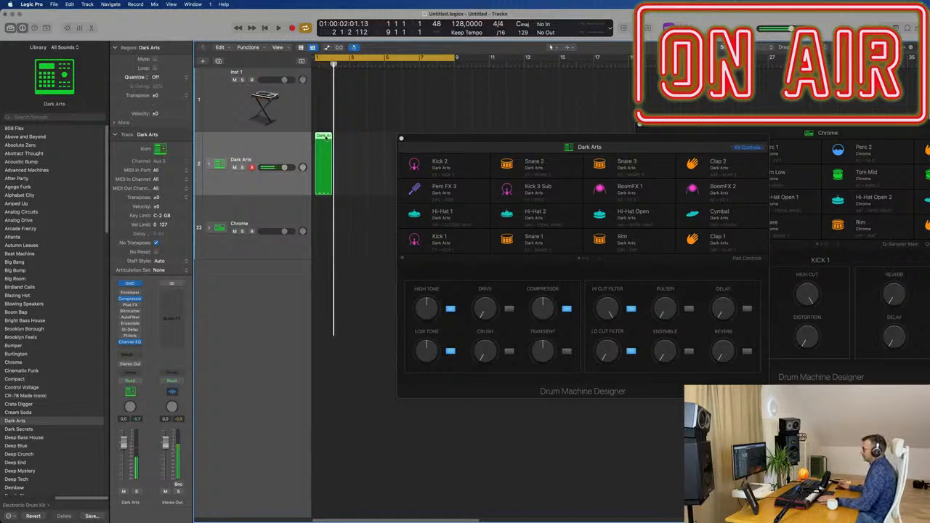
pyautogui.doubleClick(321, 144)
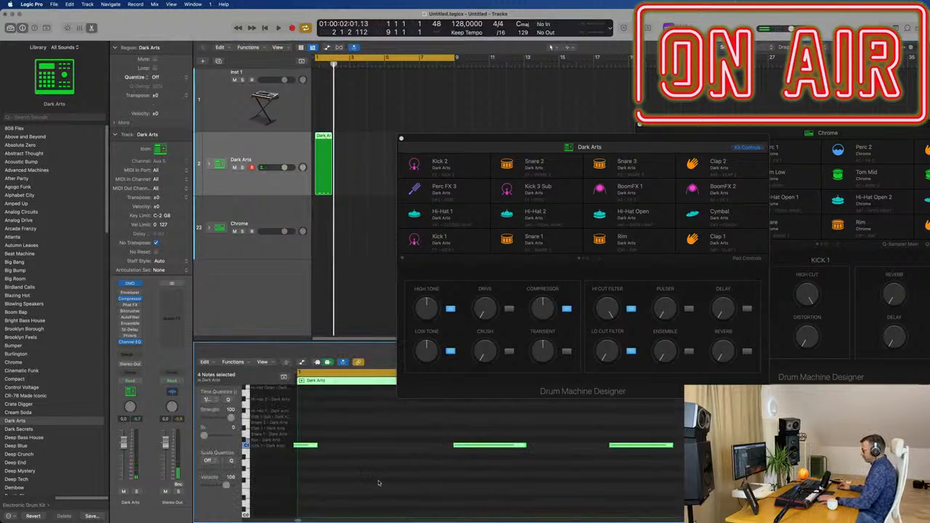
pyautogui.scroll(-2, 380, 477)
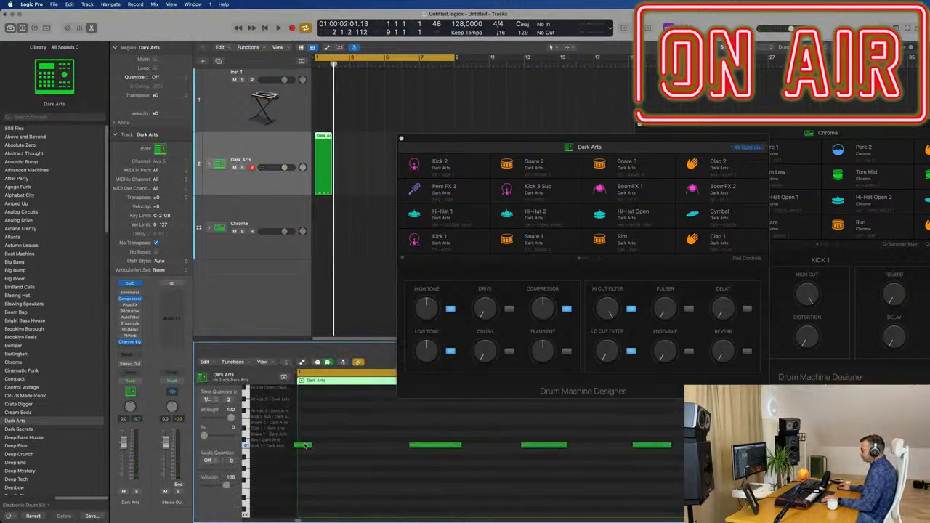
# Step: Move the first kick note to the start of bar 1 and shorten the kick notes to a sixteenth
pyautogui.moveTo(304, 446); pyautogui.dragTo(335, 446)
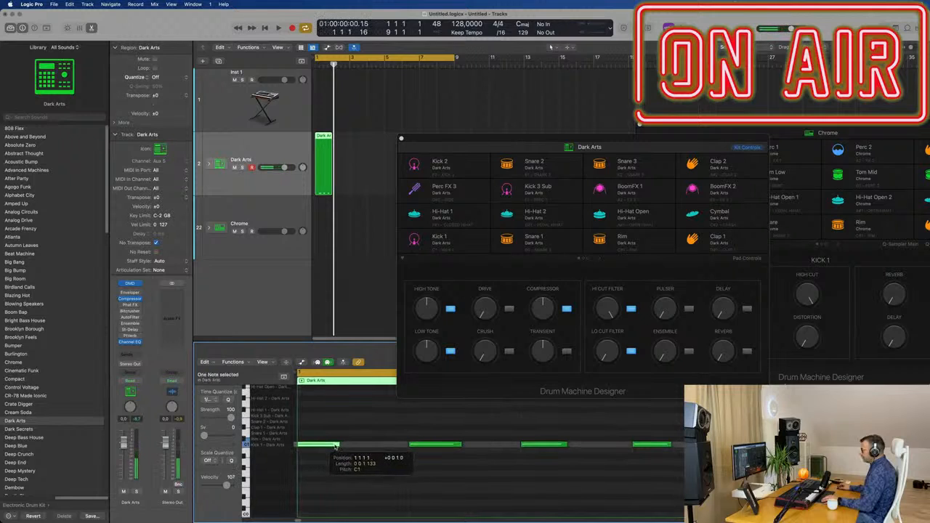
pyautogui.click(353, 472)
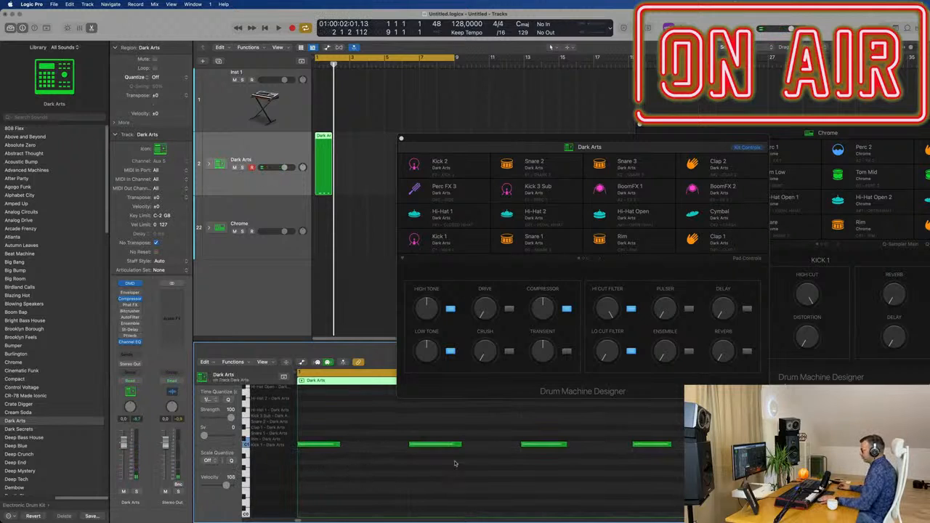
pyautogui.moveTo(460, 444); pyautogui.dragTo(434, 445)
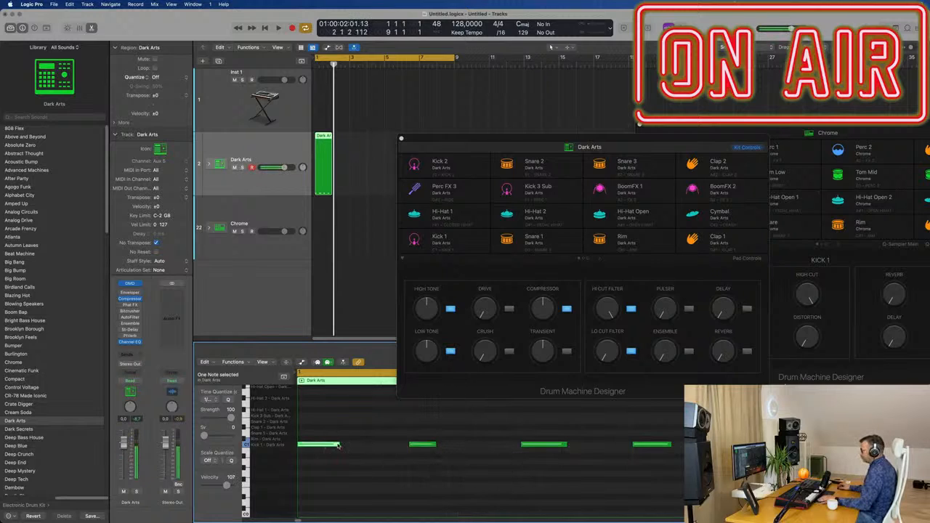
pyautogui.moveTo(337, 445); pyautogui.dragTo(335, 445)
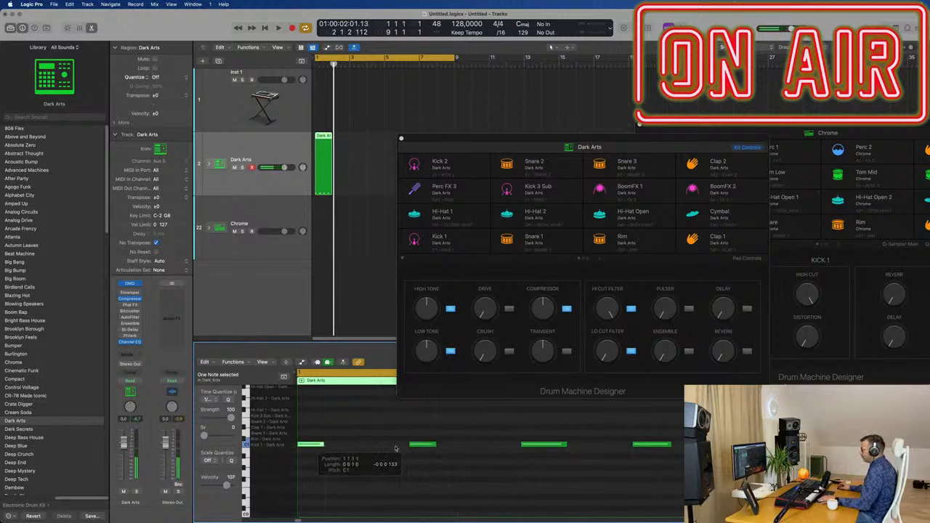
pyautogui.moveTo(565, 446); pyautogui.dragTo(549, 448)
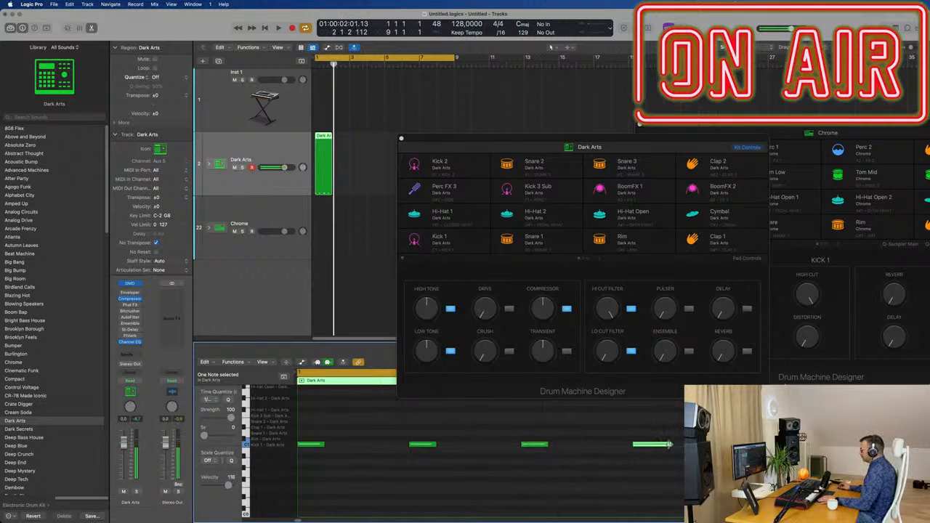
# Step: Repeat the one-bar kick region along the Dark Arts track to fill eight bars
pyautogui.click(345, 166)
pyautogui.press('super+r')
pyautogui.press('super+r')
pyautogui.press('super+r')
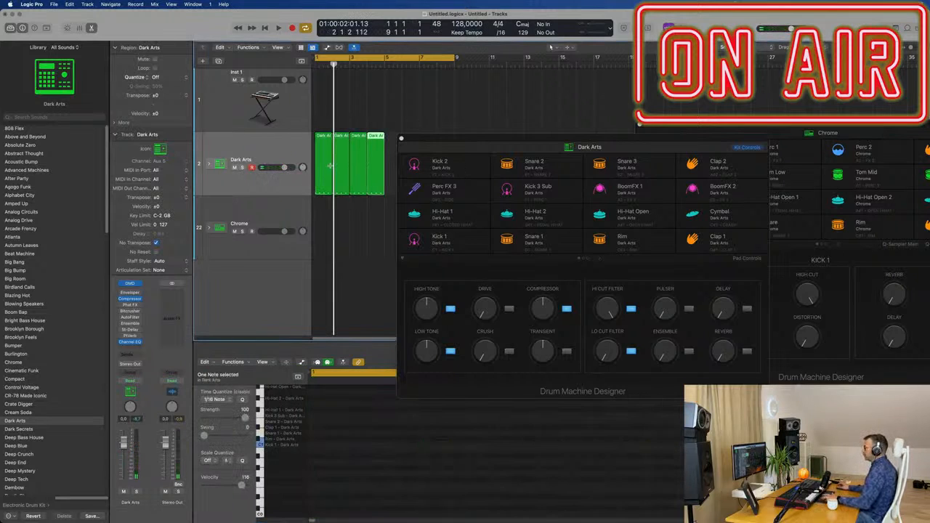
# Step: Expand the Dark Arts stack and move all eight kick regions onto the Kick 1 track
pyautogui.moveTo(548, 140); pyautogui.dragTo(850, 137)
pyautogui.moveTo(510, 151); pyautogui.dragTo(318, 204)
pyautogui.click(209, 166)
pyautogui.press('space')
pyautogui.press('space')
# Step: Transpose all kick notes in the eight regions down to E0 while auditioning the kick
pyautogui.click(380, 453)
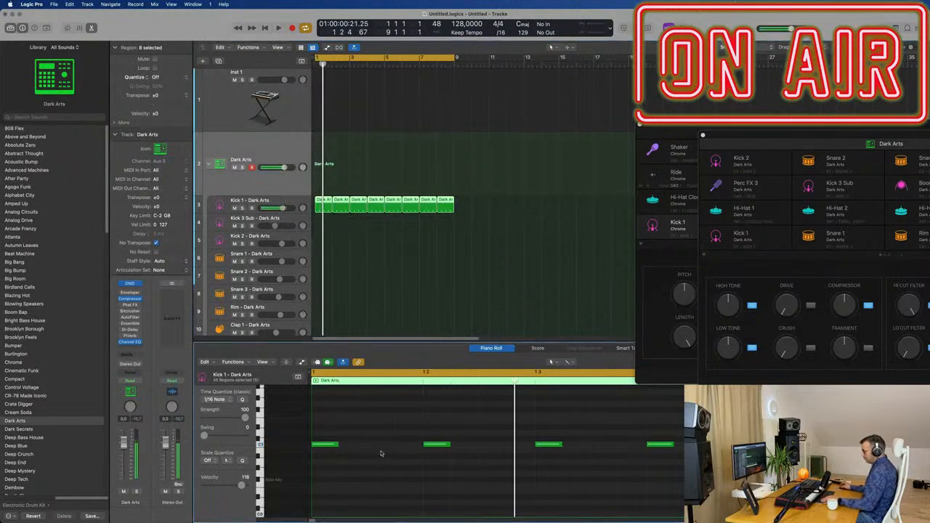
pyautogui.hotkey('alt', 'shift', 'Down')
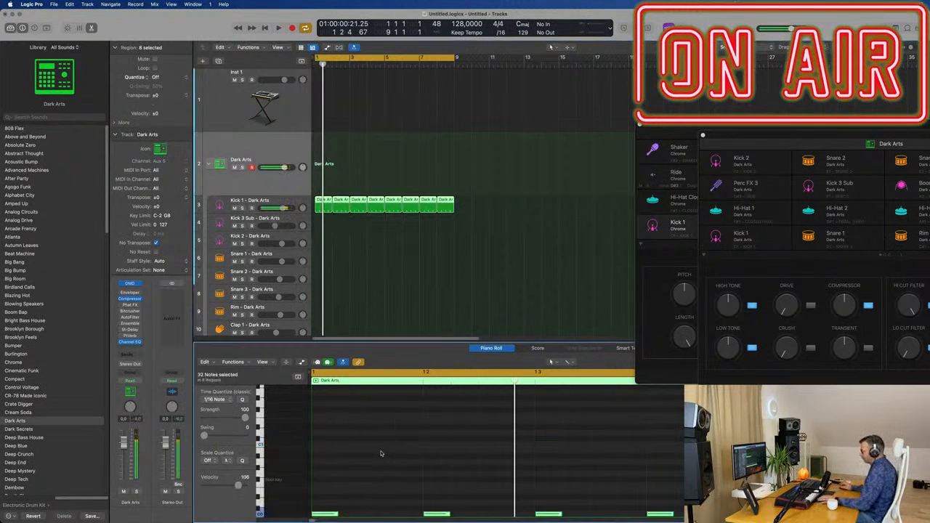
pyautogui.press('space')
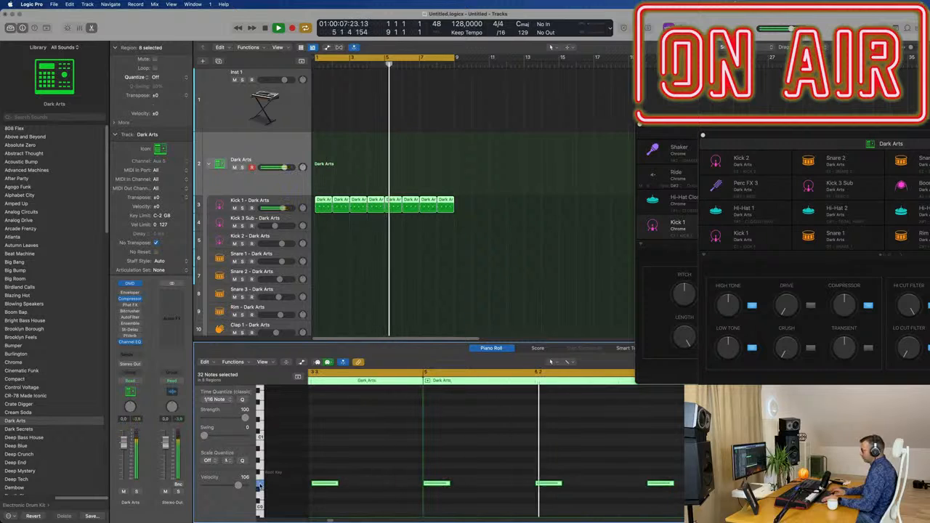
pyautogui.press('space')
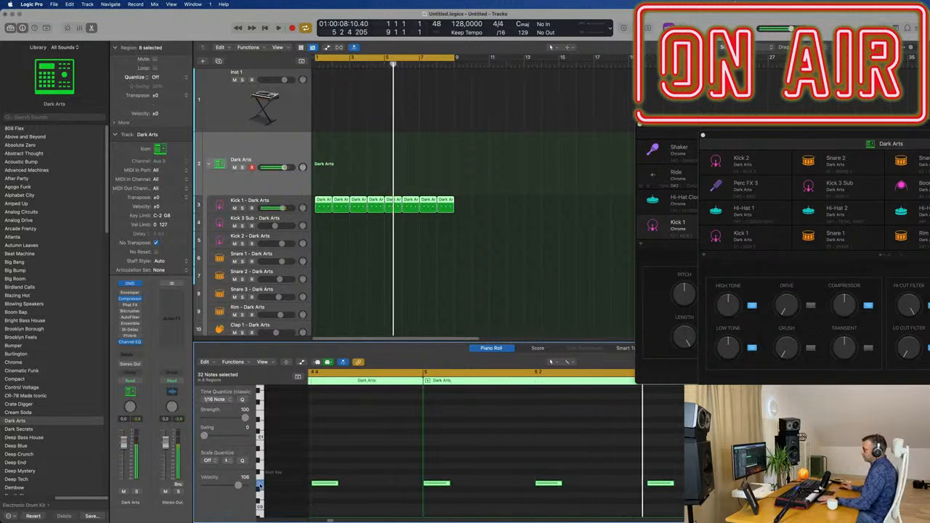
# Step: Play the kick loop from the start and reposition the Dark Arts Drum Machine Designer window beside the regions
pyautogui.click(473, 150)
pyautogui.press('Return')
pyautogui.press('space')
pyautogui.moveTo(757, 135); pyautogui.dragTo(612, 82)
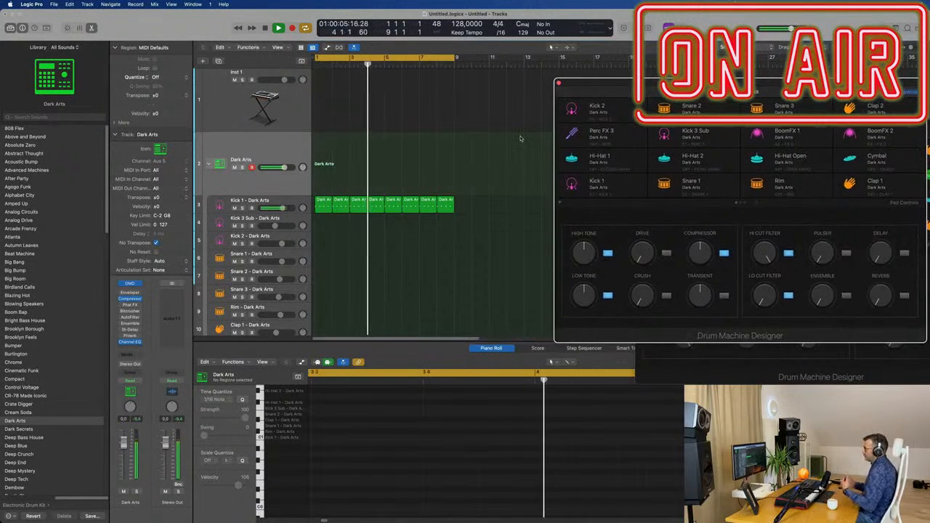
# Step: Build a snare pattern on Snare 1 from a copy of the first kick region, with lowered notes on beats 2 and 4 only
pyautogui.click(402, 291)
pyautogui.scroll(-3, 331, 253)
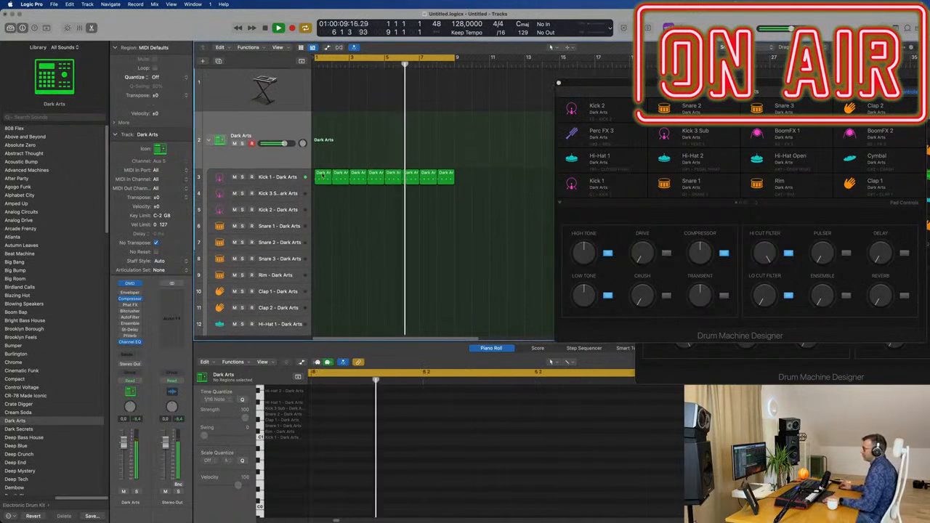
pyautogui.moveTo(324, 177); pyautogui.dragTo(324, 227)
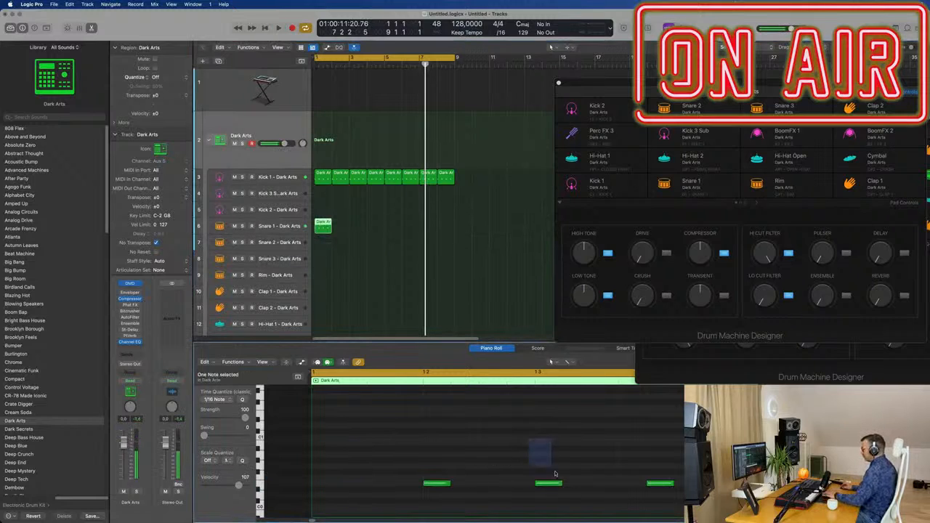
pyautogui.moveTo(394, 456); pyautogui.dragTo(701, 519)
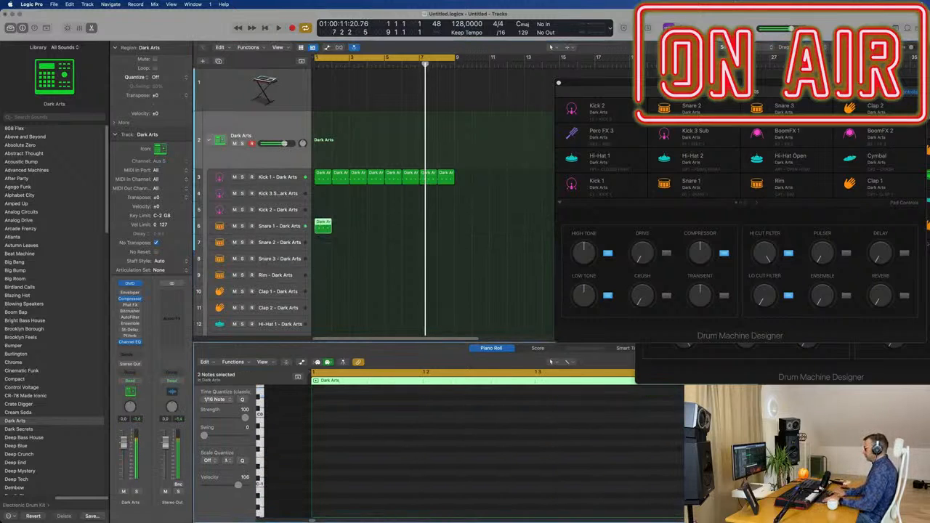
pyautogui.press('Return')
pyautogui.press('space')
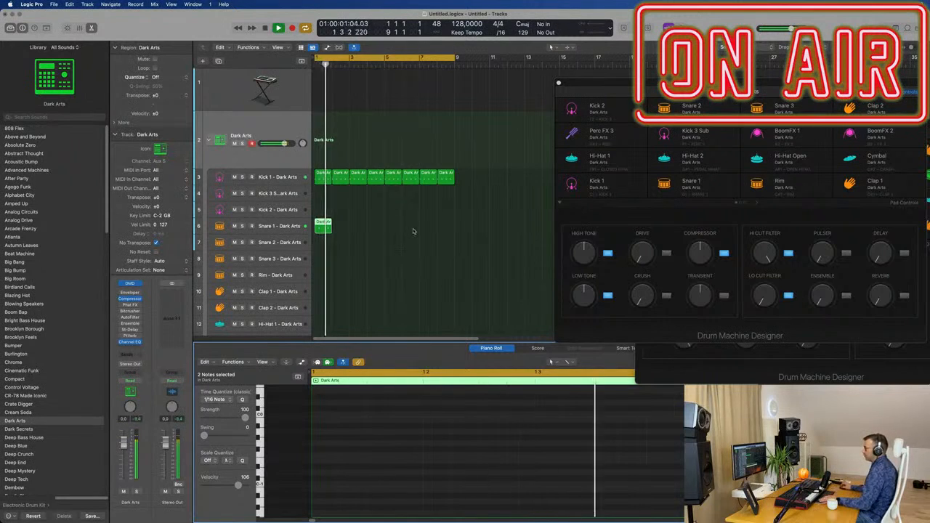
pyautogui.press('space')
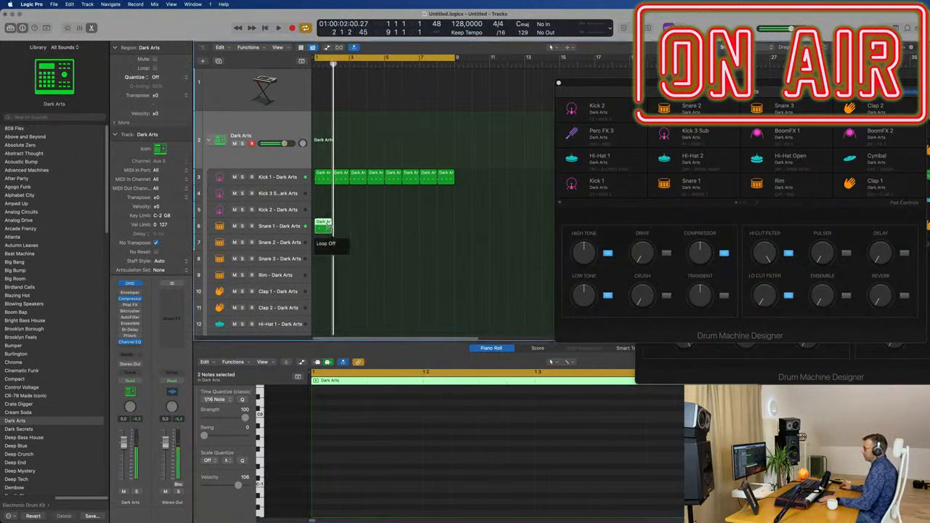
# Step: Move the snare region to the Snare 2 track and repeat it to fill eight bars
pyautogui.moveTo(318, 225); pyautogui.dragTo(320, 242)
pyautogui.press('Return')
pyautogui.press('space')
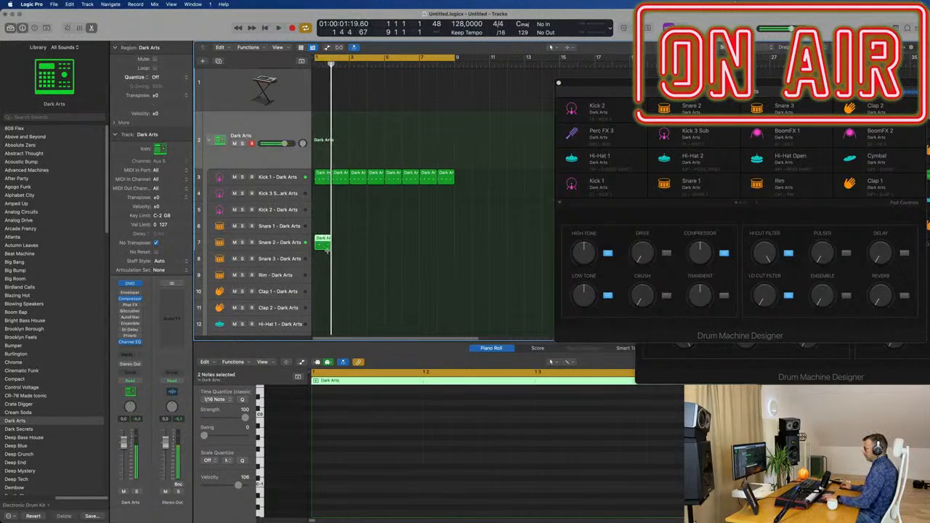
pyautogui.press('l')
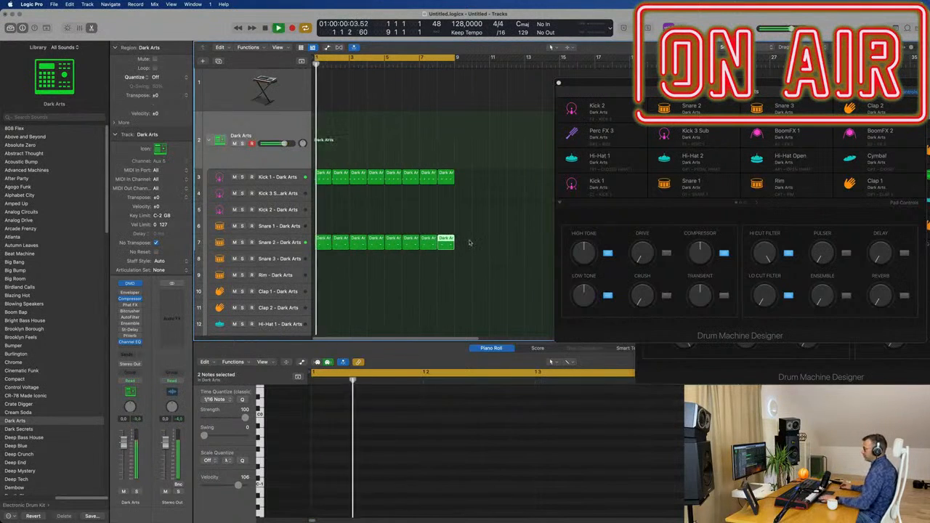
# Step: Copy the first kick region to the Hi-Hat 1 track and open the copy in the Piano Roll
pyautogui.scroll(-1, 368, 188)
pyautogui.press('super+Up')
pyautogui.press('super+Up')
pyautogui.press('super+Up')
pyautogui.press('super+Up')
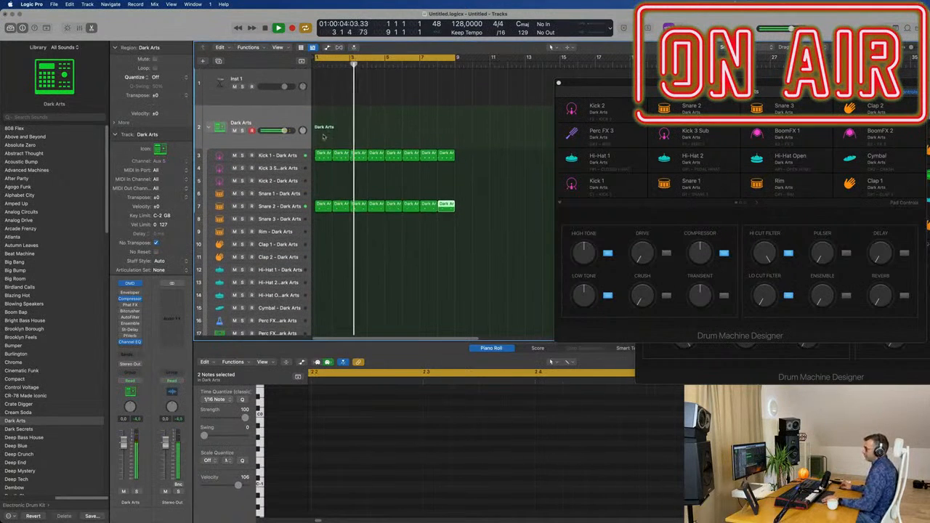
pyautogui.moveTo(323, 153); pyautogui.dragTo(323, 270)
pyautogui.doubleClick(324, 268)
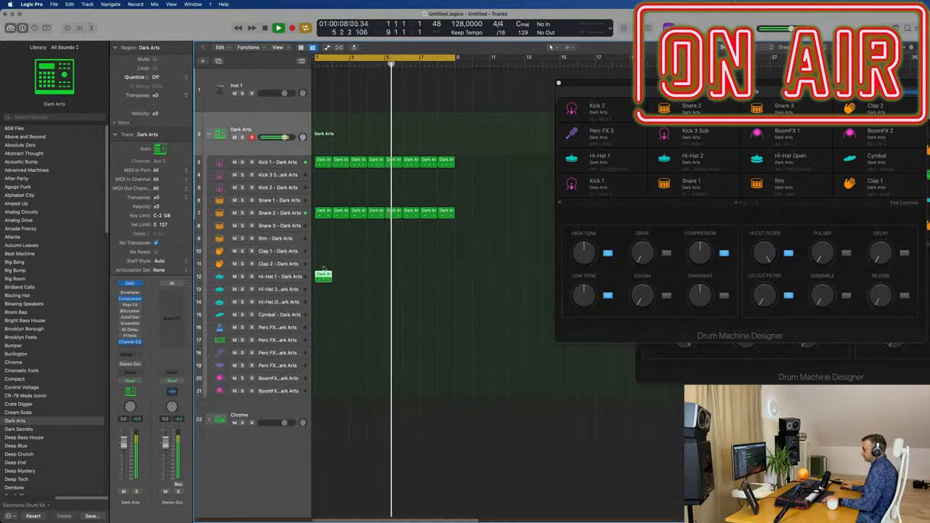
pyautogui.doubleClick(324, 275)
pyautogui.click(402, 417)
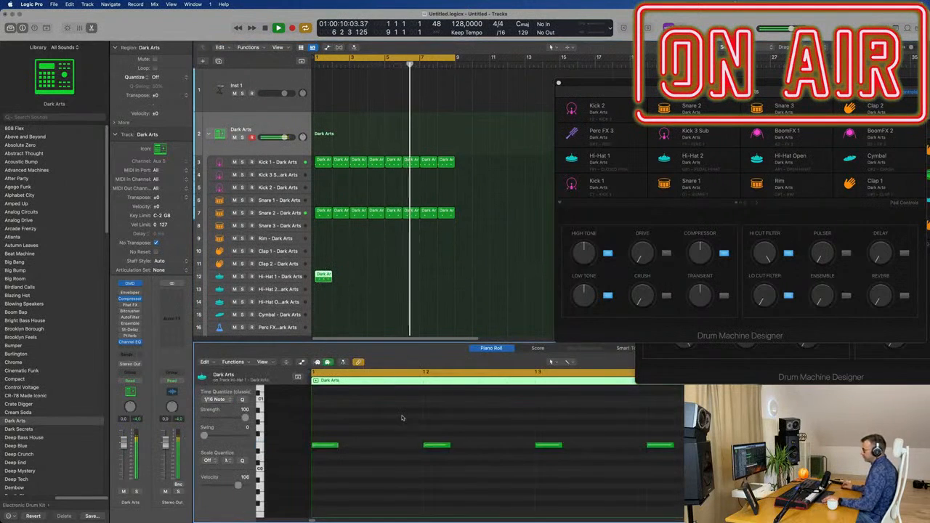
# Step: Shift all four hi-hat notes an eighth later onto the offbeats and transpose them up to E3
pyautogui.press('super+a')
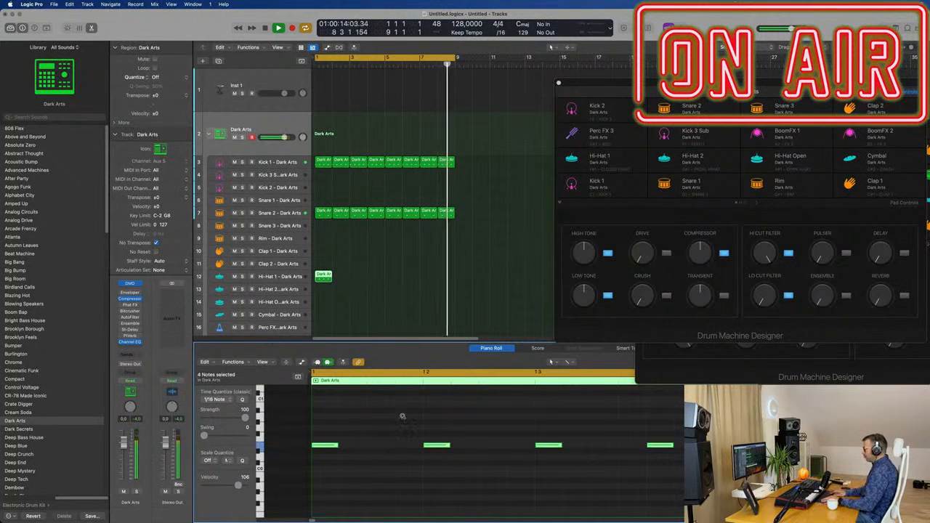
pyautogui.hotkey('alt', 'Right')
pyautogui.hotkey('alt', 'Right')
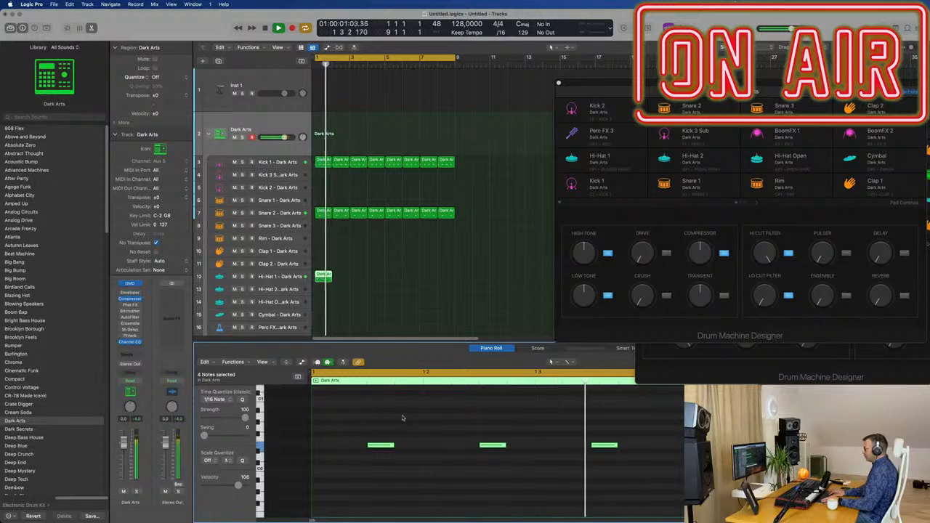
pyautogui.hotkey('alt', 'shift', 'Up')
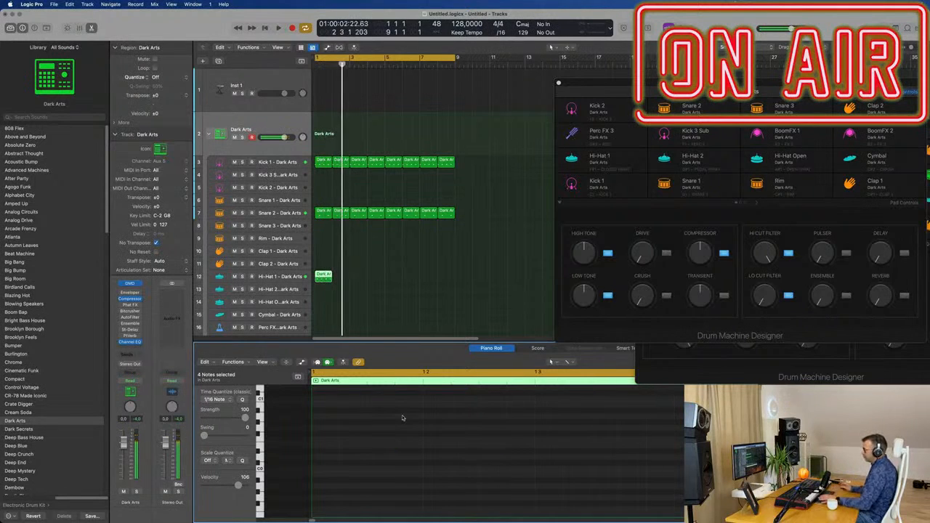
pyautogui.scroll(6, 496, 439)
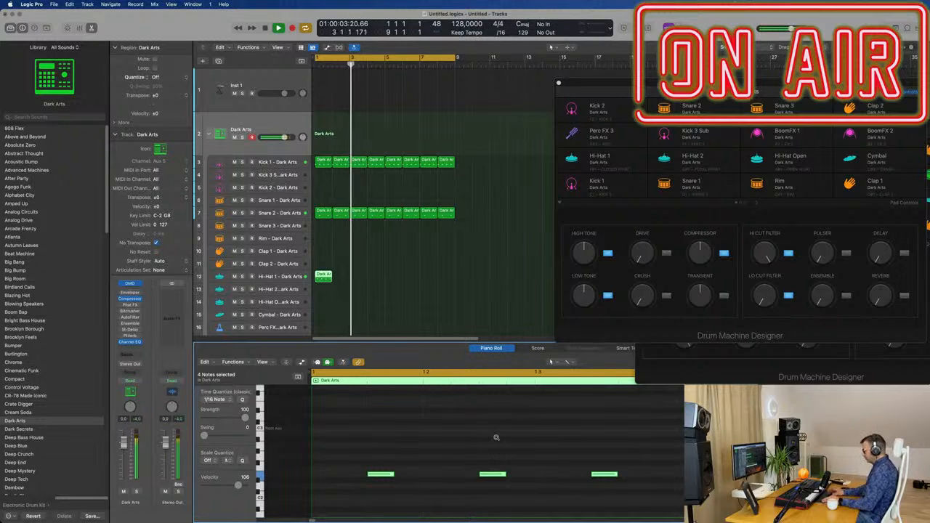
pyautogui.hotkey('alt', 'shift', 'Up')
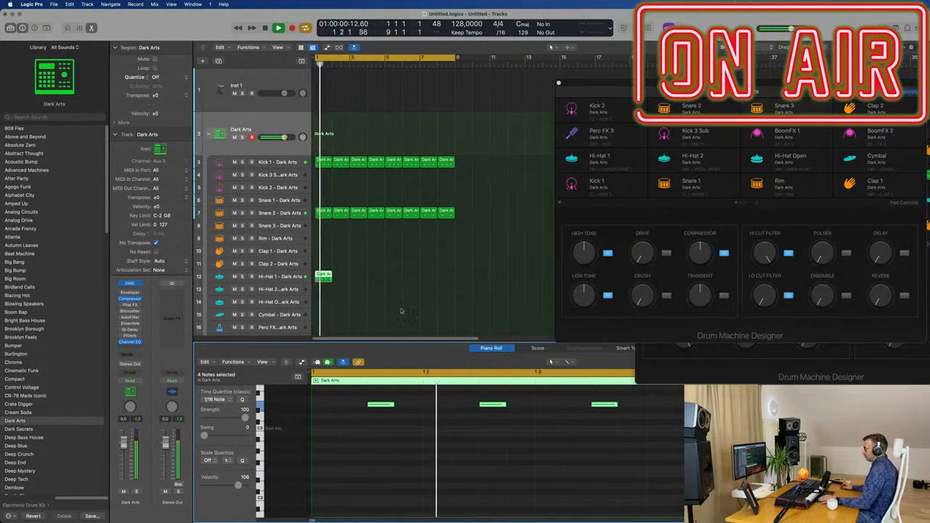
# Step: Repeat the hi-hat region along the Hi-Hat 1 track to fill eight bars
pyautogui.moveTo(365, 278); pyautogui.dragTo(326, 288)
pyautogui.press('space')
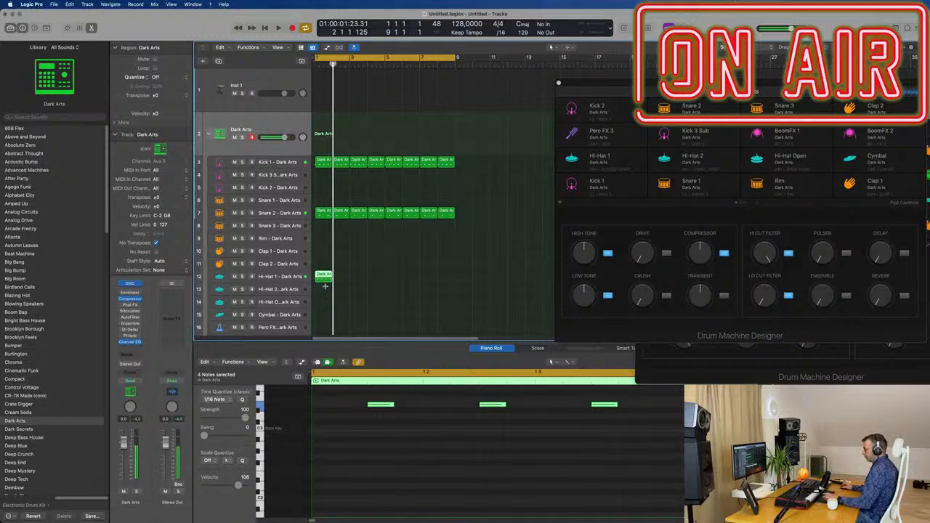
pyautogui.press('super+r')
pyautogui.press('super+r')
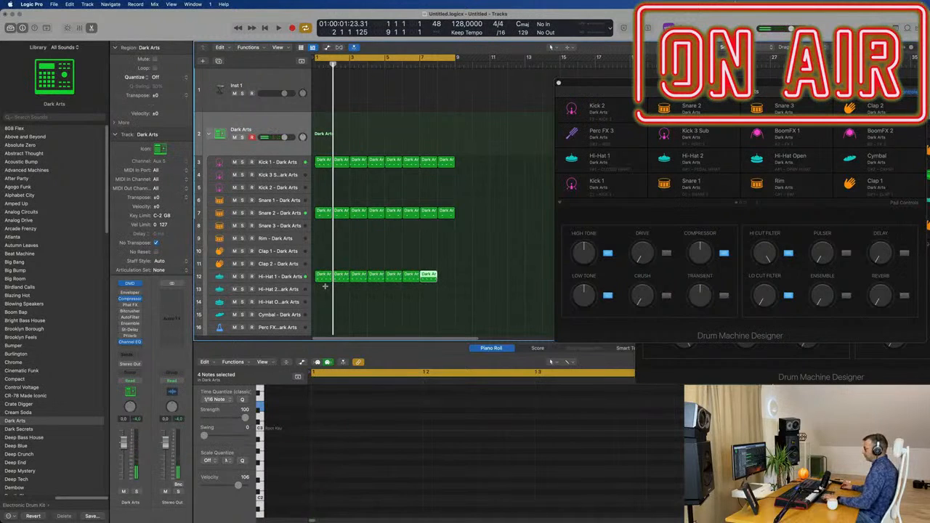
# Step: Move all eight hi-hat regions to the Hi-Hat 2 track and play the drum loop
pyautogui.moveTo(479, 274); pyautogui.dragTo(321, 289)
pyautogui.press('space')
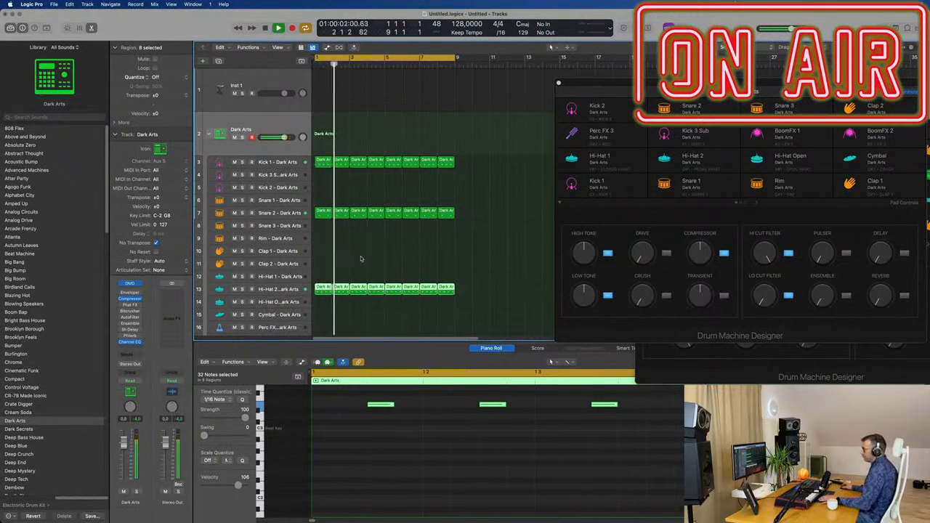
pyautogui.scroll(-1, 362, 260)
pyautogui.scroll(-2, 372, 256)
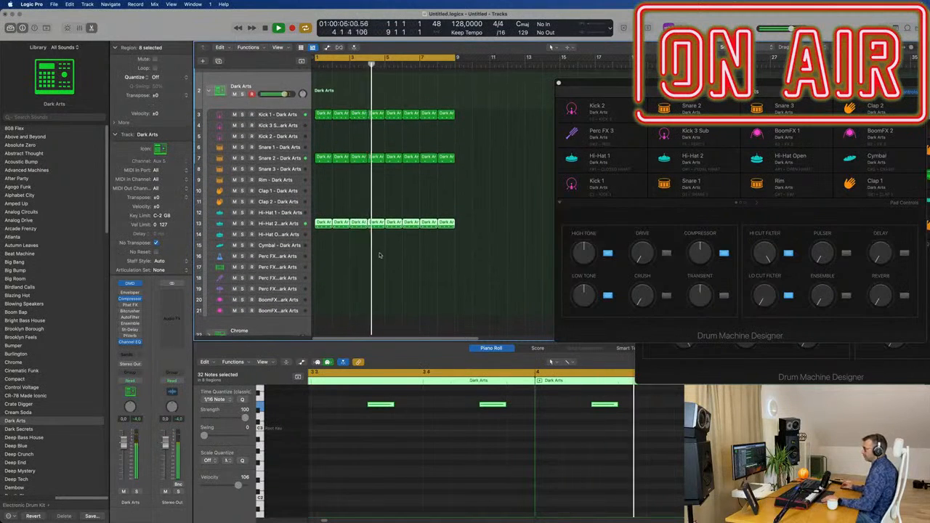
pyautogui.scroll(2, 399, 217)
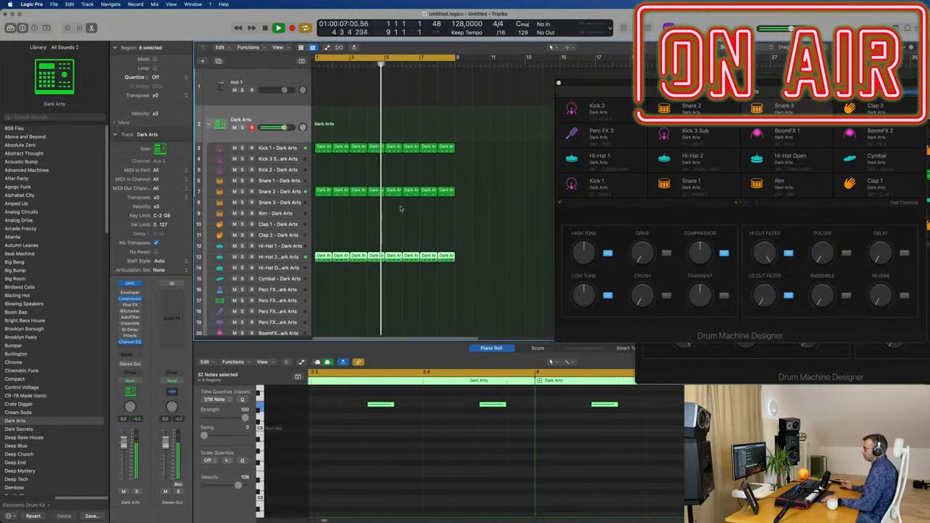
# Step: Stop playback and copy the first Kick 1 region to the start of the Rim track
pyautogui.click(325, 149)
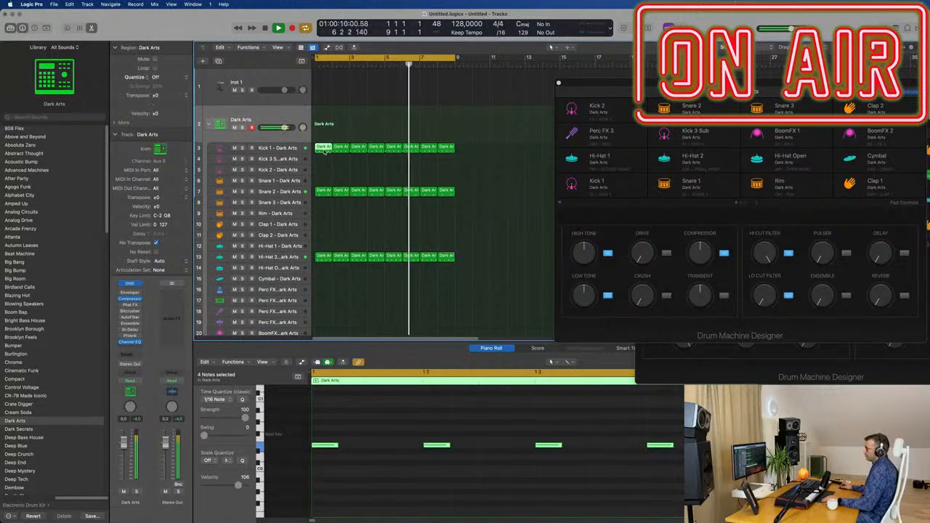
pyautogui.moveTo(325, 151); pyautogui.dragTo(325, 214)
pyautogui.press('space')
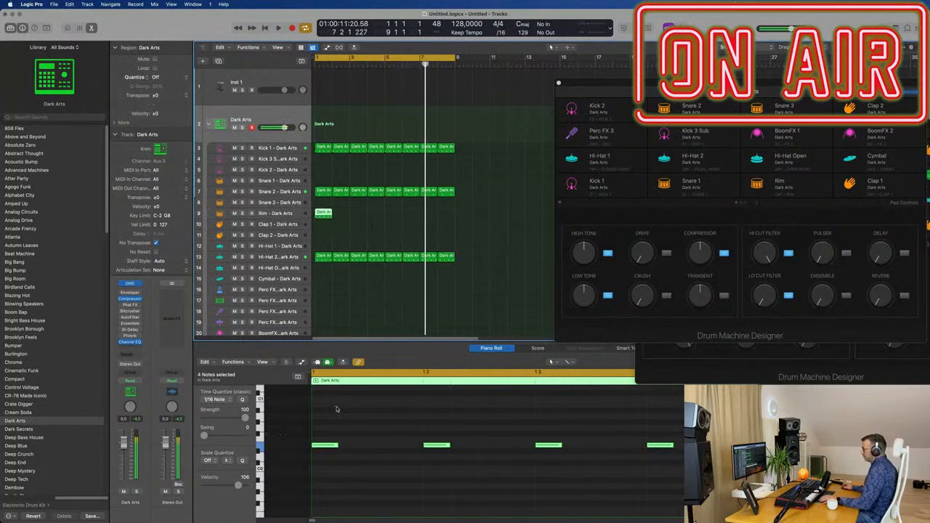
# Step: Transpose the four rim notes up to E3 in the Piano Roll and audition them
pyautogui.moveTo(330, 420); pyautogui.dragTo(685, 501)
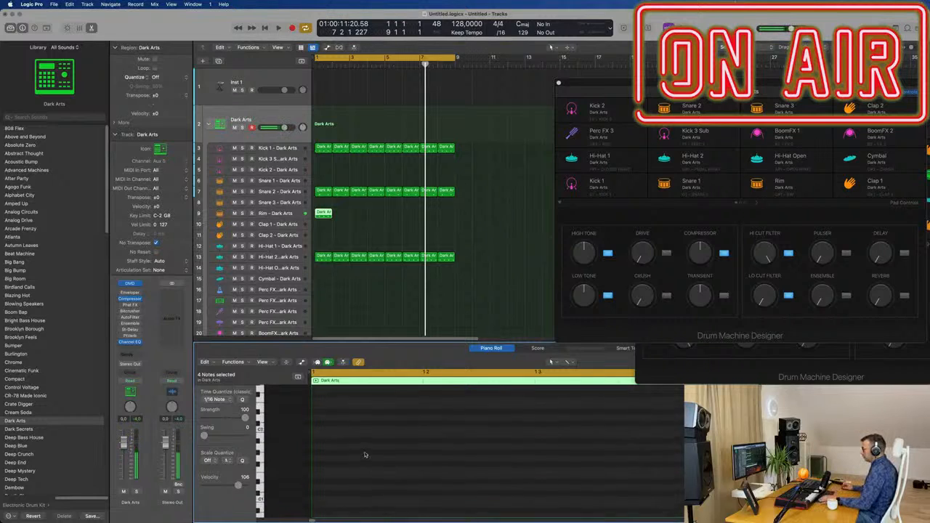
pyautogui.scroll(8, 367, 457)
pyautogui.press('space')
pyautogui.scroll(-2, 385, 459)
pyautogui.press('space')
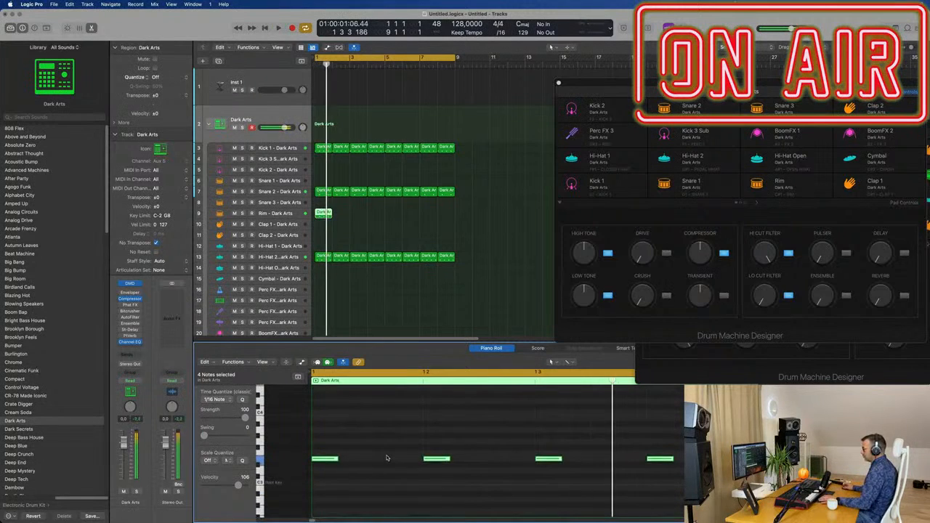
pyautogui.press('space')
pyautogui.press('space')
# Step: Shift all four rim notes three sixteenths later and play the pattern
pyautogui.moveTo(323, 439); pyautogui.dragTo(685, 504)
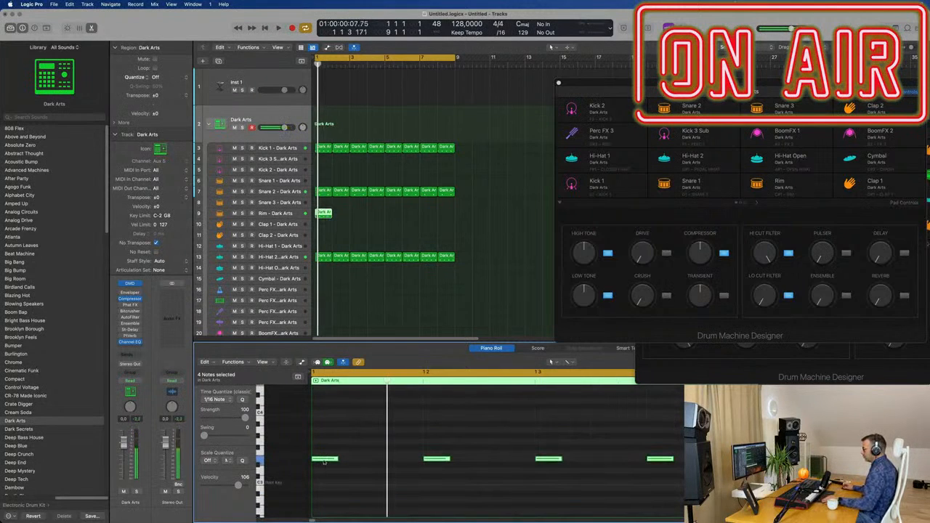
pyautogui.moveTo(324, 460); pyautogui.dragTo(685, 472)
pyautogui.press('space')
pyautogui.press('space')
pyautogui.scroll(-1, 386, 458)
pyautogui.press('space')
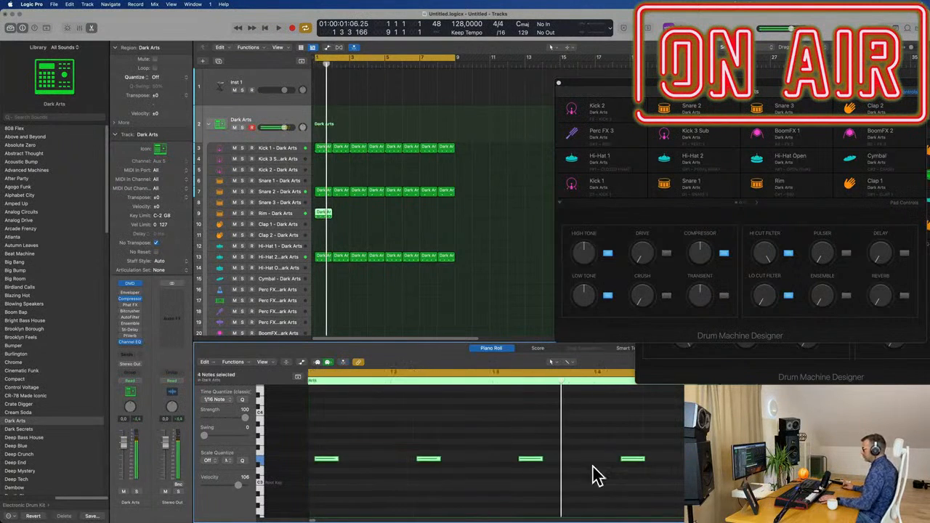
pyautogui.moveTo(332, 461); pyautogui.dragTo(376, 462)
pyautogui.press('space')
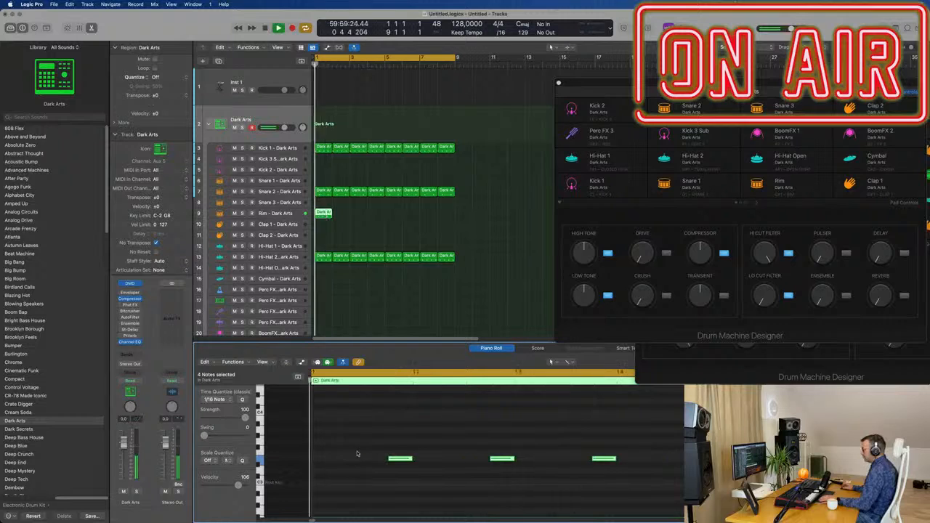
# Step: Delete the second and fourth notes from the rim region
pyautogui.press('super+Left')
pyautogui.press('Return')
pyautogui.moveTo(450, 427); pyautogui.dragTo(468, 474)
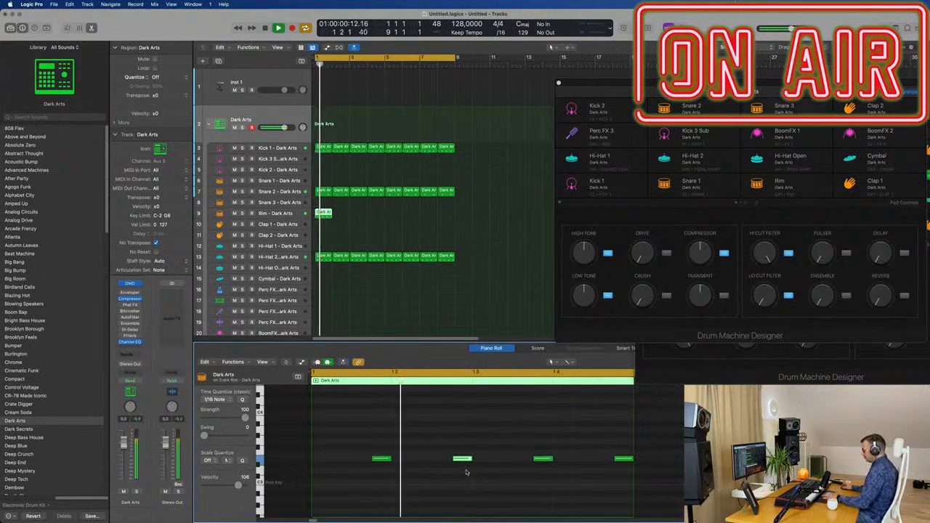
pyautogui.press('Delete')
pyautogui.press('Return')
pyautogui.moveTo(585, 421); pyautogui.dragTo(646, 488)
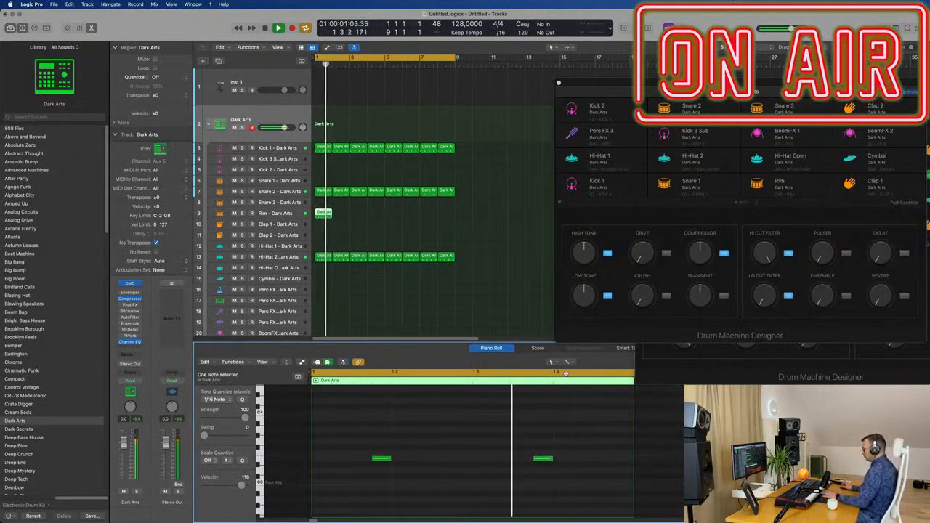
pyautogui.press('Return')
pyautogui.press('Delete')
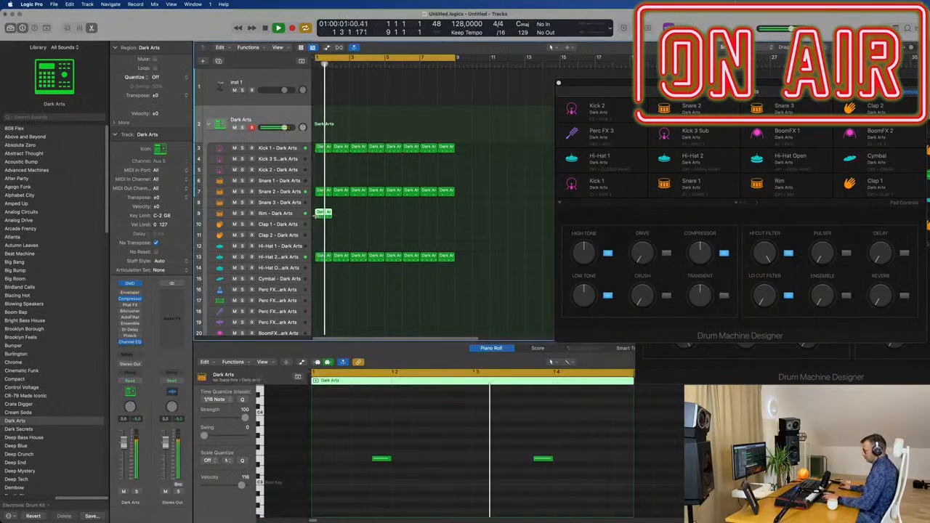
# Step: Repeat the rim region to fill eight bars and select the Rim track with all its regions
pyautogui.press('super+r')
pyautogui.press('super+r')
pyautogui.press('super+r')
pyautogui.press('super+r')
pyautogui.press('super+r')
pyautogui.press('super+r')
pyautogui.press('super+r')
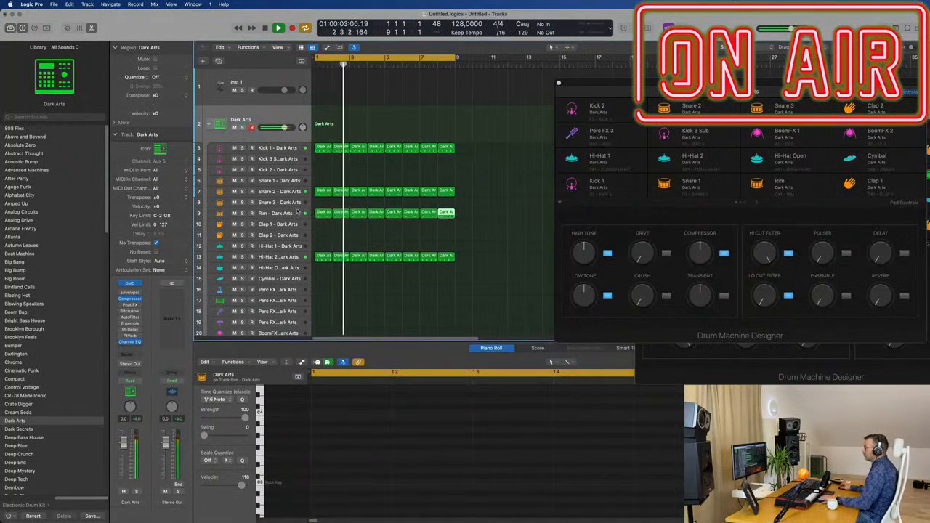
pyautogui.click(297, 212)
pyautogui.press('Return')
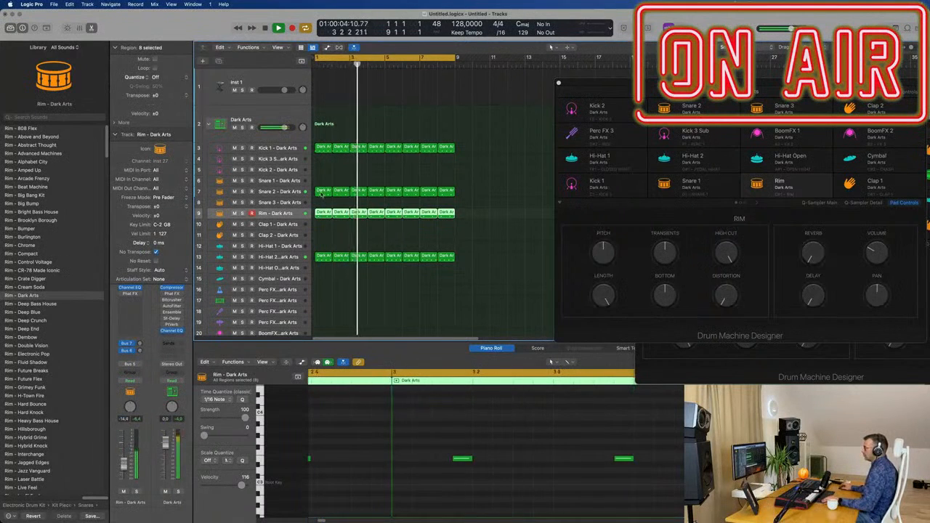
# Step: Copy the first Snare 2 region to the Clap 1 track and transpose its two notes up to E3
pyautogui.moveTo(324, 213)
pyautogui.mouseDown()
pyautogui.moveTo(323, 233)
pyautogui.moveTo(323, 224)
pyautogui.mouseUp()
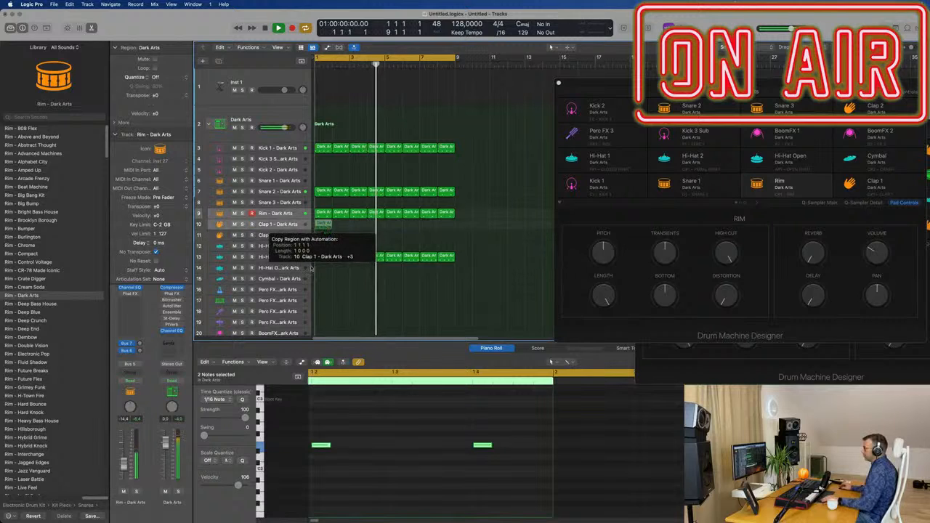
pyautogui.press('space')
pyautogui.moveTo(503, 434); pyautogui.dragTo(309, 494)
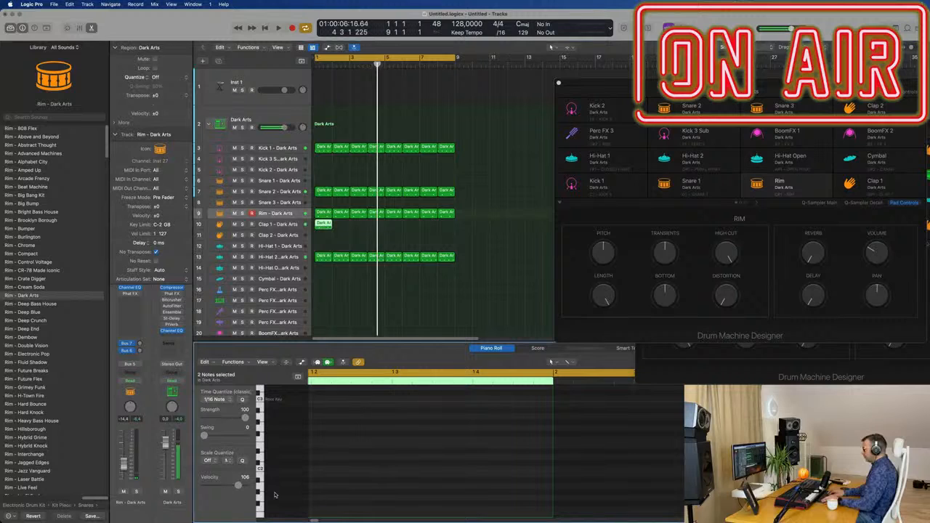
pyautogui.press('space')
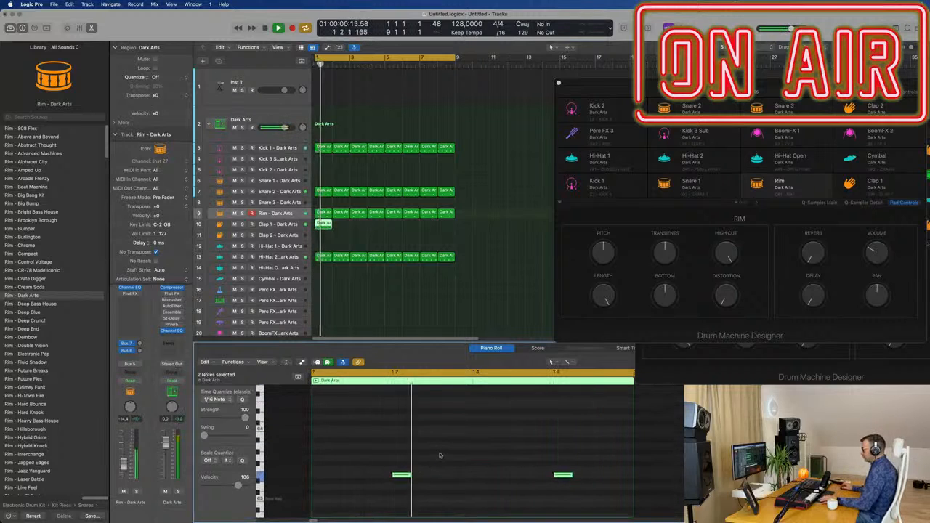
# Step: Move the first clap note to the bar's downbeat and remove the note on beat four
pyautogui.moveTo(360, 444); pyautogui.dragTo(634, 501)
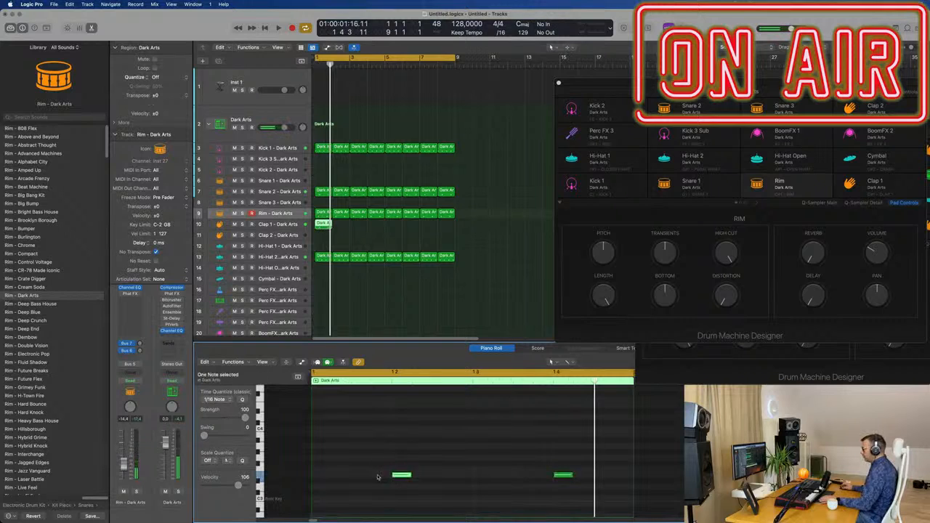
pyautogui.moveTo(401, 476); pyautogui.dragTo(321, 477)
pyautogui.click(563, 475)
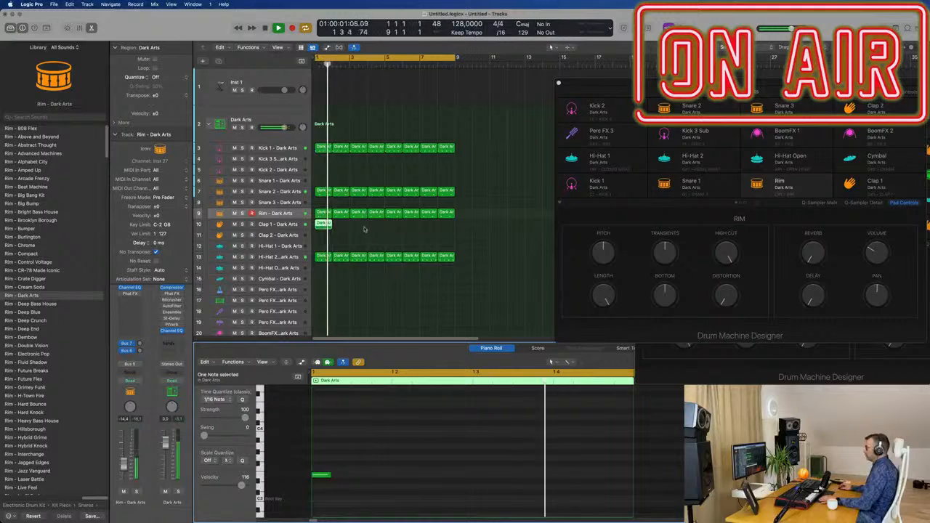
# Step: Repeat the one-note clap region along the Clap 1 track to fill eight bars
pyautogui.click(325, 226)
pyautogui.press('space')
pyautogui.press('super+r')
pyautogui.press('super+r')
pyautogui.press('super+r')
pyautogui.press('super+r')
pyautogui.press('super+r')
pyautogui.press('super+r')
pyautogui.press('super+r')
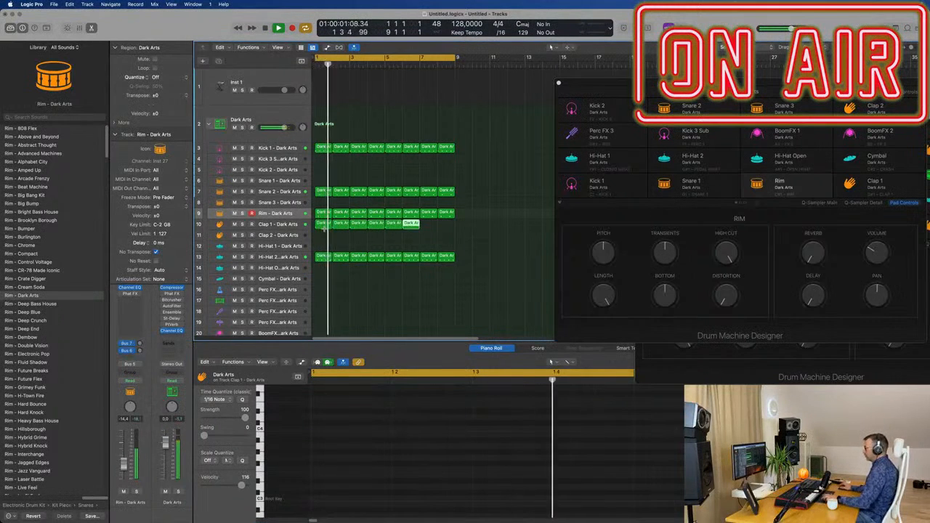
# Step: Select the Clap 1 track and raise its Bus 6 delay send while playing the loop
pyautogui.click(285, 225)
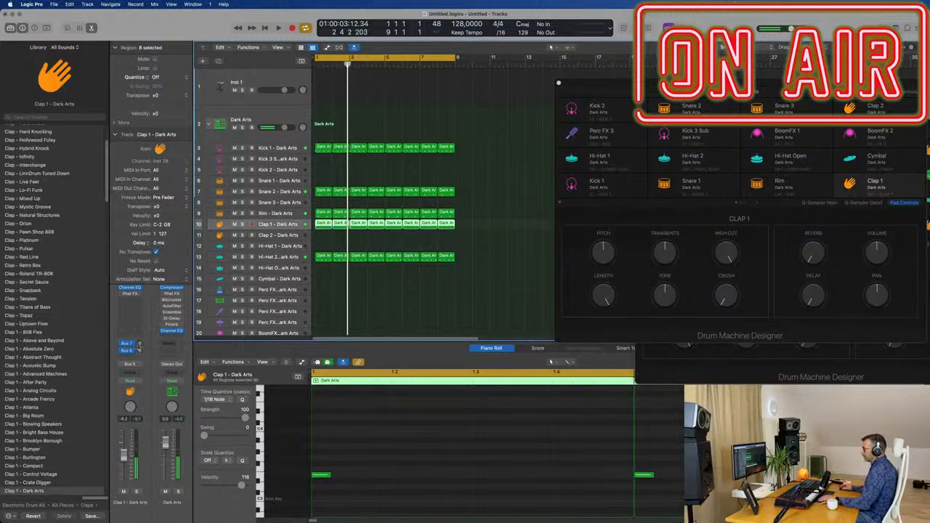
pyautogui.click(141, 344)
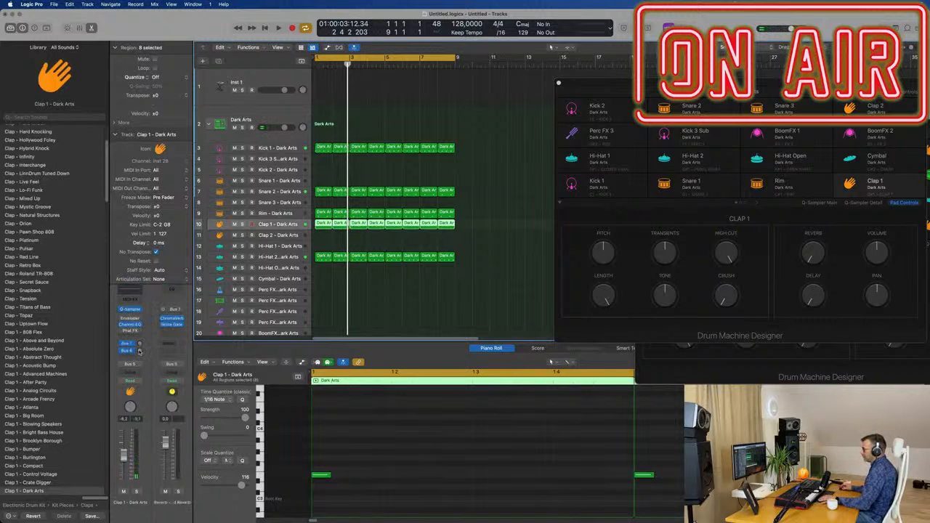
pyautogui.moveTo(142, 329); pyautogui.dragTo(142, 313)
pyautogui.press('space')
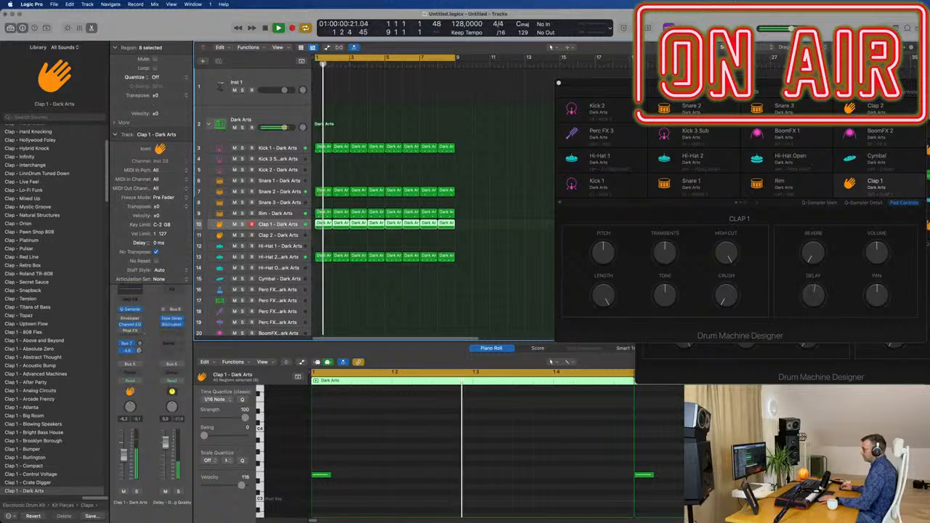
pyautogui.press('space')
pyautogui.press('space')
pyautogui.press('space')
pyautogui.press('space')
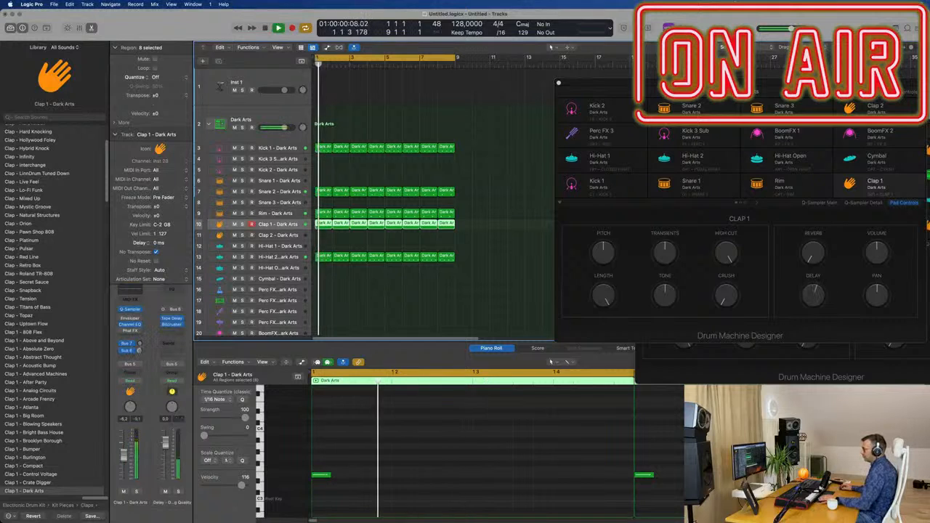
pyautogui.moveTo(139, 351); pyautogui.dragTo(145, 353)
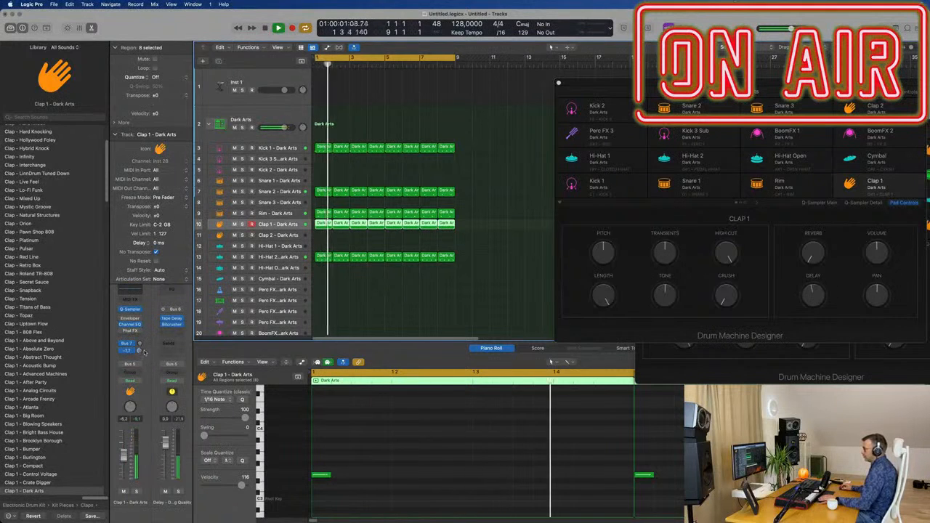
# Step: Open the Tape Delay on the clap's delay bus and load the 1/16 Note Dotted preset
pyautogui.click(172, 321)
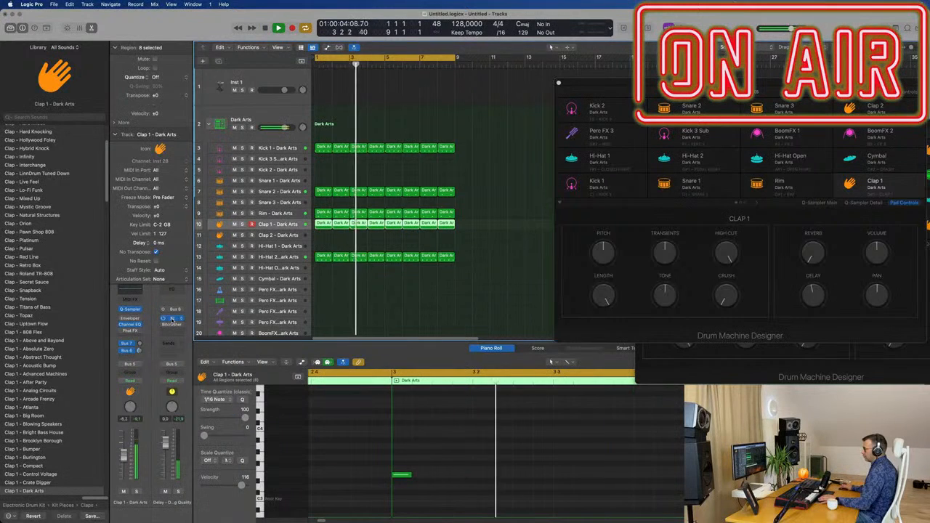
pyautogui.click(171, 319)
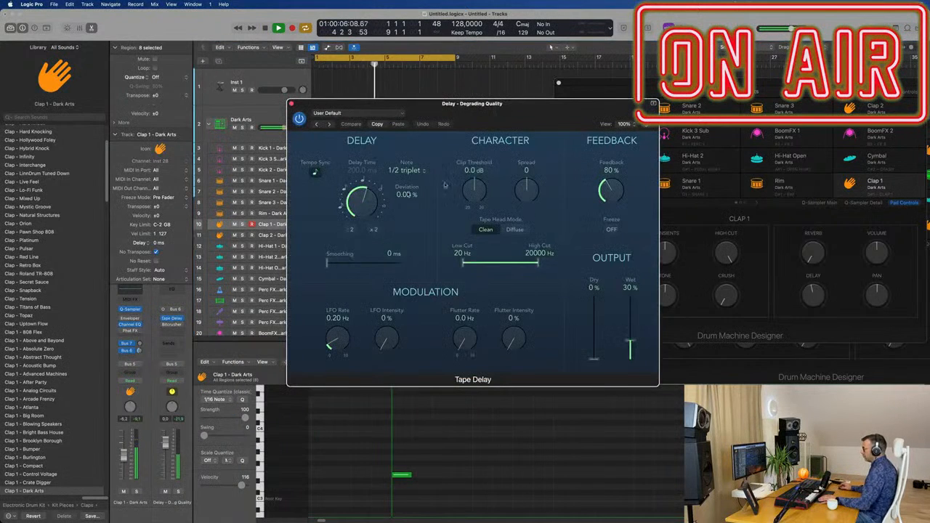
pyautogui.click(359, 114)
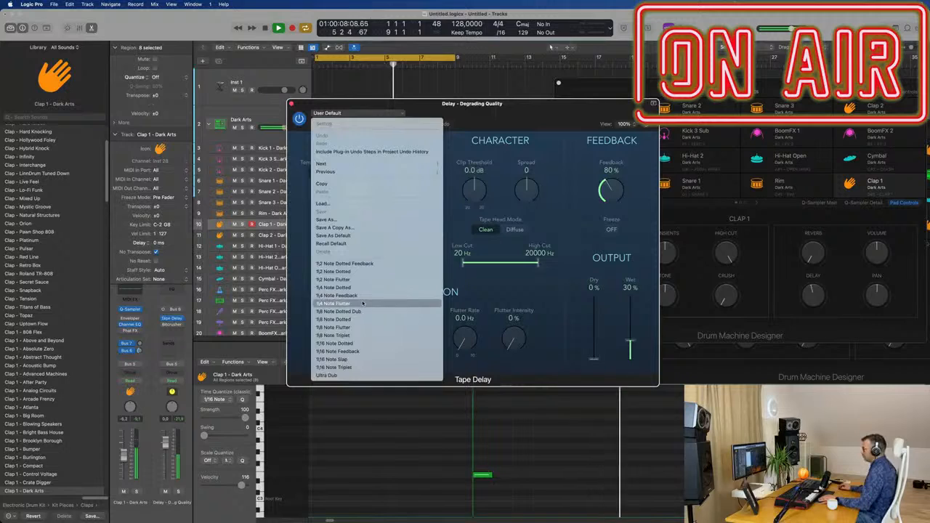
pyautogui.click(355, 343)
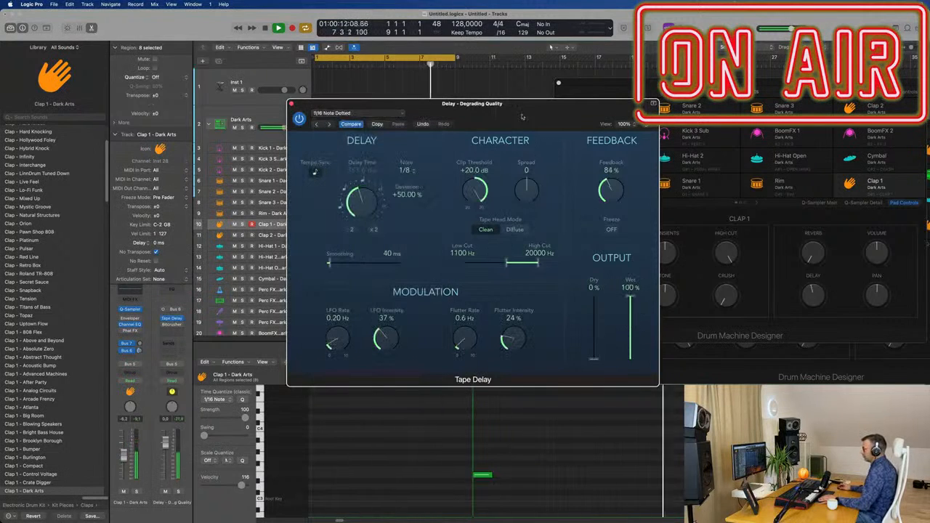
pyautogui.moveTo(522, 117); pyautogui.dragTo(497, 182)
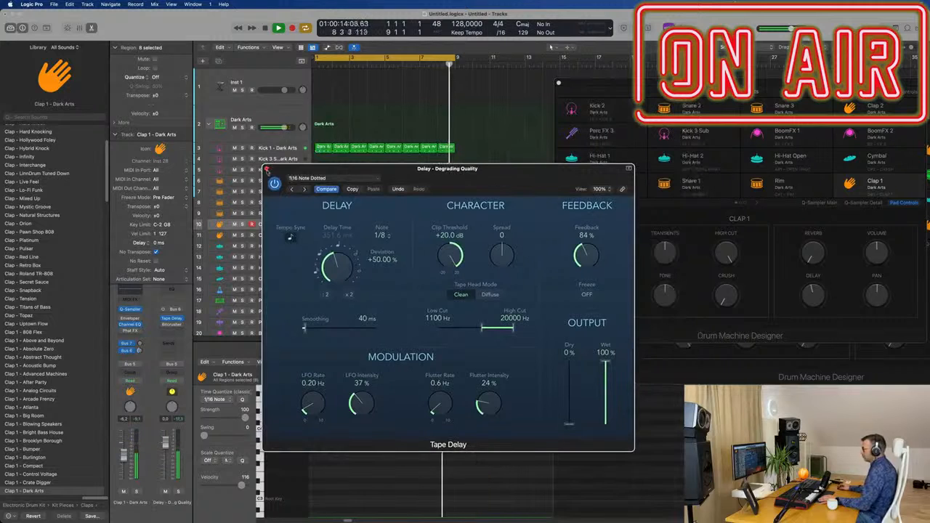
pyautogui.moveTo(367, 169); pyautogui.dragTo(450, 159)
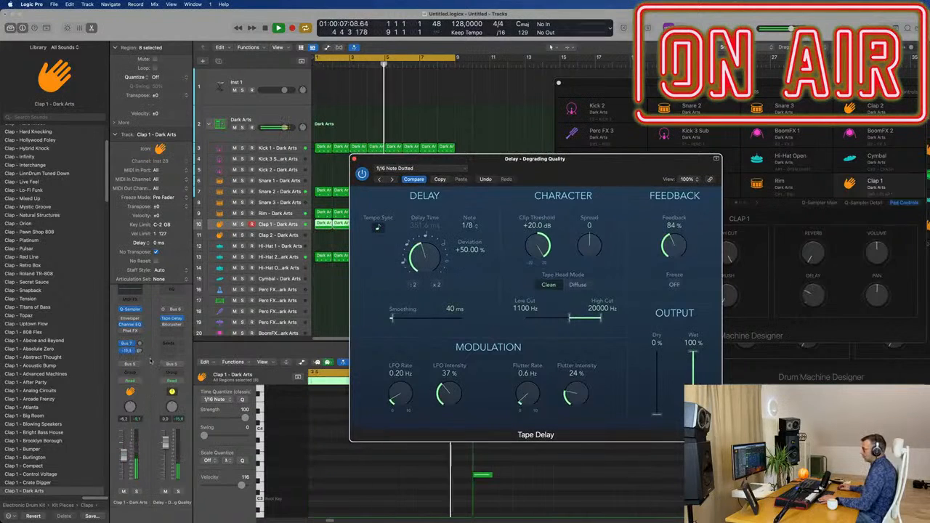
# Step: Switch the Tape Delay to the 1/8 Note Triplet preset and close the plug-in window
pyautogui.click(443, 135)
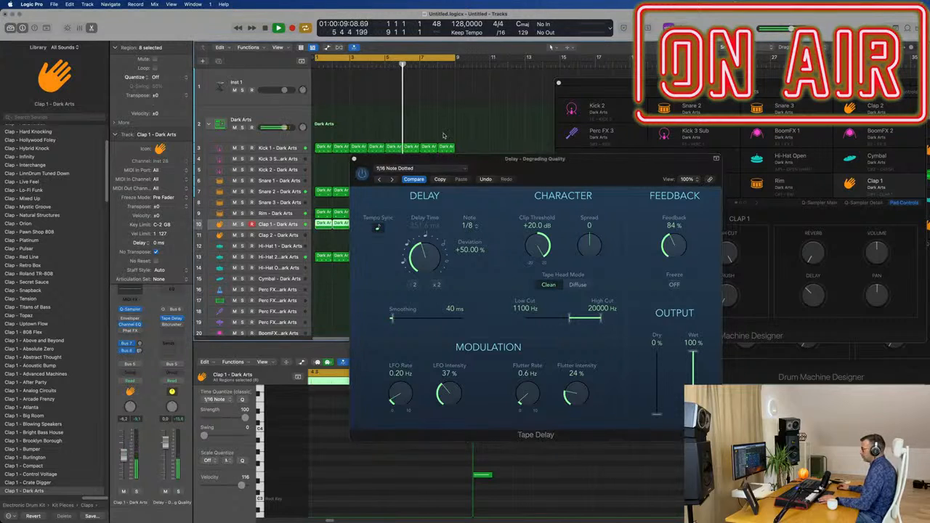
pyautogui.click(379, 180)
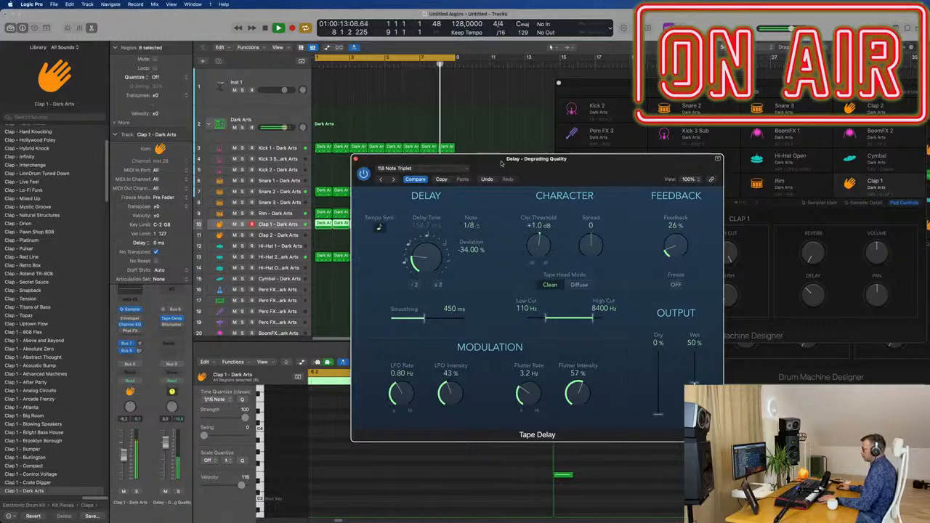
pyautogui.moveTo(399, 183); pyautogui.dragTo(414, 183)
pyautogui.click(368, 159)
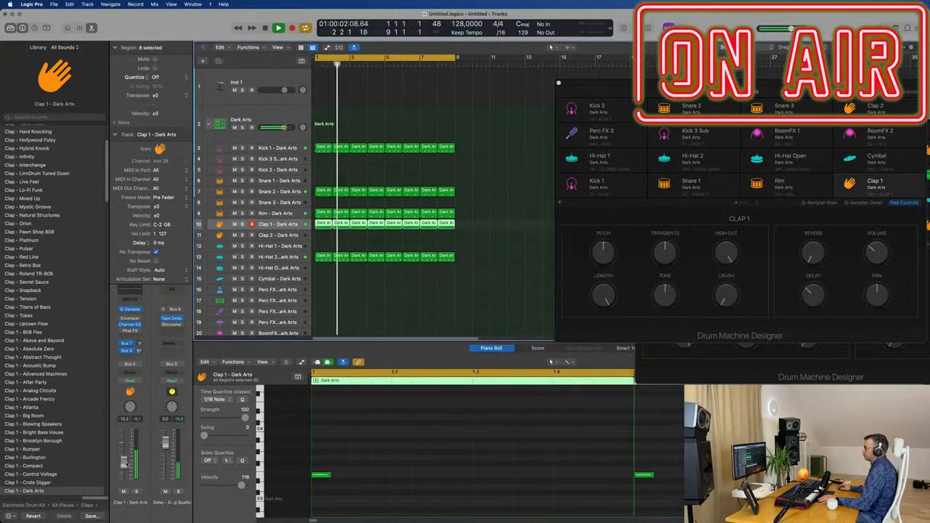
# Step: Deselect the clap regions and select the Inst 1 track while the loop plays
pyautogui.click(402, 282)
pyautogui.scroll(-2, 402, 281)
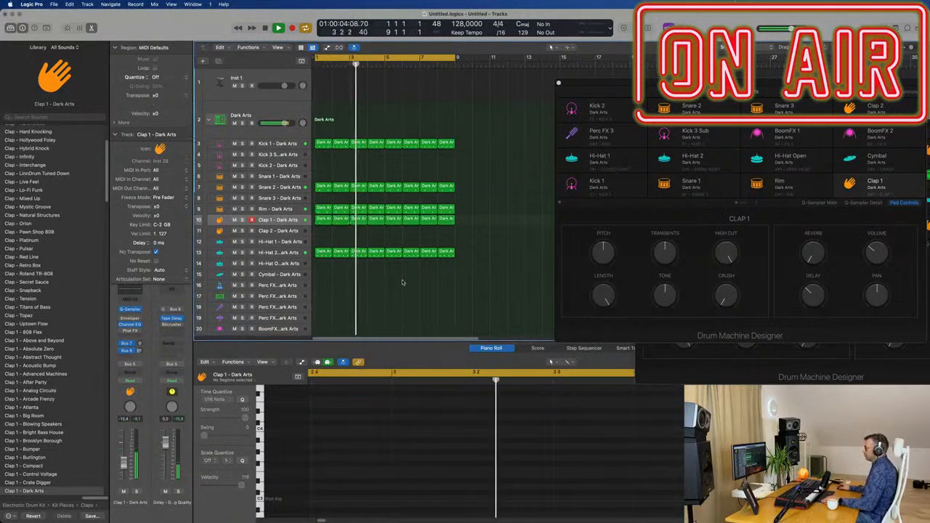
pyautogui.scroll(2, 402, 282)
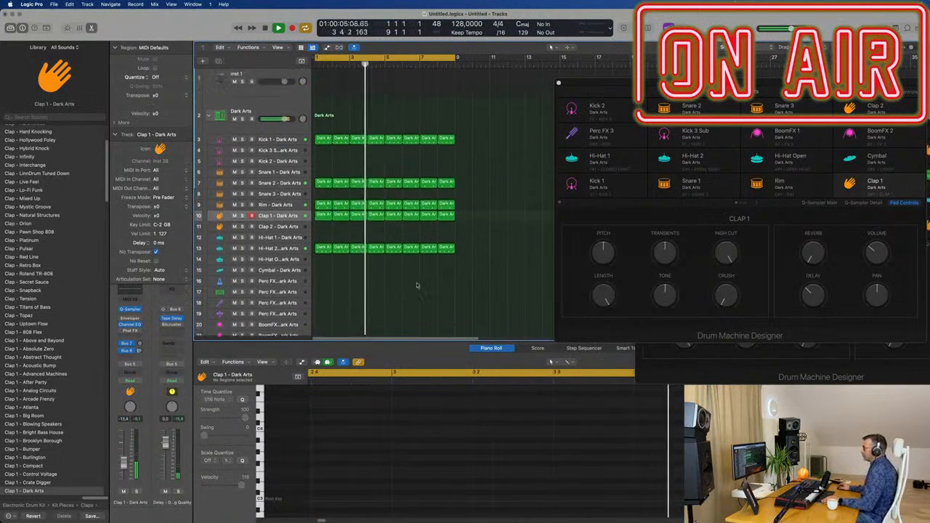
pyautogui.click(265, 78)
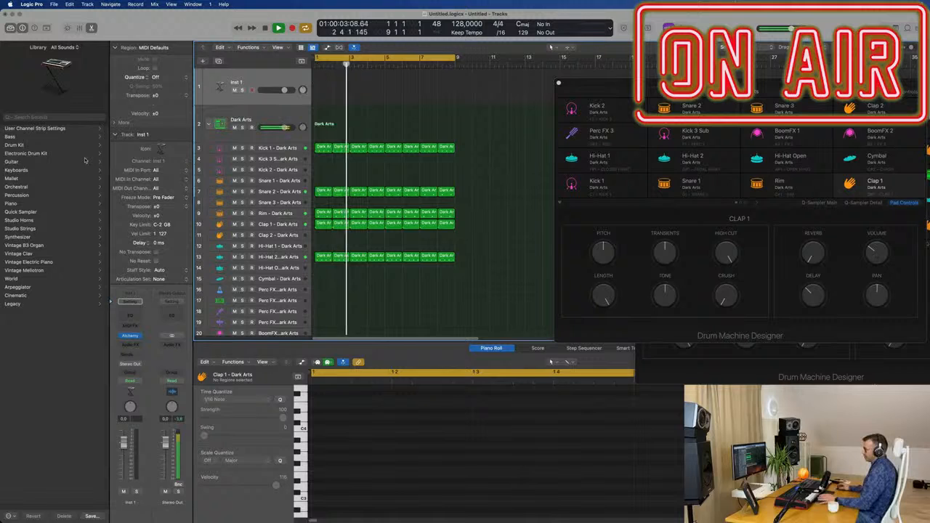
# Step: Open the Alchemy synth on the Inst 1 track and move its window clear of the arrangement's regions
pyautogui.click(39, 137)
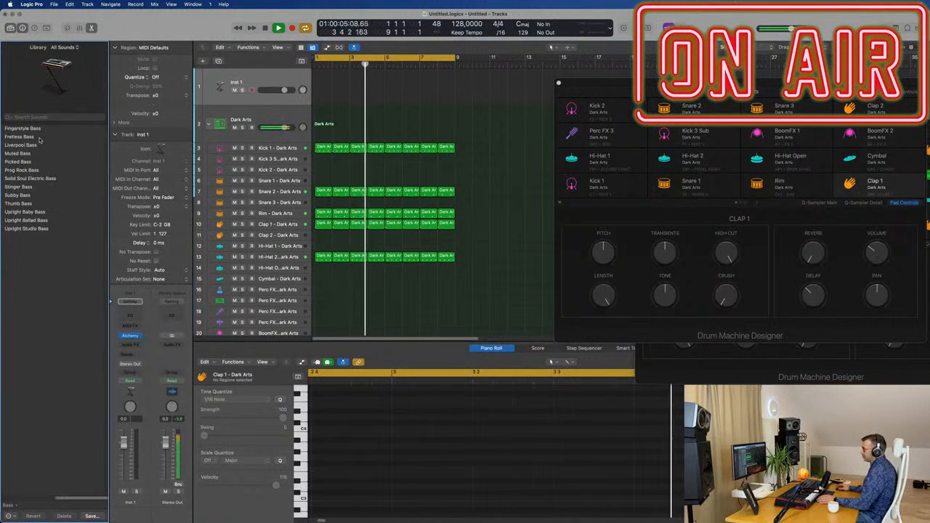
pyautogui.click(130, 336)
pyautogui.click(130, 335)
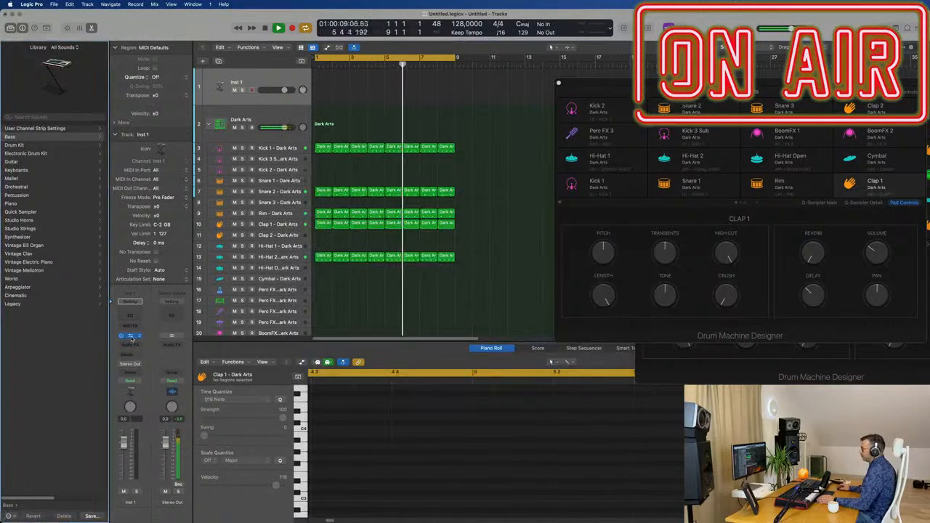
pyautogui.click(130, 336)
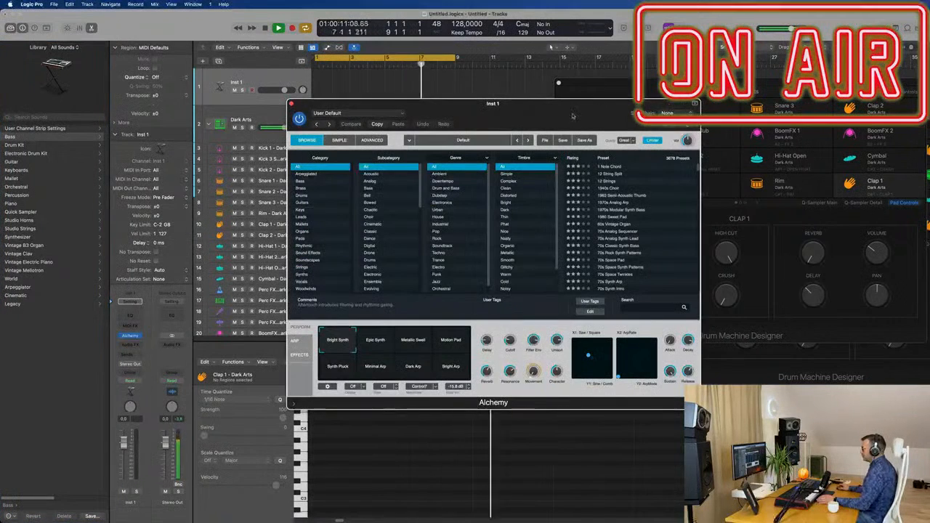
pyautogui.moveTo(572, 116); pyautogui.dragTo(696, 121)
# Step: Copy the first Kick 1 region to Inst 1 and fill each beat with three notes on the original pitch and a lower fourth note
pyautogui.moveTo(318, 147); pyautogui.dragTo(318, 96)
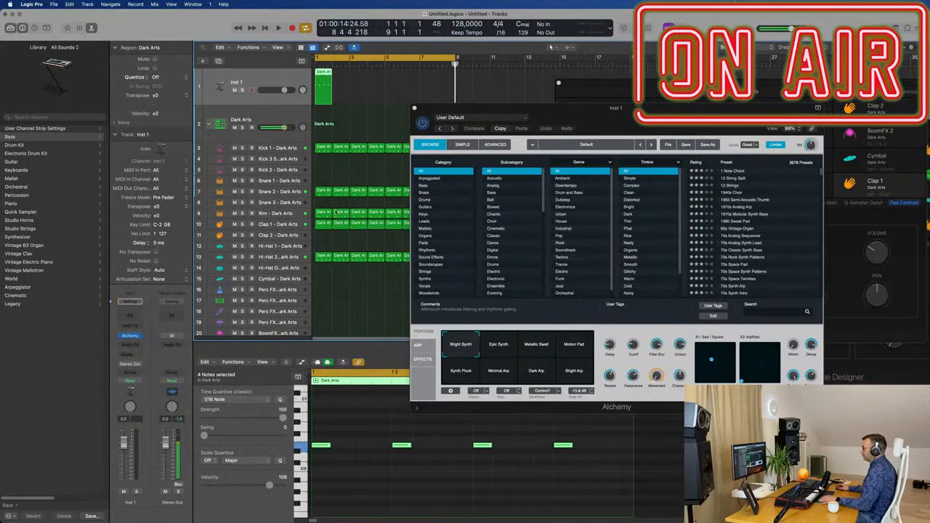
pyautogui.moveTo(326, 427); pyautogui.dragTo(661, 478)
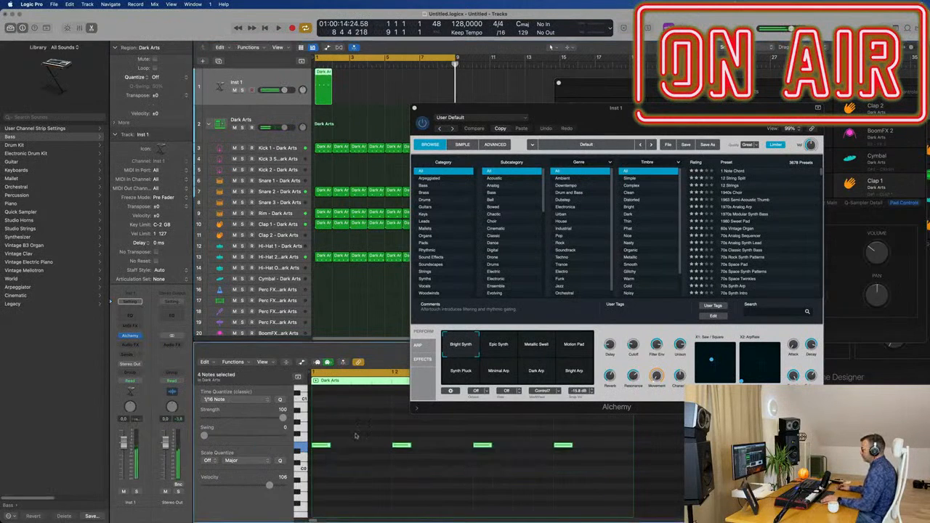
pyautogui.moveTo(331, 449); pyautogui.dragTo(386, 474)
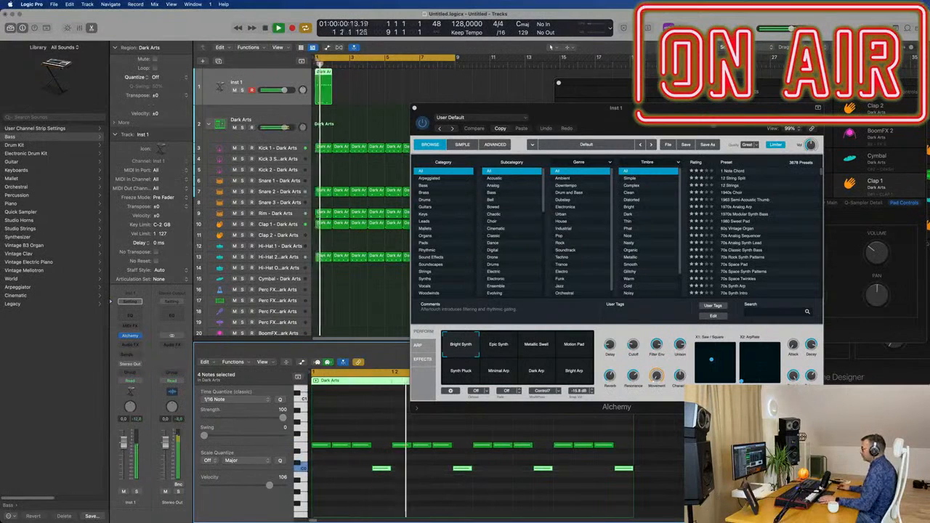
# Step: Select all the notes in the Inst 1 region and transpose them up by octaves
pyautogui.moveTo(700, 115); pyautogui.dragTo(653, 77)
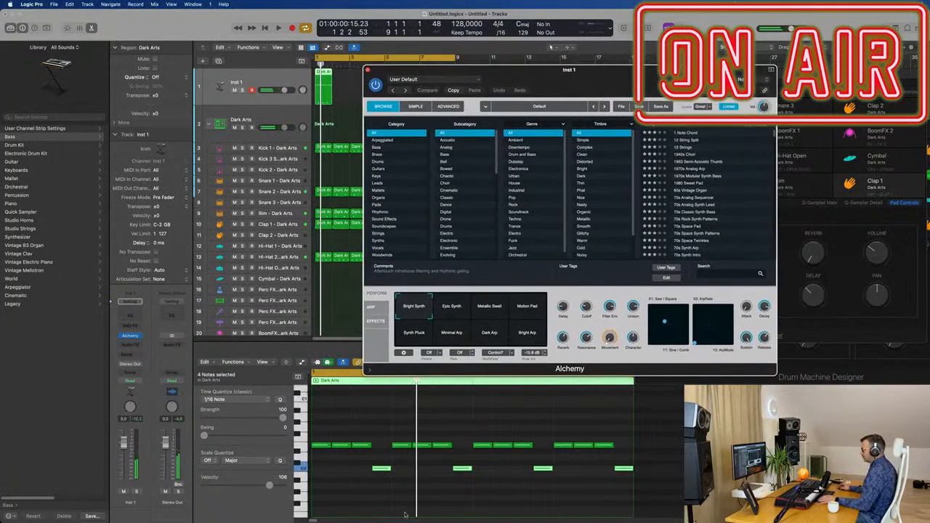
pyautogui.click(348, 503)
pyautogui.press('super+a')
pyautogui.hotkey('alt', 'shift', 'Up')
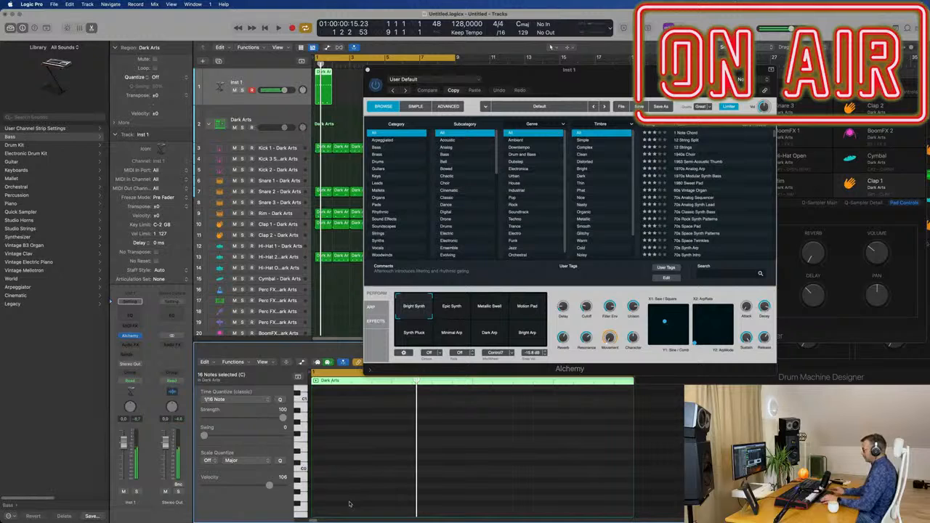
# Step: Lower the Inst 1 volume to -4.6 dB and filter Alchemy's presets to the Bass category
pyautogui.moveTo(552, 75); pyautogui.dragTo(612, 78)
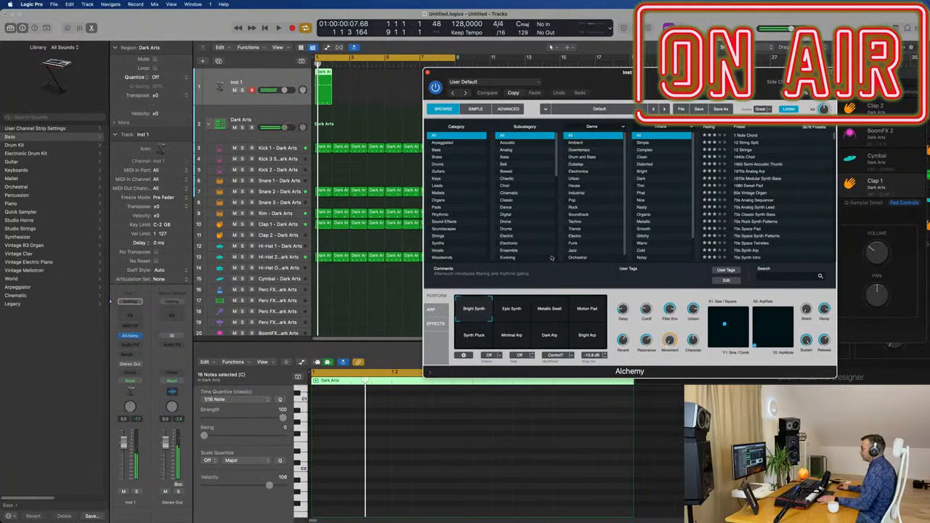
pyautogui.click(697, 436)
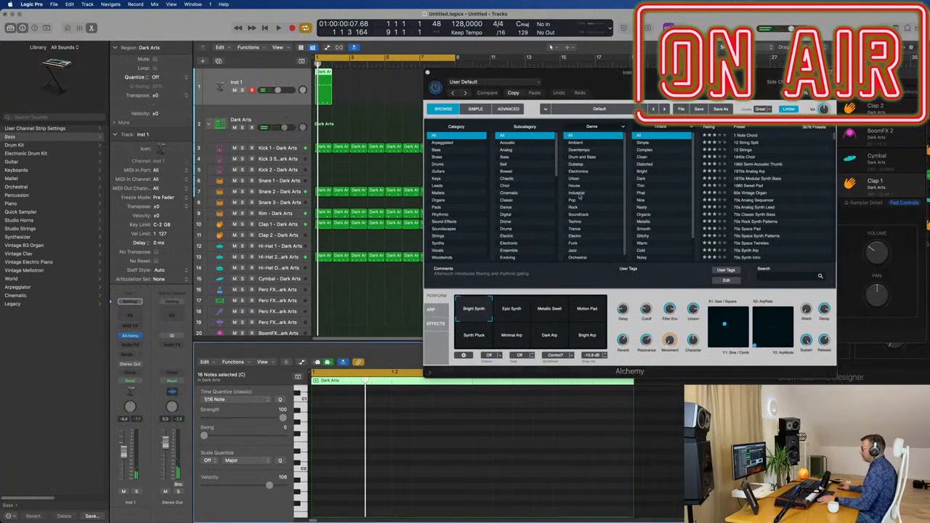
pyautogui.click(439, 150)
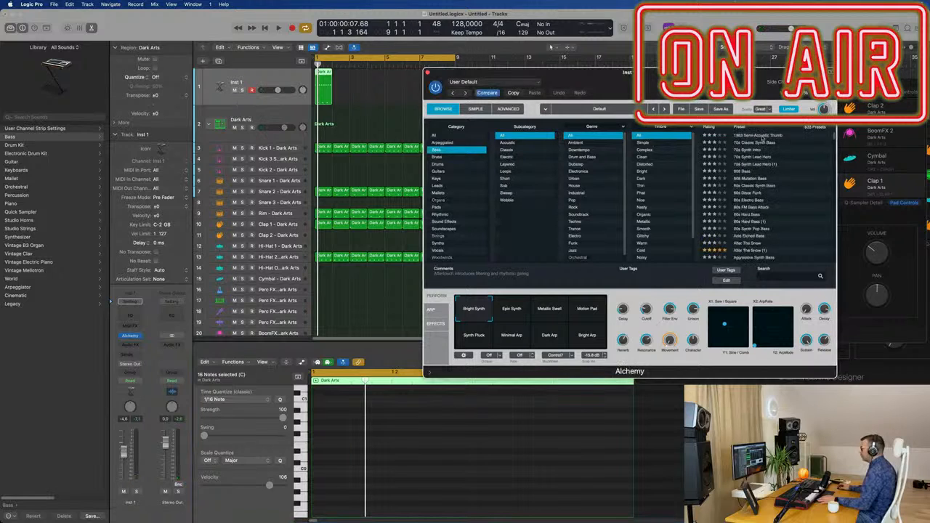
# Step: Audition the 1963 Semi-Acoustic Thumb preset with the loop playing and load 70s Classic Synth Bass instead
pyautogui.press('space')
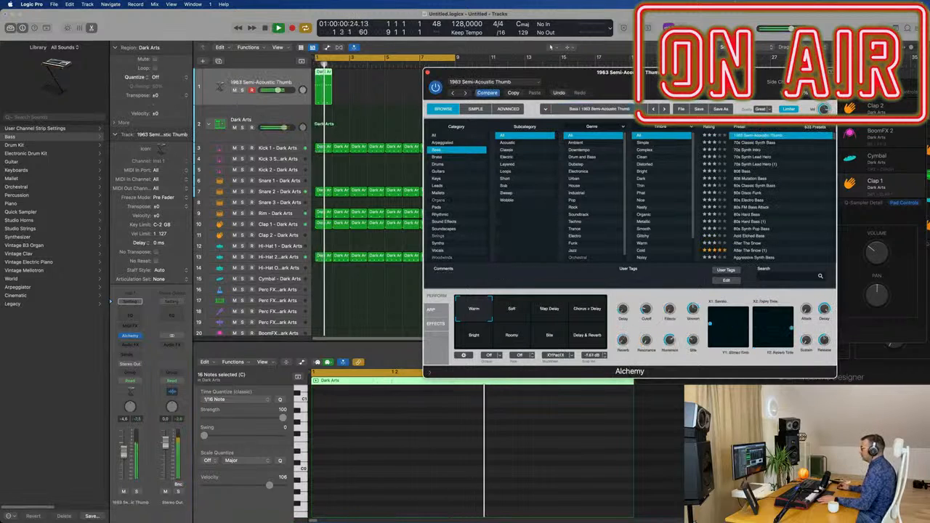
pyautogui.moveTo(748, 73); pyautogui.dragTo(720, 106)
pyautogui.click(725, 176)
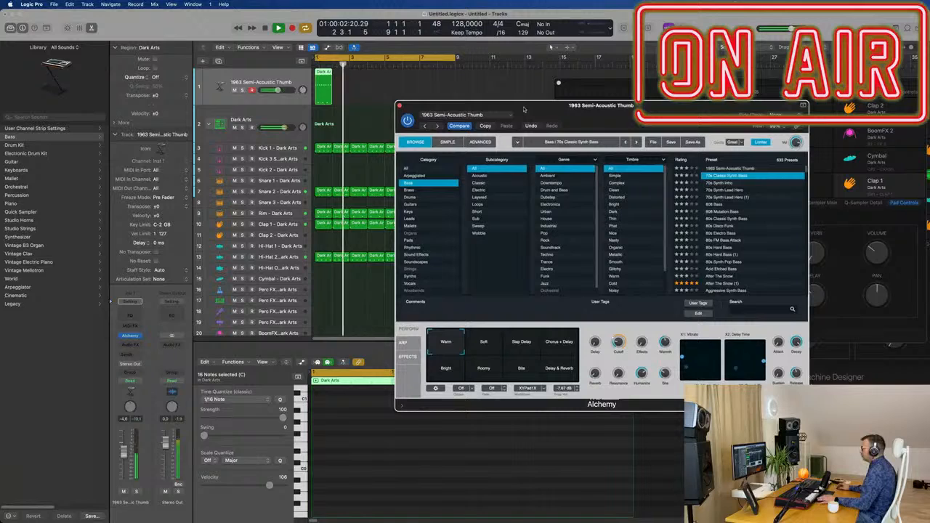
# Step: Repeat the one-bar bass region until it fills the eight-bar cycle and play the loop
pyautogui.click(328, 90)
pyautogui.press('super+r')
pyautogui.press('super+r')
pyautogui.press('super+r')
pyautogui.press('super+r')
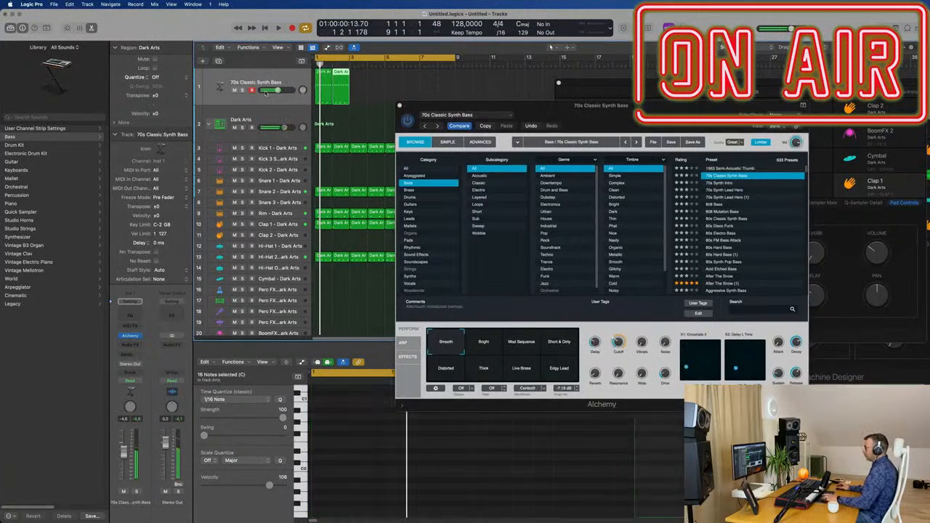
pyautogui.press('space')
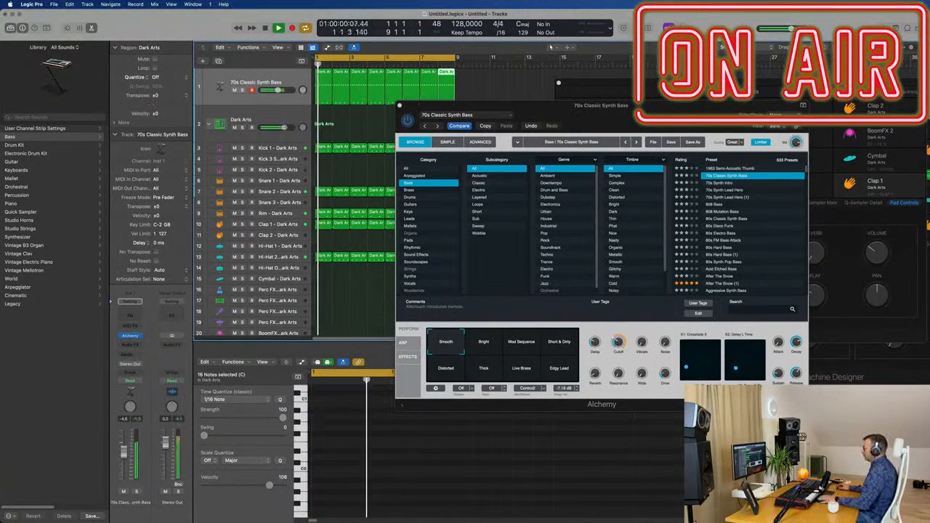
# Step: Audition the 70s Synth Intro, 70s Synth Lead Hero, 70s Synth Lead Hero (1) and 80s Classic Synth Bass presets in Alchemy
pyautogui.moveTo(530, 106); pyautogui.dragTo(565, 89)
pyautogui.click(757, 166)
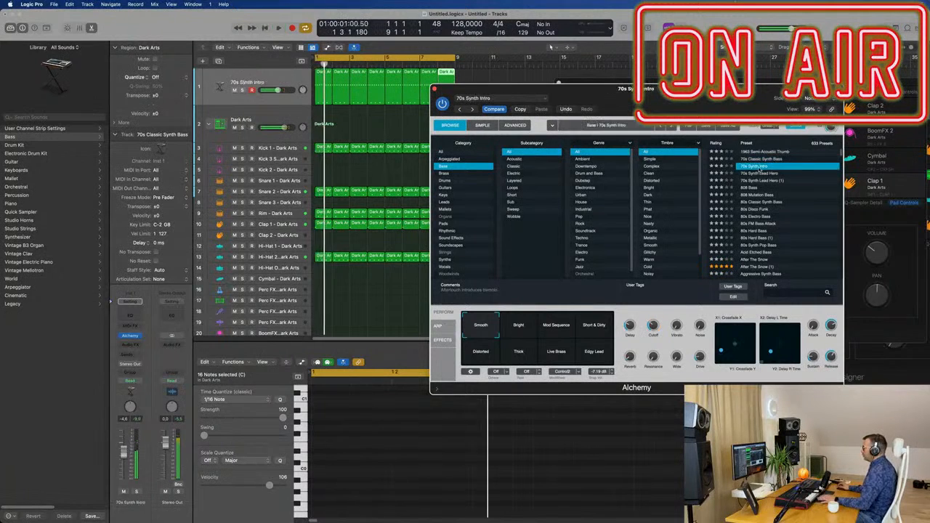
pyautogui.click(759, 173)
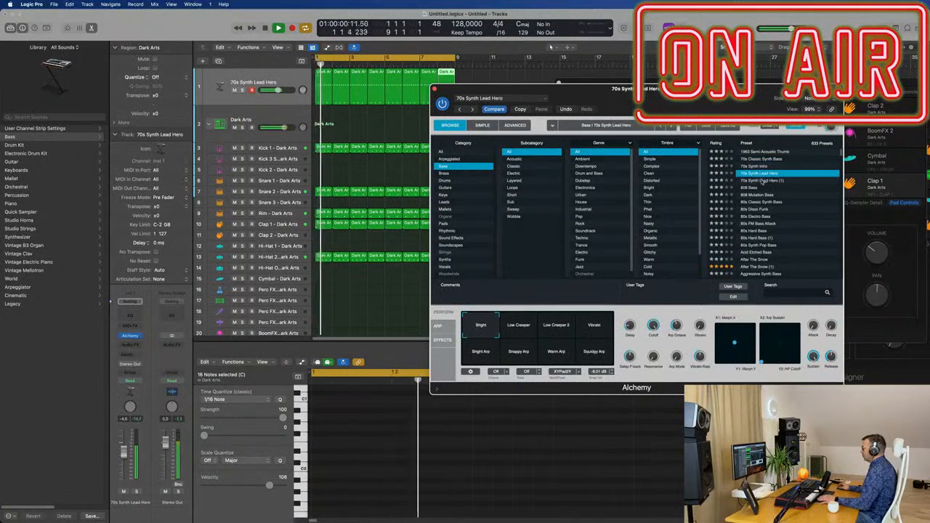
pyautogui.click(756, 180)
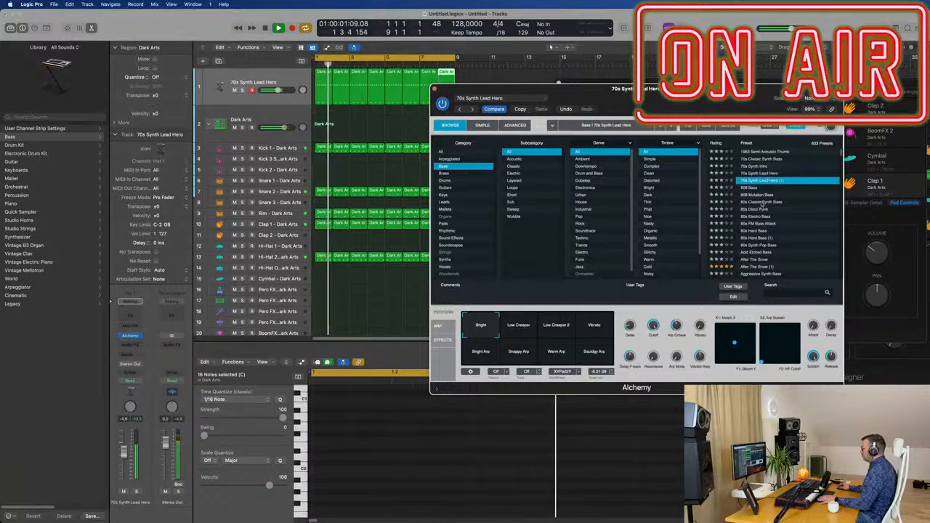
pyautogui.click(755, 202)
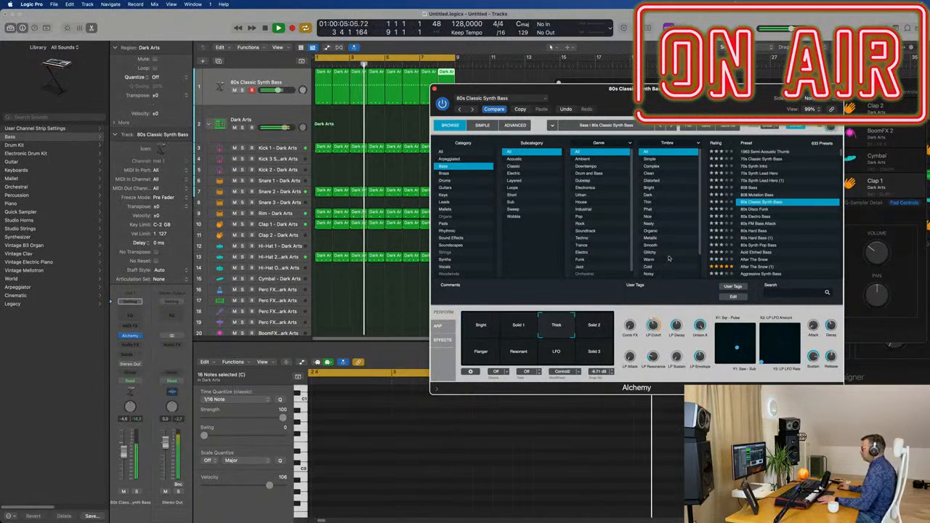
# Step: Audition the 80s preset's Solid 2, Solid 3, LFO, Resonant and Flanger variations and return to 70s Classic Synth Bass
pyautogui.click(603, 327)
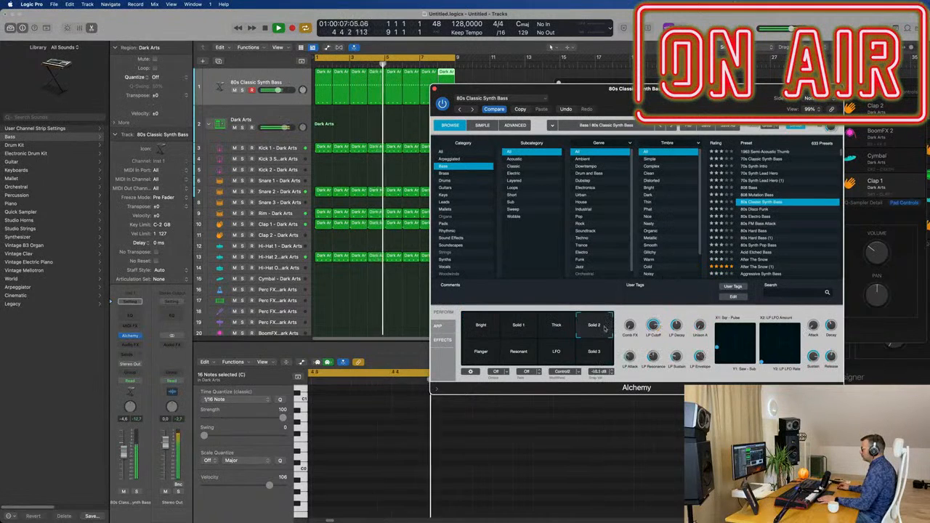
pyautogui.click(600, 355)
pyautogui.click(563, 356)
pyautogui.click(527, 357)
pyautogui.click(495, 358)
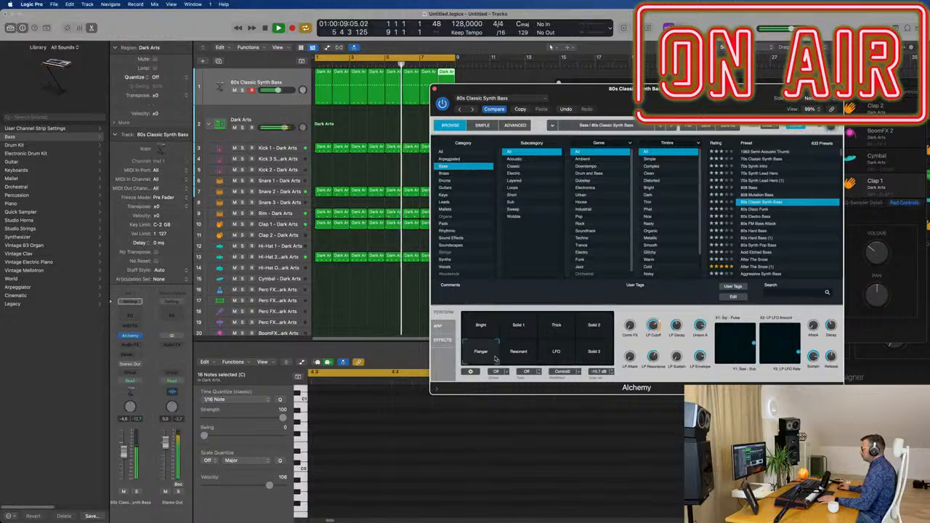
pyautogui.click(762, 159)
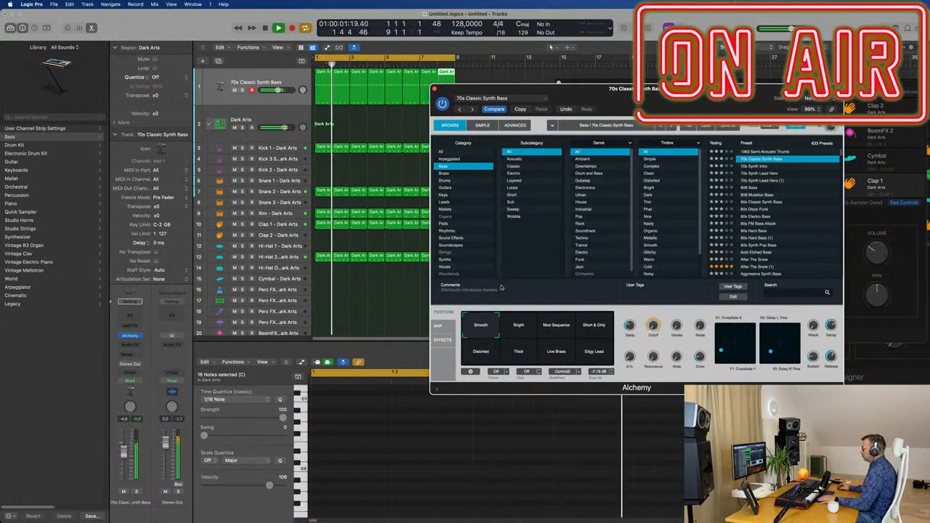
# Step: Lower the bass track's volume to -12.6 dB and restart playback to check the balance
pyautogui.moveTo(520, 89); pyautogui.dragTo(552, 77)
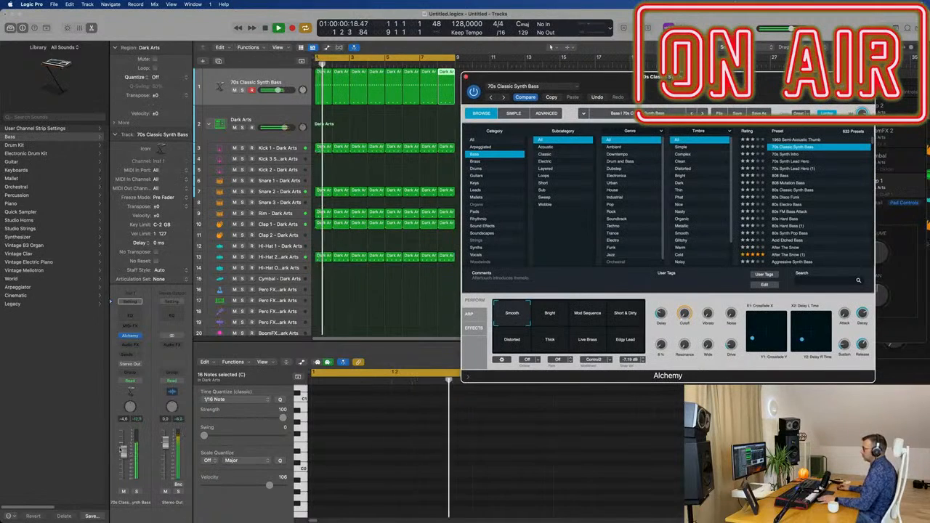
pyautogui.moveTo(123, 450); pyautogui.dragTo(125, 463)
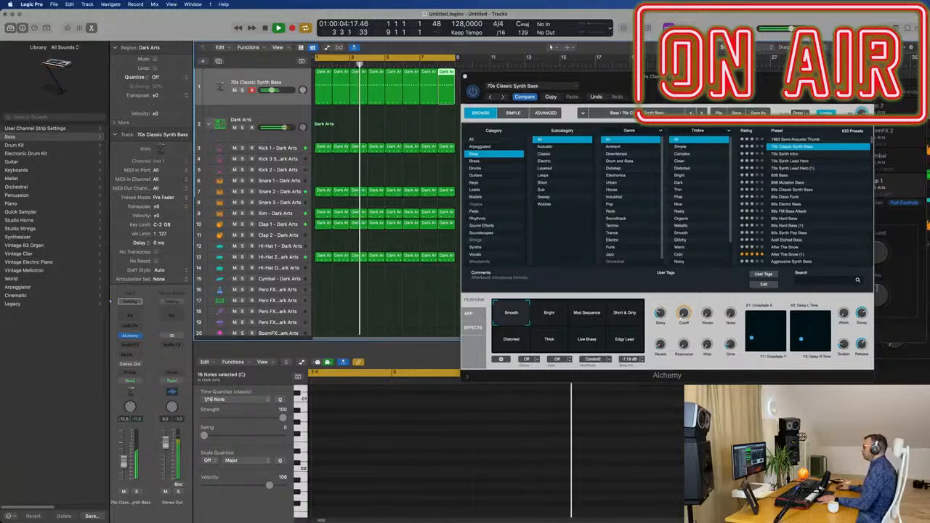
pyautogui.moveTo(552, 76); pyautogui.dragTo(530, 74)
pyautogui.press('space')
pyautogui.press('space')
# Step: Audition the Bright, Mod Sequence and Short & Dirty variations of the bass preset and return to Smooth
pyautogui.click(527, 310)
pyautogui.click(564, 310)
pyautogui.click(602, 310)
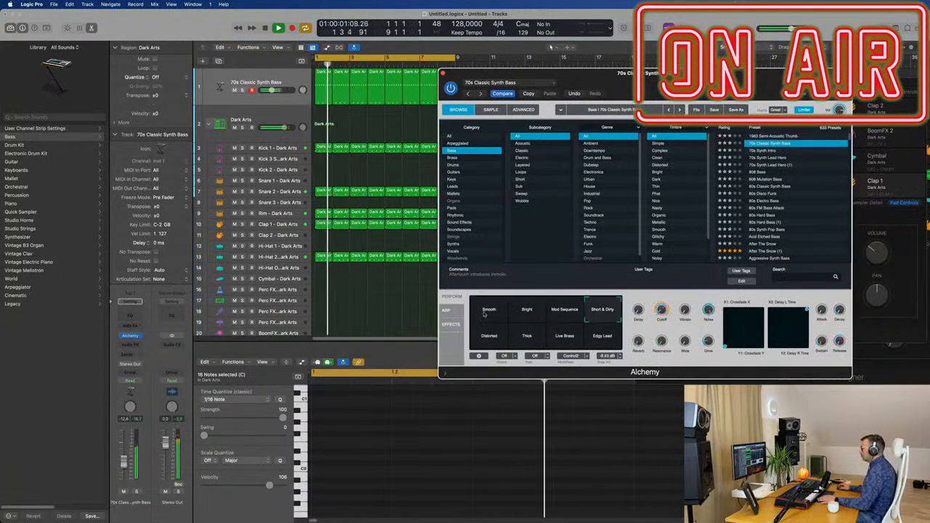
pyautogui.click(485, 312)
pyautogui.press('space')
pyautogui.press('space')
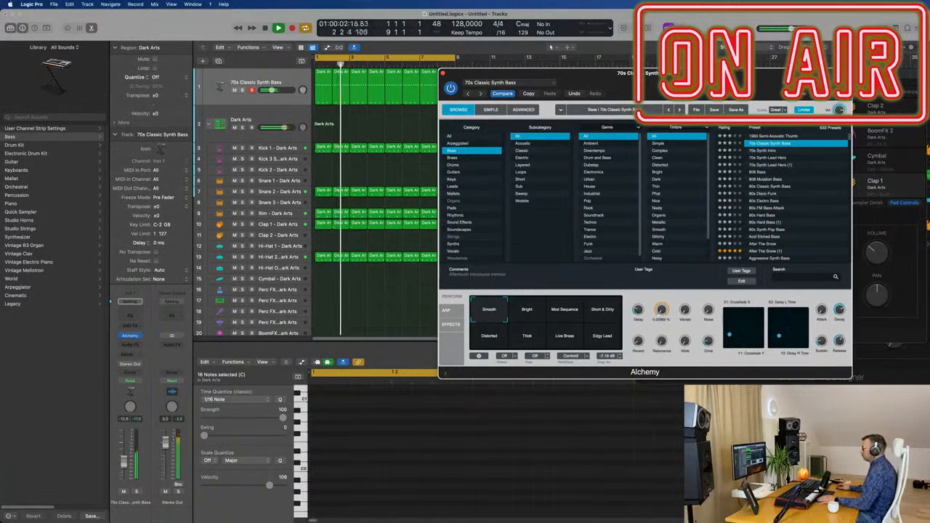
# Step: Insert a stereo Compressor on the bass track and place its window over the Alchemy window
pyautogui.moveTo(548, 73); pyautogui.dragTo(560, 89)
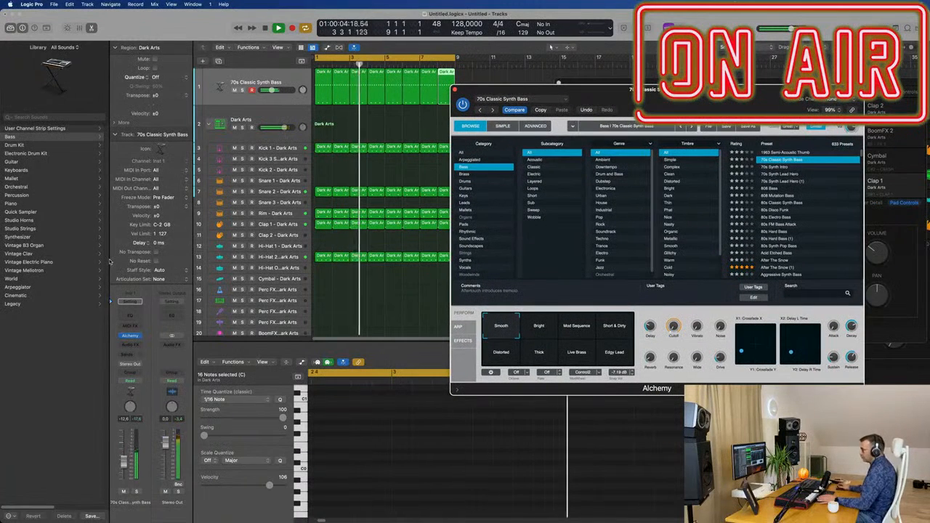
pyautogui.click(130, 344)
pyautogui.moveTo(148, 381)
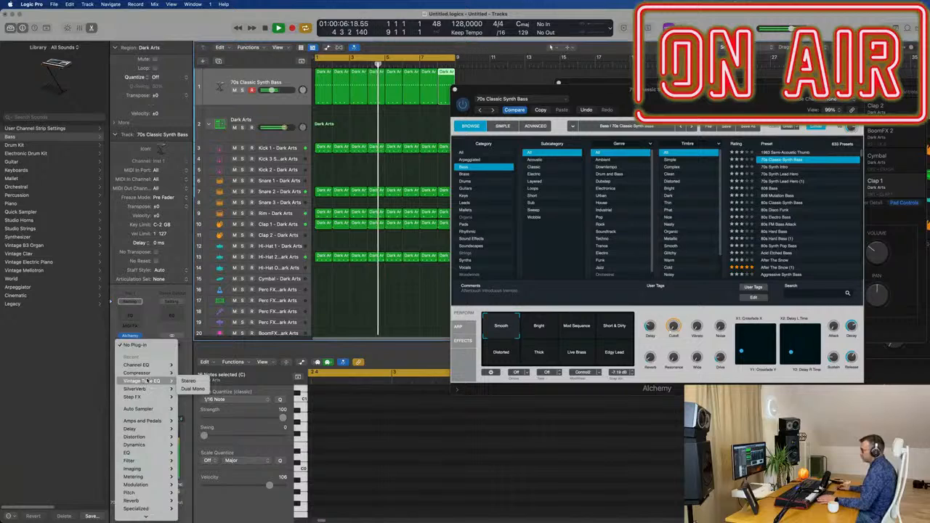
pyautogui.click(188, 373)
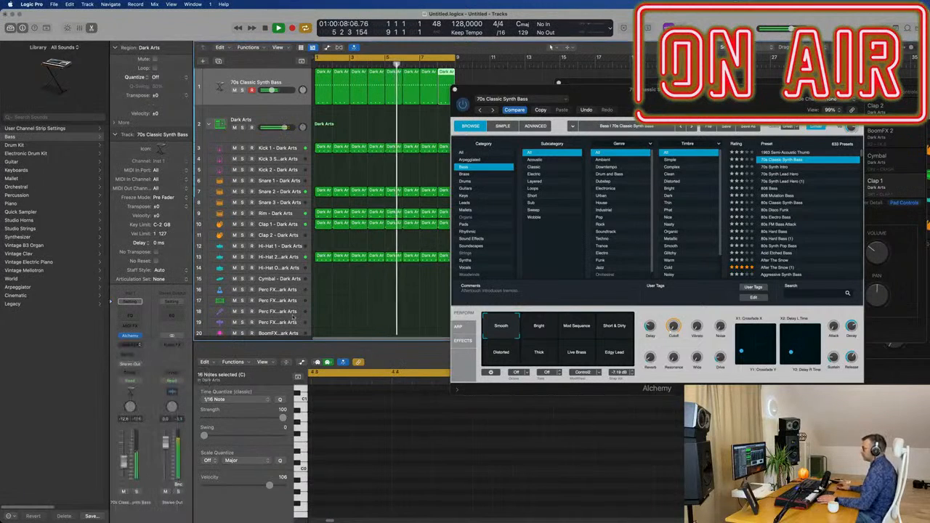
pyautogui.moveTo(505, 116); pyautogui.dragTo(590, 184)
# Step: Set the bass Compressor's side chain source to Bus 1
pyautogui.click(712, 183)
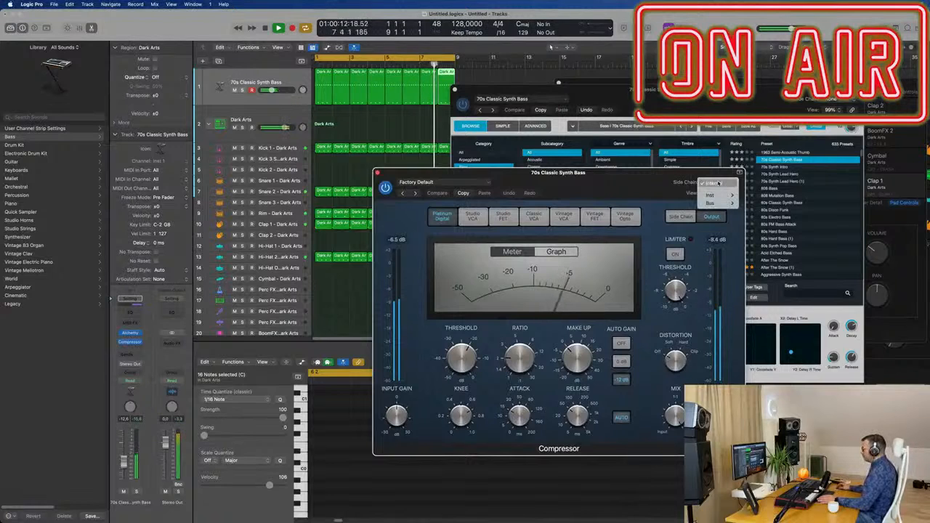
pyautogui.moveTo(716, 203)
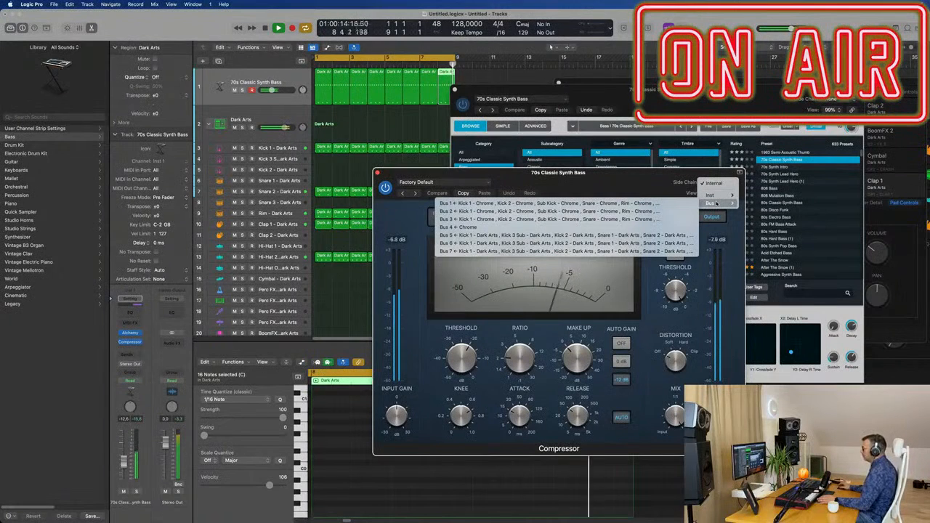
pyautogui.click(640, 204)
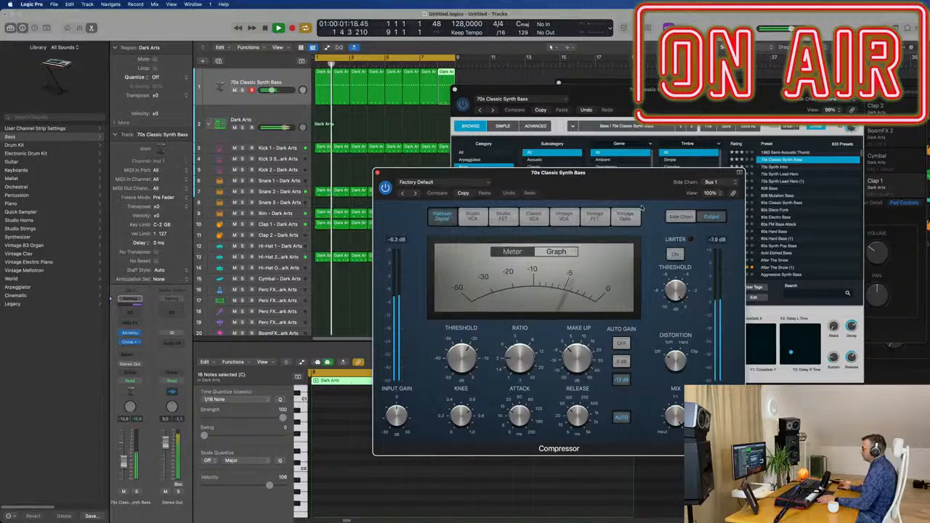
# Step: Change the bass Compressor's side chain source to Kick 1 - Dark Arts (Inst 21)
pyautogui.moveTo(616, 187); pyautogui.dragTo(614, 224)
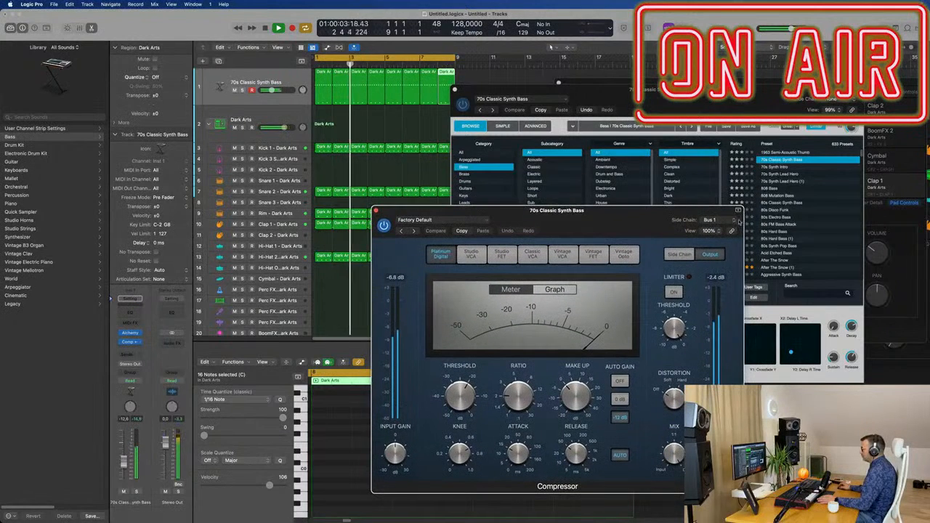
pyautogui.click(736, 220)
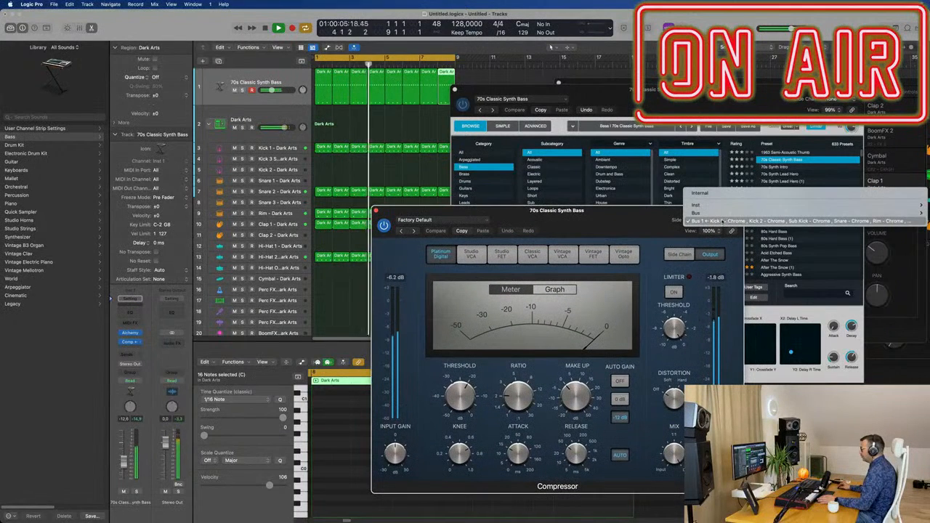
pyautogui.moveTo(695, 205)
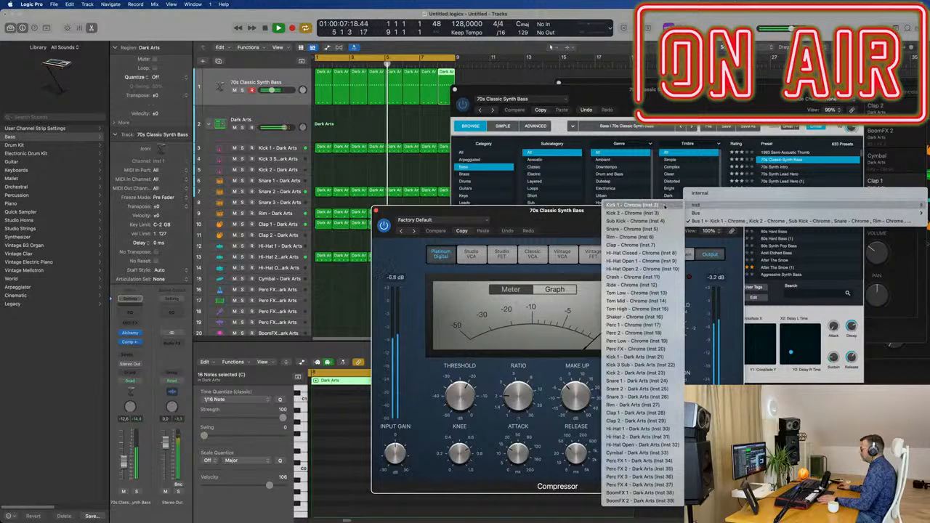
pyautogui.click(664, 205)
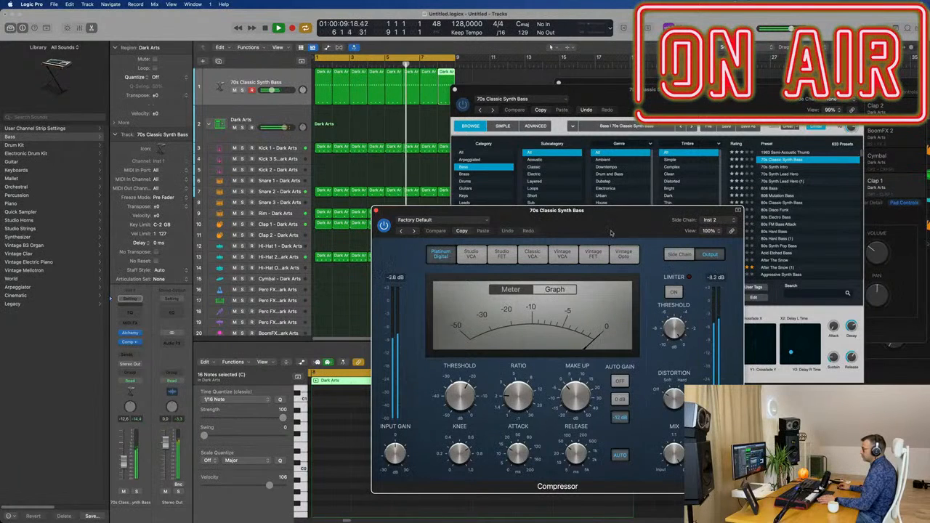
pyautogui.click(719, 222)
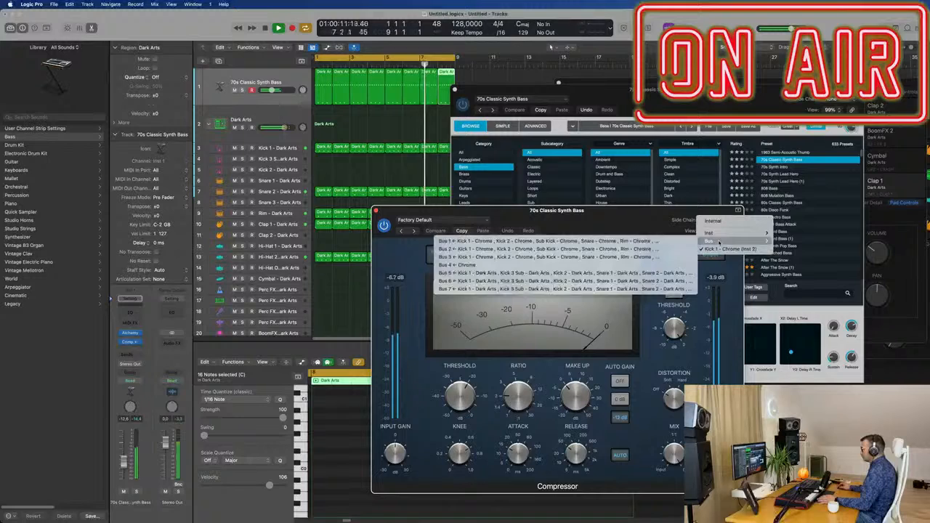
pyautogui.moveTo(721, 233)
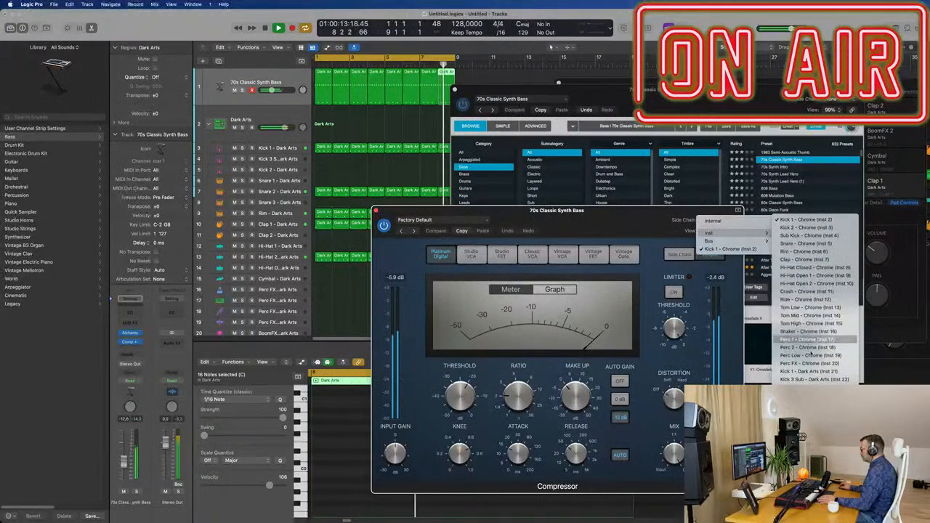
pyautogui.click(807, 371)
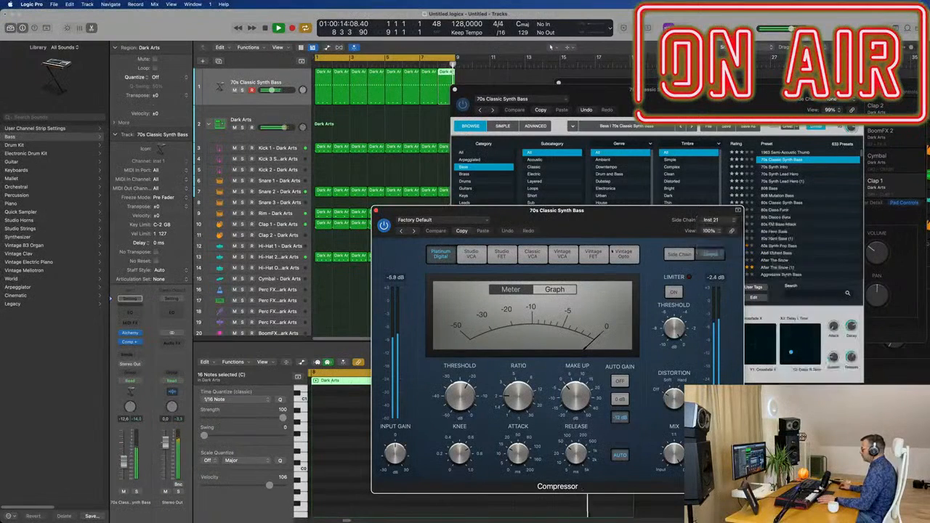
# Step: Turn off the Compressor's automatic release and set the ratio to about 3.7:1 and the threshold to about -16.5 dB
pyautogui.click(613, 454)
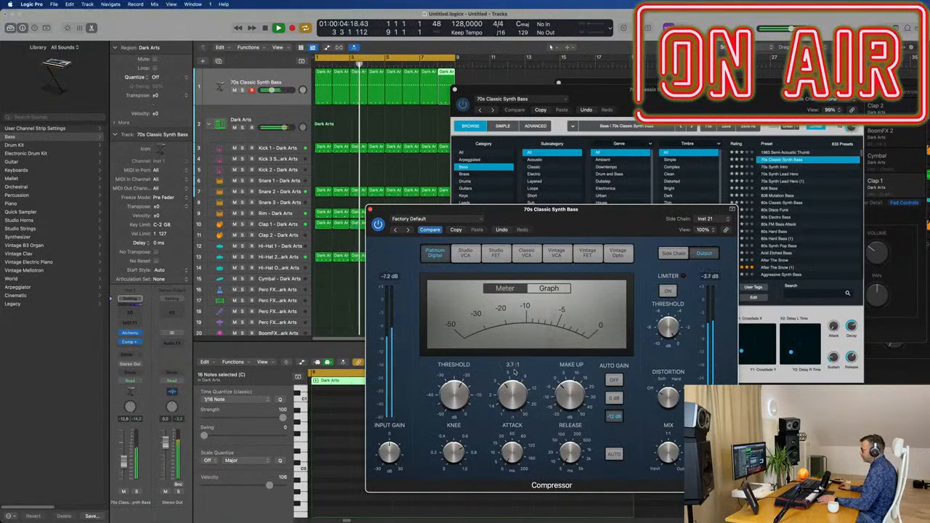
pyautogui.moveTo(512, 372); pyautogui.dragTo(515, 371)
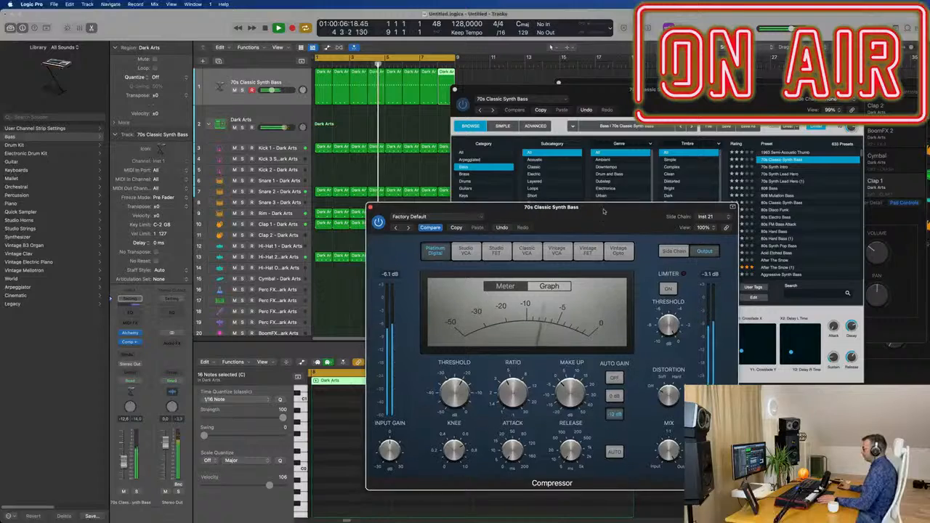
pyautogui.moveTo(603, 210); pyautogui.dragTo(623, 170)
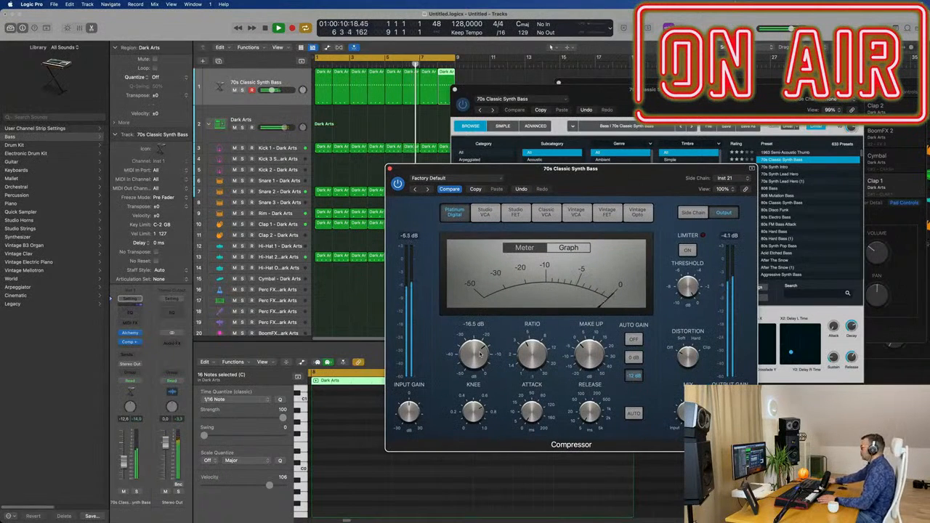
# Step: Bring the Alchemy window in front of the Compressor and switch it to the Advanced view
pyautogui.click(610, 163)
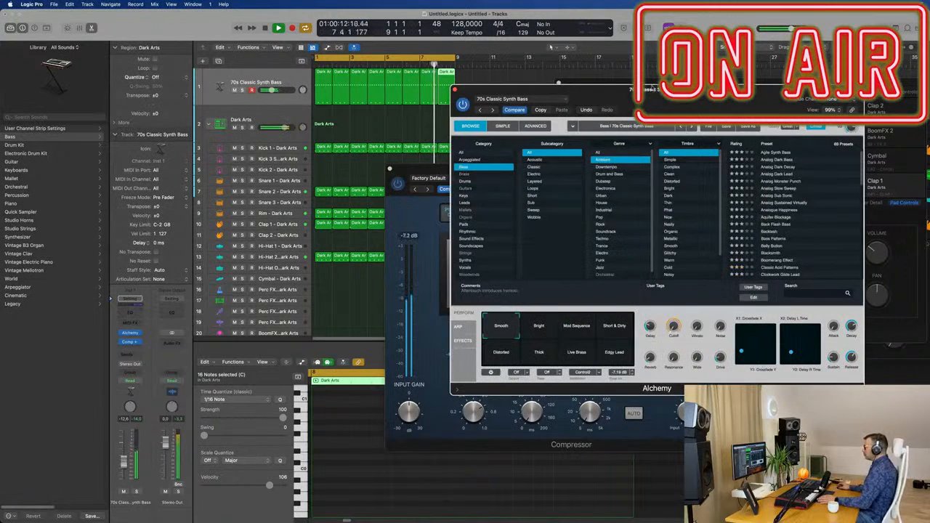
pyautogui.moveTo(652, 89); pyautogui.dragTo(674, 88)
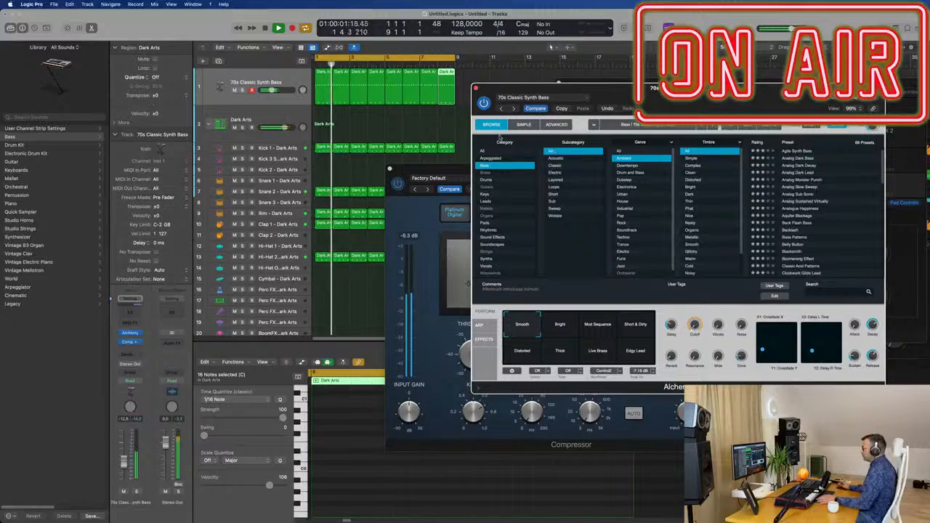
pyautogui.moveTo(581, 97); pyautogui.dragTo(522, 102)
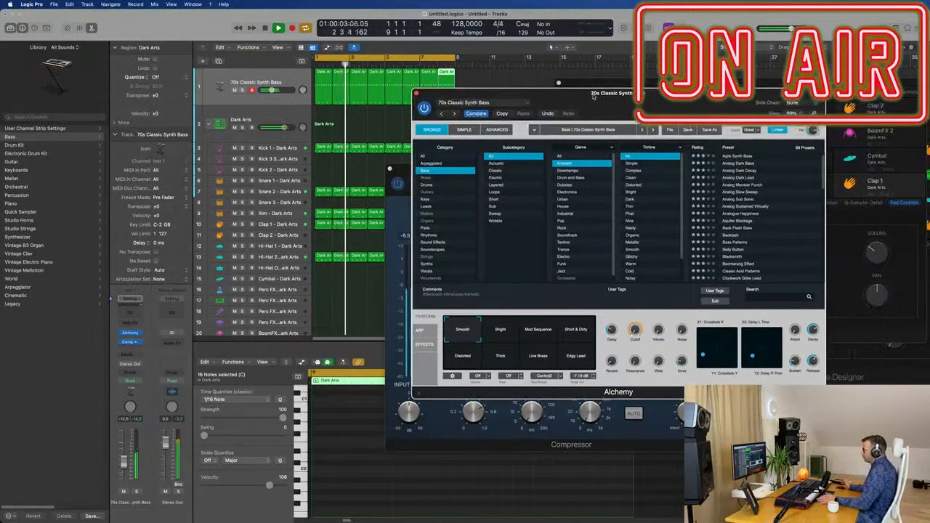
pyautogui.click(489, 130)
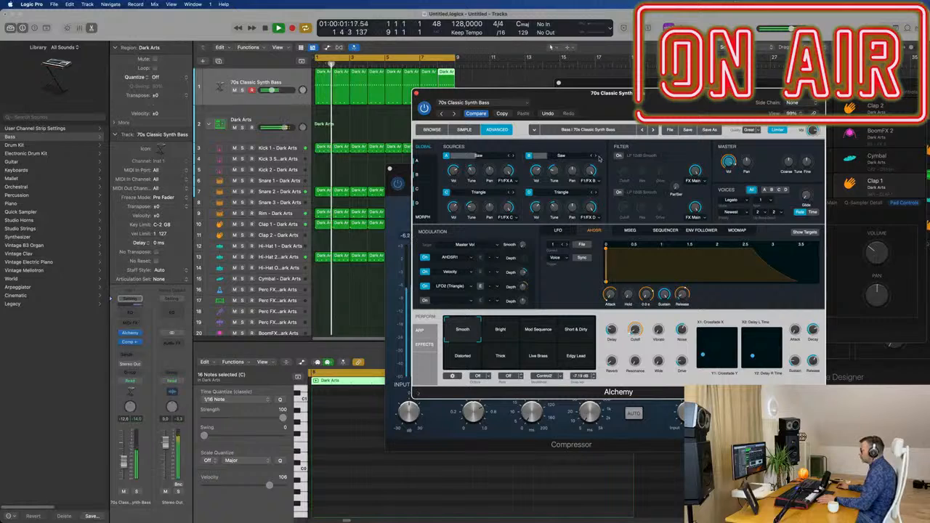
# Step: Move the Alchemy and Compressor windows aside and display the first bass region's notes in the Piano Roll
pyautogui.moveTo(415, 94); pyautogui.dragTo(546, 93)
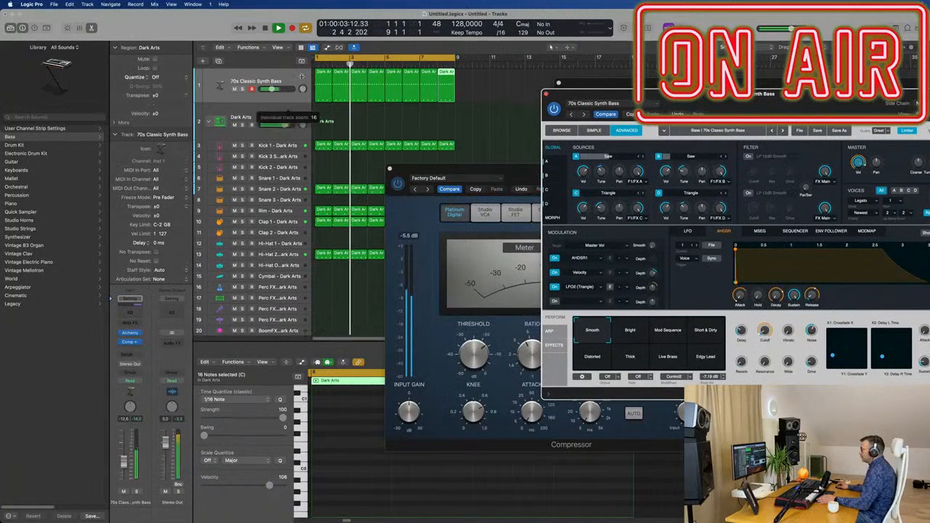
pyautogui.click(328, 70)
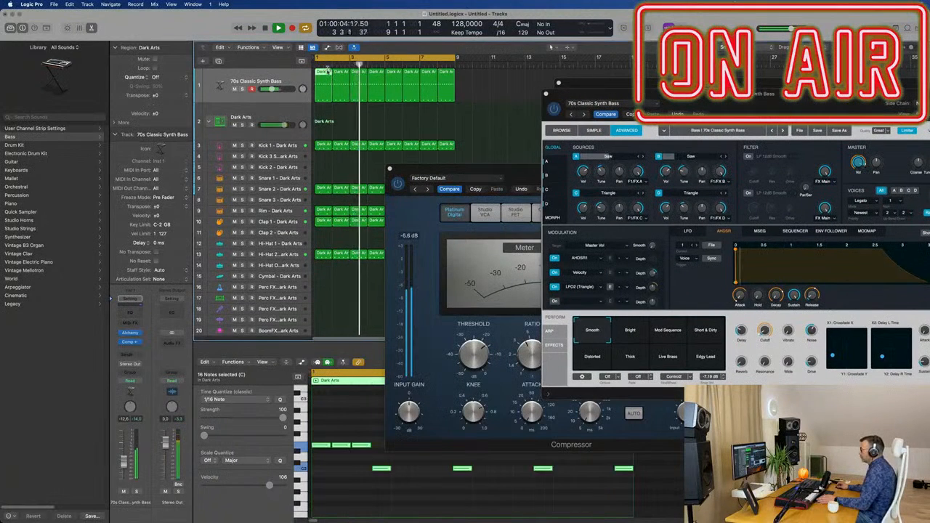
pyautogui.click(364, 425)
pyautogui.moveTo(438, 173); pyautogui.dragTo(730, 187)
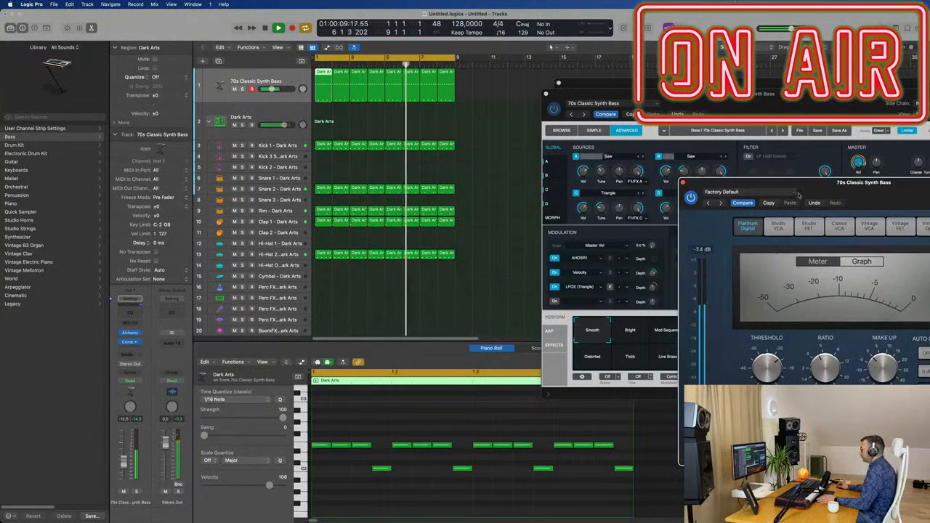
# Step: Close the Compressor window and move the Alchemy window clear of the arrangement and Piano Roll
pyautogui.moveTo(837, 185); pyautogui.dragTo(409, 195)
pyautogui.moveTo(738, 89); pyautogui.dragTo(621, 90)
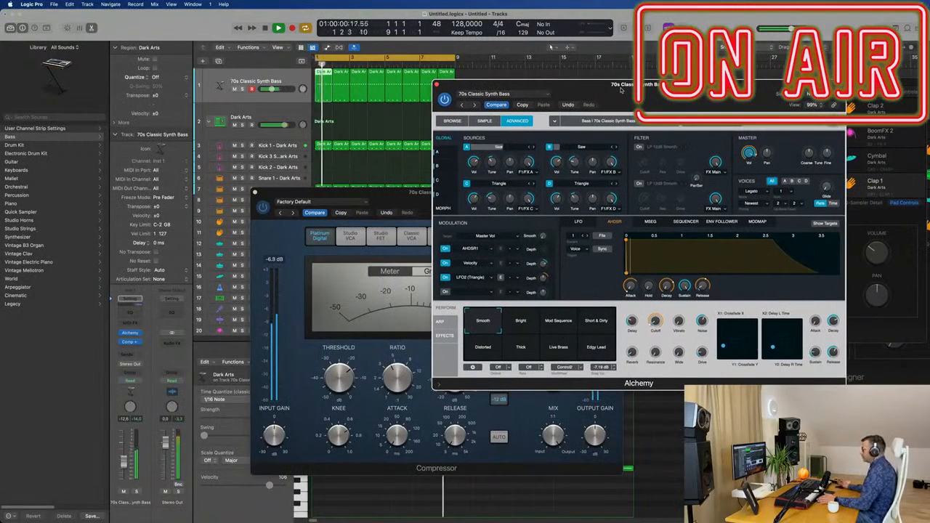
pyautogui.moveTo(566, 89); pyautogui.dragTo(629, 100)
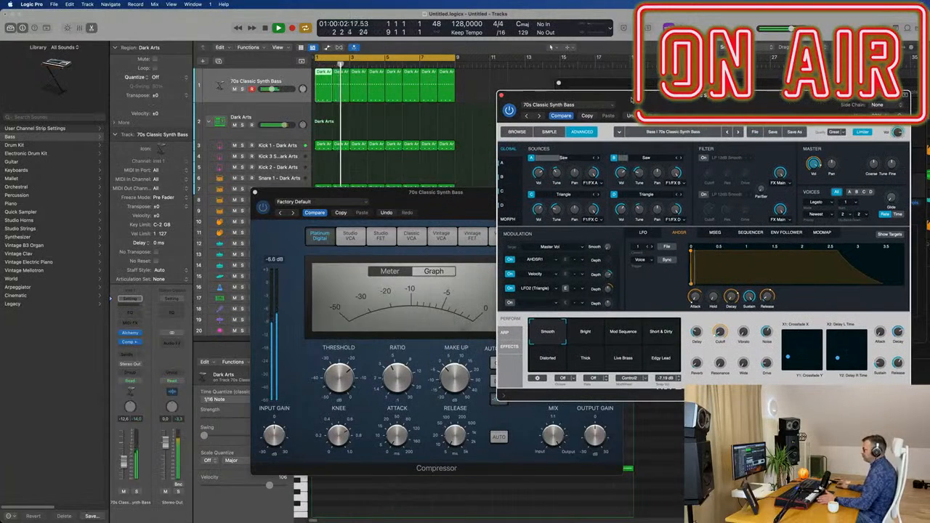
pyautogui.moveTo(431, 213); pyautogui.dragTo(354, 215)
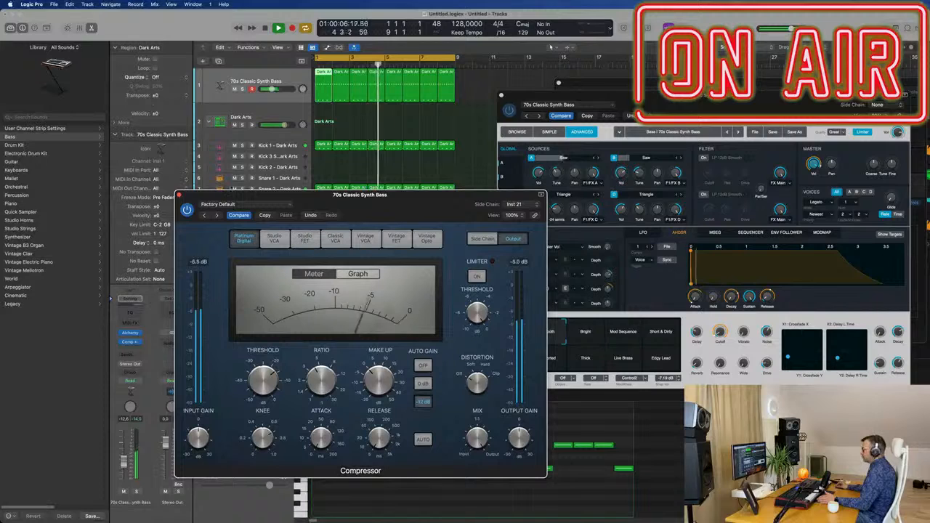
pyautogui.click(179, 195)
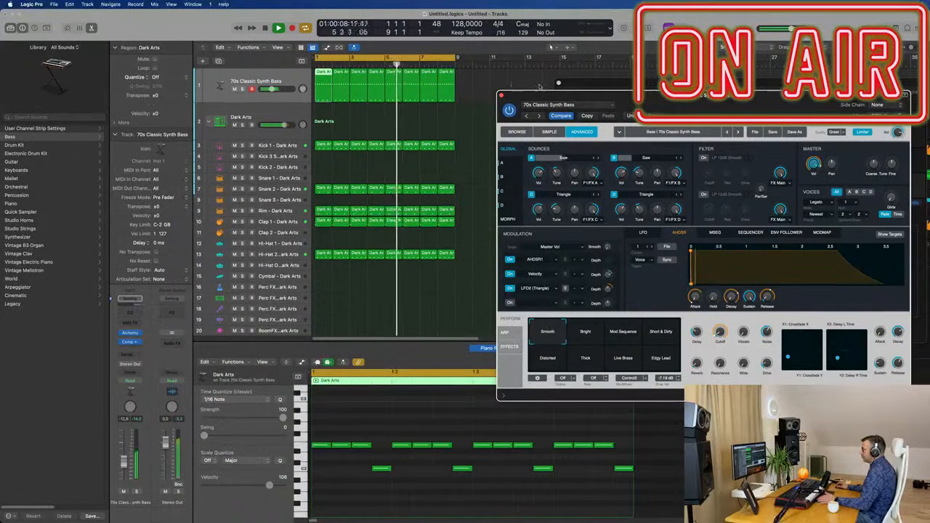
pyautogui.moveTo(534, 98); pyautogui.dragTo(683, 138)
pyautogui.press('super+z')
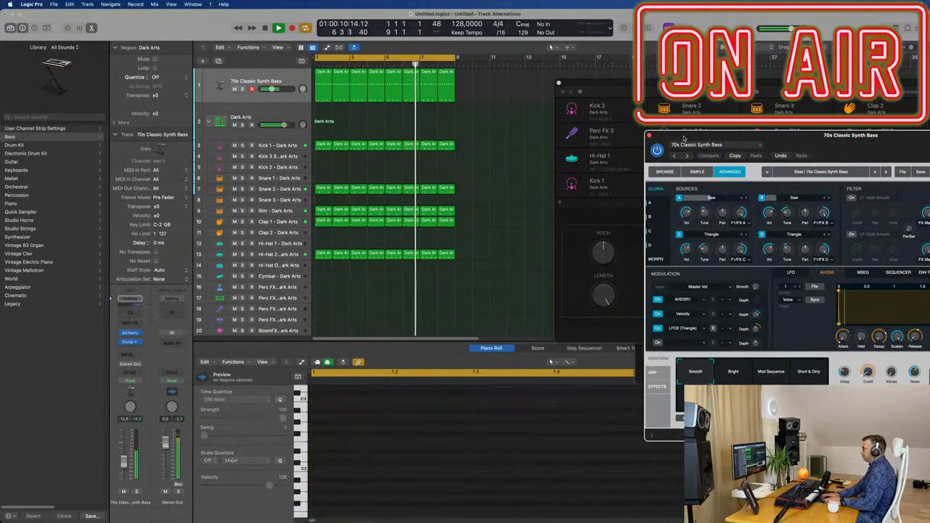
# Step: Select all bass and drum regions and repeat them twice to extend the eight-bar loop past bar 17
pyautogui.click(496, 262)
pyautogui.press('super+a')
pyautogui.press('super+r')
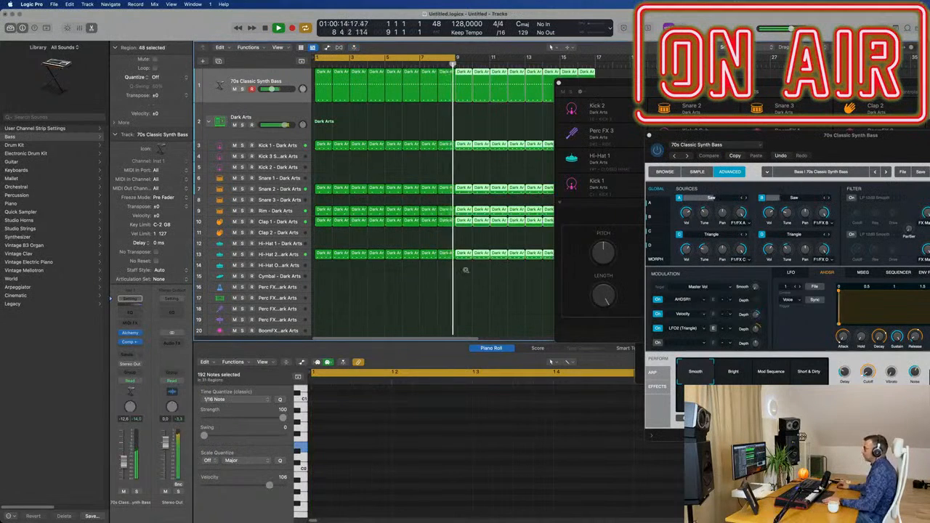
pyautogui.scroll(-5, 463, 268)
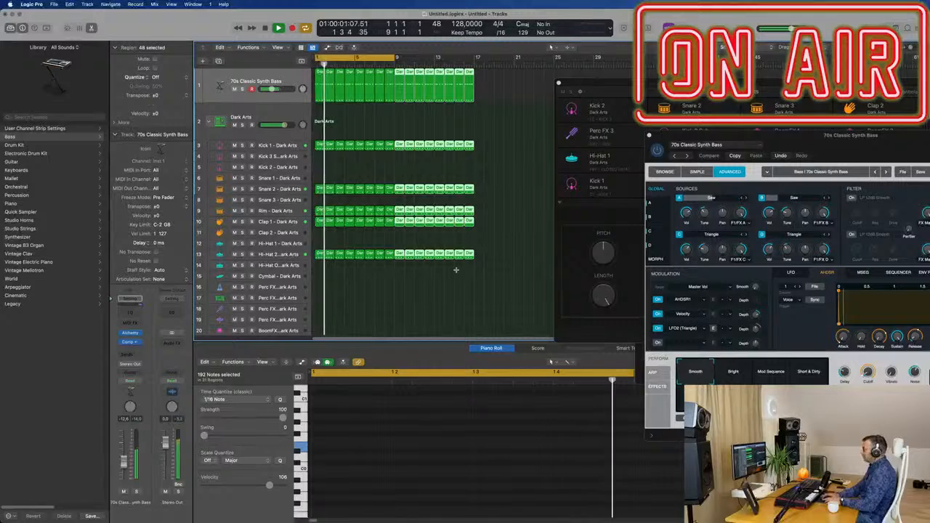
pyautogui.press('super+r')
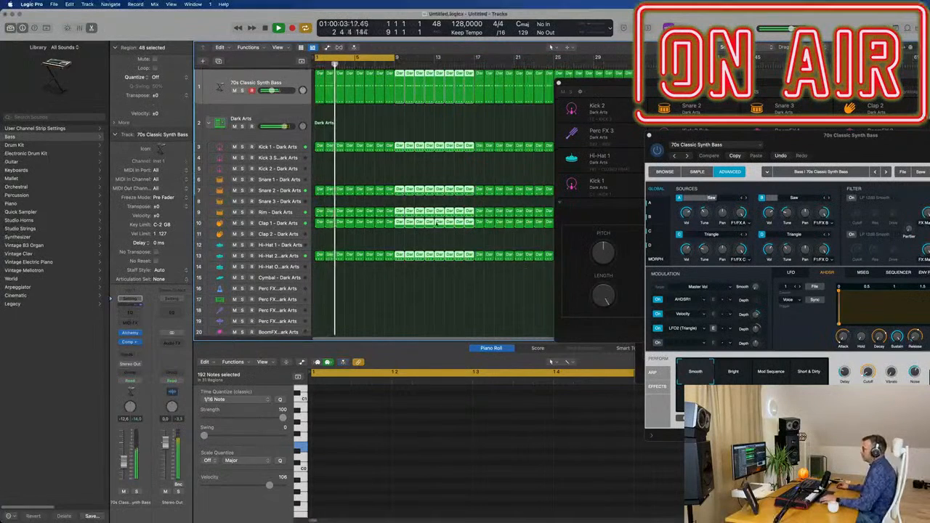
# Step: Close the Dark Arts kit window, collapse the Dark Arts track stack and move the Alchemy window clear of the regions
pyautogui.click(558, 84)
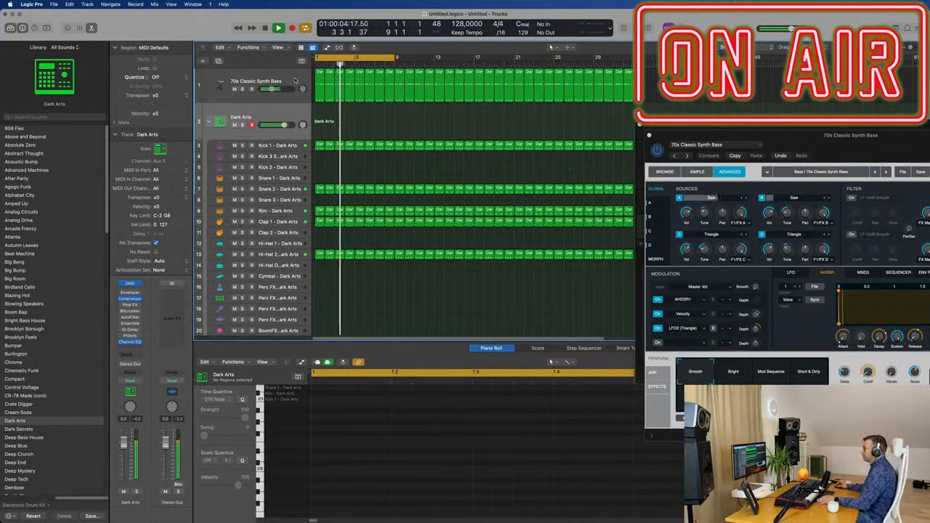
pyautogui.moveTo(786, 138); pyautogui.dragTo(594, 115)
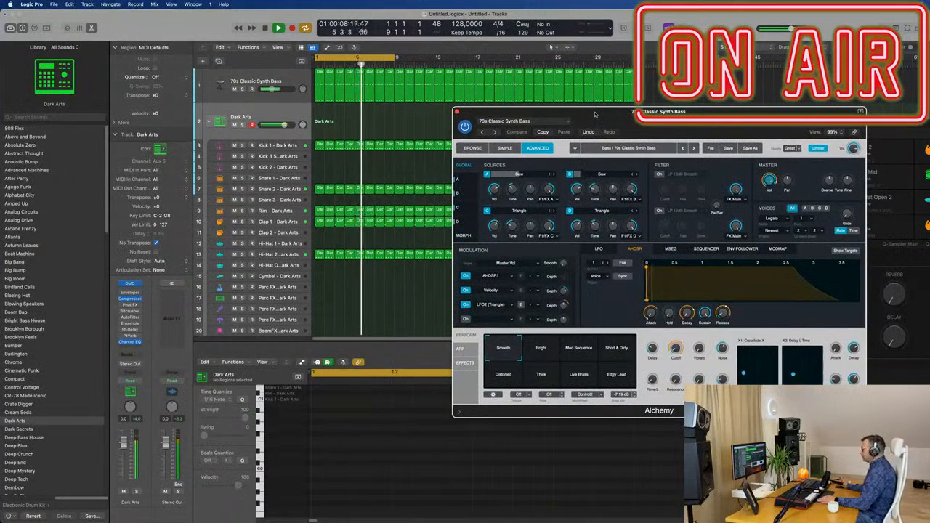
pyautogui.scroll(-2, 201, 107)
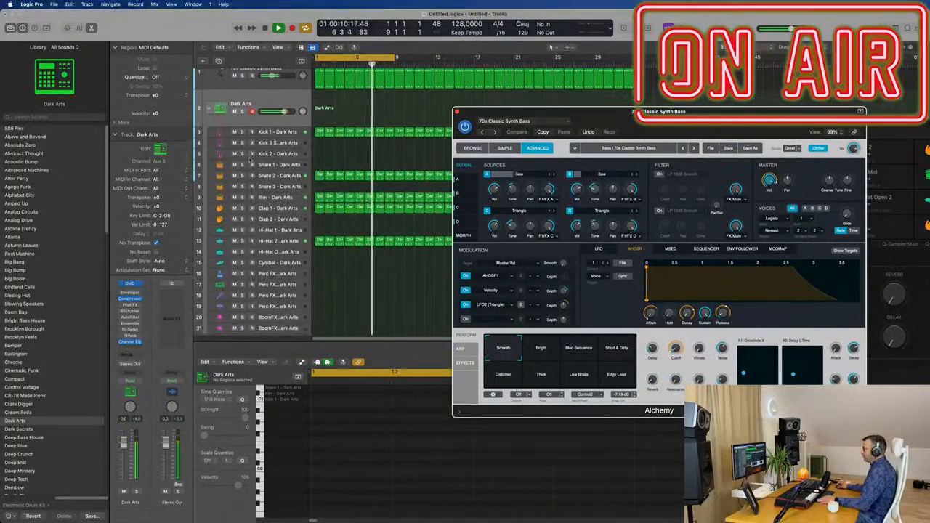
pyautogui.click(209, 109)
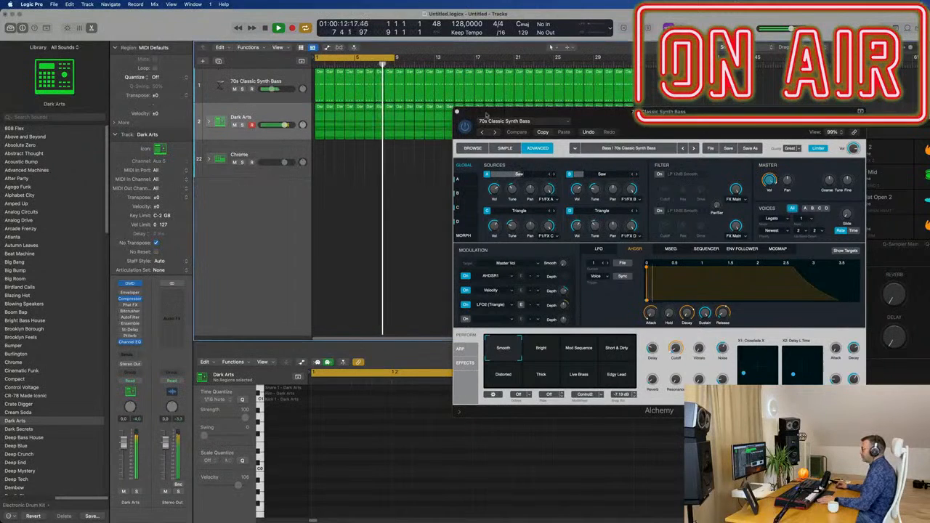
pyautogui.moveTo(488, 112); pyautogui.dragTo(777, 115)
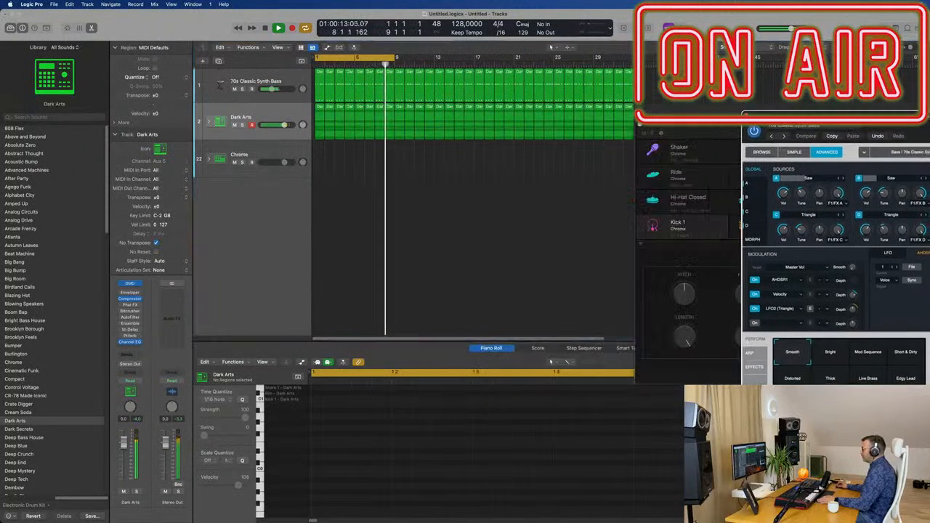
# Step: Copy the first Kick 1 - Dark Arts region to bar 1 of the Chrome track and expand the Chrome track stack
pyautogui.click(209, 122)
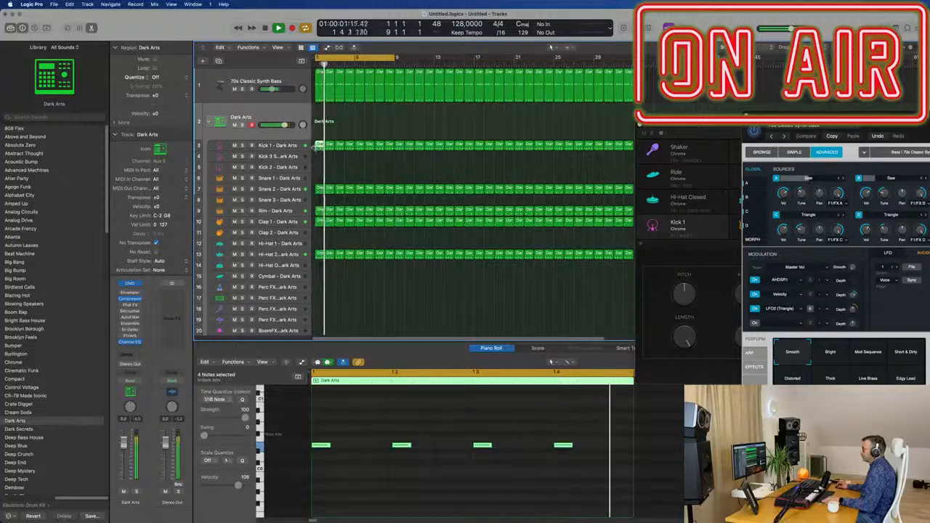
pyautogui.scroll(-5, 318, 147)
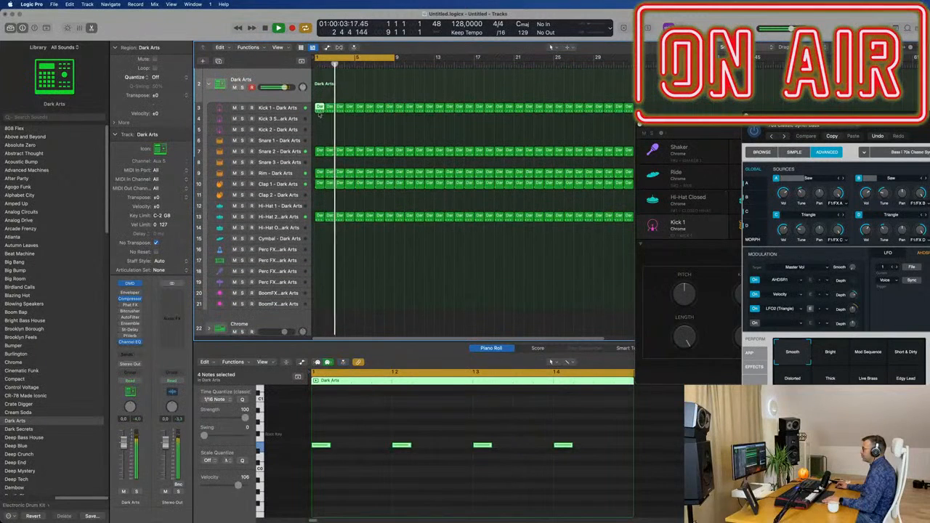
pyautogui.moveTo(319, 107); pyautogui.dragTo(319, 326)
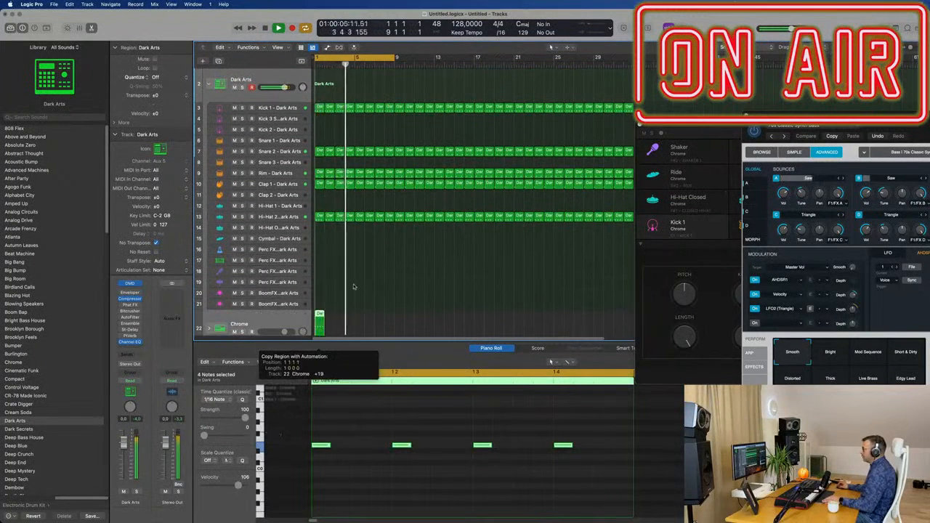
pyautogui.scroll(-4, 356, 280)
pyautogui.scroll(-3, 356, 279)
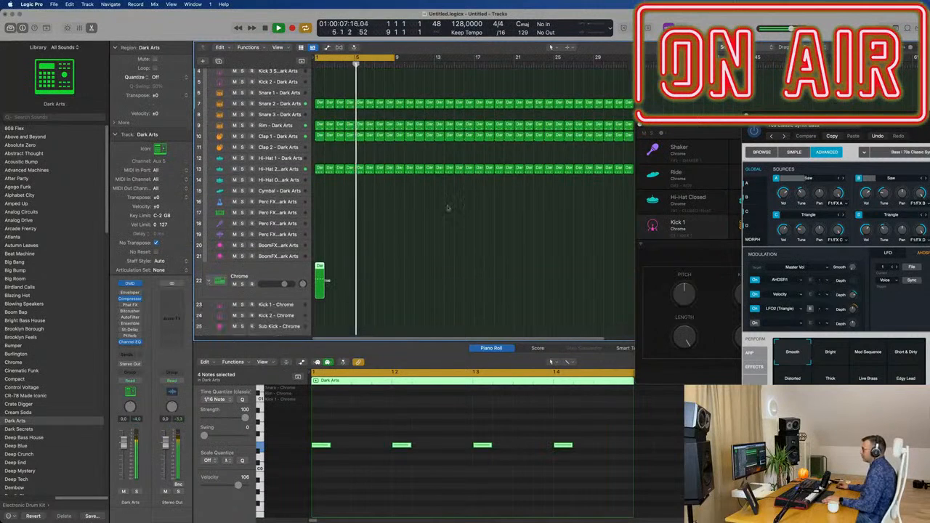
pyautogui.scroll(-8, 446, 202)
pyautogui.scroll(-7, 444, 201)
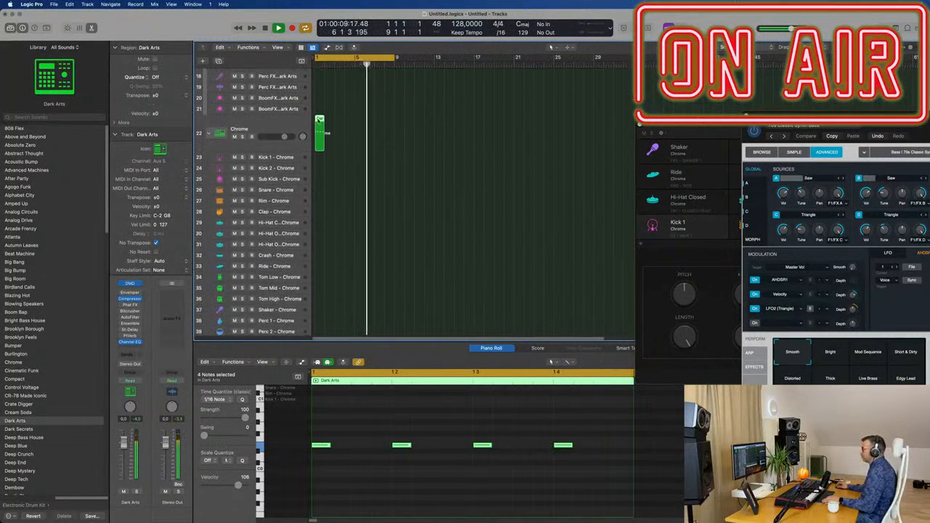
# Step: Move the copied kick region onto the Hi-Hat Closed - Chrome track and shift its four notes to the offbeats
pyautogui.moveTo(319, 127); pyautogui.dragTo(319, 227)
pyautogui.moveTo(315, 420); pyautogui.dragTo(668, 478)
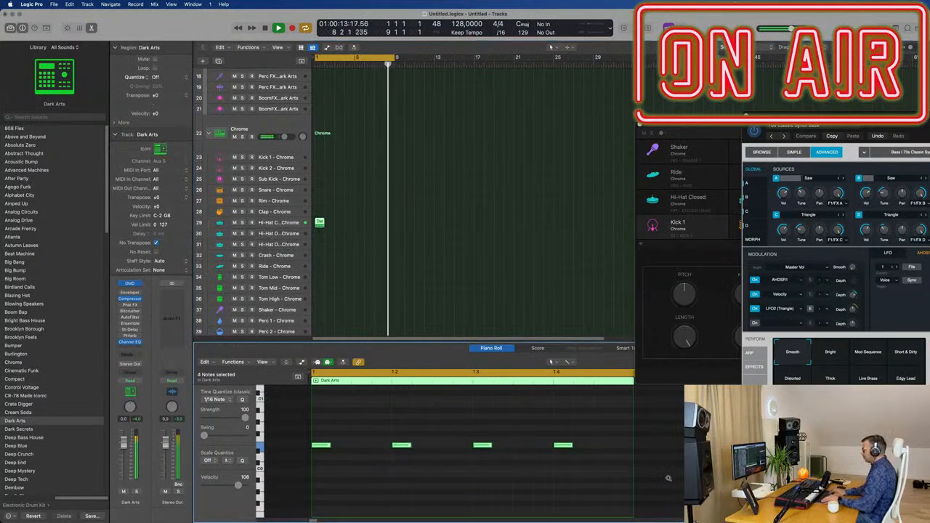
pyautogui.hotkey('alt', 'Right')
pyautogui.hotkey('alt', 'Right')
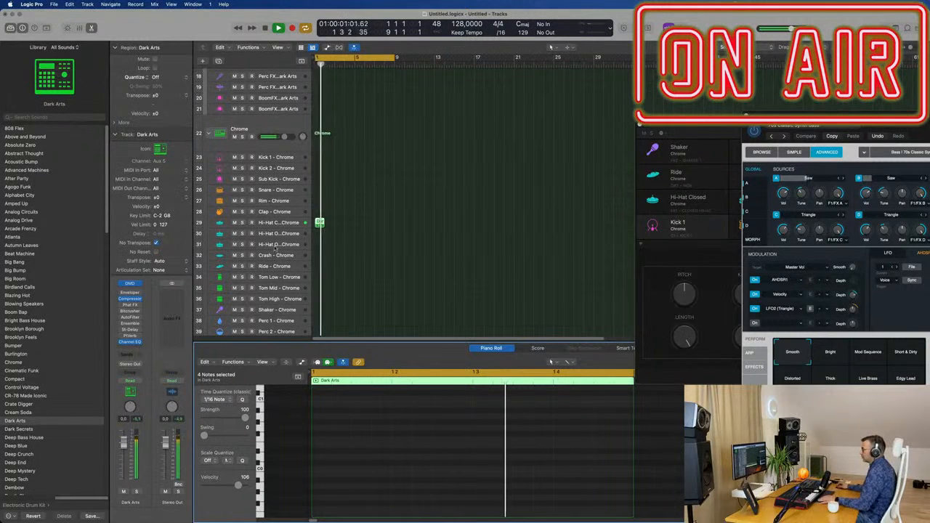
# Step: Select the Hi-Hat Closed - Chrome track and restart playback to audition the offbeat hi-hat pattern in the loop
pyautogui.click(296, 230)
pyautogui.press('space')
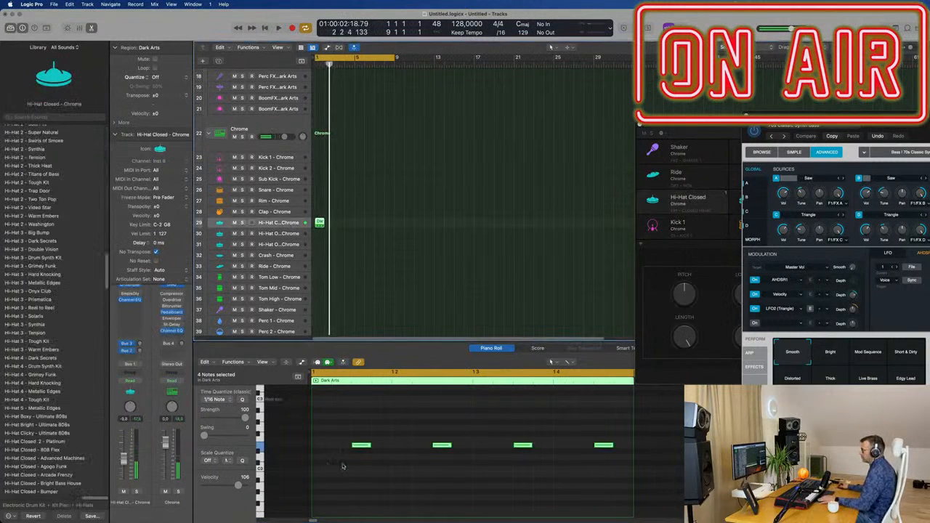
pyautogui.press('space')
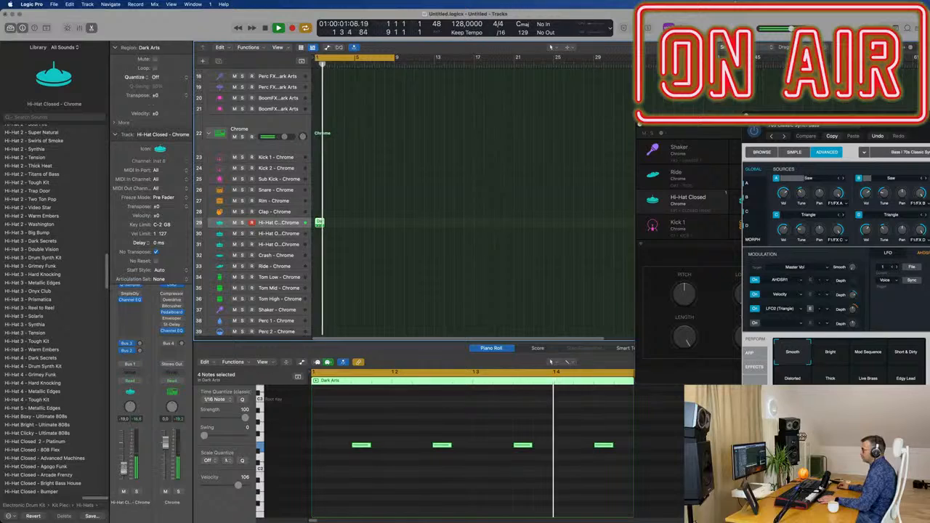
pyautogui.press('space')
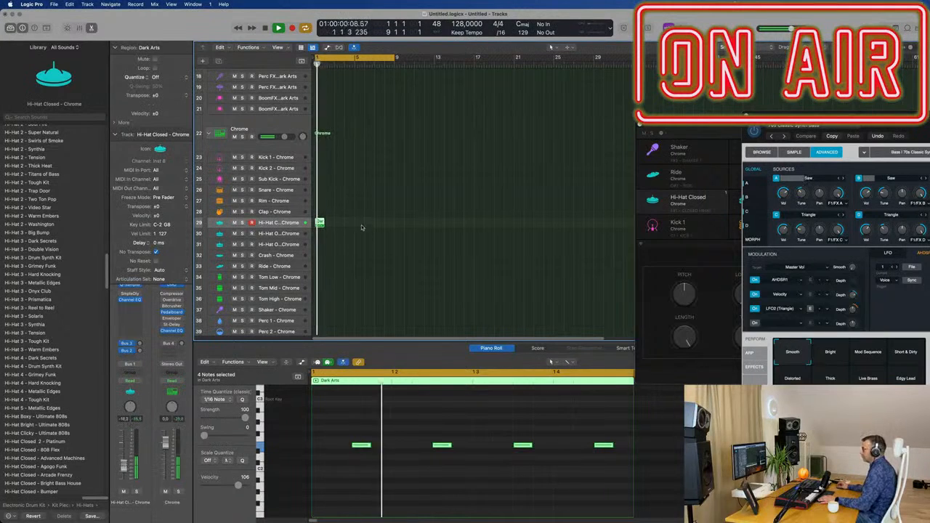
# Step: Repeat the one-bar hi-hat region until it fills the eight-bar cycle, and restart playback
pyautogui.click(362, 227)
pyautogui.click(320, 222)
pyautogui.press('super+r')
pyautogui.press('super+r')
pyautogui.press('super+r')
pyautogui.press('super+r')
pyautogui.press('super+r')
pyautogui.press('super+r')
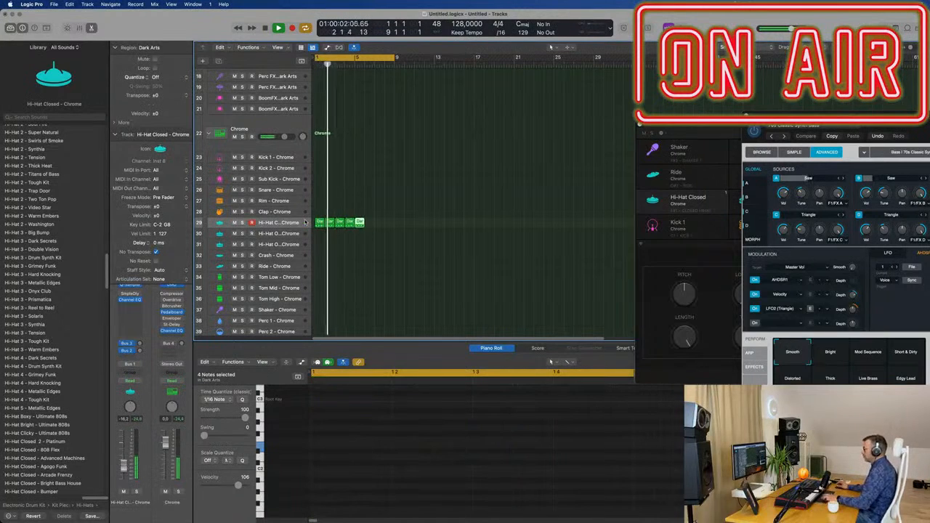
pyautogui.press('super+r')
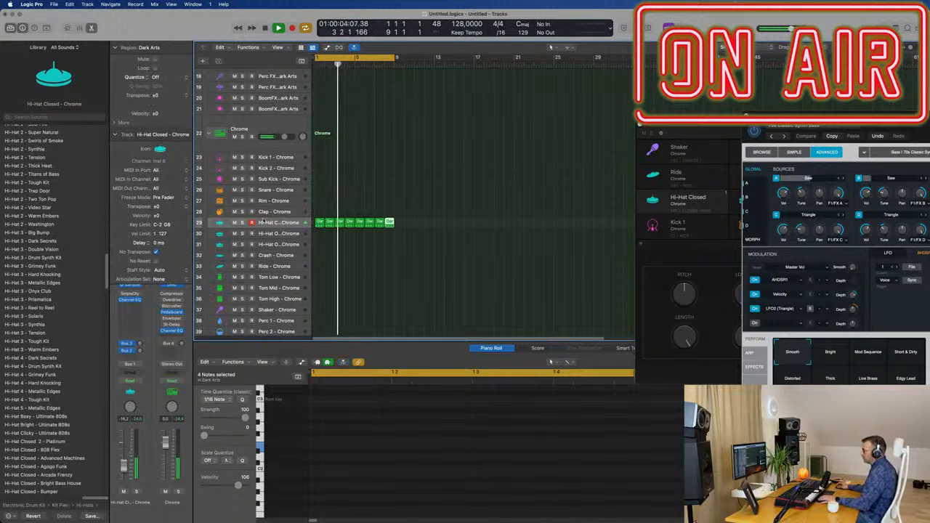
pyautogui.press('space')
pyautogui.press('space')
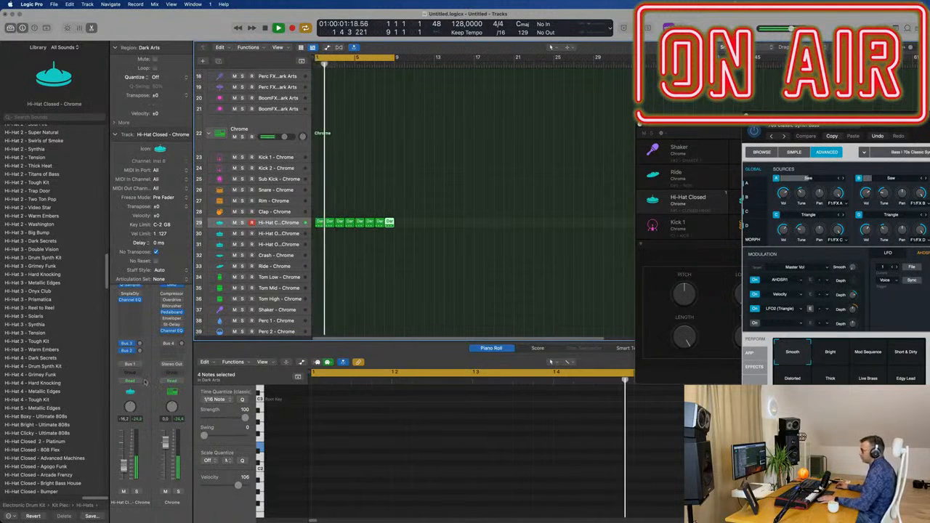
# Step: Shorten the closed hi-hat's Quick Sampler sample to end at about 0.064 s with a fade-out of about 0.017 s, and close Quick Sampler
pyautogui.click(129, 287)
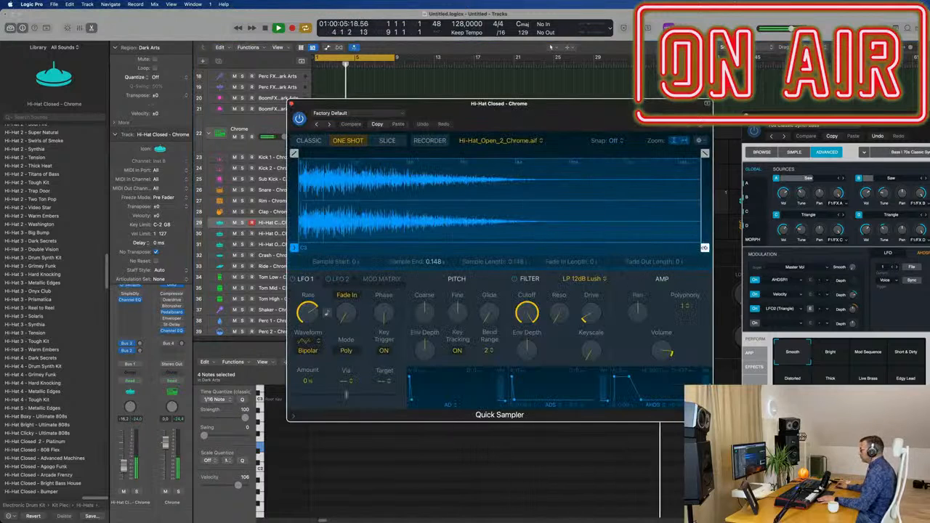
pyautogui.moveTo(701, 176); pyautogui.dragTo(467, 175)
pyautogui.moveTo(686, 153); pyautogui.dragTo(576, 153)
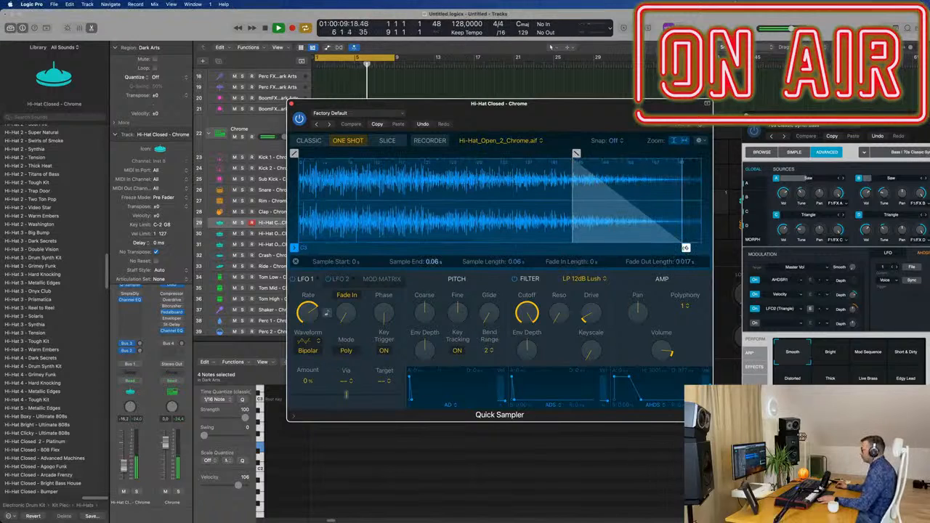
pyautogui.moveTo(685, 249)
pyautogui.mouseDown()
pyautogui.moveTo(704, 250)
pyautogui.moveTo(685, 248)
pyautogui.mouseUp()
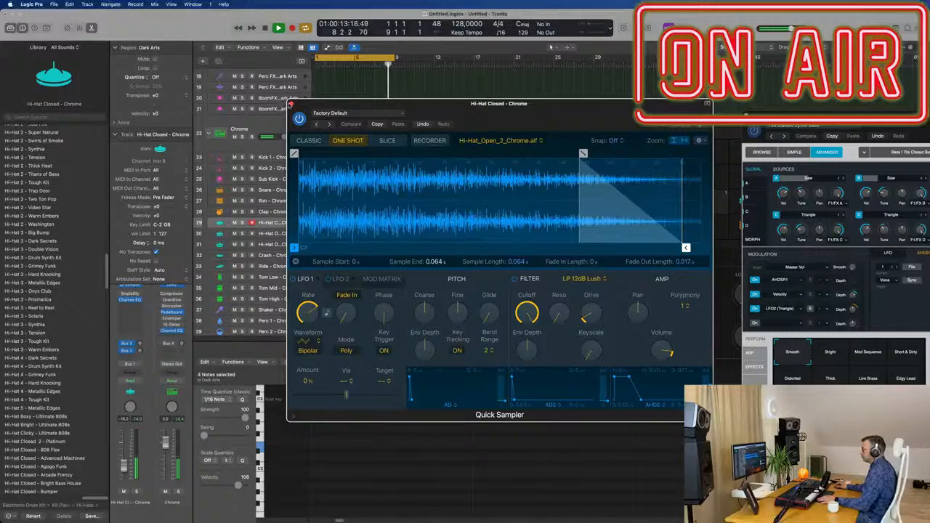
pyautogui.moveTo(289, 105); pyautogui.dragTo(291, 104)
pyautogui.click(293, 103)
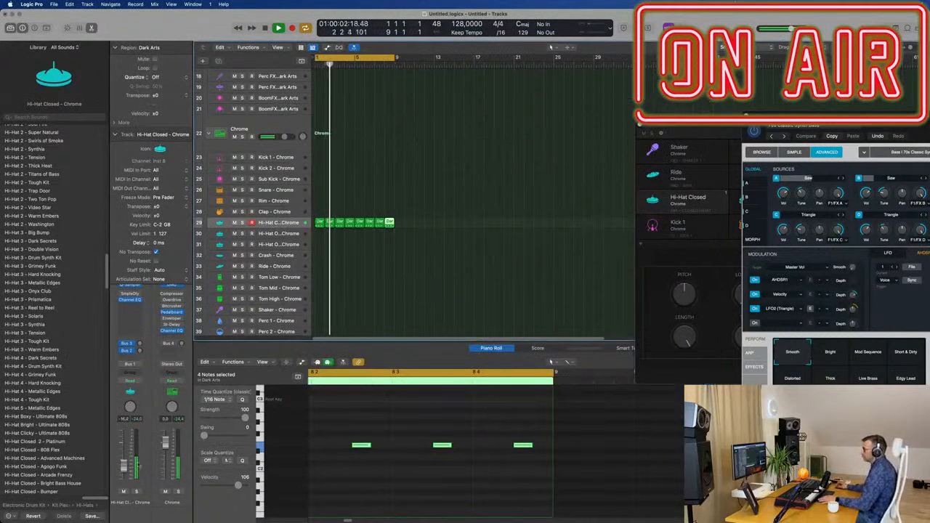
# Step: Duplicate the 70s Classic Synth Bass track as a new empty track with the same settings
pyautogui.scroll(10, 456, 237)
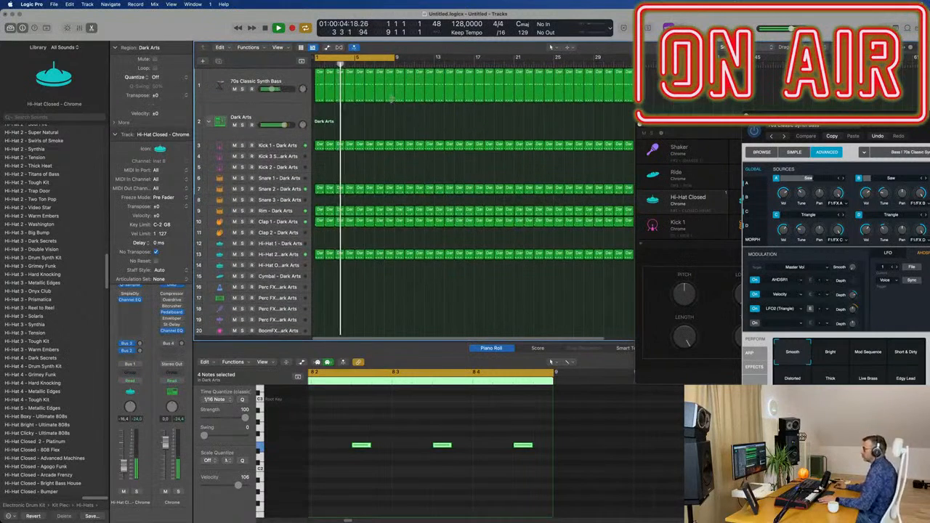
pyautogui.click(260, 76)
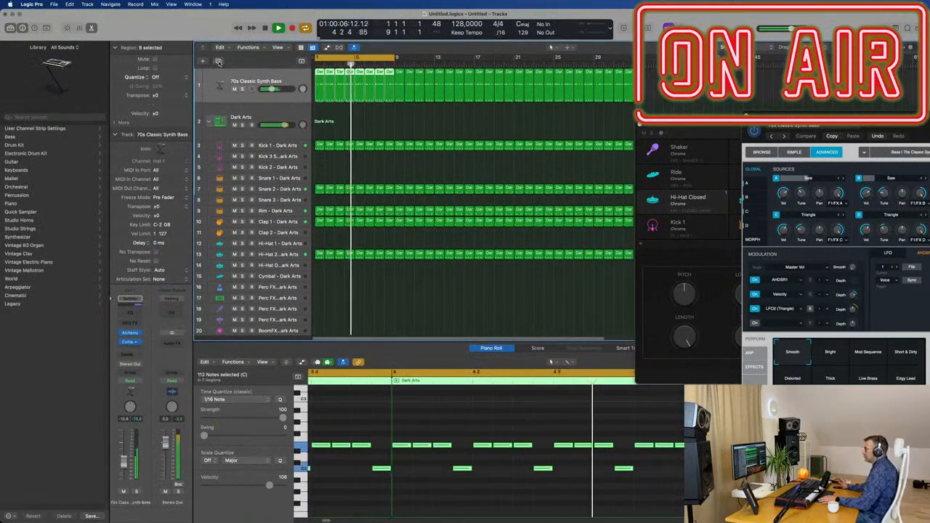
pyautogui.click(218, 62)
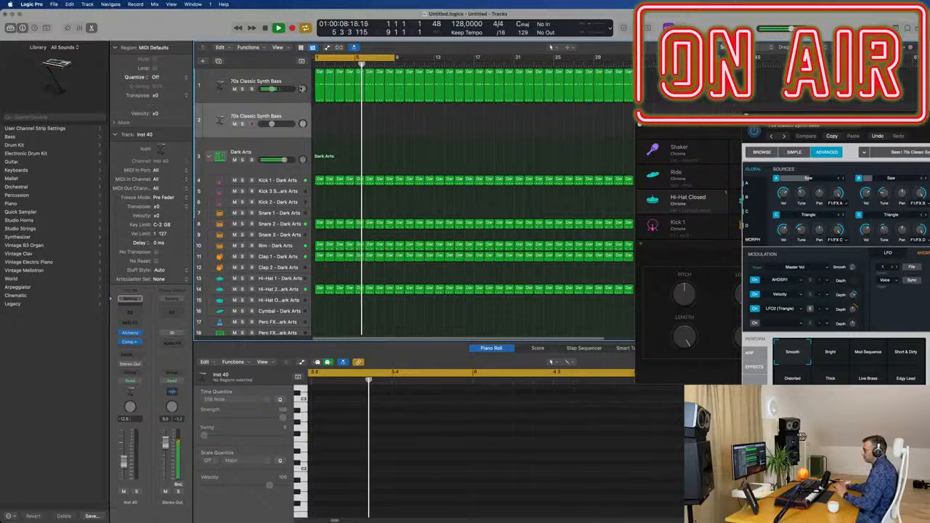
# Step: Add a stereo Vintage Tube EQ to the original bass track, load its Big Synth preset and move the window clear
pyautogui.click(293, 82)
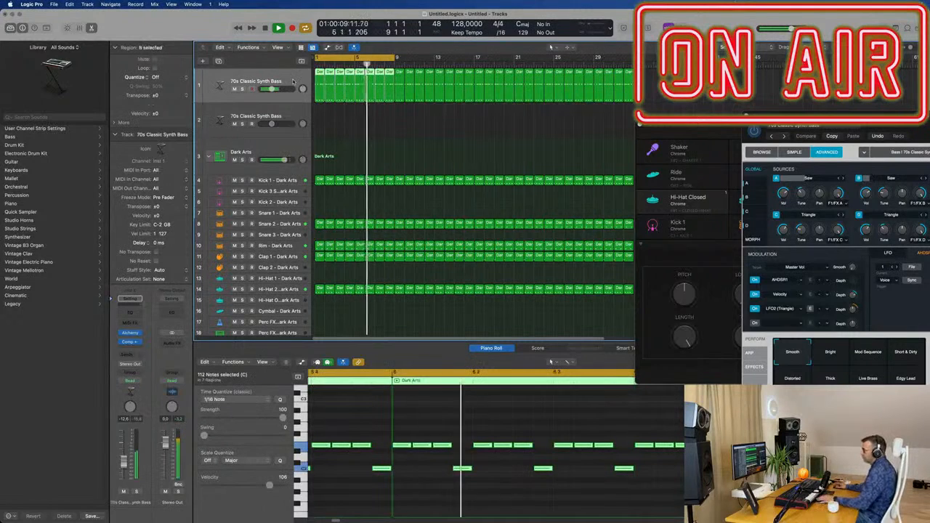
pyautogui.click(133, 346)
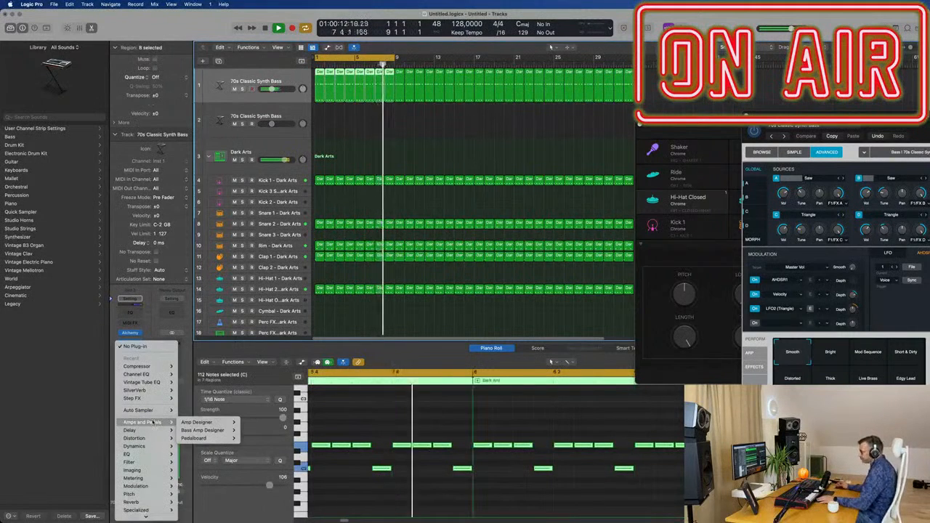
pyautogui.moveTo(160, 382)
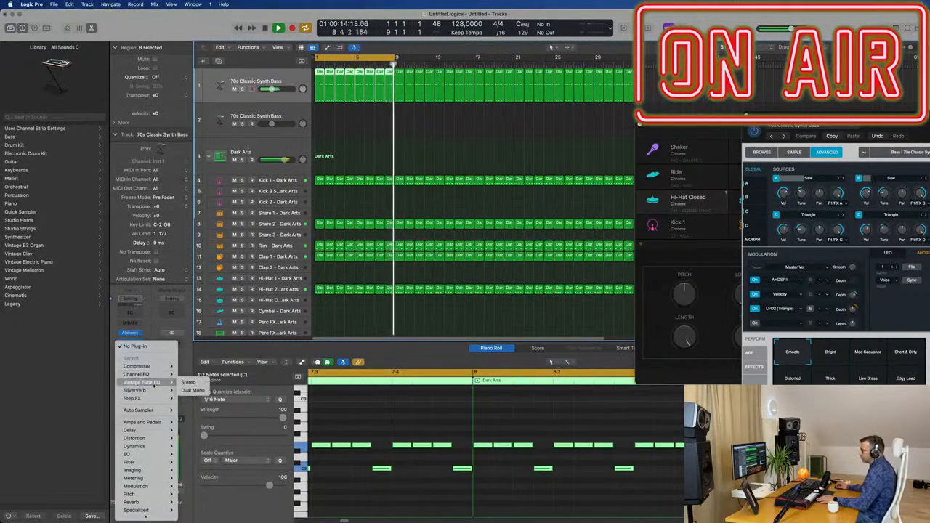
pyautogui.click(188, 382)
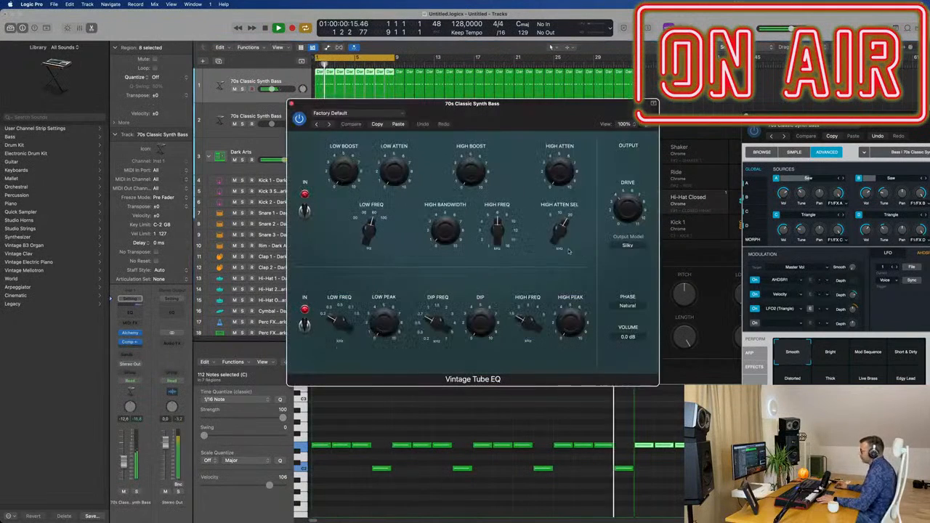
pyautogui.click(311, 112)
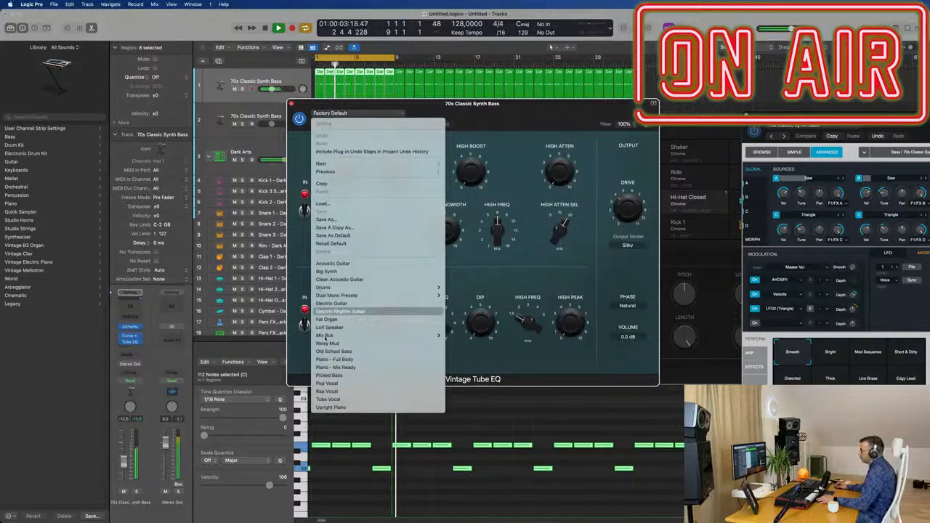
pyautogui.click(355, 271)
pyautogui.moveTo(453, 108); pyautogui.dragTo(565, 175)
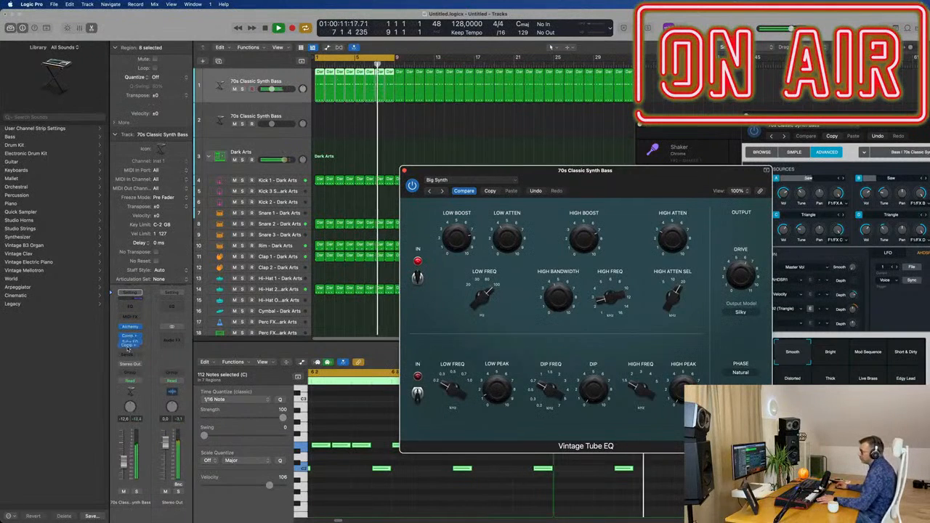
# Step: Place the Vintage Tube EQ before the Compressor in the bass track's effect chain and close the EQ window
pyautogui.moveTo(128, 350); pyautogui.dragTo(128, 350)
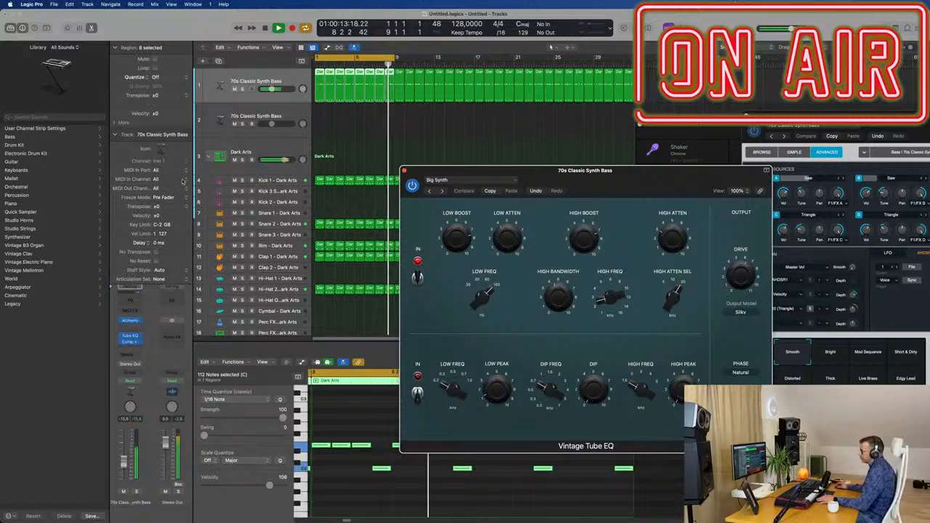
pyautogui.moveTo(618, 180); pyautogui.dragTo(594, 182)
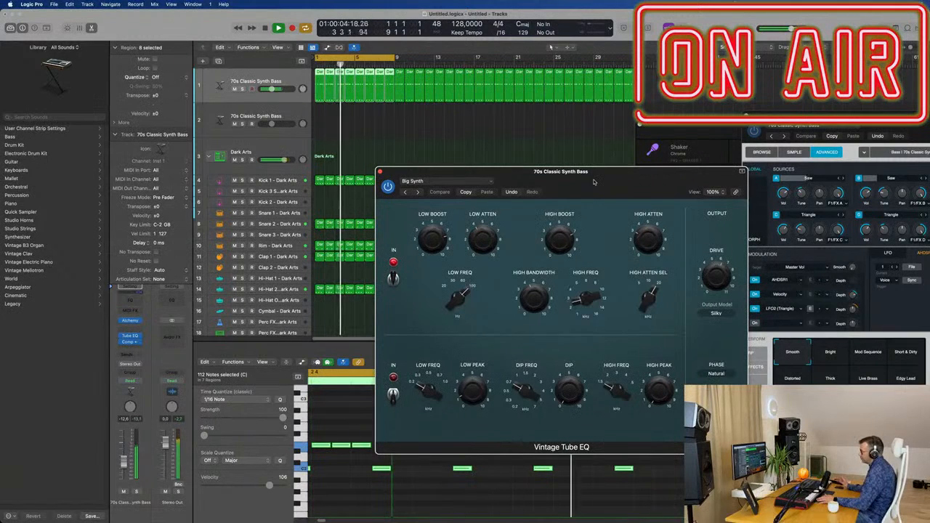
pyautogui.moveTo(593, 181); pyautogui.dragTo(581, 182)
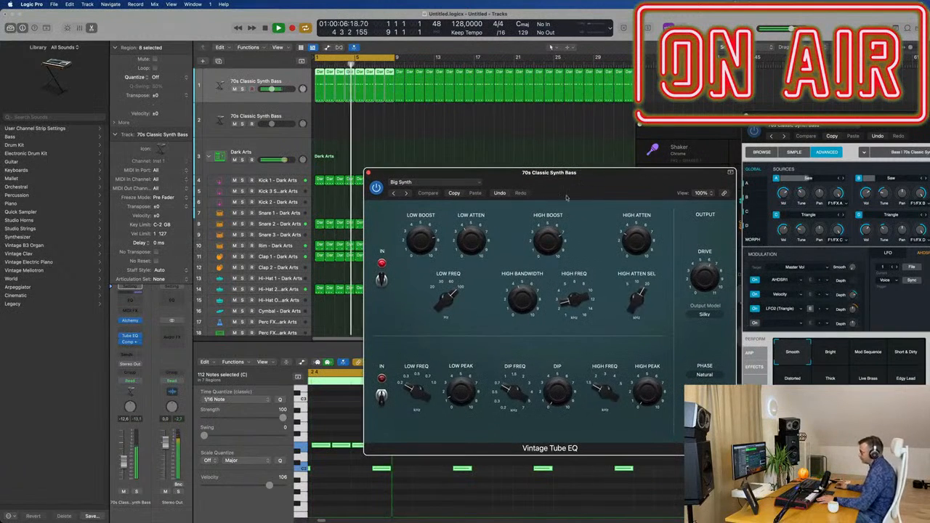
pyautogui.click(369, 172)
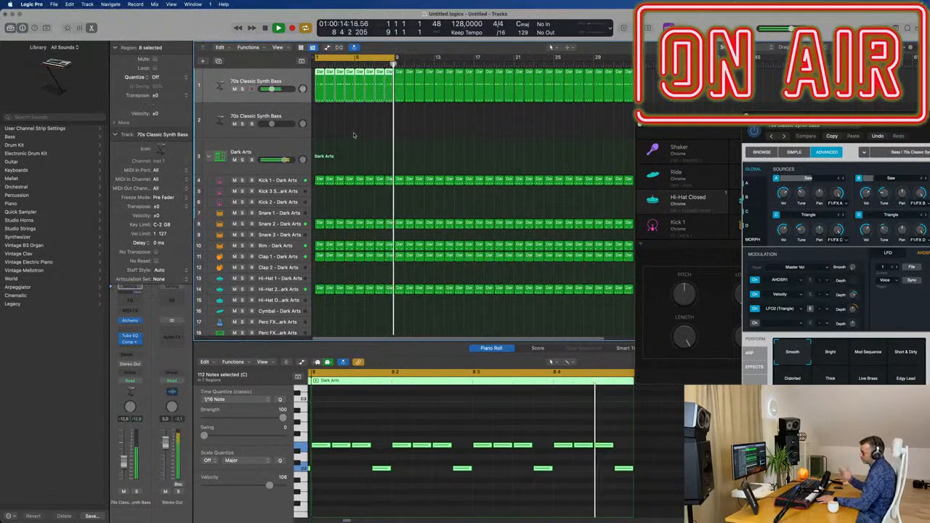
# Step: Open Alchemy on the duplicated bass track and browse its presets in the Synths category
pyautogui.click(289, 113)
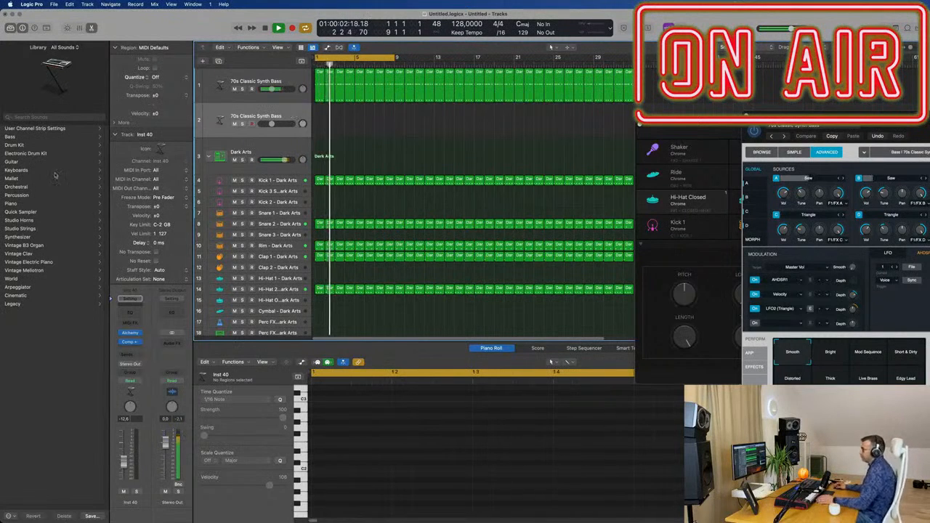
pyautogui.click(129, 334)
pyautogui.moveTo(537, 118); pyautogui.dragTo(452, 135)
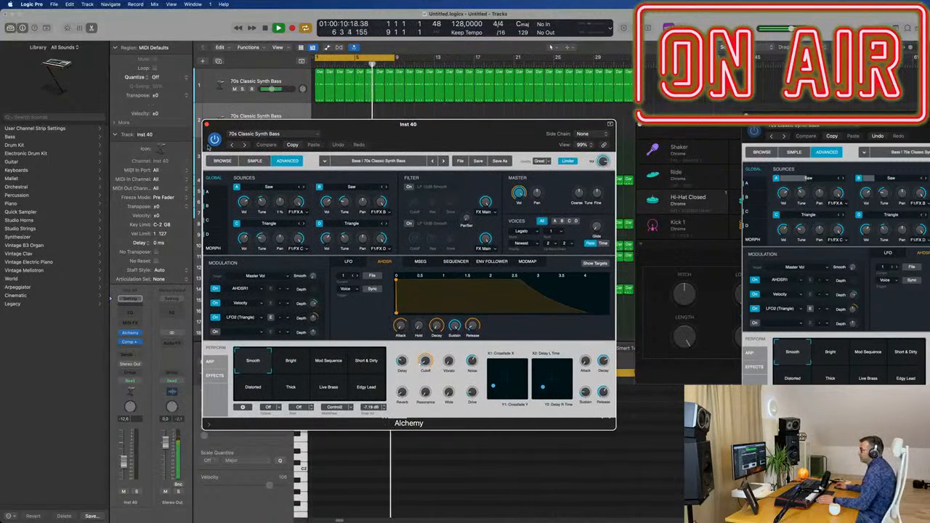
pyautogui.click(222, 161)
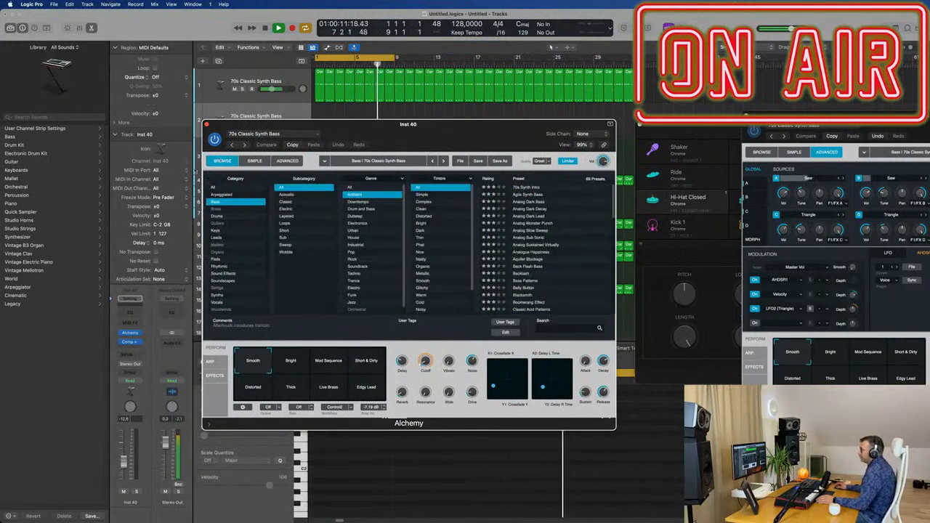
pyautogui.click(220, 296)
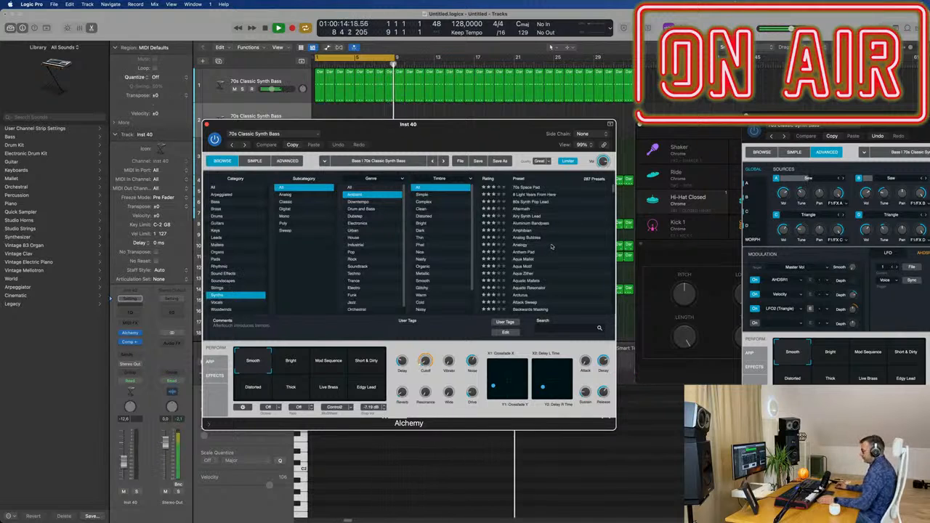
# Step: Load the Chordal Perks preset in Alchemy and move its window clear of the track headers and mixer strips
pyautogui.moveTo(431, 124); pyautogui.dragTo(513, 120)
pyautogui.scroll(-5, 613, 256)
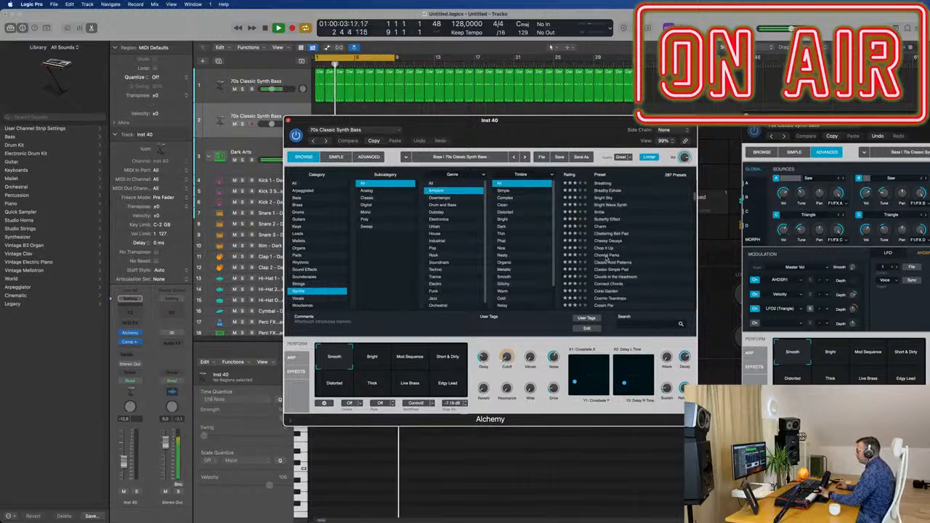
pyautogui.click(606, 259)
pyautogui.moveTo(548, 129); pyautogui.dragTo(641, 152)
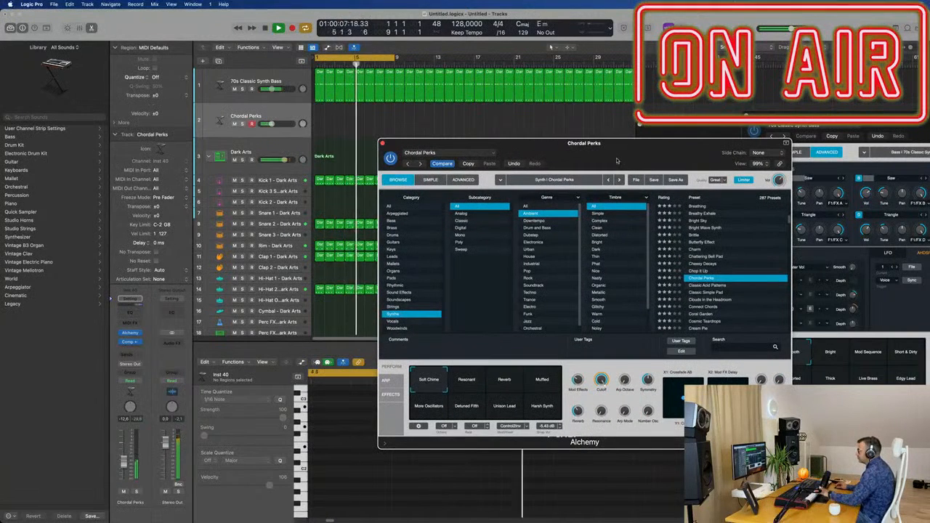
pyautogui.moveTo(591, 167); pyautogui.dragTo(642, 163)
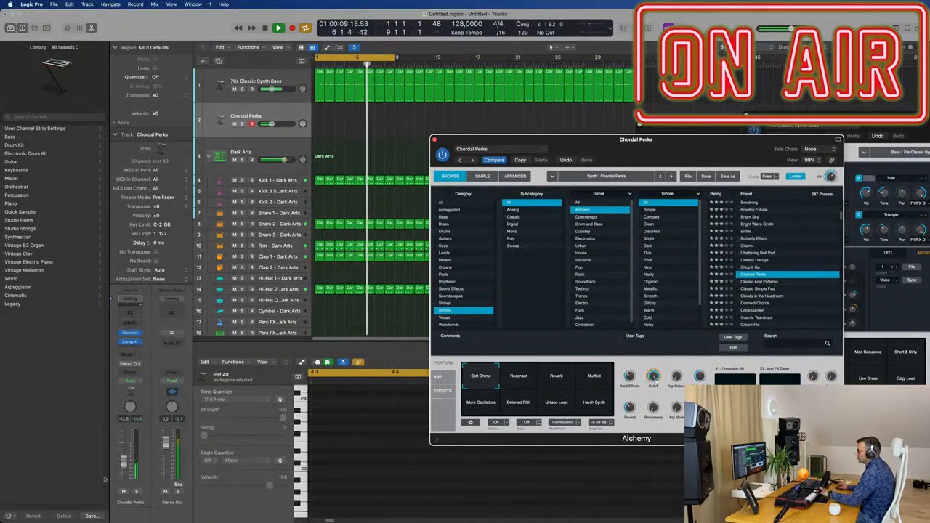
# Step: Raise the Chordal Perks track's volume and record a short two-bar MIDI part on it within the cycle
pyautogui.moveTo(124, 462); pyautogui.dragTo(124, 444)
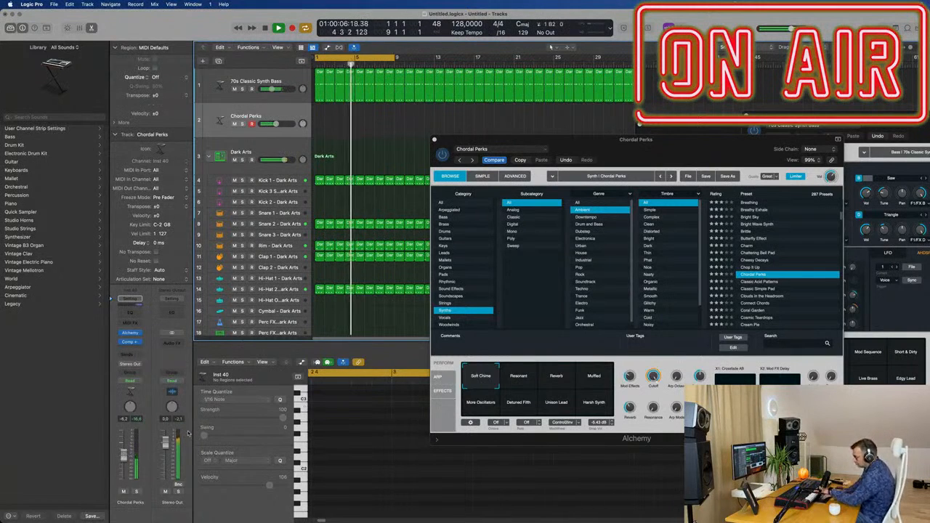
pyautogui.press('r')
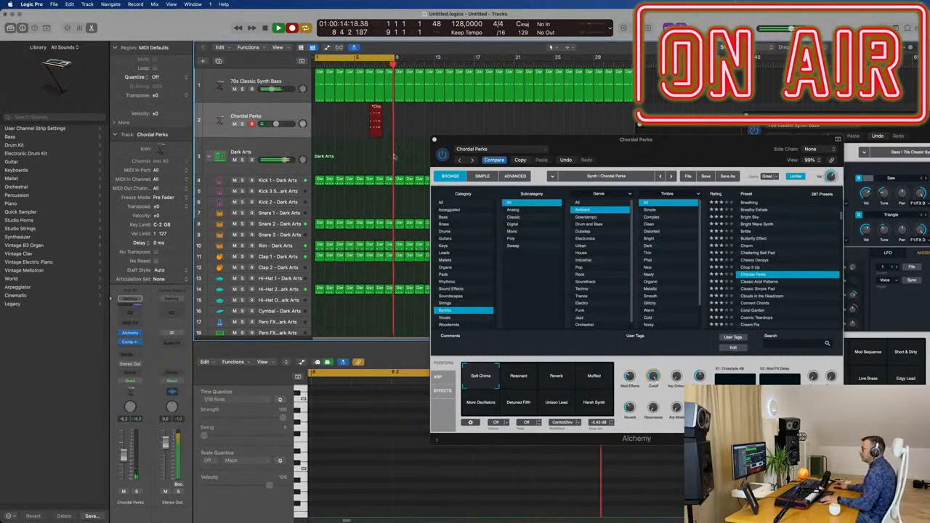
pyautogui.press('space')
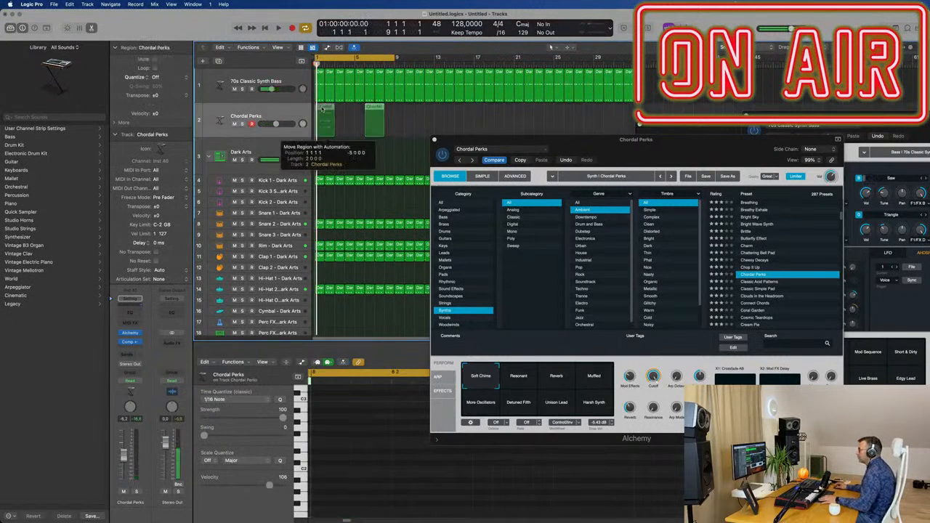
# Step: Move the Alchemy window off the Piano Roll, quantize all notes in the Chordal Perks region to 1/16 notes, and play it back
pyautogui.press('space')
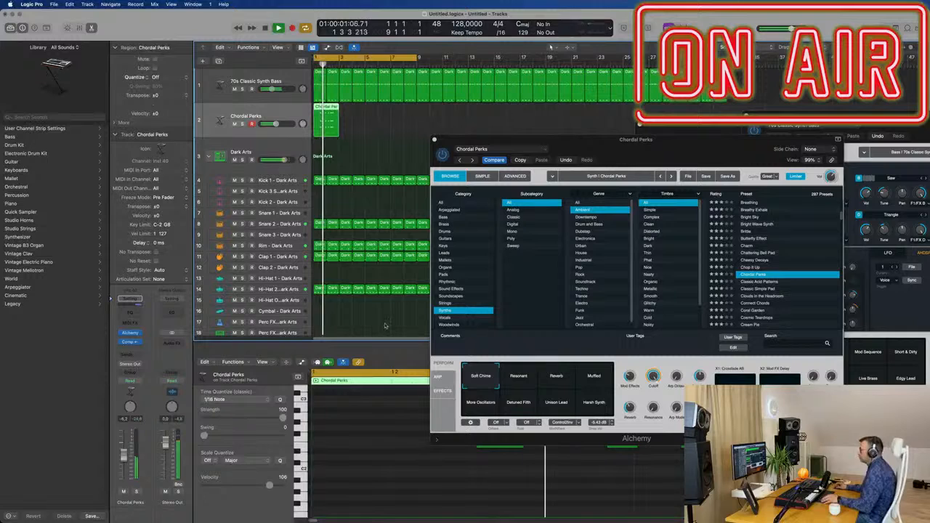
pyautogui.moveTo(574, 140); pyautogui.dragTo(911, 138)
pyautogui.scroll(-2, 490, 498)
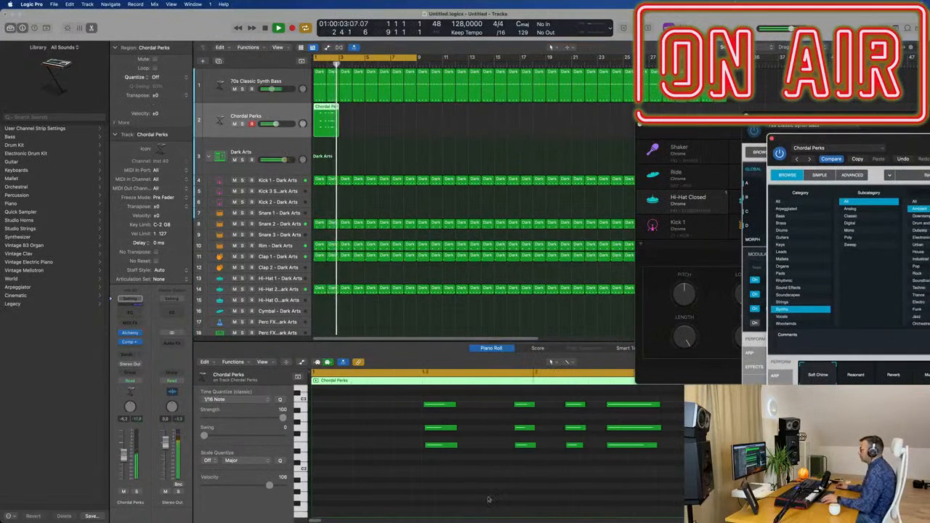
pyautogui.click(486, 497)
pyautogui.press('super+a')
pyautogui.press('q')
pyautogui.press('space')
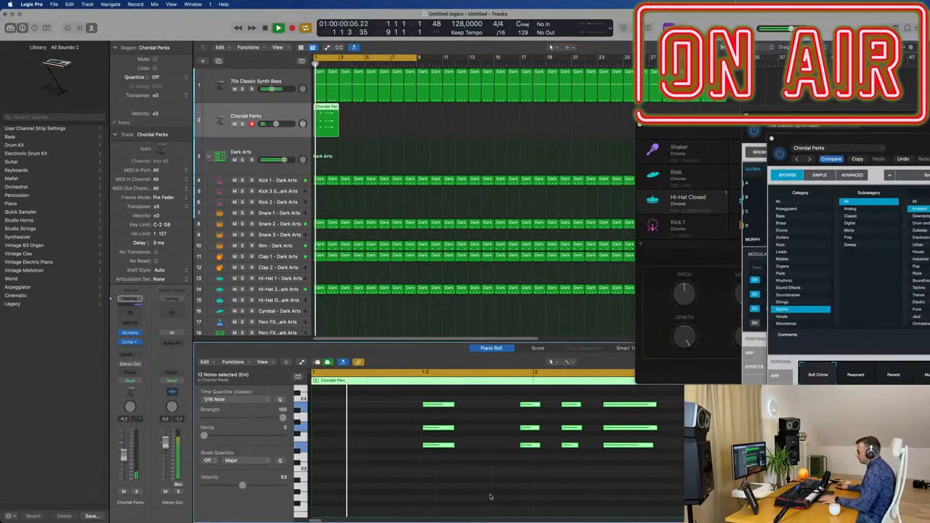
pyautogui.scroll(-3, 501, 477)
pyautogui.scroll(3, 436, 487)
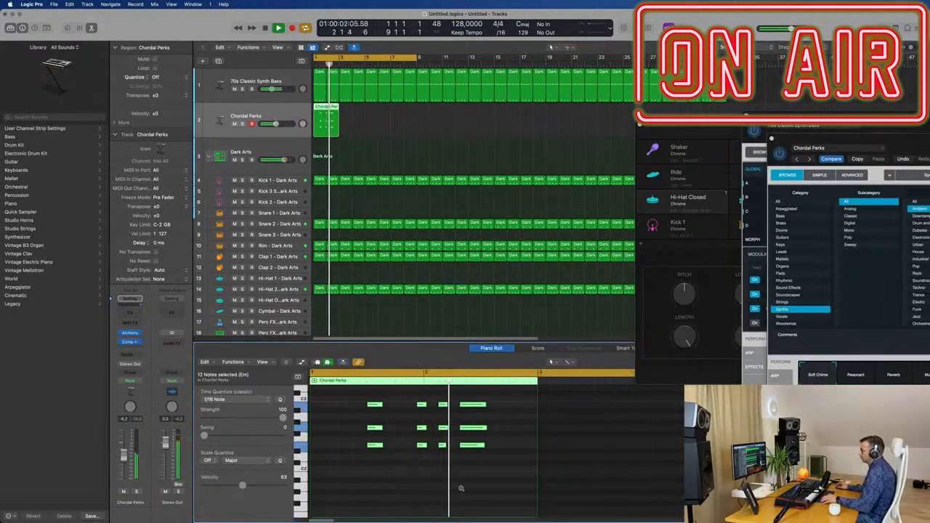
pyautogui.scroll(3, 443, 483)
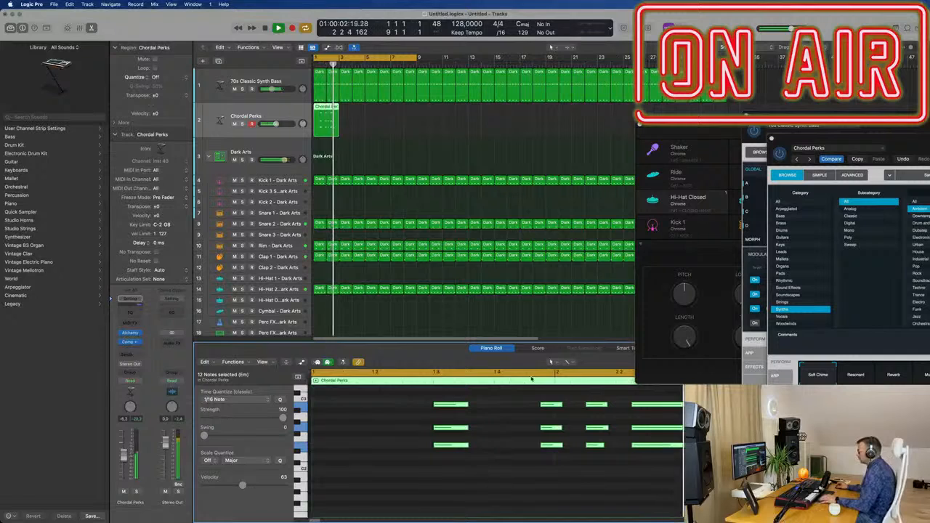
# Step: Restart playback and repeat the two-bar Chordal Perks region three times to fill the eight-bar cycle
pyautogui.press('space')
pyautogui.press('space')
pyautogui.click(357, 114)
pyautogui.click(321, 122)
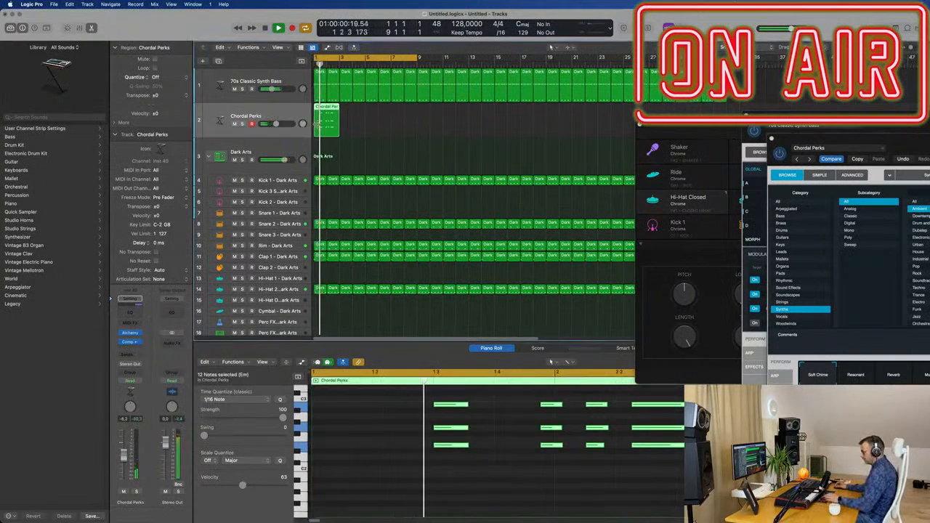
pyautogui.press('super+r')
pyautogui.press('super+r')
pyautogui.press('super+r')
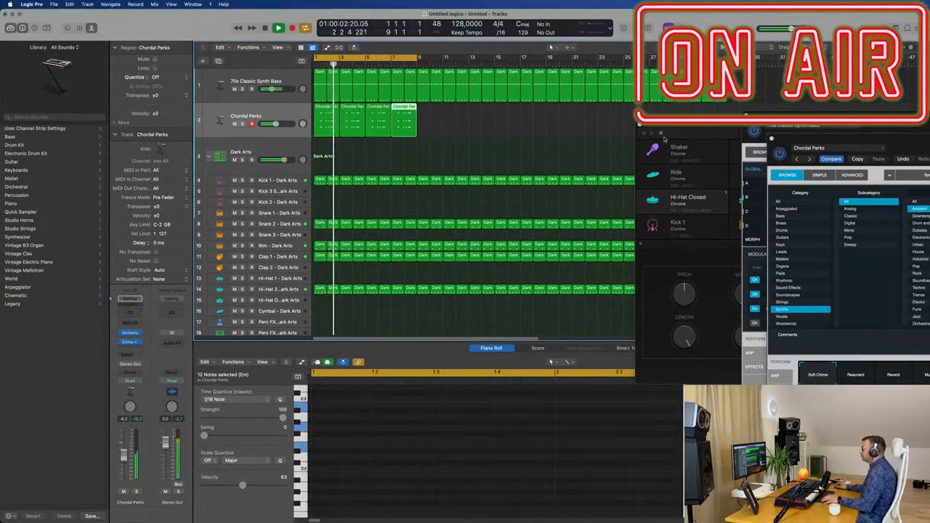
# Step: Close the Chrome drum machine and 70s Classic Synth Bass windows, and place the Chordal Perks Alchemy window beside its selected track
pyautogui.moveTo(658, 127); pyautogui.dragTo(522, 127)
pyautogui.click(503, 125)
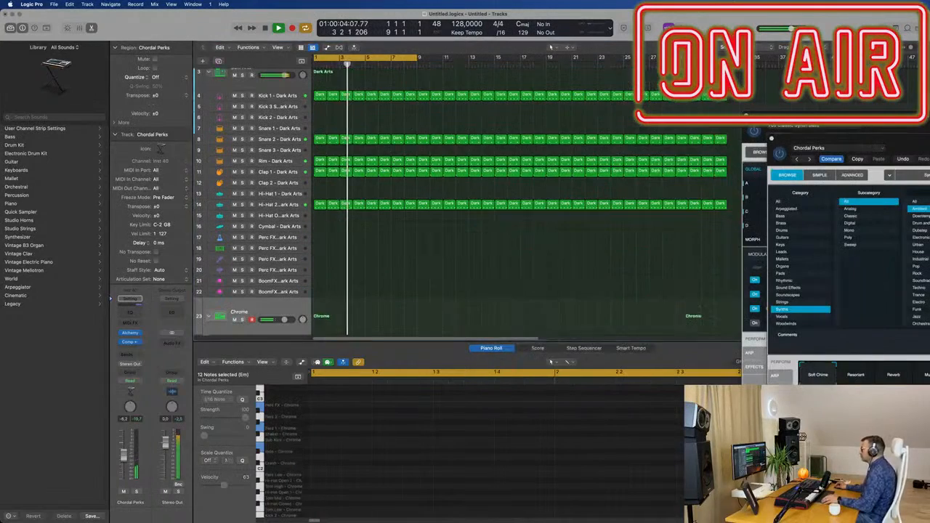
pyautogui.moveTo(817, 117); pyautogui.dragTo(441, 93)
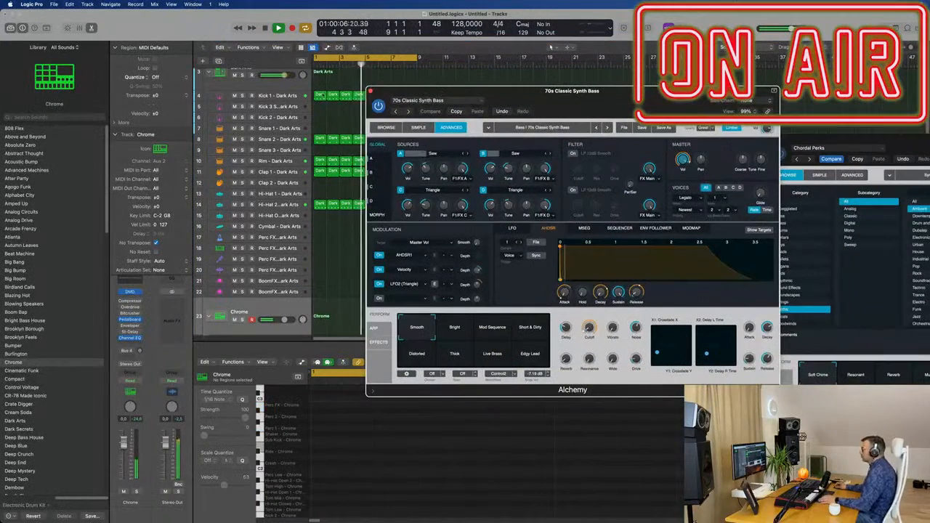
pyautogui.click(371, 91)
pyautogui.moveTo(878, 138); pyautogui.dragTo(493, 96)
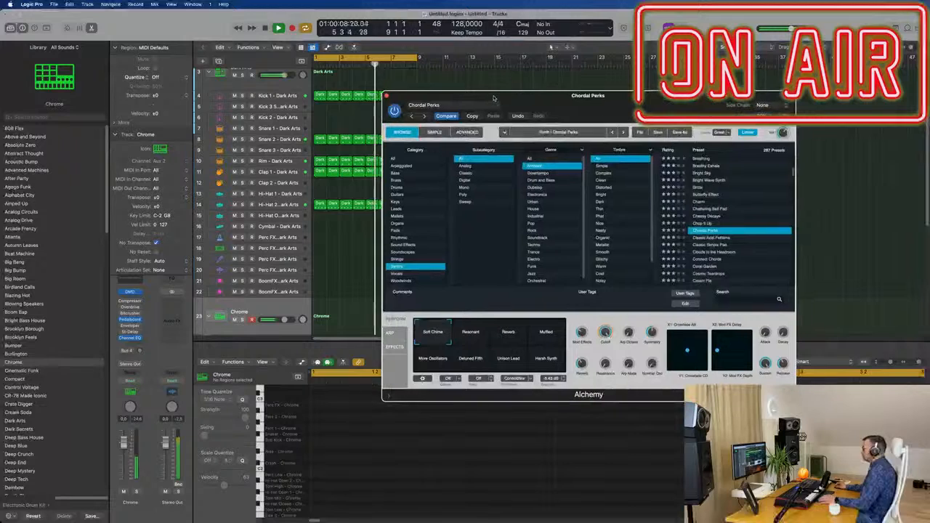
pyautogui.scroll(3, 292, 120)
pyautogui.scroll(2, 292, 119)
pyautogui.click(290, 118)
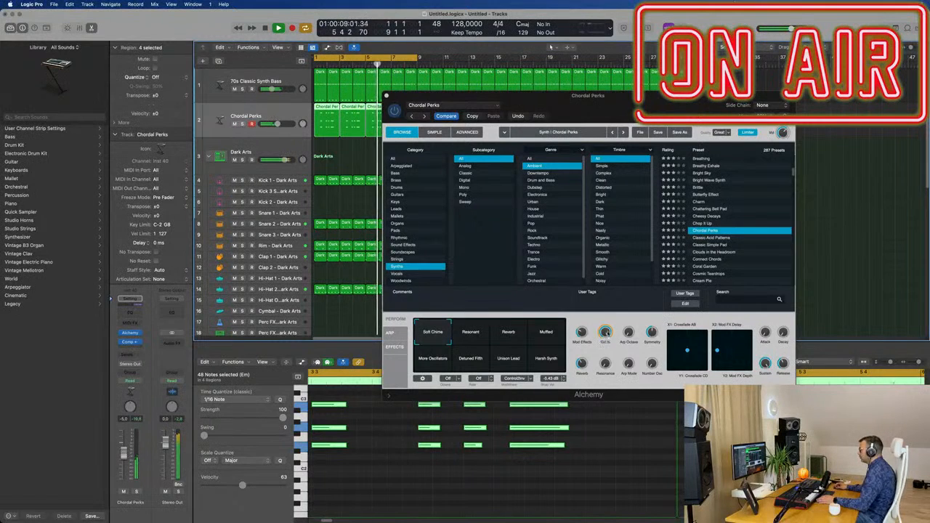
# Step: Try a lower Cutoff in Alchemy, audition the Resonant and Reverb snapshots, and choose the Muffled snapshot for Chordal Perks
pyautogui.moveTo(606, 333); pyautogui.dragTo(613, 368)
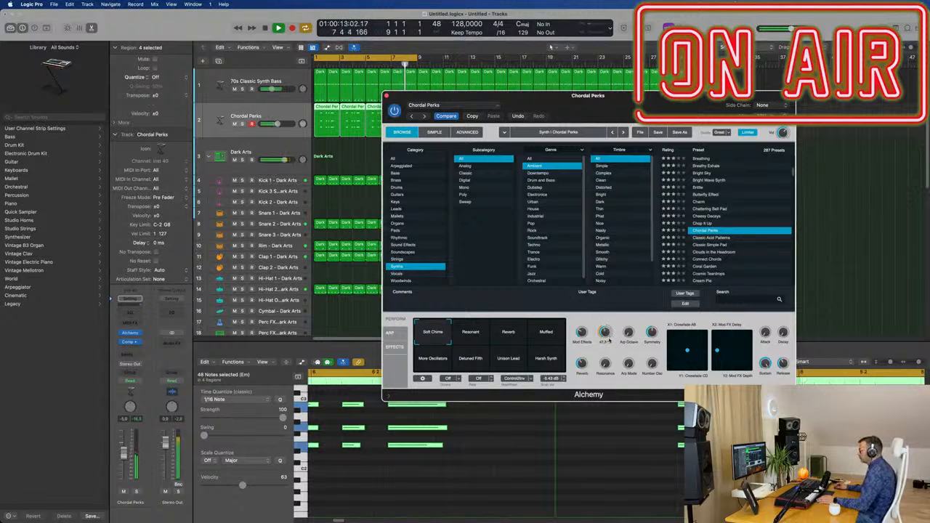
pyautogui.click(470, 333)
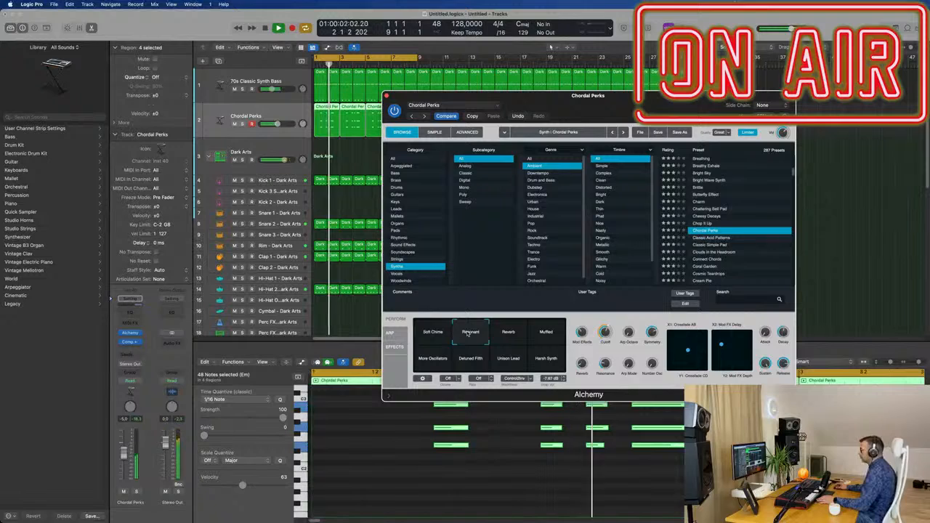
pyautogui.click(505, 335)
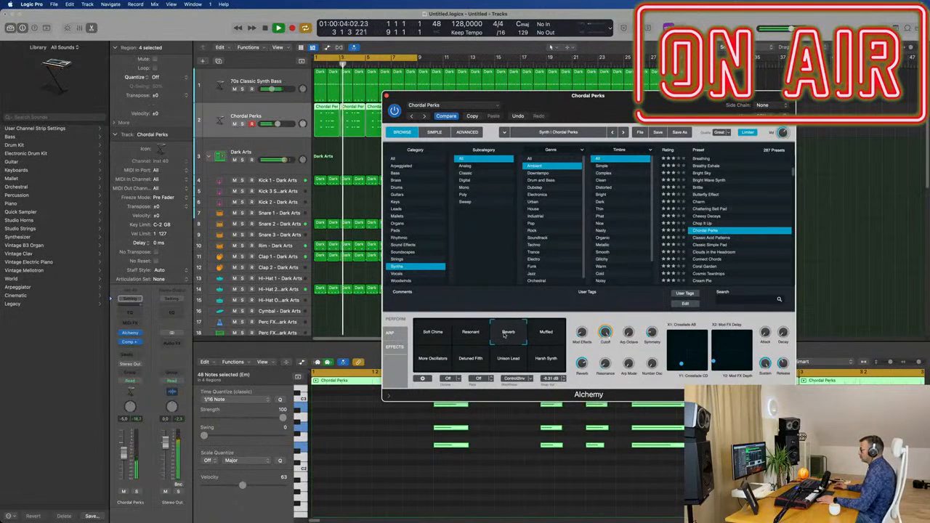
pyautogui.click(545, 332)
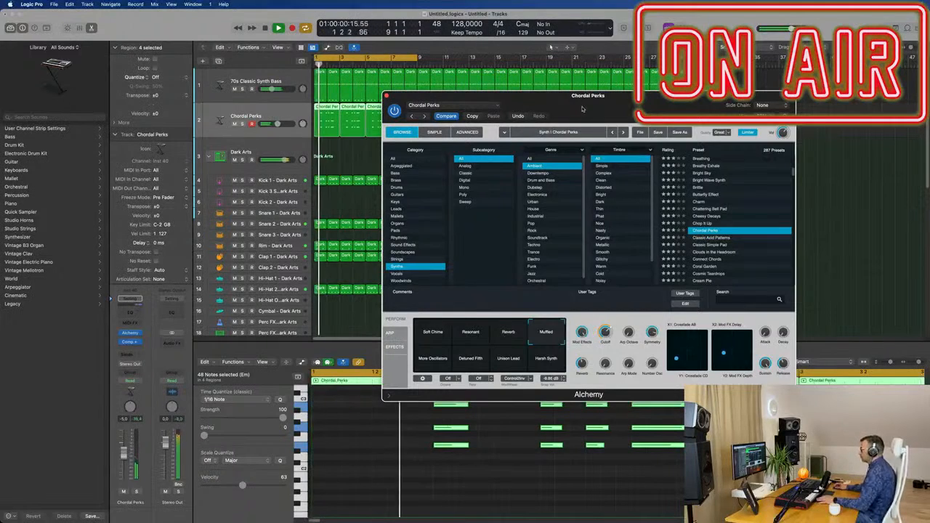
# Step: Set the Muffled snapshot's Cutoff to about 51% and close the Chordal Perks Alchemy window
pyautogui.moveTo(581, 104); pyautogui.dragTo(614, 103)
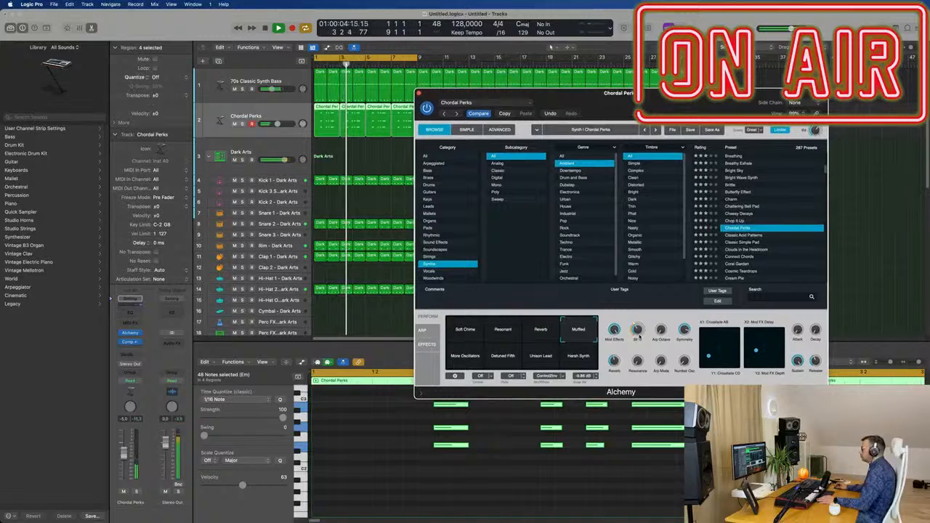
pyautogui.moveTo(639, 334); pyautogui.dragTo(638, 329)
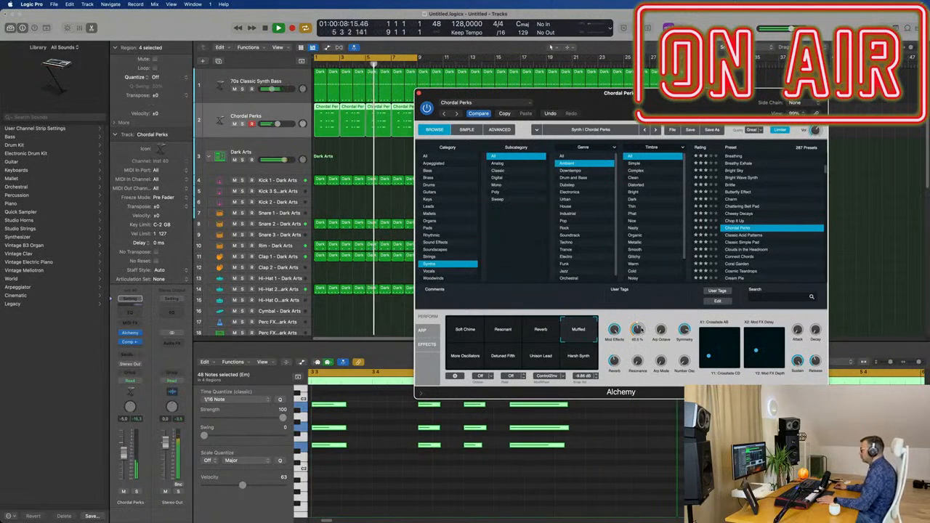
pyautogui.moveTo(641, 330); pyautogui.dragTo(642, 329)
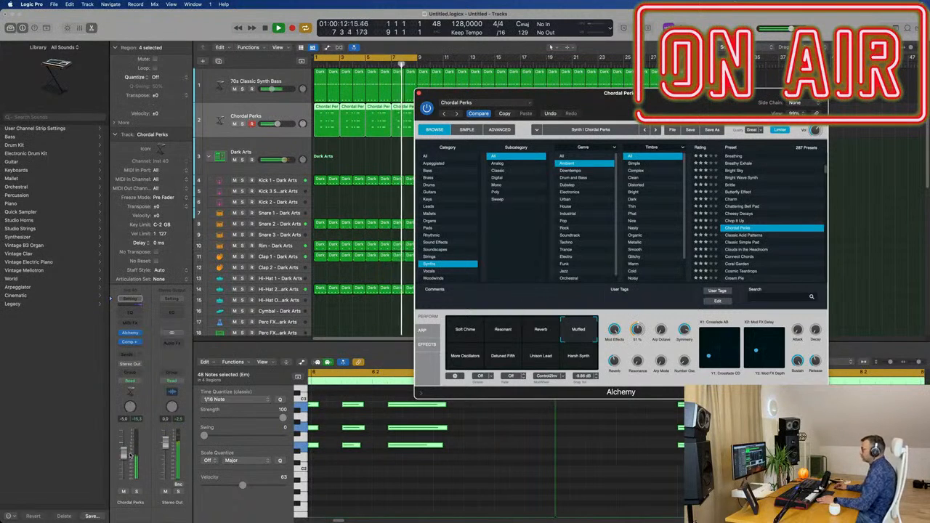
pyautogui.click(419, 93)
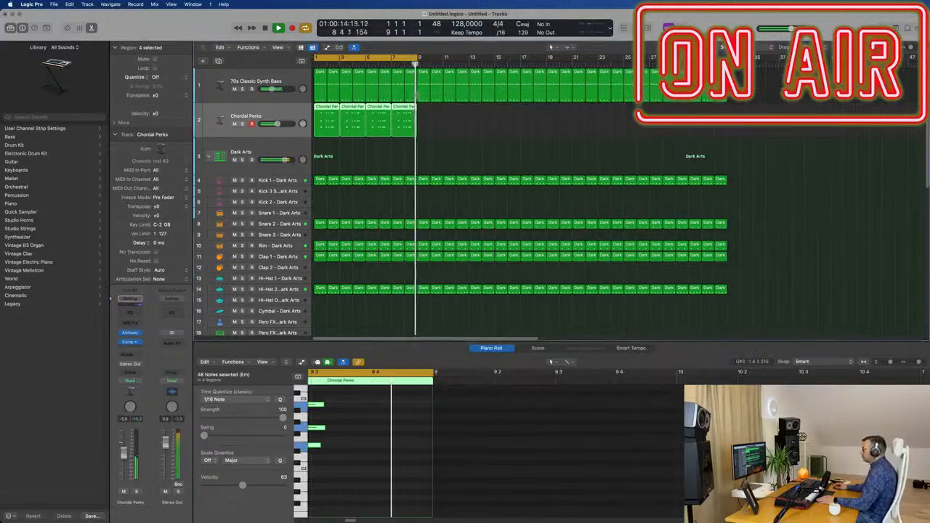
pyautogui.click(419, 93)
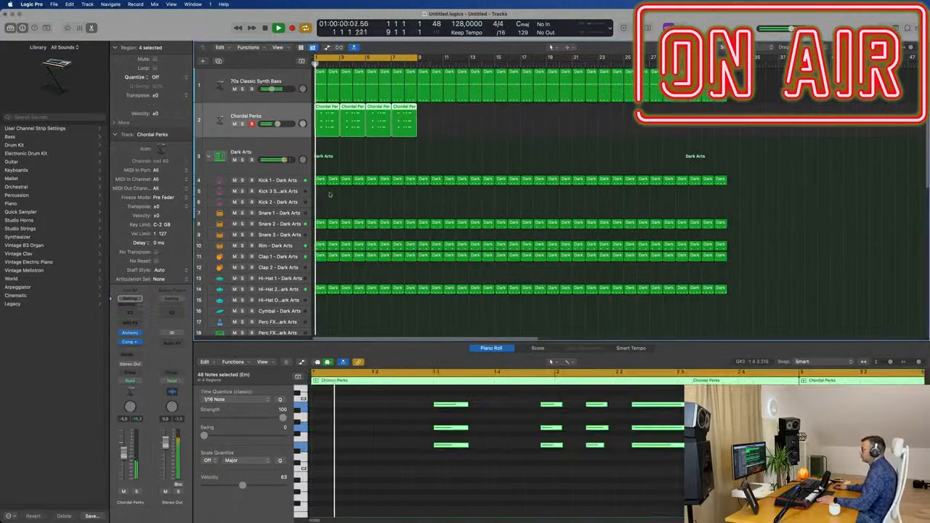
# Step: Duplicate the Chordal Perks track, filter its Alchemy presets to the Soundscapes category, and move the plug-in window off the track headers
pyautogui.click(217, 61)
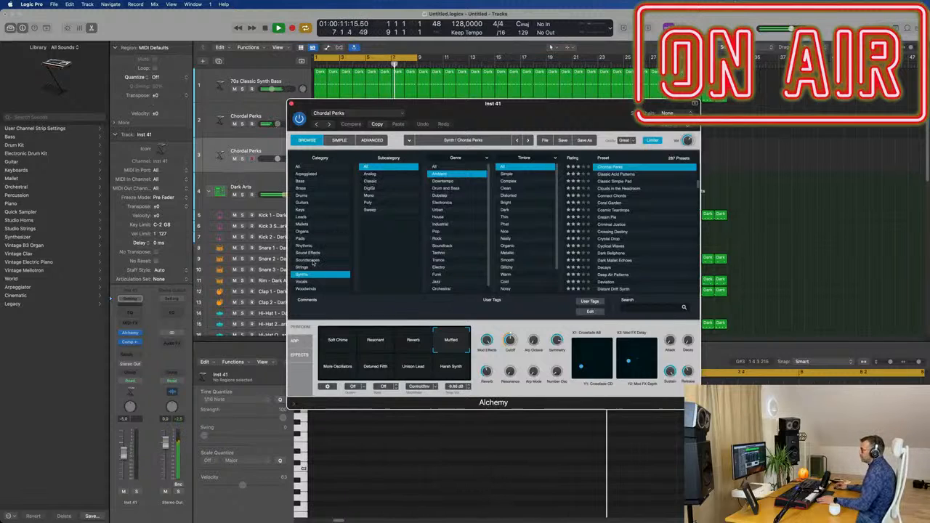
pyautogui.click(314, 260)
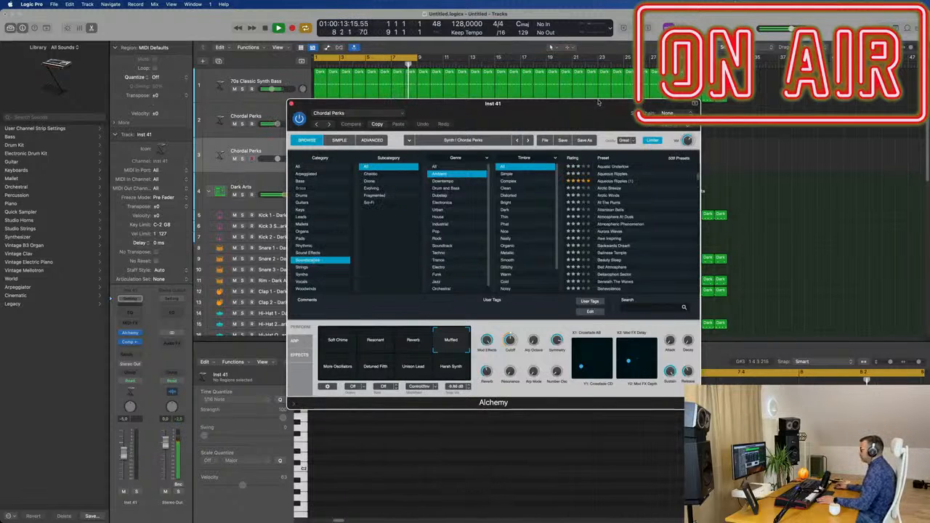
pyautogui.moveTo(598, 103); pyautogui.dragTo(745, 111)
# Step: Repeat the four Chordal Perks regions once and extend the cycle range to bar 17
pyautogui.moveTo(438, 129); pyautogui.dragTo(323, 126)
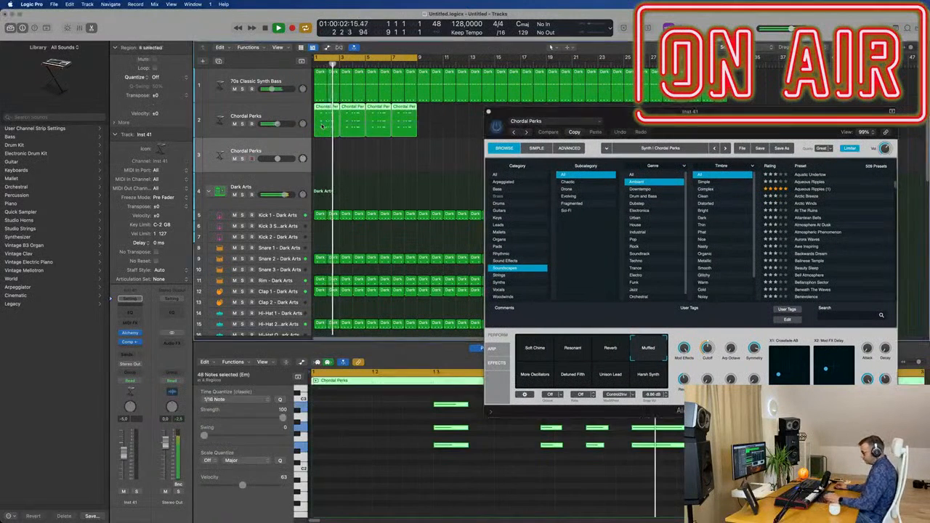
pyautogui.press('super+r')
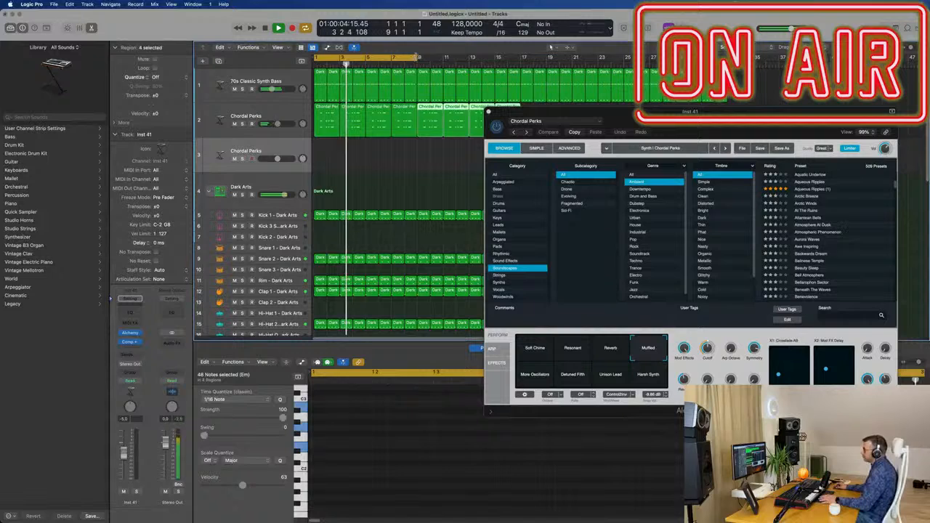
pyautogui.moveTo(416, 57); pyautogui.dragTo(546, 106)
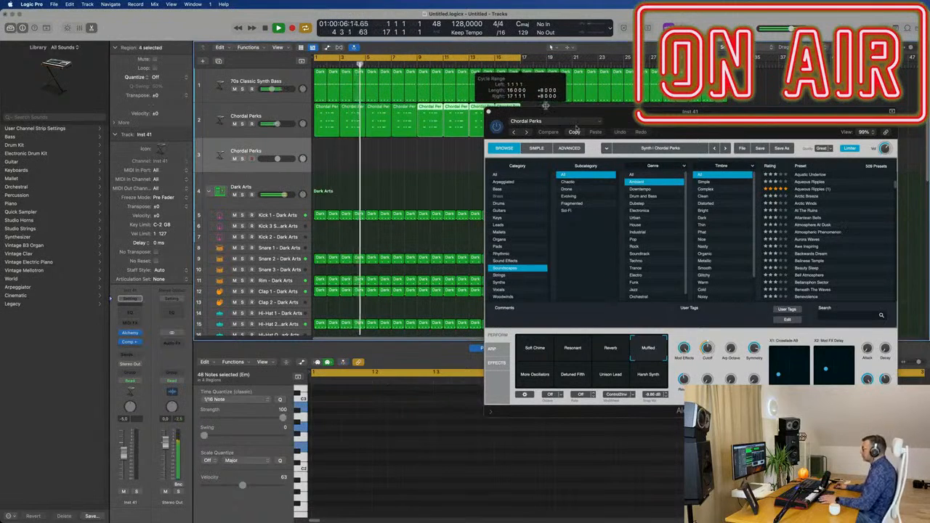
# Step: Load the Genetic Soup soundscape preset in the duplicated track's Alchemy and restart playback from the cycle start
pyautogui.moveTo(707, 120); pyautogui.dragTo(677, 123)
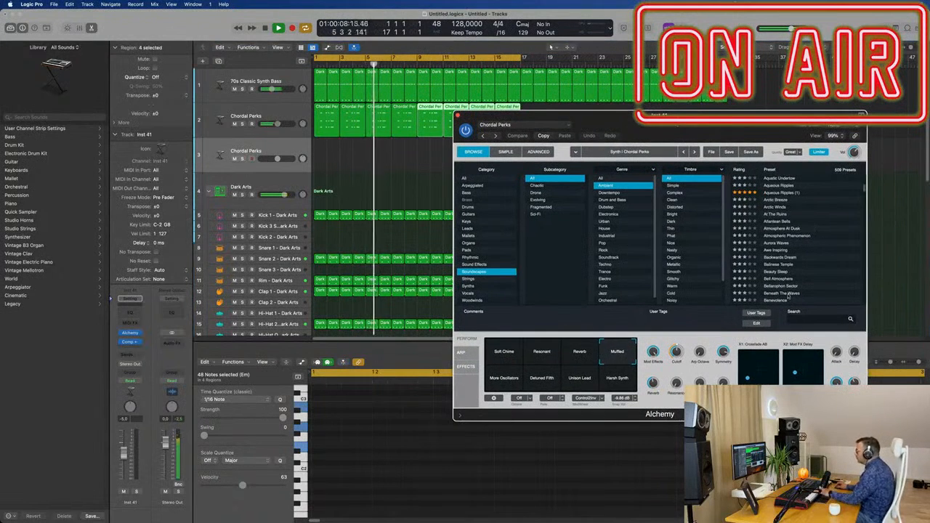
pyautogui.scroll(-10, 801, 230)
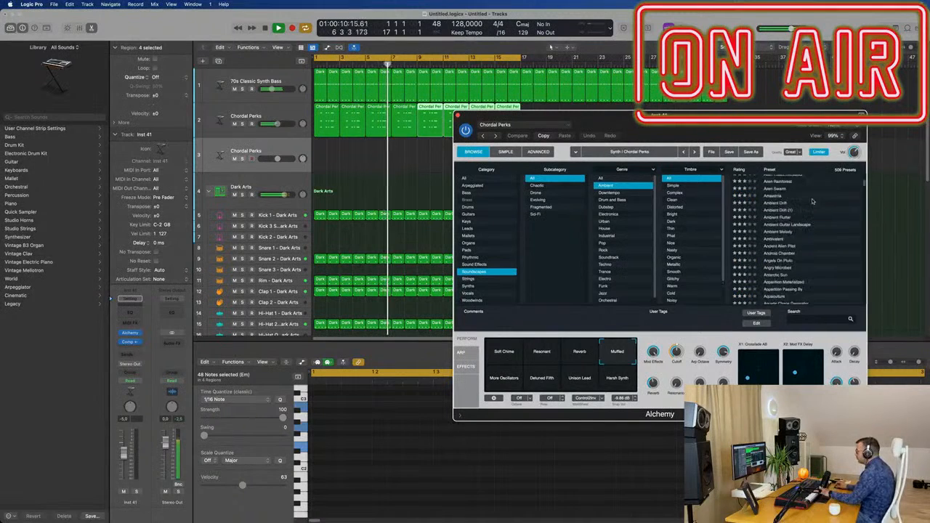
pyautogui.scroll(-15, 812, 225)
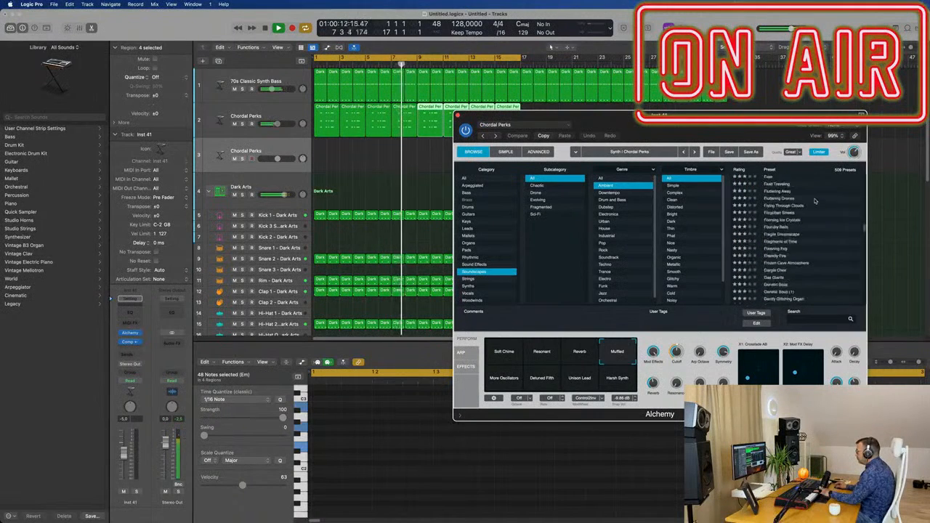
pyautogui.click(776, 237)
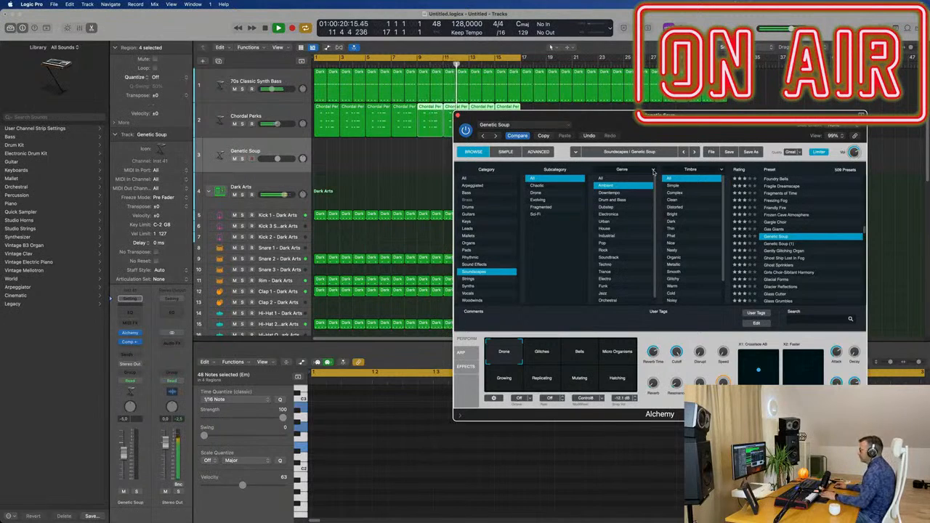
pyautogui.press('space')
pyautogui.press('space')
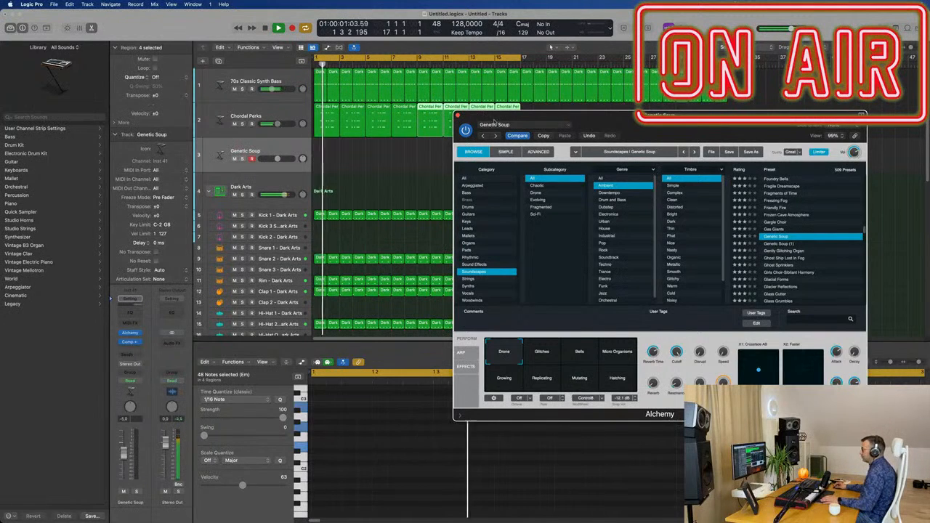
# Step: Clear the Alchemy window from the arrangement and repeat the eight closed hi-hat regions of the Chrome kit once
pyautogui.moveTo(499, 122); pyautogui.dragTo(720, 132)
pyautogui.scroll(-3, 432, 218)
pyautogui.scroll(-6, 432, 219)
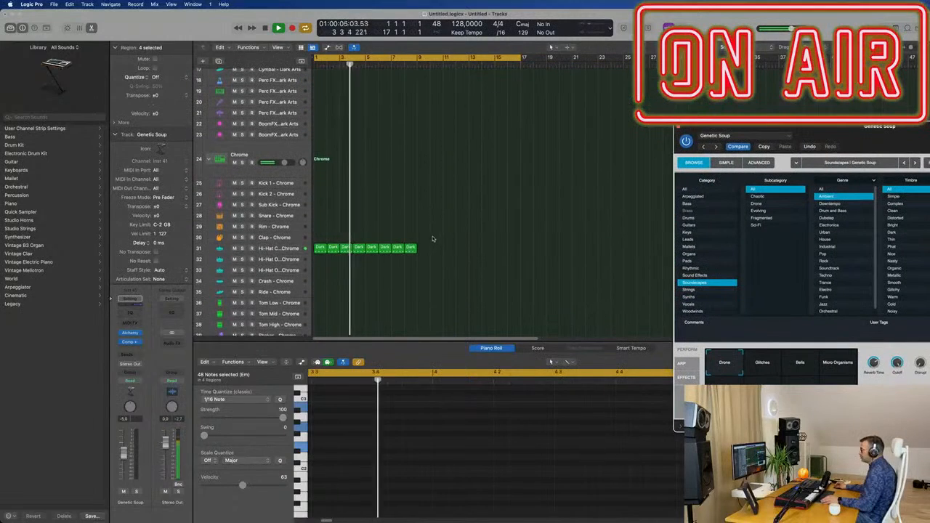
pyautogui.moveTo(437, 235); pyautogui.dragTo(312, 260)
pyautogui.press('super+r')
pyautogui.scroll(6, 433, 216)
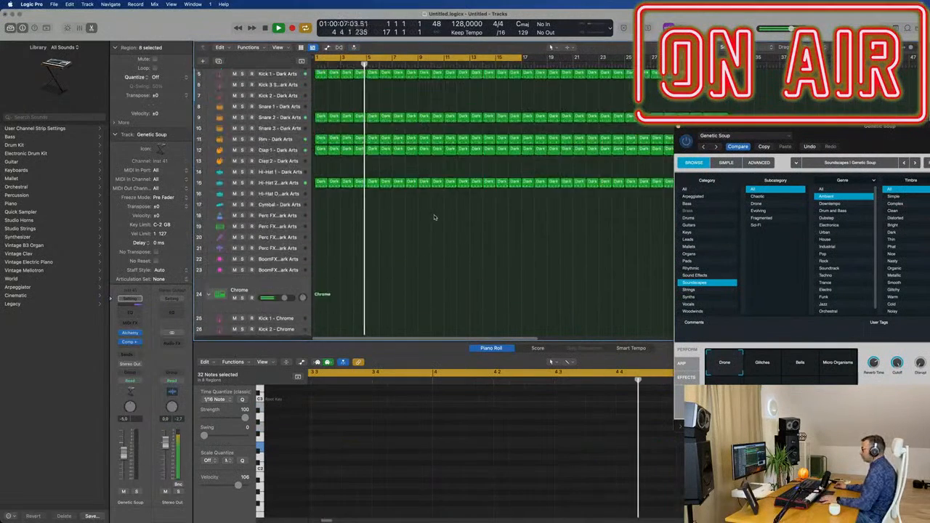
# Step: Bring the Genetic Soup Alchemy window back into full view beside the synth track headers
pyautogui.moveTo(719, 131); pyautogui.dragTo(432, 115)
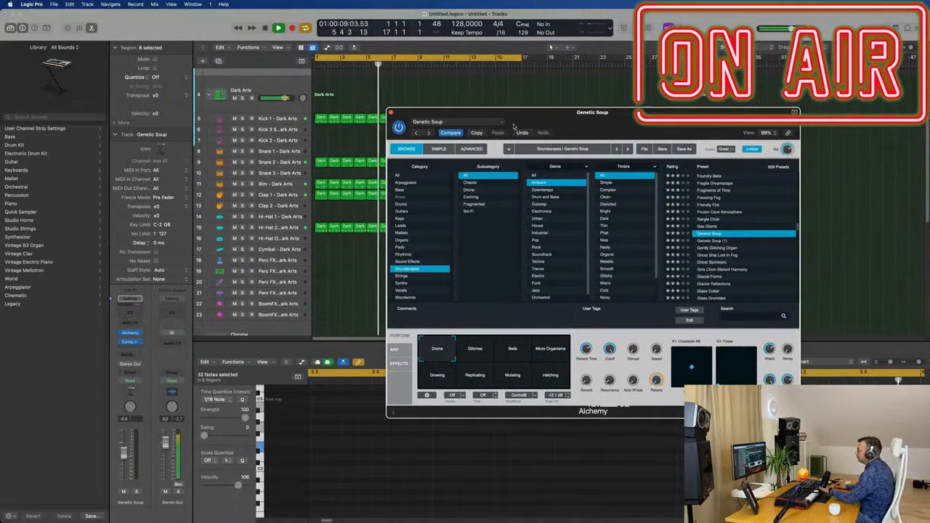
pyautogui.moveTo(607, 116); pyautogui.dragTo(552, 101)
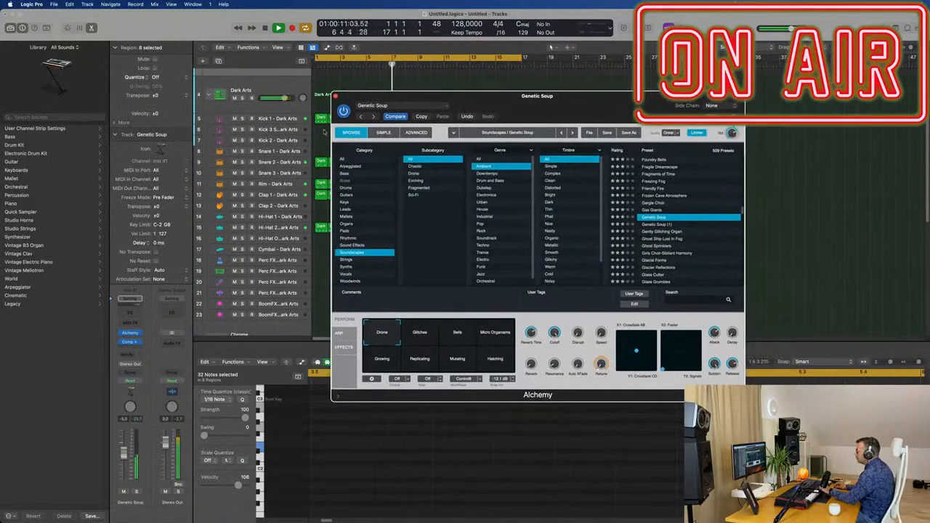
pyautogui.scroll(5, 298, 134)
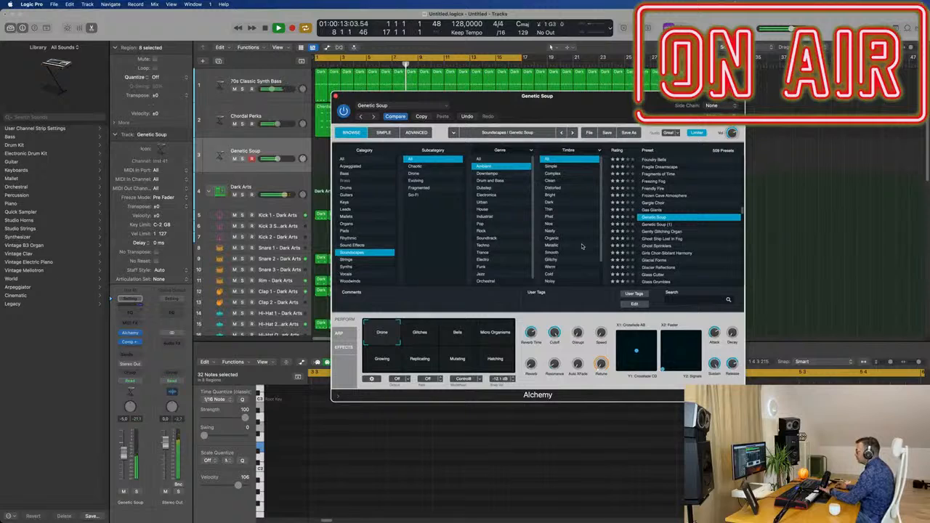
# Step: Audition the Ghost Ship Lost In Fog soundscape with its Interference and Waves snapshots
pyautogui.click(665, 239)
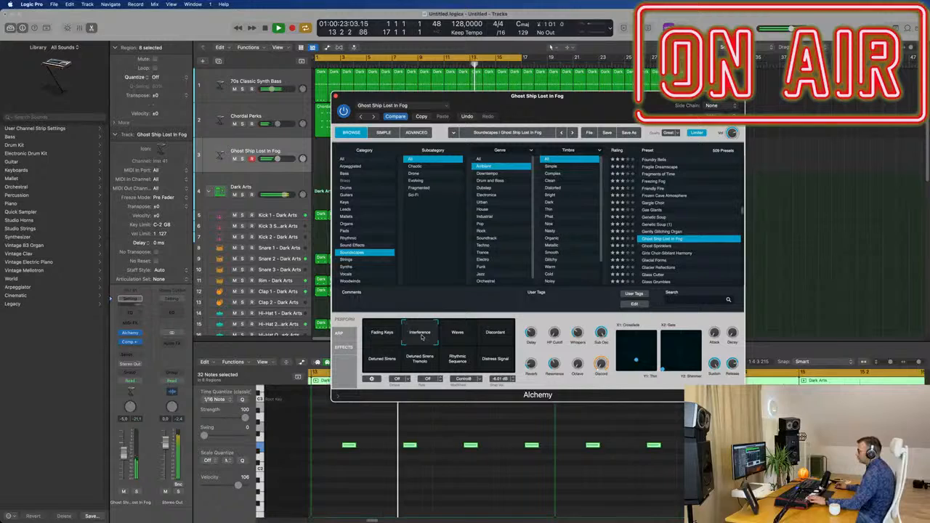
pyautogui.click(290, 153)
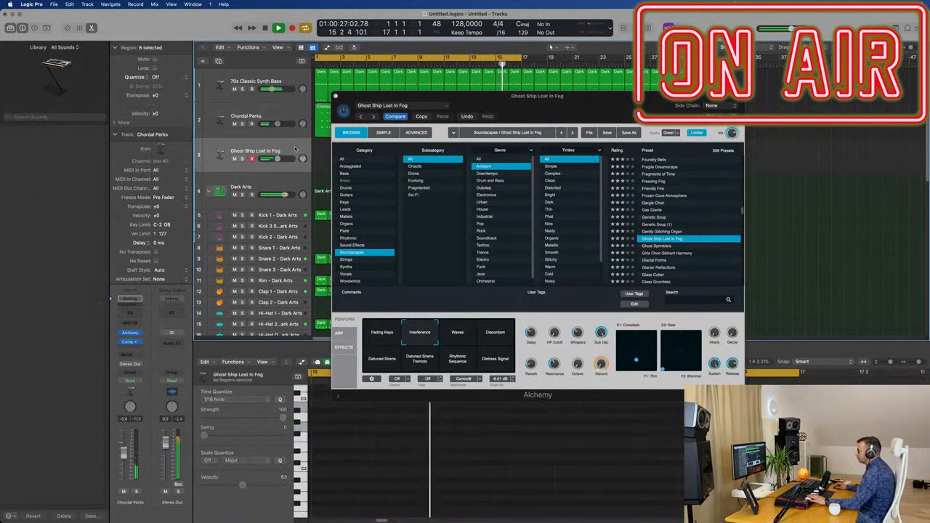
pyautogui.click(457, 332)
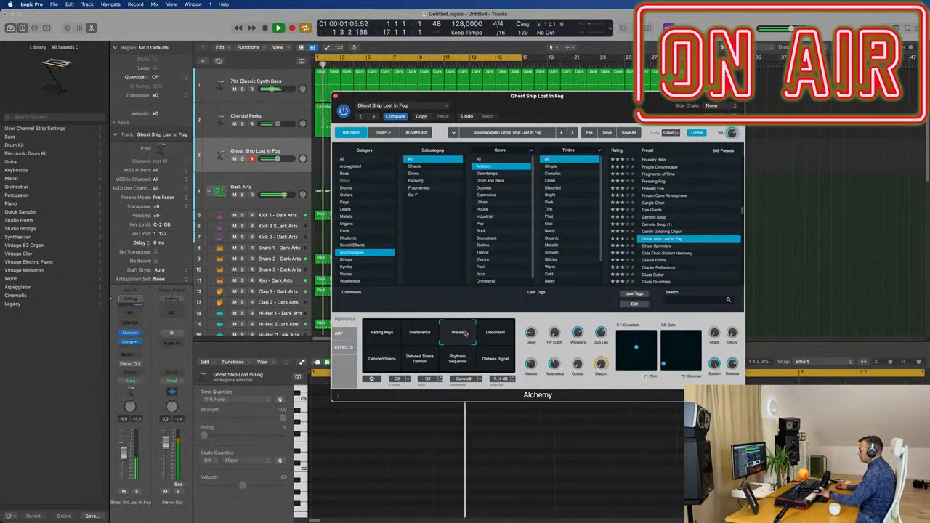
# Step: Load the Ghost Sprinklers preset and try its Brighter snapshot before switching to Noisy Tremolo
pyautogui.click(663, 247)
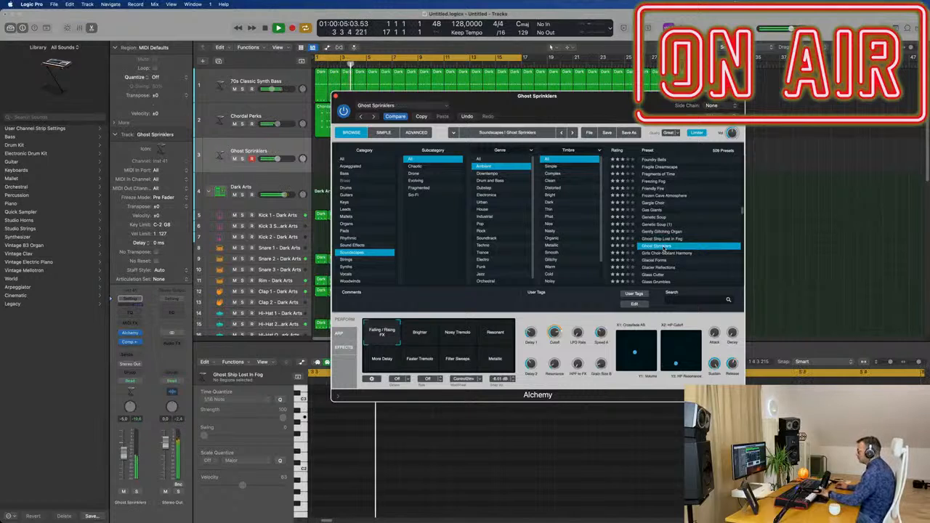
pyautogui.click(419, 337)
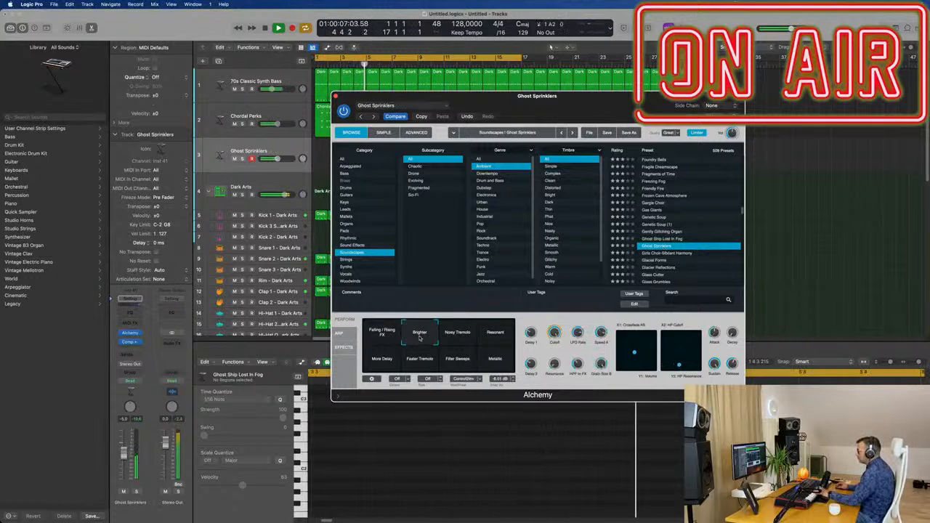
pyautogui.click(465, 334)
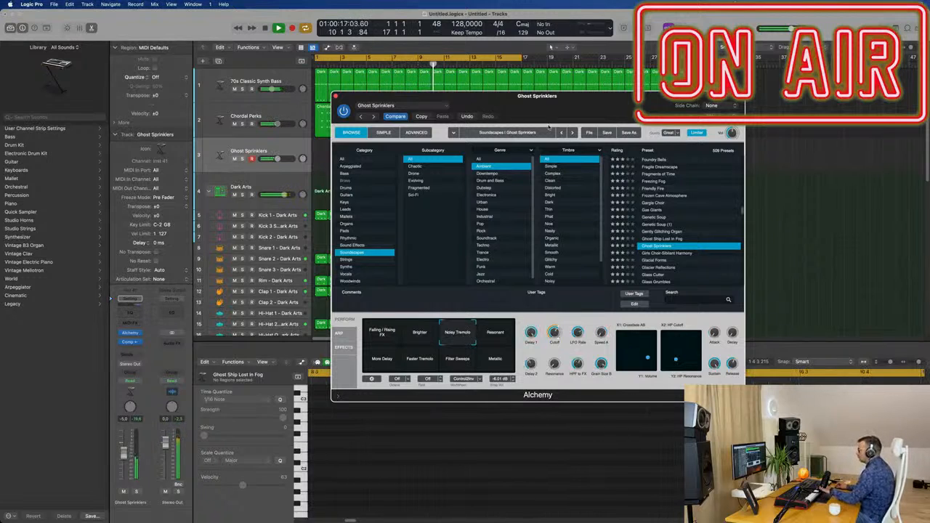
# Step: Clear the Alchemy window from the arrangement and record a sustained Ghost Sprinklers note from about bar 12 to bar 17
pyautogui.moveTo(519, 95); pyautogui.dragTo(788, 114)
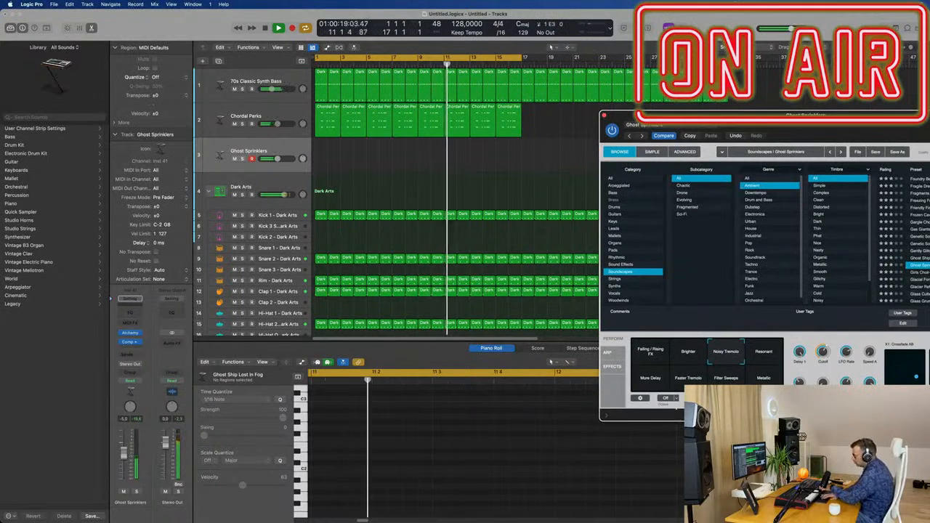
pyautogui.press('r')
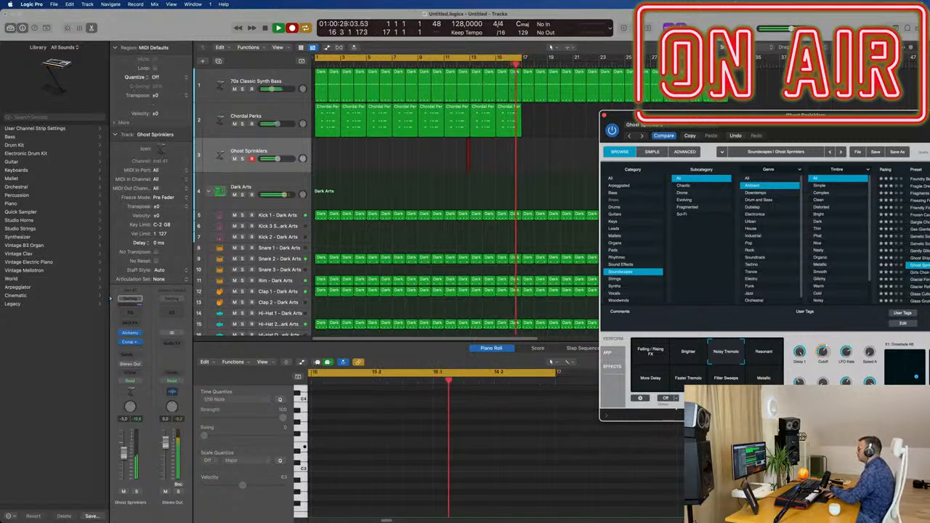
pyautogui.press('space')
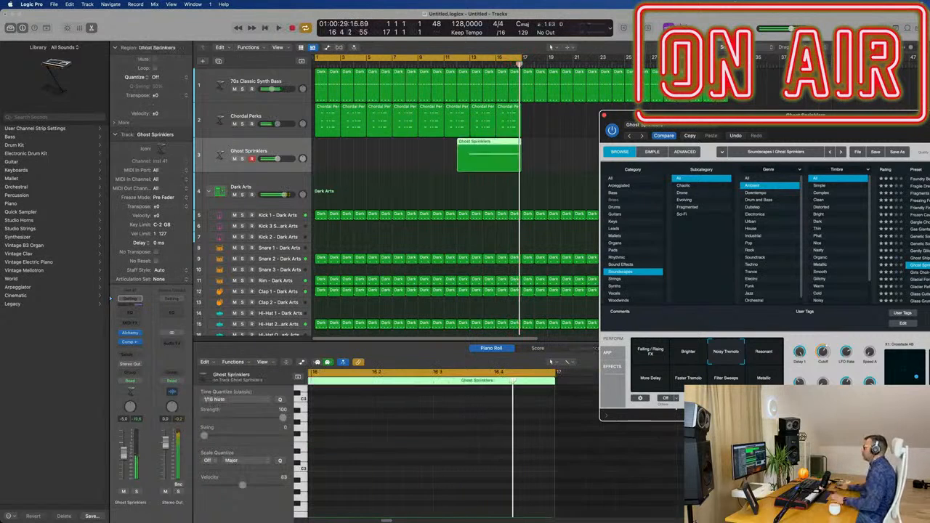
# Step: Split the recorded Ghost Sprinklers region and its crossing note at bar 13, keeping only the four-bar part and moving it to bar 1
pyautogui.click(470, 150)
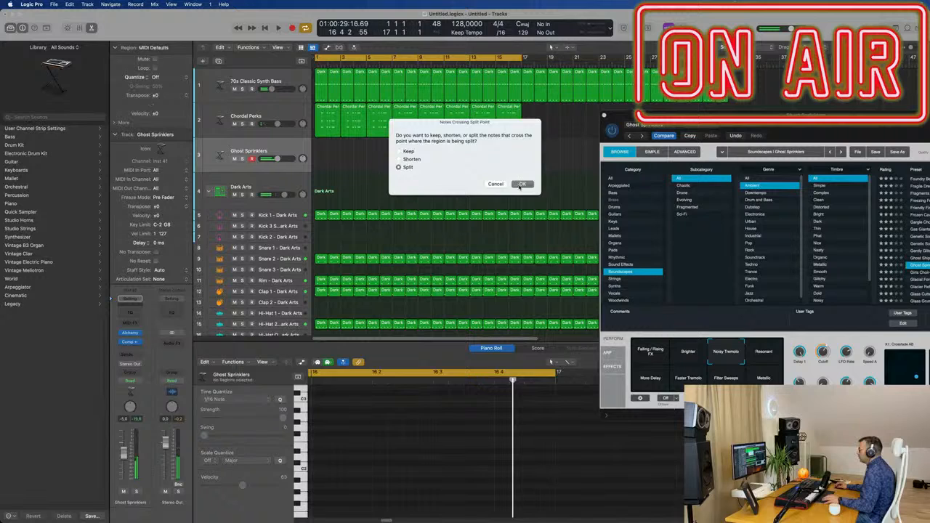
pyautogui.click(522, 183)
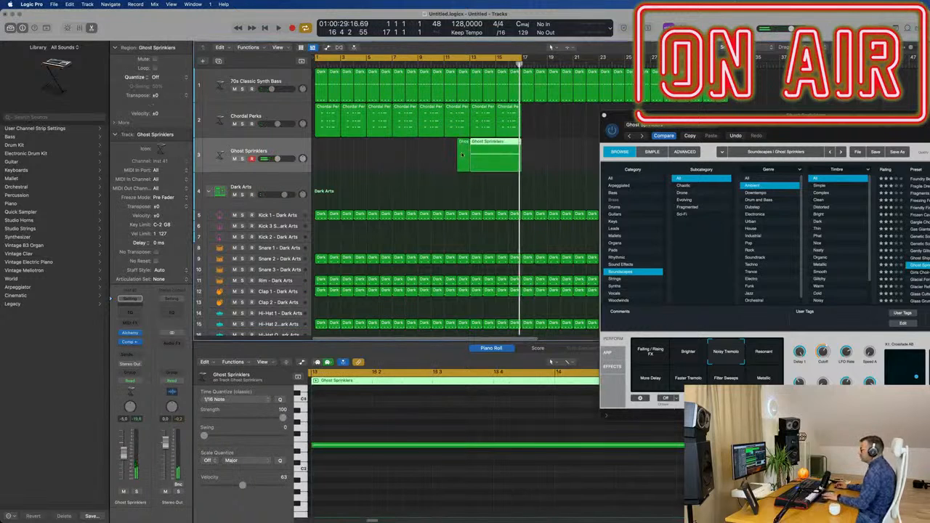
pyautogui.press('Return')
pyautogui.press('space')
pyautogui.moveTo(462, 154); pyautogui.dragTo(297, 148)
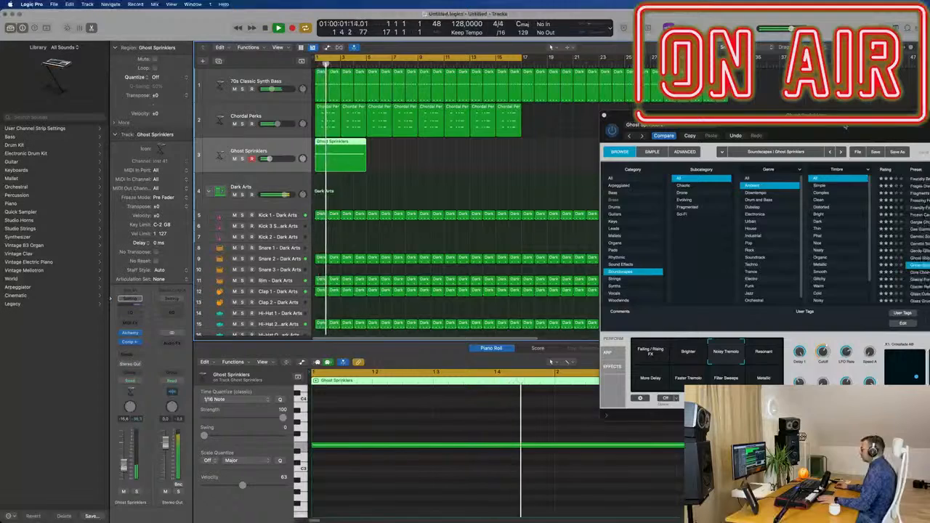
# Step: Lower the Ghost Sprinklers track volume to about -17.2 dB and copy its four-bar region to bar 9
pyautogui.moveTo(845, 126); pyautogui.dragTo(718, 106)
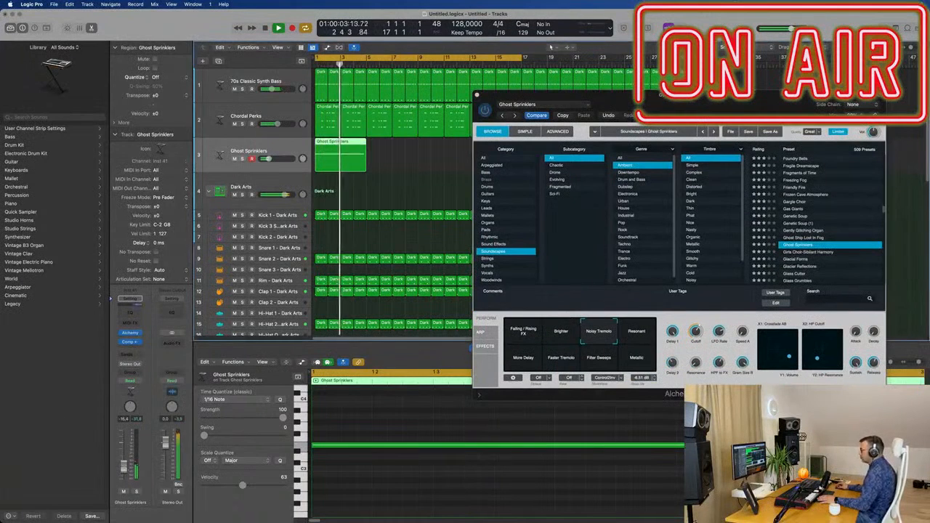
pyautogui.moveTo(124, 469); pyautogui.dragTo(124, 470)
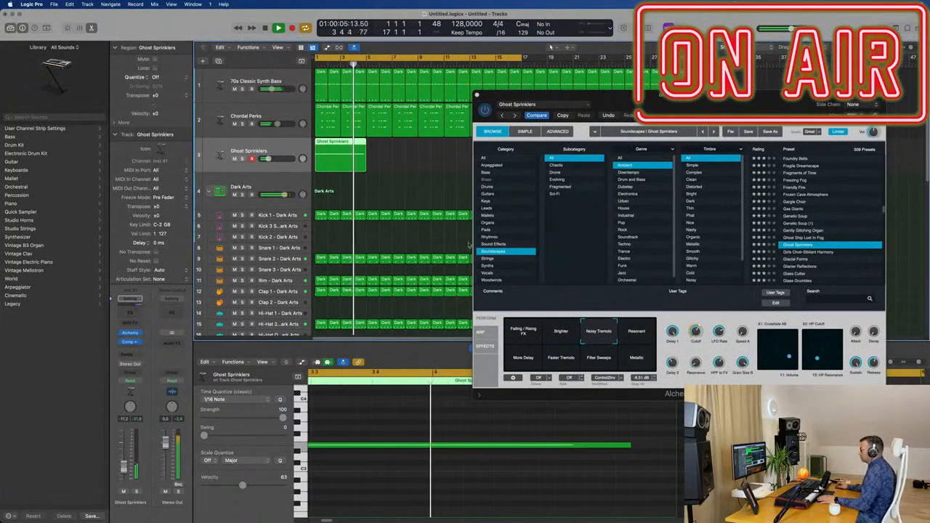
pyautogui.moveTo(538, 96); pyautogui.dragTo(755, 111)
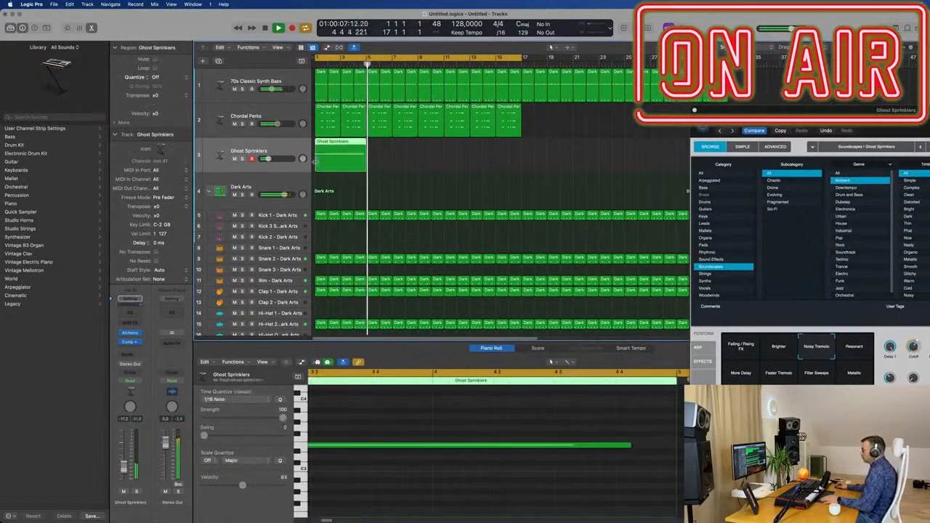
pyautogui.press('super+r')
pyautogui.moveTo(399, 143); pyautogui.dragTo(450, 144)
# Step: Audition the Resonant, Faster Tremolo, Filter Sweeps and Metallic snapshots of Ghost Sprinklers during playback and settle on More Delay
pyautogui.moveTo(734, 110); pyautogui.dragTo(461, 64)
pyautogui.press('space')
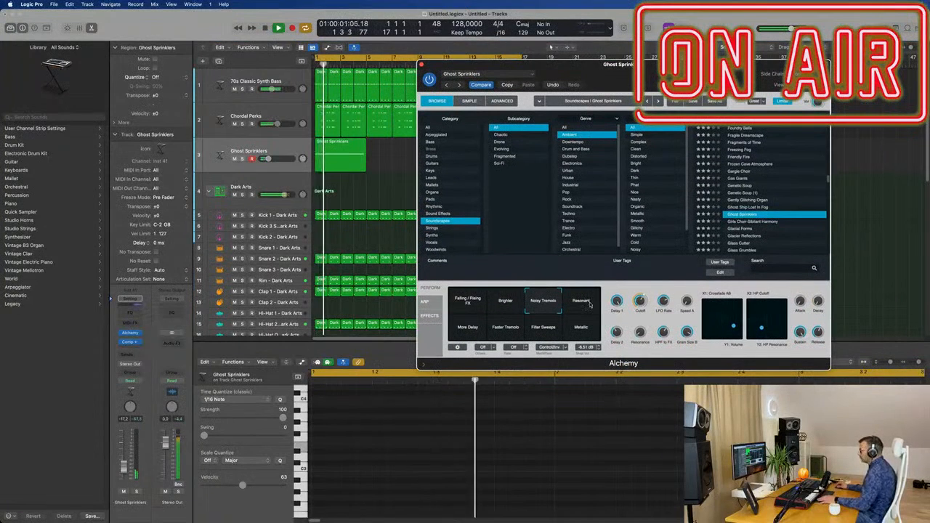
pyautogui.click(586, 303)
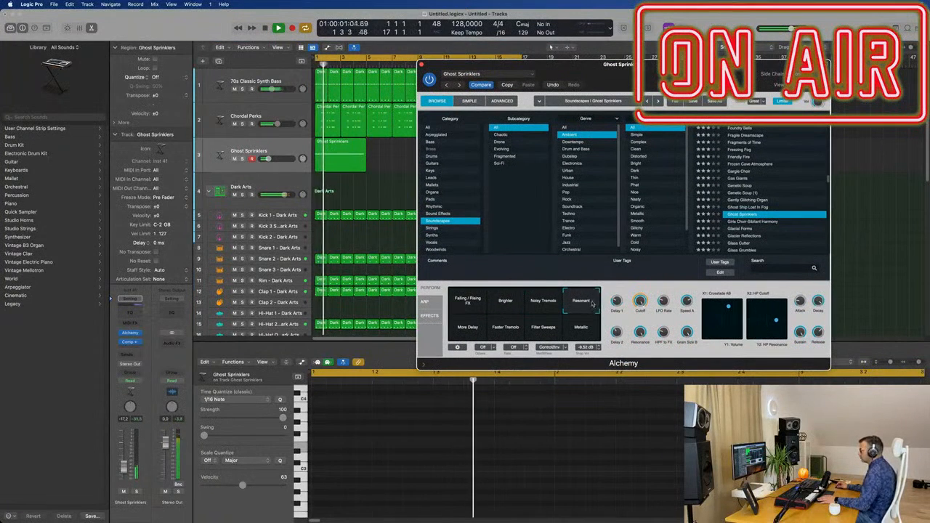
pyautogui.click(454, 331)
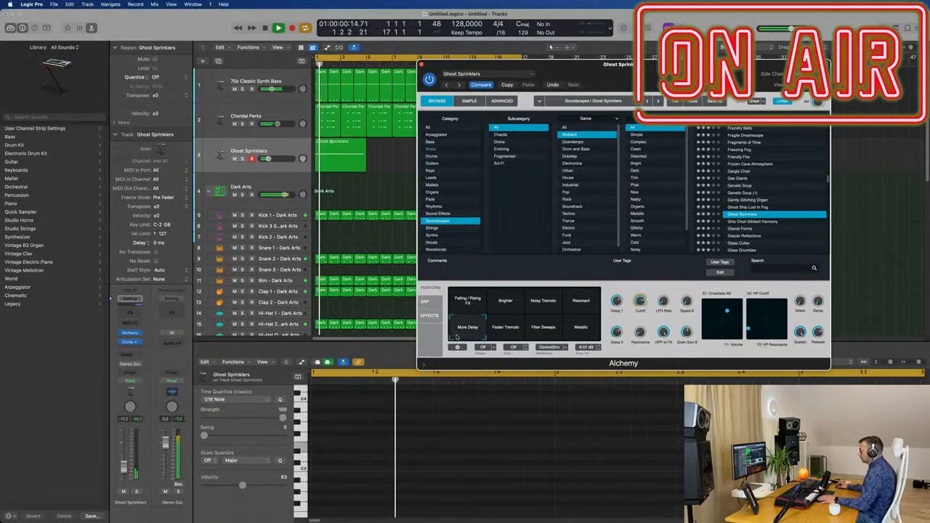
pyautogui.moveTo(584, 63); pyautogui.dragTo(624, 59)
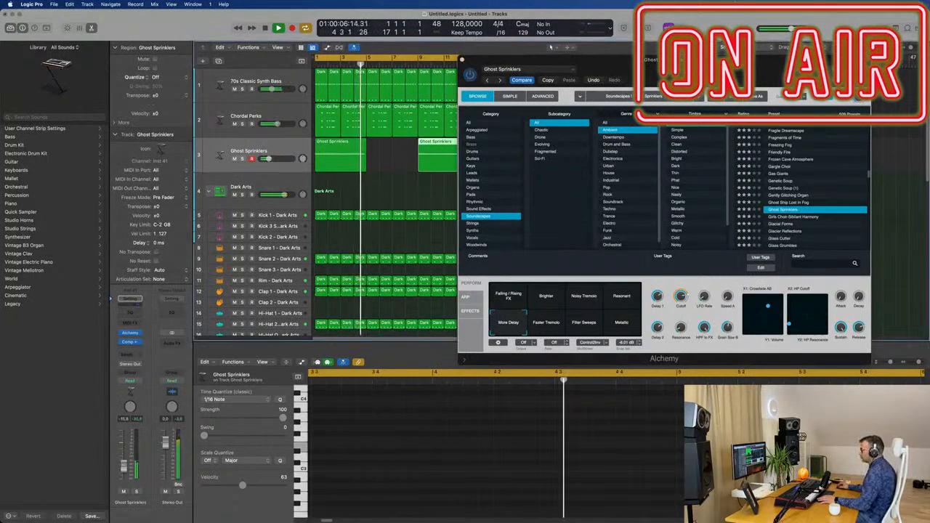
pyautogui.click(555, 327)
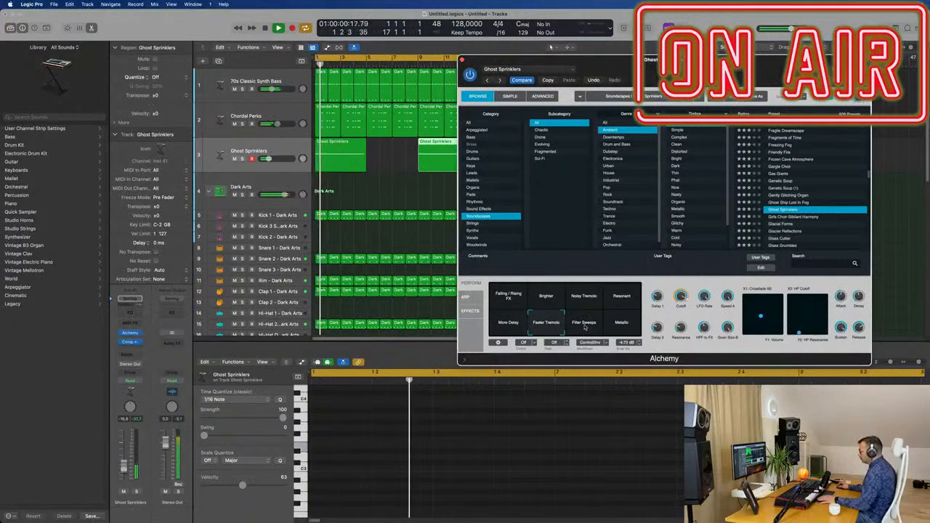
pyautogui.click(586, 326)
pyautogui.click(629, 327)
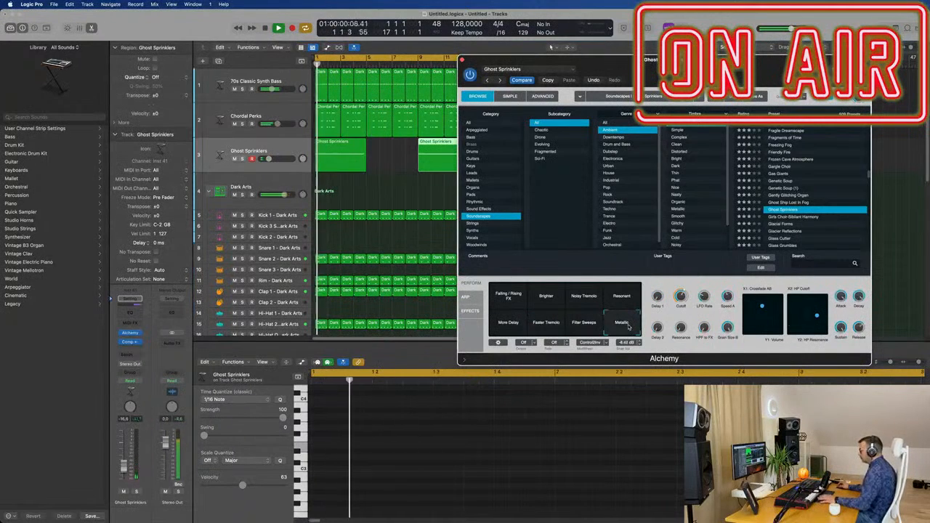
pyautogui.click(512, 324)
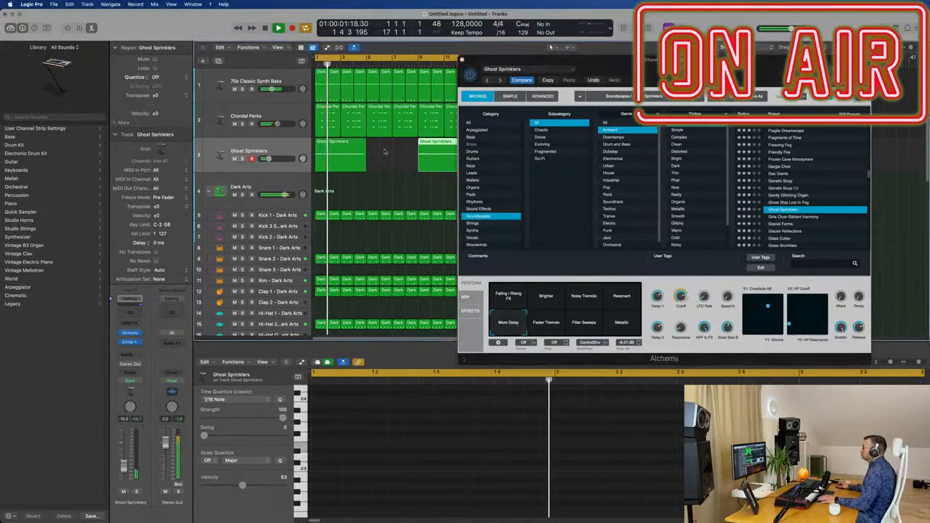
# Step: Close the Alchemy window and play back the sixteen-bar arrangement with the Chordal Perks track selected
pyautogui.press('super+w')
pyautogui.scroll(5, 562, 189)
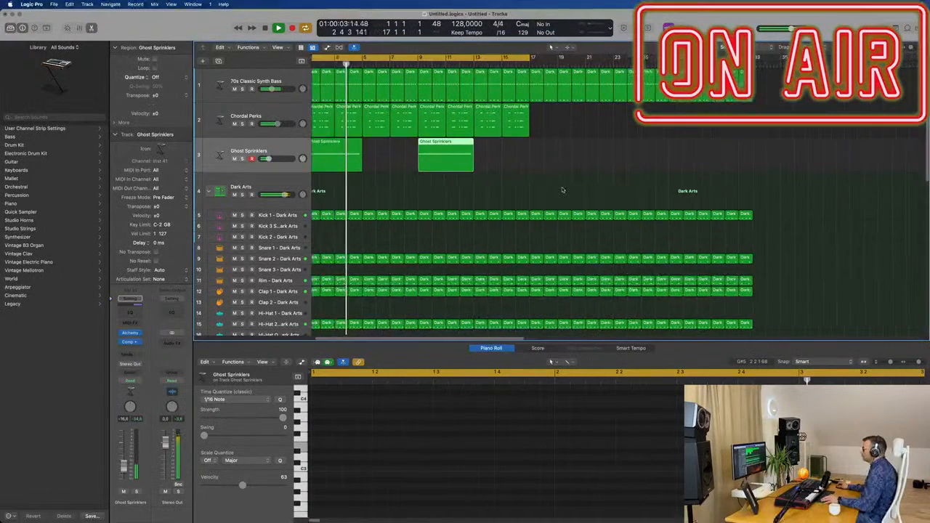
pyautogui.scroll(-1, 554, 191)
pyautogui.click(273, 115)
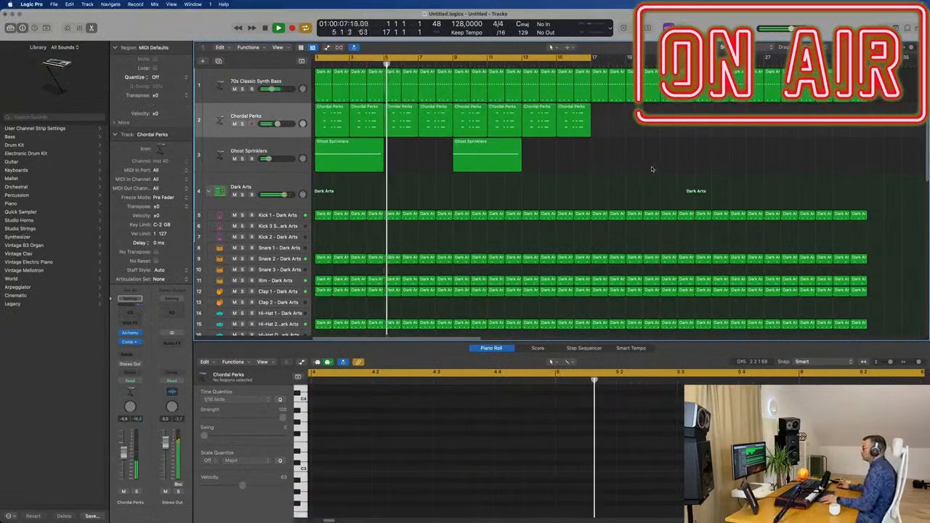
pyautogui.scroll(-2, 645, 169)
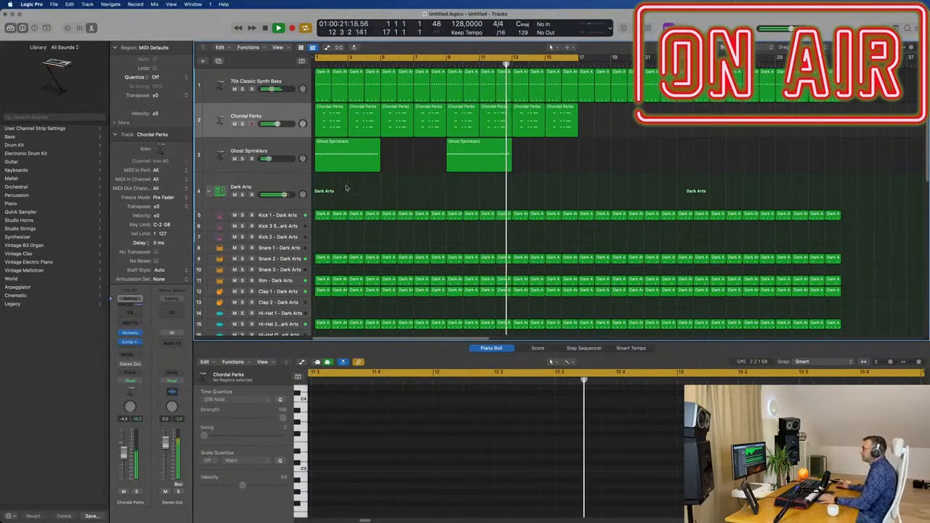
# Step: Duplicate the Ghost Sprinklers track with its settings and open the new track's Alchemy
pyautogui.click(287, 147)
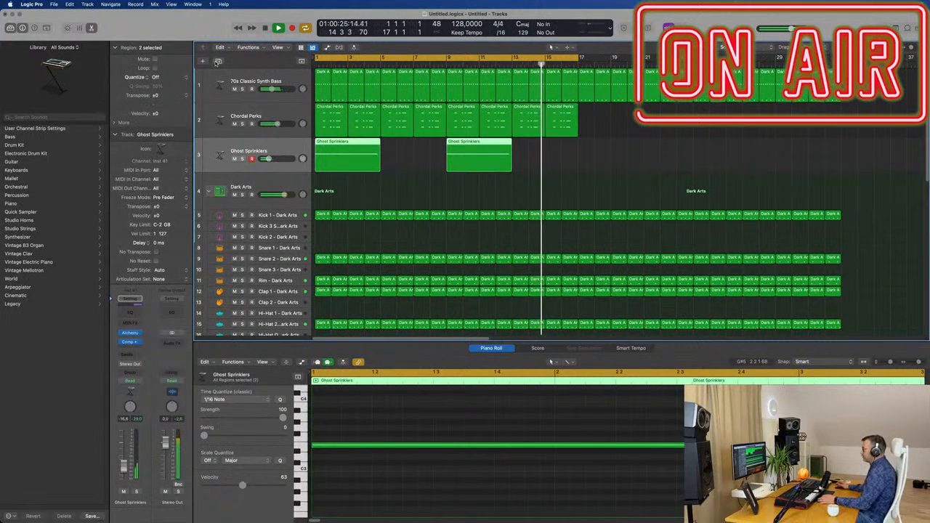
pyautogui.click(217, 61)
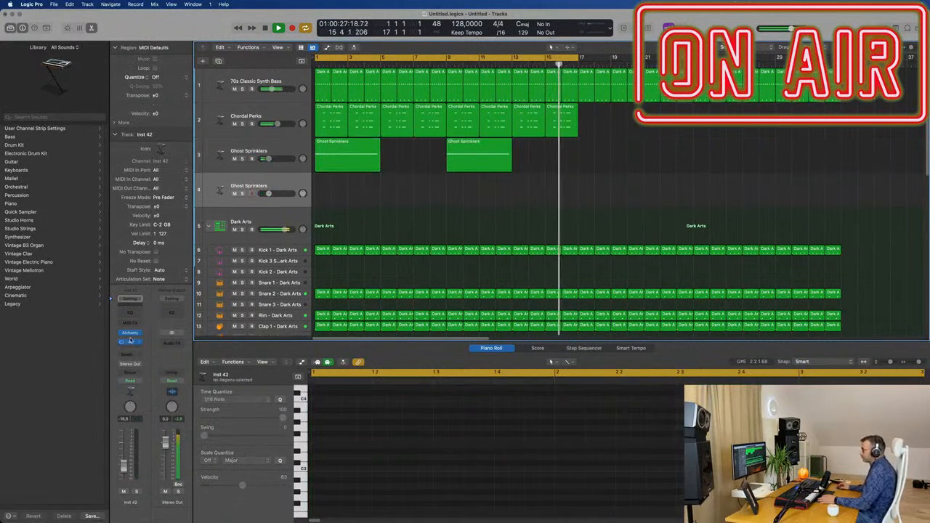
pyautogui.click(131, 332)
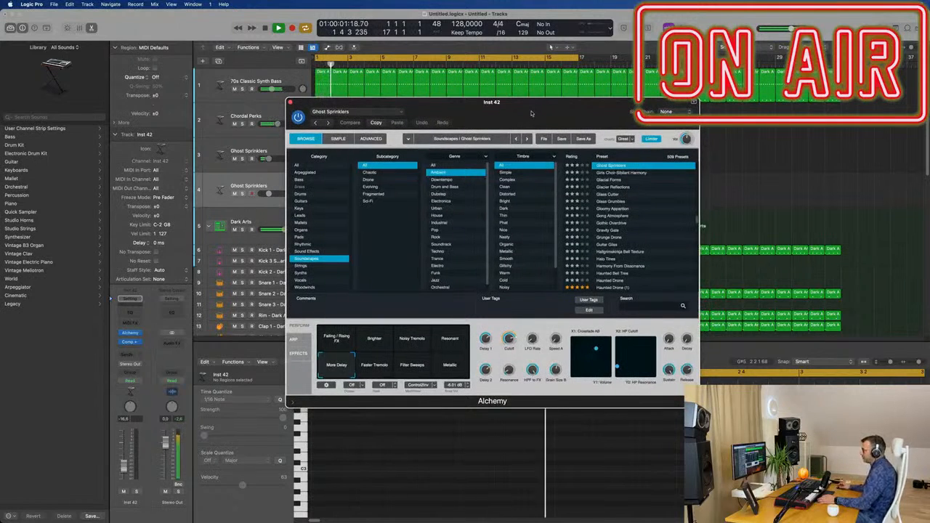
# Step: Load the Perfect Pad 03 preset from the Fast Attack pads in the duplicated track's Alchemy
pyautogui.click(302, 237)
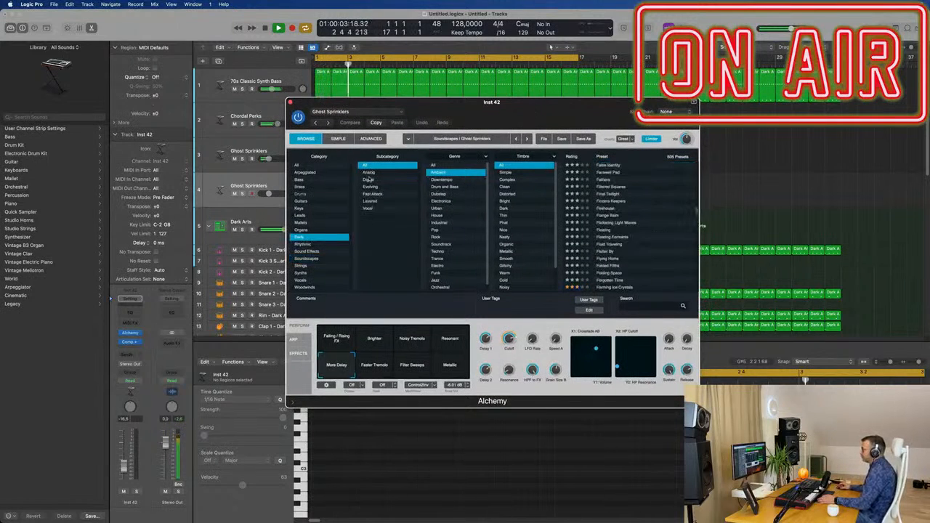
pyautogui.click(388, 193)
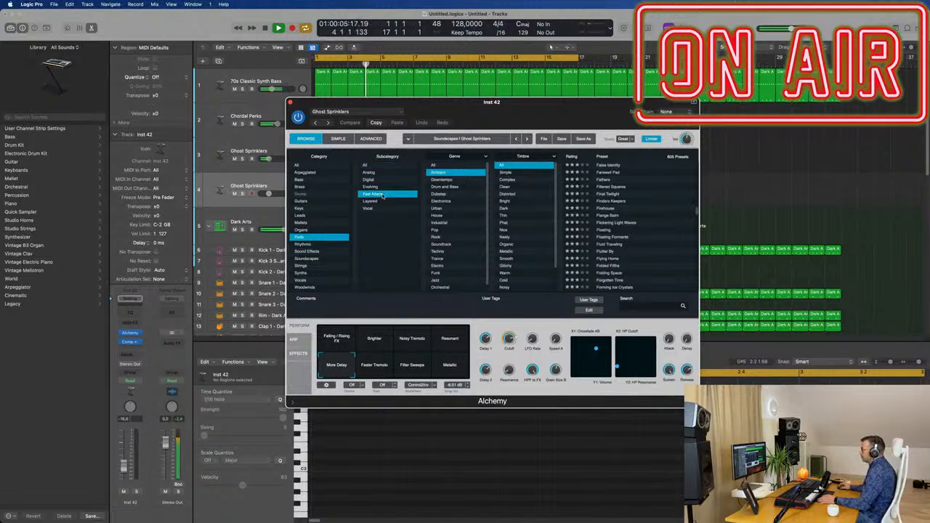
pyautogui.scroll(-5, 647, 203)
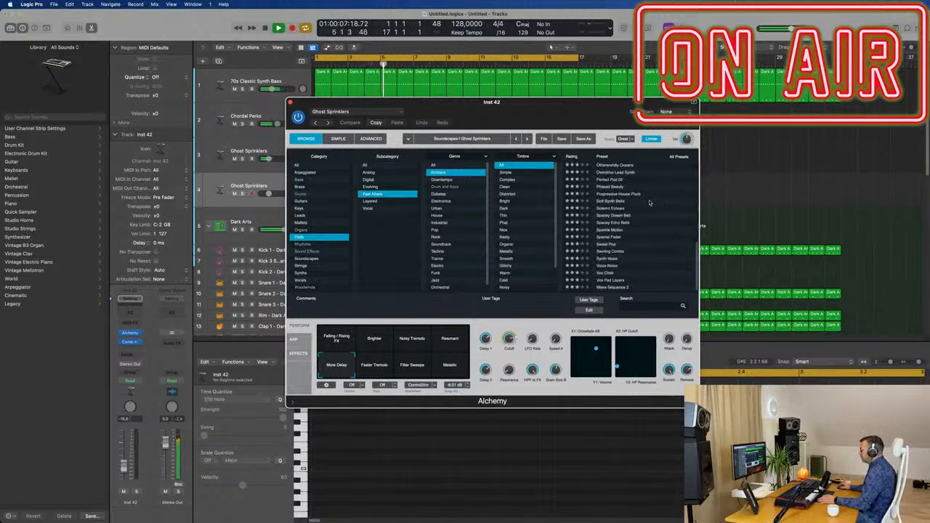
pyautogui.scroll(5, 648, 218)
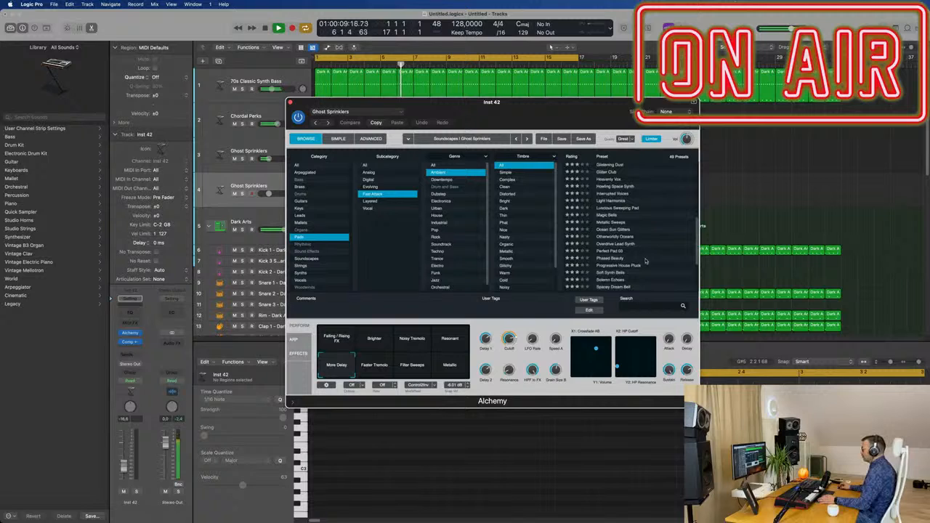
pyautogui.click(611, 251)
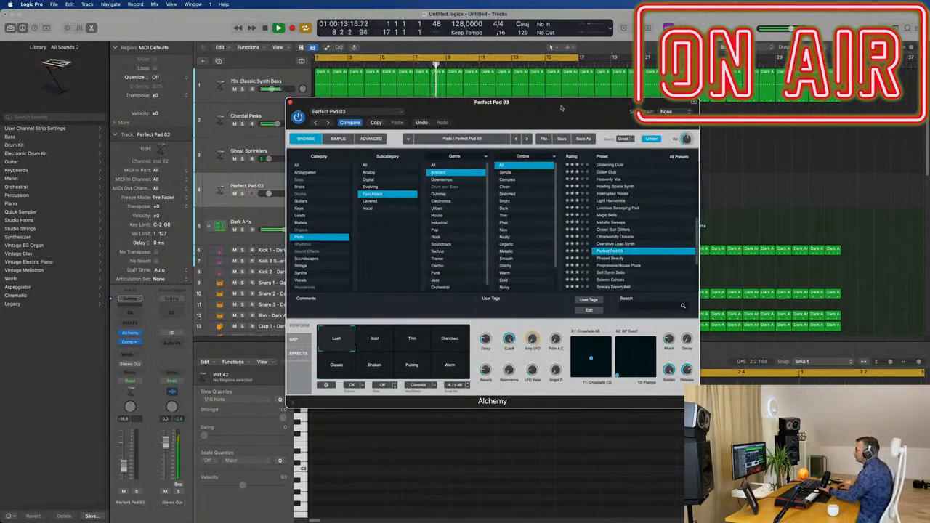
# Step: Raise the Perfect Pad 03 channel volume to about -11.6 dB and add a send to Bus 8
pyautogui.moveTo(561, 108); pyautogui.dragTo(676, 135)
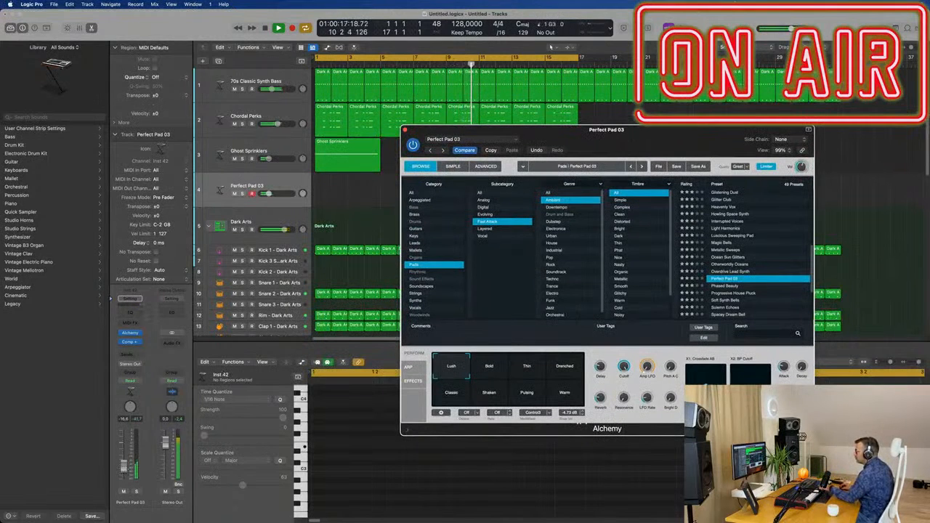
pyautogui.click(125, 468)
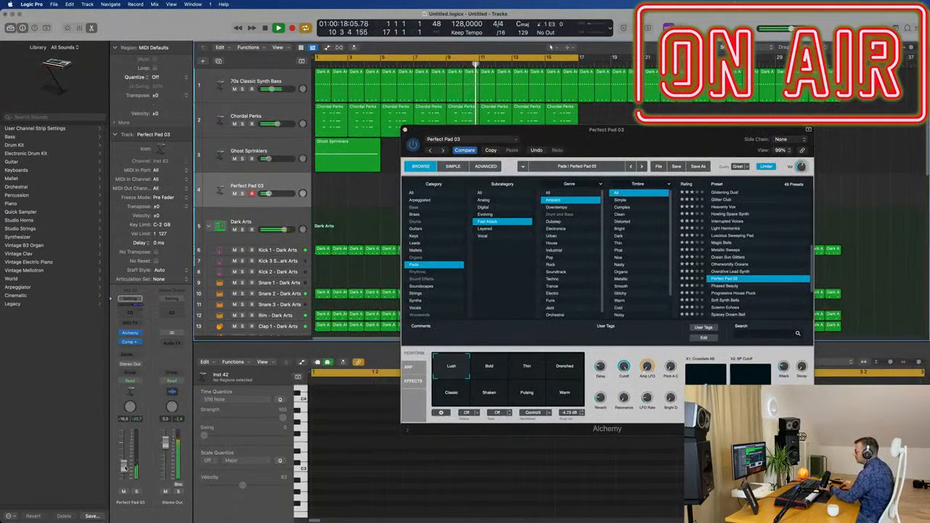
pyautogui.click(134, 356)
pyautogui.moveTo(145, 366)
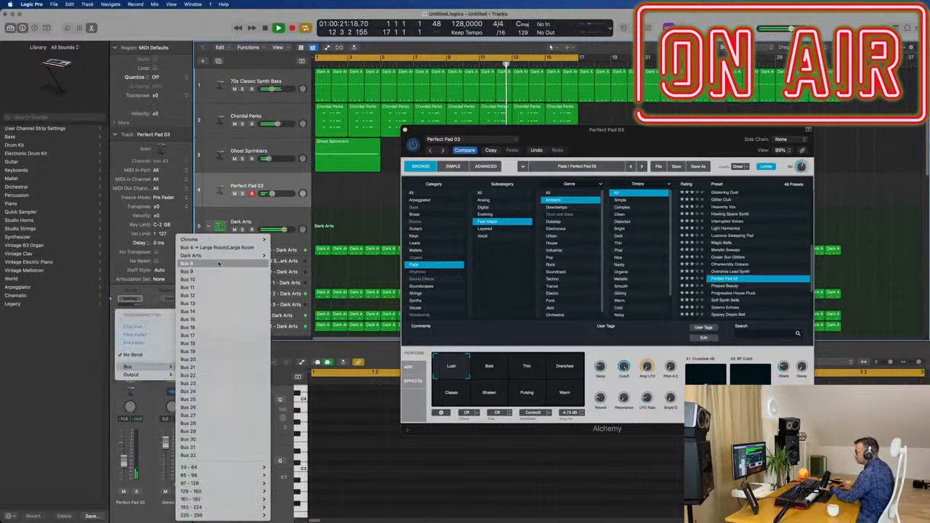
pyautogui.click(217, 264)
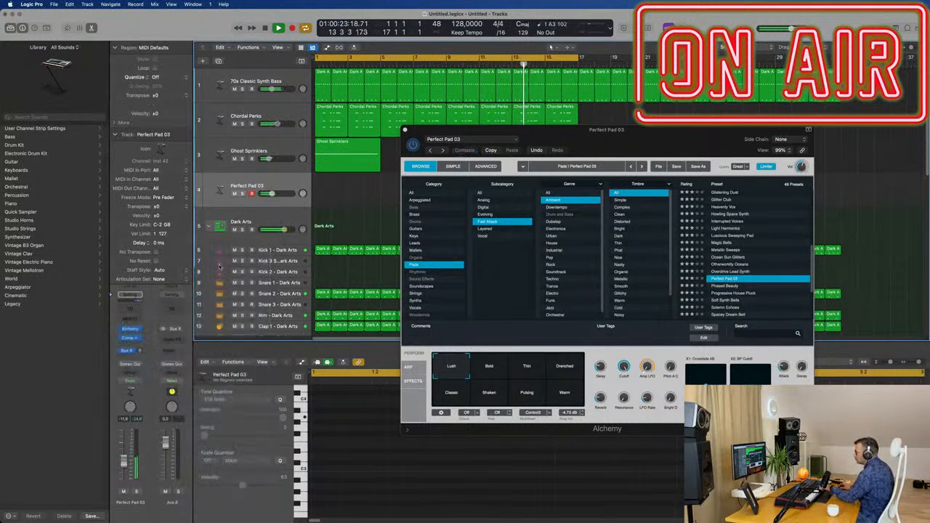
# Step: Insert a stereo SilverVerb on the Bus 8 aux channel and load its grandiose preset
pyautogui.click(176, 338)
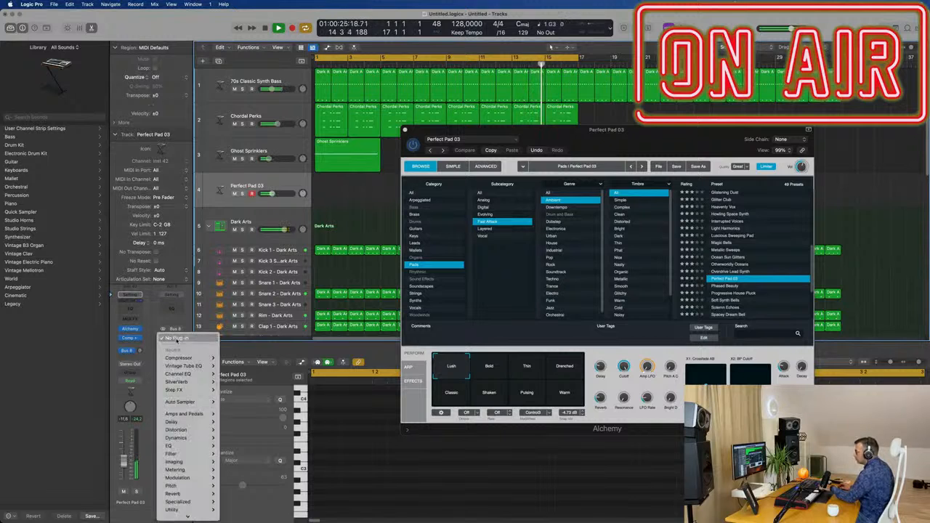
pyautogui.moveTo(191, 382)
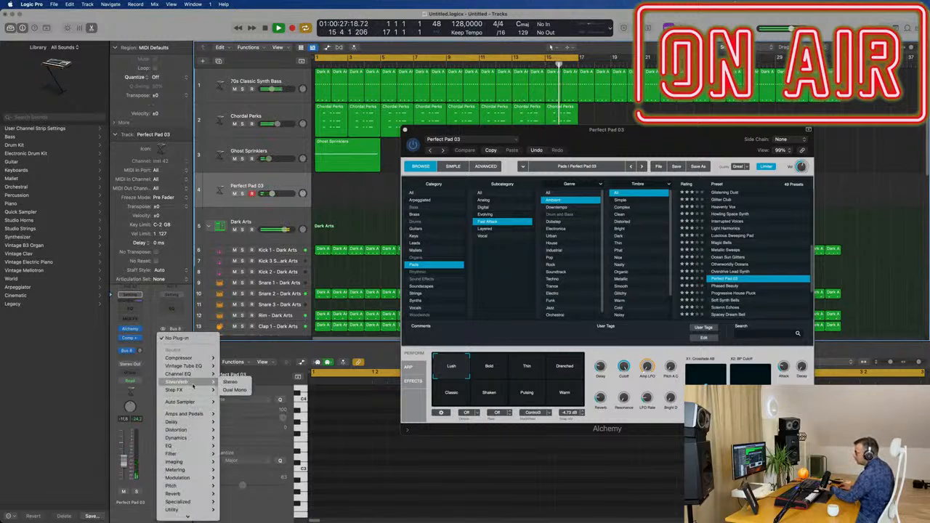
pyautogui.click(228, 384)
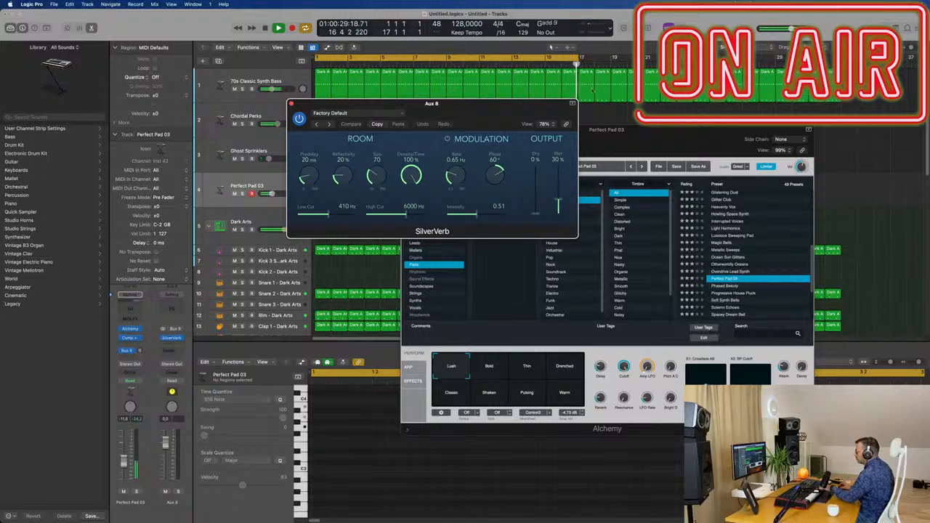
pyautogui.click(356, 113)
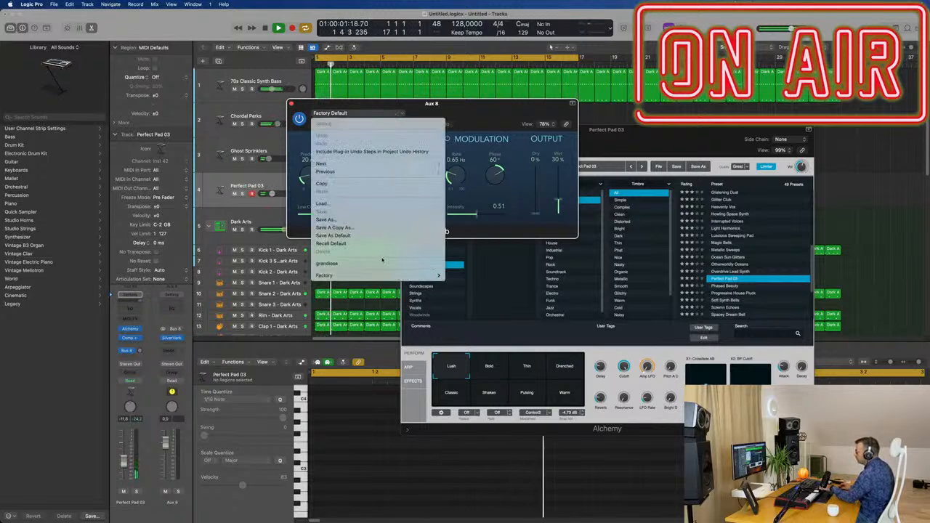
pyautogui.click(382, 261)
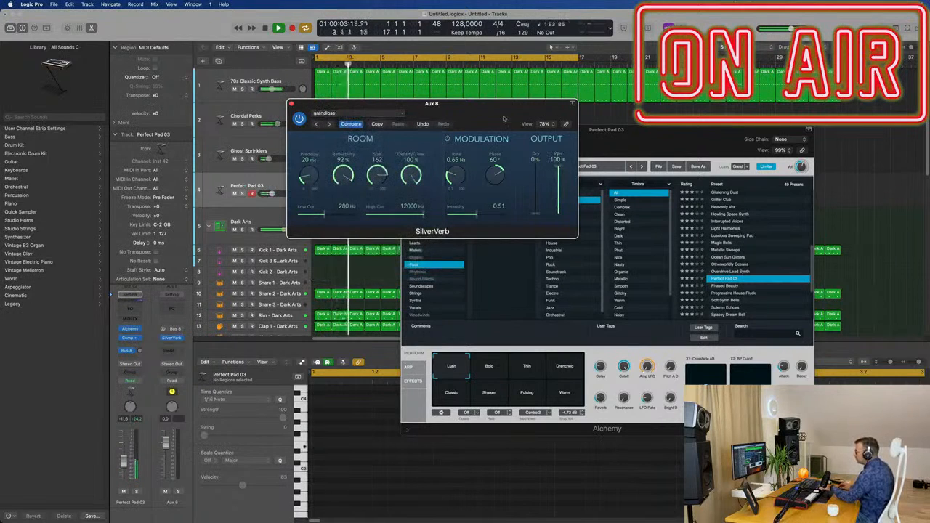
pyautogui.moveTo(504, 118); pyautogui.dragTo(552, 122)
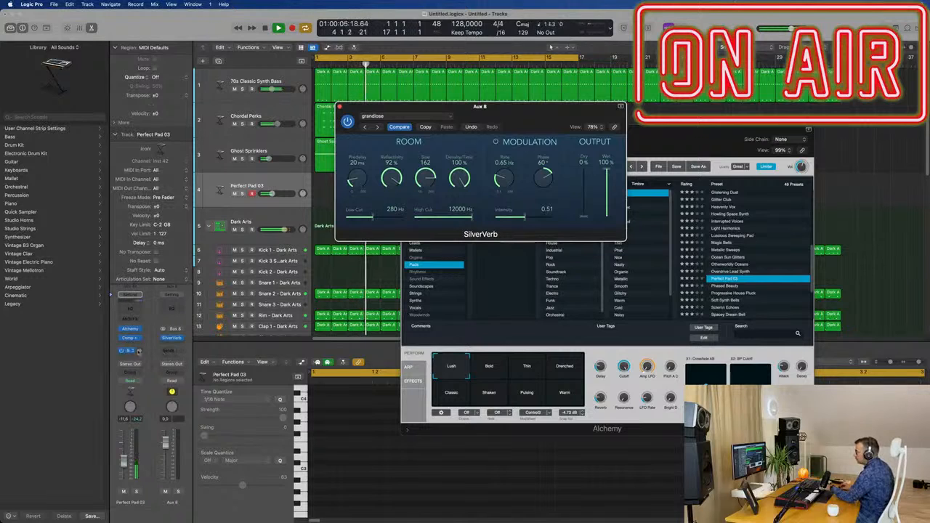
# Step: Turn up the Bus 8 send on Perfect Pad 03 and raise the track volume to about -4.6 dB
pyautogui.moveTo(140, 351); pyautogui.dragTo(142, 352)
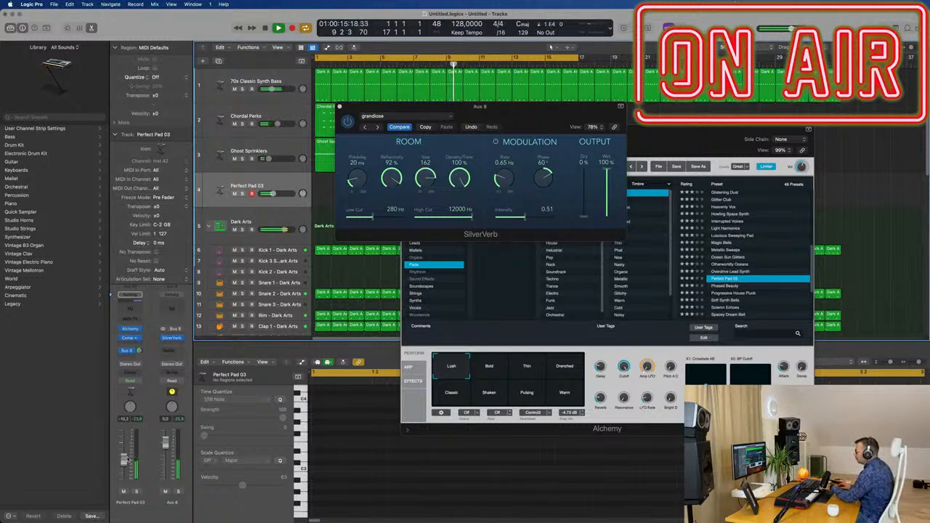
pyautogui.moveTo(530, 113); pyautogui.dragTo(826, 210)
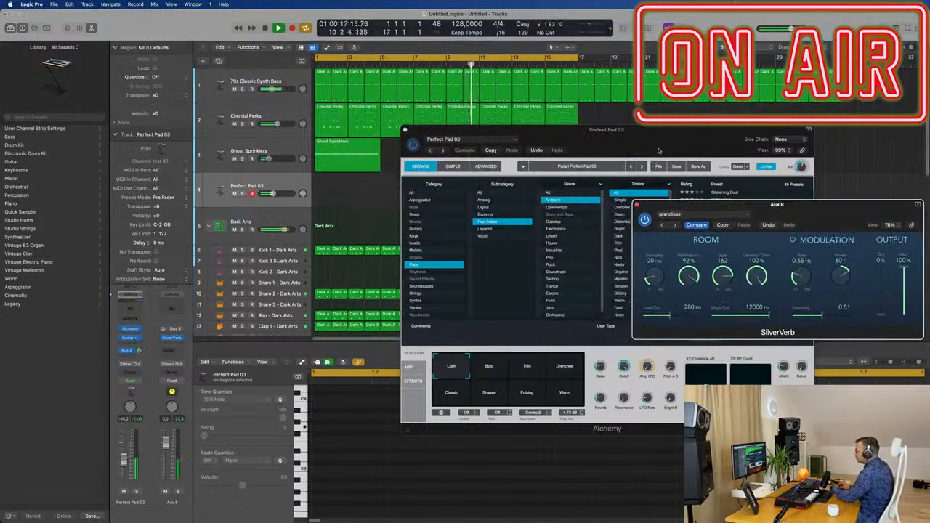
pyautogui.moveTo(658, 150); pyautogui.dragTo(642, 279)
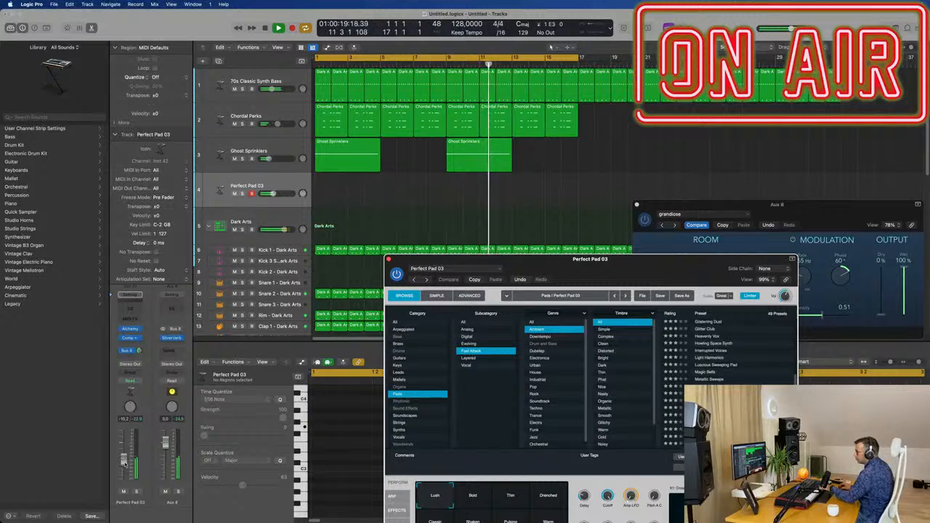
pyautogui.moveTo(124, 459); pyautogui.dragTo(125, 459)
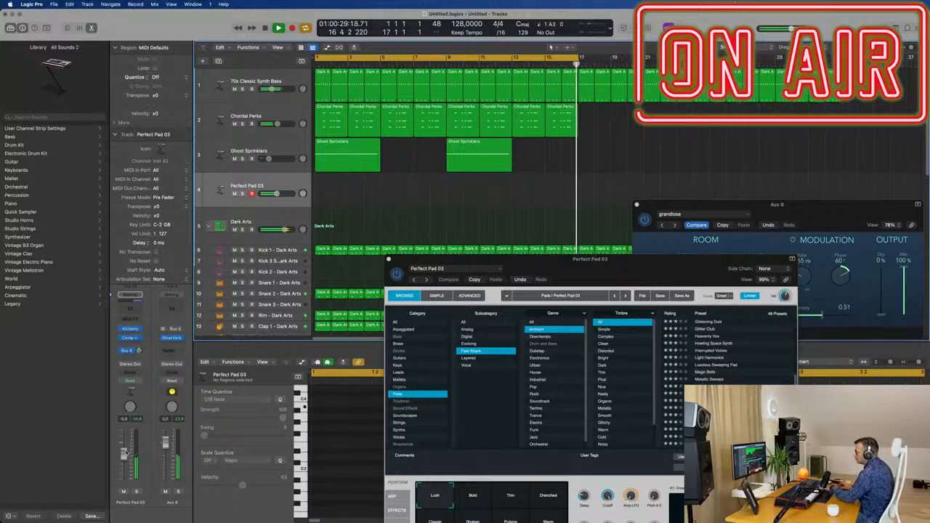
# Step: Audition the Bold, Drenched, Warm and Classic snapshots of Perfect Pad 03 during playback and return to Lush
pyautogui.moveTo(581, 270); pyautogui.dragTo(563, 170)
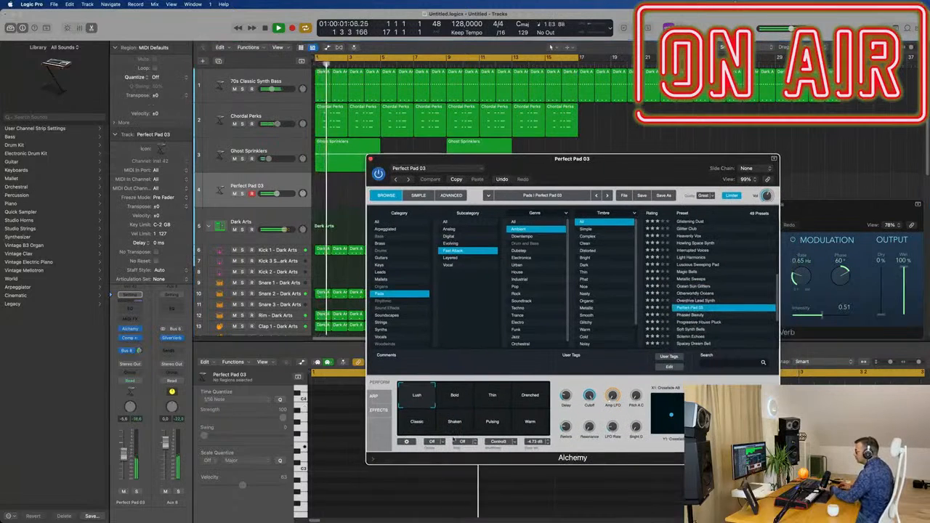
pyautogui.click(464, 402)
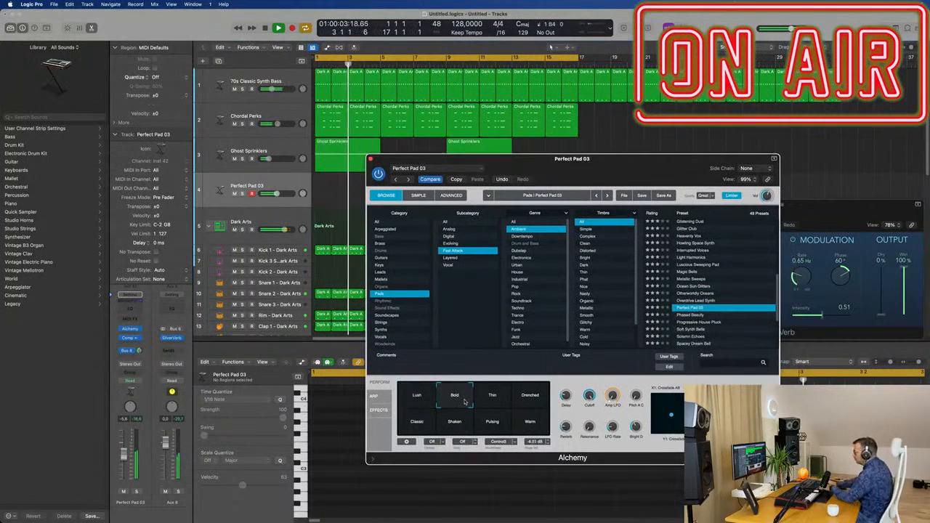
pyautogui.click(531, 399)
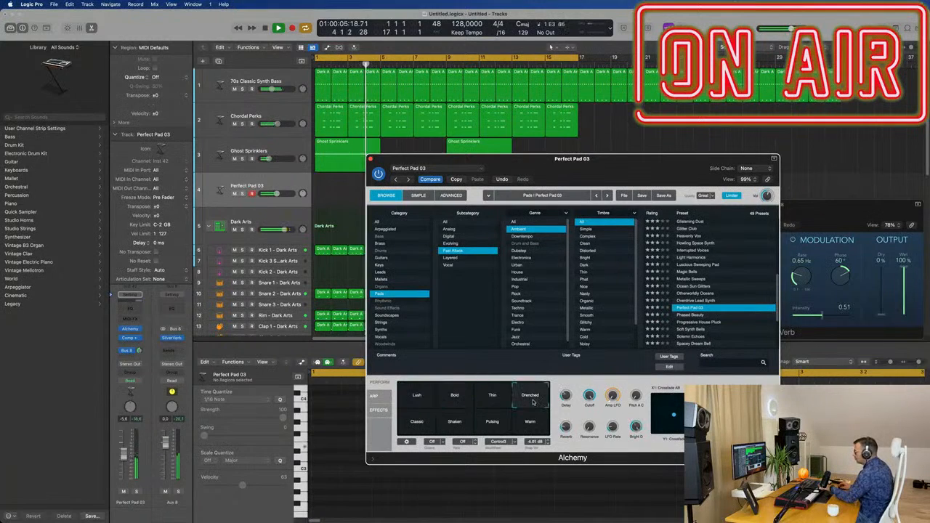
pyautogui.click(454, 398)
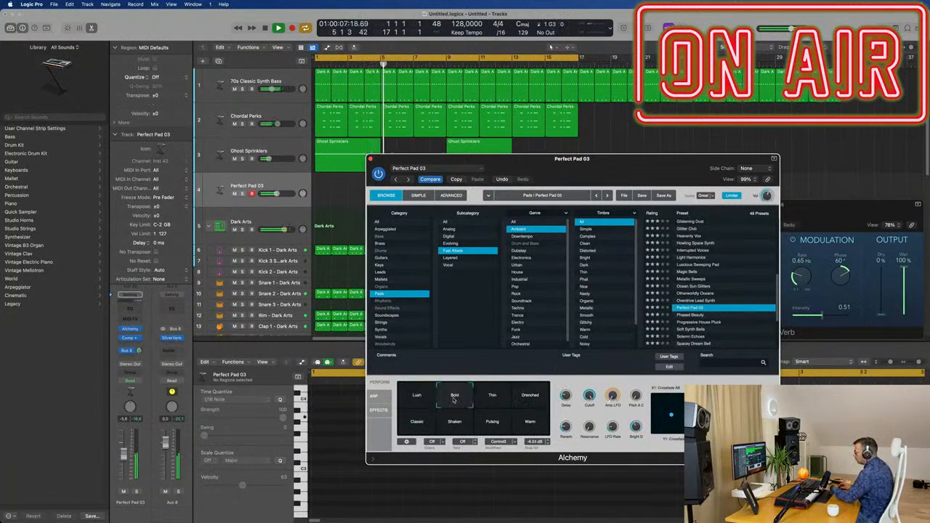
pyautogui.click(527, 422)
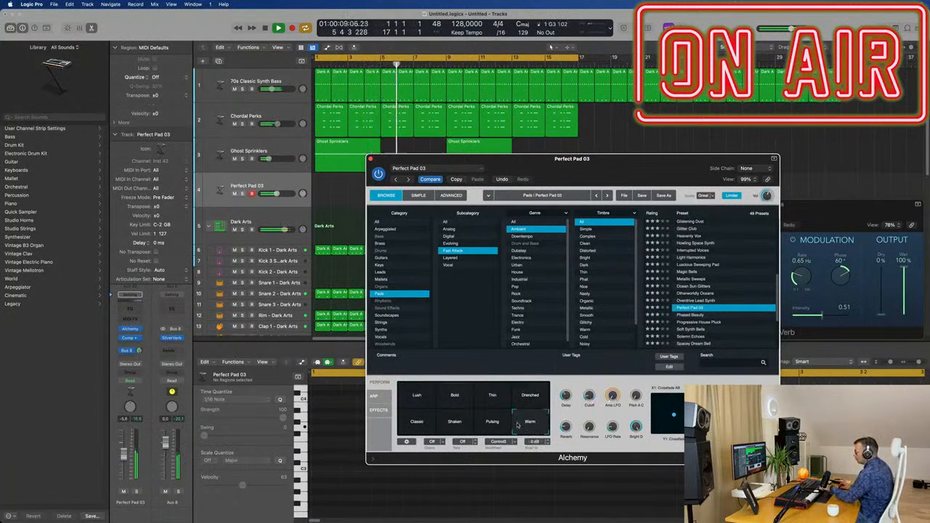
pyautogui.click(415, 425)
pyautogui.click(419, 405)
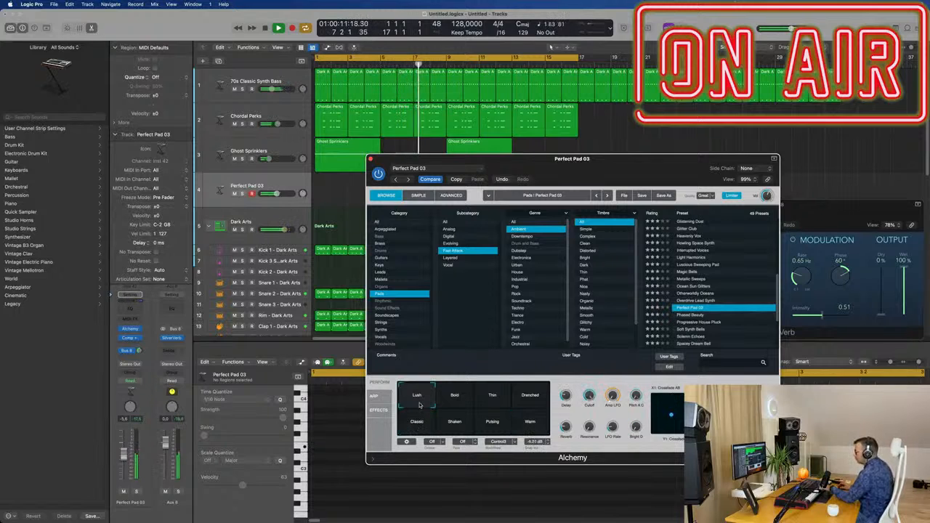
pyautogui.click(455, 397)
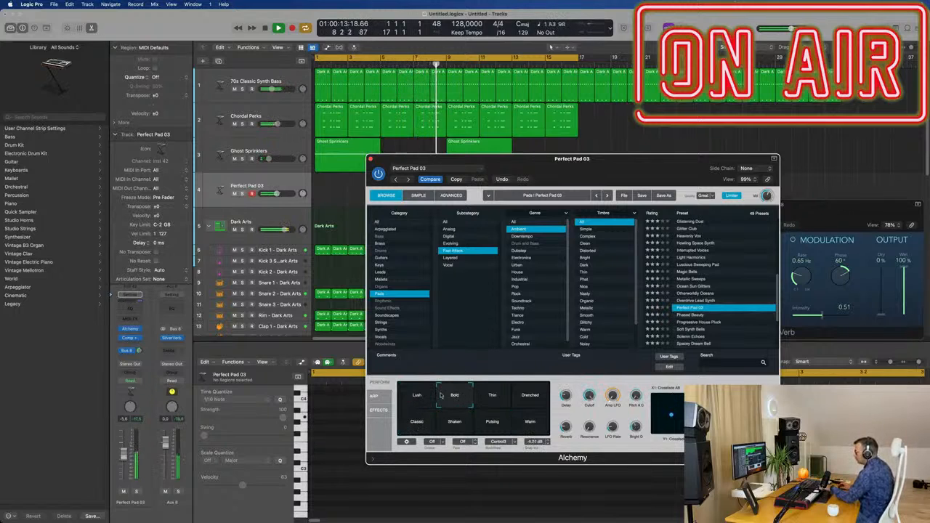
pyautogui.click(422, 397)
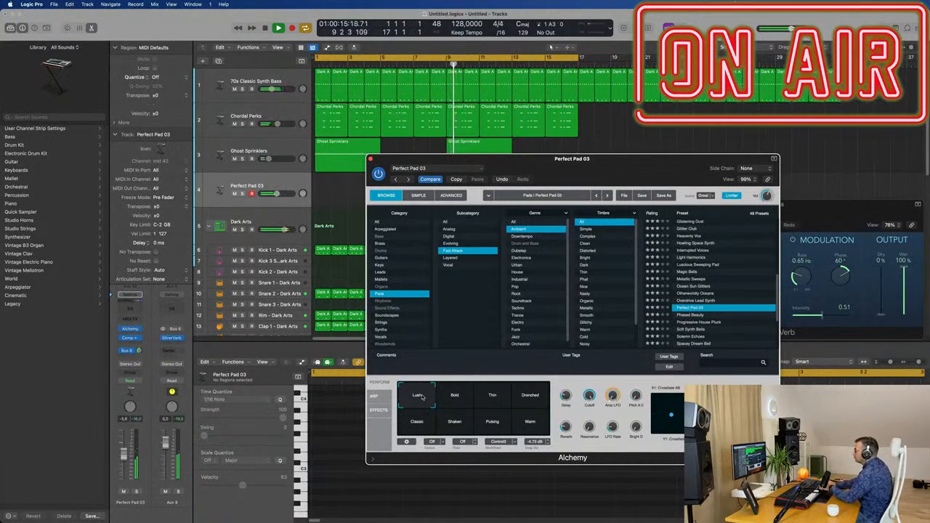
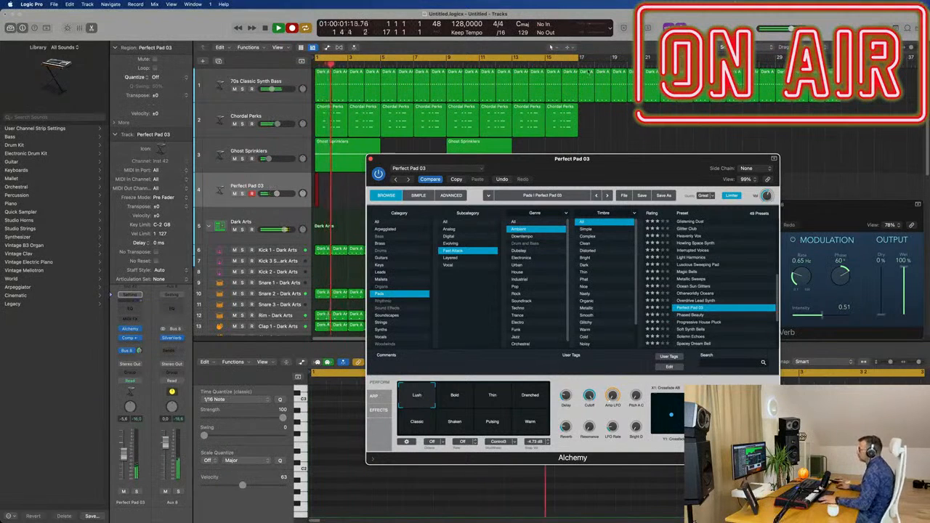
# Step: Move the recorded Perfect Pad 03 region from bar 15 to bar 1 and play it back from the start
pyautogui.moveTo(623, 157); pyautogui.dragTo(926, 149)
pyautogui.press('space')
pyautogui.press('space')
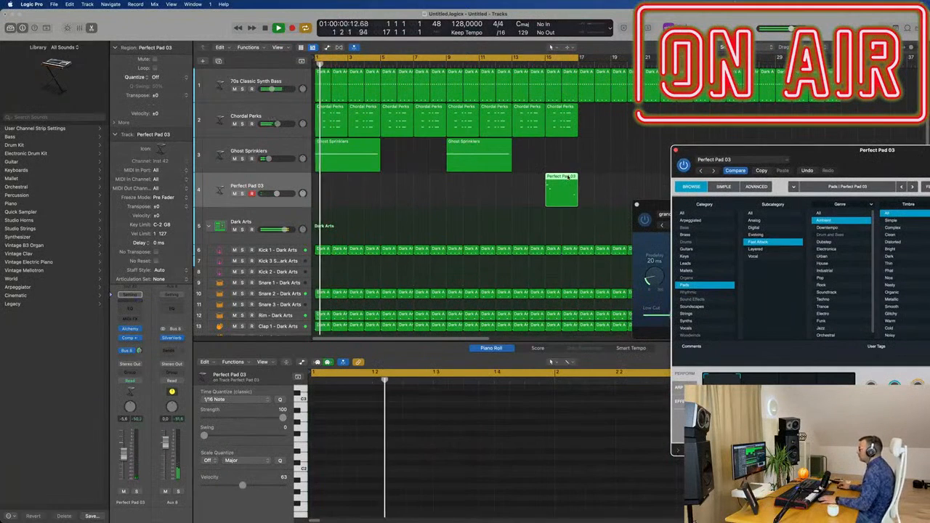
pyautogui.moveTo(568, 176); pyautogui.dragTo(387, 194)
pyautogui.press('e')
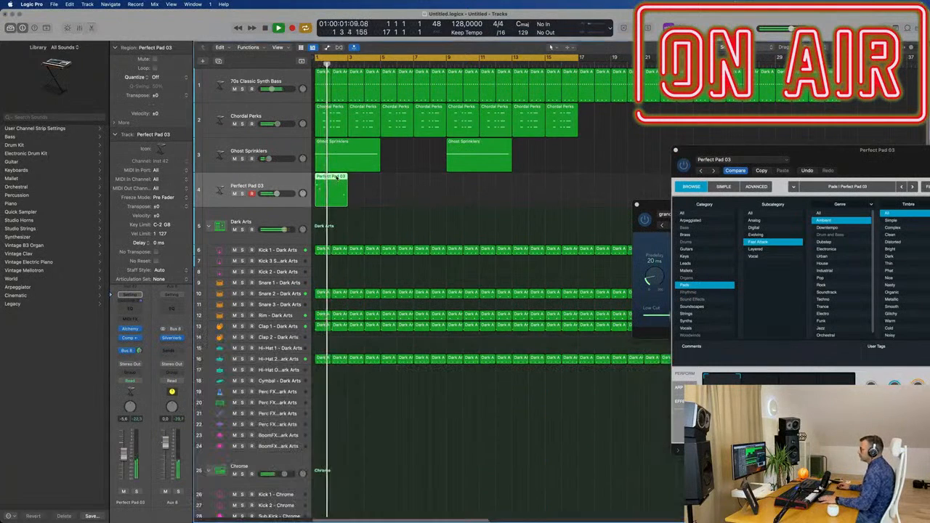
pyautogui.press('space')
pyautogui.press('space')
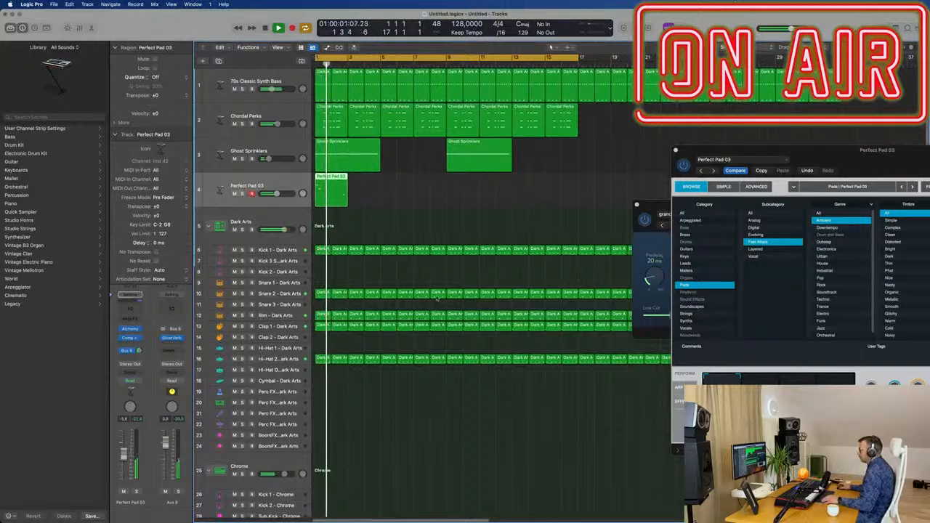
# Step: Open the Perfect Pad 03 region in the Piano Roll and quantize all its notes to 1/16
pyautogui.doubleClick(338, 176)
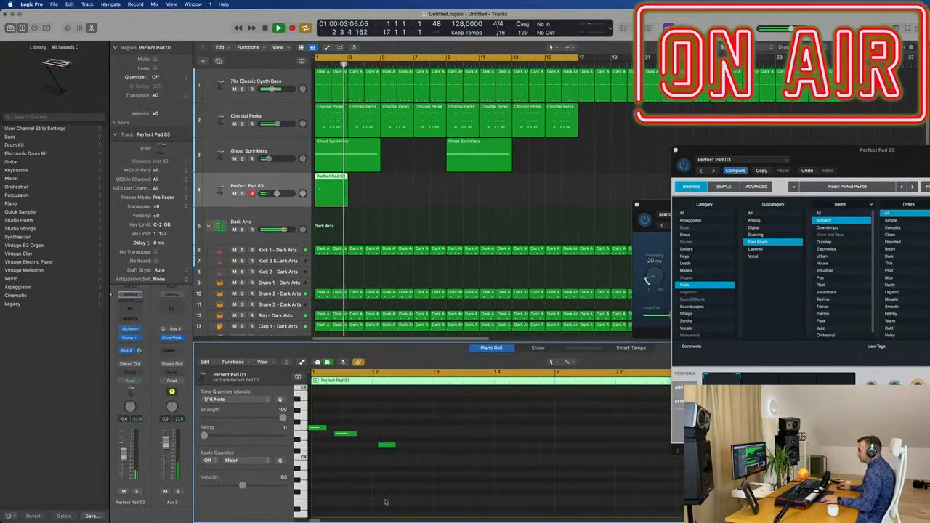
pyautogui.press('super+a')
pyautogui.press('q')
pyautogui.press('space')
pyautogui.press('space')
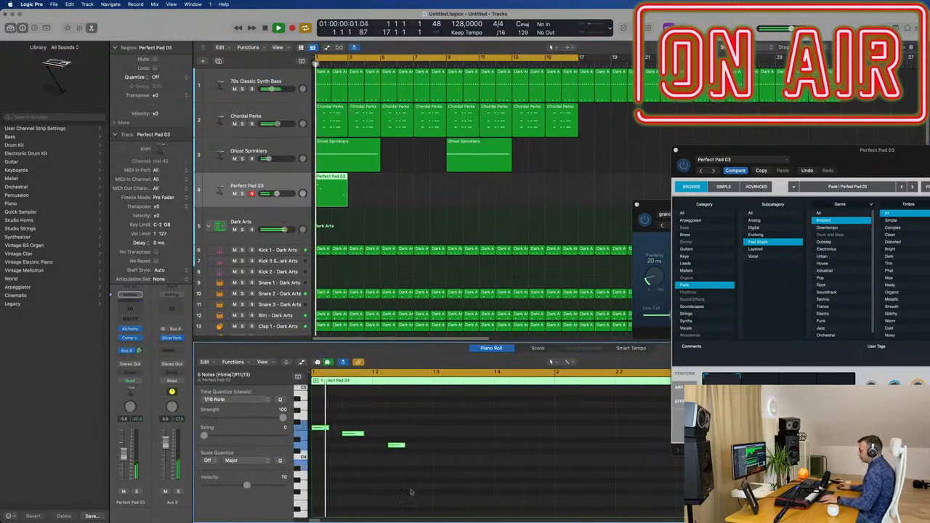
# Step: Try the second and third pad notes a sixteenth earlier during playback, then shift them back
pyautogui.scroll(-3, 428, 490)
pyautogui.scroll(-3, 428, 490)
pyautogui.scroll(6, 423, 477)
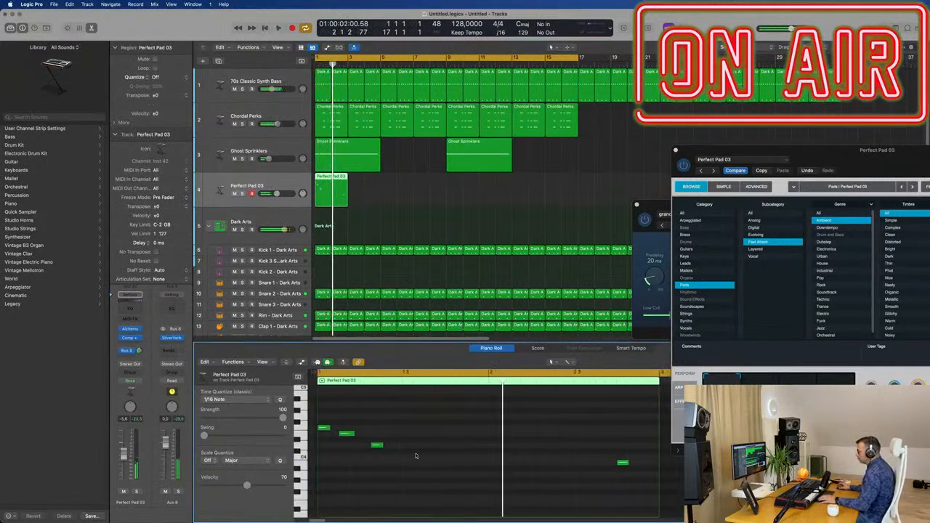
pyautogui.press('space')
pyautogui.click(368, 419)
pyautogui.press('space')
pyautogui.moveTo(332, 419); pyautogui.dragTo(366, 462)
pyautogui.press('space')
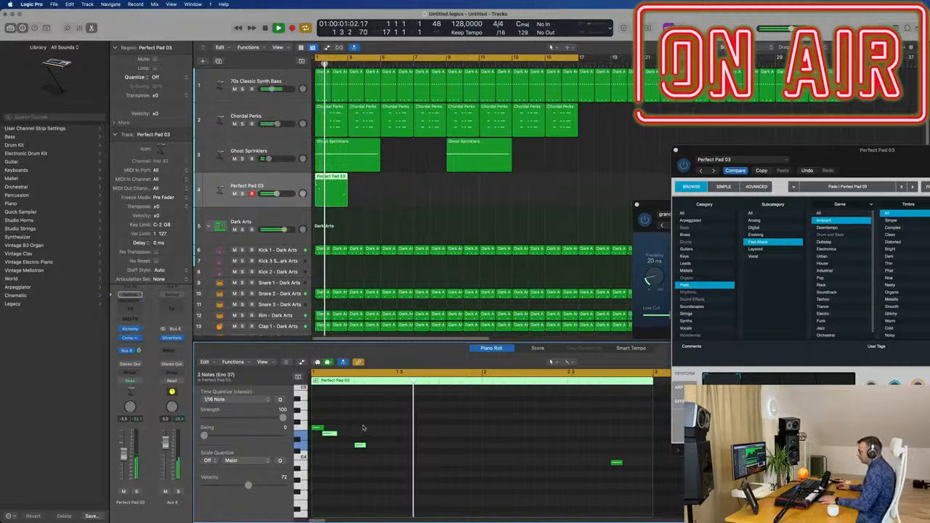
pyautogui.hotkey('alt', 'Right')
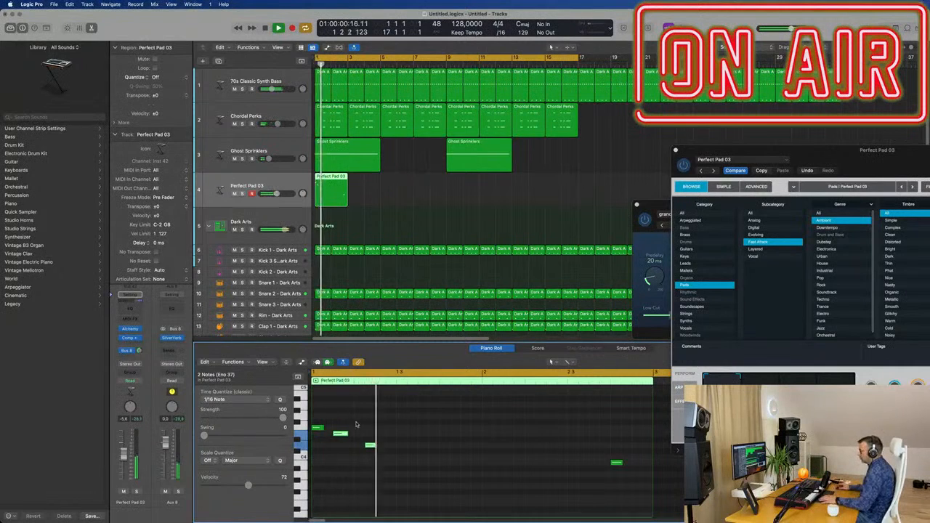
# Step: Nudge the third pad note two sixteenths later so it falls just before beat 3 of bar 1
pyautogui.click(370, 444)
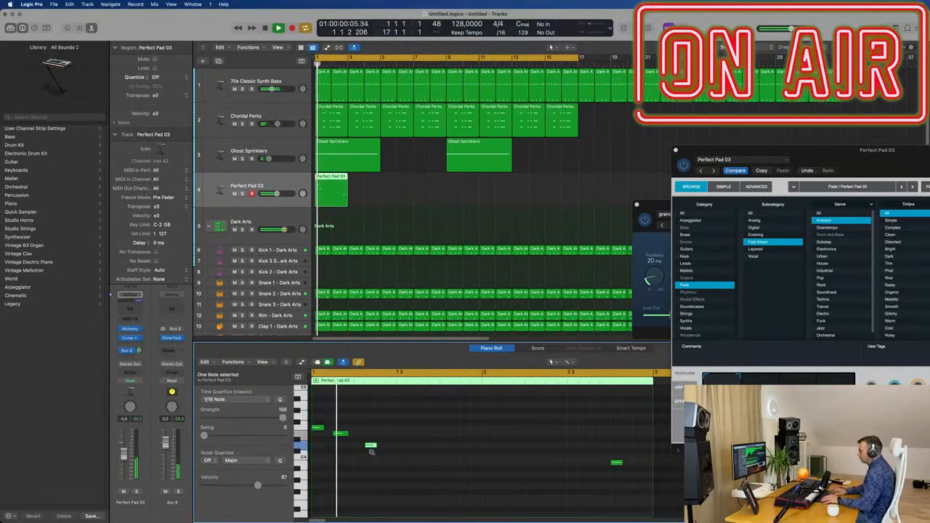
pyautogui.hotkey('alt', 'Left')
pyautogui.hotkey('alt', 'Right')
pyautogui.hotkey('alt', 'Right')
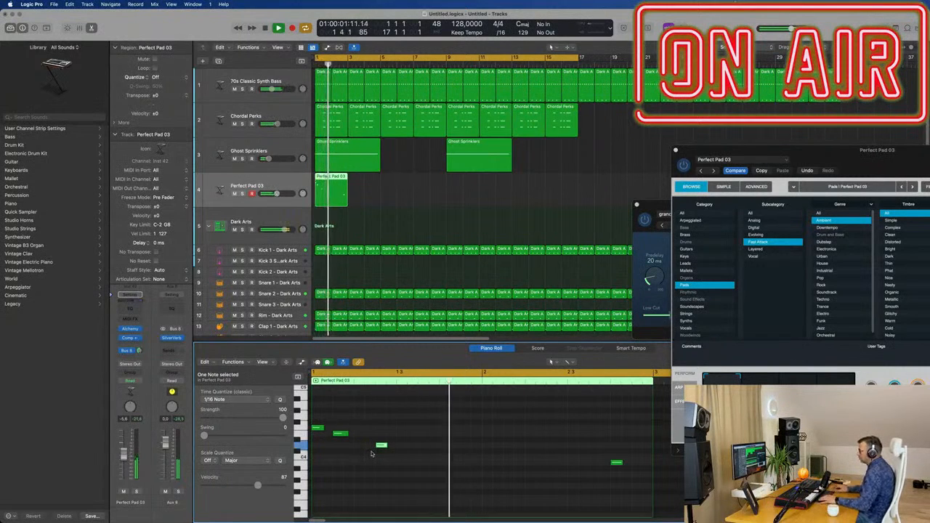
pyautogui.hotkey('alt', 'Right')
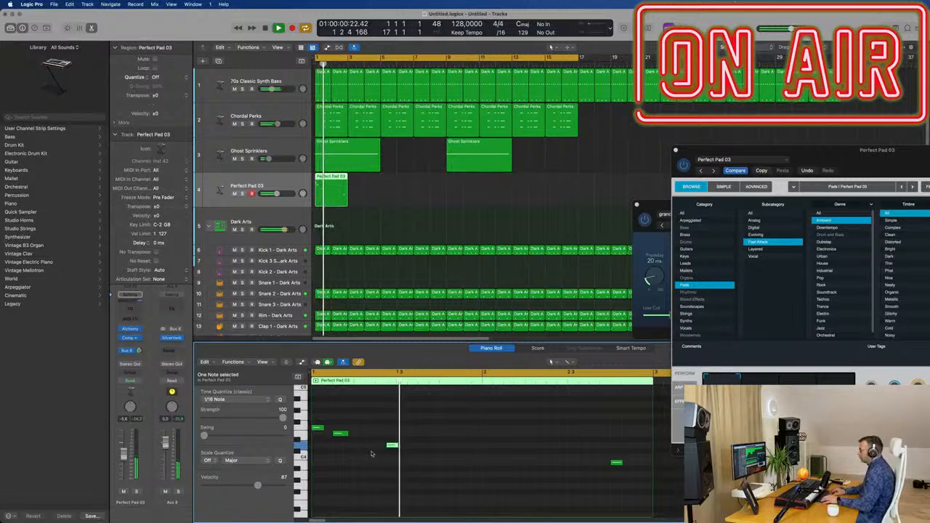
pyautogui.scroll(5, 623, 407)
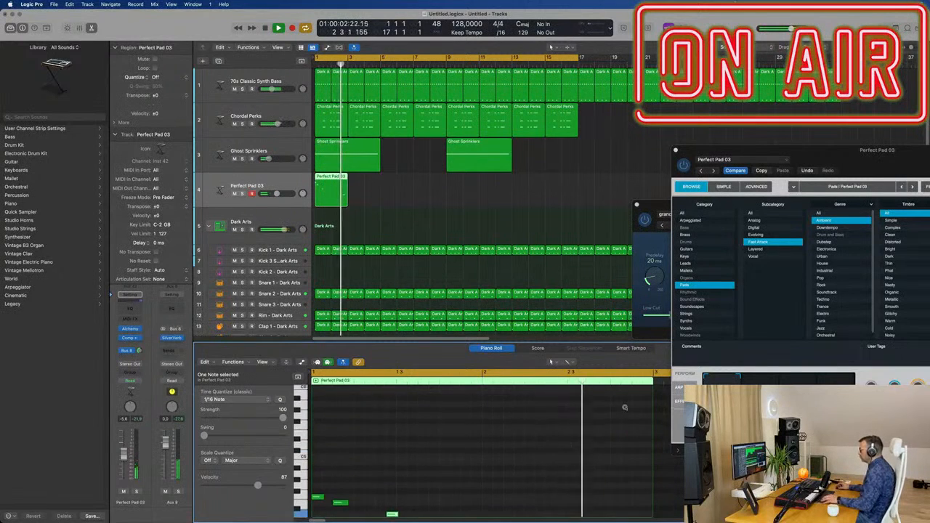
# Step: Move the last pad note slightly later near the end of bar 2 and lower its pitch
pyautogui.press('super+Left')
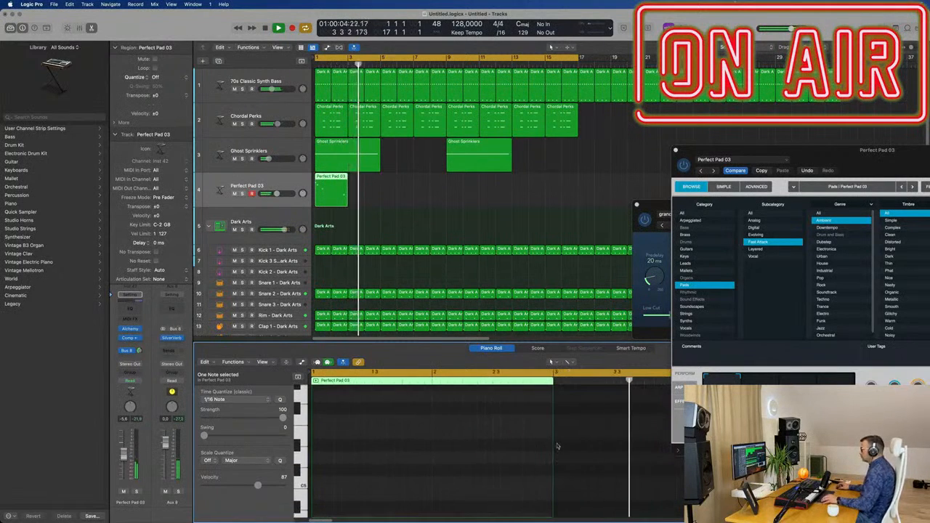
pyautogui.scroll(-5, 529, 437)
pyautogui.click(529, 478)
pyautogui.moveTo(530, 479); pyautogui.dragTo(541, 484)
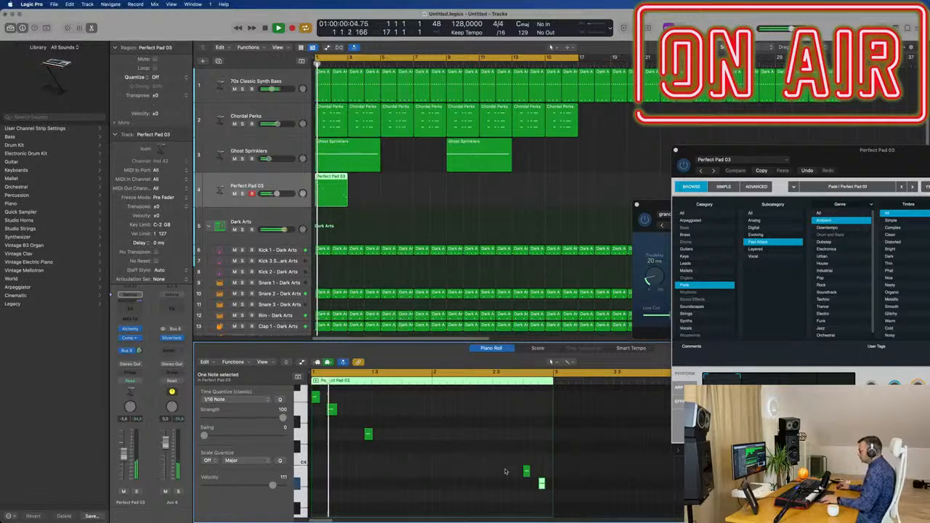
pyautogui.scroll(-3, 523, 450)
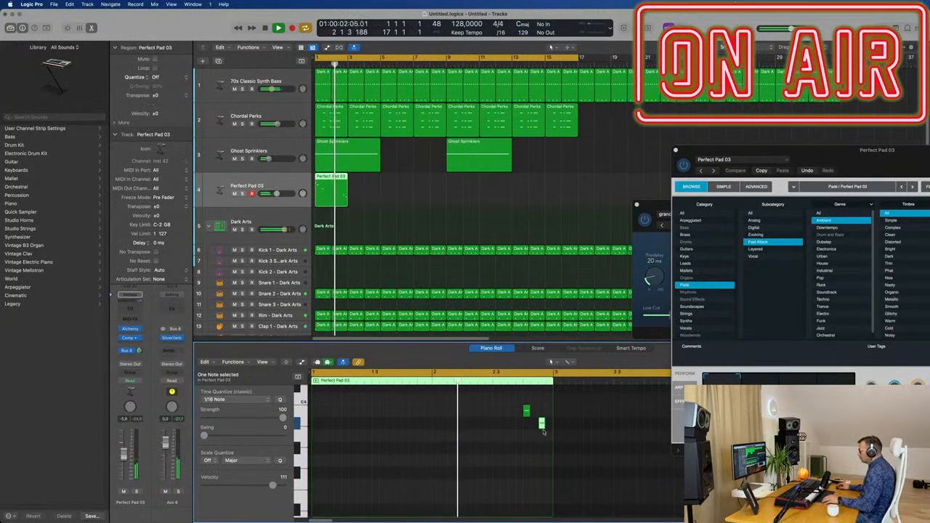
pyautogui.moveTo(542, 423); pyautogui.dragTo(541, 436)
pyautogui.scroll(3, 473, 427)
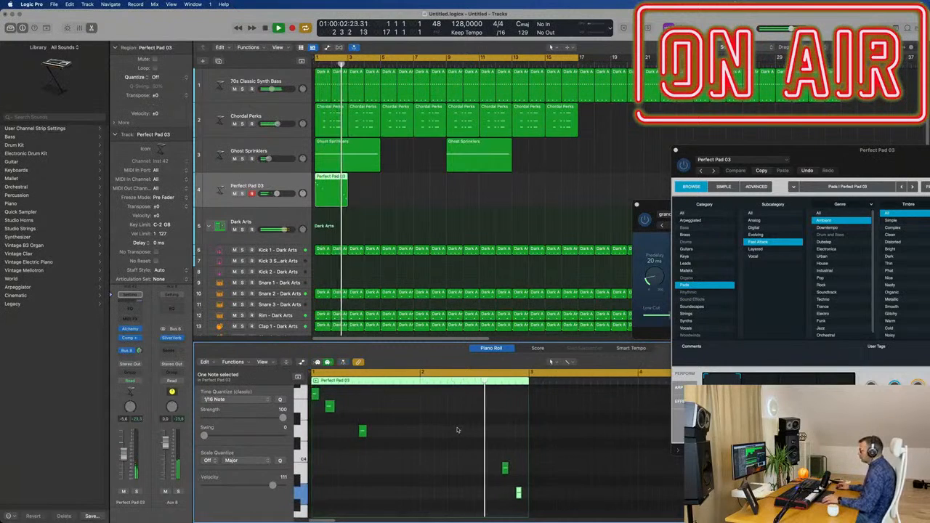
pyautogui.scroll(-5, 476, 436)
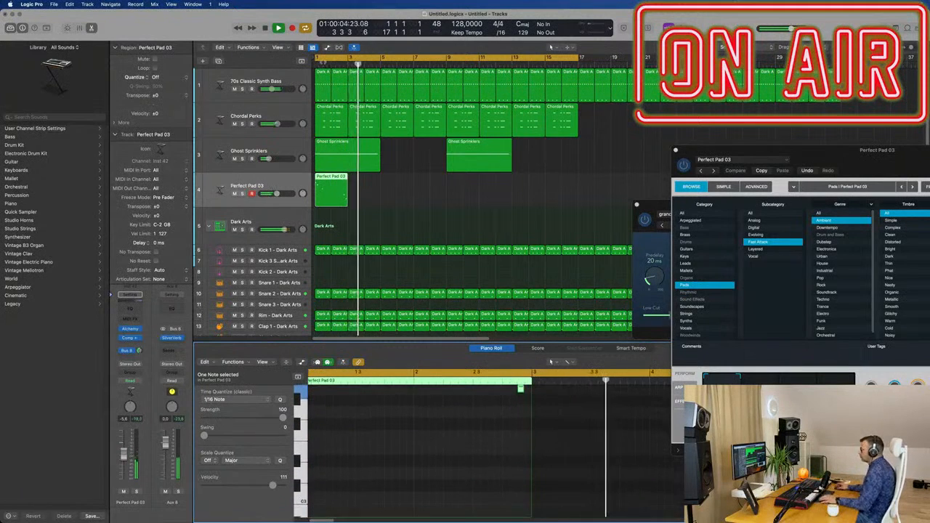
# Step: Repeat the two-bar Perfect Pad 03 region at bar 3 and join both regions into one four-bar region
pyautogui.moveTo(379, 179); pyautogui.dragTo(324, 202)
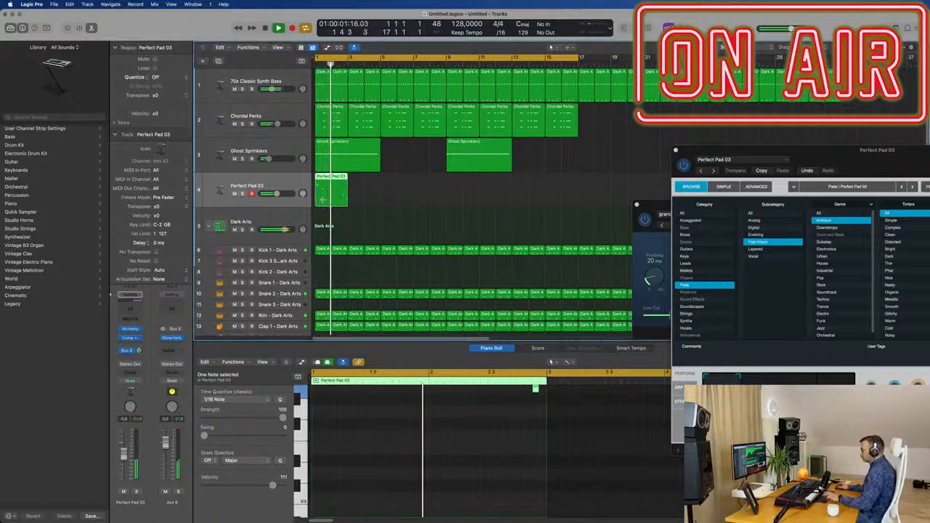
pyautogui.press('super+r')
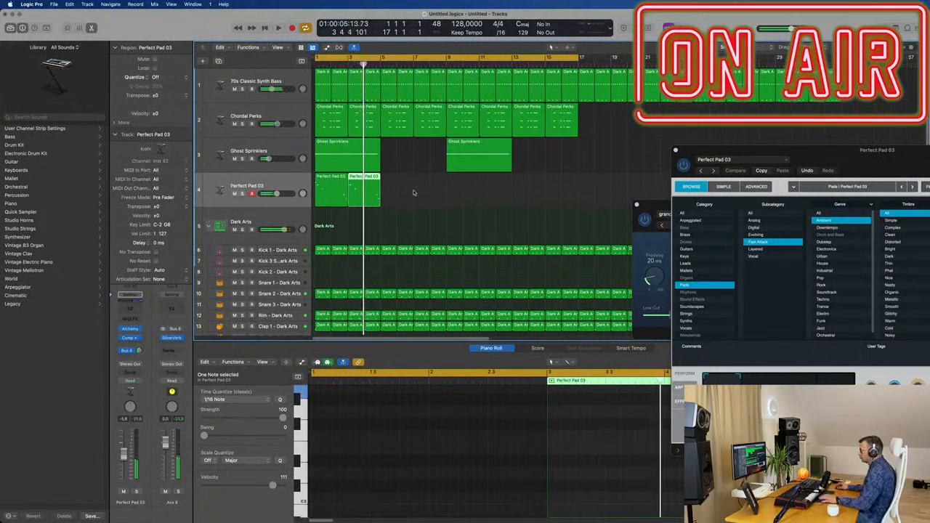
pyautogui.press('space')
pyautogui.click(414, 193)
pyautogui.moveTo(342, 211); pyautogui.dragTo(361, 191)
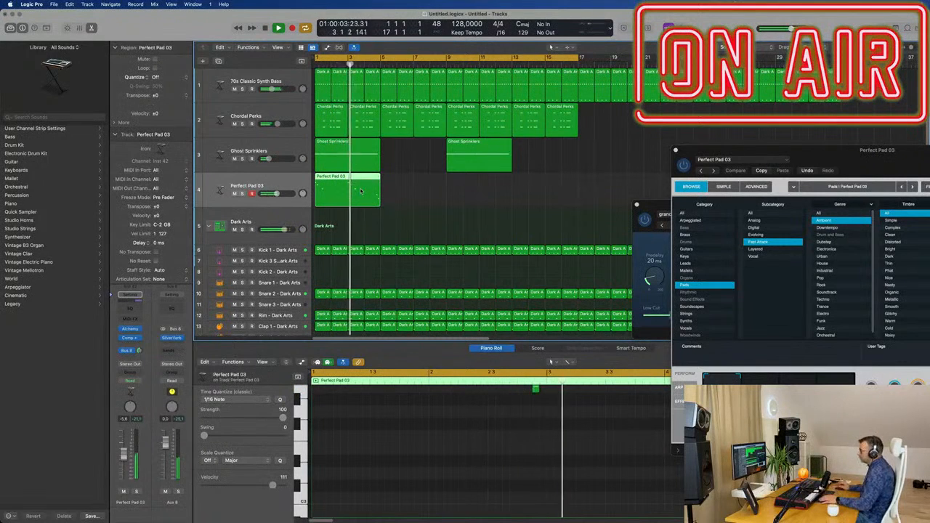
# Step: Play the joined pad region from the start and examine the notes of both phrases in the Piano Roll
pyautogui.scroll(5, 571, 424)
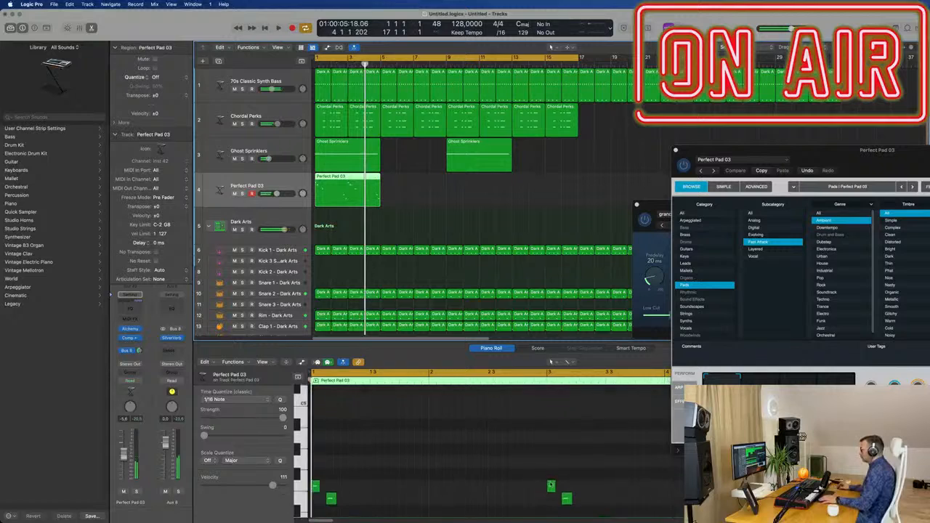
pyautogui.press('Return')
pyautogui.scroll(-3, 552, 481)
pyautogui.scroll(-1, 517, 462)
pyautogui.scroll(-3, 526, 457)
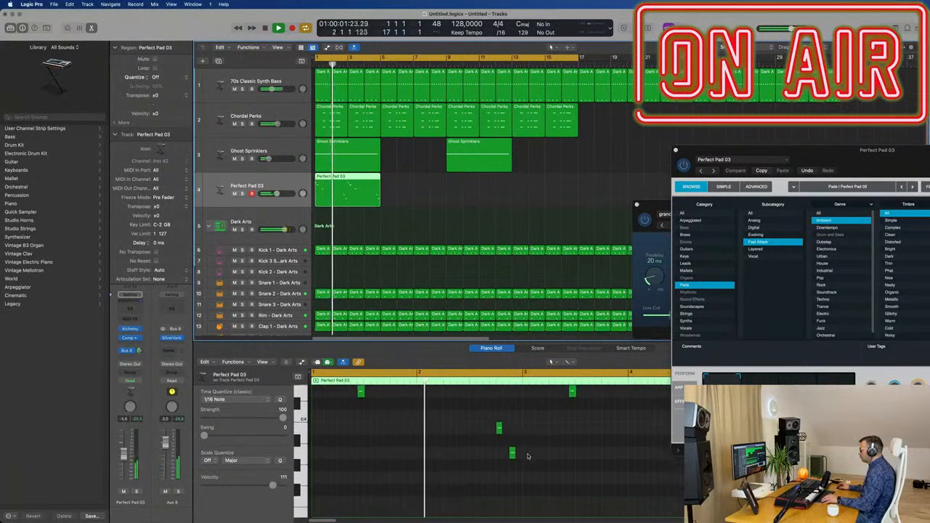
pyautogui.scroll(2, 536, 457)
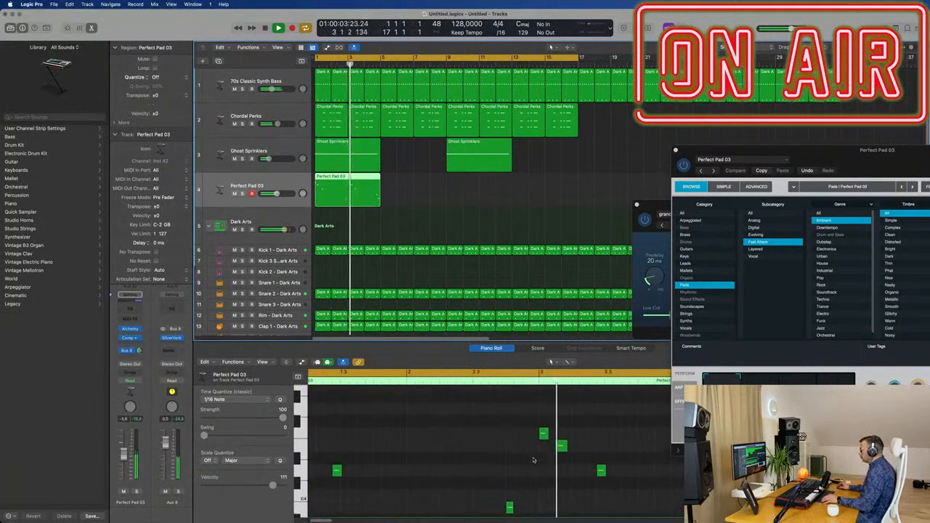
pyautogui.scroll(2, 535, 458)
pyautogui.hscroll(-1, 536, 458)
pyautogui.press('space')
pyautogui.press('space')
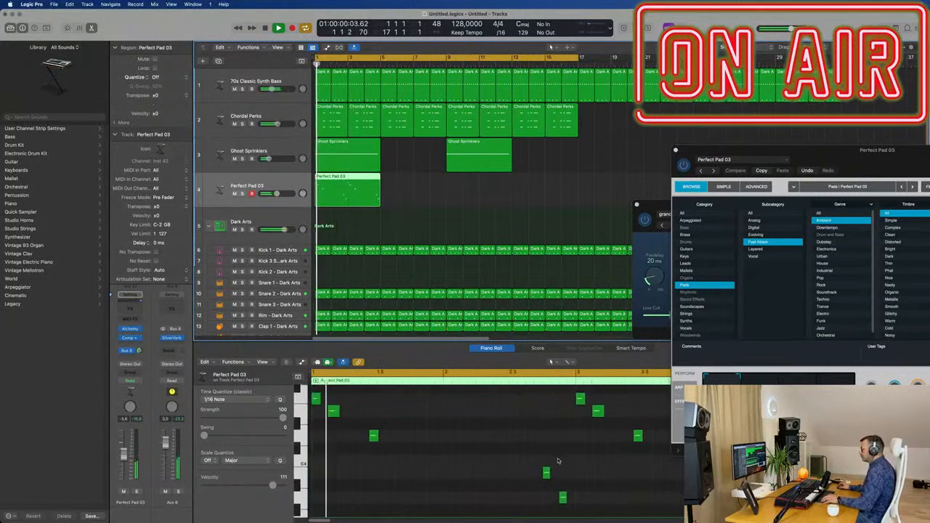
pyautogui.scroll(-1, 556, 461)
pyautogui.scroll(-2, 570, 470)
pyautogui.scroll(1, 570, 469)
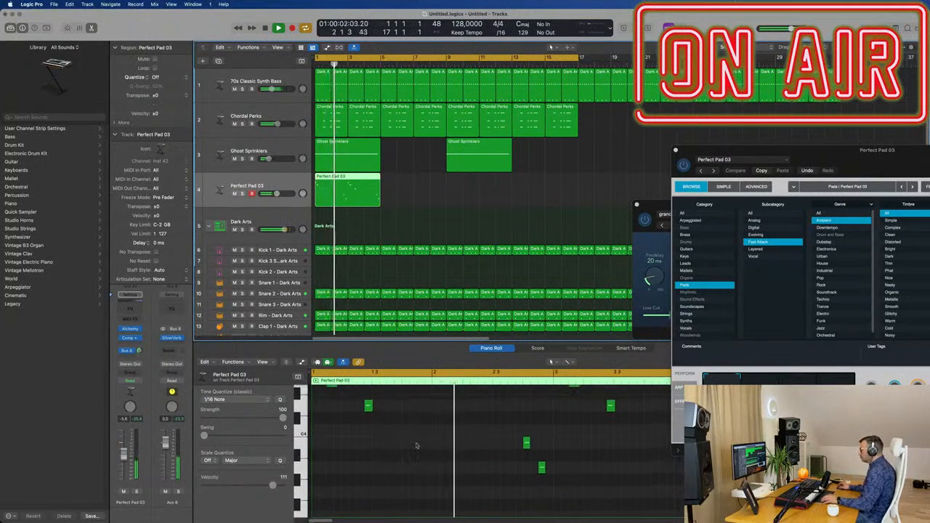
pyautogui.press('space')
pyautogui.press('space')
# Step: Shift the third pad note of the first phrase one sixteenth later, onto beat 3 of bar 1
pyautogui.moveTo(402, 405); pyautogui.dragTo(347, 411)
pyautogui.press('space')
pyautogui.press('space')
pyautogui.hotkey('alt', 'Right')
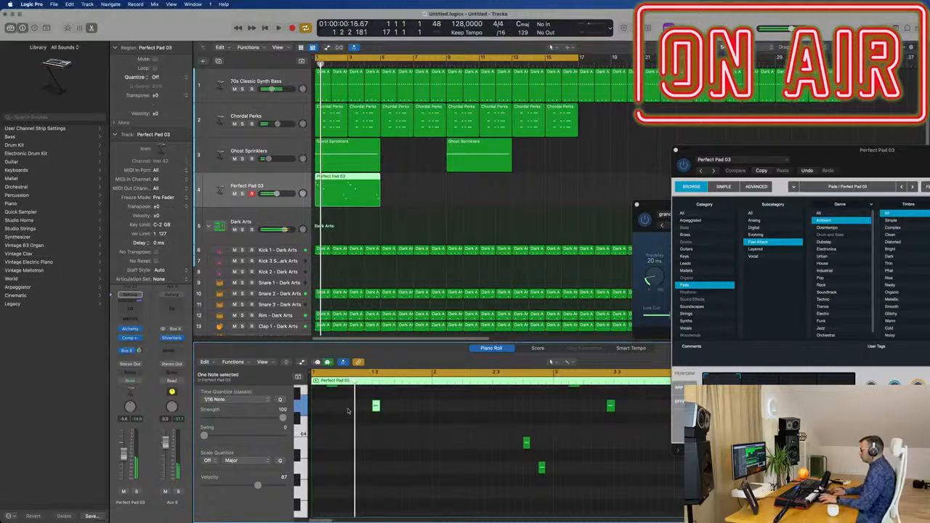
pyautogui.press('space')
pyautogui.press('space')
pyautogui.scroll(2, 354, 424)
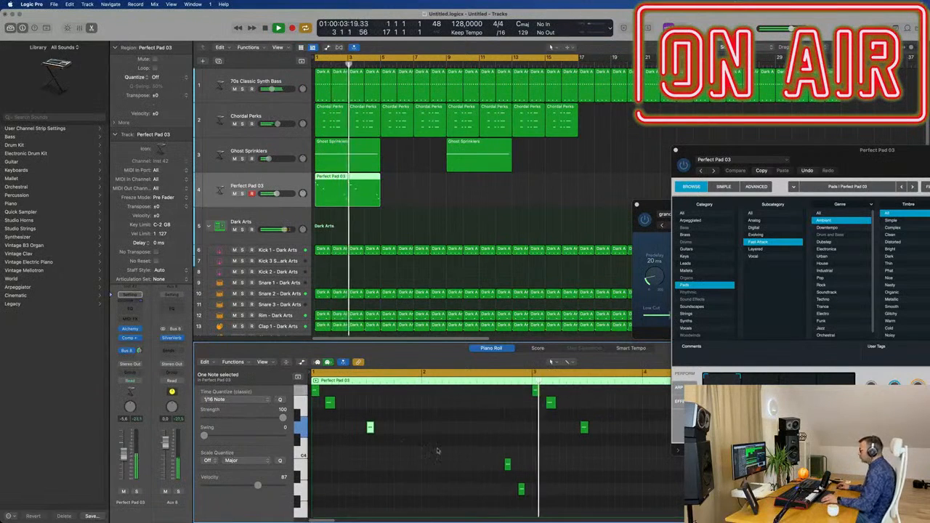
# Step: Shift the matching third note of the second phrase one sixteenth later, onto beat 3 of bar 3
pyautogui.hotkey('alt', 'Right')
pyautogui.press('space')
pyautogui.press('space')
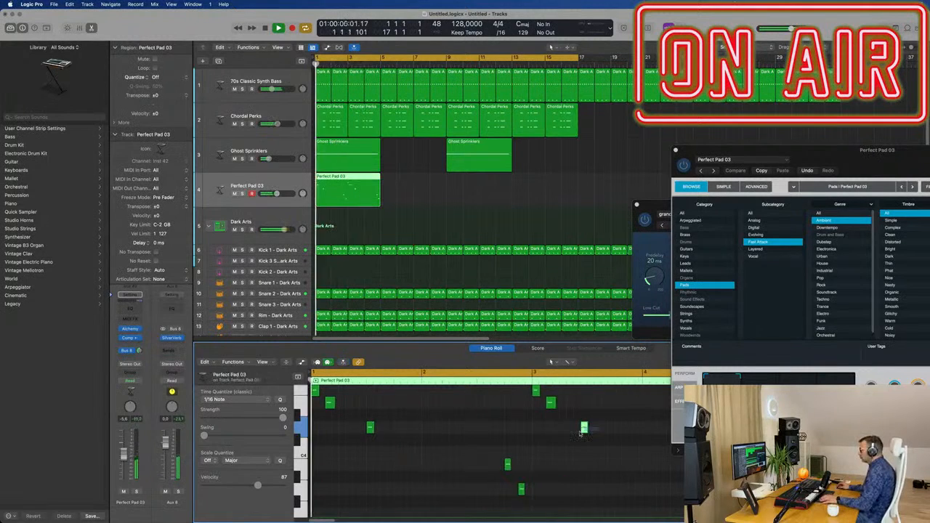
pyautogui.scroll(-2, 542, 438)
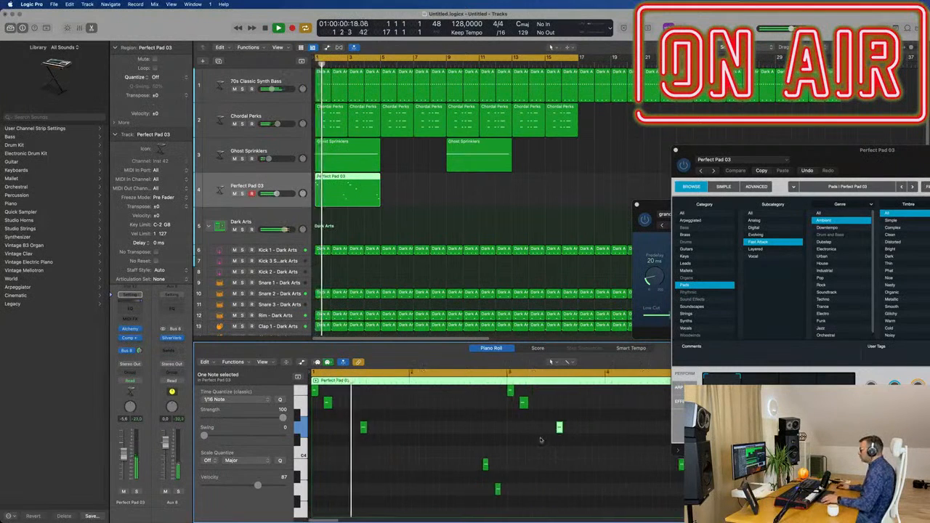
pyautogui.scroll(-1, 534, 446)
pyautogui.scroll(-2, 536, 454)
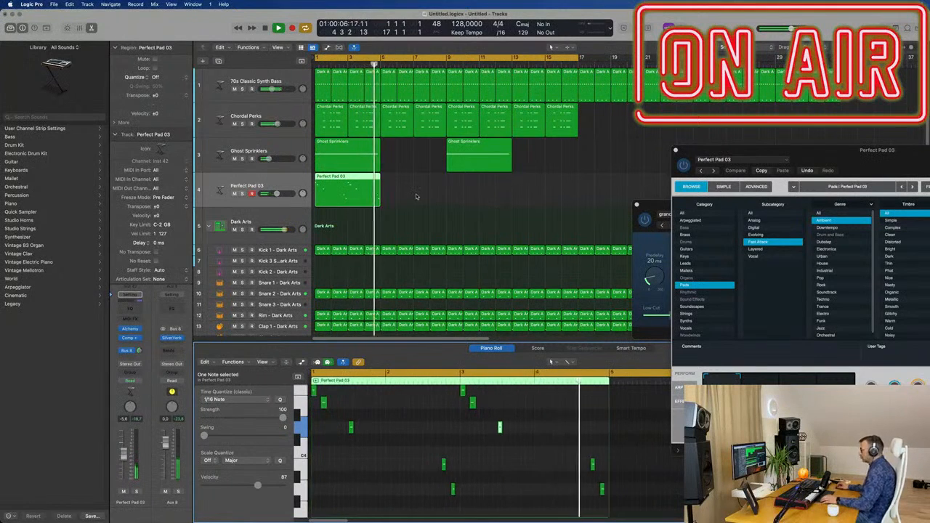
# Step: Repeat the four-bar pad region three times so the melody fills all sixteen bars
pyautogui.moveTo(410, 193); pyautogui.dragTo(371, 200)
pyautogui.press('Return')
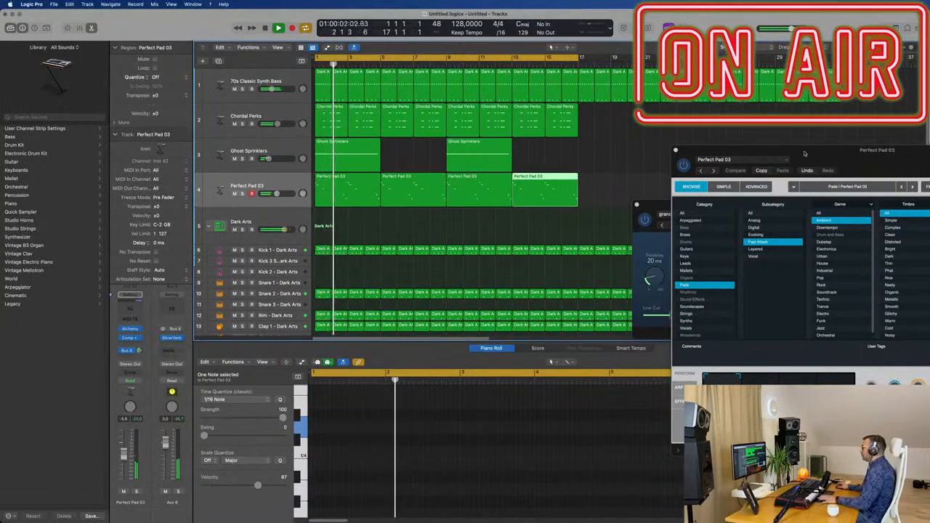
# Step: Bring the Alchemy window fully into view and audition the Bold, Warm and Pulsing variations of Perfect Pad 03
pyautogui.moveTo(805, 153); pyautogui.dragTo(500, 159)
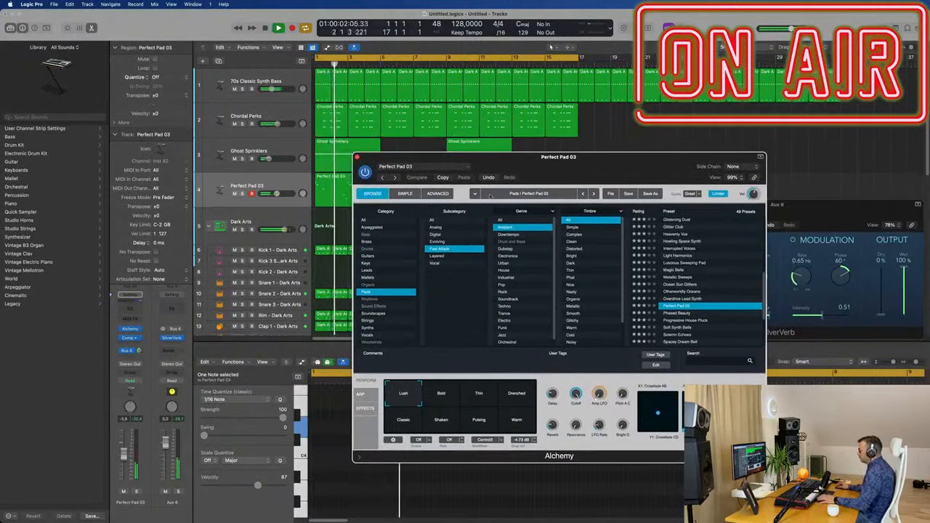
pyautogui.click(439, 393)
pyautogui.moveTo(521, 193); pyautogui.dragTo(546, 190)
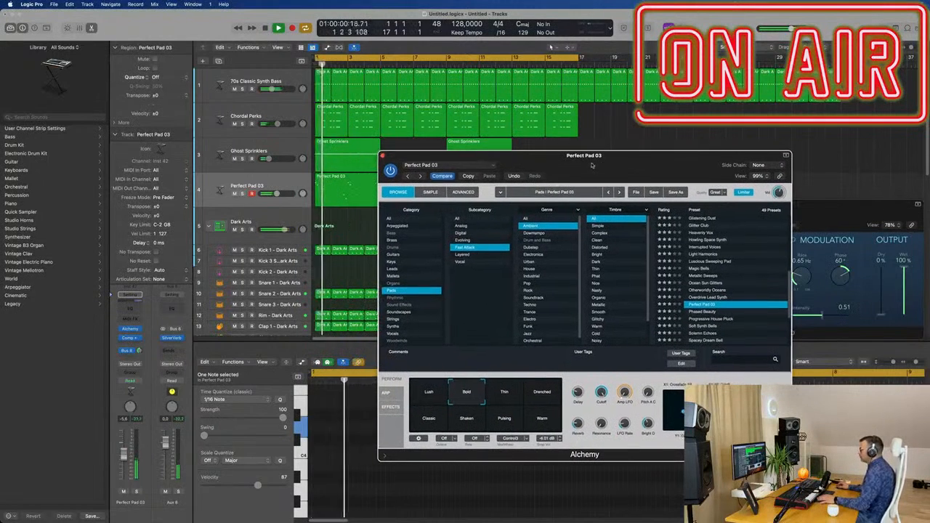
pyautogui.click(542, 418)
pyautogui.click(510, 422)
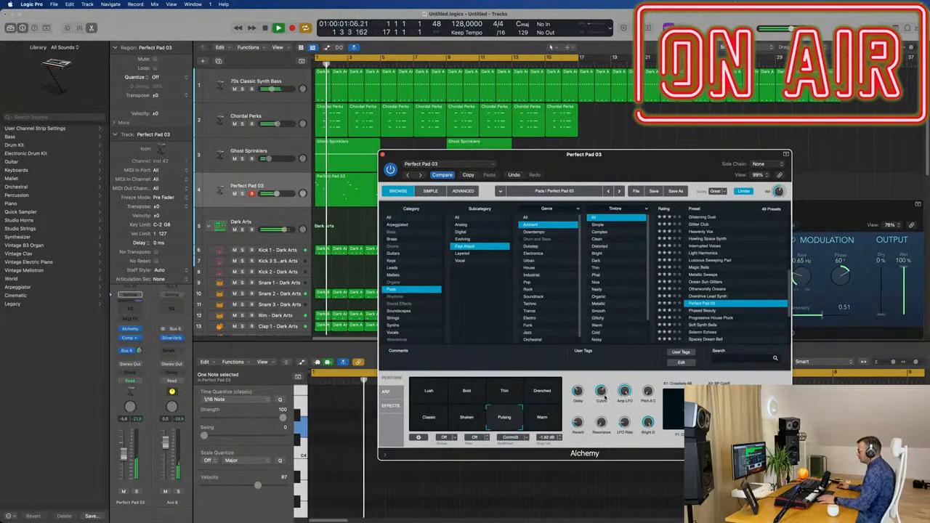
# Step: Try the Progressive House Pluck preset with its Grooving, Octave Groove and High Pattern variations, adjusting the track volume to suit
pyautogui.click(727, 318)
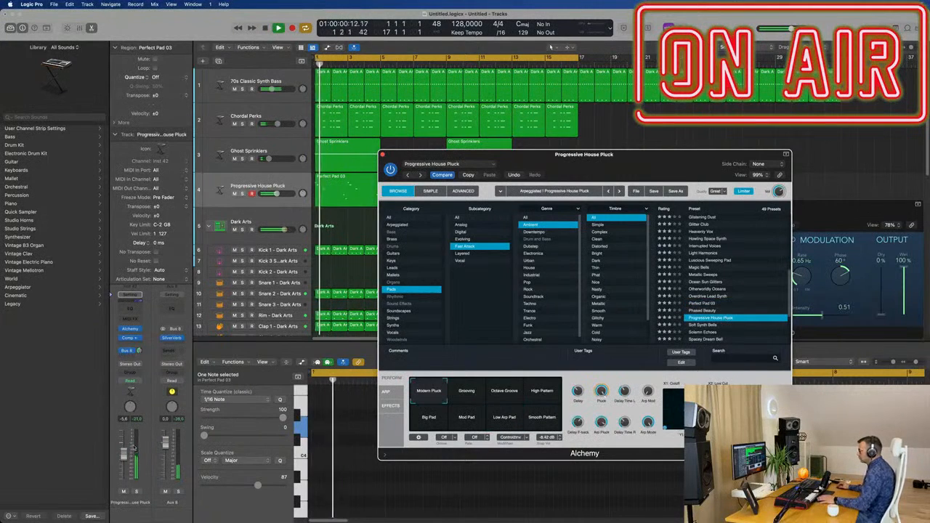
pyautogui.moveTo(124, 448); pyautogui.dragTo(123, 446)
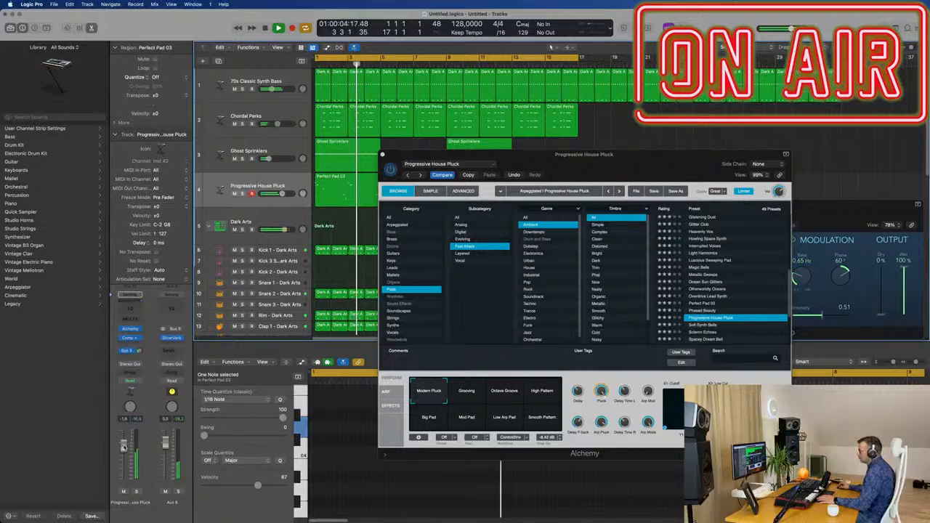
pyautogui.click(472, 390)
pyautogui.click(504, 392)
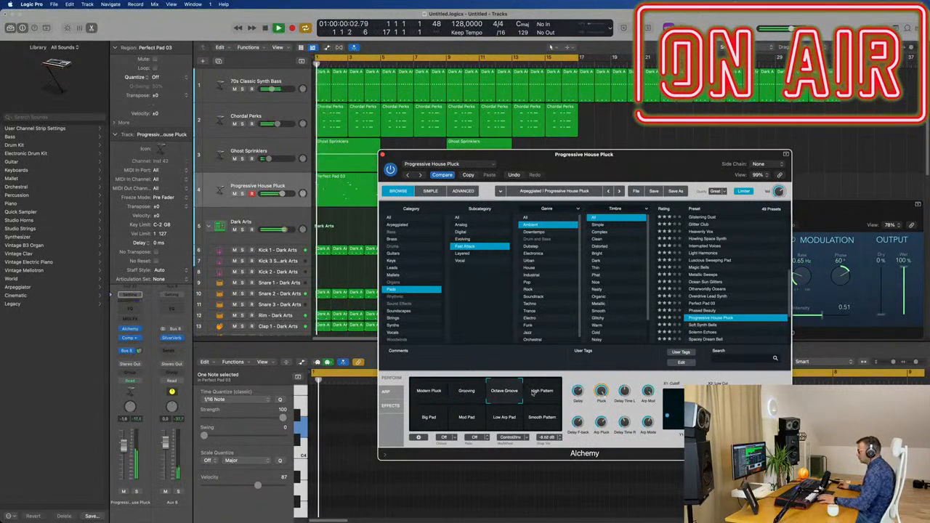
pyautogui.click(538, 392)
pyautogui.click(507, 393)
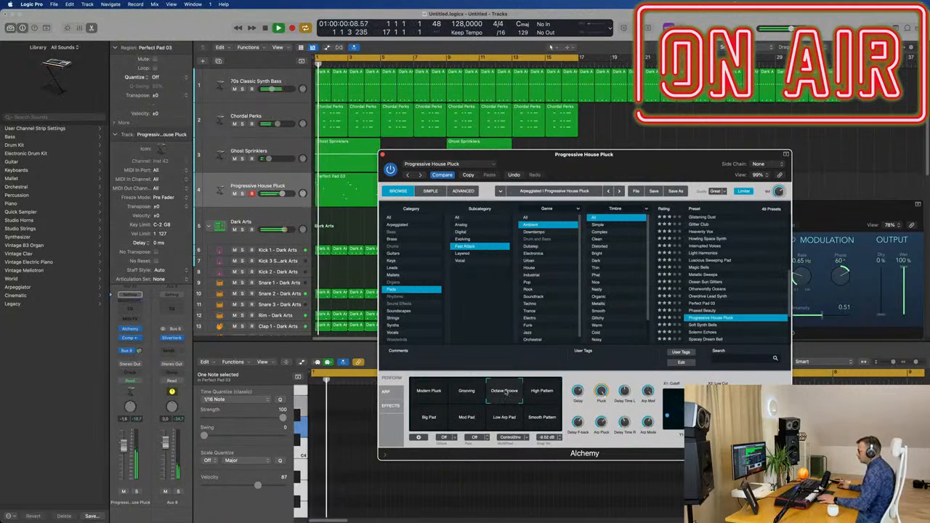
pyautogui.moveTo(124, 447); pyautogui.dragTo(124, 454)
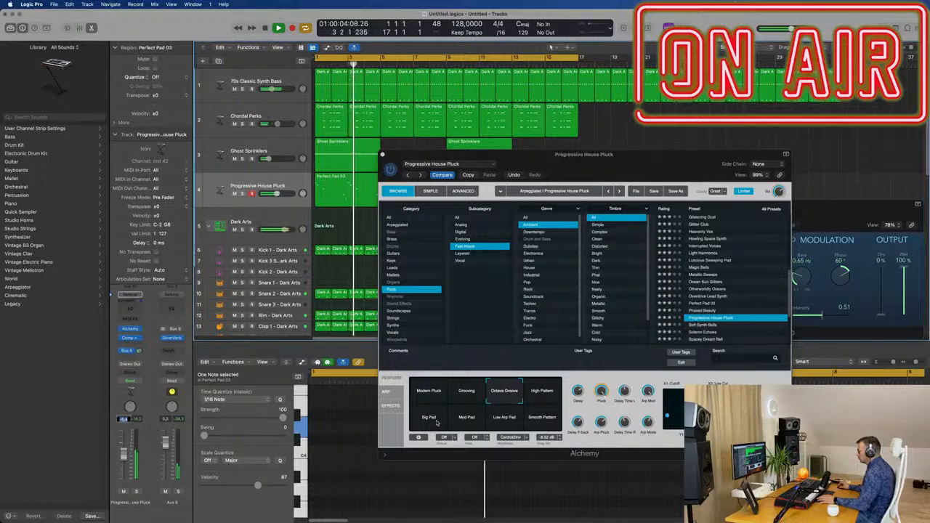
# Step: Audition the pluck's Smooth Pattern, Low Arp Pad, Mod Pad, Big Pad, High Pattern, Octave Groove and Grooving variations
pyautogui.click(550, 419)
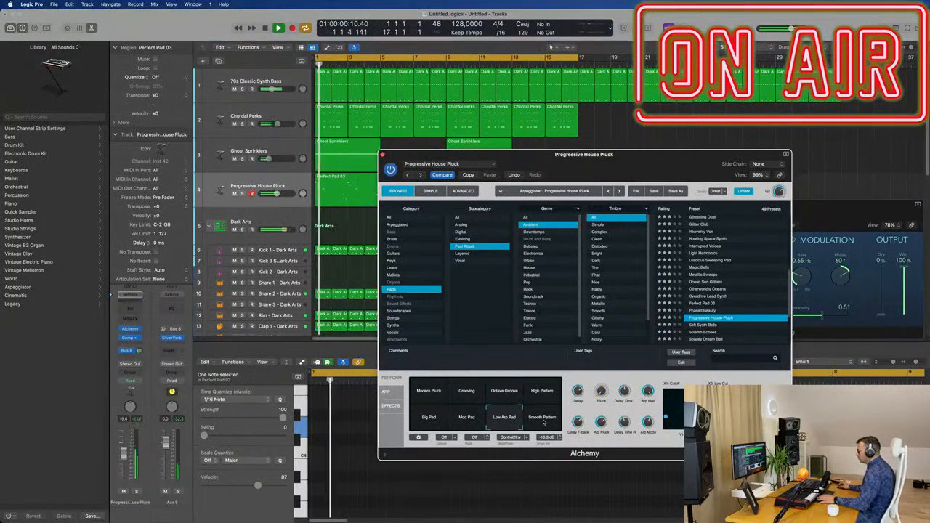
pyautogui.click(504, 419)
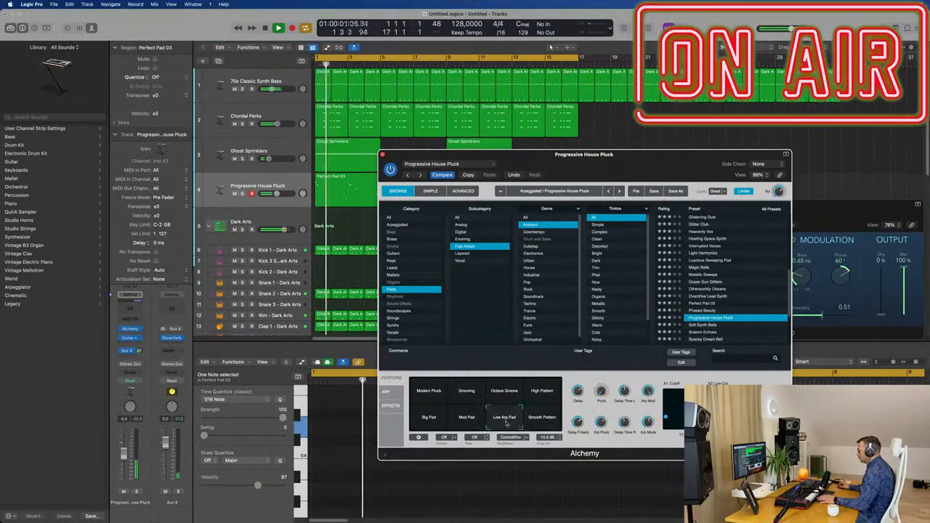
pyautogui.press('space')
pyautogui.click(466, 422)
pyautogui.click(428, 419)
pyautogui.click(535, 392)
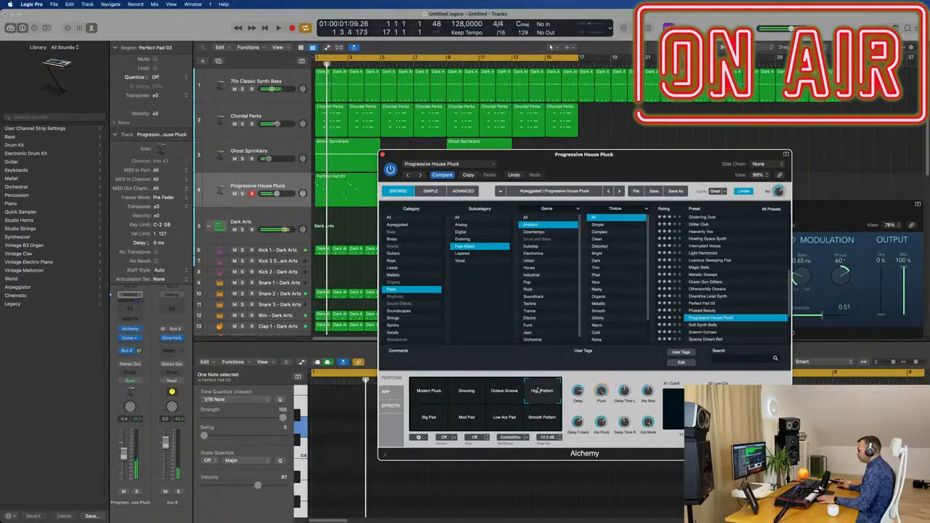
pyautogui.press('space')
pyautogui.press('space')
pyautogui.click(513, 392)
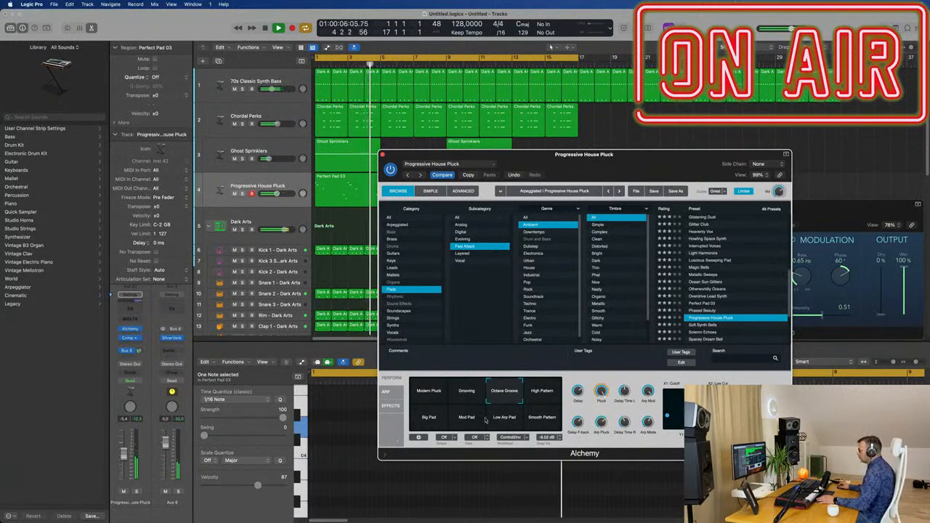
pyautogui.click(472, 396)
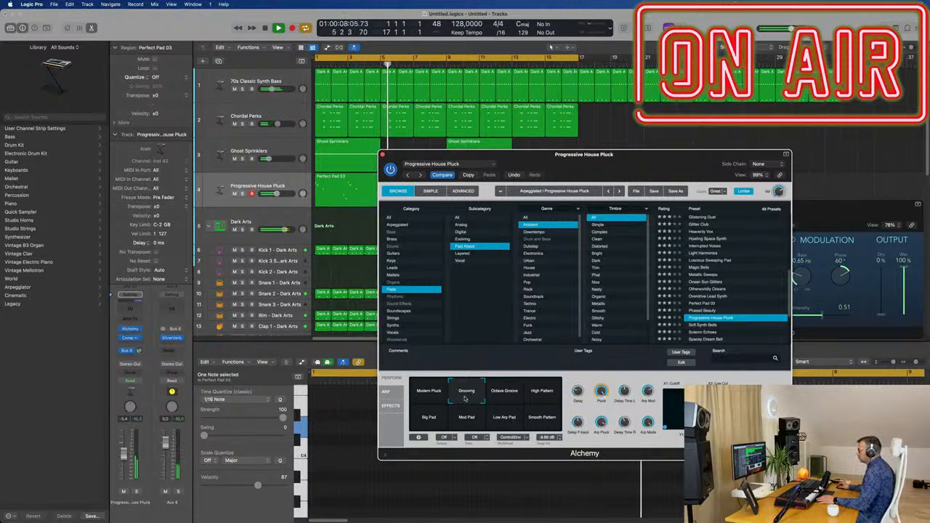
# Step: Load the Soft Synth Bells preset on the melody track and lower the track's volume slightly
pyautogui.scroll(-2, 695, 289)
pyautogui.click(703, 293)
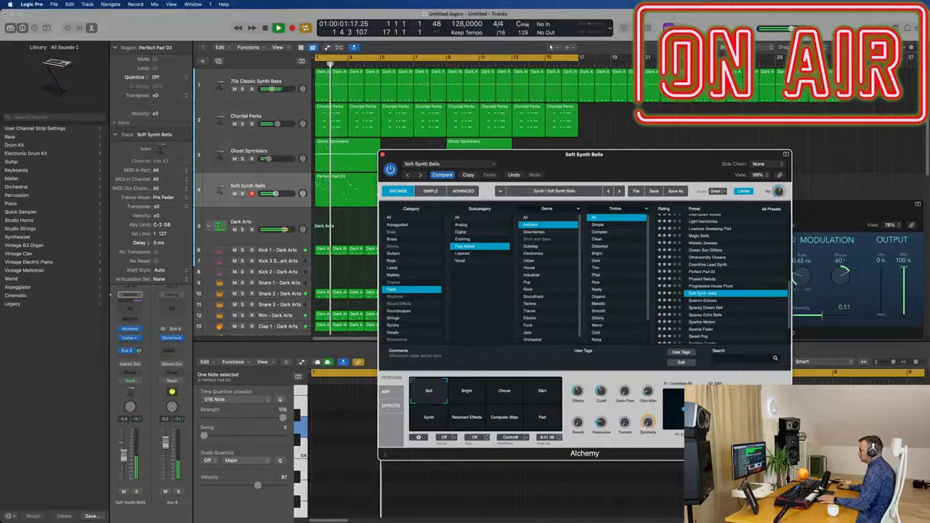
pyautogui.moveTo(124, 453); pyautogui.dragTo(124, 457)
# Step: Audition the Spacey Dream Bell, Special Fader and Synth Voice presets on the melody track
pyautogui.click(716, 308)
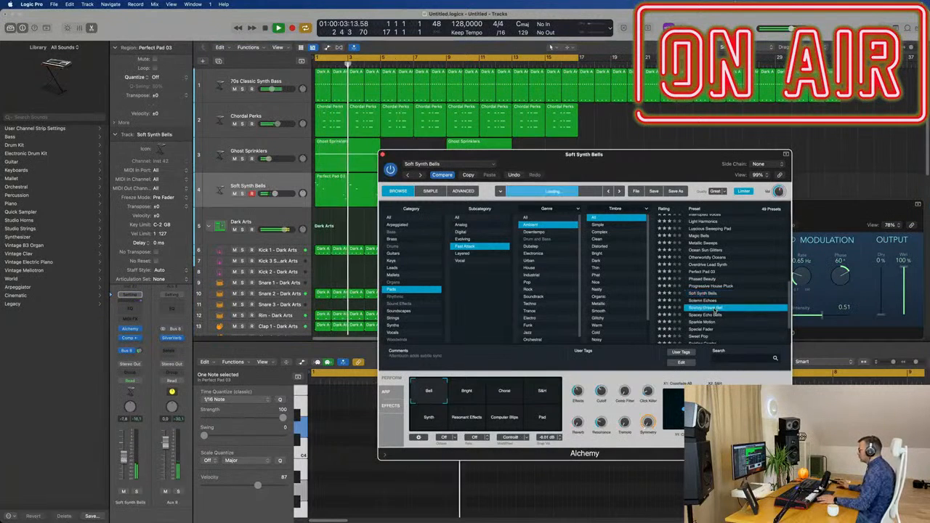
pyautogui.scroll(-2, 733, 299)
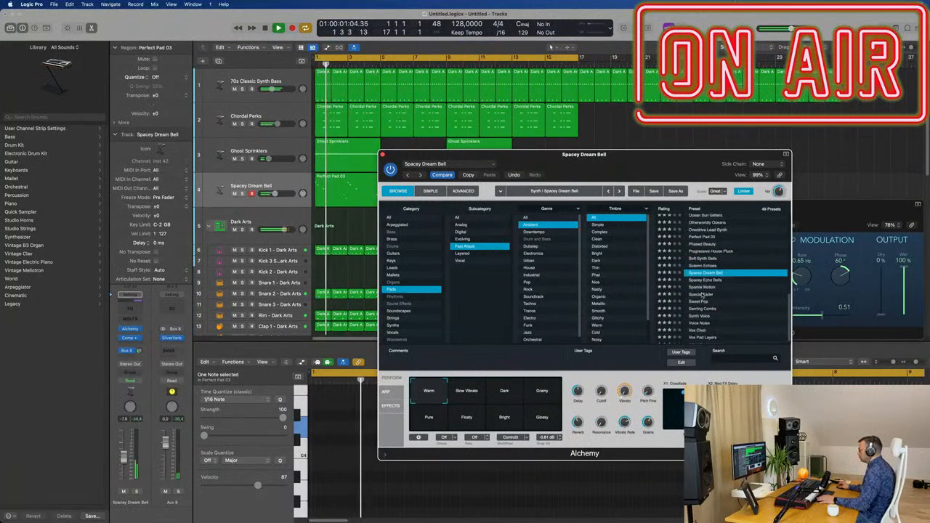
pyautogui.click(710, 293)
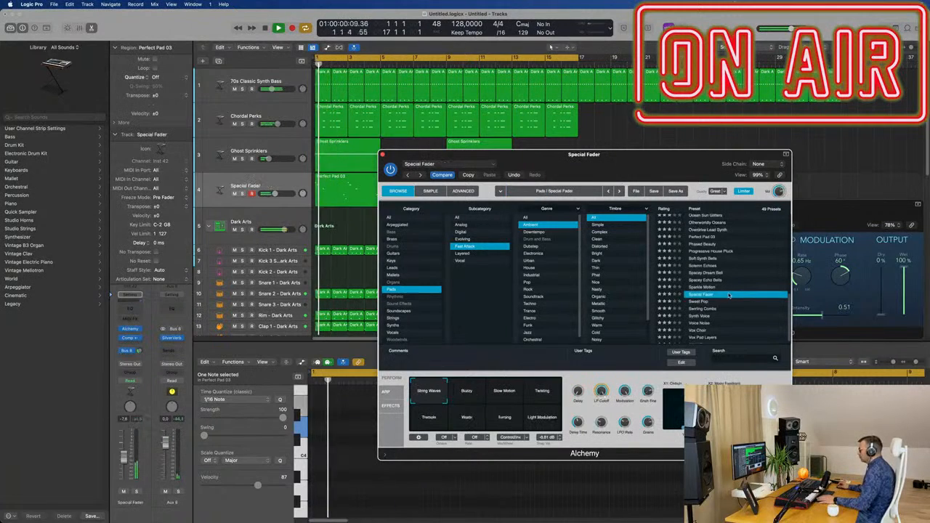
pyautogui.scroll(-1, 704, 305)
pyautogui.click(703, 310)
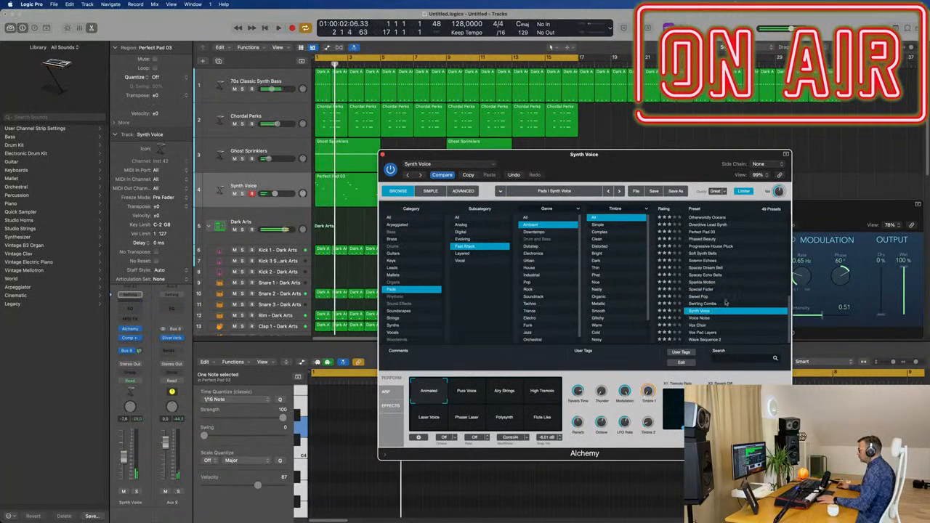
# Step: Load the Blue Air preset from the start of the Alchemy preset list
pyautogui.scroll(8, 729, 302)
pyautogui.scroll(2, 729, 302)
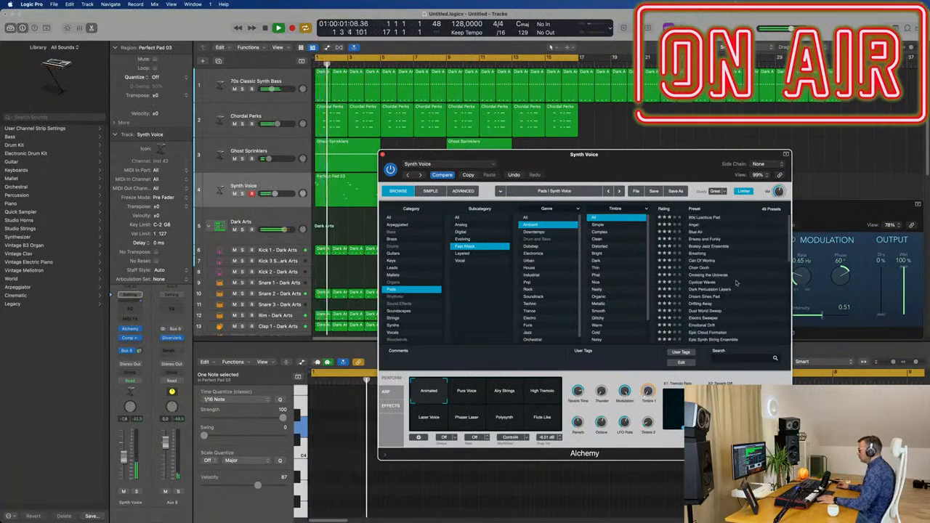
pyautogui.click(695, 231)
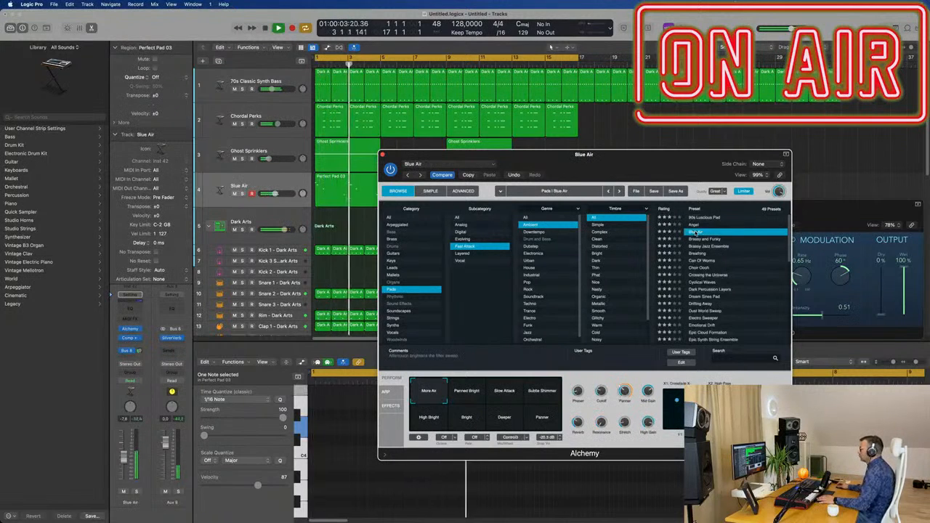
# Step: Audition the Breathing, Crossing the Universe and Electro Sweeper presets for the pad on track 4
pyautogui.click(704, 253)
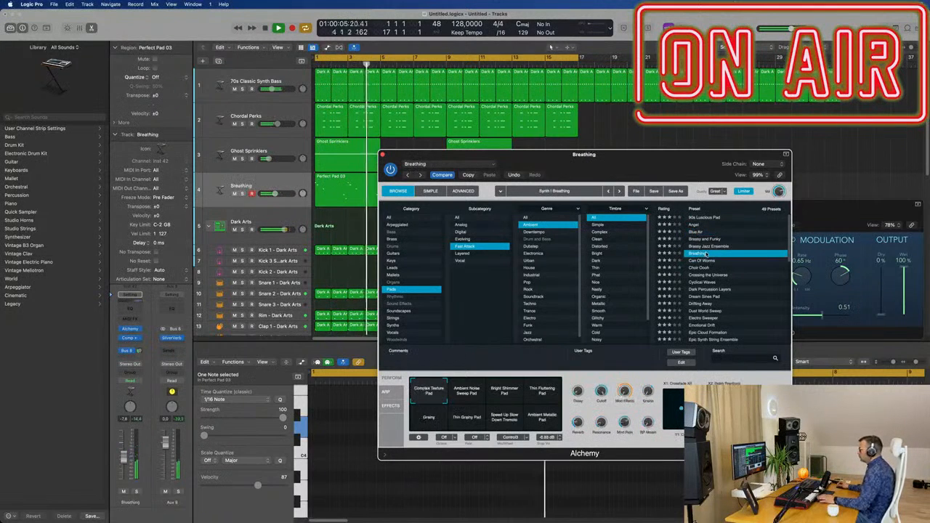
pyautogui.scroll(-3, 749, 255)
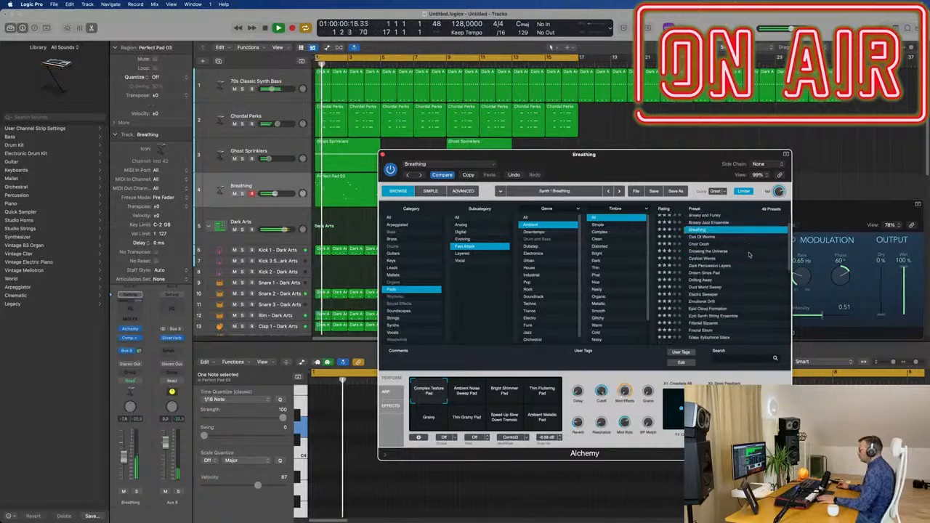
pyautogui.click(706, 252)
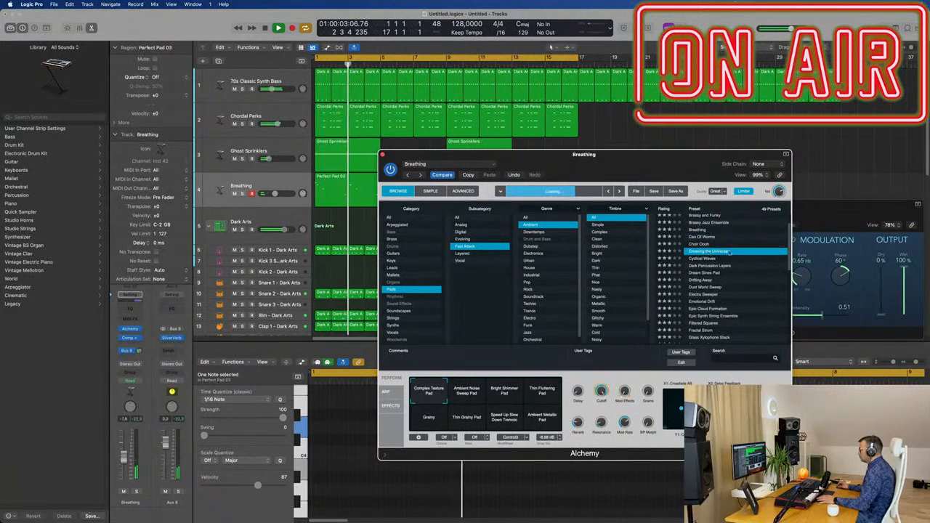
pyautogui.scroll(-2, 751, 262)
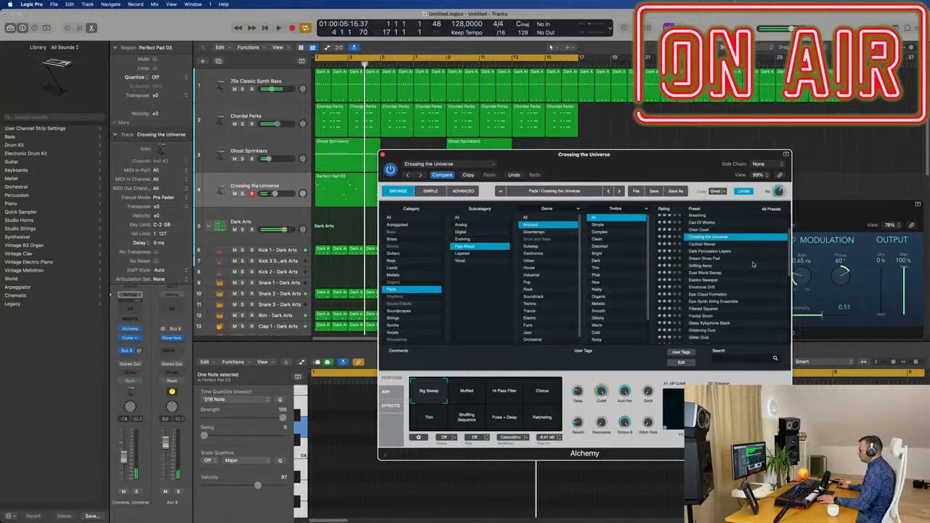
pyautogui.scroll(-3, 752, 265)
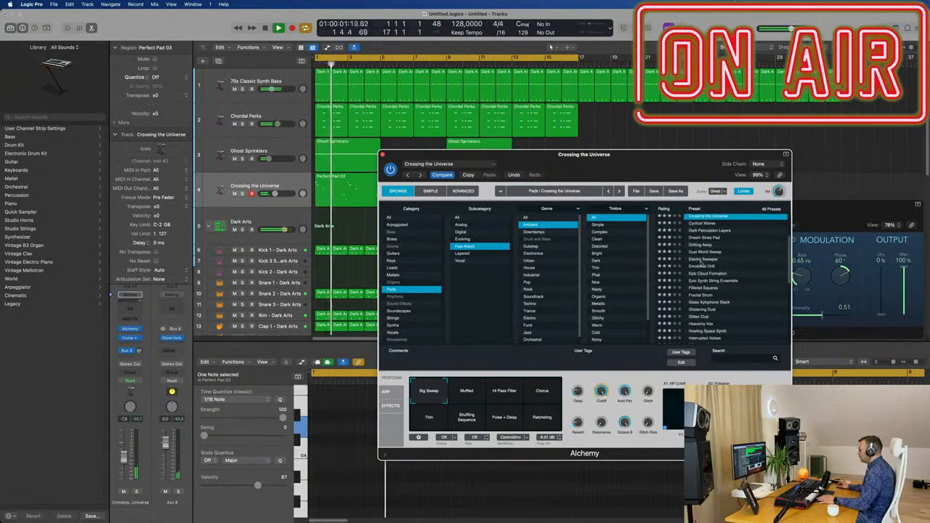
pyautogui.click(701, 260)
pyautogui.scroll(-5, 719, 272)
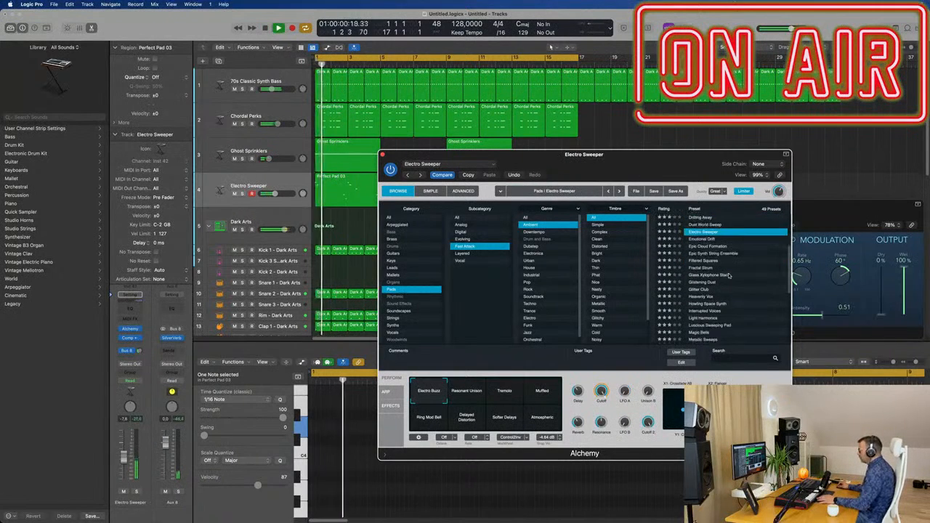
# Step: Audition the Resonant Unison, Tremolo, Muffled and Ring Mod Bell variations of the Electro Sweeper preset
pyautogui.click(479, 391)
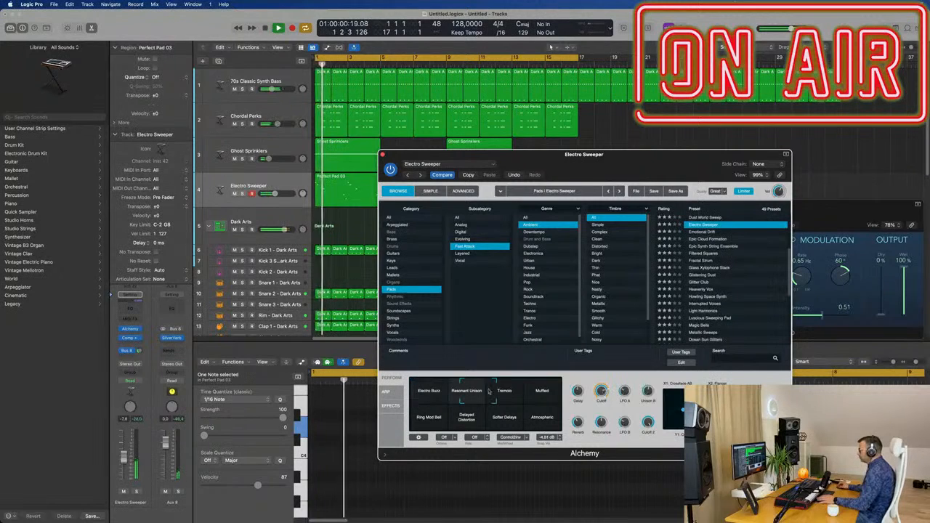
pyautogui.click(513, 393)
pyautogui.click(552, 391)
pyautogui.click(429, 417)
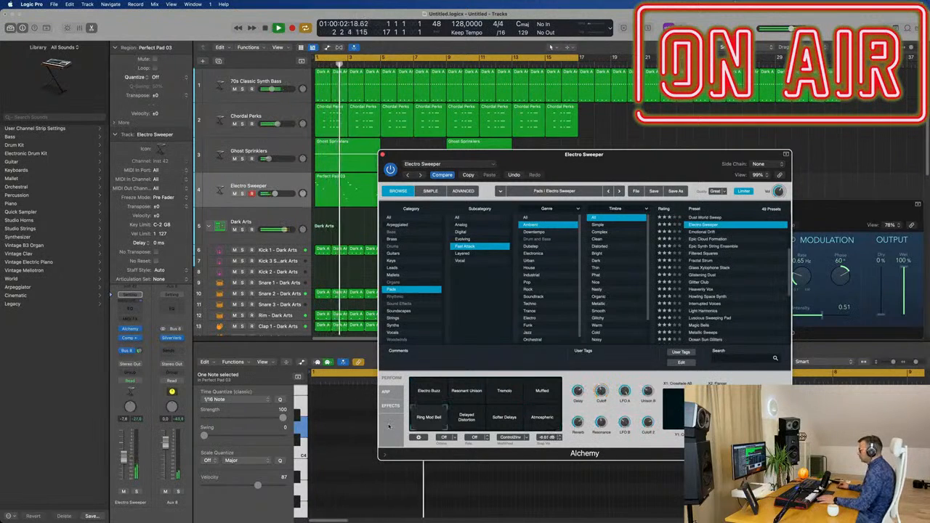
# Step: Load the Perfect Pad 03 preset for the pad track and move the synth window up, away from the track headers
pyautogui.scroll(-6, 727, 267)
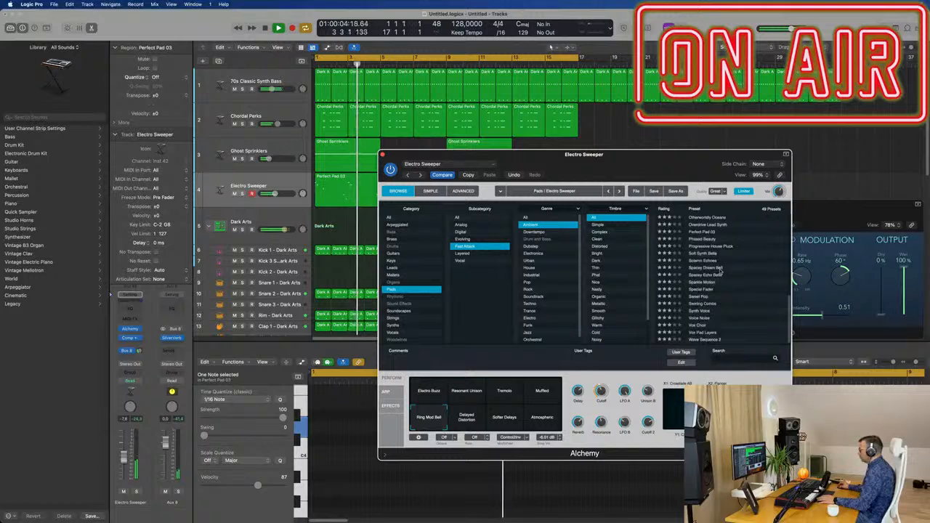
pyautogui.scroll(5, 721, 272)
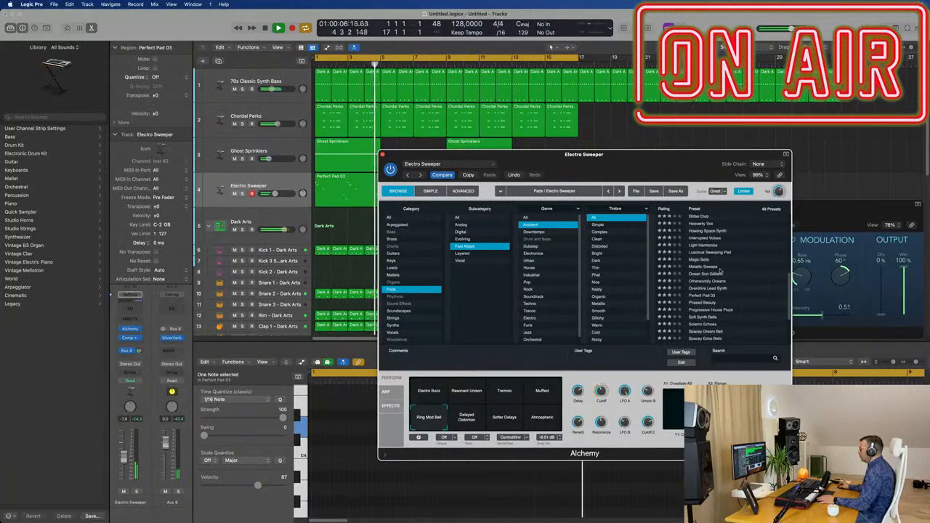
pyautogui.scroll(-2, 720, 270)
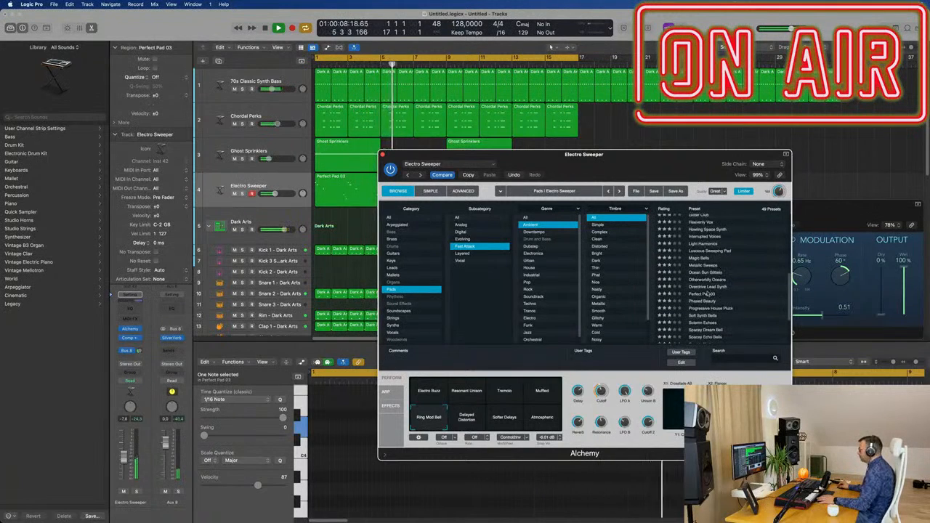
pyautogui.click(710, 292)
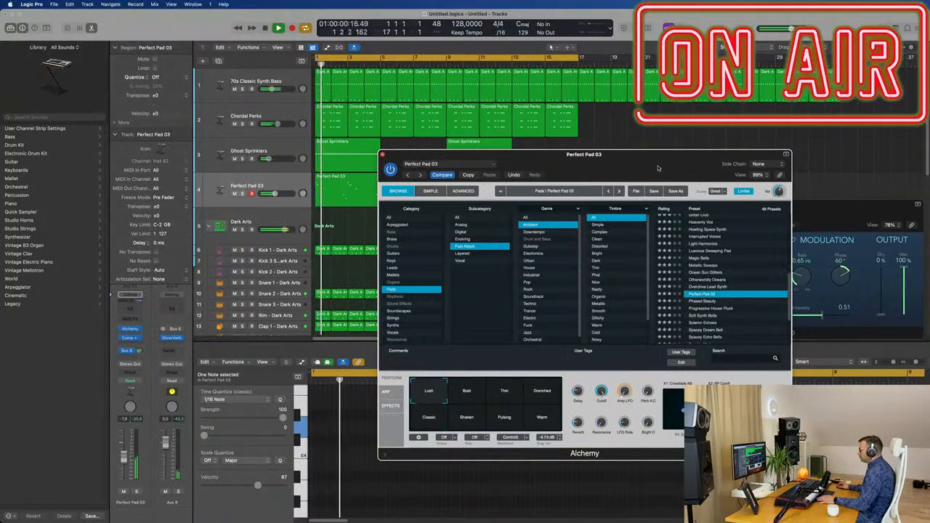
pyautogui.moveTo(635, 167); pyautogui.dragTo(657, 151)
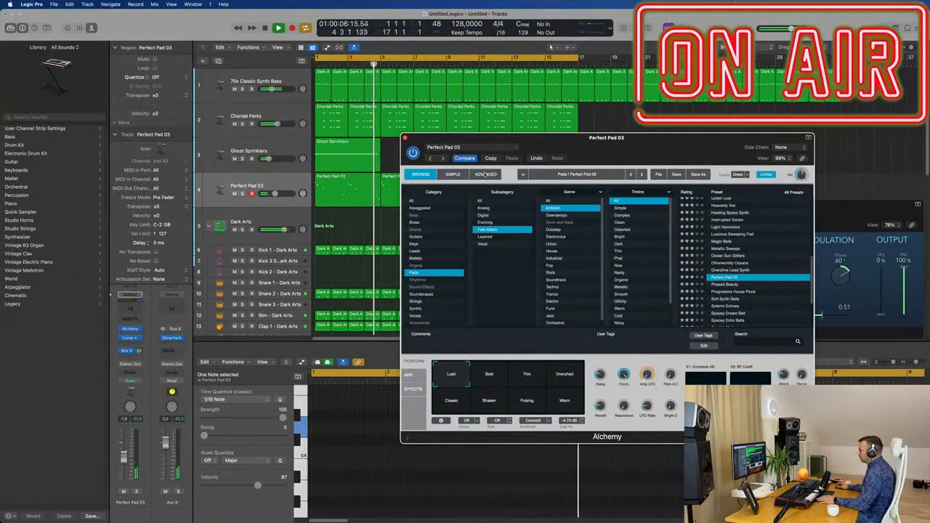
# Step: In the synth's advanced view, try Saw - Vintage 1 as source A's waveform, settling on Saw - DC
pyautogui.click(485, 174)
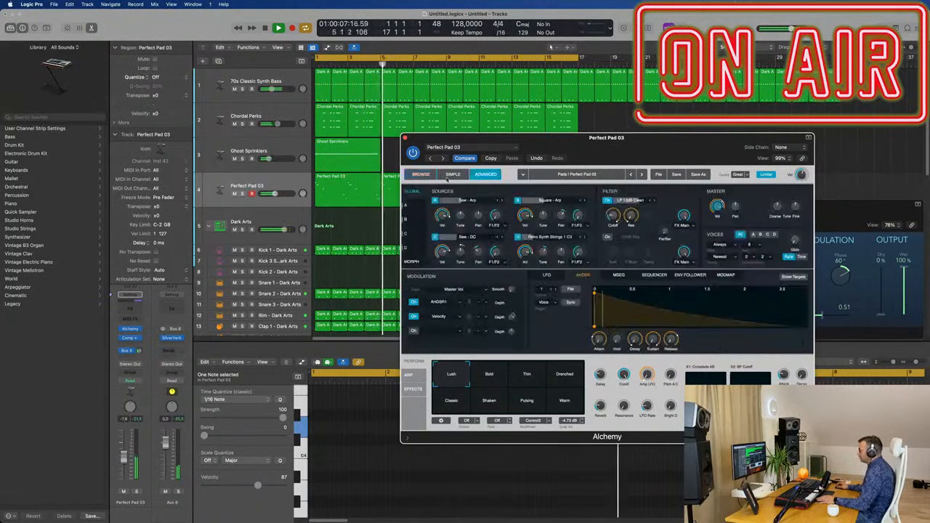
pyautogui.click(483, 203)
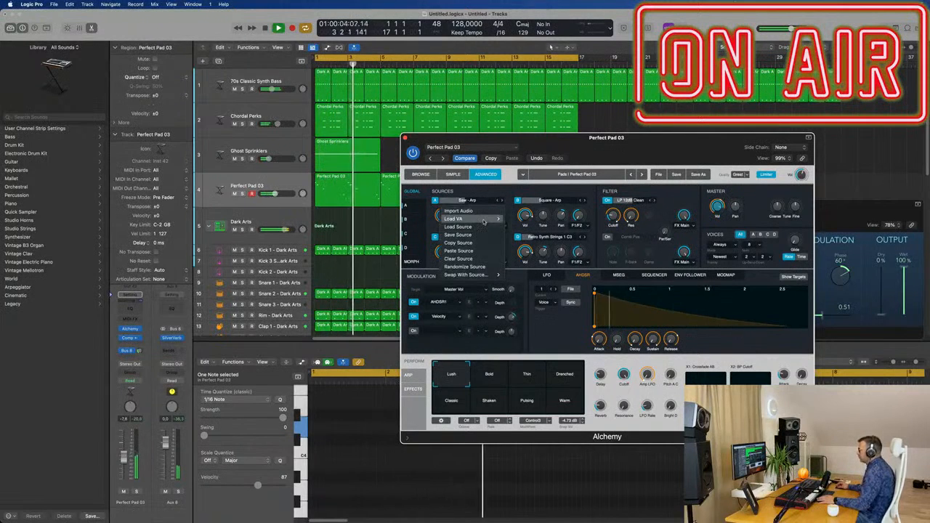
pyautogui.moveTo(483, 220)
pyautogui.moveTo(514, 243)
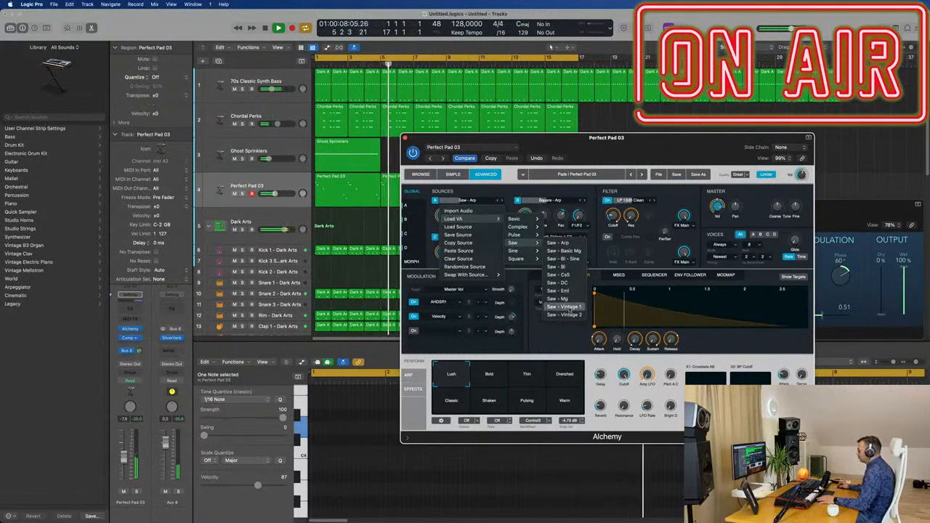
pyautogui.click(564, 307)
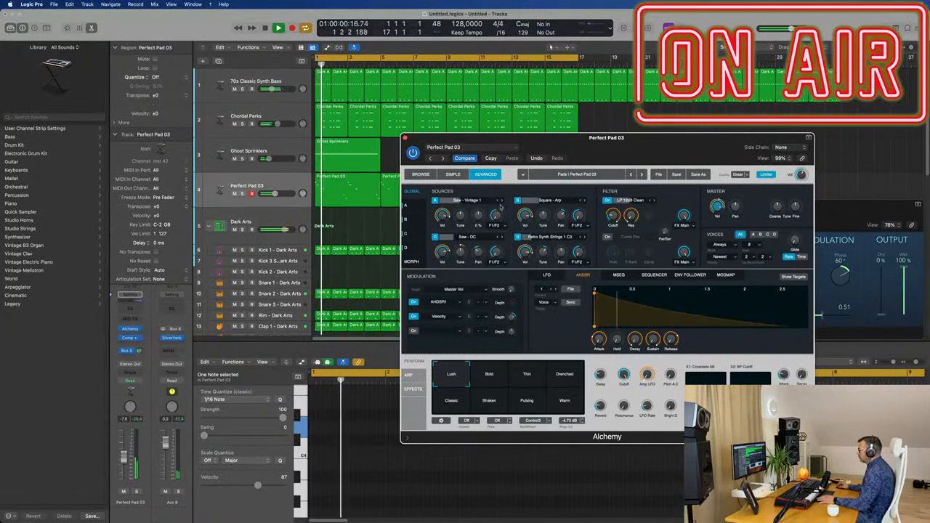
pyautogui.click(498, 201)
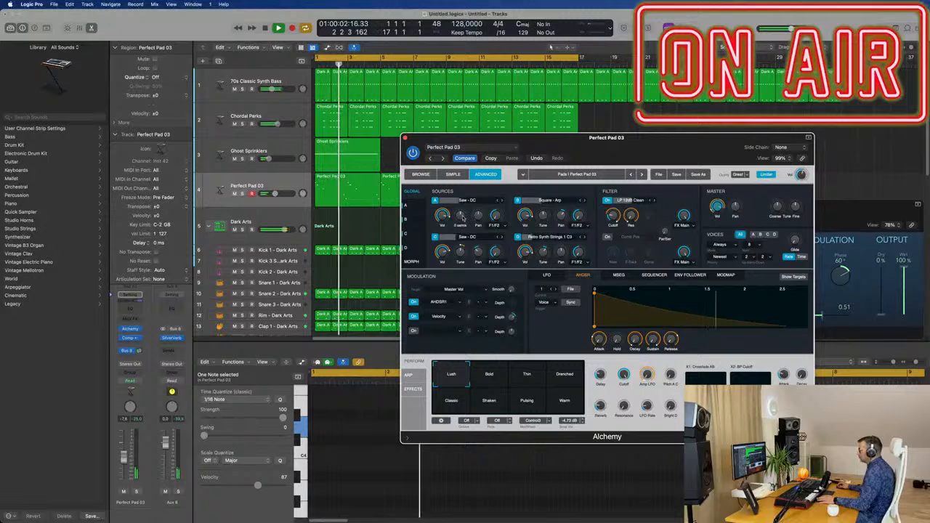
# Step: Adjust source A's tuning by a few cents in both directions while the loop plays
pyautogui.click(460, 214)
pyautogui.scroll(2, 463, 208)
pyautogui.scroll(-1, 462, 210)
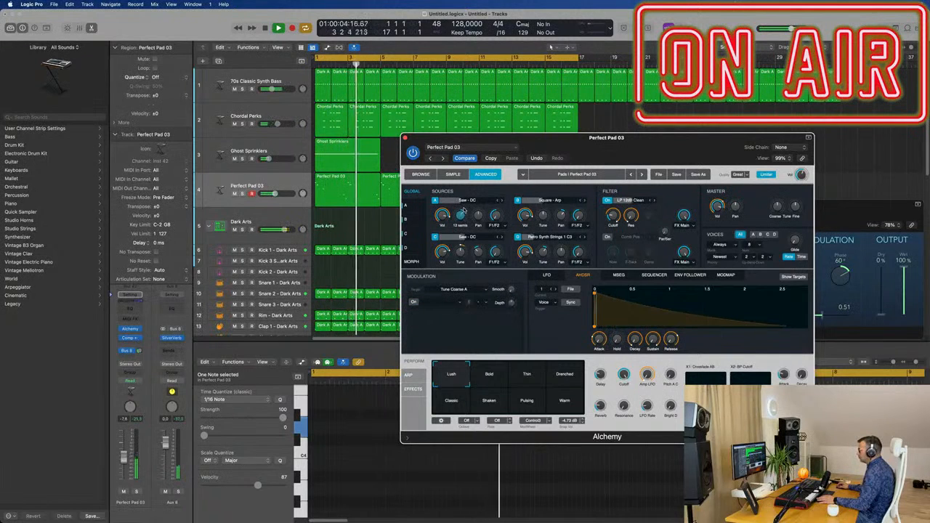
pyautogui.press('Return')
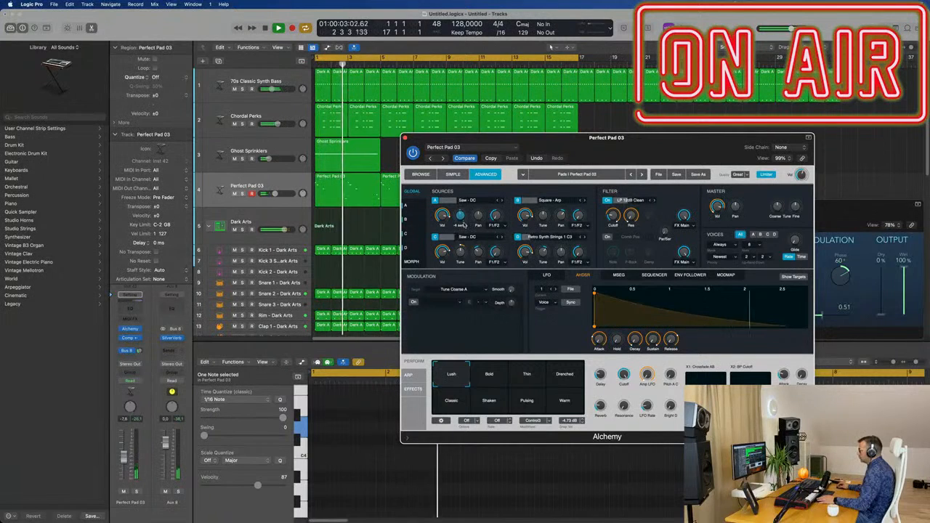
pyautogui.moveTo(464, 223); pyautogui.dragTo(464, 219)
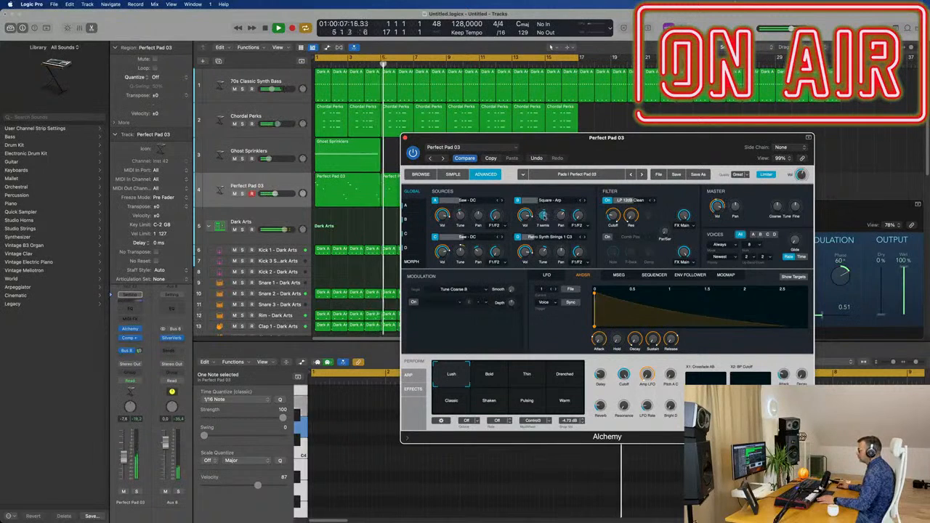
# Step: Reposition the synth window while listening to the pad, return it to the preset browser and close it
pyautogui.moveTo(642, 148)
pyautogui.mouseDown()
pyautogui.moveTo(678, 147)
pyautogui.moveTo(622, 139)
pyautogui.moveTo(643, 137)
pyautogui.mouseUp()
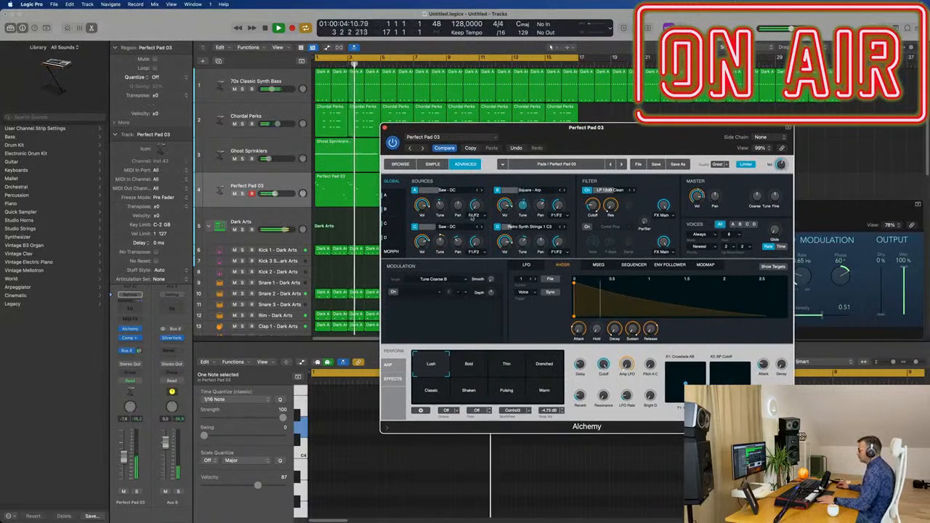
pyautogui.moveTo(523, 215)
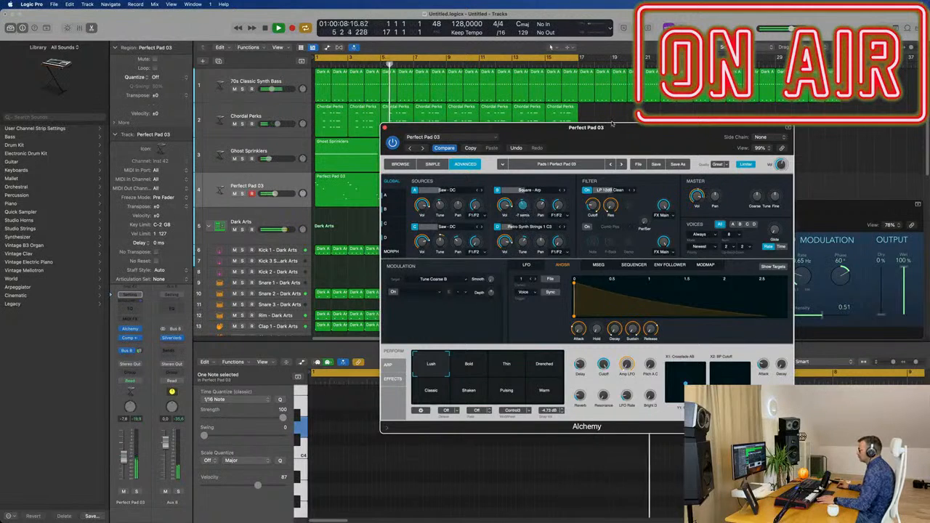
pyautogui.moveTo(605, 133)
pyautogui.mouseDown()
pyautogui.moveTo(648, 124)
pyautogui.moveTo(579, 120)
pyautogui.moveTo(592, 120)
pyautogui.mouseUp()
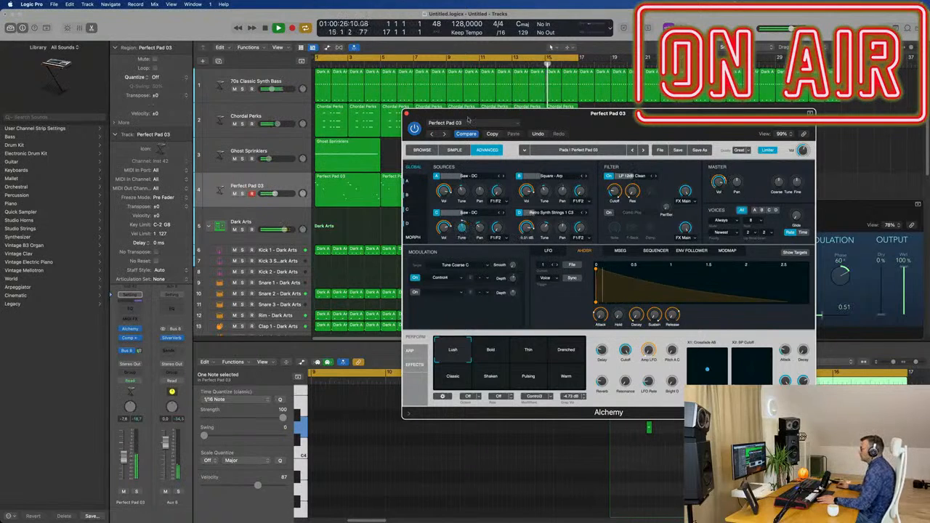
pyautogui.moveTo(469, 121); pyautogui.dragTo(469, 104)
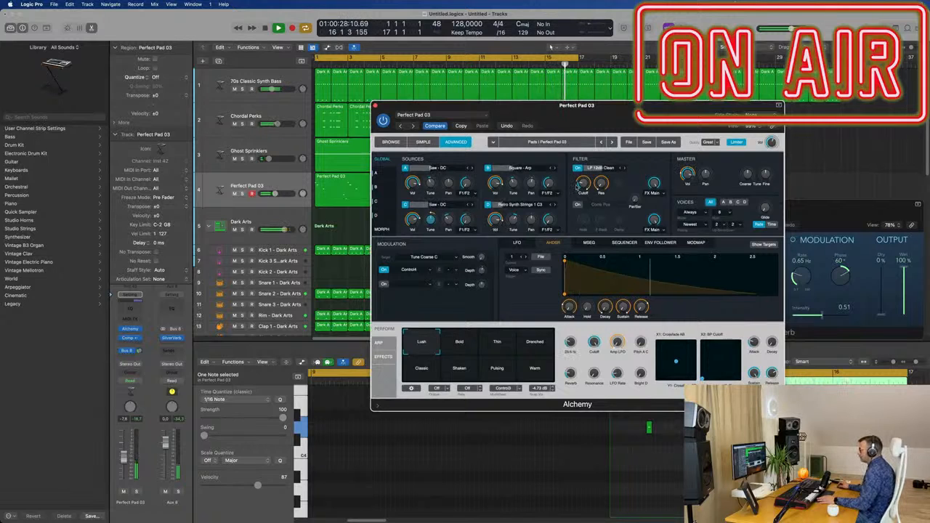
pyautogui.click(390, 142)
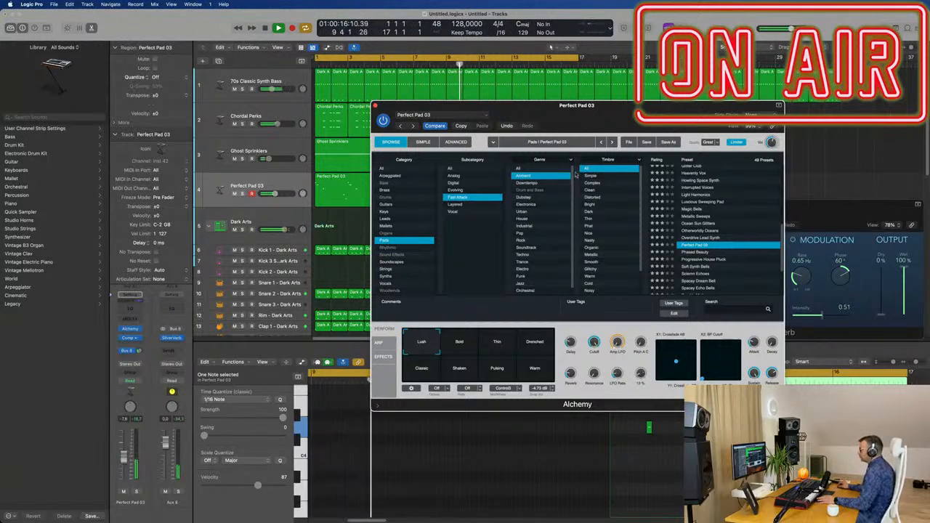
pyautogui.click(376, 107)
# Step: Copy the first-bar region of the Hi-Hat 2 track onto the open hi-hat track at bar 1
pyautogui.press('super+Left')
pyautogui.press('super+Left')
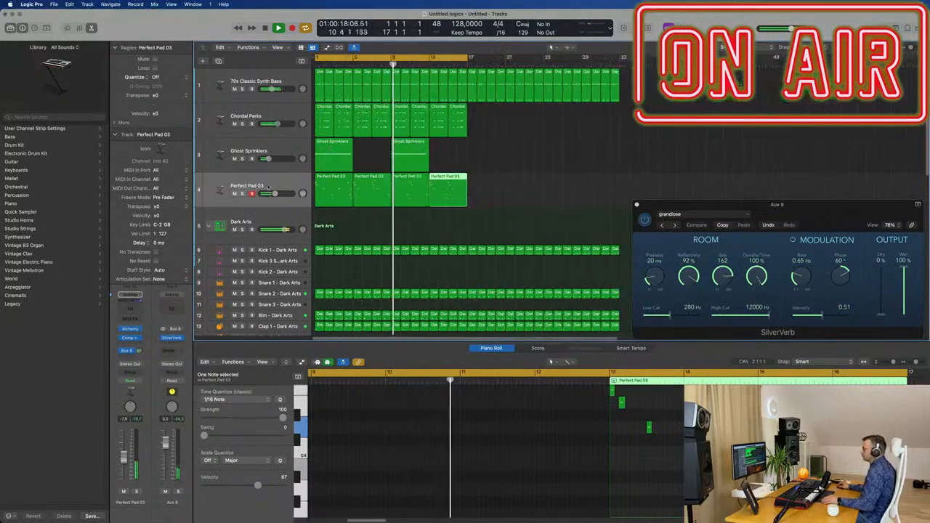
pyautogui.click(267, 183)
pyautogui.click(452, 159)
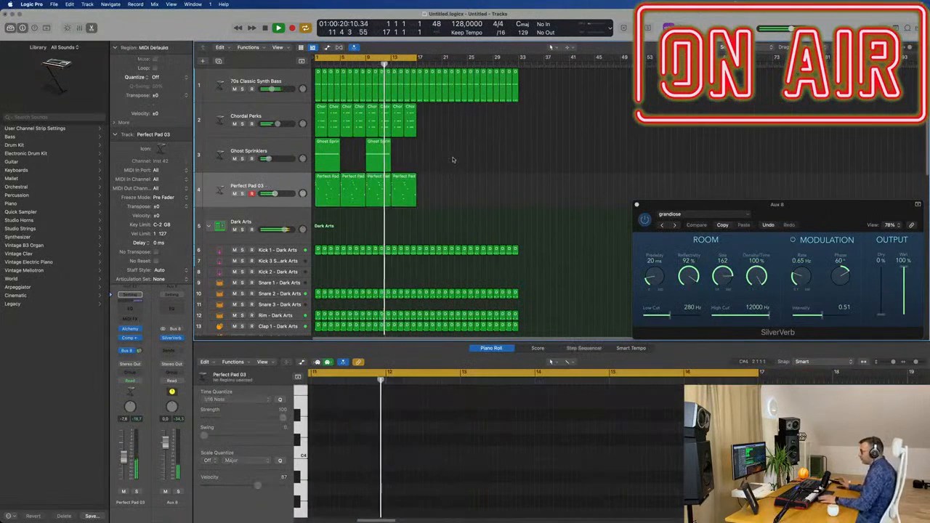
pyautogui.scroll(-5, 436, 257)
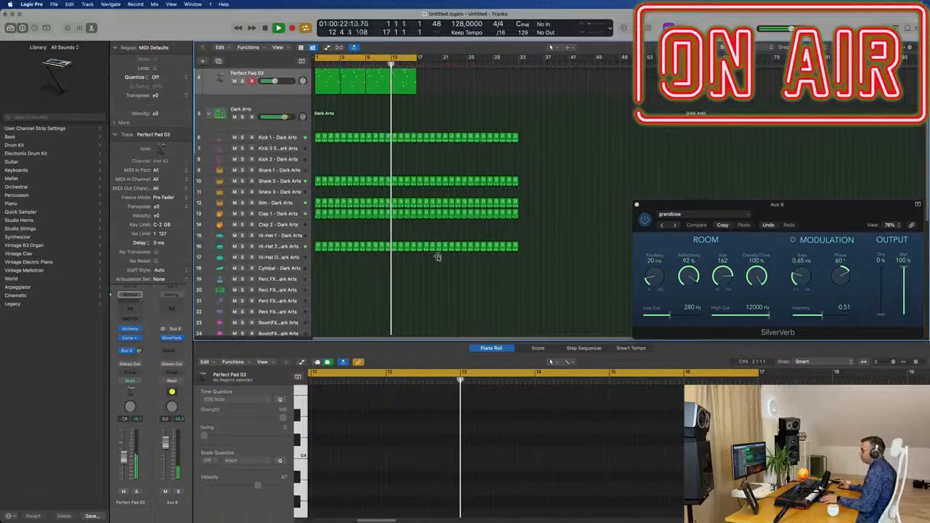
pyautogui.scroll(-2, 342, 270)
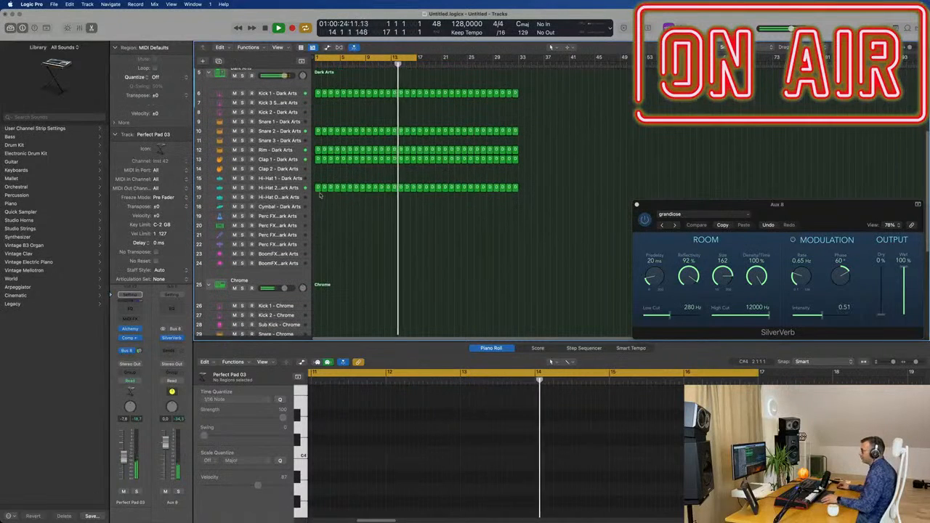
pyautogui.click(317, 188)
pyautogui.moveTo(317, 189)
pyautogui.mouseDown()
pyautogui.moveTo(317, 197)
pyautogui.moveTo(317, 188)
pyautogui.mouseUp()
pyautogui.click(324, 188)
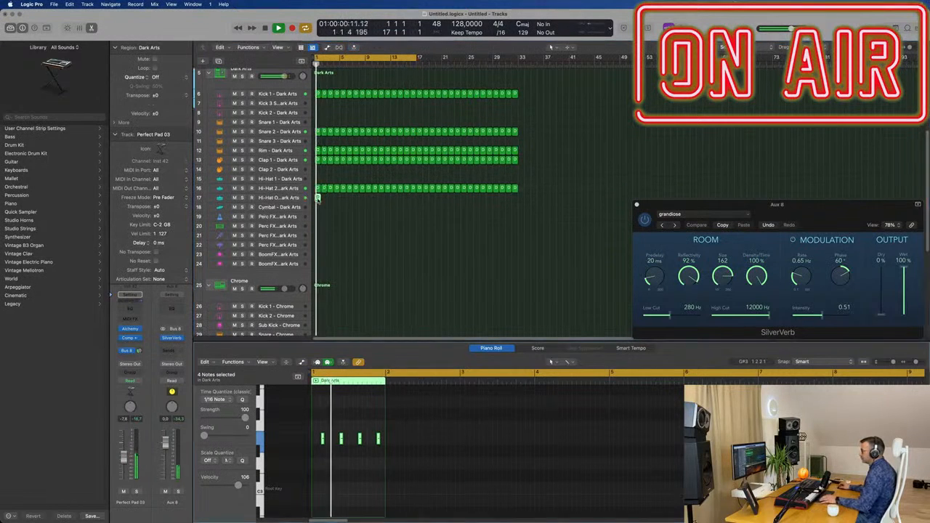
# Step: Open the new open hi-hat region in the Piano Roll and select its four notes in close-up
pyautogui.doubleClick(318, 199)
pyautogui.press('space')
pyautogui.press('super+Right')
pyautogui.press('super+Right')
pyautogui.press('super+Right')
pyautogui.press('super+Right')
pyautogui.press('super+Right')
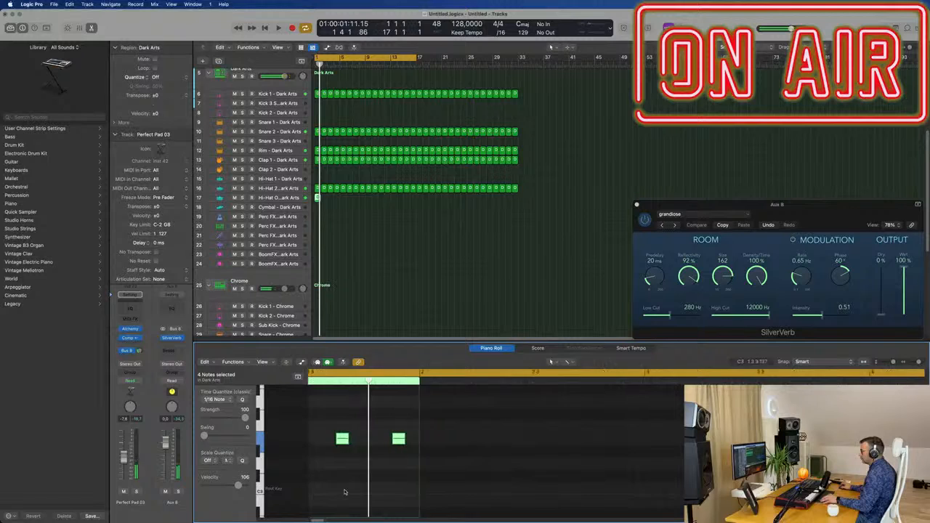
pyautogui.press('super+Right')
pyautogui.press('space')
pyautogui.moveTo(330, 429); pyautogui.dragTo(541, 446)
# Step: Play back the open hi-hat's off-beat notes in close-up and try to lengthen them slightly
pyautogui.press('super+Right')
pyautogui.press('super+Right')
pyautogui.press('super+Right')
pyautogui.press('space')
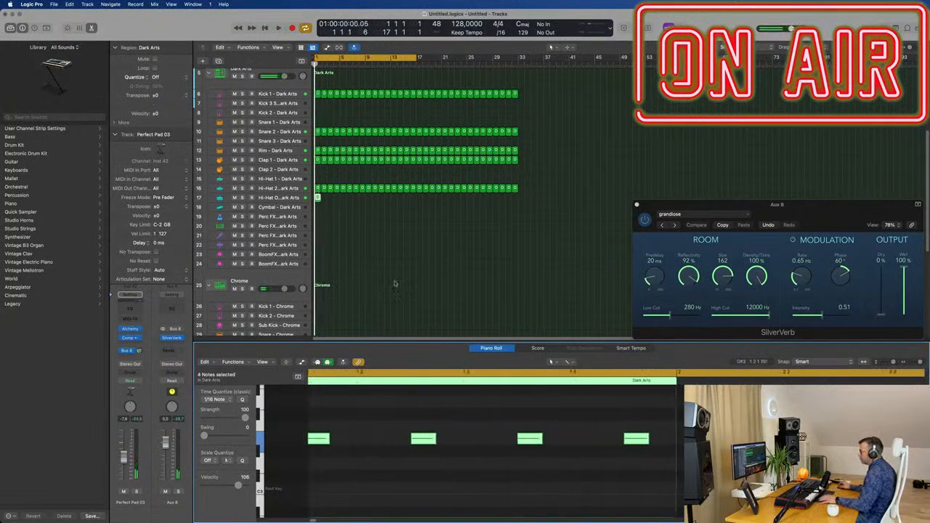
pyautogui.press('space')
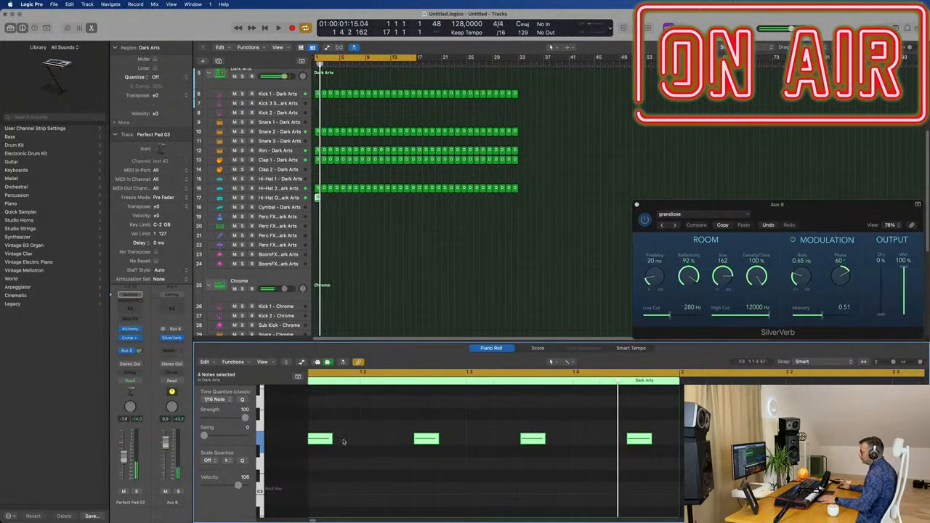
pyautogui.hscroll(-2, 344, 441)
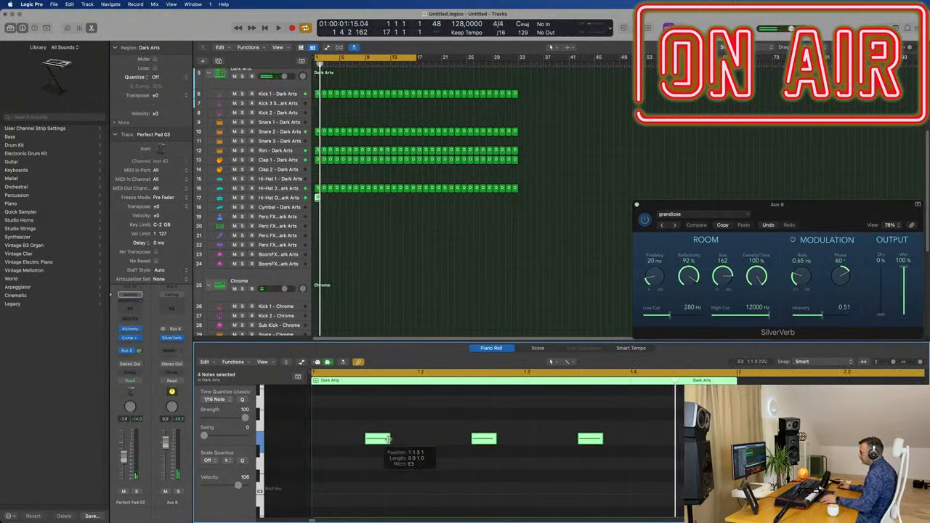
pyautogui.moveTo(387, 439)
pyautogui.mouseDown()
pyautogui.moveTo(318, 442)
pyautogui.moveTo(397, 441)
pyautogui.mouseUp()
pyautogui.press('space')
pyautogui.press('space')
# Step: Repeat the one-bar open hi-hat region until it reaches the end of the other drum regions at bar 33
pyautogui.click(319, 204)
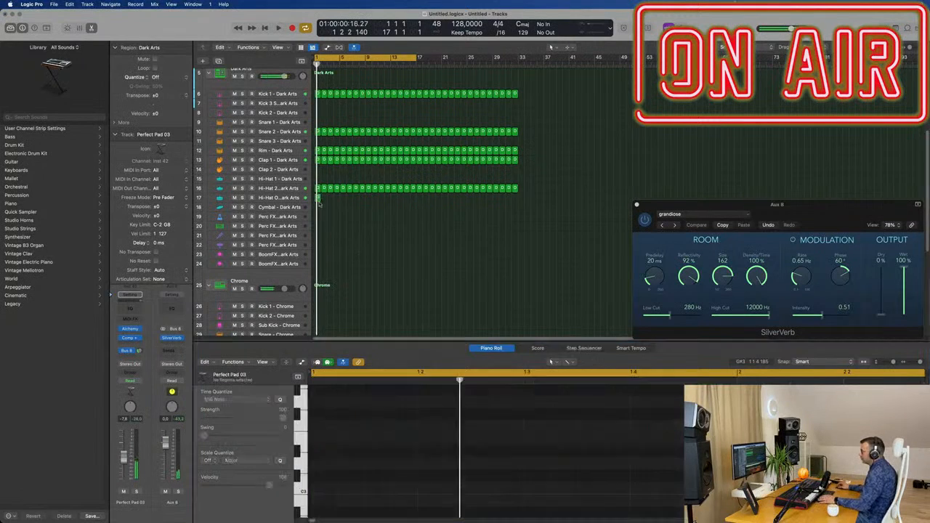
pyautogui.click(317, 197)
pyautogui.press('super+r')
pyautogui.press('super+r')
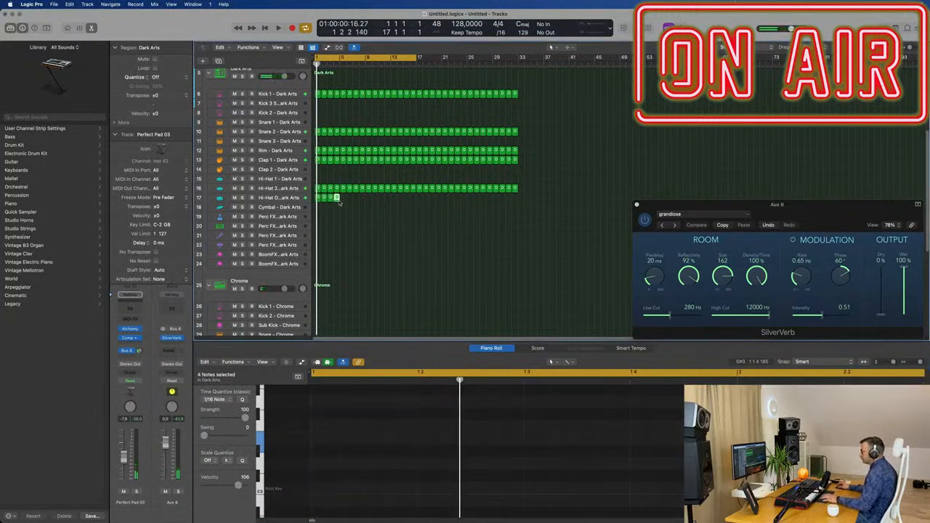
pyautogui.moveTo(338, 202); pyautogui.dragTo(308, 207)
pyautogui.press('super+r')
pyautogui.press('super+r')
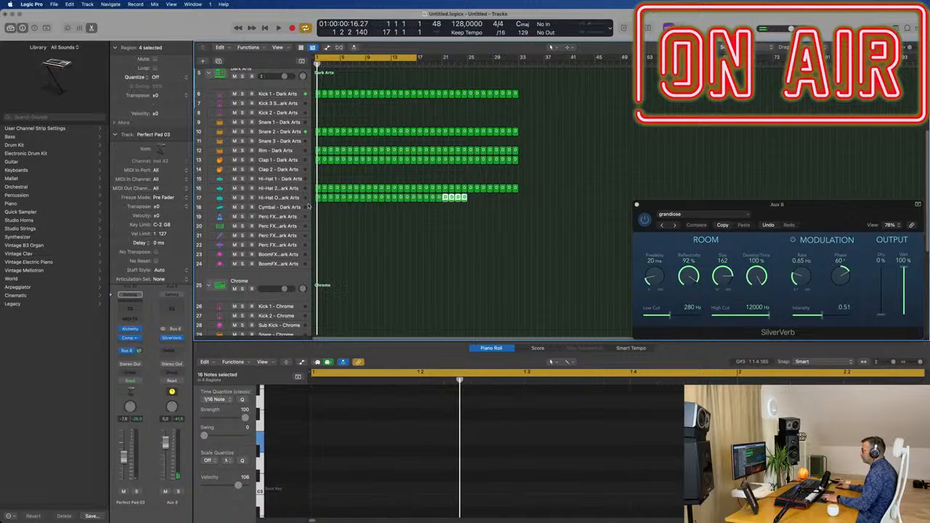
# Step: Trim the open hi-hat sample in Quick Sampler to end at about 0.071 s, with a fade-out of about 0.007 s
pyautogui.press('space')
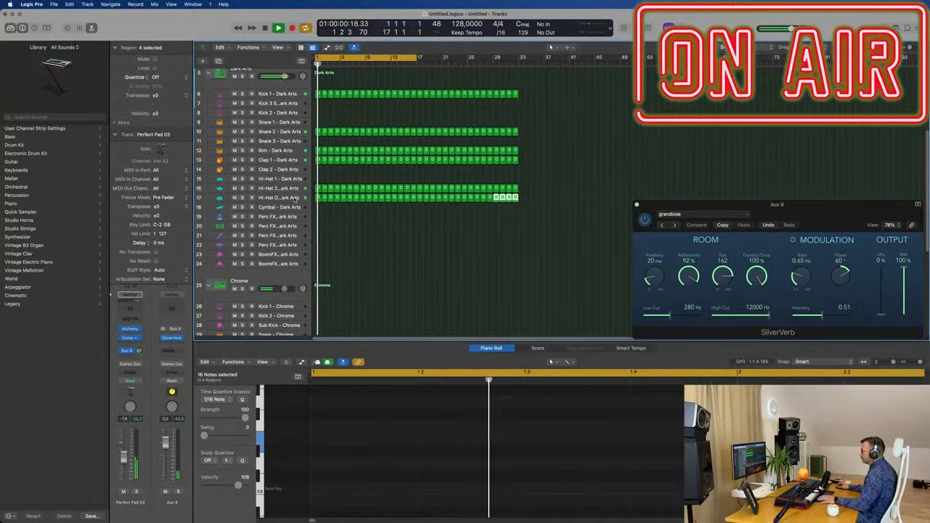
pyautogui.click(291, 199)
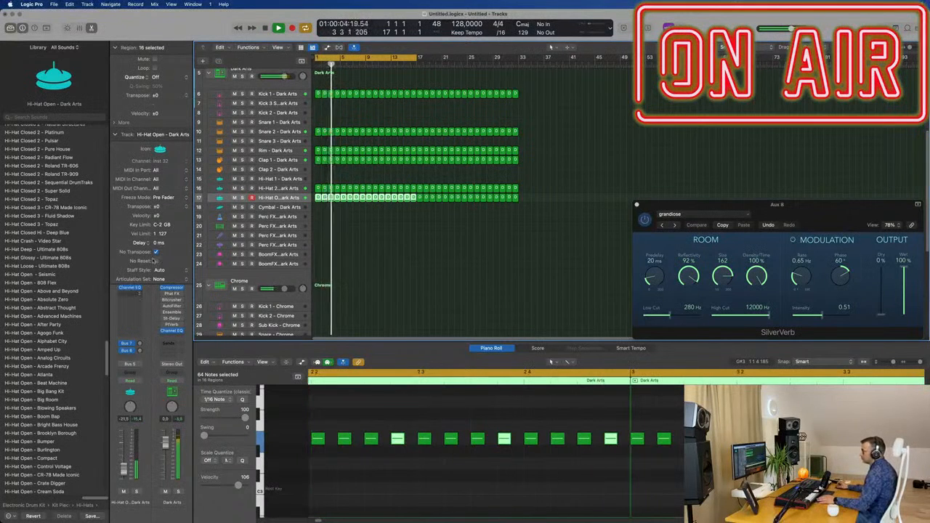
pyautogui.click(115, 134)
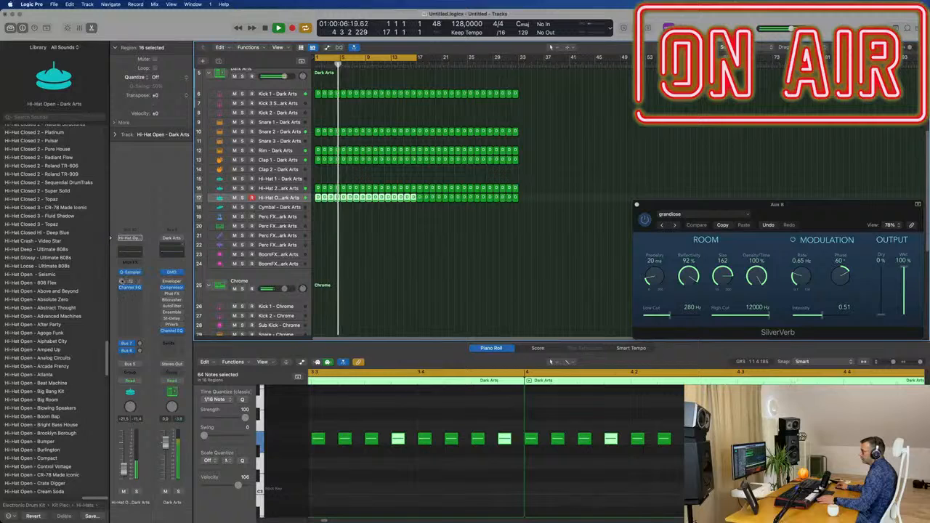
pyautogui.click(129, 272)
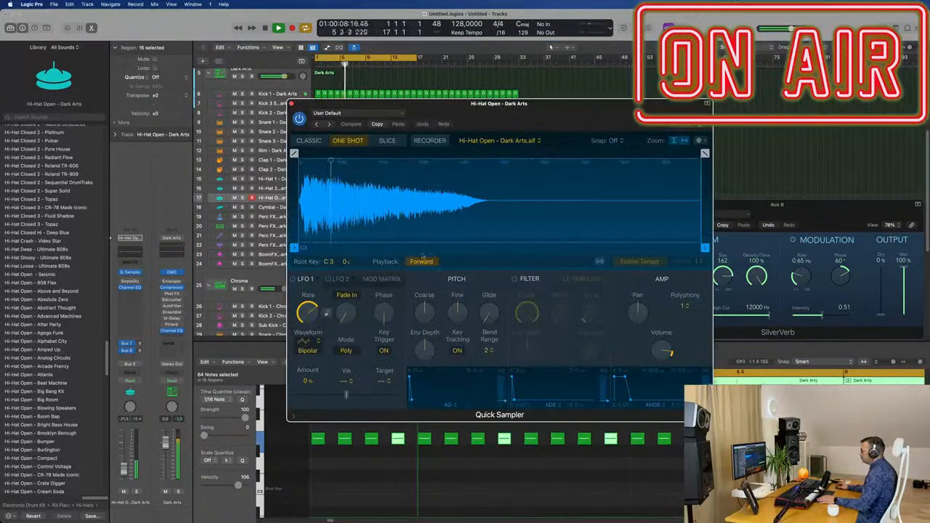
pyautogui.moveTo(693, 245); pyautogui.dragTo(323, 243)
pyautogui.moveTo(685, 153); pyautogui.dragTo(647, 153)
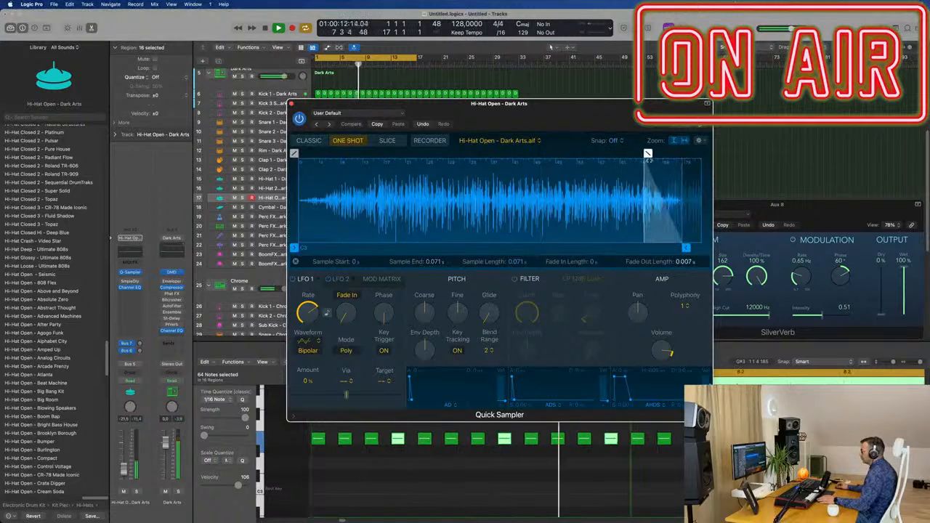
# Step: Fine-tune the open hi-hat's sample end to about 0.066 s while the loop plays, and close Quick Sampler
pyautogui.moveTo(686, 248)
pyautogui.mouseDown()
pyautogui.moveTo(709, 250)
pyautogui.moveTo(587, 252)
pyautogui.mouseUp()
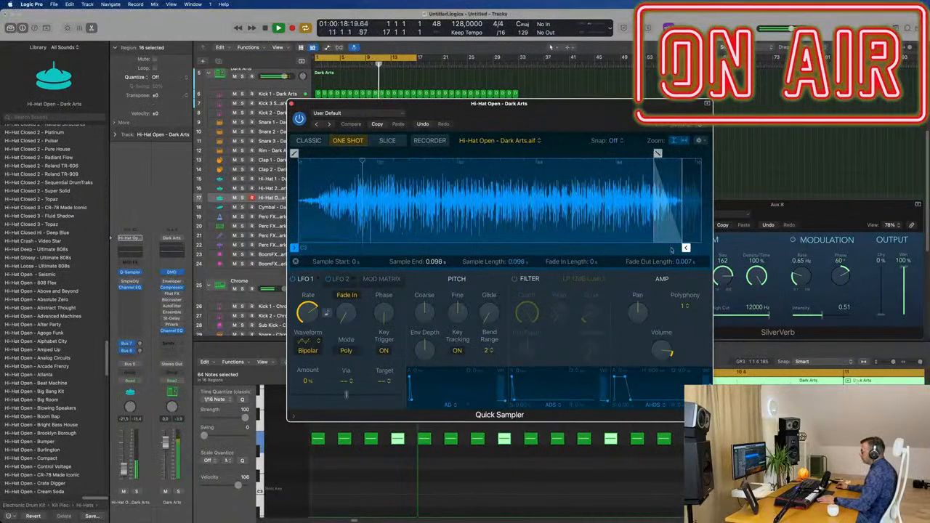
pyautogui.moveTo(671, 250); pyautogui.dragTo(615, 249)
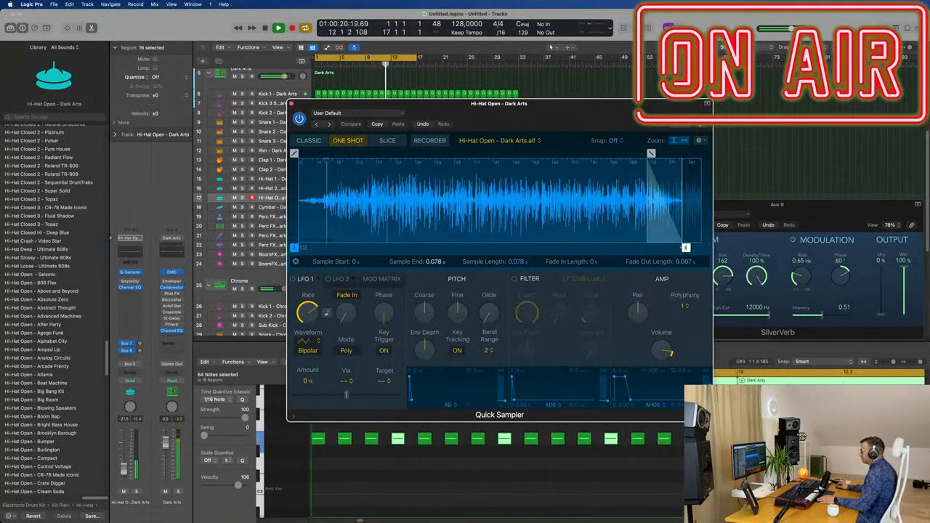
pyautogui.moveTo(685, 248); pyautogui.dragTo(658, 249)
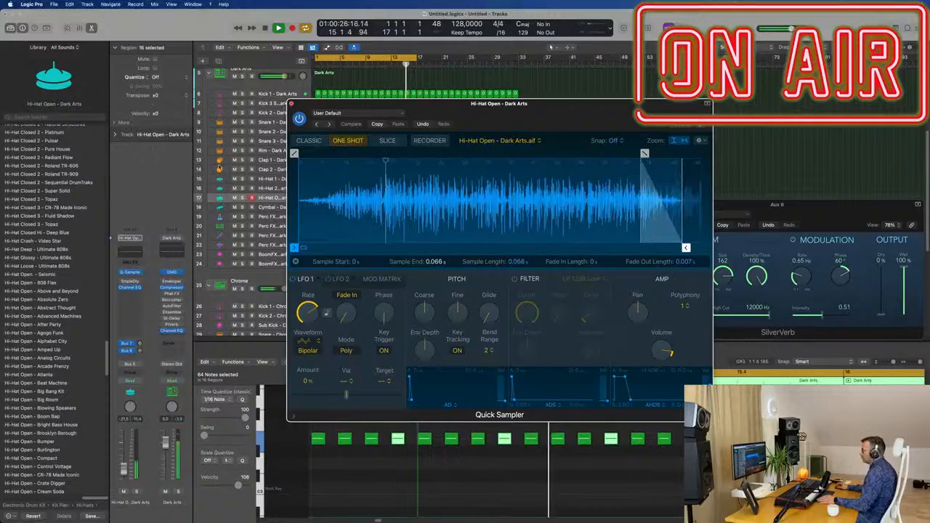
pyautogui.click(291, 103)
# Step: Mute the Perfect Pad 03 track and repeat the Chordal Perks and Ghost Sprinklers regions once, directly after the first 16 bars
pyautogui.scroll(5, 274, 169)
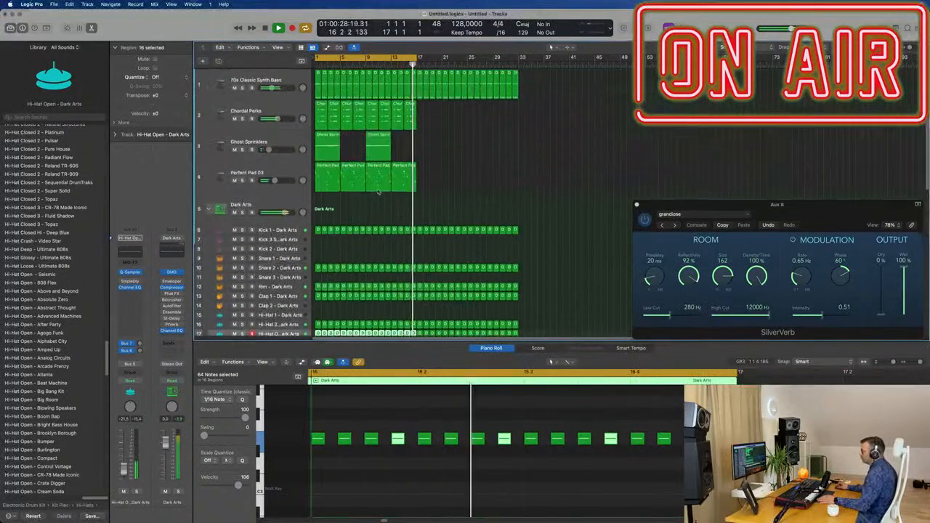
pyautogui.click(274, 169)
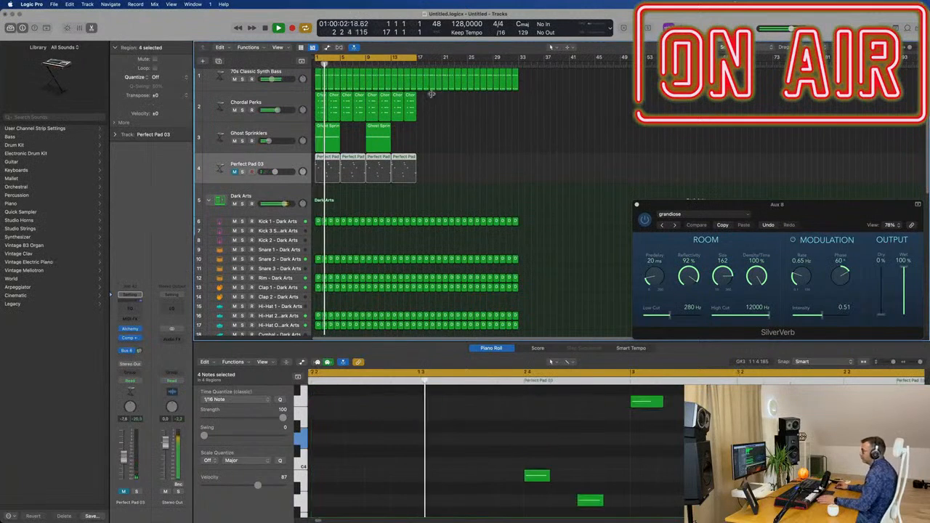
pyautogui.moveTo(450, 106); pyautogui.dragTo(325, 140)
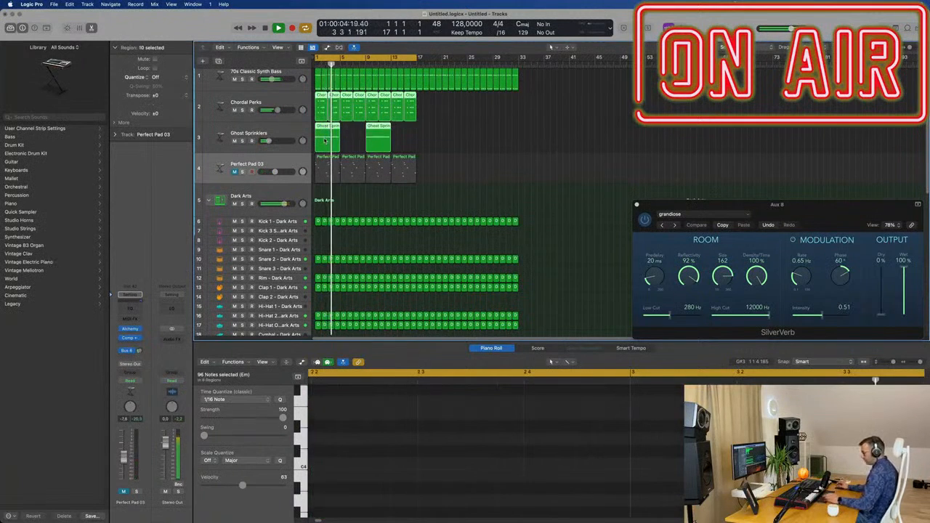
pyautogui.press('super+r')
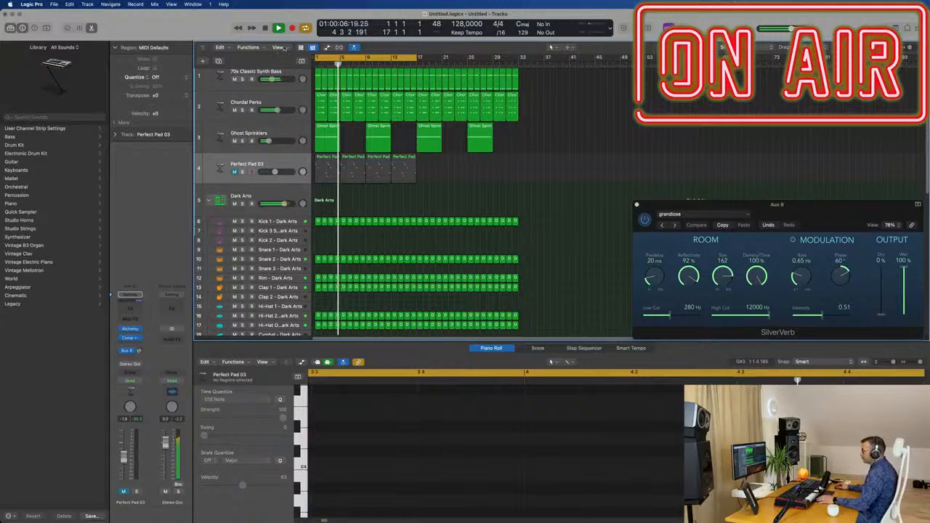
# Step: Show the secondary ruler above the tracks and extend the cycle range to bar 33
pyautogui.click(279, 47)
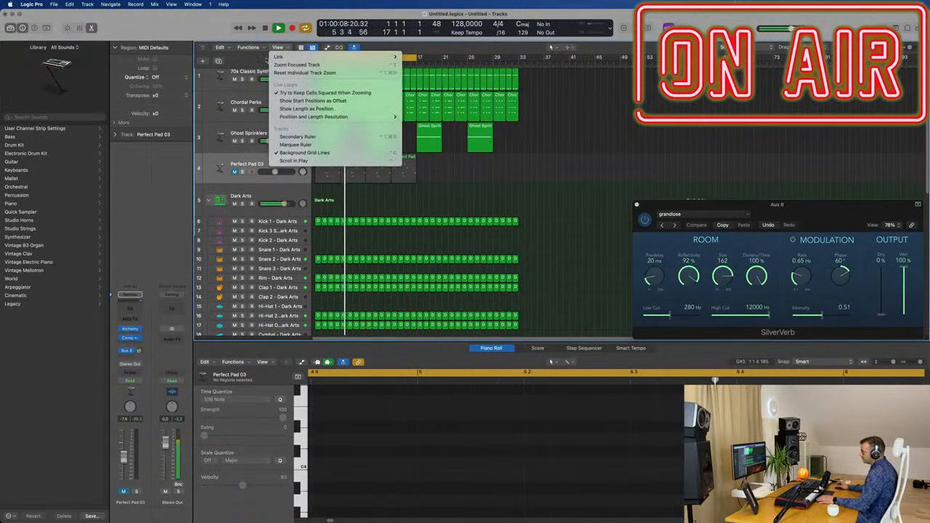
pyautogui.click(297, 137)
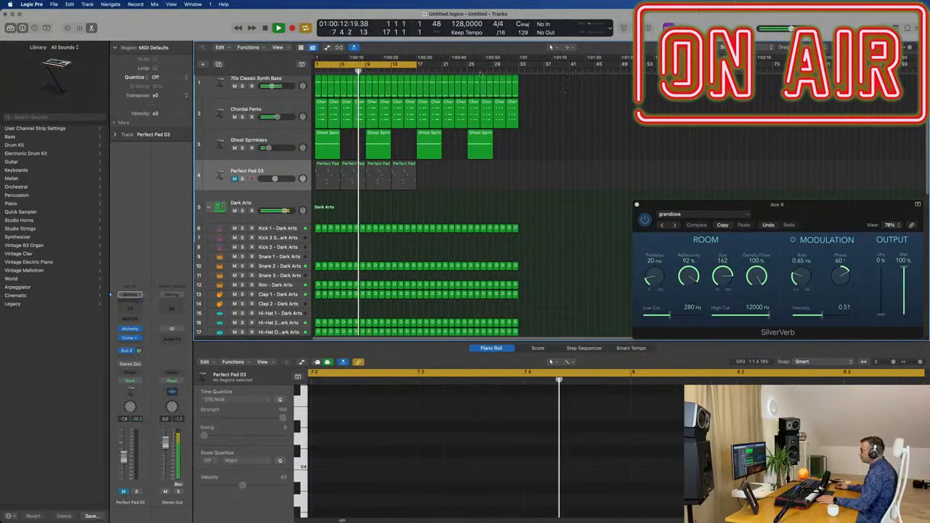
pyautogui.moveTo(418, 66); pyautogui.dragTo(520, 66)
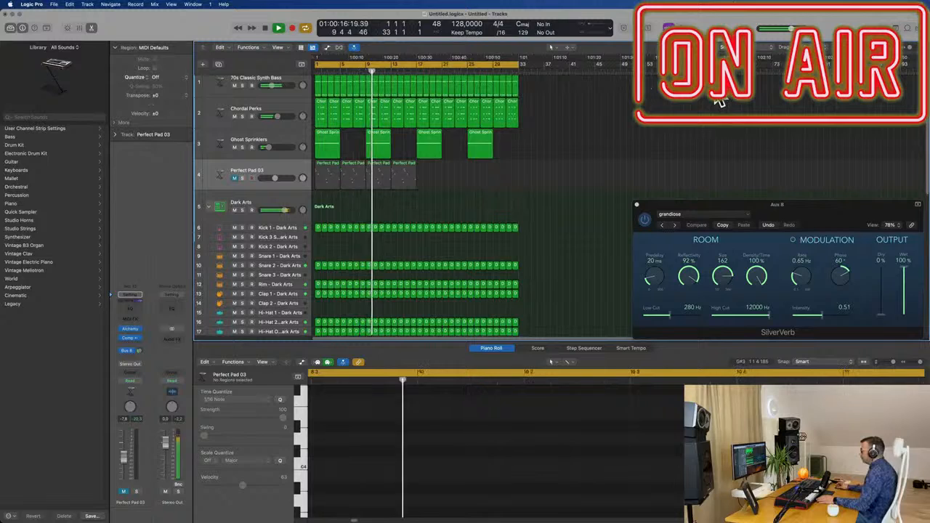
pyautogui.scroll(1, 578, 150)
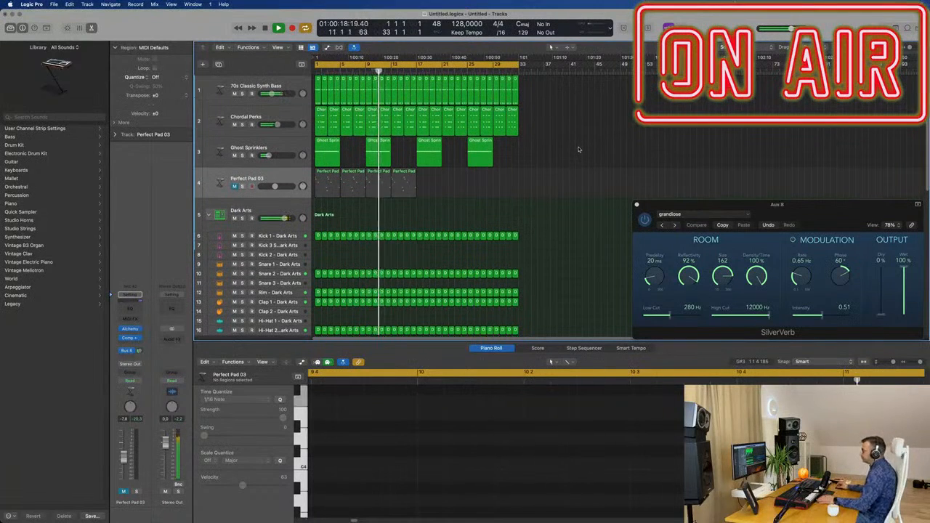
# Step: Repeat all regions of the 32-bar arrangement three times and extend the cycle range to bar 129
pyautogui.press('super+Left')
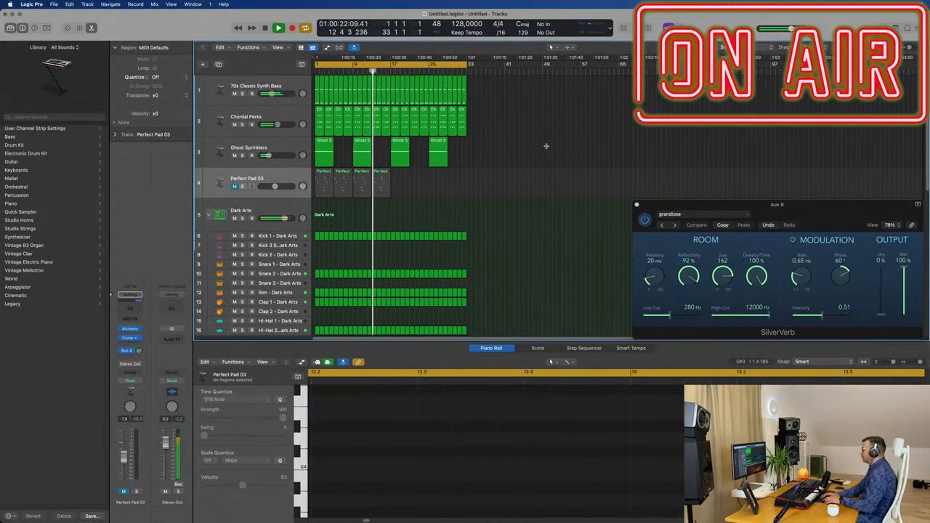
pyautogui.press('super+r')
pyautogui.press('super+r')
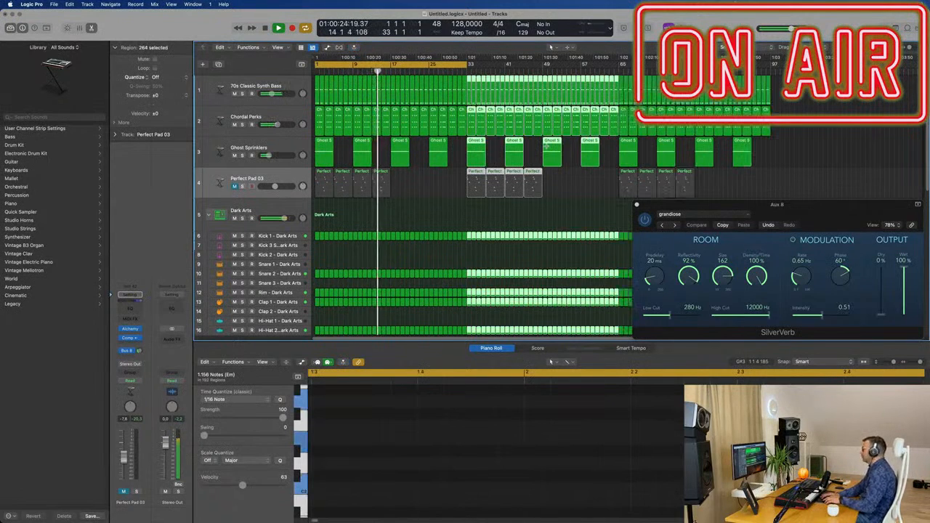
pyautogui.press('super+r')
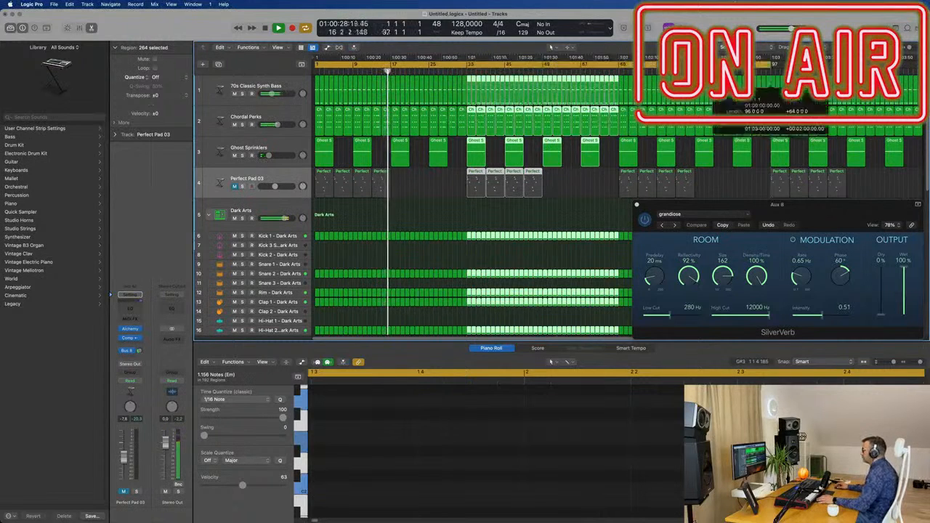
pyautogui.press('u')
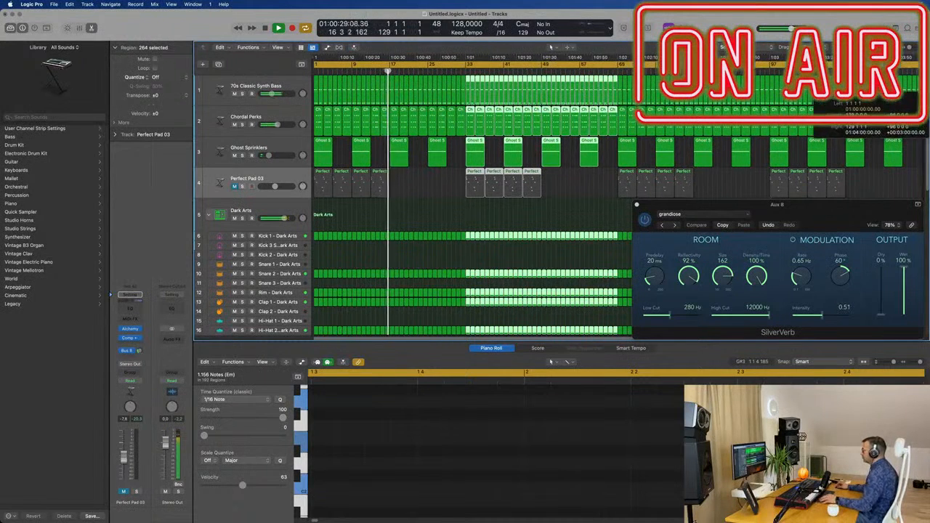
pyautogui.click(422, 217)
# Step: Copy all closed hi-hat regions of the Chrome kit 16 bars later to fill the gaps in that track
pyautogui.scroll(-10, 410, 216)
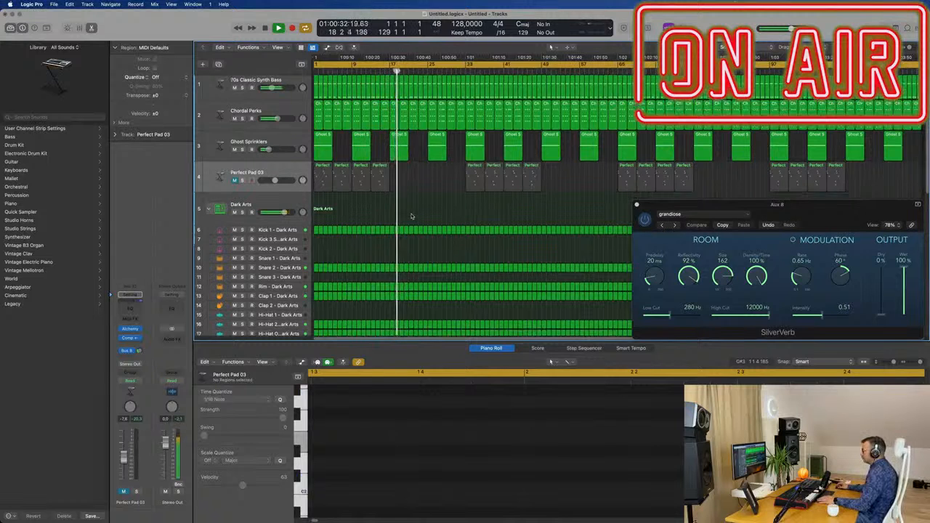
pyautogui.scroll(-2, 426, 212)
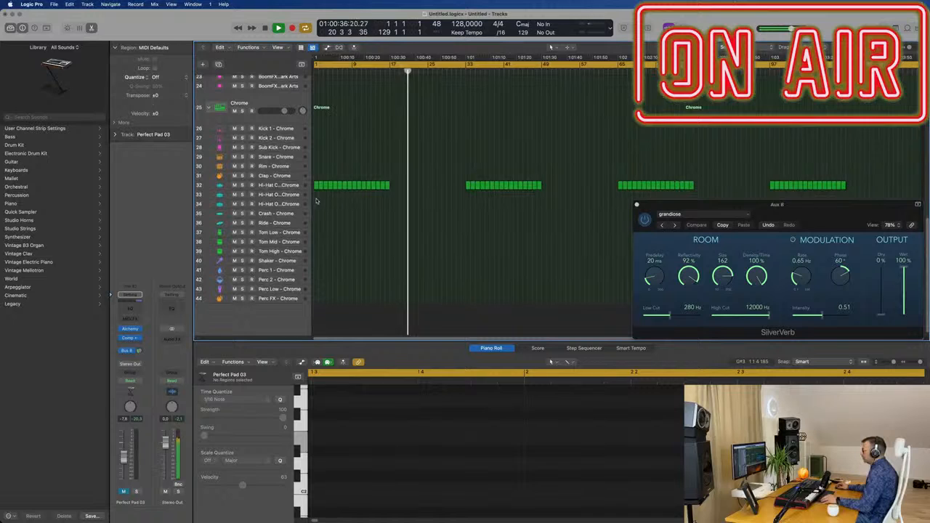
pyautogui.press('super+a')
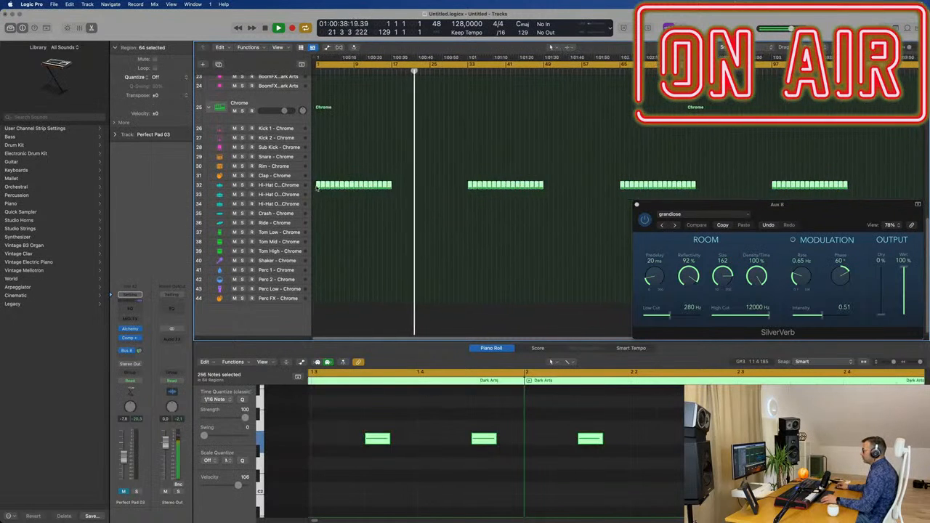
pyautogui.moveTo(326, 187); pyautogui.dragTo(394, 195)
pyautogui.scroll(5, 362, 216)
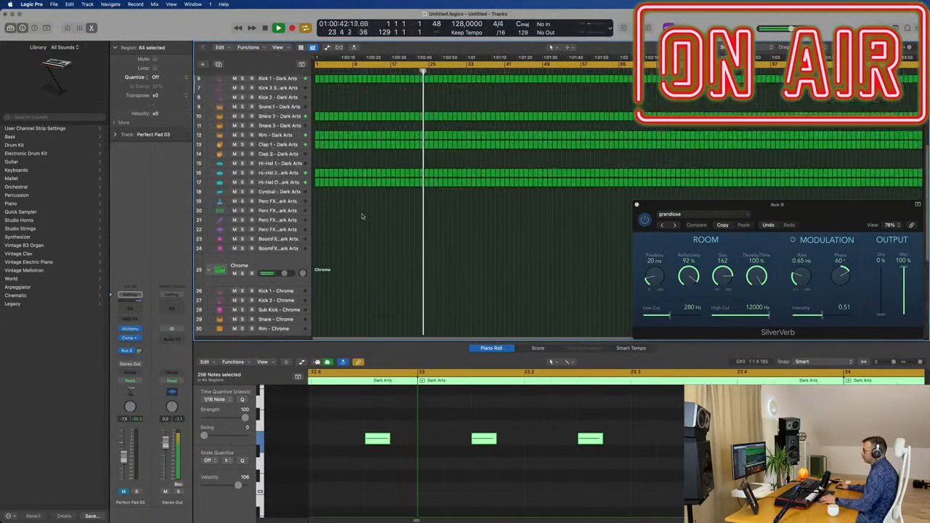
pyautogui.scroll(8, 368, 218)
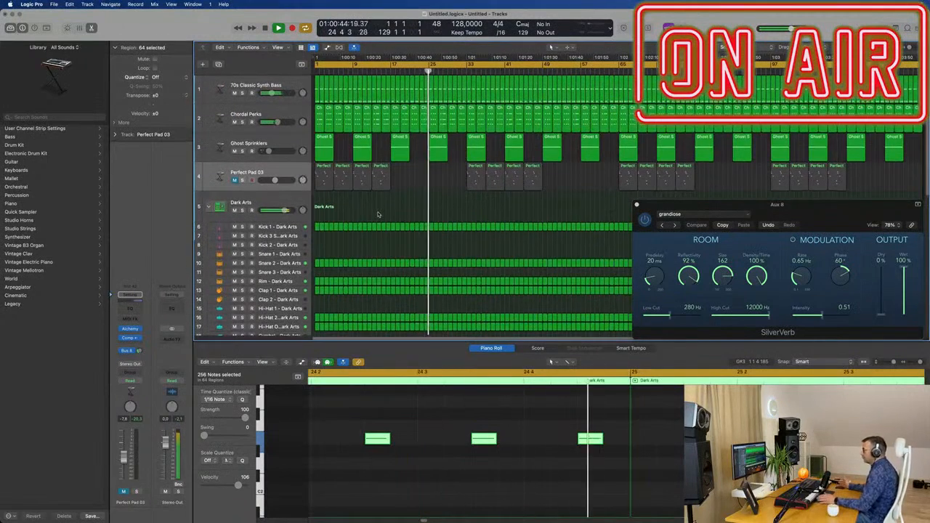
pyautogui.click(380, 215)
# Step: Restart playback from bar 1 and compare the mix with the Perfect Pad 03 track briefly unmuted
pyautogui.press('space')
pyautogui.press('space')
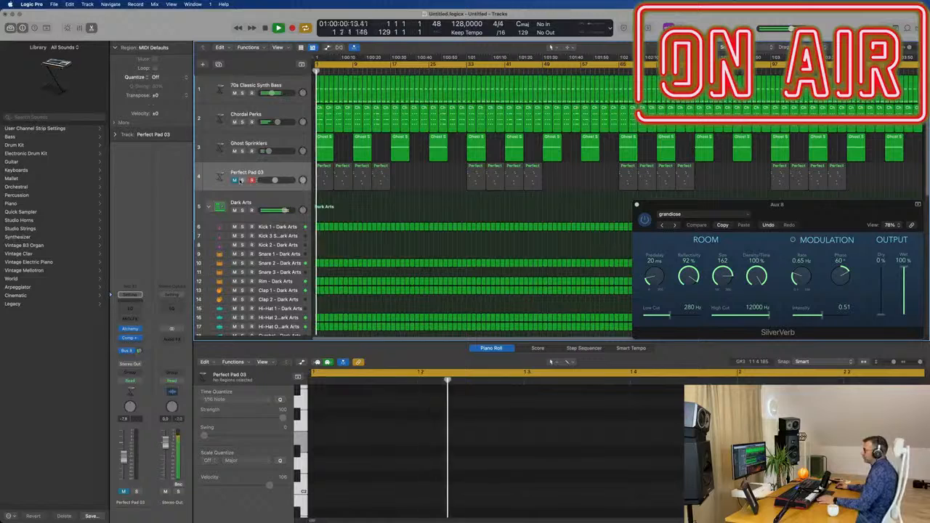
pyautogui.click(234, 180)
pyautogui.click(233, 180)
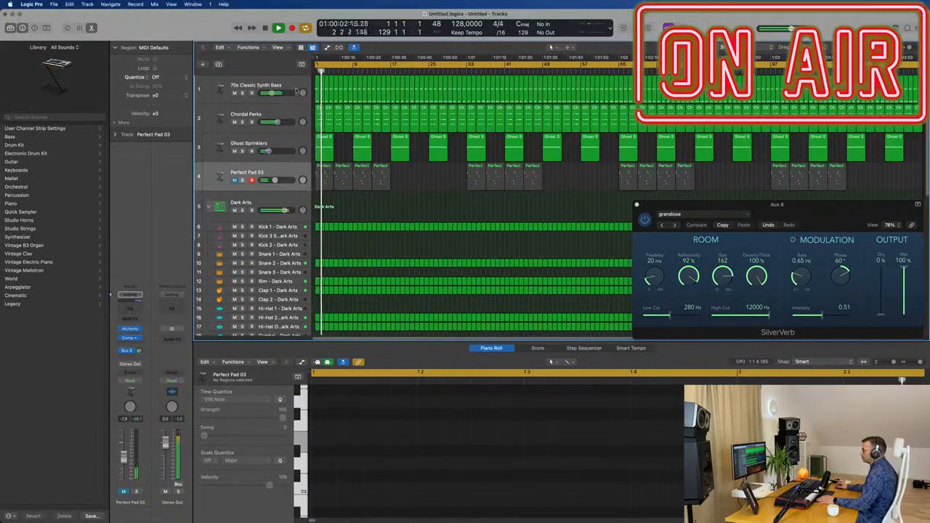
# Step: Duplicate the 70s Classic Synth Bass track with its sound settings
pyautogui.click(286, 83)
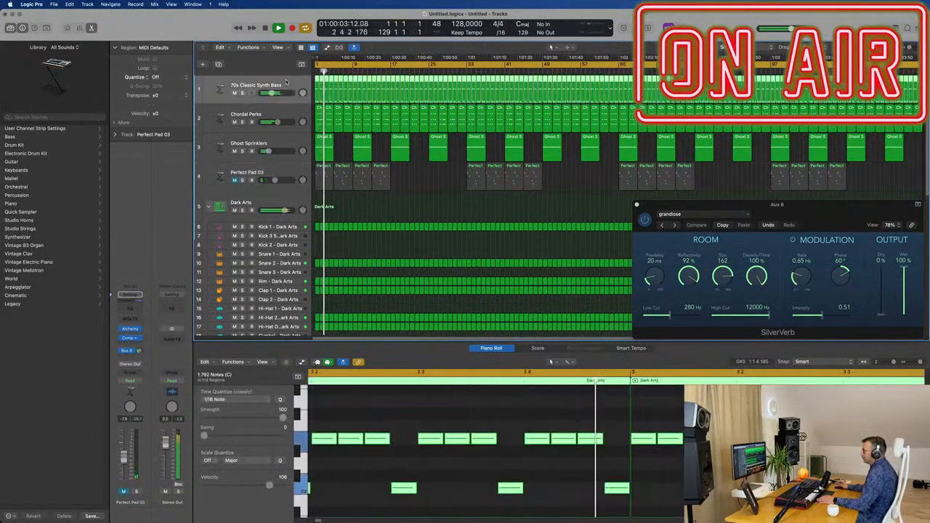
pyautogui.click(218, 65)
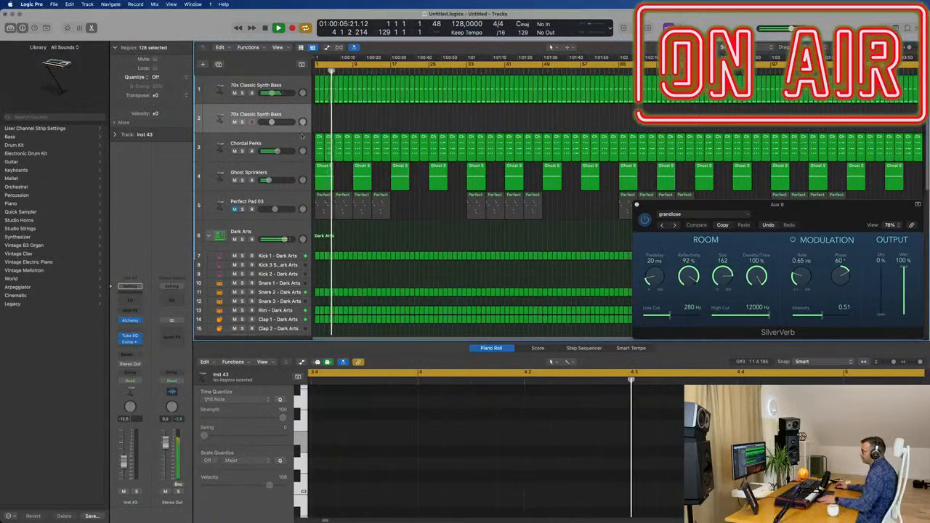
# Step: Copy the first bass region onto the duplicate bass track and raise its four low notes to just above the repeated upper notes
pyautogui.moveTo(316, 94); pyautogui.dragTo(317, 118)
pyautogui.press('space')
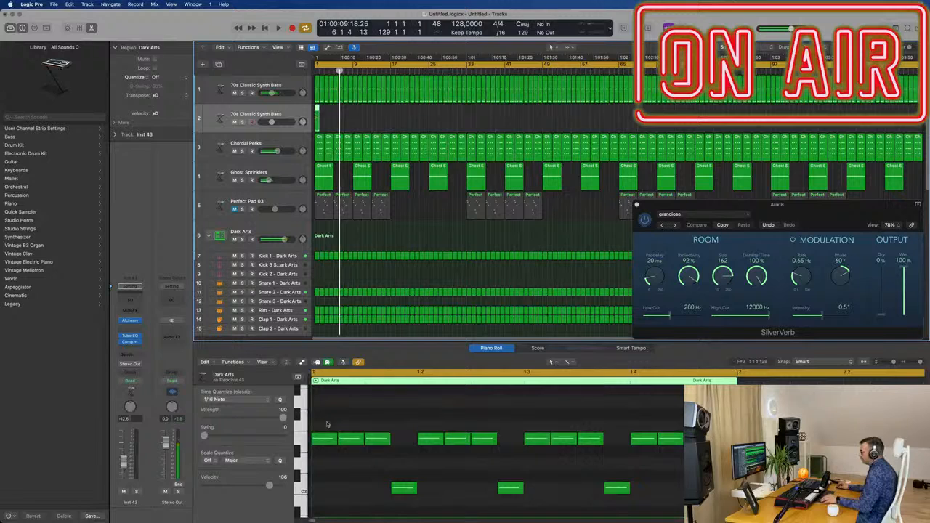
pyautogui.moveTo(324, 423); pyautogui.dragTo(719, 518)
pyautogui.scroll(2, 387, 508)
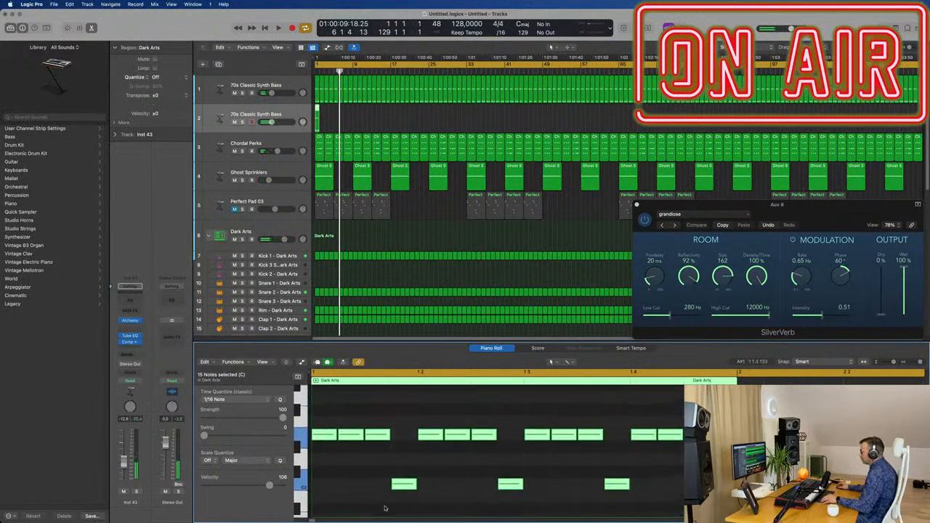
pyautogui.click(369, 483)
pyautogui.moveTo(361, 473); pyautogui.dragTo(719, 499)
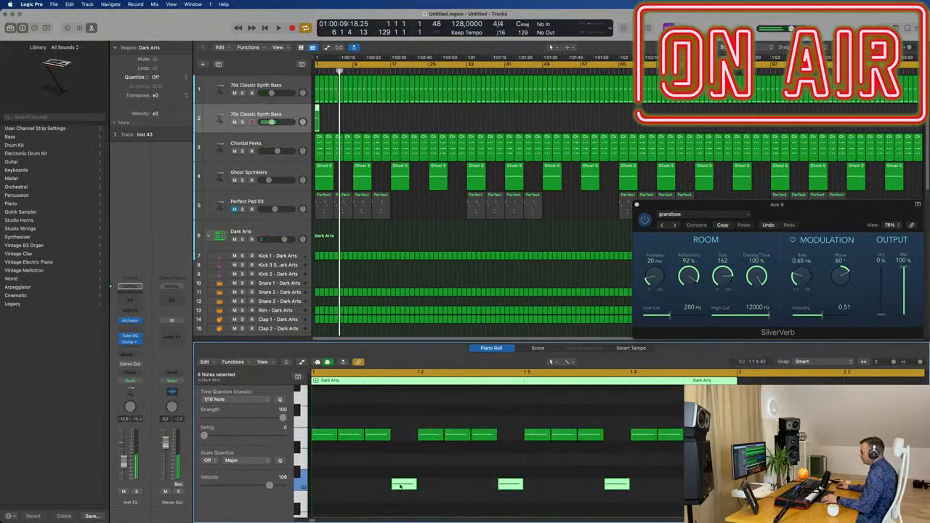
pyautogui.moveTo(402, 487); pyautogui.dragTo(403, 423)
pyautogui.moveTo(383, 460); pyautogui.dragTo(739, 500)
pyautogui.press('Delete')
pyautogui.click(305, 125)
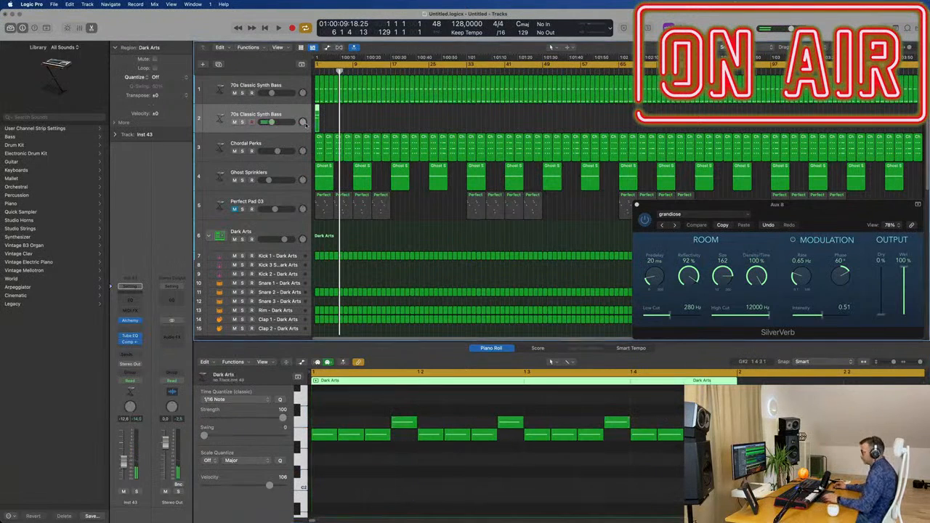
# Step: Transpose all sixteen notes of the copied bass region up one octave and restart playback from bar 1
pyautogui.click(427, 500)
pyautogui.press('super+a')
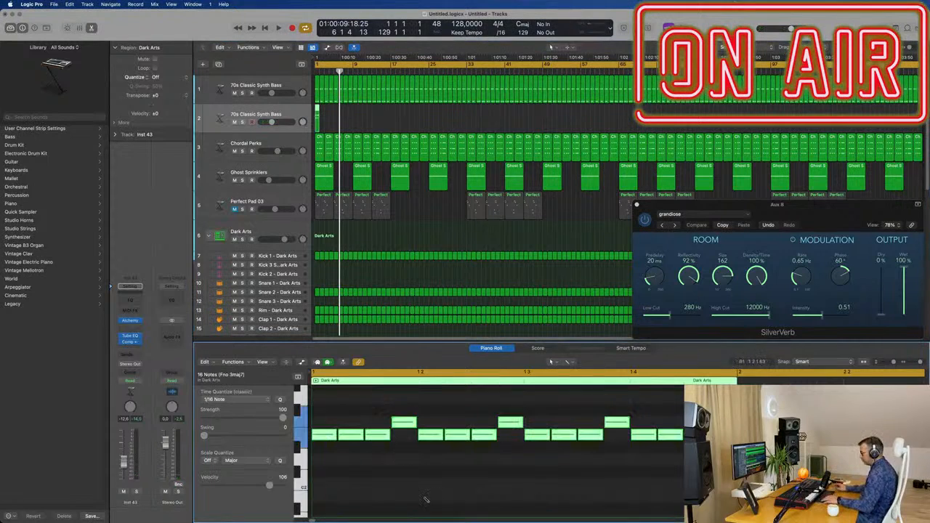
pyautogui.press('Delete')
pyautogui.press('Return')
pyautogui.press('space')
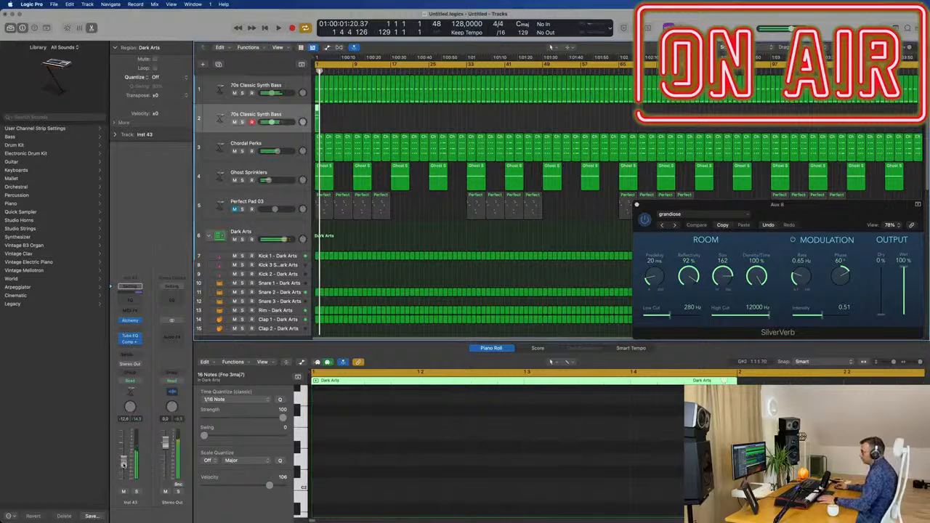
# Step: Lower the second bass track's volume to about -16.8 dB and repeat its one-bar region to fill 128 bars
pyautogui.press('space')
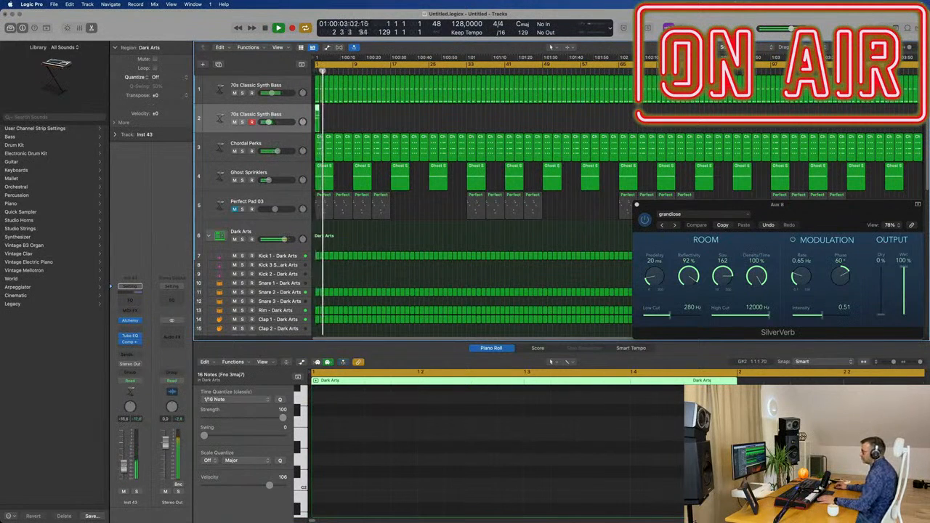
pyautogui.press('space')
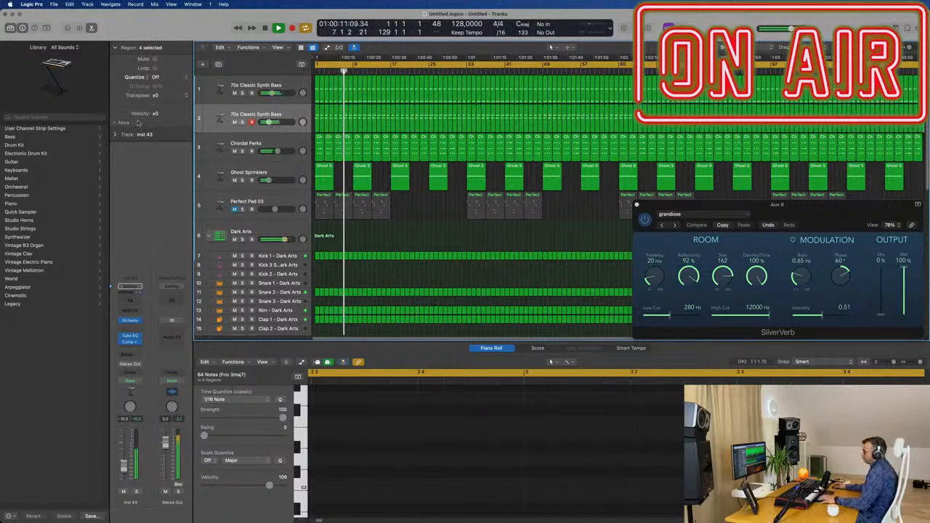
pyautogui.click(294, 115)
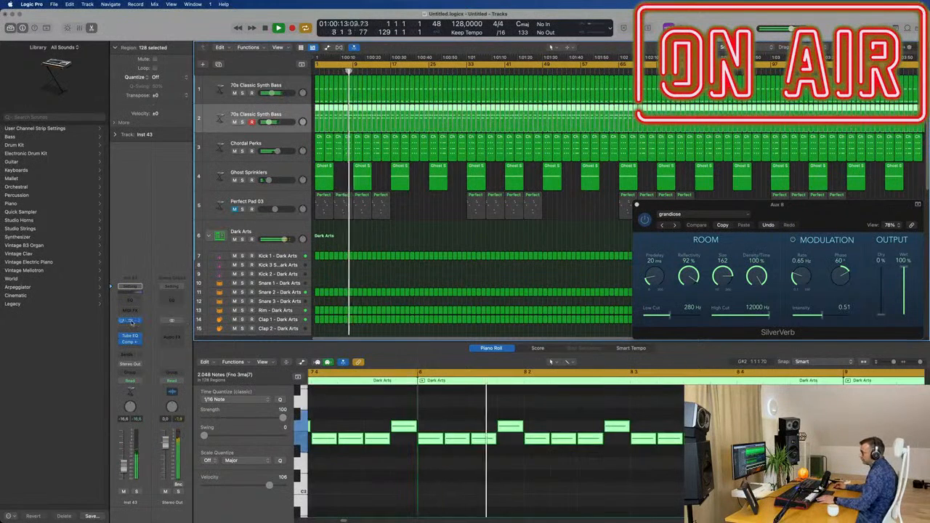
# Step: Audition the Alchemy performance snapshots on the second bass track during playback and settle on Bright
pyautogui.click(130, 320)
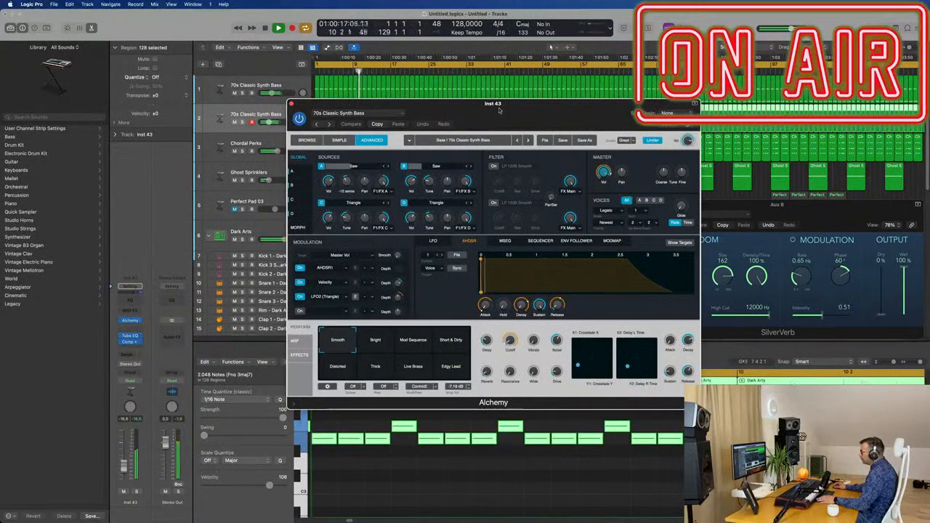
pyautogui.moveTo(499, 110); pyautogui.dragTo(490, 111)
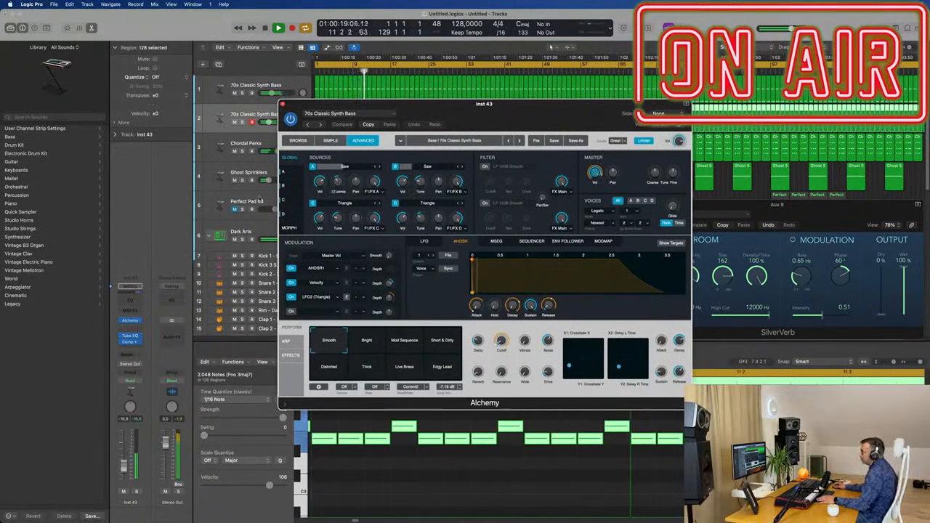
pyautogui.click(297, 141)
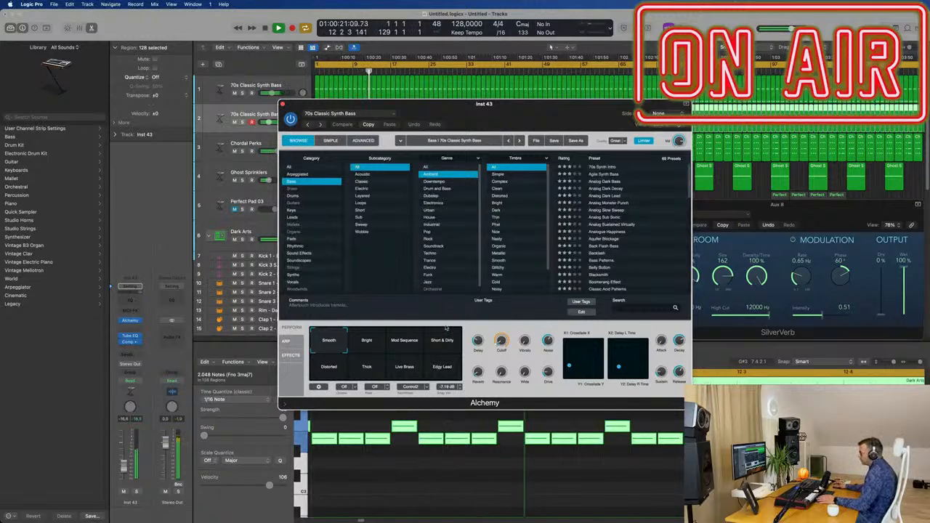
pyautogui.click(368, 342)
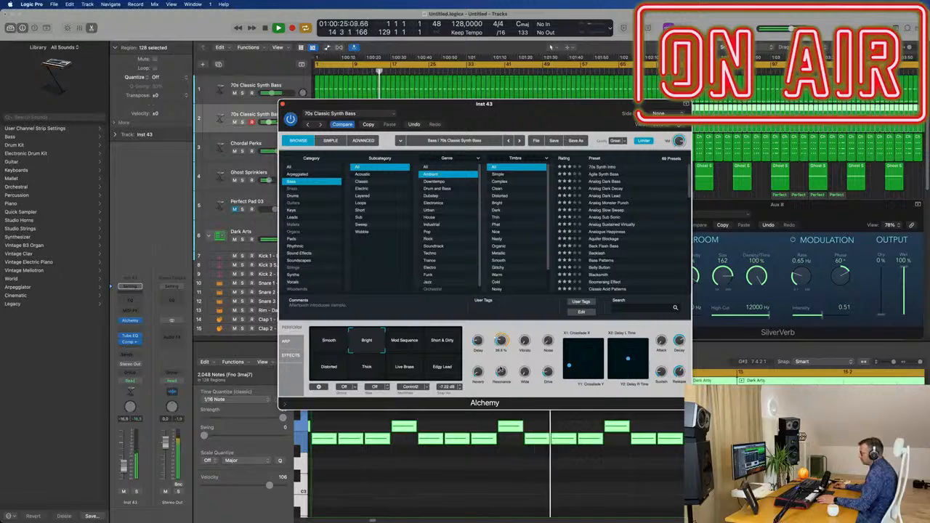
pyautogui.click(404, 342)
pyautogui.click(435, 346)
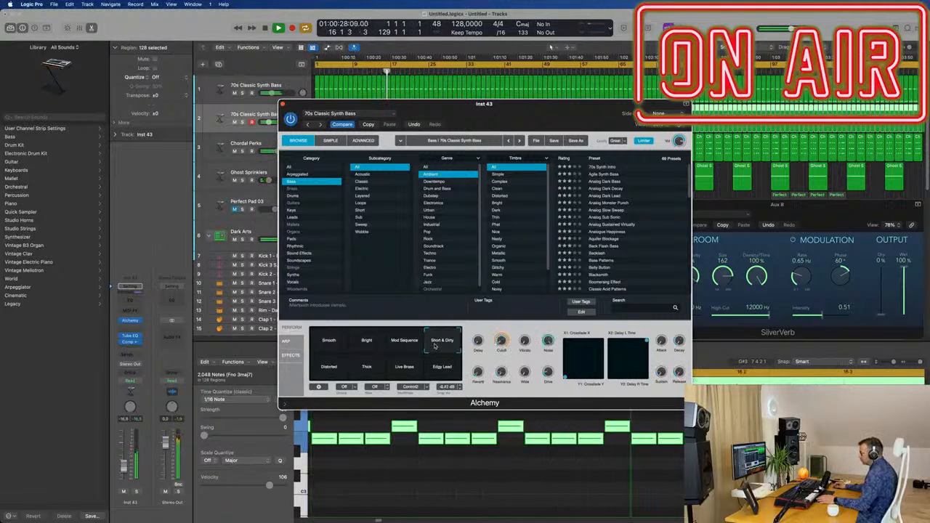
pyautogui.click(365, 343)
pyautogui.click(334, 369)
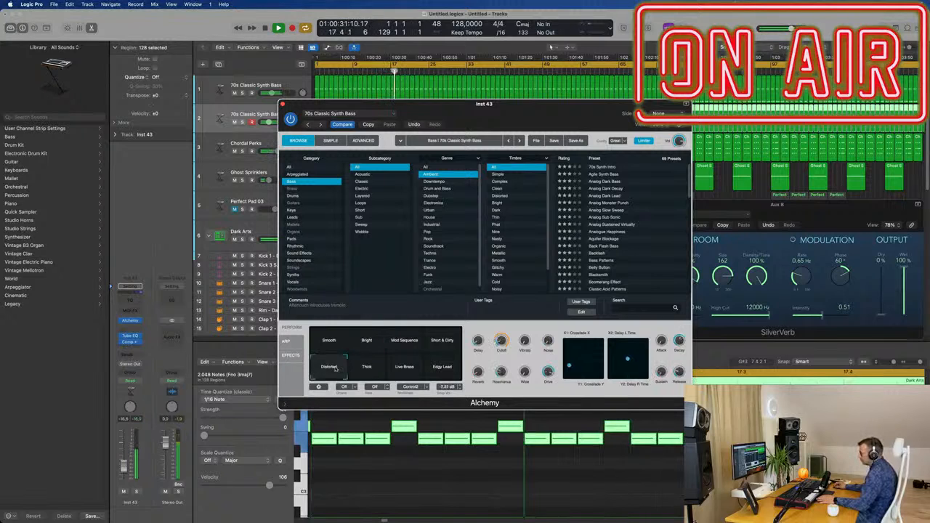
pyautogui.click(352, 372)
pyautogui.click(407, 371)
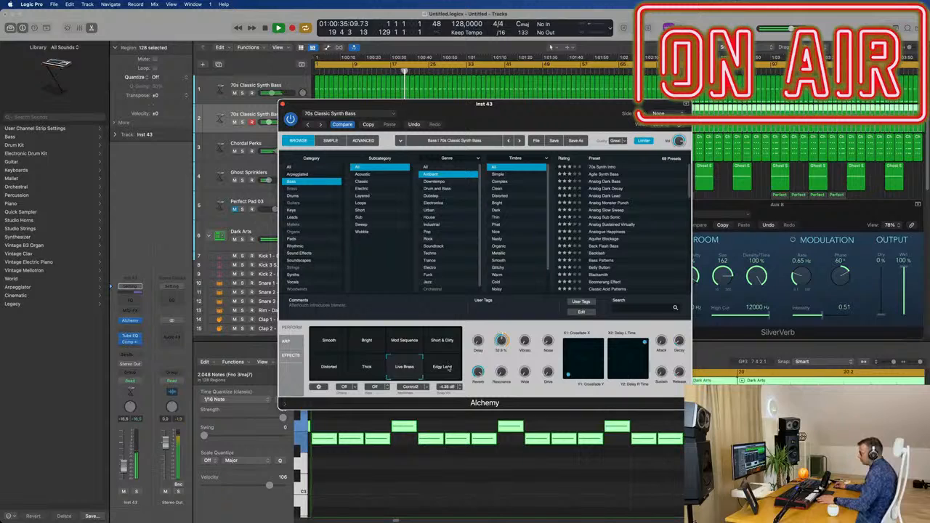
pyautogui.click(445, 370)
pyautogui.click(385, 349)
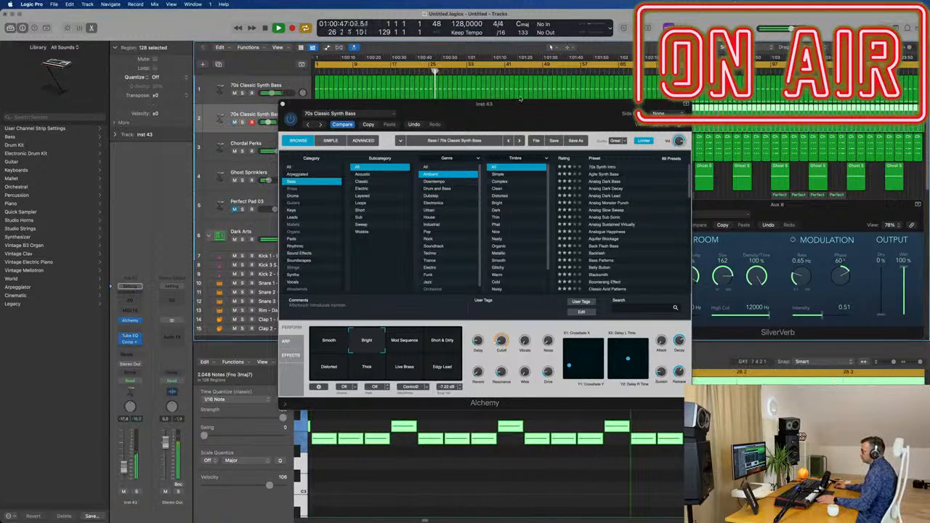
# Step: Add a Channel EQ to the second bass track with a 12 dB/Oct low cut at about 114 Hz
pyautogui.moveTo(520, 102); pyautogui.dragTo(615, 148)
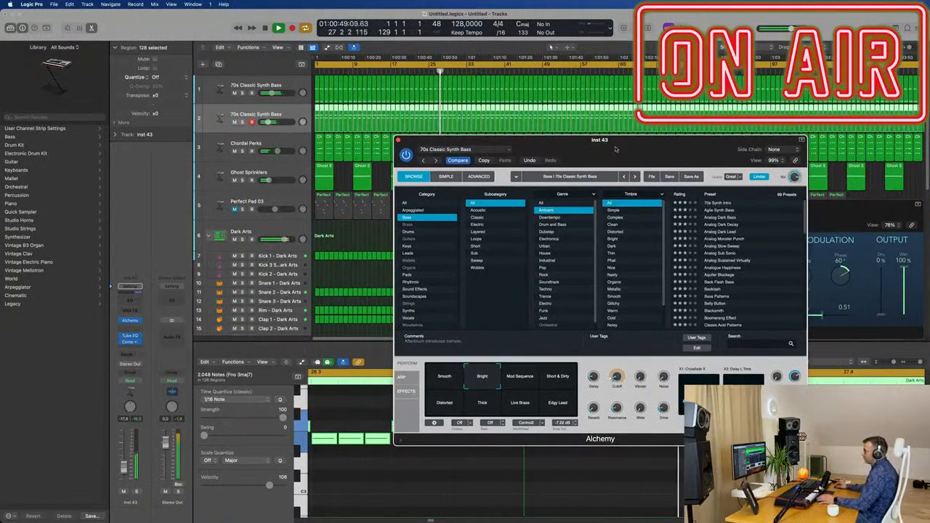
pyautogui.click(129, 301)
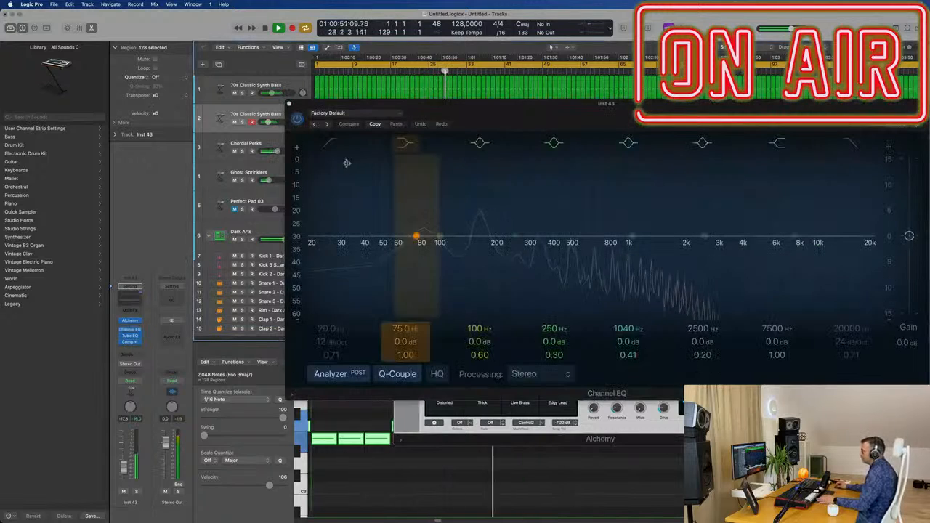
pyautogui.moveTo(308, 250); pyautogui.dragTo(457, 249)
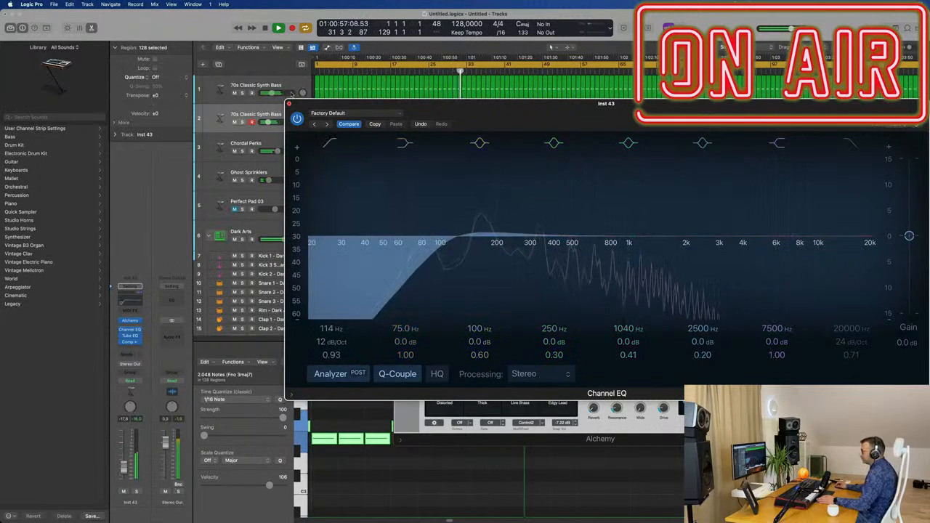
pyautogui.click(289, 103)
# Step: Add a Channel EQ to the first bass track and boost its 75 Hz low shelf by about 2.7 dB
pyautogui.click(266, 84)
pyautogui.click(127, 299)
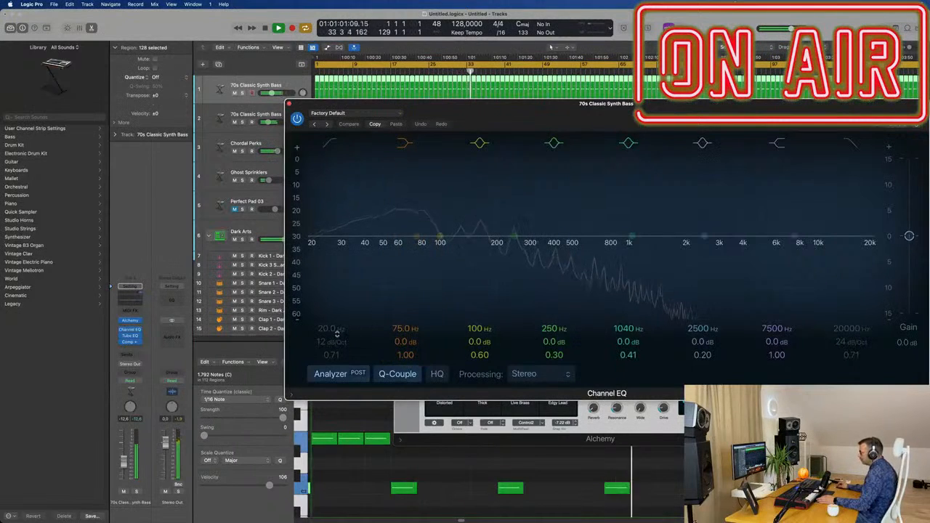
pyautogui.moveTo(415, 236); pyautogui.dragTo(415, 229)
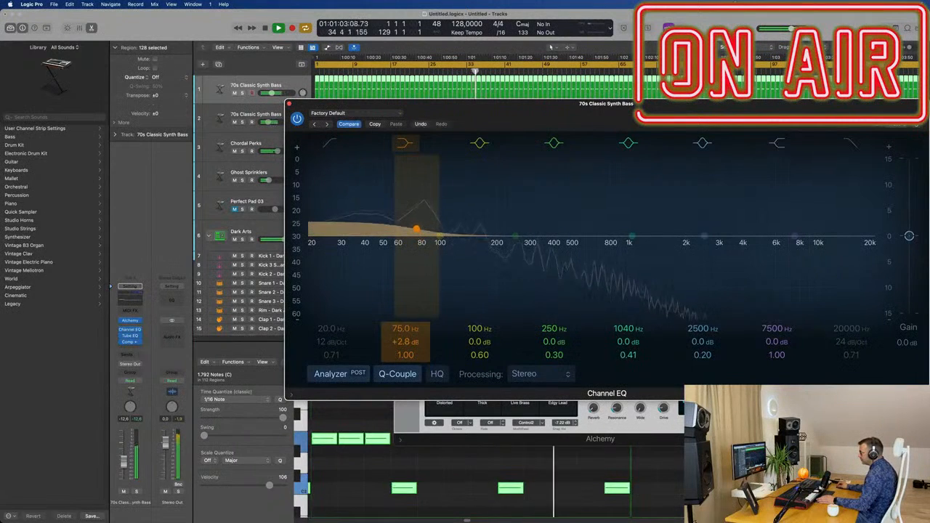
pyautogui.moveTo(409, 340); pyautogui.dragTo(407, 343)
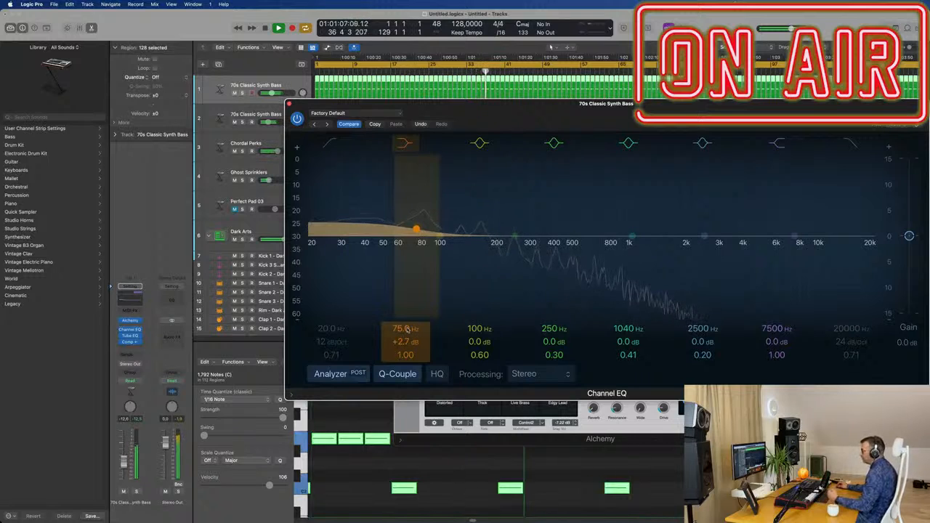
pyautogui.click(289, 104)
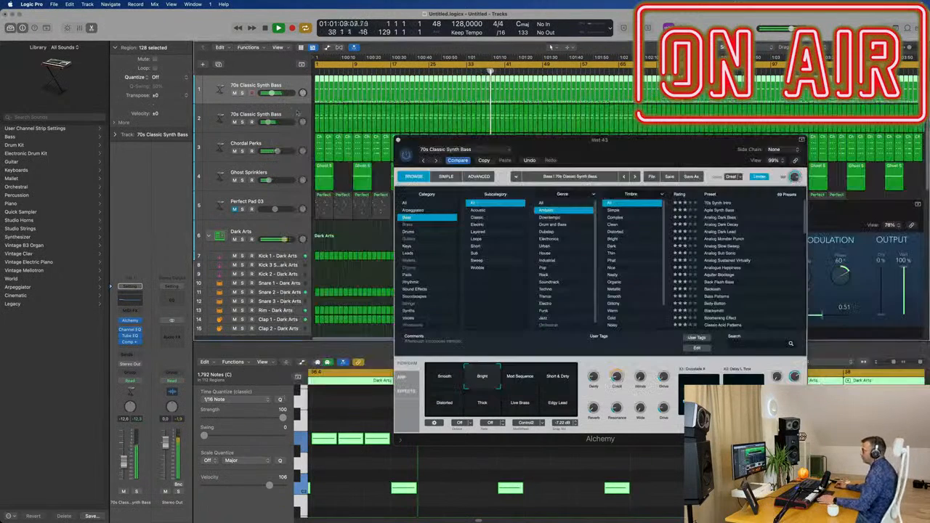
# Step: Duplicate the Chordal Perks track with its sound settings and copy its first region onto the new track
pyautogui.moveTo(427, 146); pyautogui.dragTo(292, 129)
pyautogui.click(257, 122)
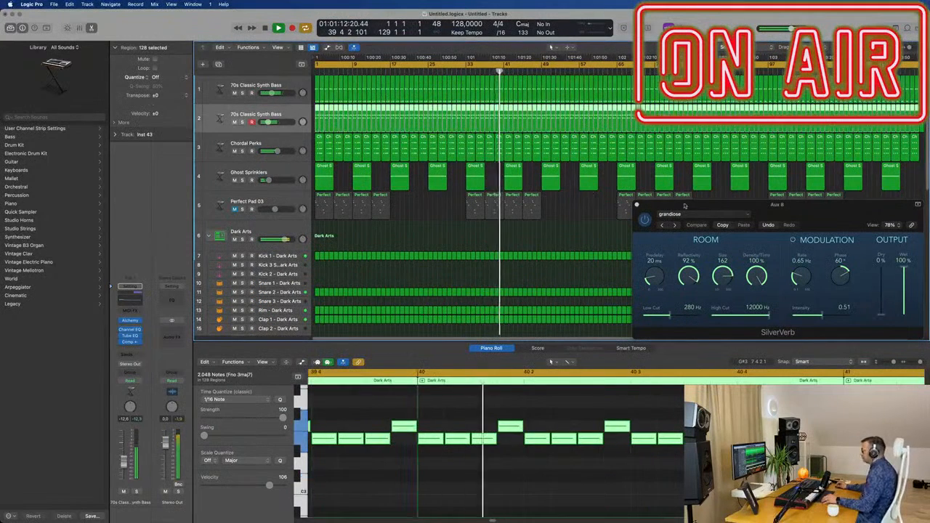
pyautogui.click(287, 201)
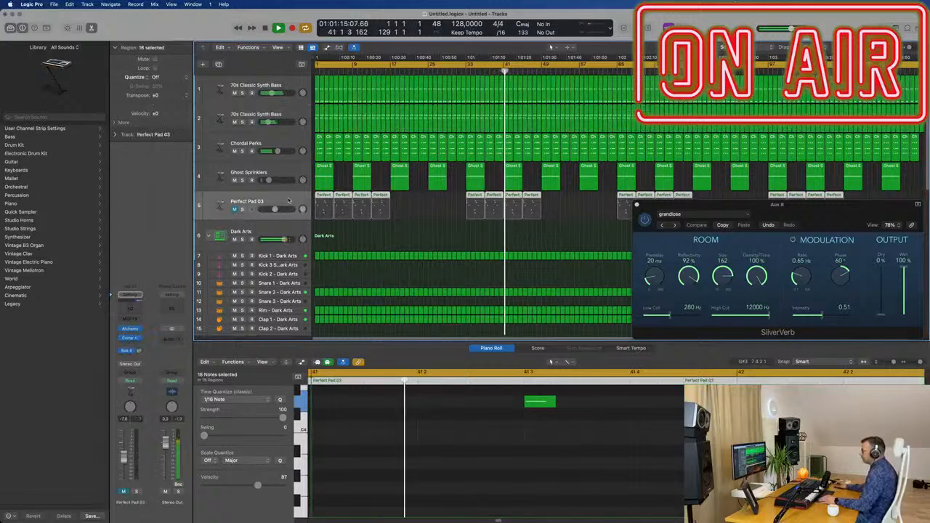
pyautogui.click(296, 138)
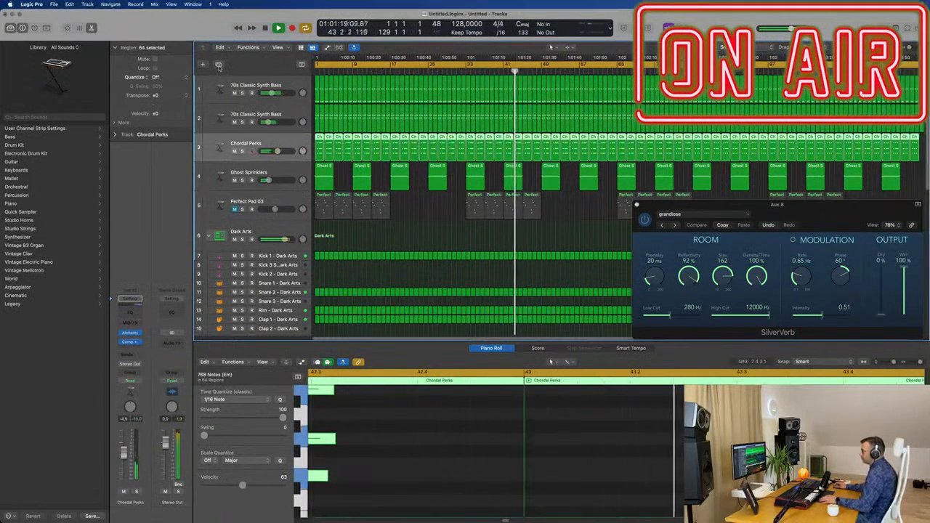
pyautogui.press('super+d')
pyautogui.moveTo(317, 143); pyautogui.dragTo(318, 178)
# Step: Reduce the copied Chordal Perks region to a single three-note chord placed at the start of bar 1
pyautogui.moveTo(438, 392); pyautogui.dragTo(679, 505)
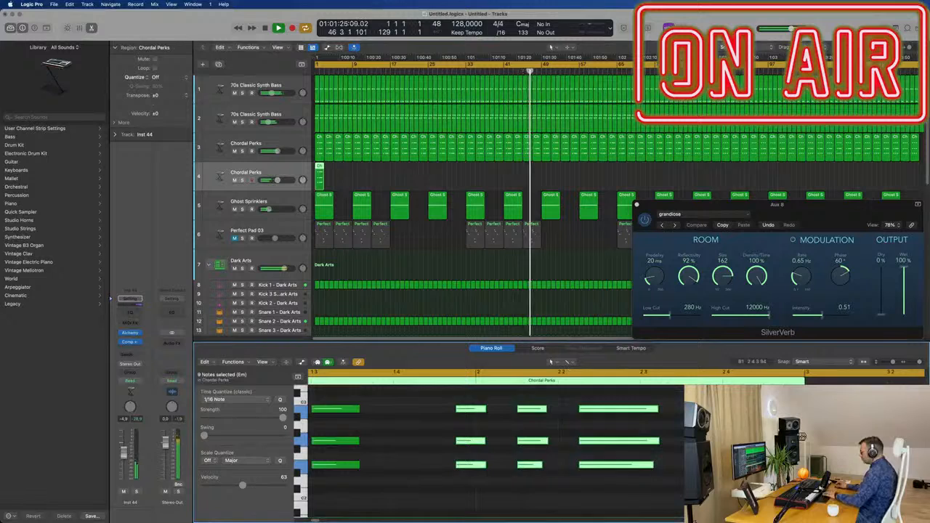
pyautogui.press('Delete')
pyautogui.hscroll(-5, 407, 419)
pyautogui.press('super+Up')
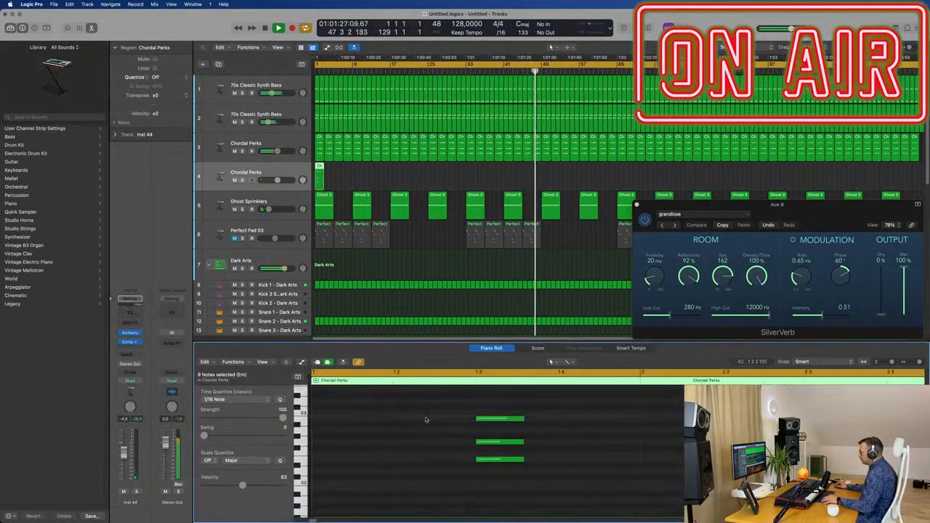
pyautogui.moveTo(426, 418); pyautogui.dragTo(560, 486)
pyautogui.moveTo(493, 424); pyautogui.dragTo(330, 422)
pyautogui.press('super+Up')
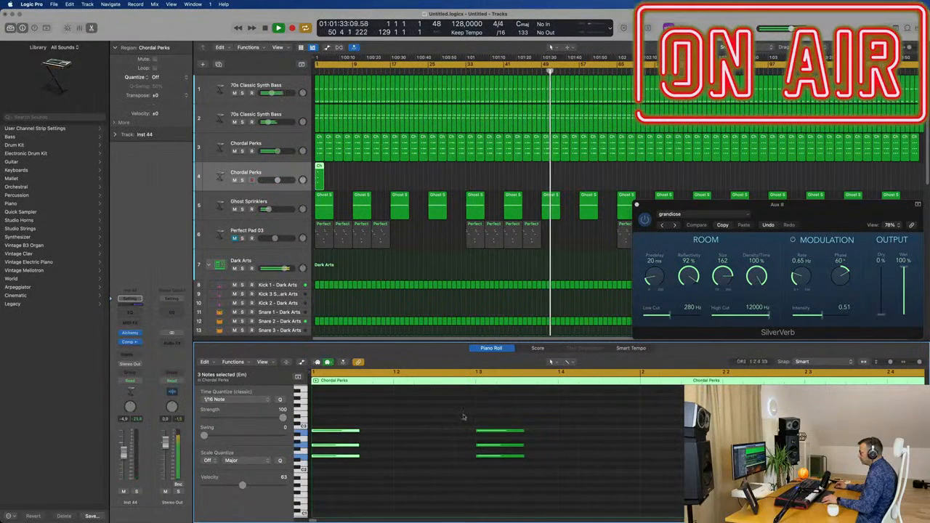
pyautogui.moveTo(465, 415); pyautogui.dragTo(514, 494)
pyautogui.press('Delete')
# Step: Layer a copy of the chord one octave higher at bar 1 and restart playback
pyautogui.moveTo(389, 412); pyautogui.dragTo(339, 477)
pyautogui.moveTo(327, 426); pyautogui.dragTo(326, 391)
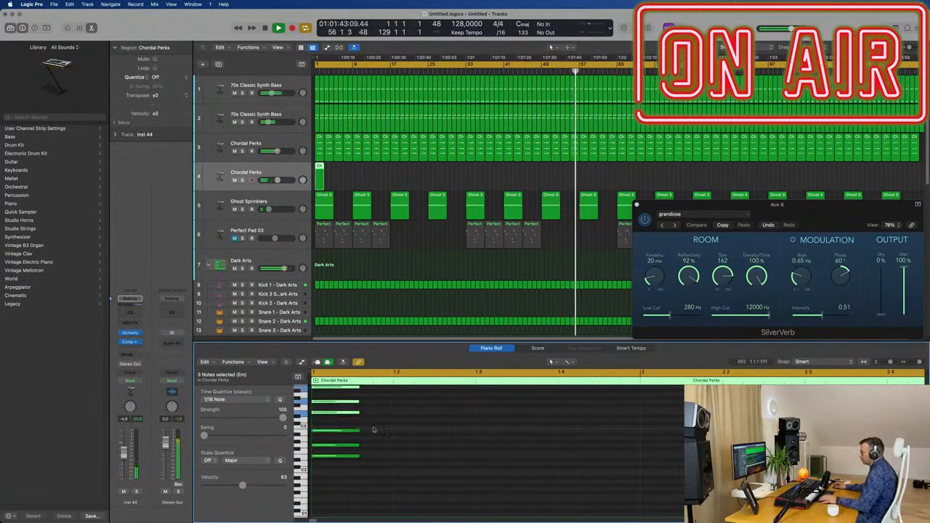
pyautogui.press('space')
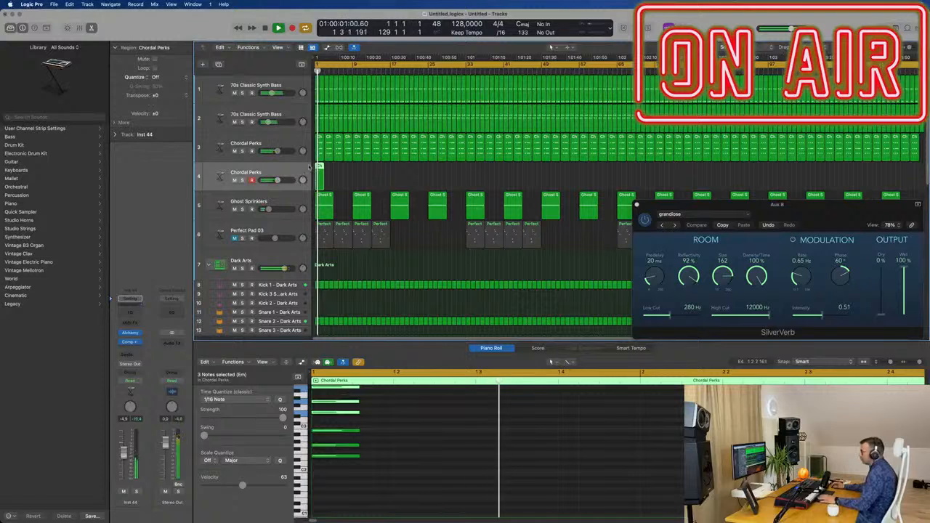
# Step: Open the Alchemy instrument of the duplicate Chordal Perks track and add a send to Bus 8 (Aux 8)
pyautogui.click(140, 332)
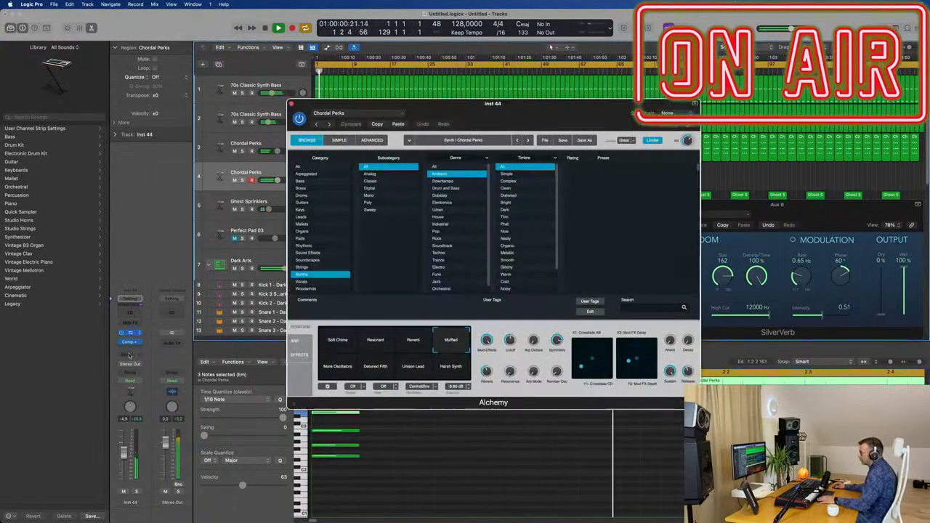
pyautogui.click(131, 354)
pyautogui.moveTo(138, 367)
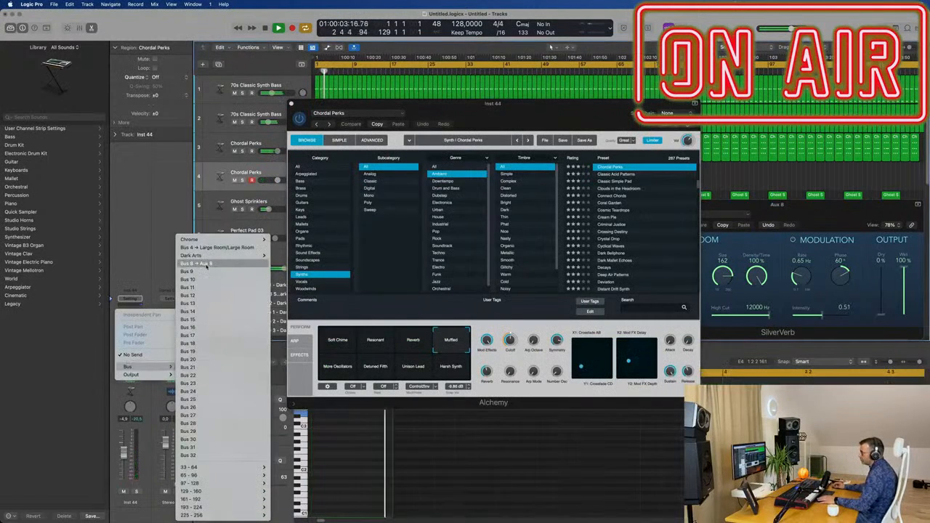
pyautogui.click(181, 263)
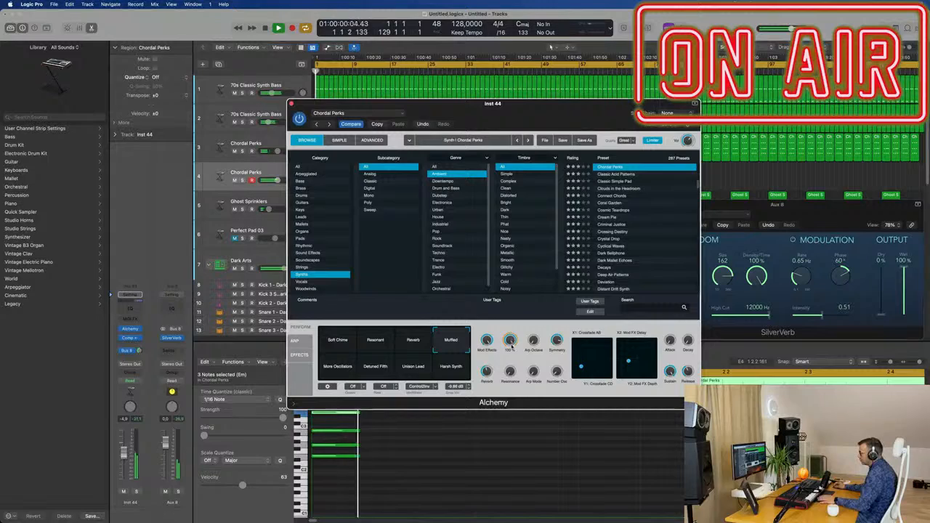
# Step: Switch the duplicate Chordal Perks track's Alchemy to the Soft Chime snapshot and move its window clear of the arrangement
pyautogui.moveTo(493, 110); pyautogui.dragTo(599, 159)
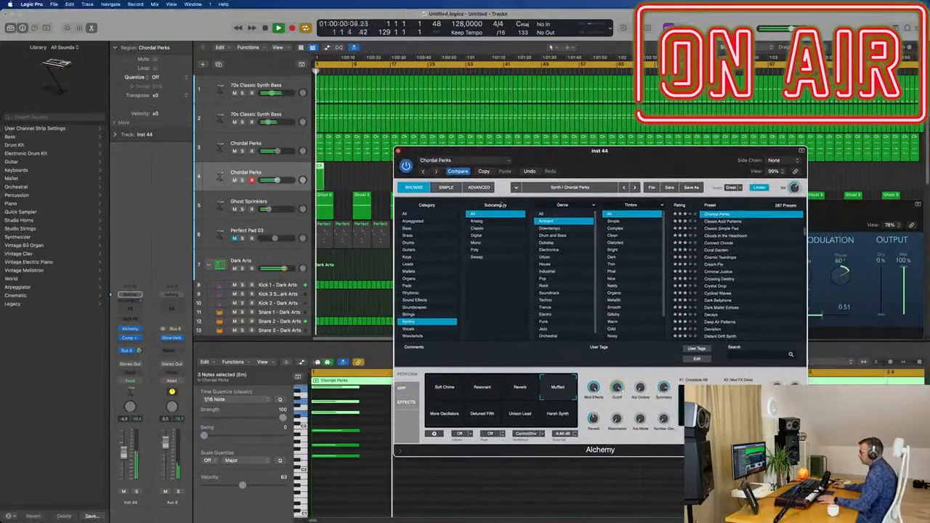
pyautogui.click(448, 396)
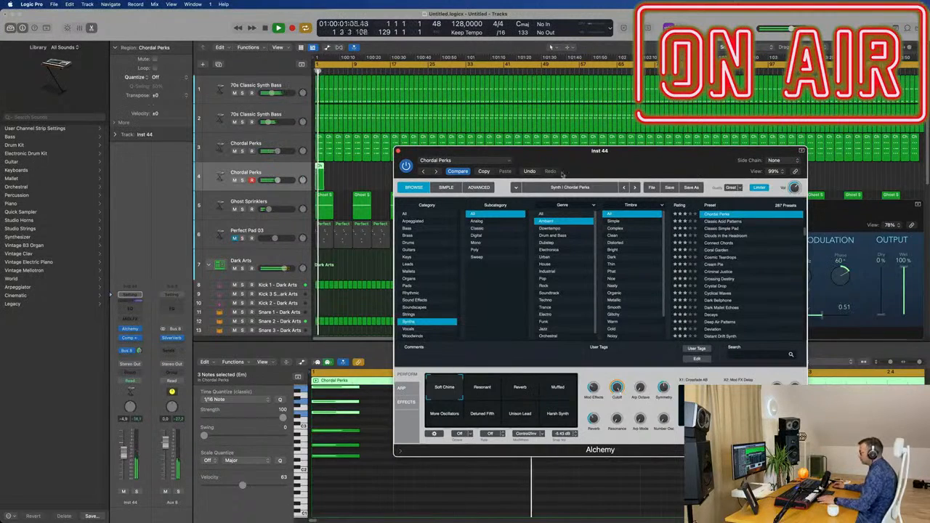
pyautogui.moveTo(561, 174); pyautogui.dragTo(768, 190)
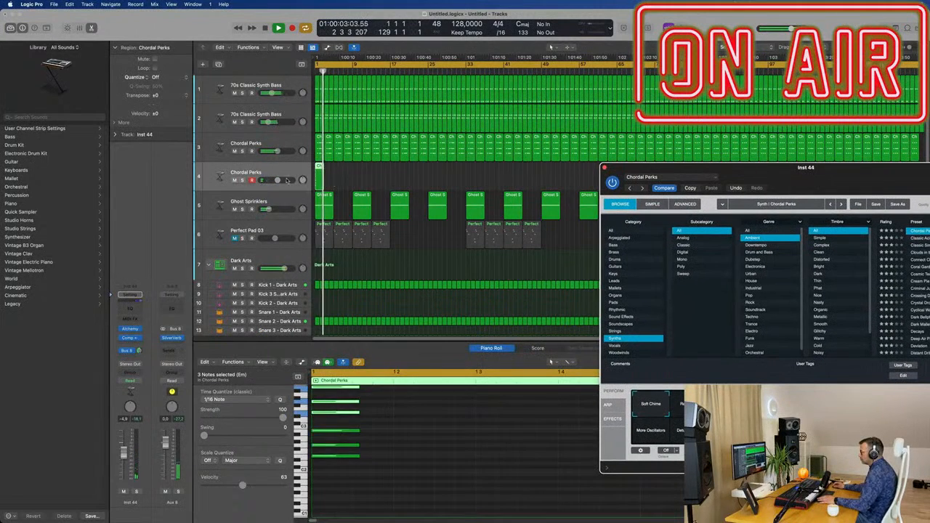
# Step: Repeat the chord region on the second Chordal Perks track up to bar 129 and close the Alchemy and SilverVerb windows
pyautogui.click(319, 175)
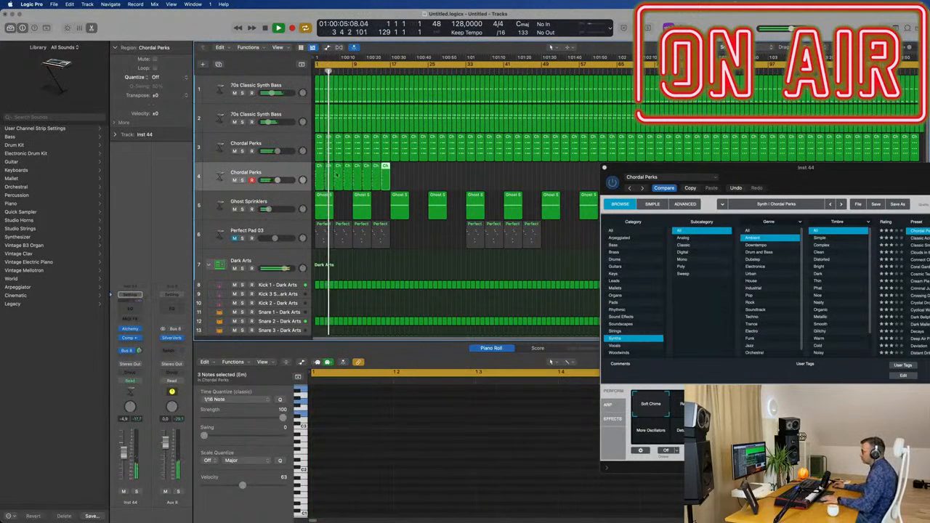
pyautogui.click(291, 174)
pyautogui.moveTo(768, 167); pyautogui.dragTo(457, 285)
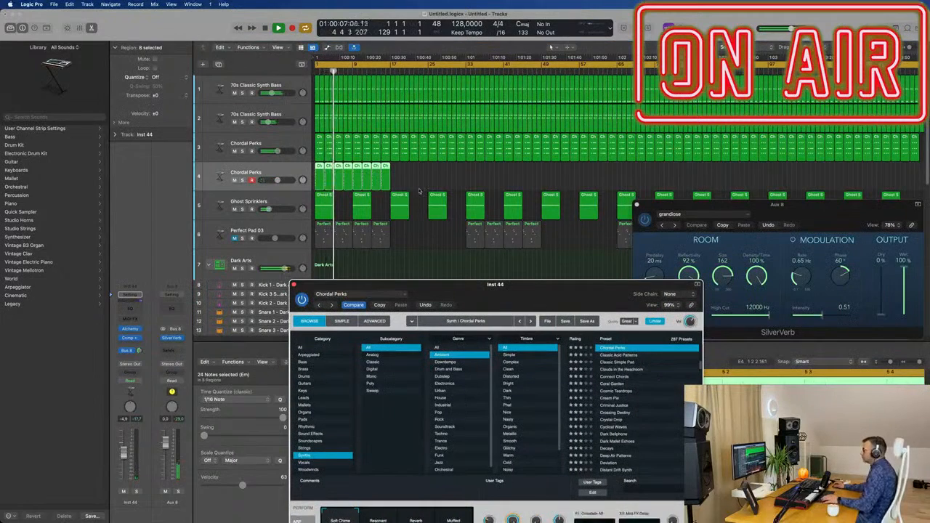
pyautogui.scroll(-1, 408, 187)
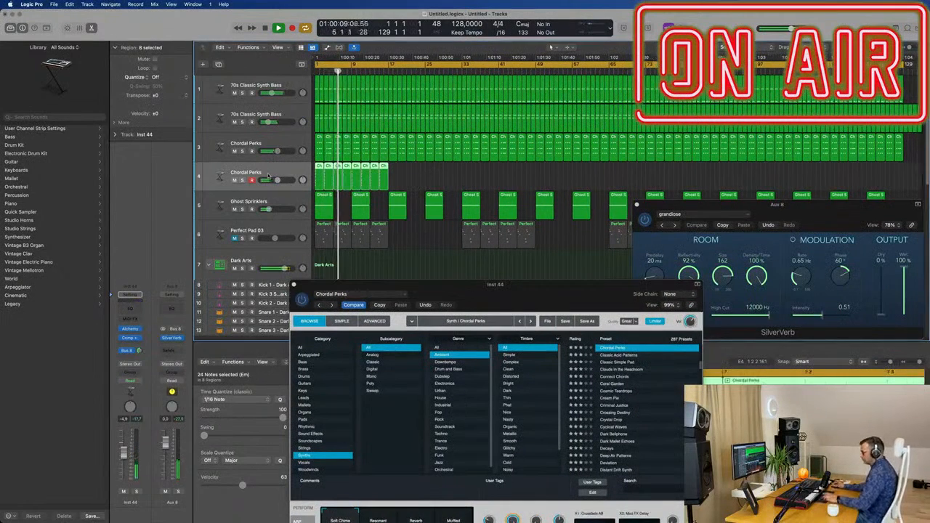
pyautogui.press('super+r')
pyautogui.press('super+r')
pyautogui.press('super+r')
pyautogui.press('super+r')
pyautogui.press('super+r')
pyautogui.press('super+r')
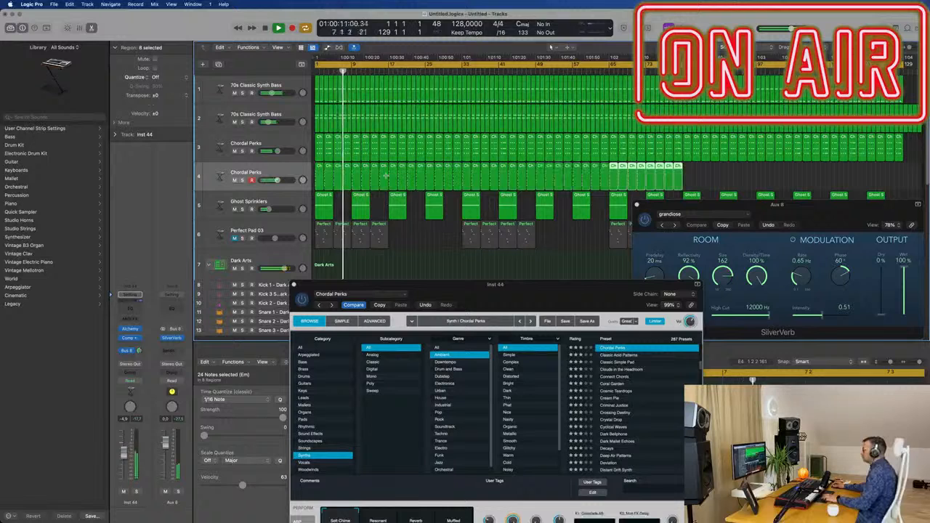
pyautogui.press('super+r')
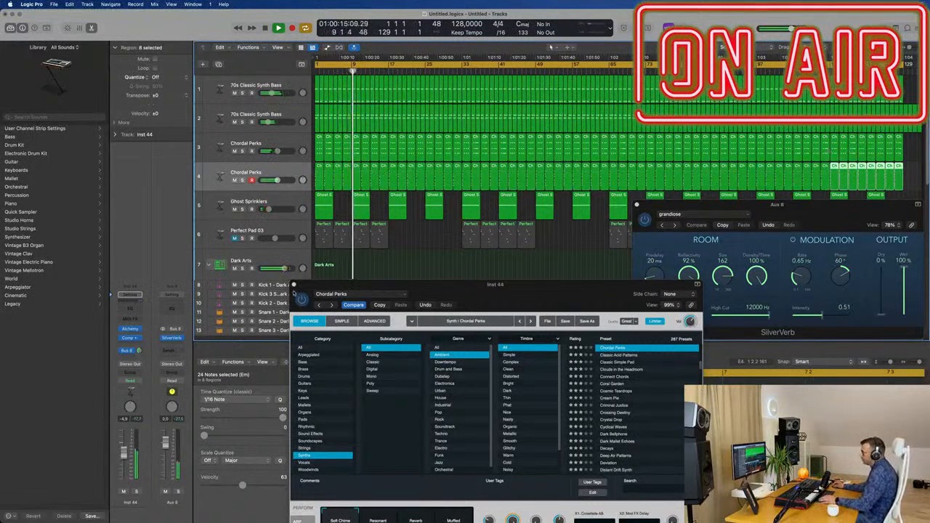
pyautogui.click(294, 285)
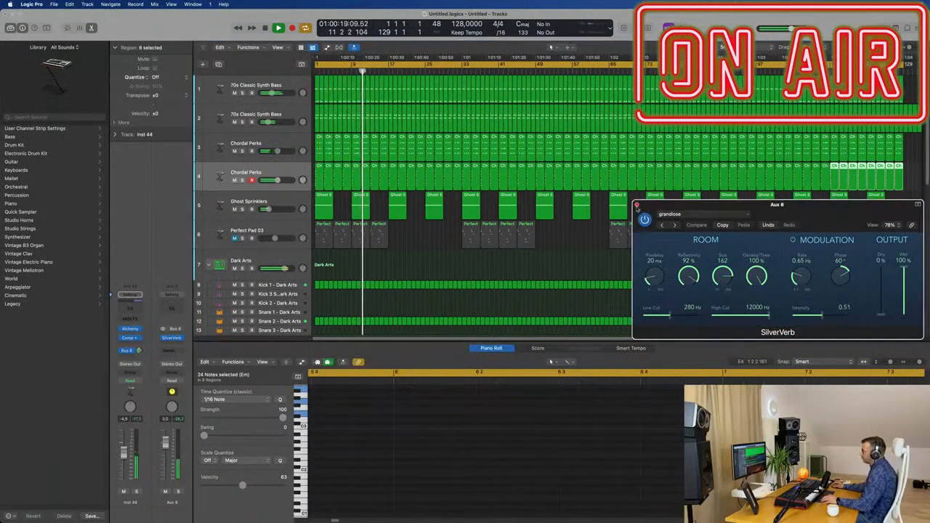
pyautogui.click(636, 205)
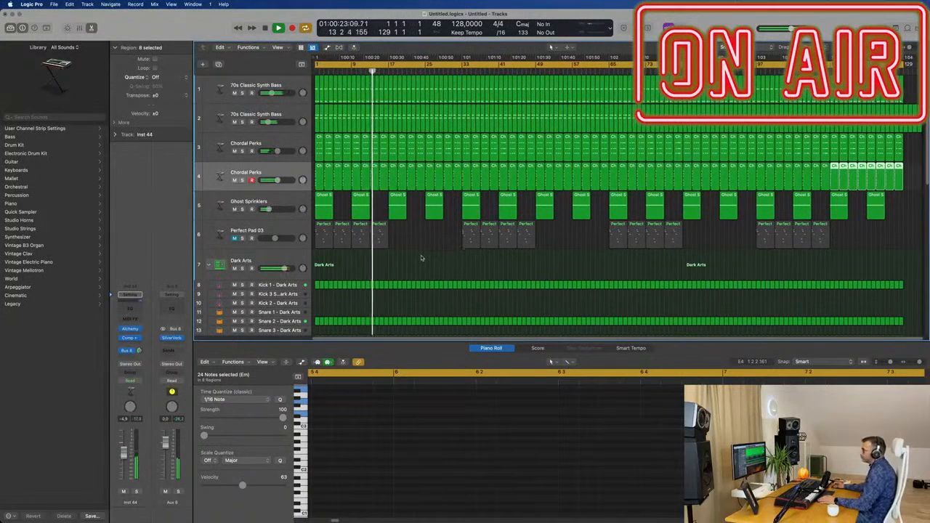
# Step: Audition the second Chordal Perks track soloed and in the full mix from the start, lowering its volume slightly
pyautogui.click(421, 259)
pyautogui.click(242, 180)
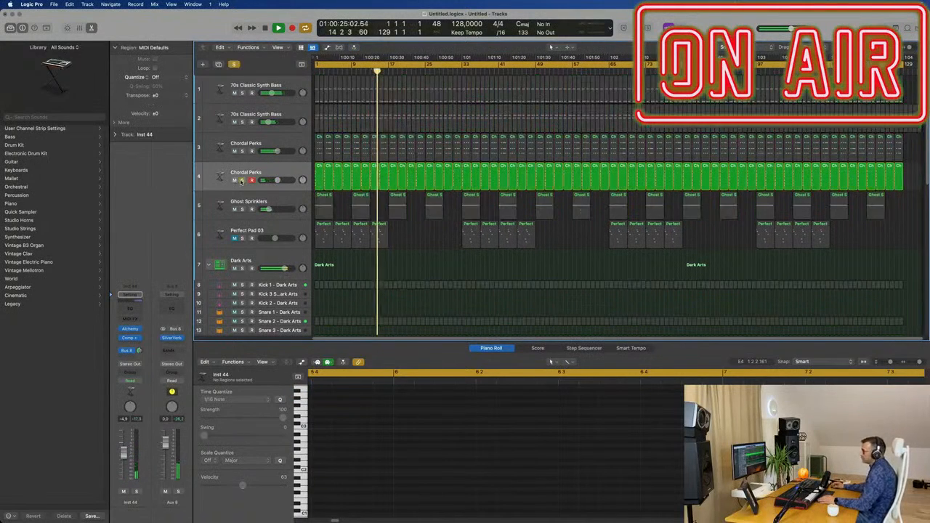
pyautogui.click(242, 180)
pyautogui.click(220, 178)
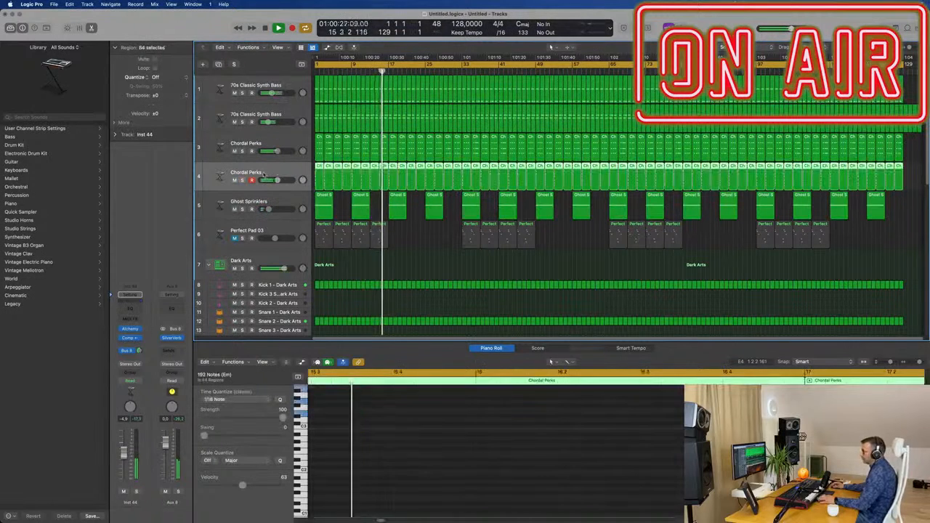
pyautogui.press('Return')
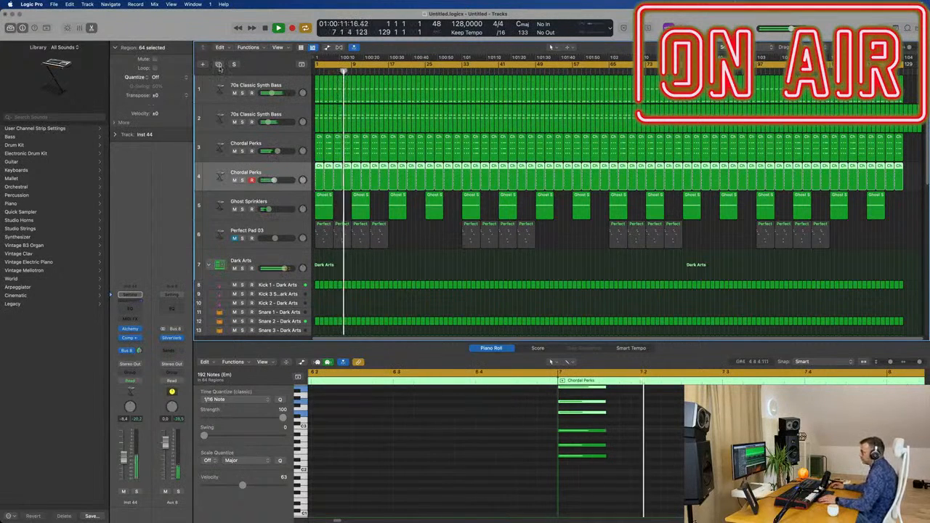
# Step: Duplicate the second Chordal Perks track with its settings and copy its first region to bar 1 of the new track
pyautogui.press('super+d')
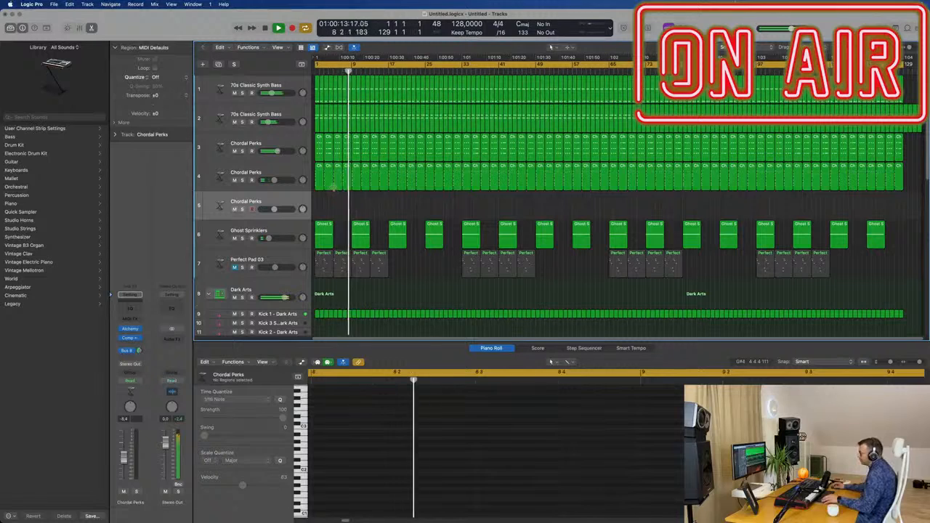
pyautogui.click(320, 180)
pyautogui.moveTo(320, 180); pyautogui.dragTo(320, 207)
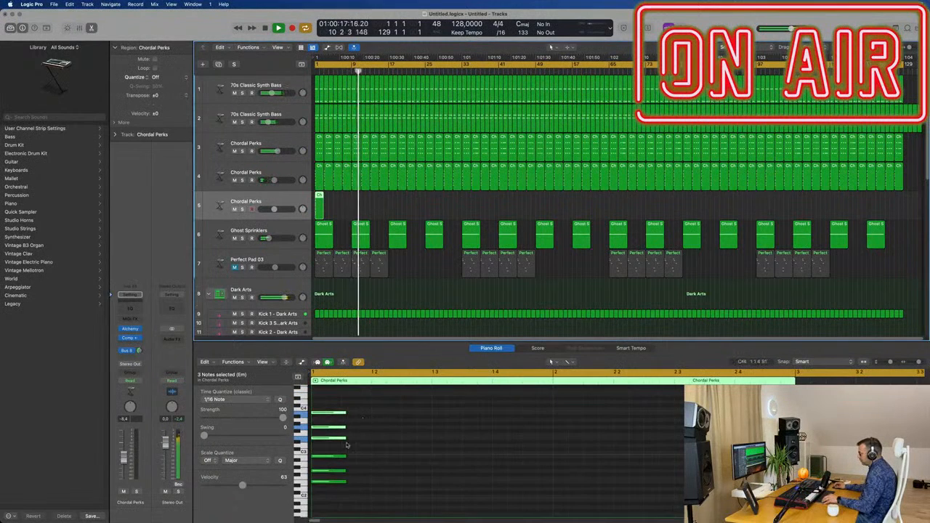
# Step: Lengthen all six notes of the copied region to sustain through its two bars and restart playback from bar 1
pyautogui.moveTo(314, 394); pyautogui.dragTo(679, 455)
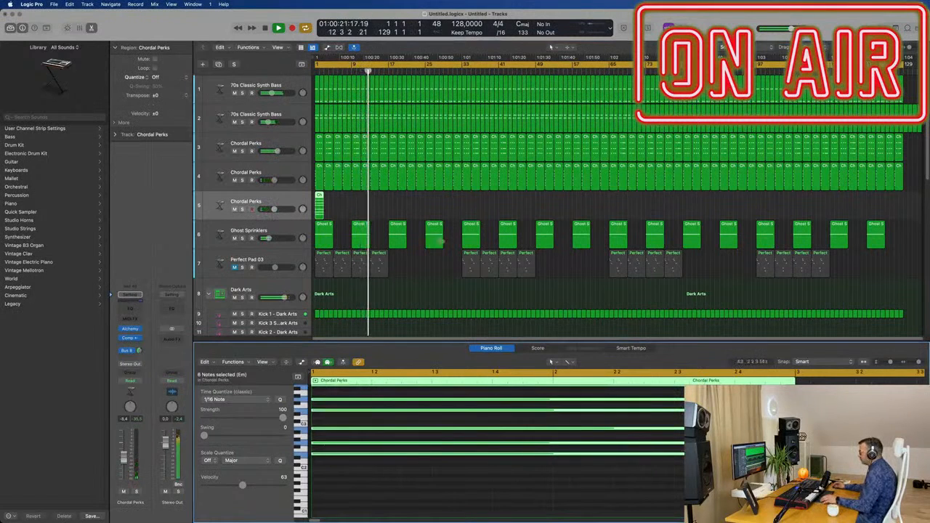
pyautogui.press('space')
pyautogui.press('Return')
pyautogui.press('space')
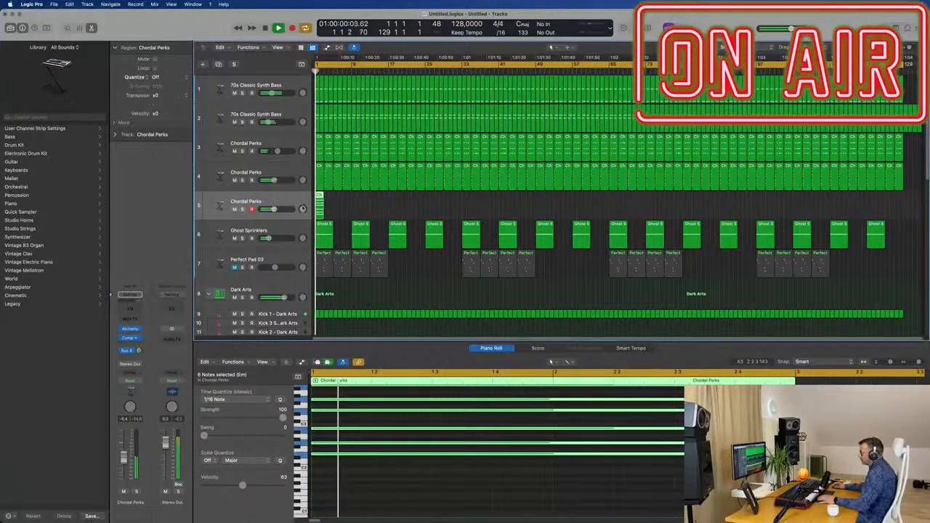
# Step: Repeat the sustained chord region so four copies fill bars 1 to 8, deleting the surplus fifth copy
pyautogui.press('space')
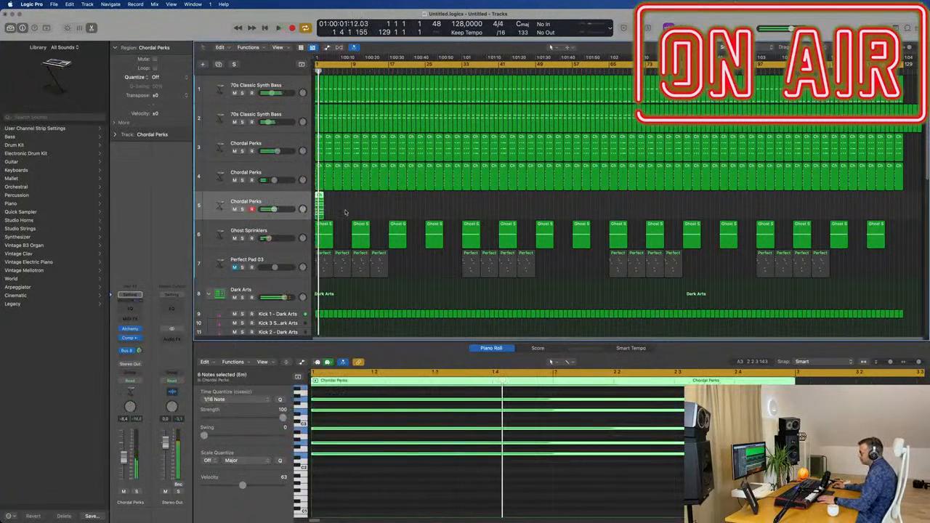
pyautogui.press('Return')
pyautogui.press('space')
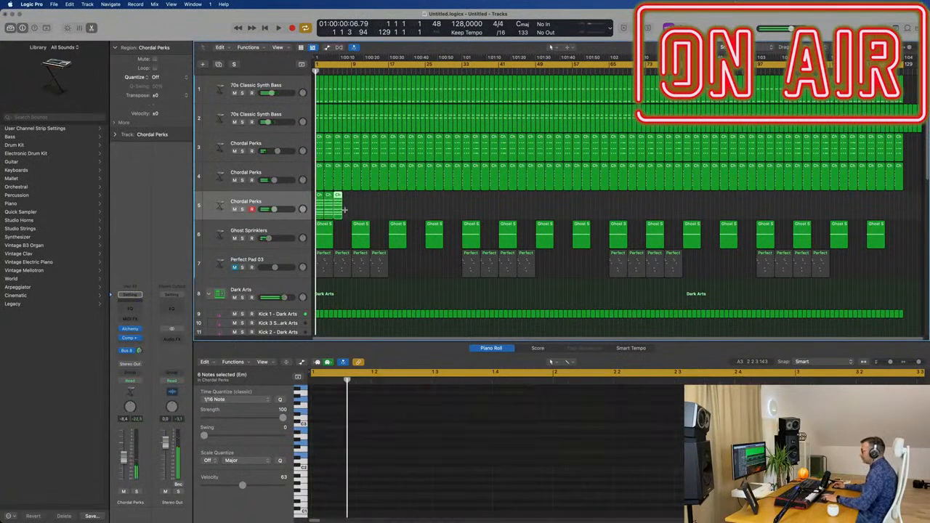
pyautogui.click(383, 208)
pyautogui.click(357, 214)
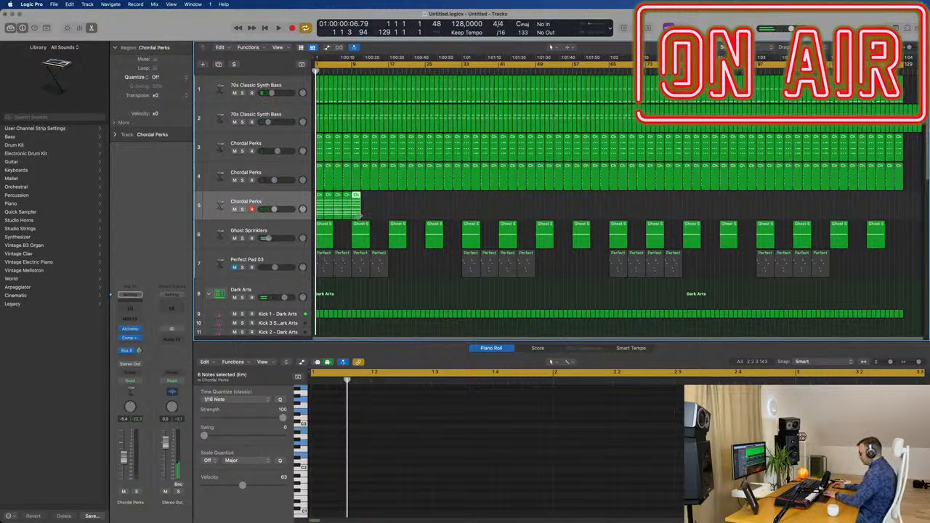
pyautogui.press('Delete')
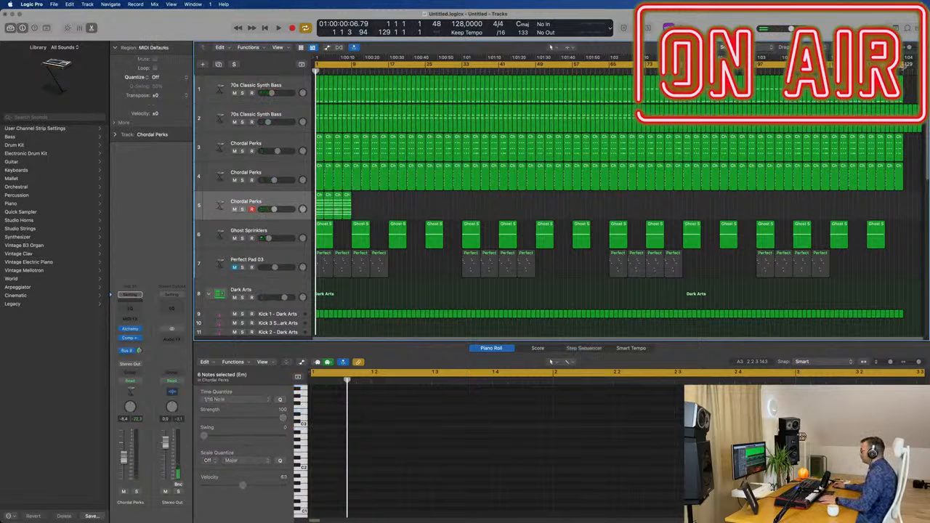
# Step: Shorten the cycle range to run from bar 1 to bar 9, select the four sustained chord regions and restart playback
pyautogui.moveTo(903, 66); pyautogui.dragTo(348, 84)
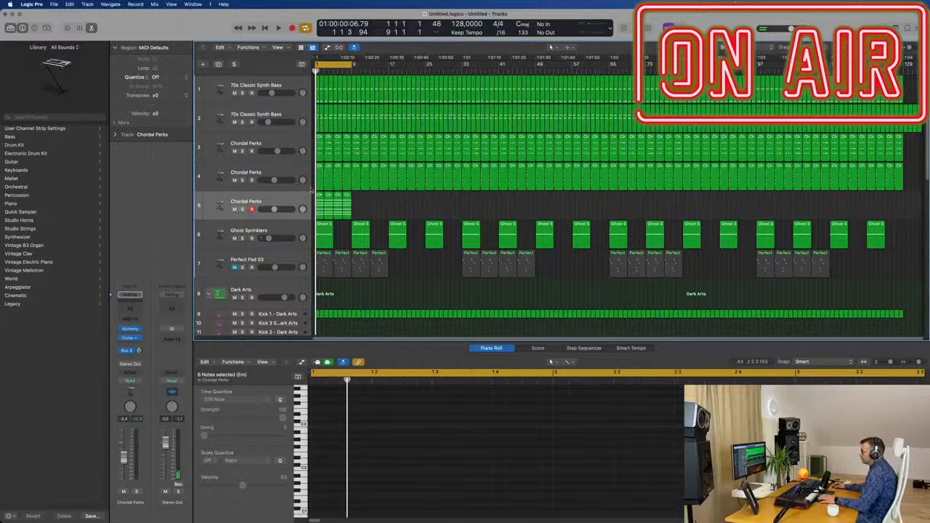
pyautogui.press('space')
pyautogui.click(278, 197)
pyautogui.press('space')
pyautogui.press('space')
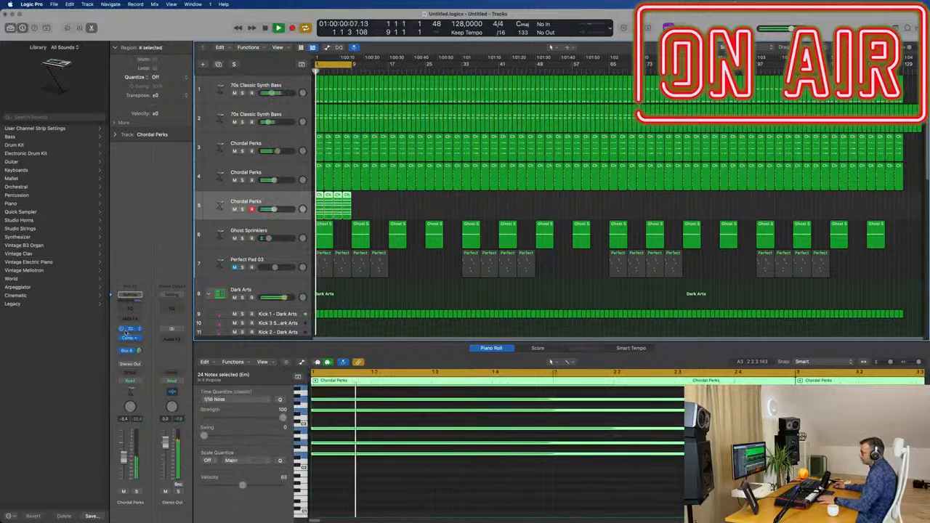
# Step: Open Alchemy on the third Chordal Perks track, filter its presets to the Arpeggiated category and load Afterthought
pyautogui.click(128, 329)
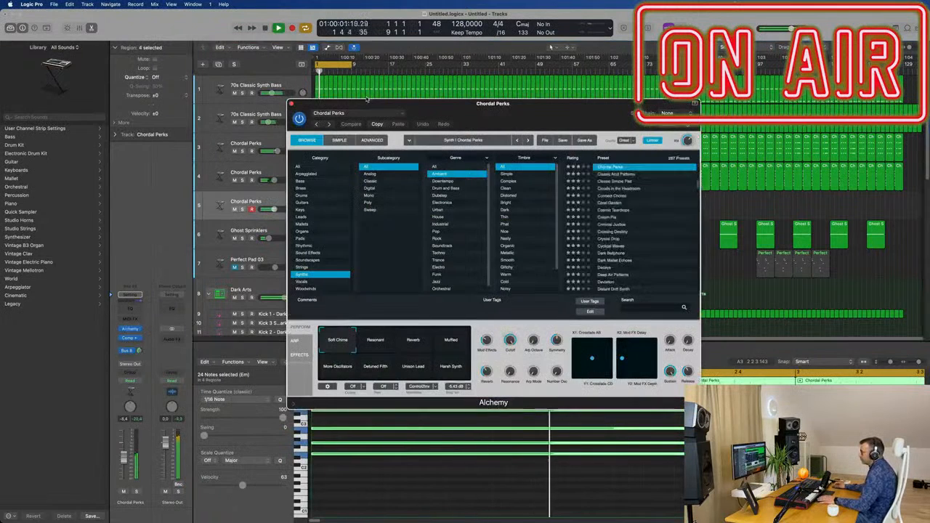
pyautogui.click(308, 174)
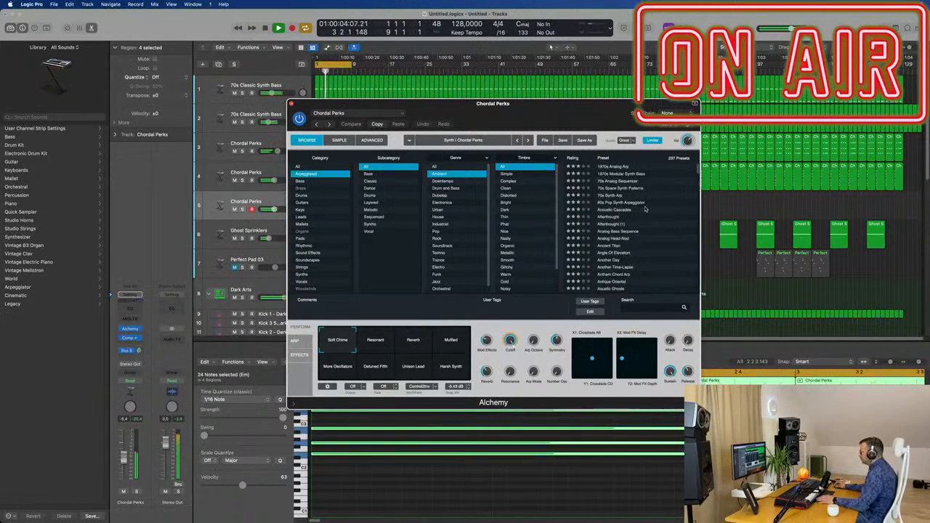
pyautogui.moveTo(531, 114); pyautogui.dragTo(518, 148)
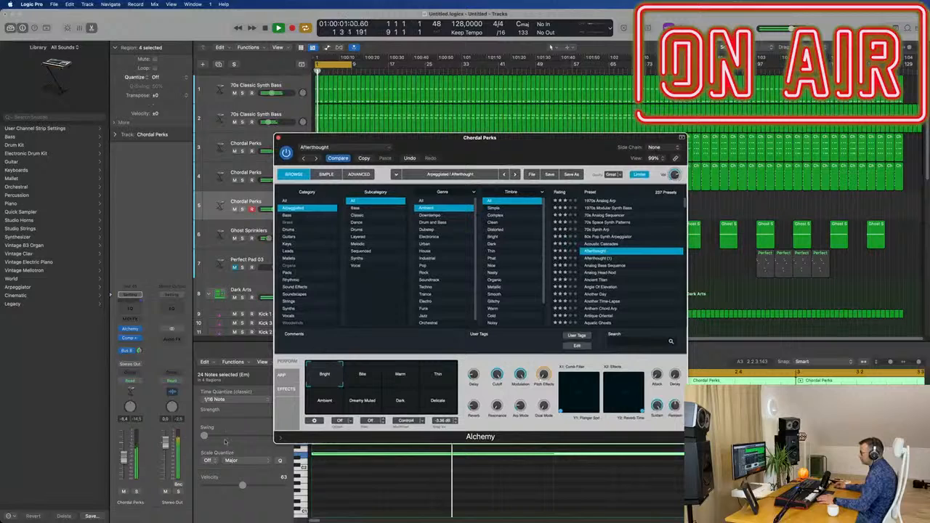
pyautogui.click(255, 342)
pyautogui.press('space')
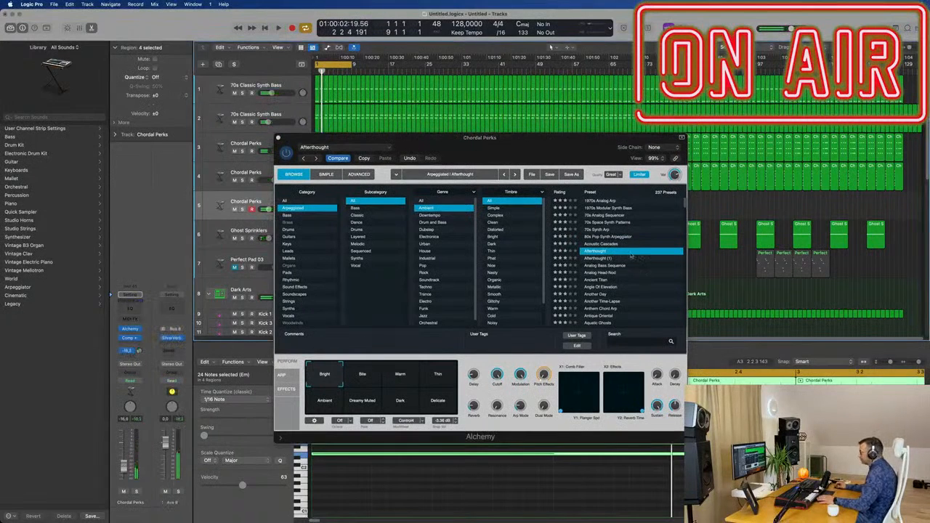
# Step: Try the Analog Bass Sequence preset, replace it with Analog Head-Nod and set the track's volume to -4.1 dB
pyautogui.click(616, 265)
pyautogui.moveTo(509, 137); pyautogui.dragTo(586, 88)
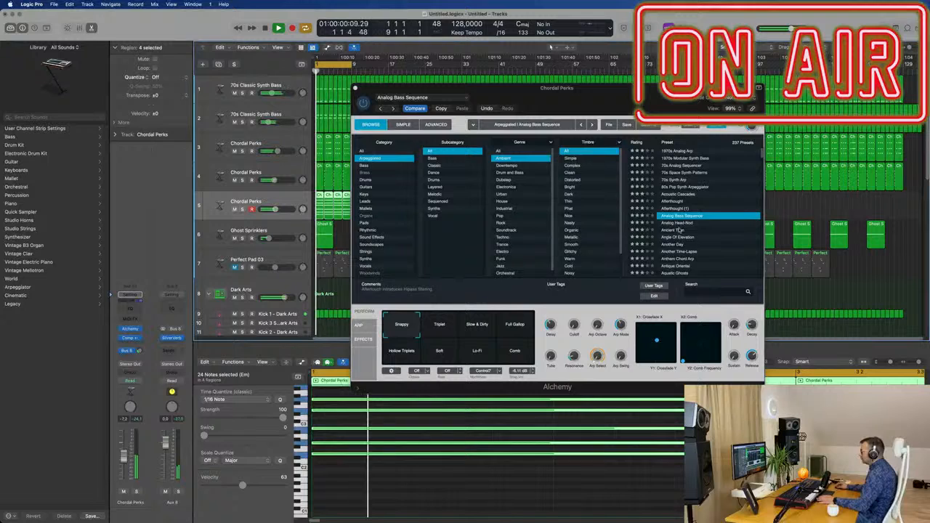
pyautogui.click(676, 224)
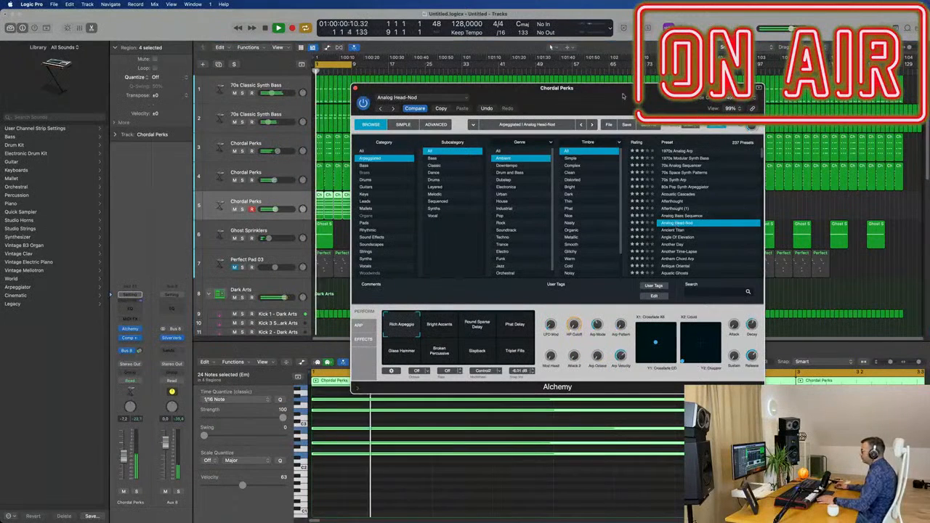
pyautogui.moveTo(620, 95); pyautogui.dragTo(606, 80)
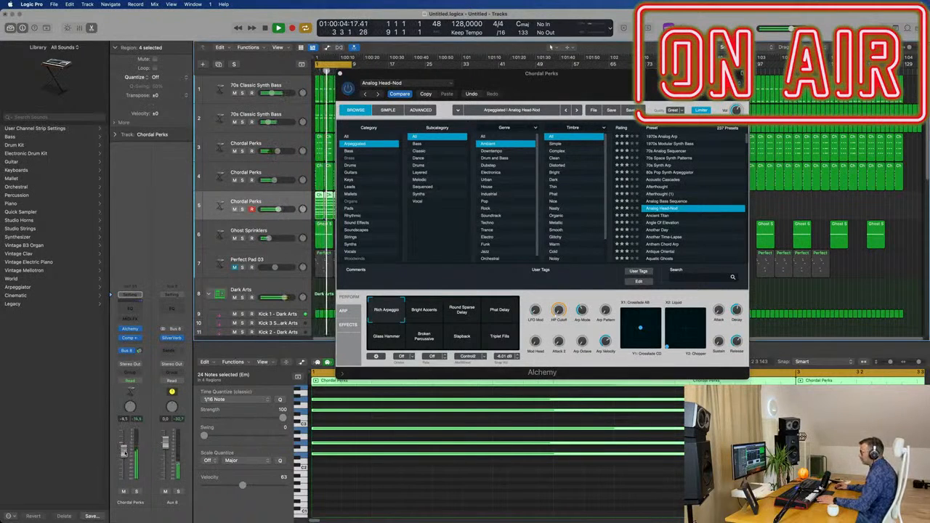
# Step: Compare the Bright Accents and Phat Delay snapshots, return to Rich Arpeggio and raise the HP Cutoff
pyautogui.click(434, 310)
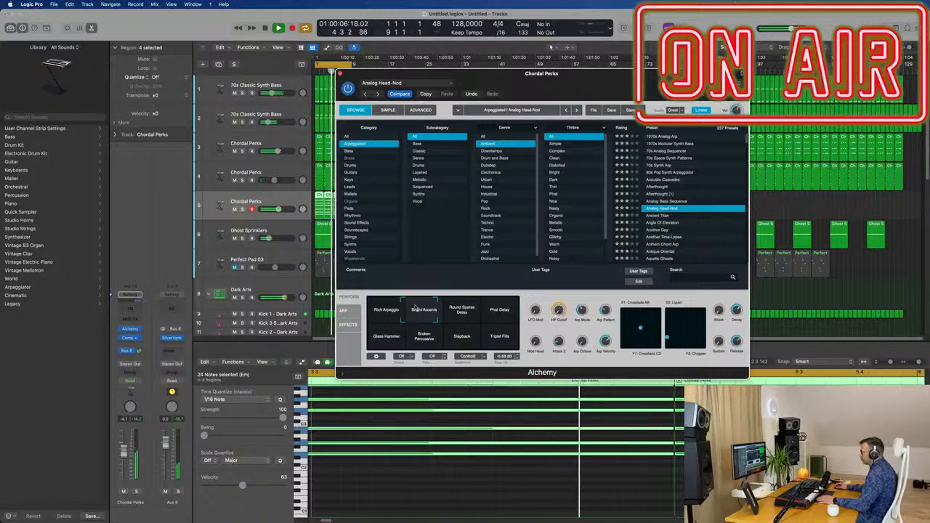
pyautogui.click(498, 309)
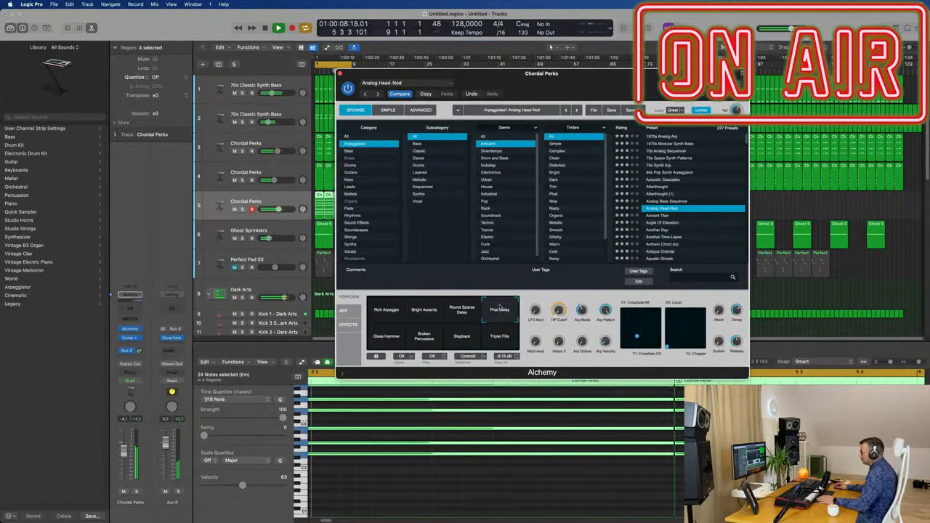
pyautogui.click(389, 309)
pyautogui.moveTo(558, 309); pyautogui.dragTo(559, 289)
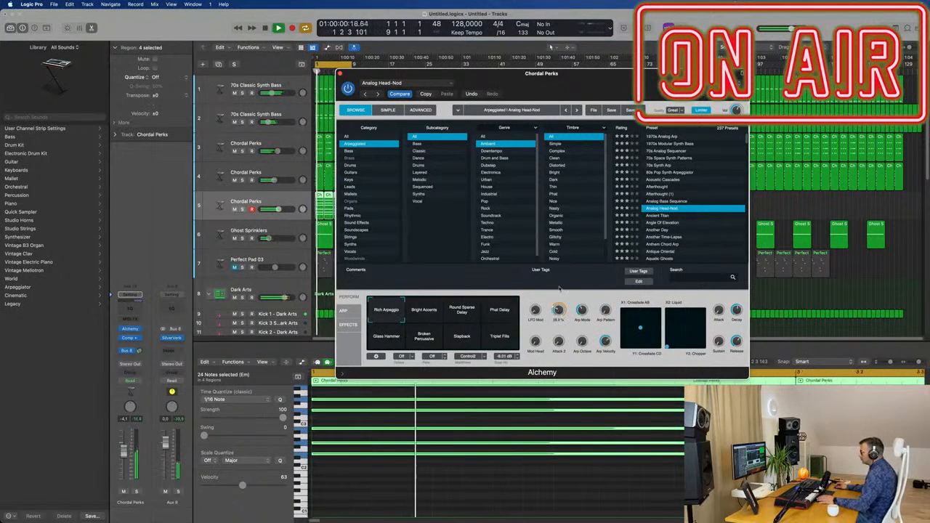
# Step: Audition the Glass Hammer snapshot and switch Analog Head-Nod to Broken Percussive
pyautogui.click(380, 342)
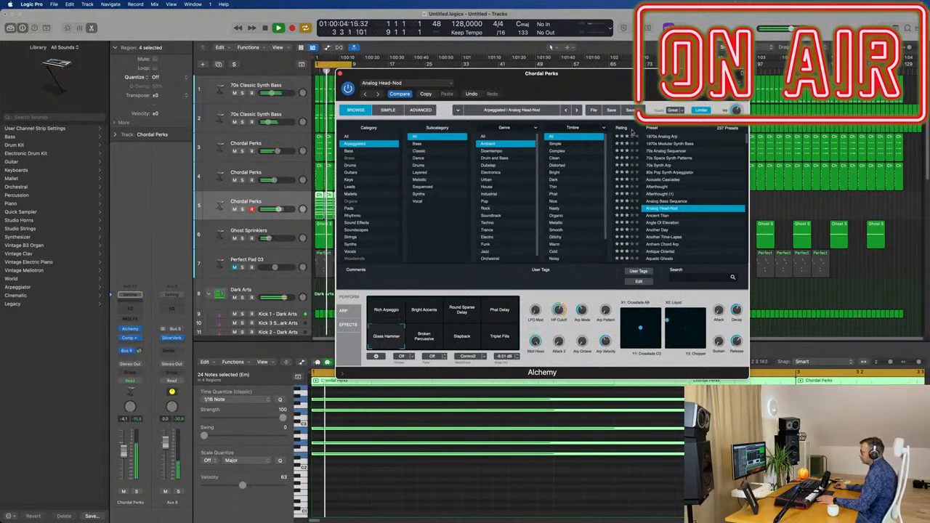
pyautogui.moveTo(552, 73); pyautogui.dragTo(581, 142)
pyautogui.click(452, 405)
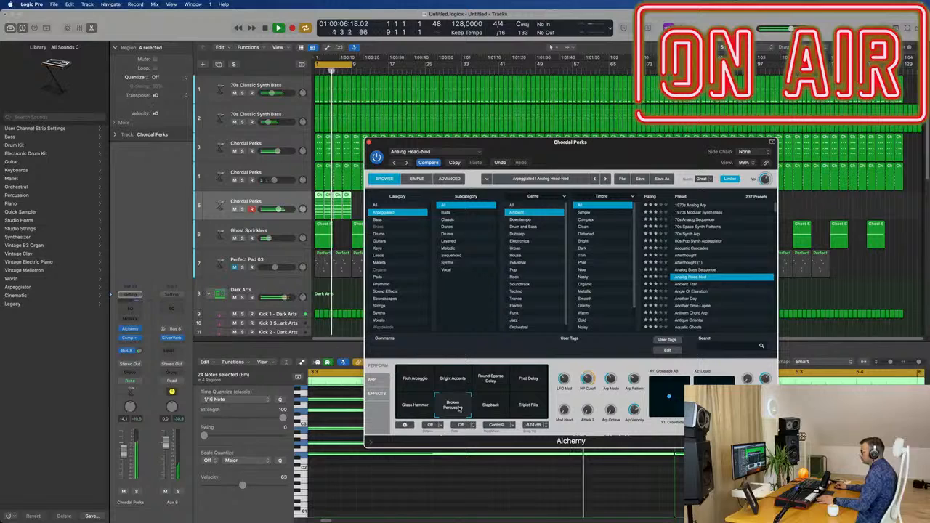
# Step: Audition the Slapback and Triplet Fills snapshots of the Analog Head-Nod preset
pyautogui.click(492, 407)
pyautogui.click(528, 407)
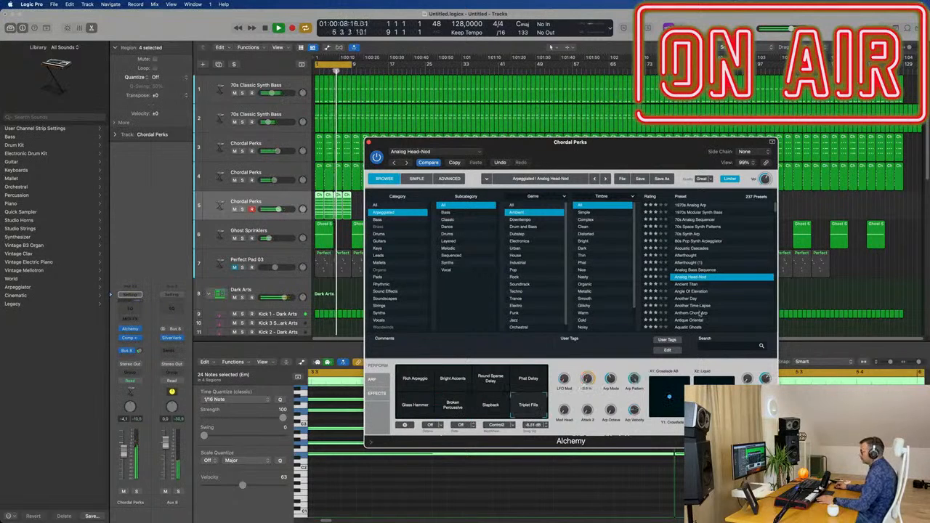
# Step: Load the Angle Of Elevation preset and try its Tremolo Arp and Thin Tremolo Arp snapshots
pyautogui.click(694, 291)
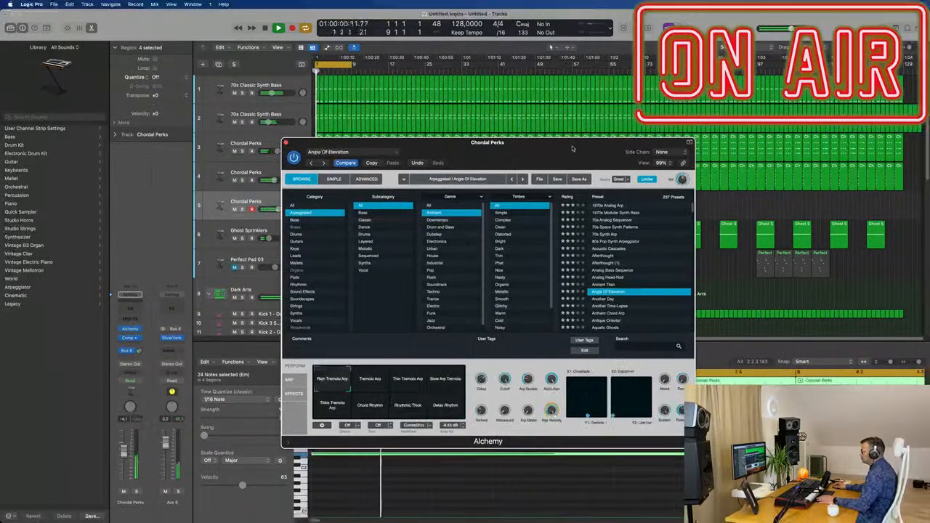
pyautogui.moveTo(574, 153); pyautogui.dragTo(652, 142)
pyautogui.click(456, 370)
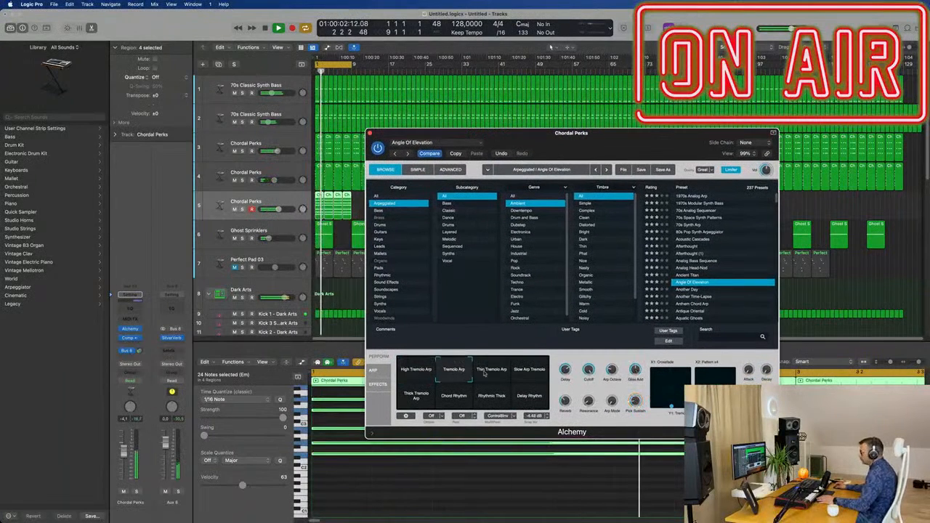
pyautogui.click(485, 373)
# Step: Try the Another Day preset and replace it with Arp Voyage
pyautogui.click(684, 290)
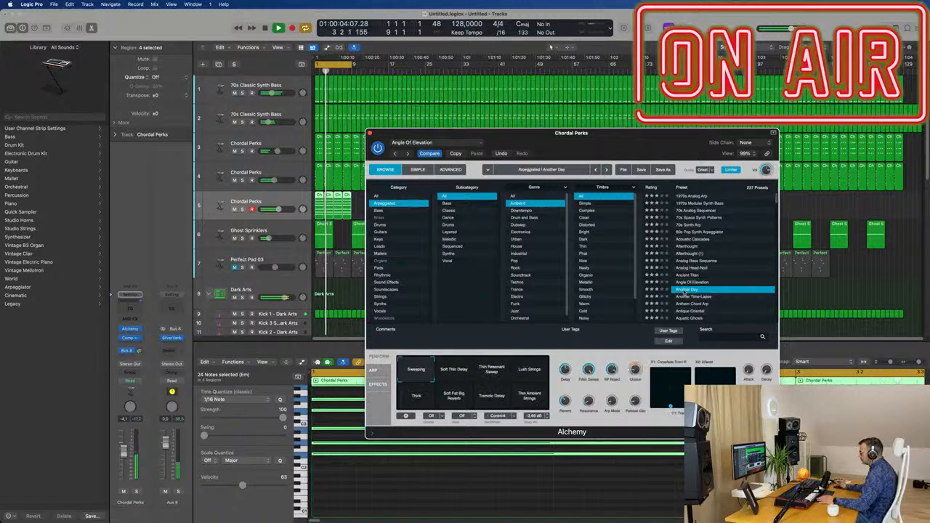
pyautogui.press('space')
pyautogui.scroll(-5, 716, 289)
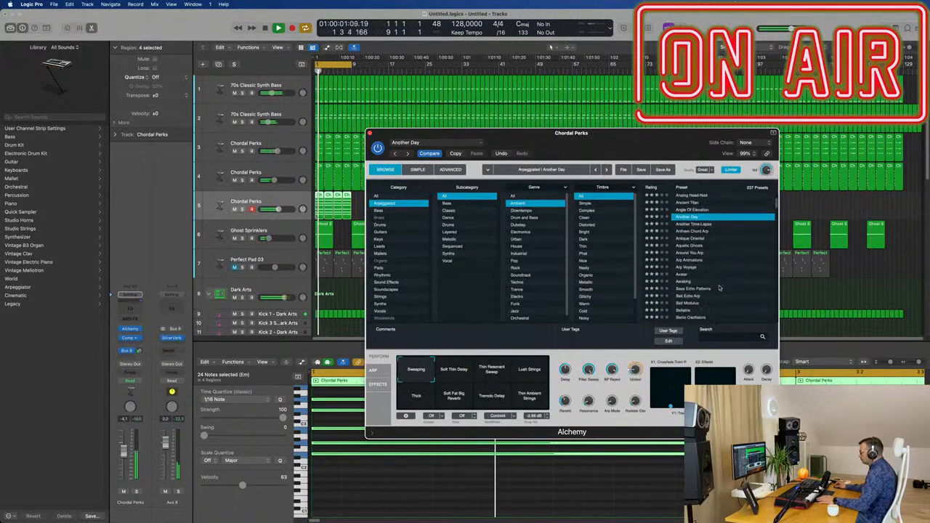
pyautogui.click(687, 268)
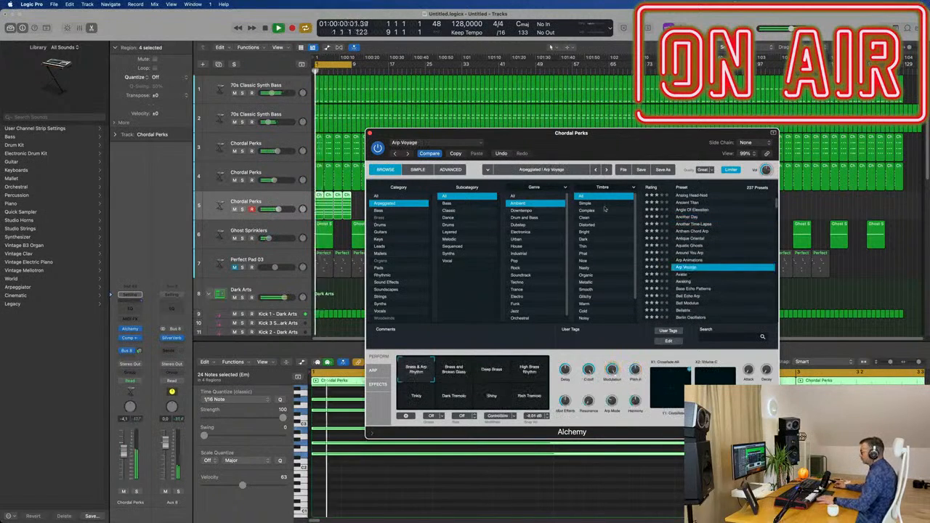
# Step: Audition Arp Voyage's Brass and Broken Glass and Deep Brass snapshots and set the track's volume to about -4.5 dB
pyautogui.moveTo(636, 140); pyautogui.dragTo(619, 142)
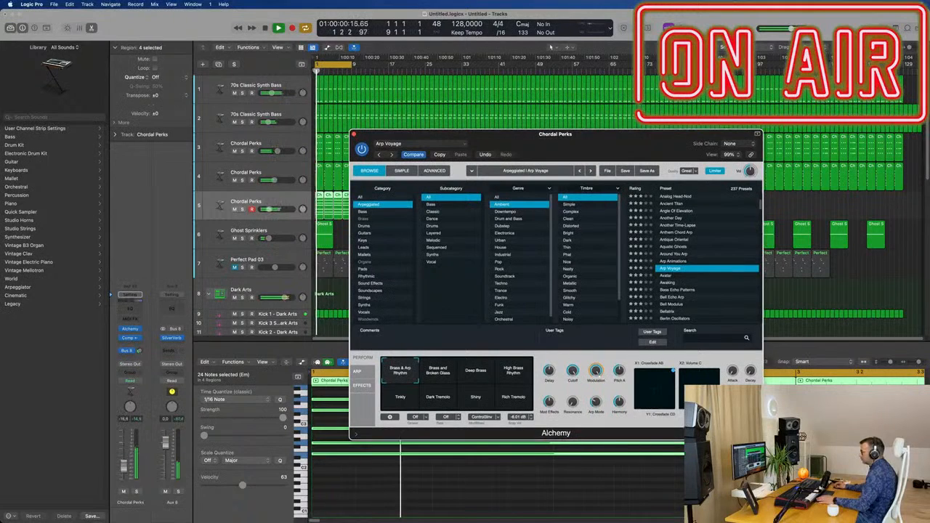
pyautogui.click(440, 374)
pyautogui.click(478, 374)
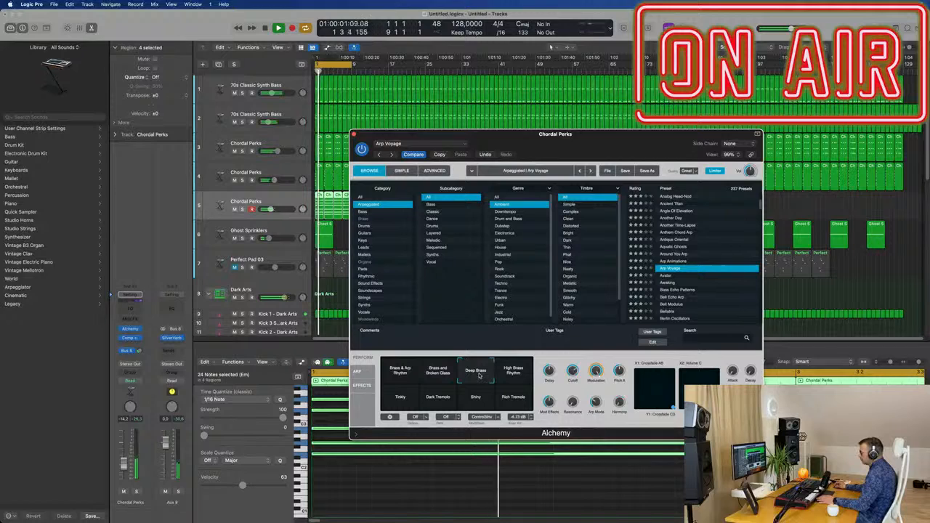
pyautogui.press('Return')
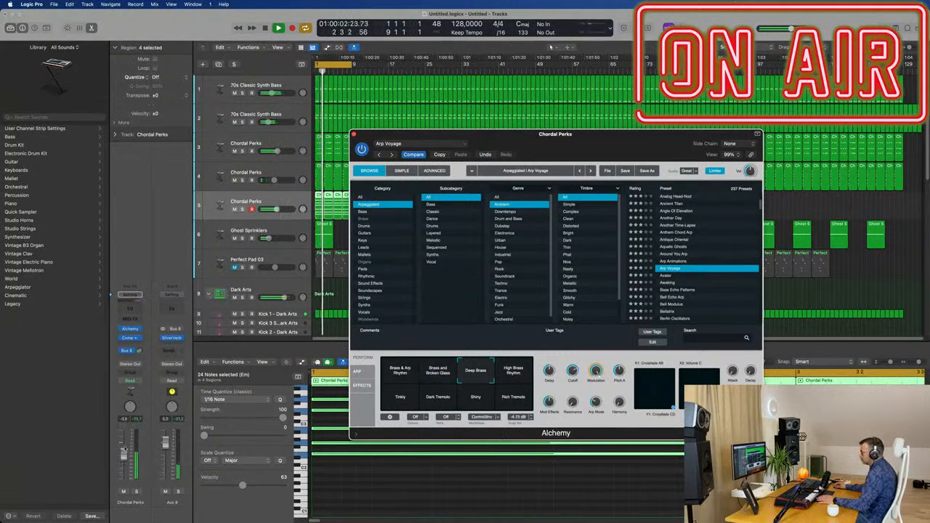
pyautogui.moveTo(124, 450); pyautogui.dragTo(124, 448)
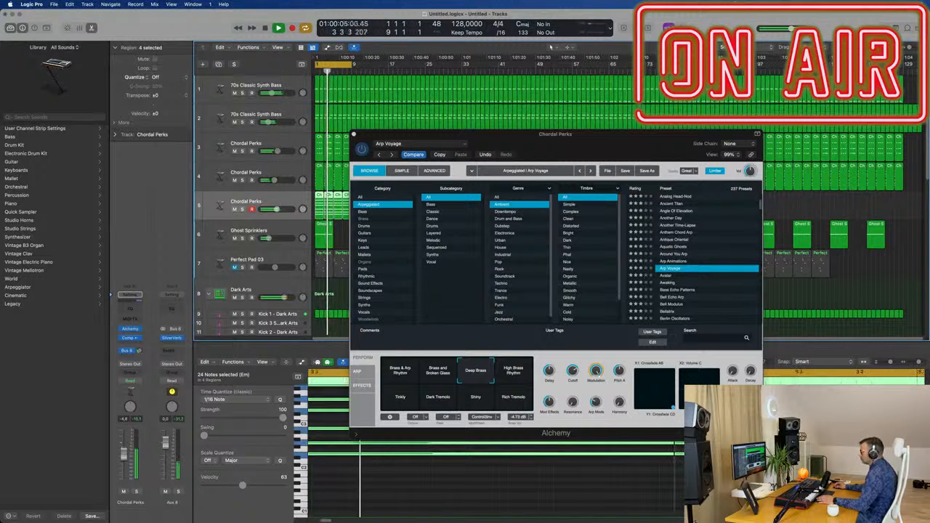
# Step: Delete the last three regions on the third Chordal Perks track and extend the first region to bar 9
pyautogui.moveTo(590, 132); pyautogui.dragTo(629, 242)
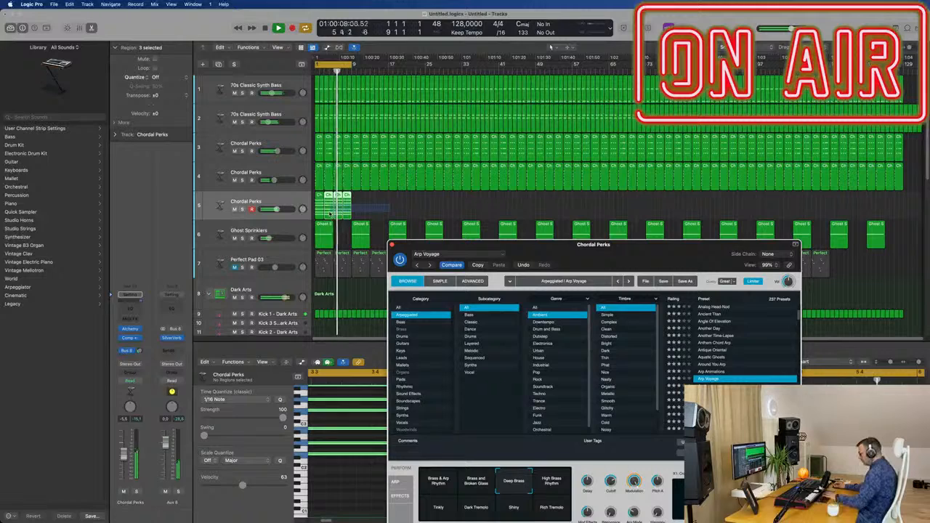
pyautogui.moveTo(329, 214); pyautogui.dragTo(342, 212)
pyautogui.press('Delete')
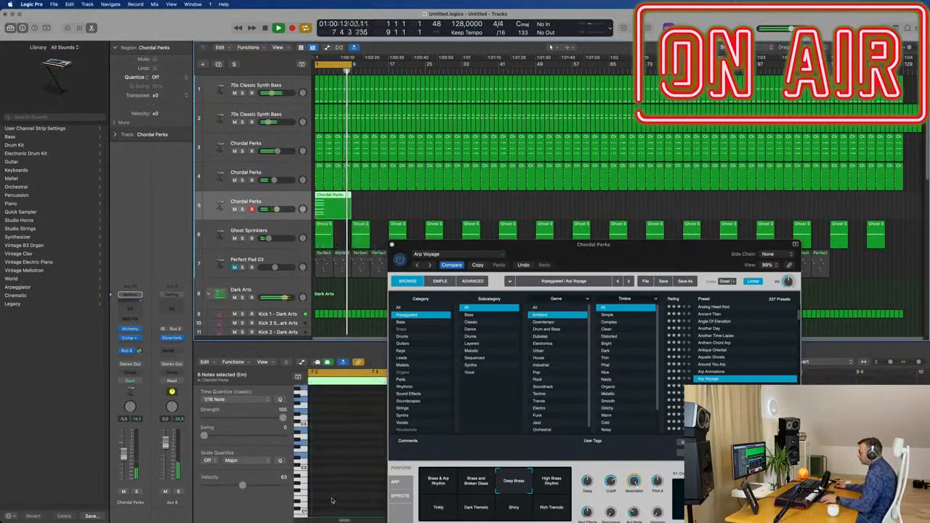
# Step: Lengthen all six chord notes in the third Chordal Perks region to eight bars, up to the region's end
pyautogui.moveTo(493, 261); pyautogui.dragTo(705, 272)
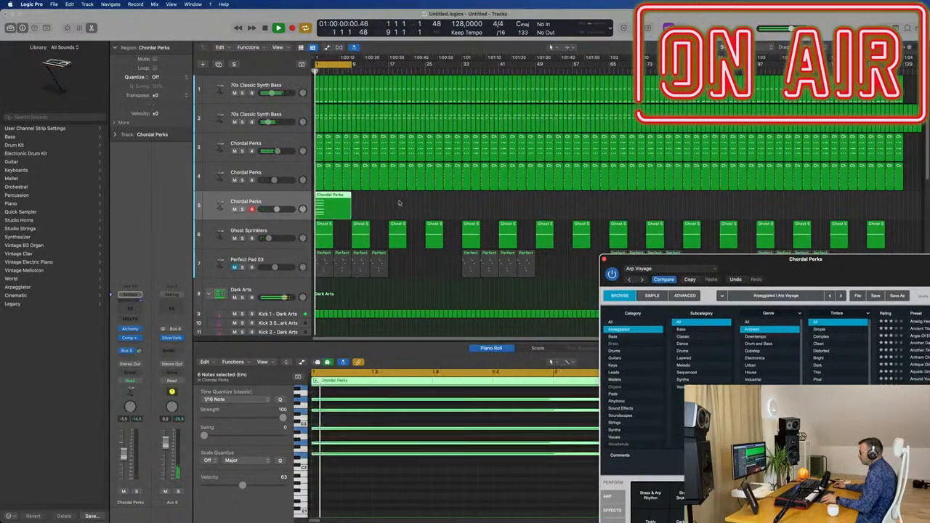
pyautogui.scroll(-6, 398, 418)
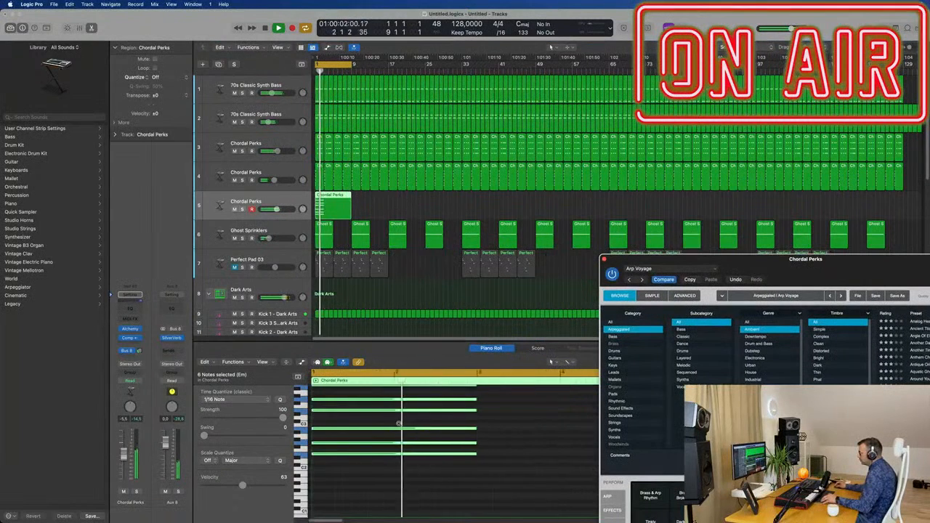
pyautogui.scroll(2, 420, 427)
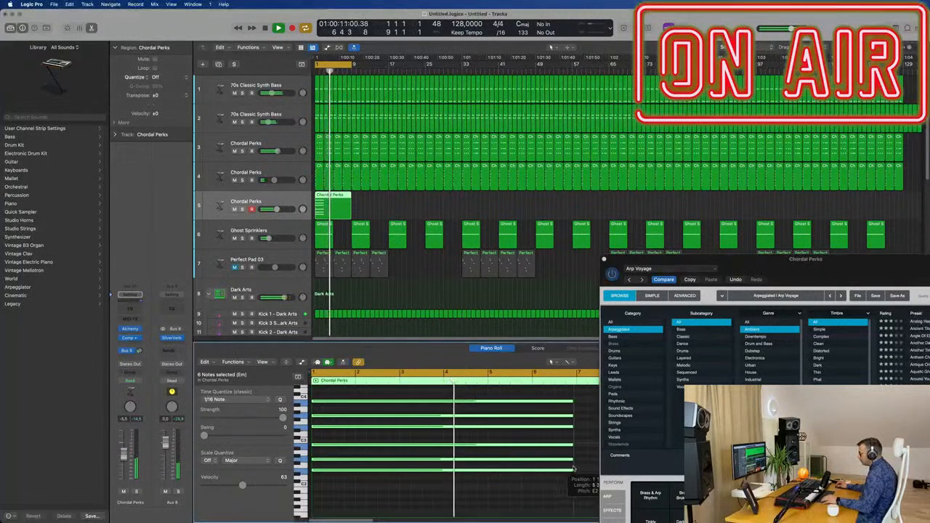
pyautogui.moveTo(398, 470); pyautogui.dragTo(553, 471)
pyautogui.scroll(-2, 492, 469)
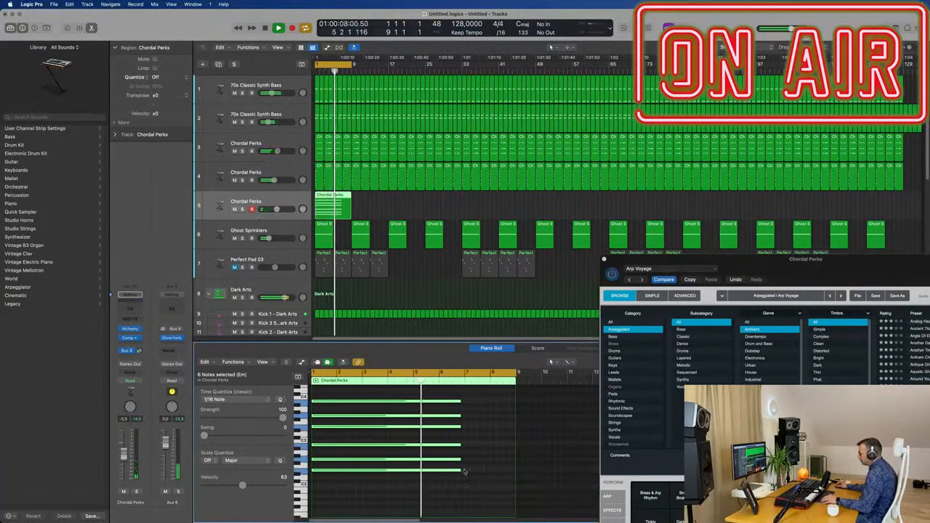
pyautogui.moveTo(460, 469); pyautogui.dragTo(515, 470)
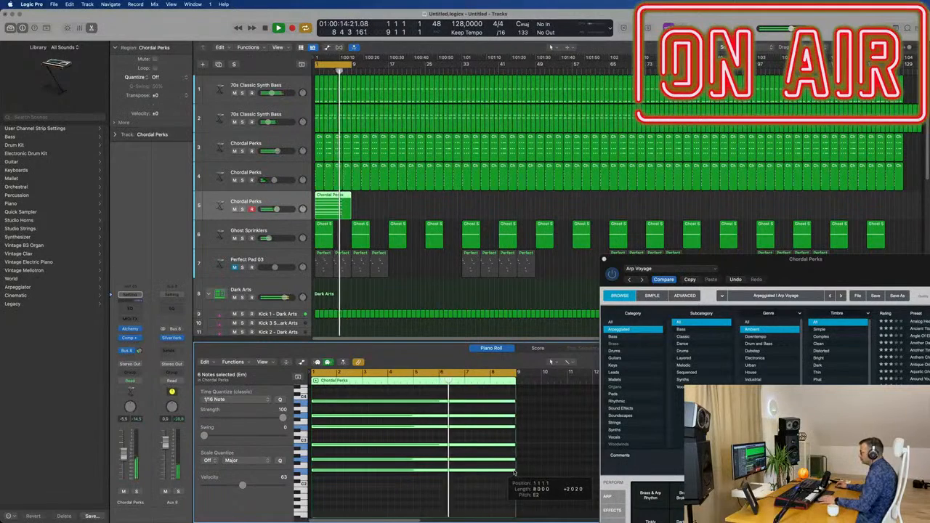
# Step: Try the Avatar, Awaking and Bass Echo Patterns presets in Alchemy and load Bell Echo Arp
pyautogui.press('Return')
pyautogui.moveTo(774, 267); pyautogui.dragTo(540, 158)
pyautogui.click(682, 292)
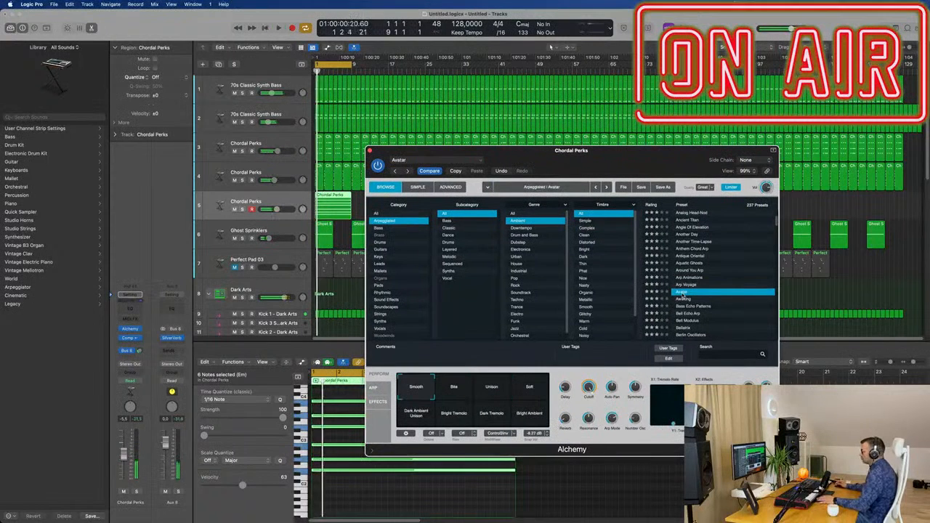
pyautogui.click(696, 299)
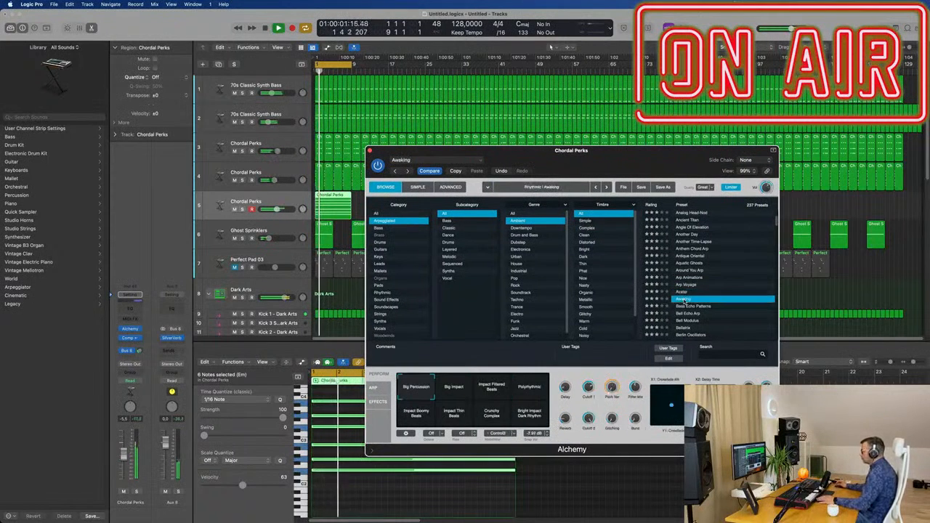
pyautogui.scroll(-1, 719, 292)
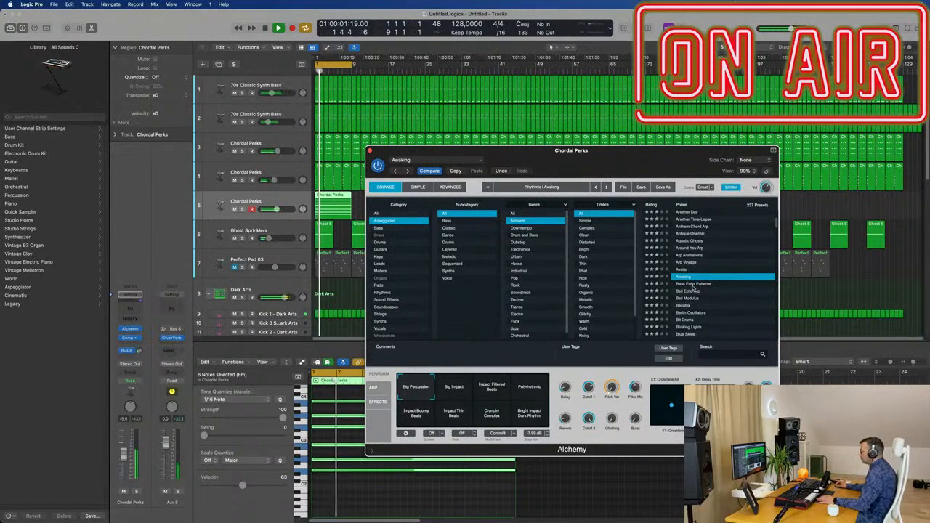
pyautogui.click(693, 286)
pyautogui.scroll(-2, 687, 274)
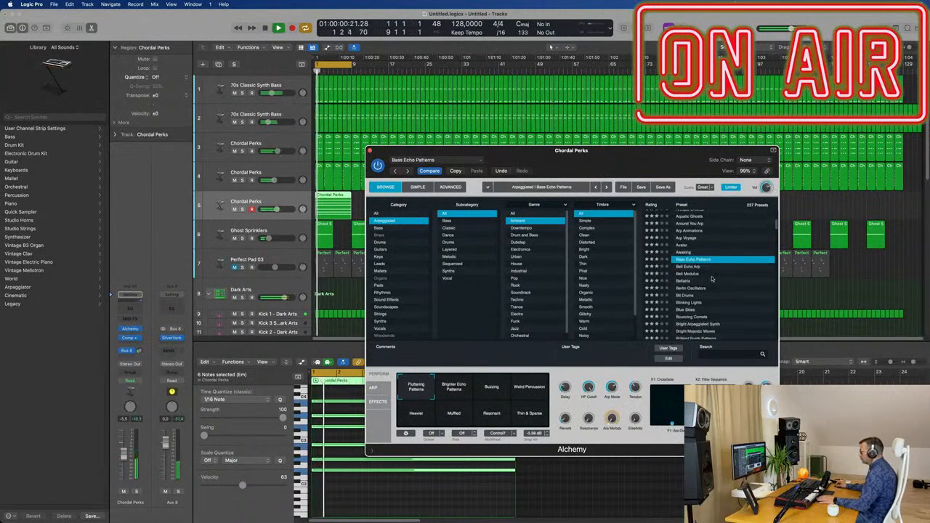
pyautogui.click(687, 267)
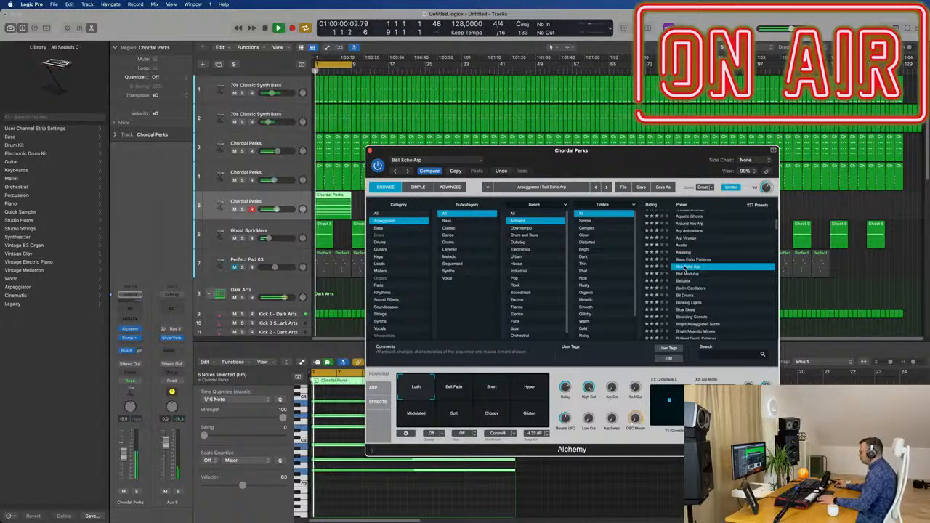
pyautogui.scroll(-2, 720, 281)
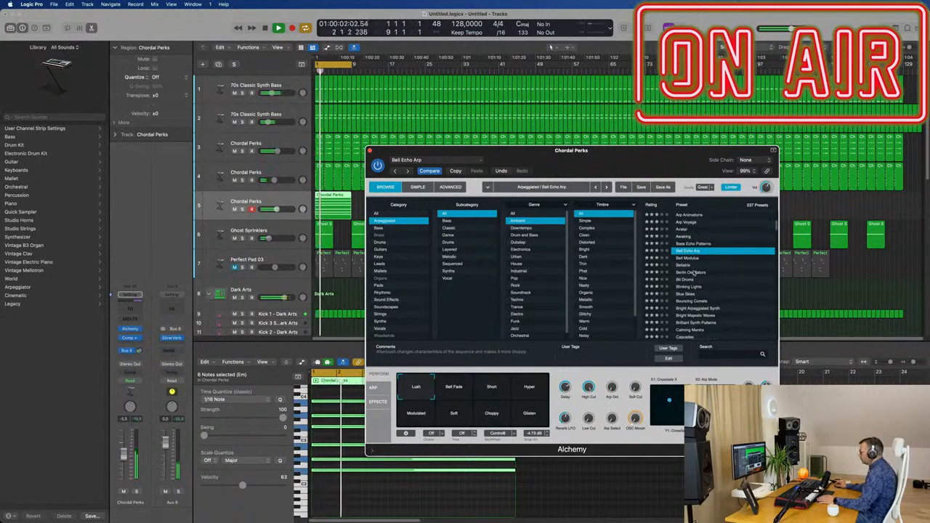
# Step: Compare the Bell Fade and Short snapshots of Bell Echo Arp from the start of the loop
pyautogui.moveTo(617, 177); pyautogui.dragTo(695, 139)
pyautogui.press('Return')
pyautogui.click(534, 355)
pyautogui.press('Return')
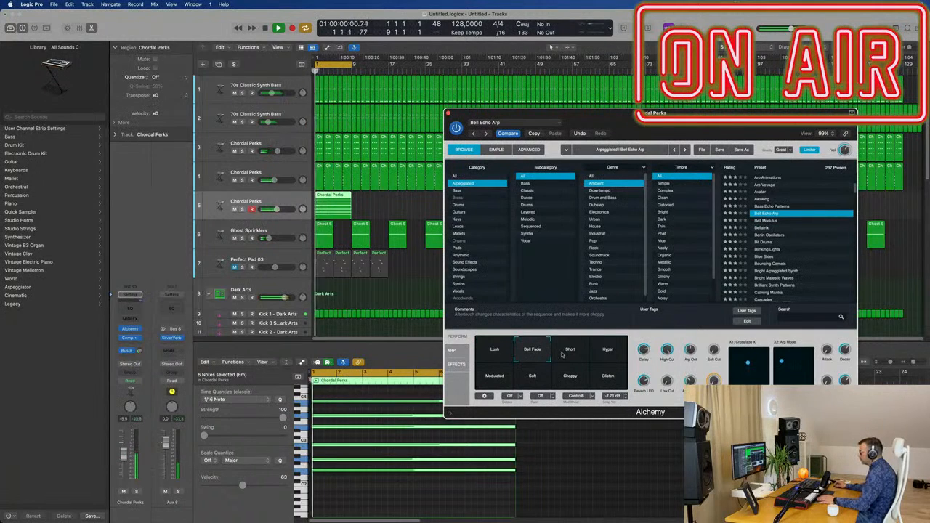
pyautogui.click(573, 351)
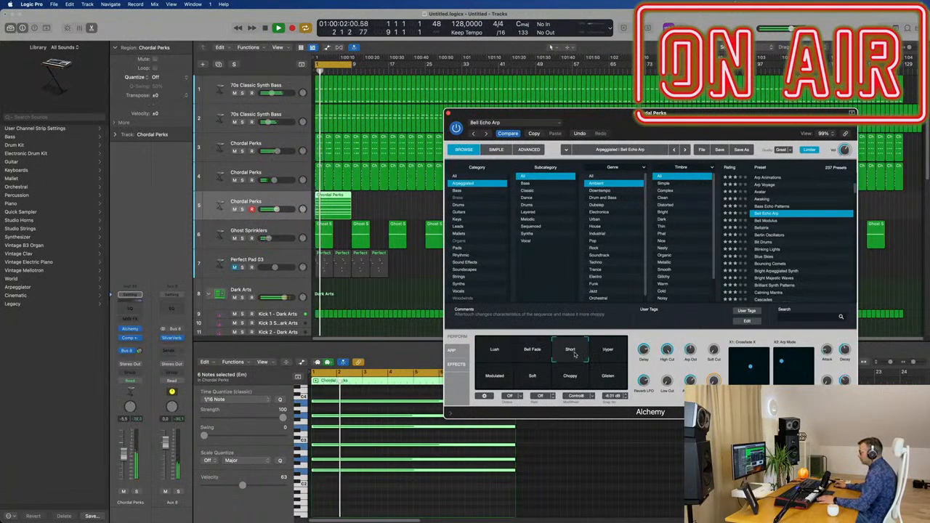
pyautogui.press('Return')
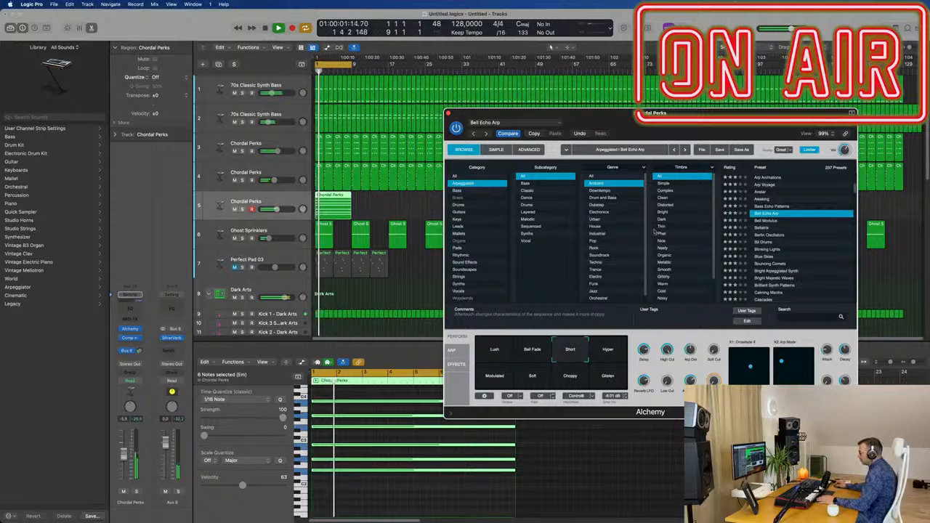
# Step: Audition the Hyper, Modulated, Soft and Choppy snapshots of Bell Echo Arp and return to Short
pyautogui.moveTo(693, 128); pyautogui.dragTo(621, 125)
pyautogui.click(541, 350)
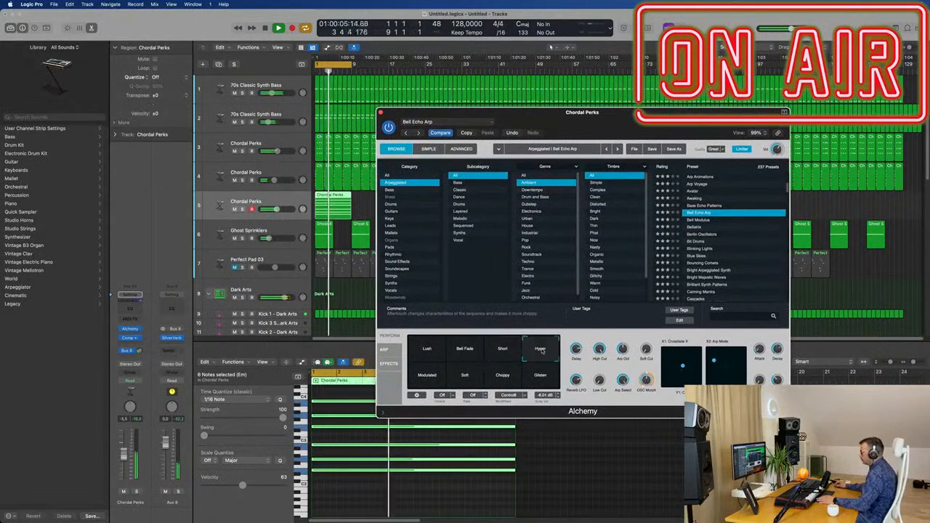
pyautogui.click(436, 377)
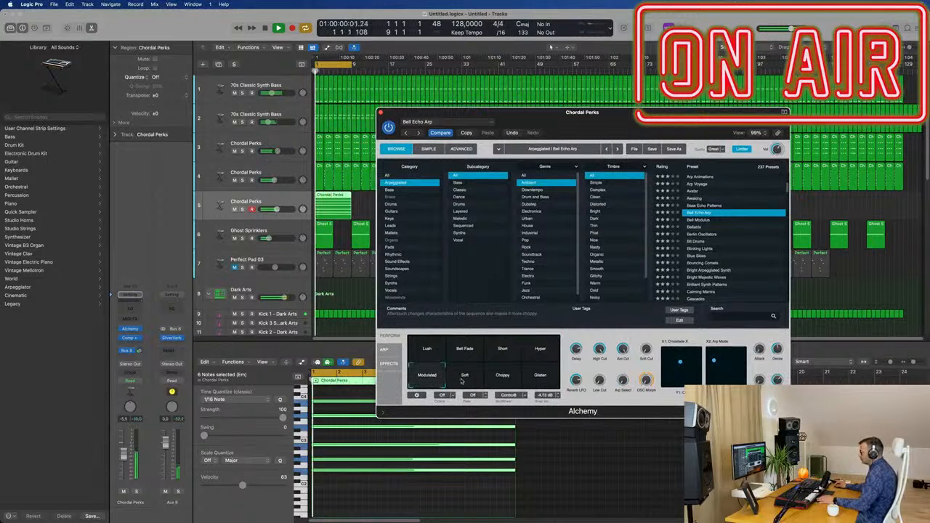
pyautogui.click(462, 377)
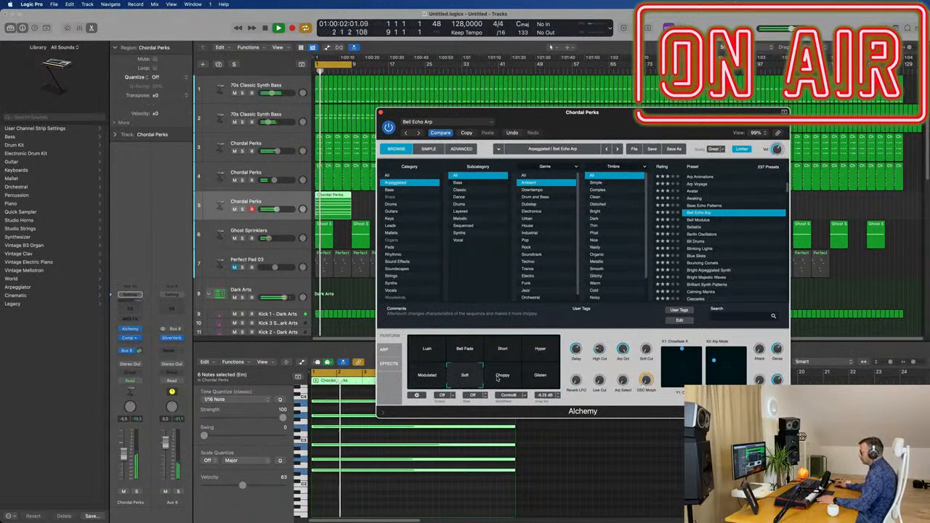
pyautogui.moveTo(620, 114)
pyautogui.mouseDown()
pyautogui.moveTo(697, 109)
pyautogui.moveTo(637, 117)
pyautogui.mouseUp()
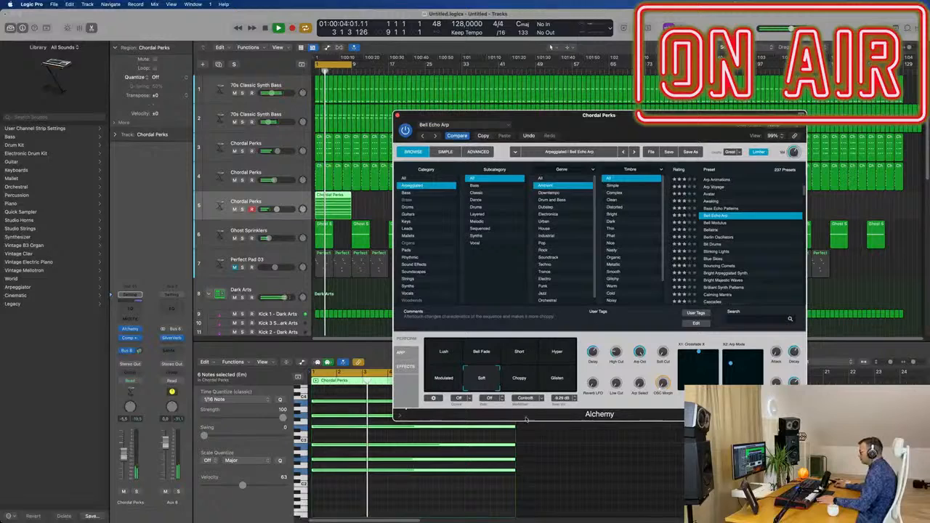
pyautogui.click(519, 384)
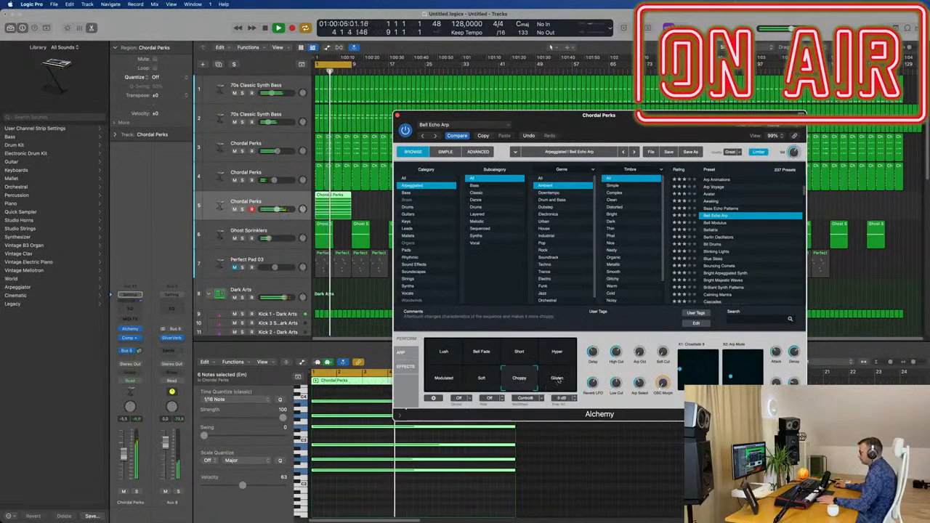
pyautogui.click(526, 354)
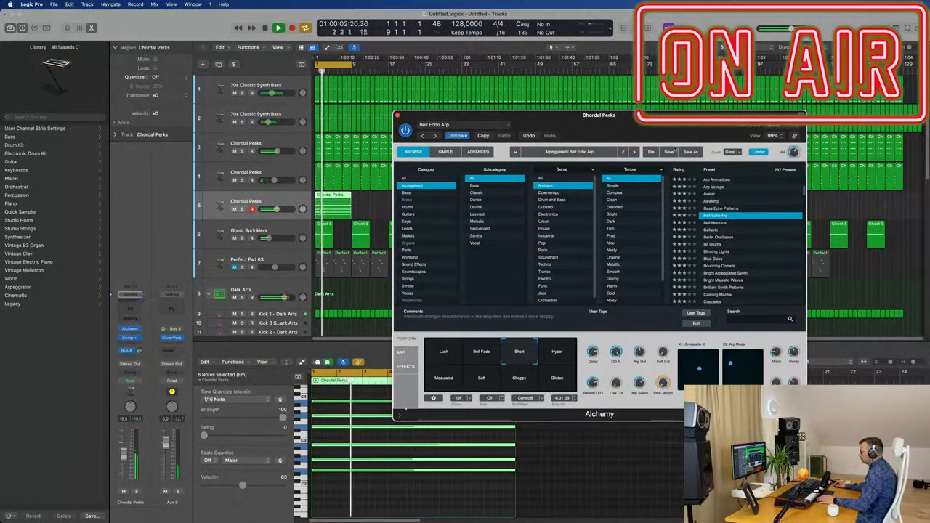
# Step: Set the third Chordal Perks track's volume to -11.0 dB and add a Channel EQ to it
pyautogui.moveTo(649, 129); pyautogui.dragTo(718, 100)
pyautogui.click(274, 206)
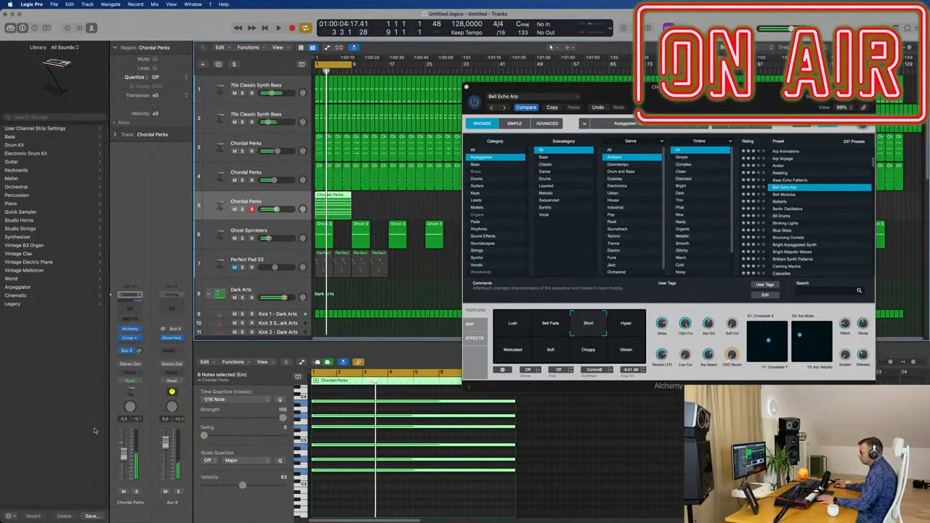
pyautogui.moveTo(124, 454); pyautogui.dragTo(123, 462)
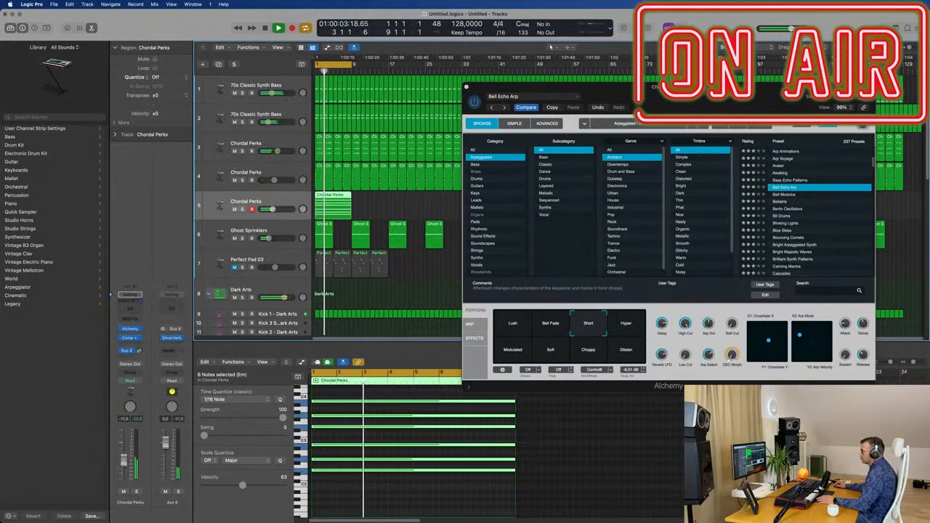
pyautogui.click(127, 308)
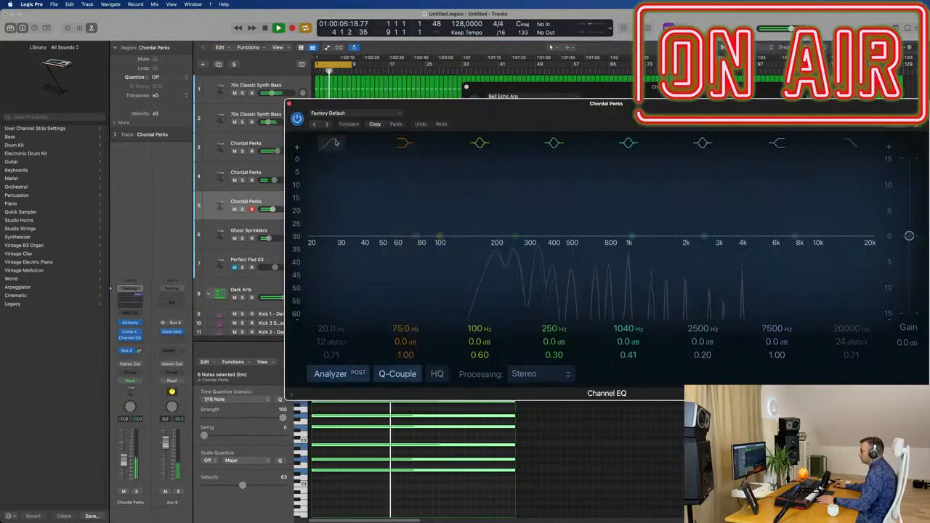
# Step: Add a low cut at about 316 Hz to the third Chordal Perks track's Channel EQ and raise the track's volume
pyautogui.click(336, 142)
pyautogui.moveTo(371, 191); pyautogui.dragTo(548, 193)
pyautogui.moveTo(490, 252); pyautogui.dragTo(538, 240)
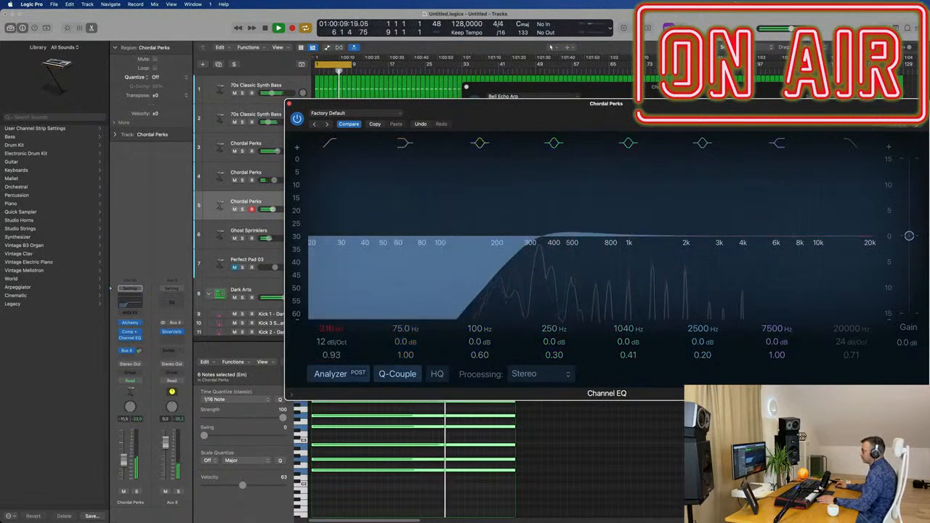
pyautogui.moveTo(272, 209); pyautogui.dragTo(275, 209)
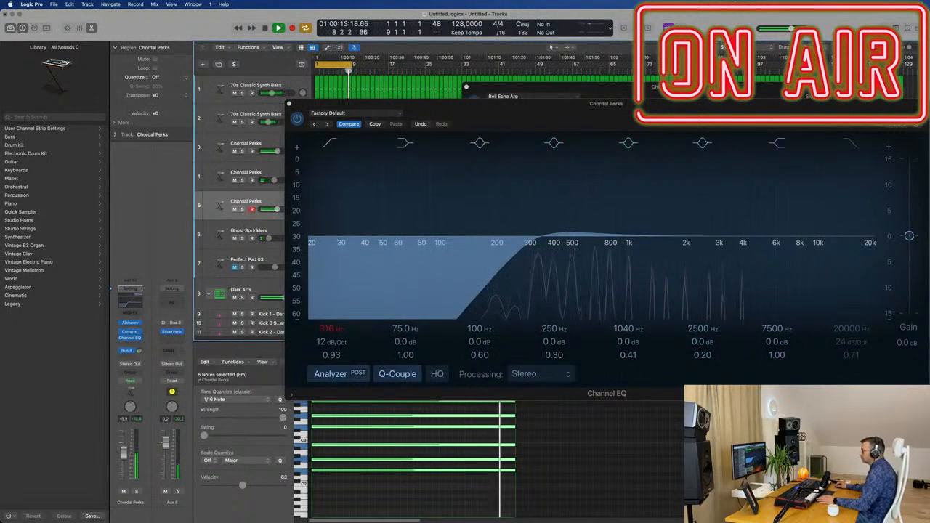
pyautogui.click(291, 104)
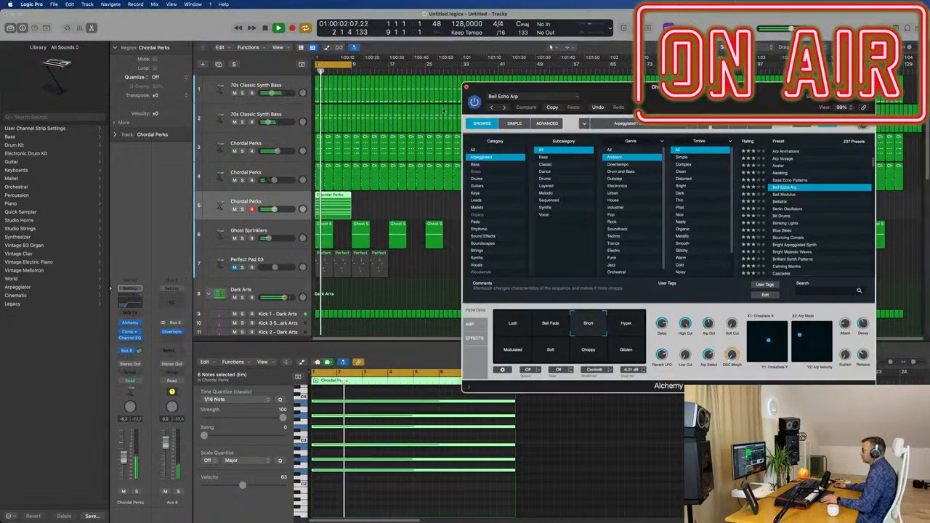
pyautogui.click(466, 87)
# Step: Repeat the eight-bar chord region on the third Chordal Perks track until it fills the arrangement up to bar 129
pyautogui.moveTo(388, 215); pyautogui.dragTo(317, 204)
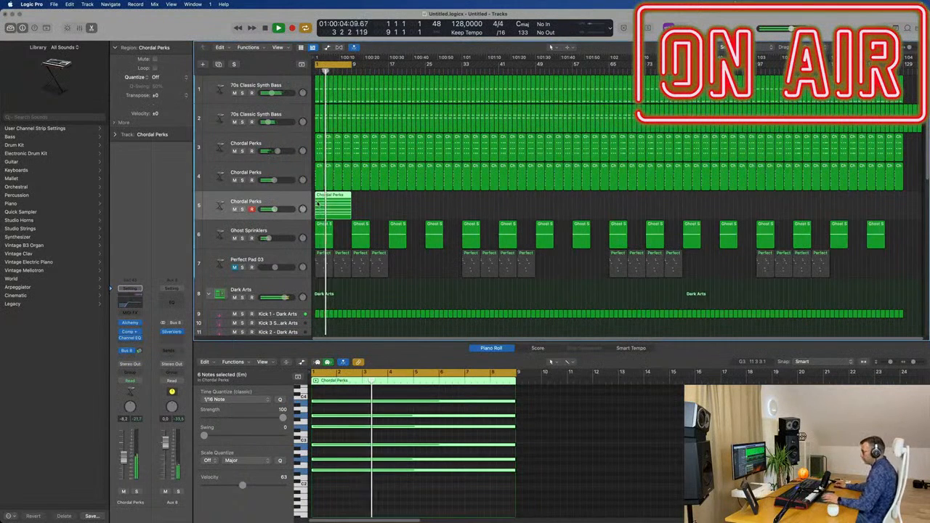
pyautogui.press('super+r')
pyautogui.press('super+r')
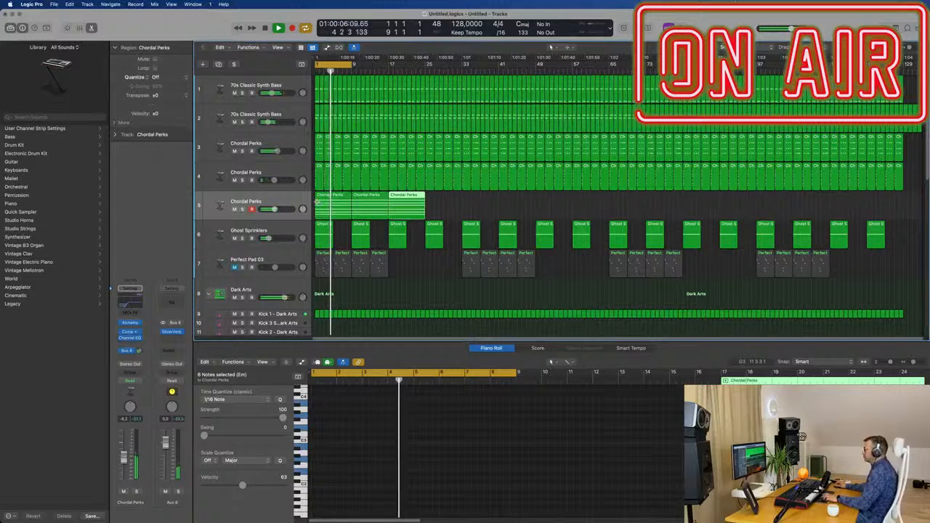
pyautogui.press('super+r')
pyautogui.press('super+r')
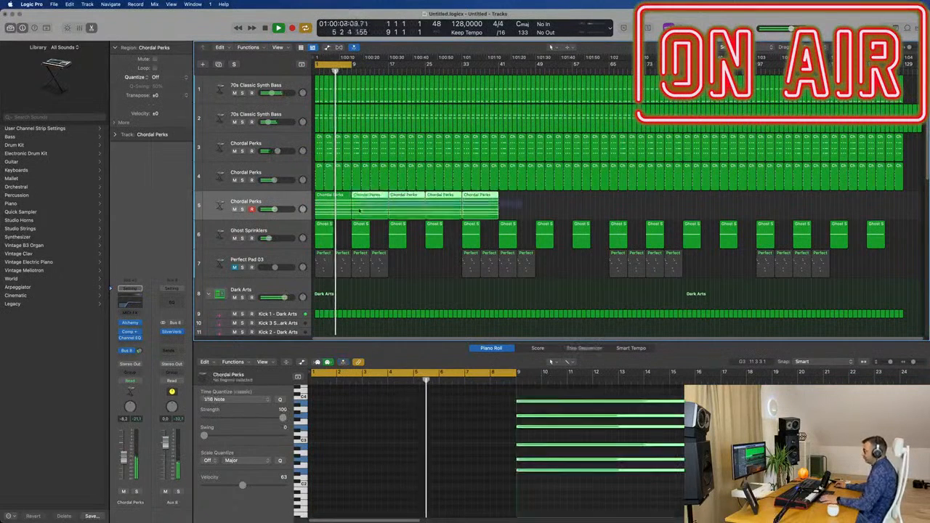
pyautogui.moveTo(360, 211); pyautogui.dragTo(321, 211)
pyautogui.press('super+r')
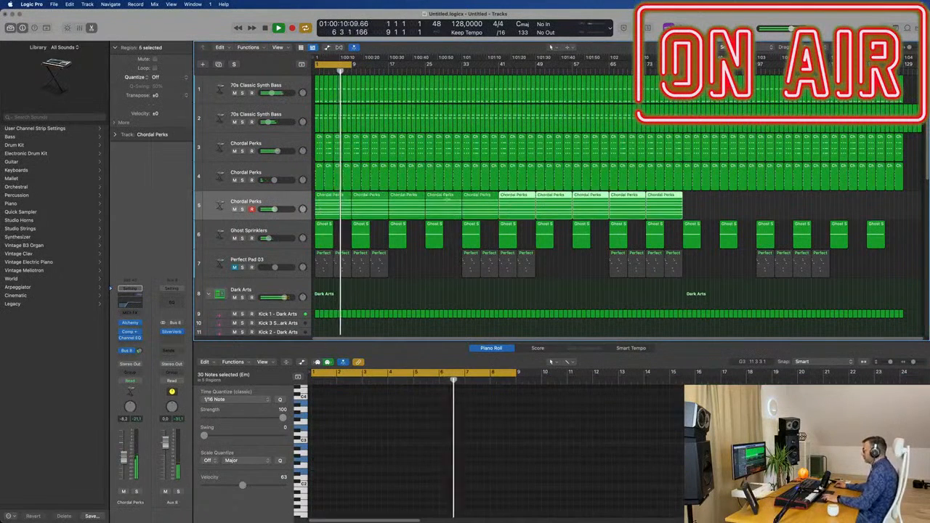
pyautogui.press('super+r')
pyautogui.click(854, 207)
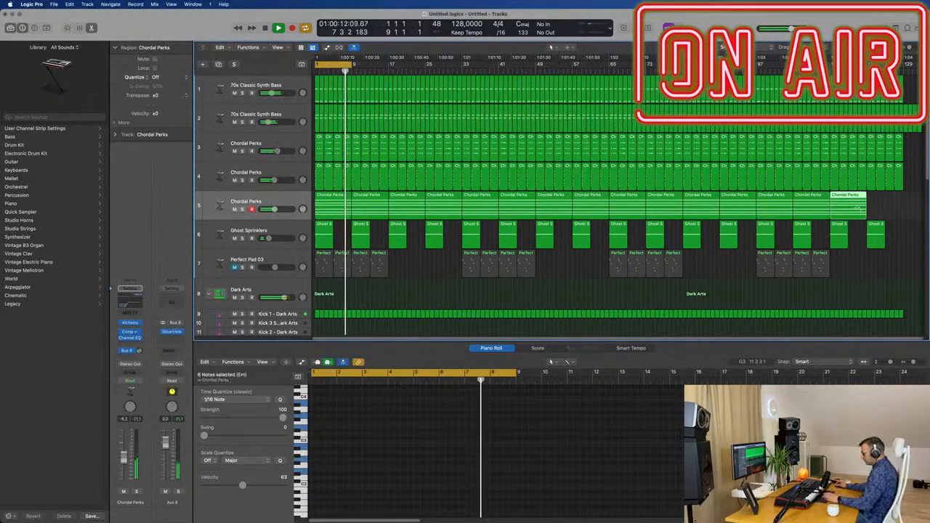
pyautogui.press('super+r')
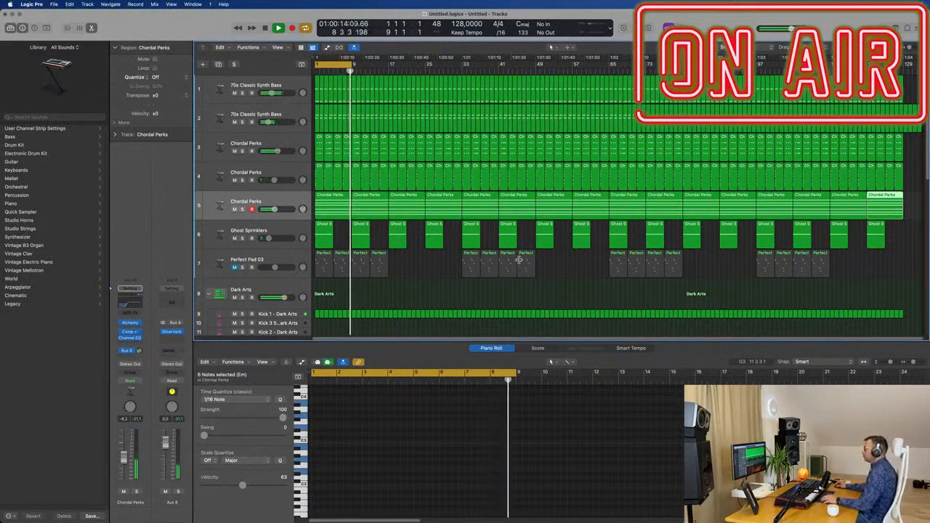
pyautogui.click(431, 271)
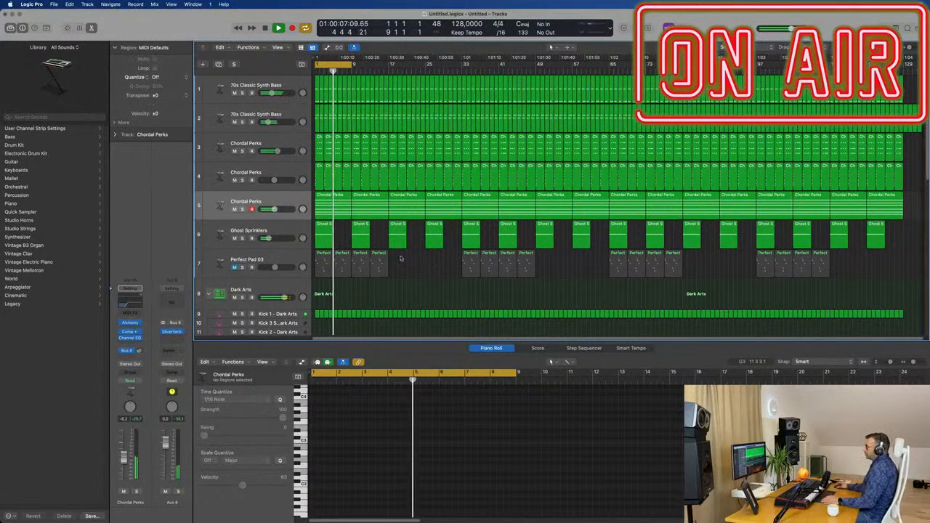
# Step: Hide the Piano Roll, fit all tracks vertically in the arrangement view and collapse the Chrome drum kit's subtracks
pyautogui.scroll(-1, 399, 260)
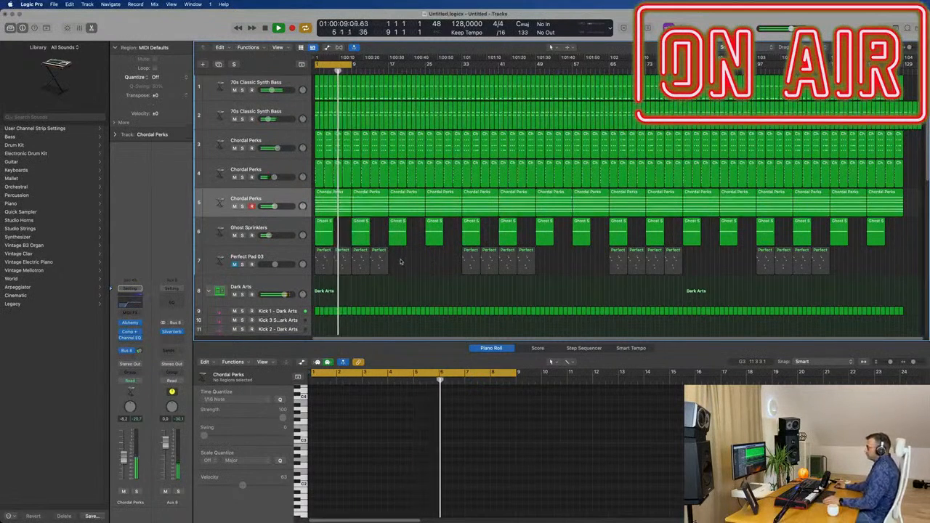
pyautogui.press('super+Right')
pyautogui.press('x')
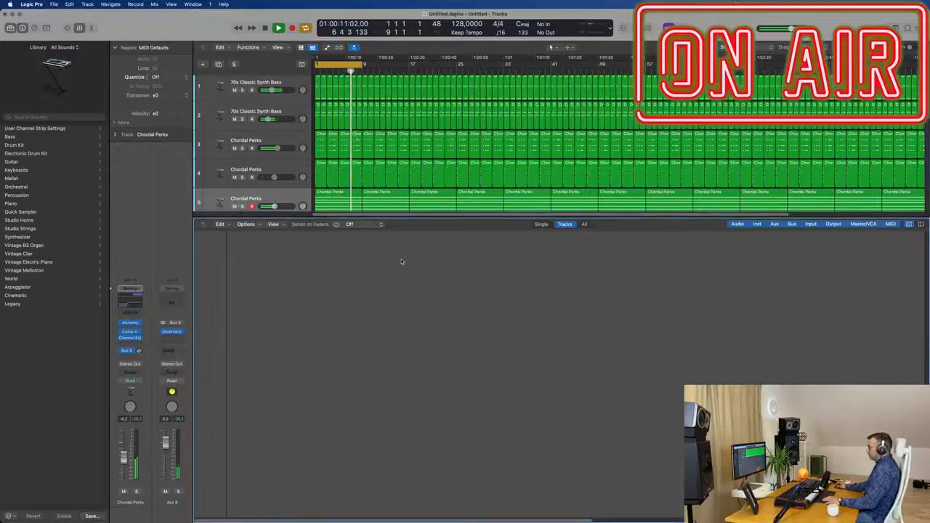
pyautogui.press('x')
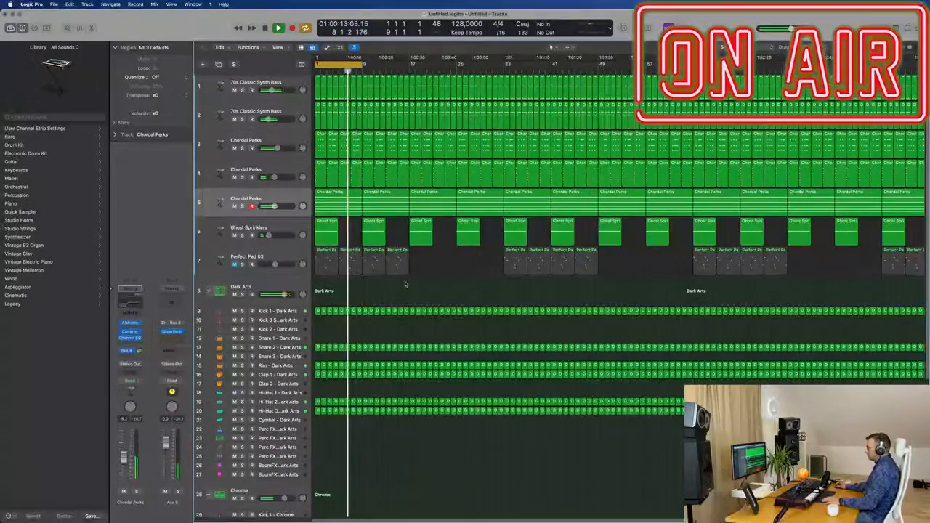
pyautogui.press('z')
pyautogui.press('super+Up')
pyautogui.press('super+Up')
pyautogui.press('super+Up')
pyautogui.press('super+Up')
pyautogui.press('super+Up')
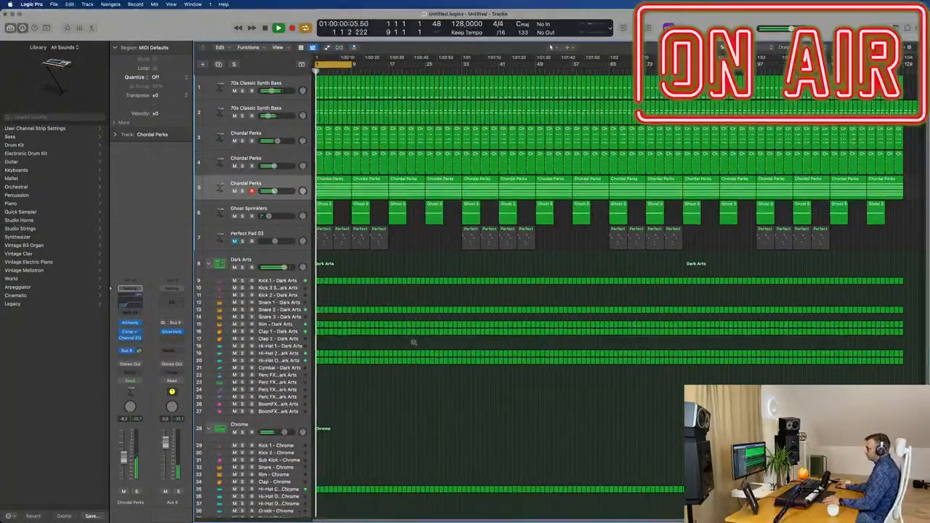
pyautogui.press('super+Up')
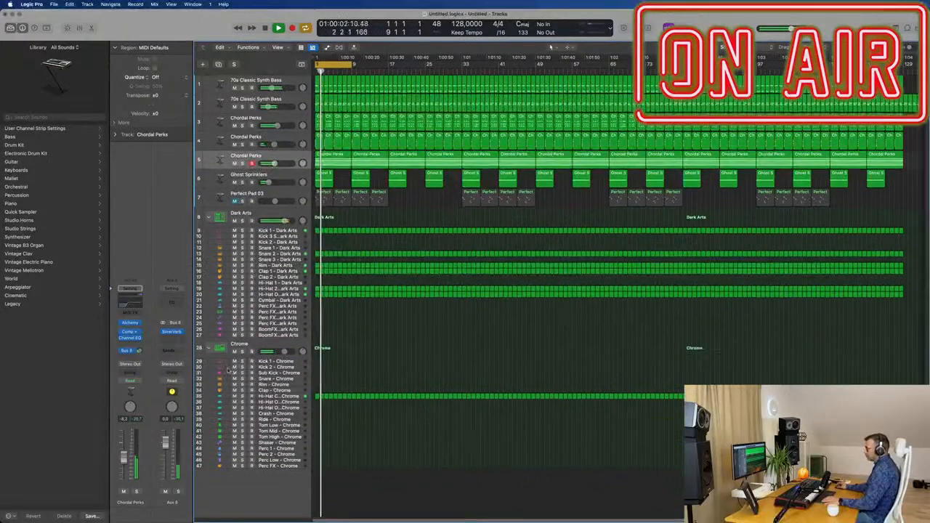
pyautogui.click(210, 350)
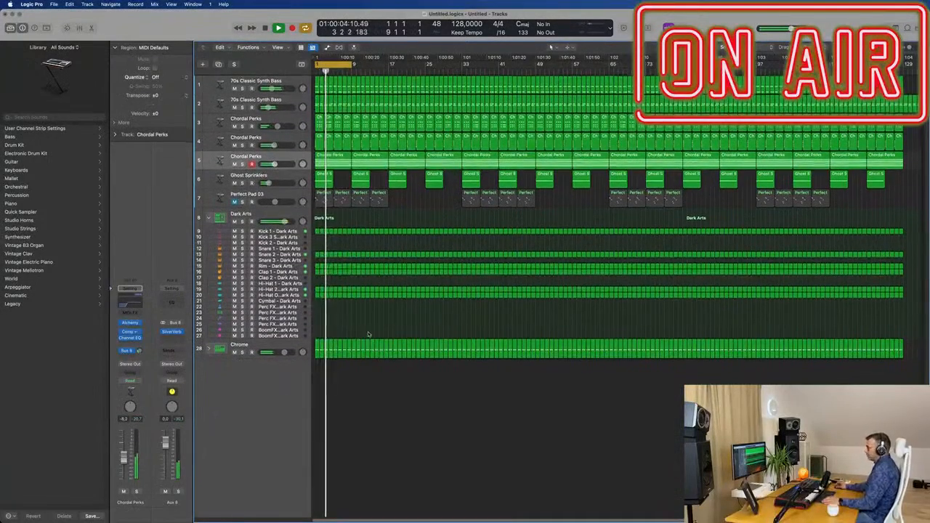
# Step: Unmute the Perfect Pad 03 track to audition it in the mix and mute it again
pyautogui.click(234, 200)
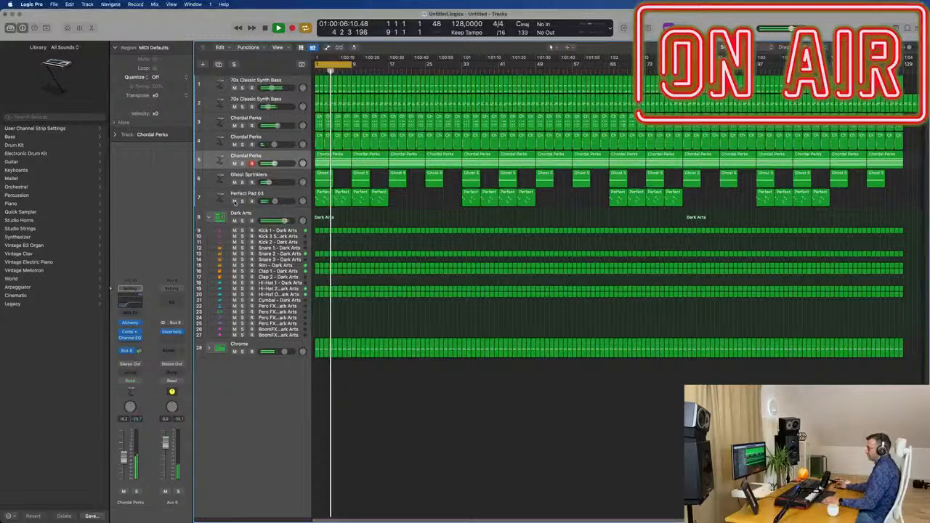
pyautogui.click(254, 194)
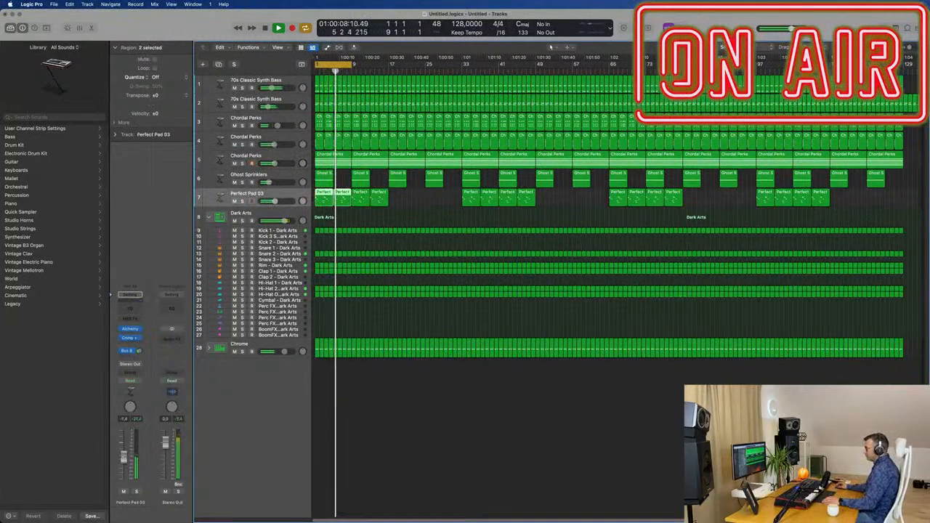
pyautogui.click(234, 201)
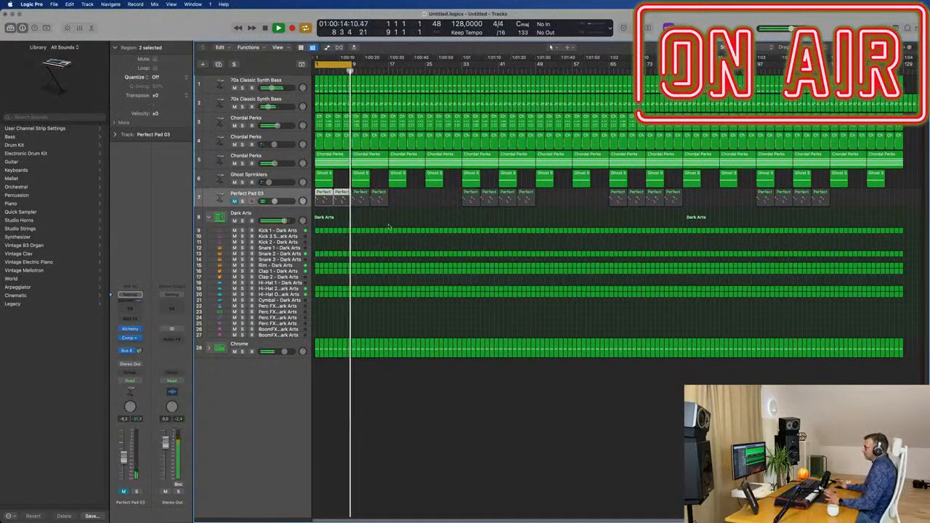
# Step: Check the Chrome drum kit in the mix, expand its subtracks and select the Hi-Hat Closed track
pyautogui.press('super+Right')
pyautogui.press('super+Right')
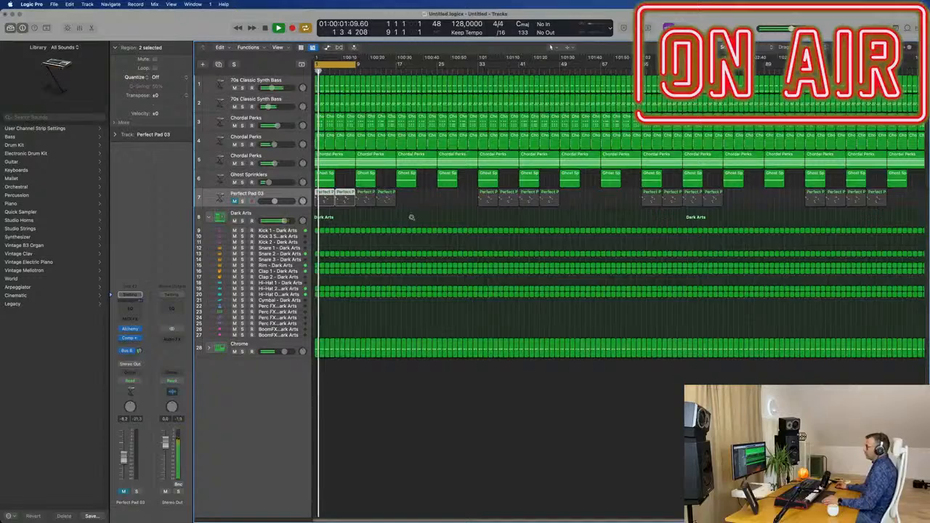
pyautogui.press('super+Left')
pyautogui.press('super+Left')
pyautogui.press('super+Right')
pyautogui.press('super+Right')
pyautogui.press('super+Right')
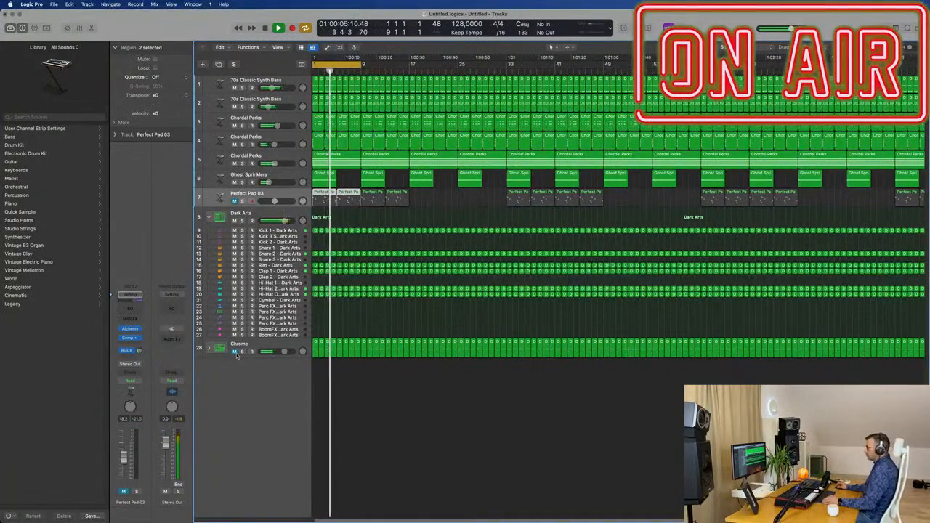
pyautogui.click(261, 346)
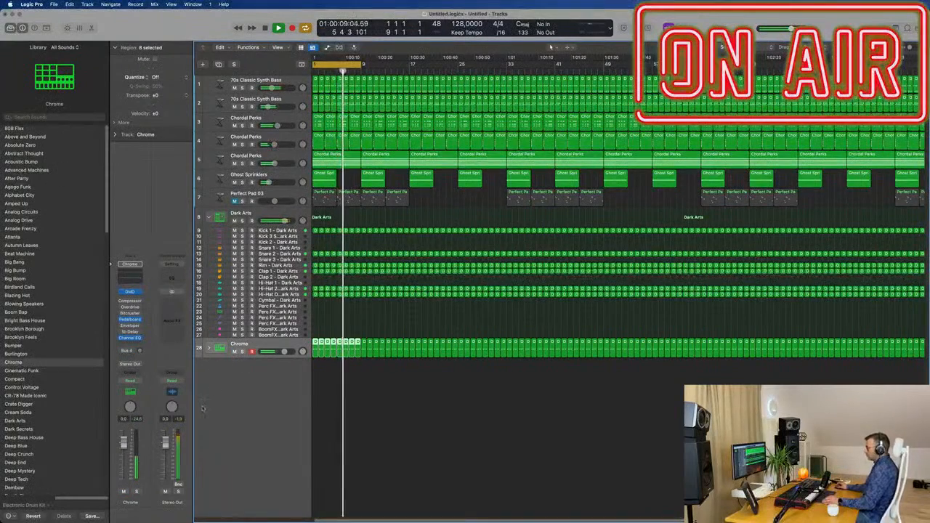
pyautogui.click(280, 396)
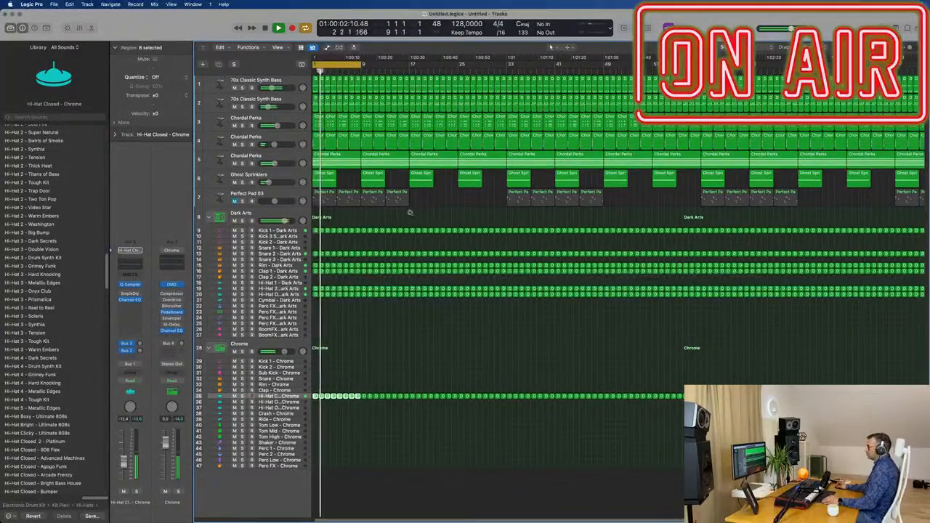
pyautogui.scroll(4, 417, 212)
pyautogui.scroll(-5, 418, 215)
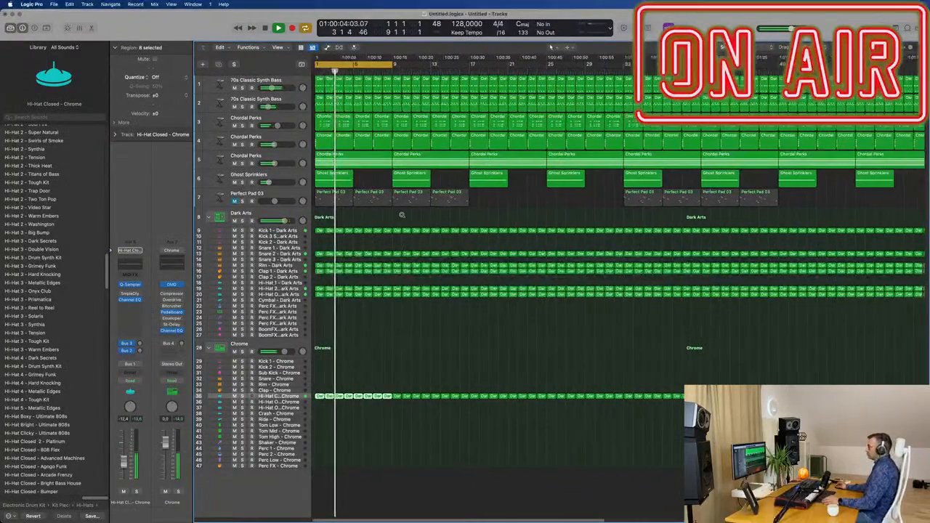
pyautogui.scroll(-3, 393, 220)
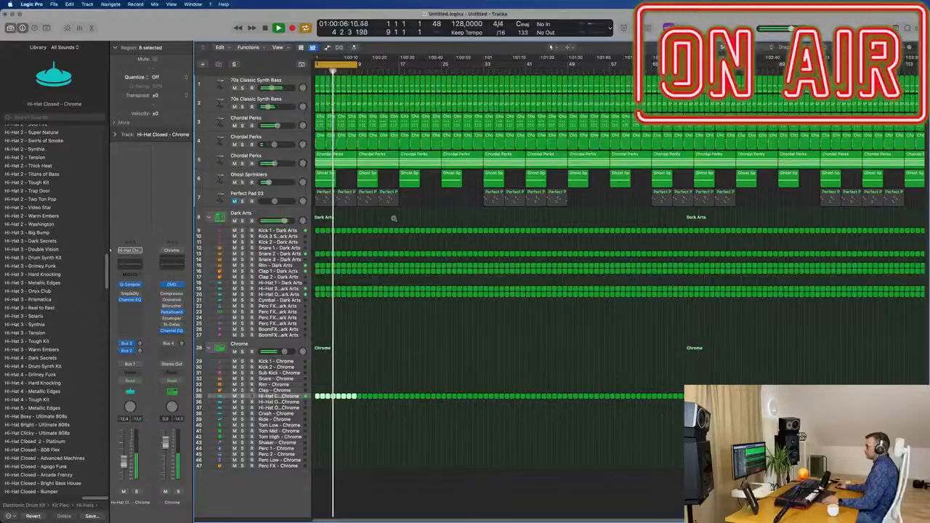
pyautogui.scroll(8, 396, 220)
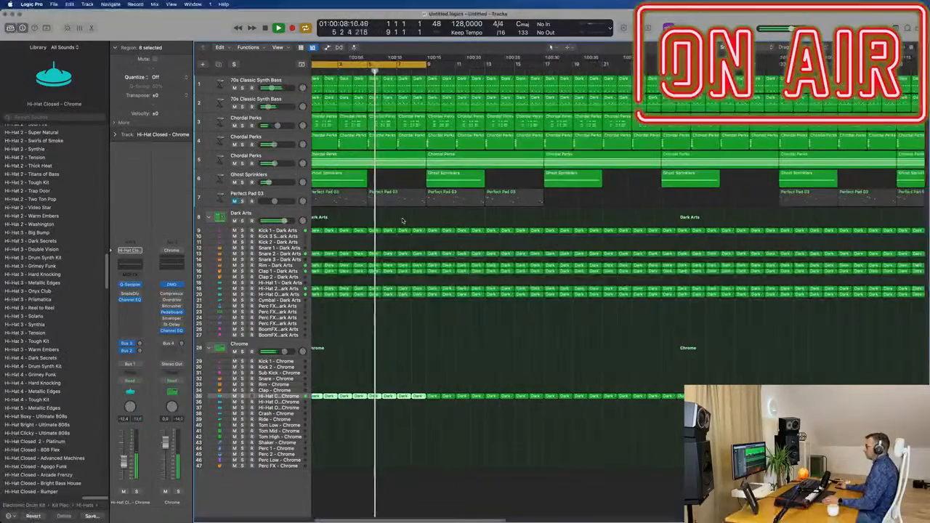
pyautogui.scroll(-2, 402, 220)
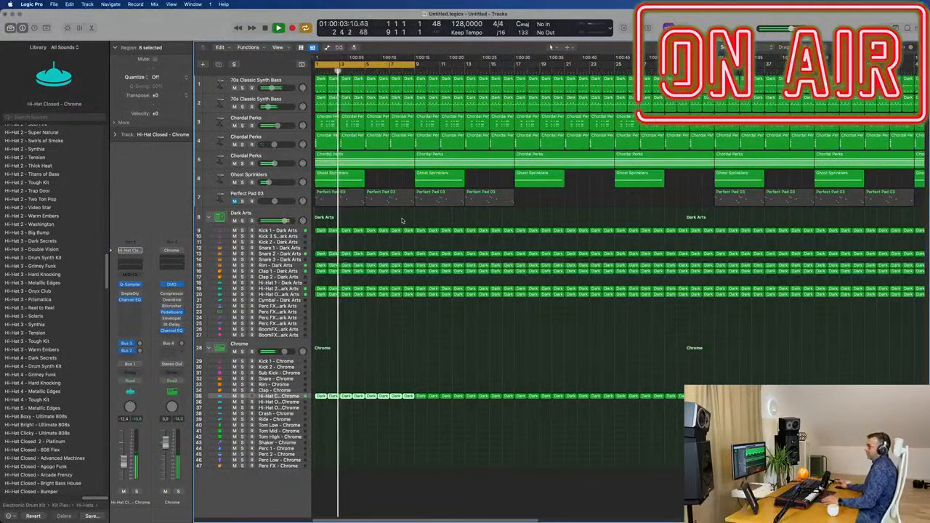
pyautogui.scroll(-3, 402, 218)
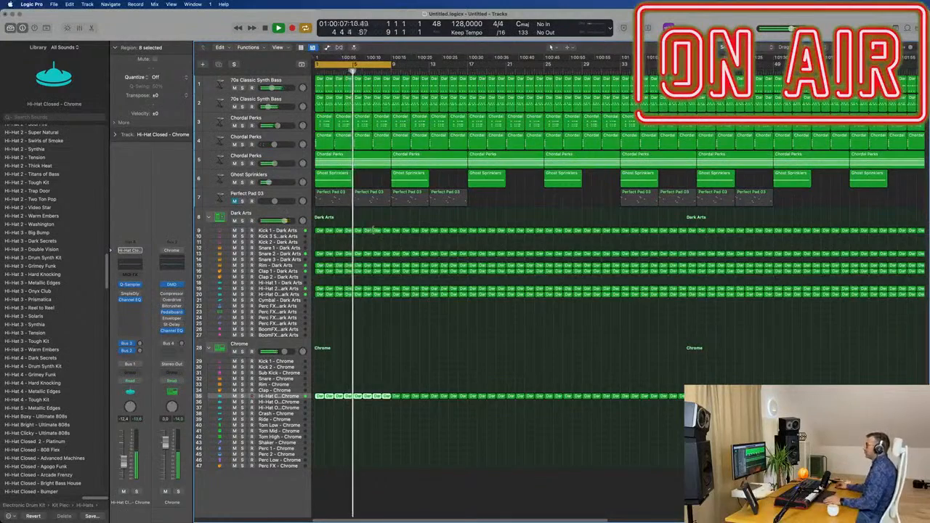
pyautogui.scroll(-3, 376, 228)
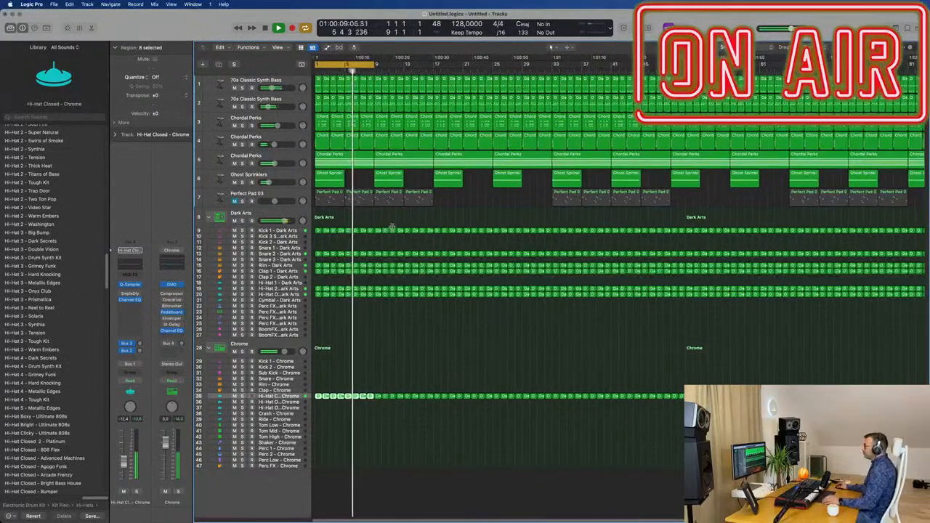
# Step: Delete the first eight-bar region from the third Chordal Perks track and restart playback from bar 1
pyautogui.scroll(3, 385, 227)
pyautogui.click(360, 156)
pyautogui.press('Delete')
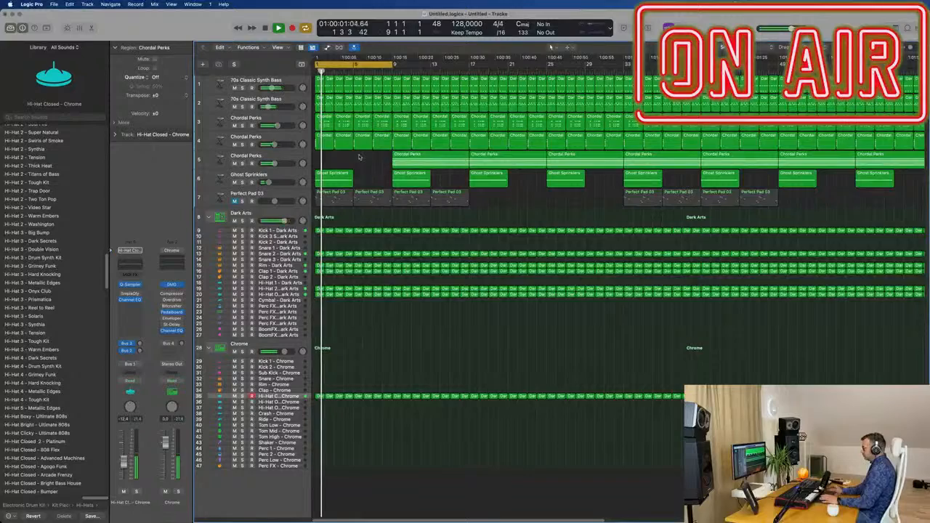
pyautogui.press('space')
pyautogui.press('space')
pyautogui.scroll(2, 349, 247)
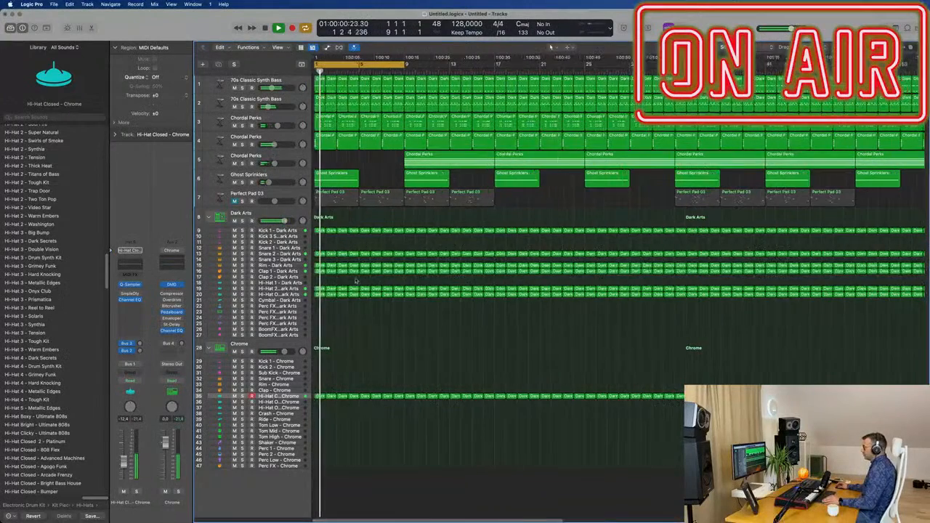
# Step: Try removing the Chrome closed hi-hat regions from the first eight bars, listen from bar 1 and undo the deletion
pyautogui.scroll(-2, 356, 280)
pyautogui.moveTo(317, 391); pyautogui.dragTo(354, 402)
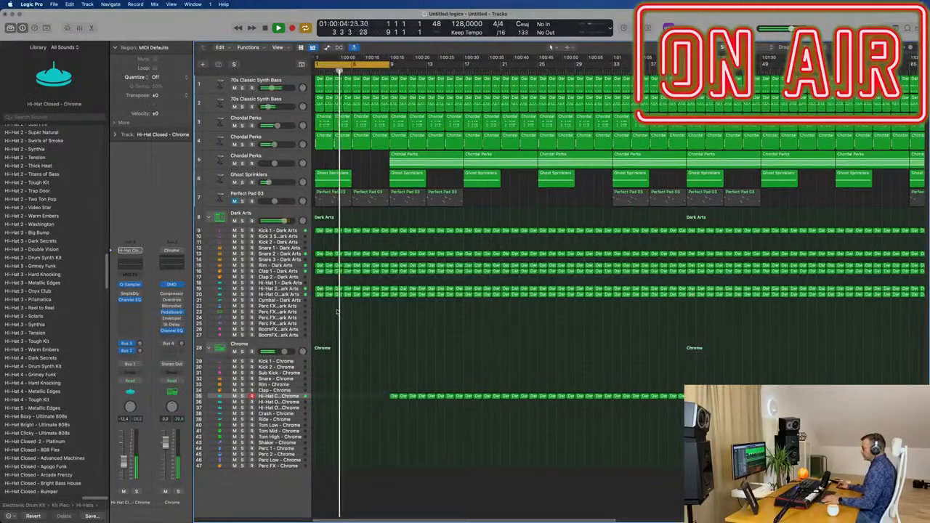
pyautogui.scroll(2, 334, 313)
pyautogui.press('space')
pyautogui.press('space')
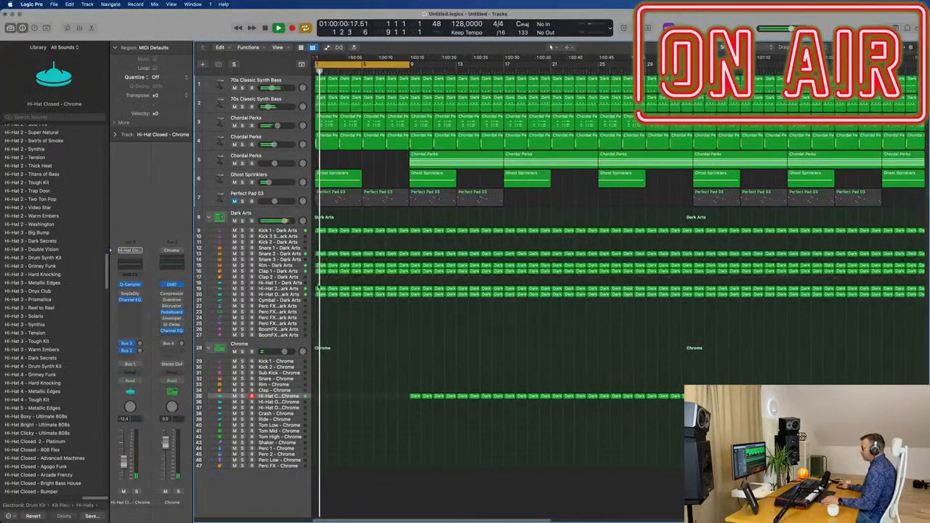
pyautogui.press('super+z')
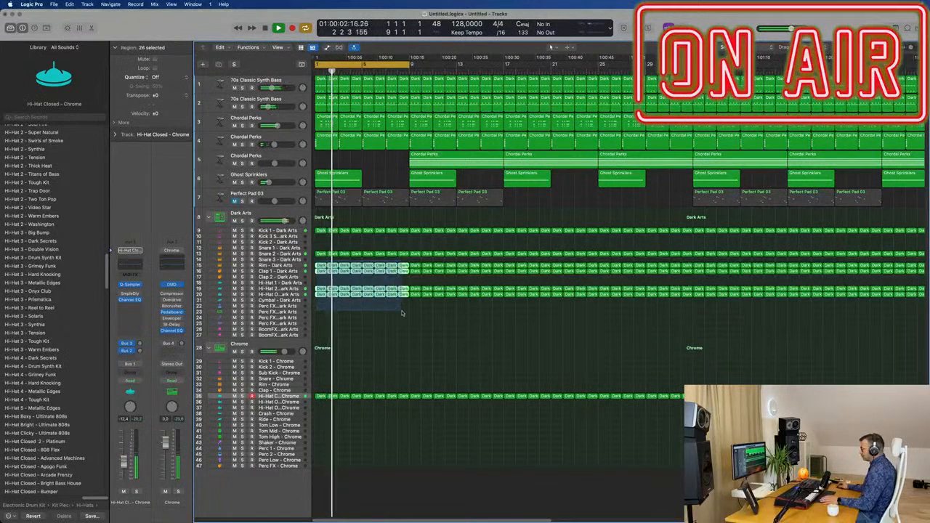
# Step: Delete the Dark Arts Rim, Clap 1 and two hi-hat parts from the first eight bars
pyautogui.press('Delete')
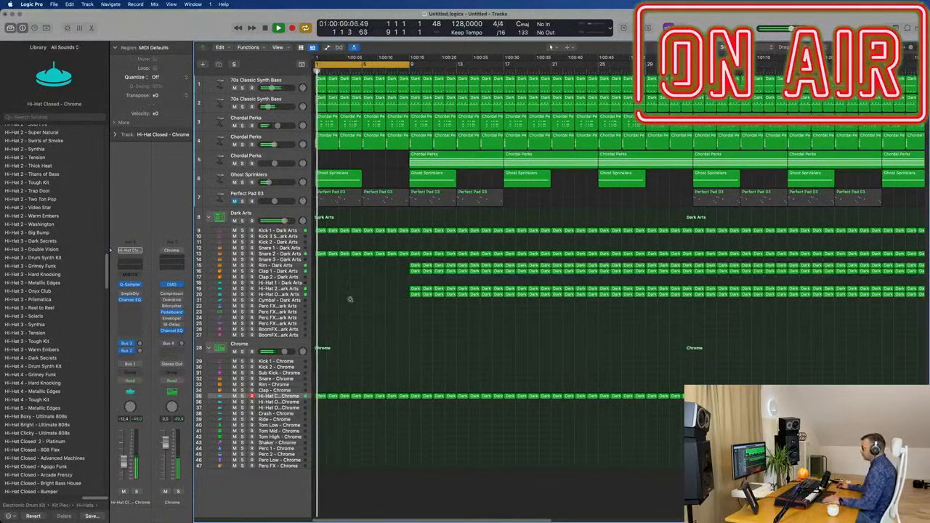
pyautogui.scroll(2, 350, 300)
pyautogui.scroll(-2, 358, 287)
pyautogui.scroll(2, 364, 285)
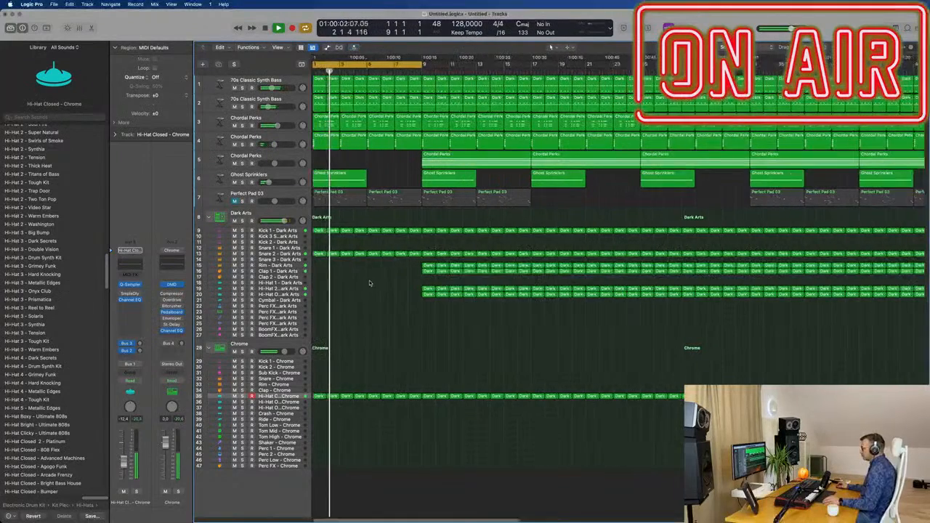
pyautogui.scroll(-3, 378, 272)
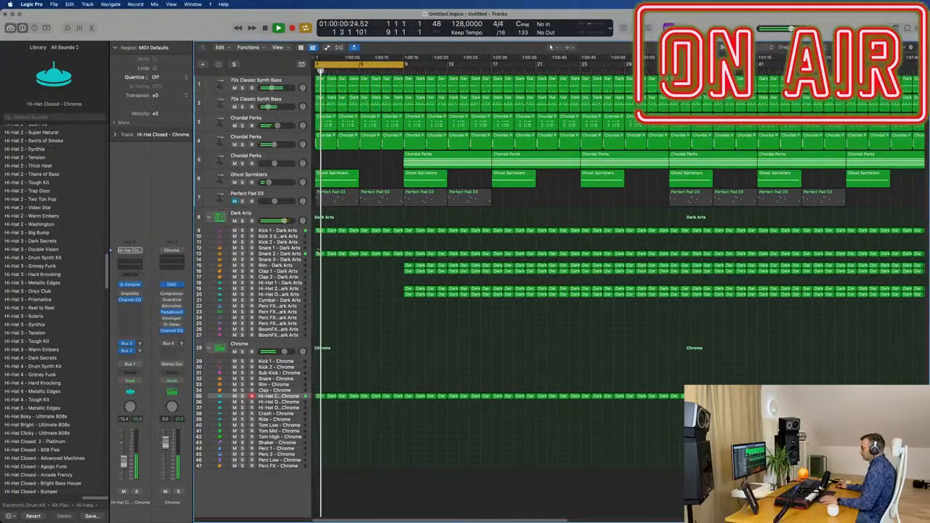
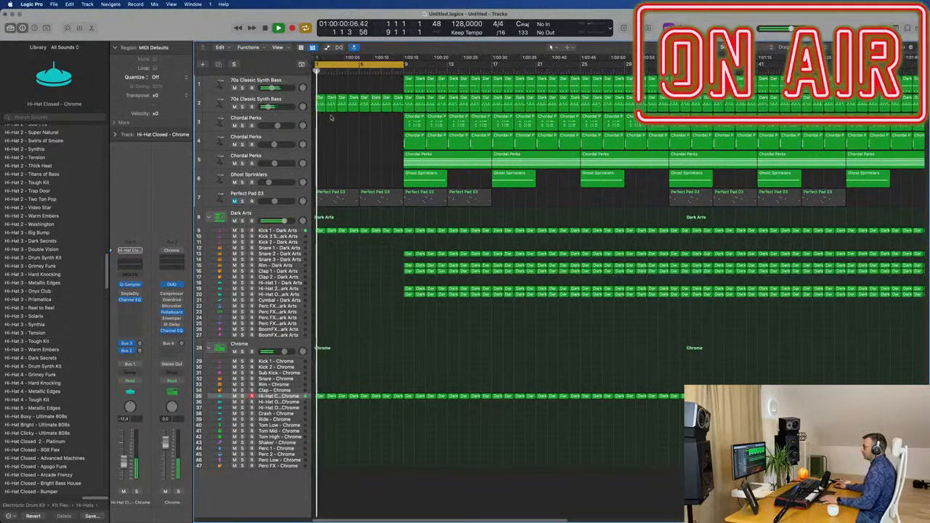
# Step: Open Alchemy on the second 70s Classic Synth Bass track, set its automation mode to Touch and record a Cutoff movement during playback
pyautogui.click(283, 99)
pyautogui.press('space')
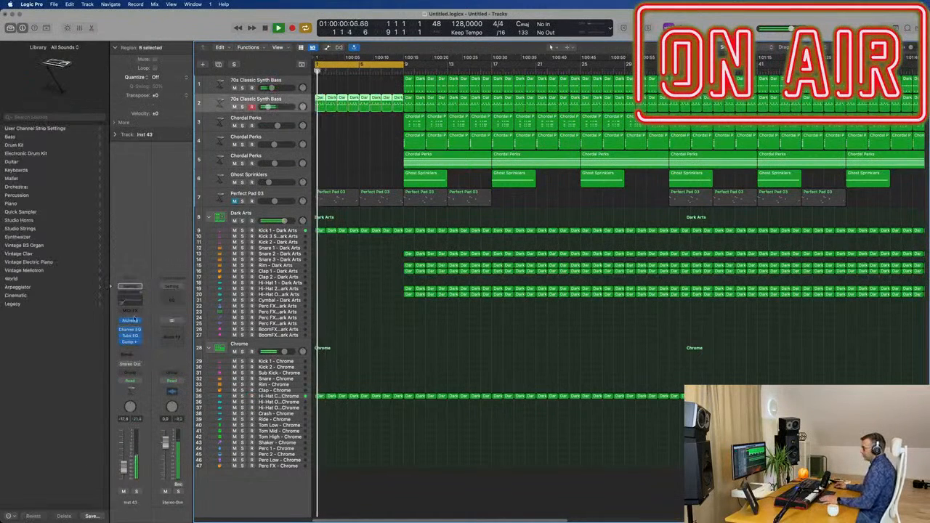
pyautogui.click(130, 320)
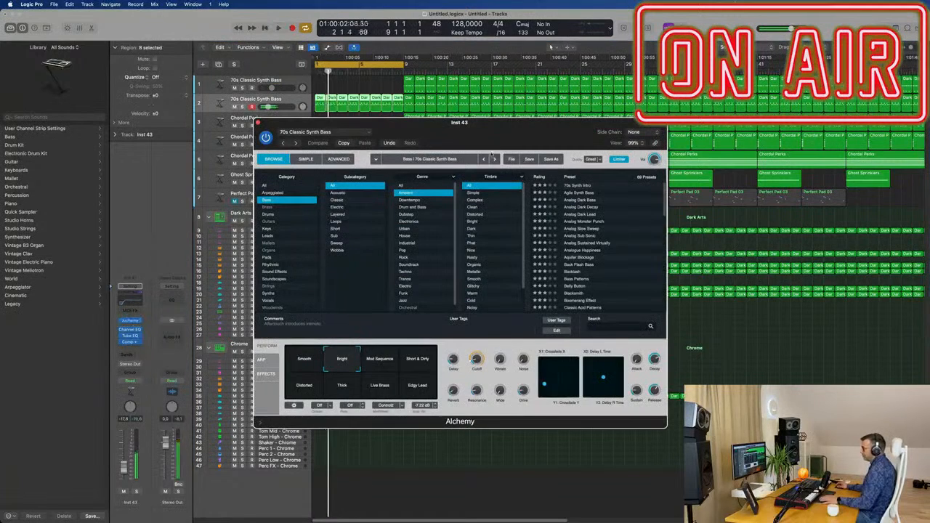
pyautogui.moveTo(492, 137); pyautogui.dragTo(540, 127)
pyautogui.click(133, 382)
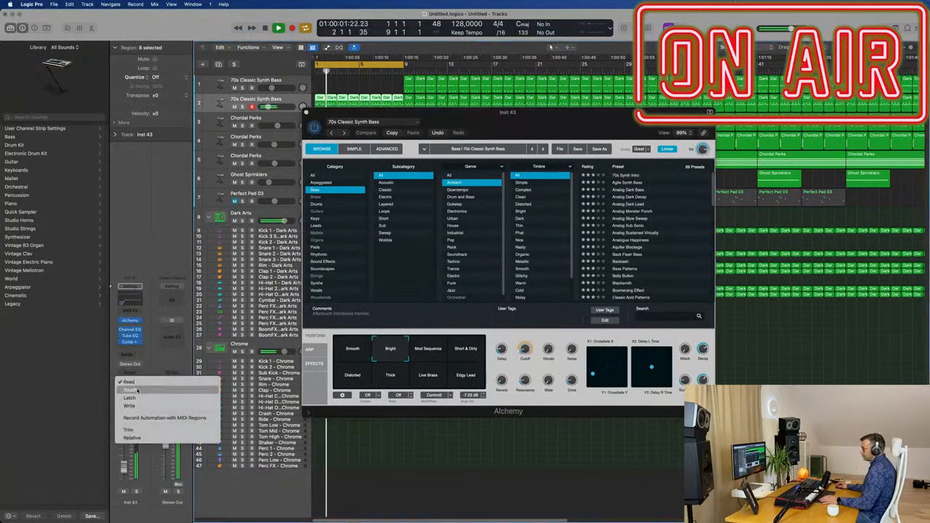
pyautogui.click(523, 349)
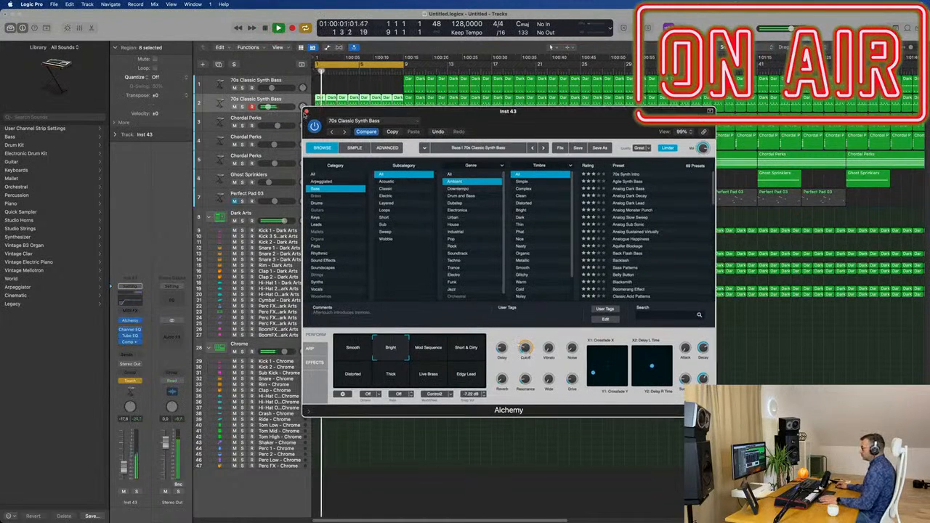
pyautogui.click(305, 112)
# Step: Enlarge the second 70s Classic Synth Bass track, show its Cutoff automation and set the automation mode to Read
pyautogui.moveTo(286, 115); pyautogui.dragTo(288, 166)
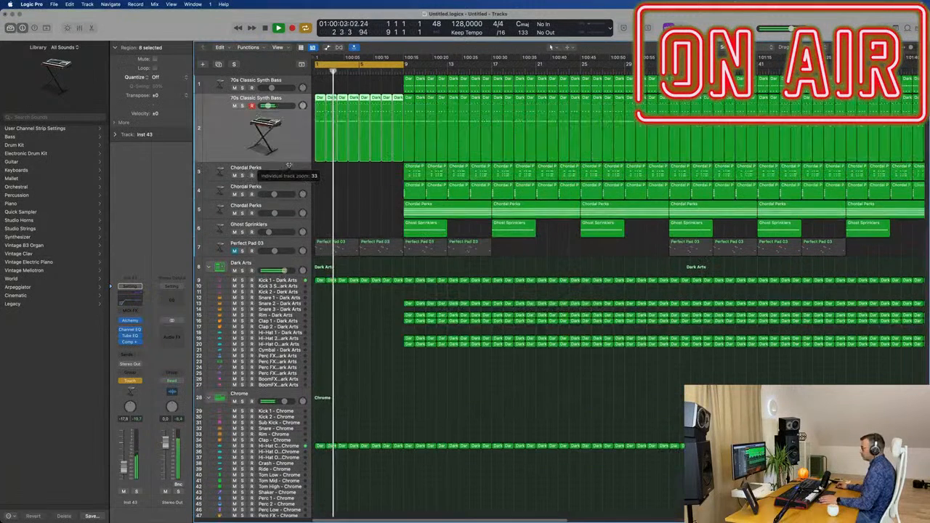
pyautogui.press('a')
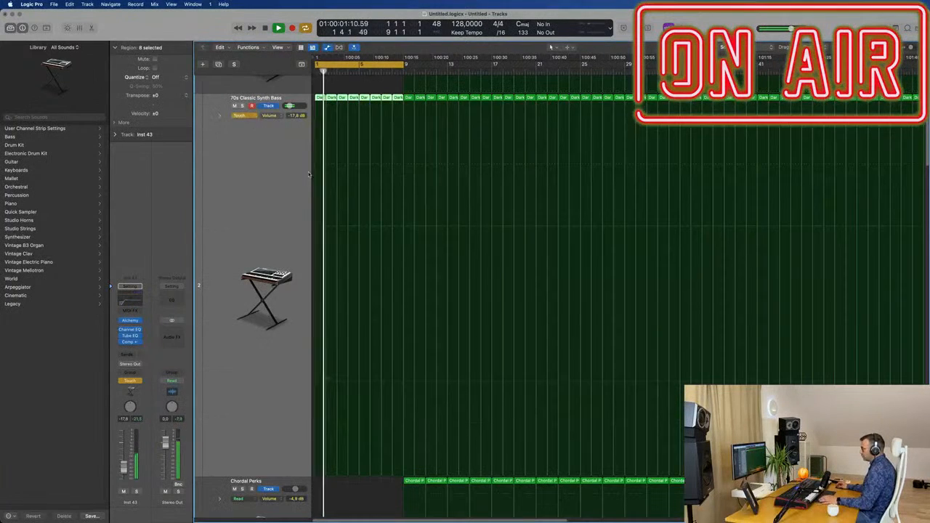
pyautogui.click(272, 117)
pyautogui.click(300, 226)
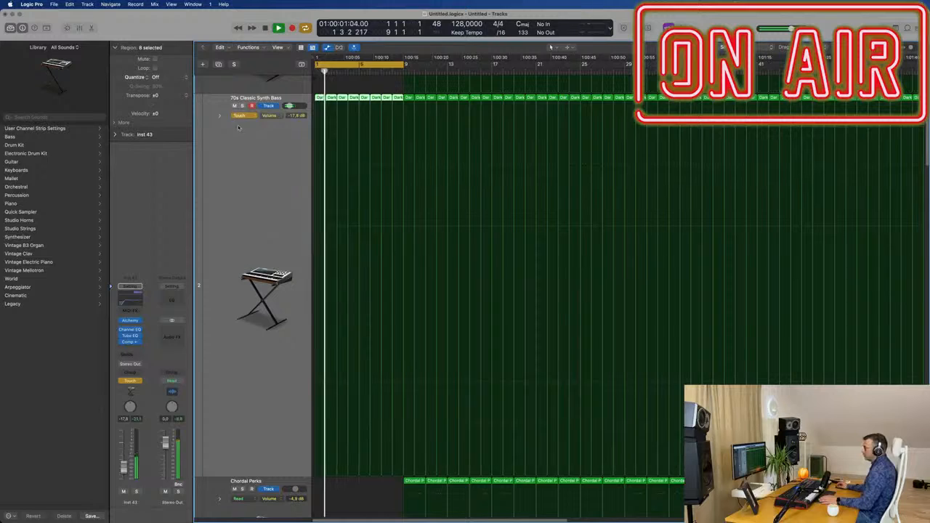
pyautogui.click(240, 116)
pyautogui.click(241, 108)
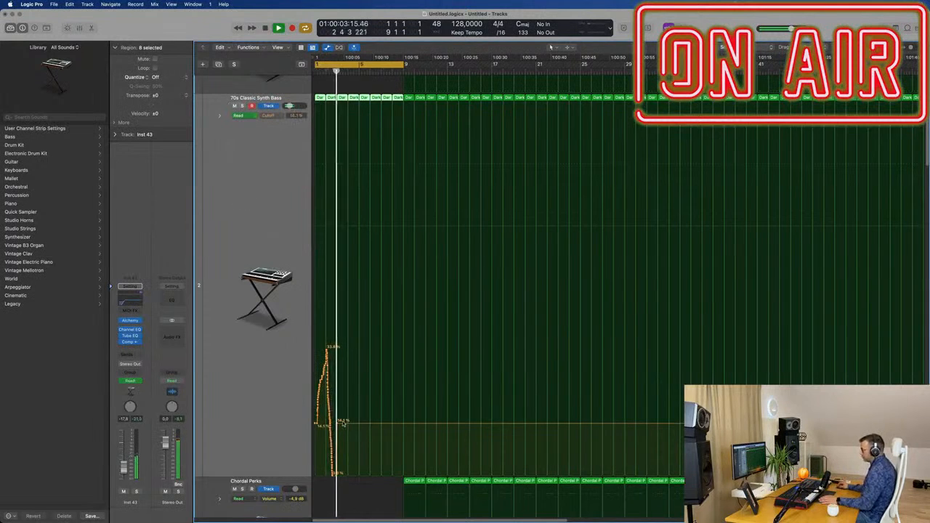
# Step: Remove the recorded Cutoff points and draw a ramp from near zero at bar 1 to 14.1 % at bar 5
pyautogui.moveTo(338, 423); pyautogui.dragTo(314, 423)
pyautogui.press('Return')
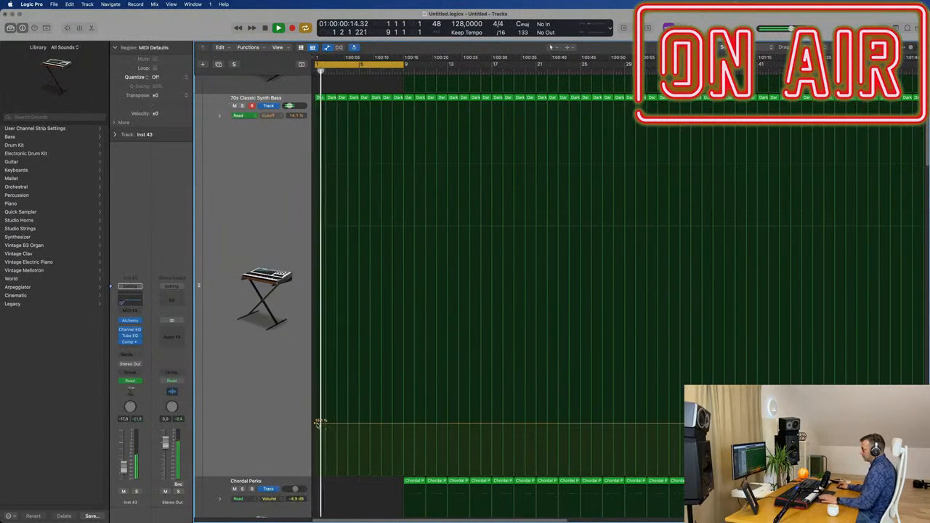
pyautogui.press('space')
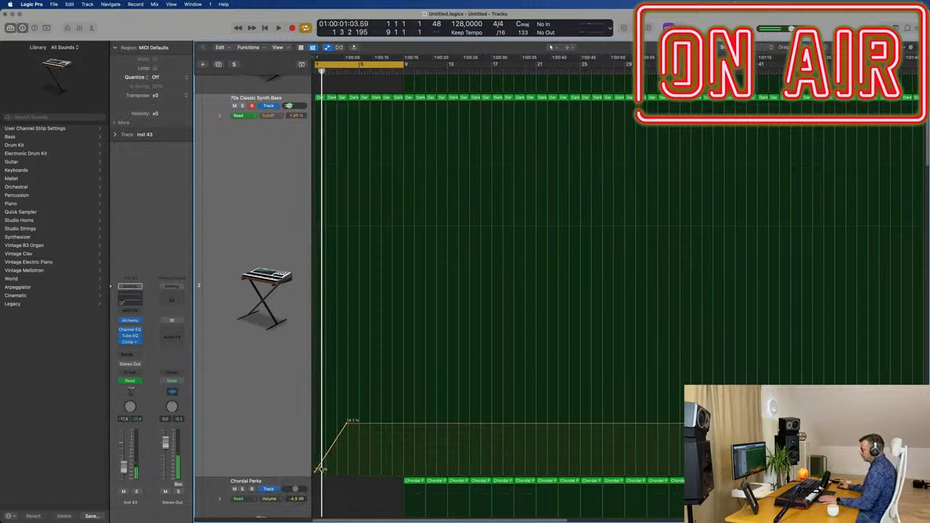
pyautogui.press('space')
pyautogui.press('super+Right')
pyautogui.press('super+Right')
pyautogui.press('super+Right')
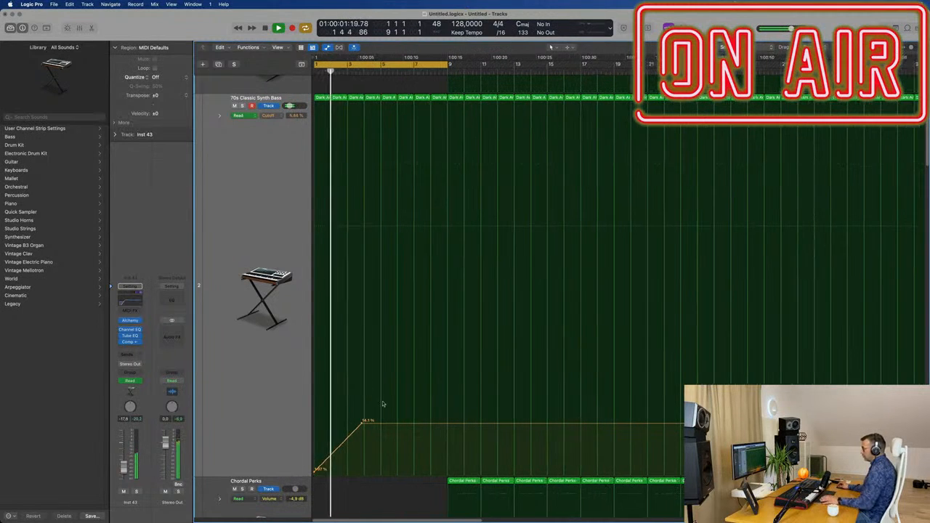
pyautogui.moveTo(362, 423); pyautogui.dragTo(381, 421)
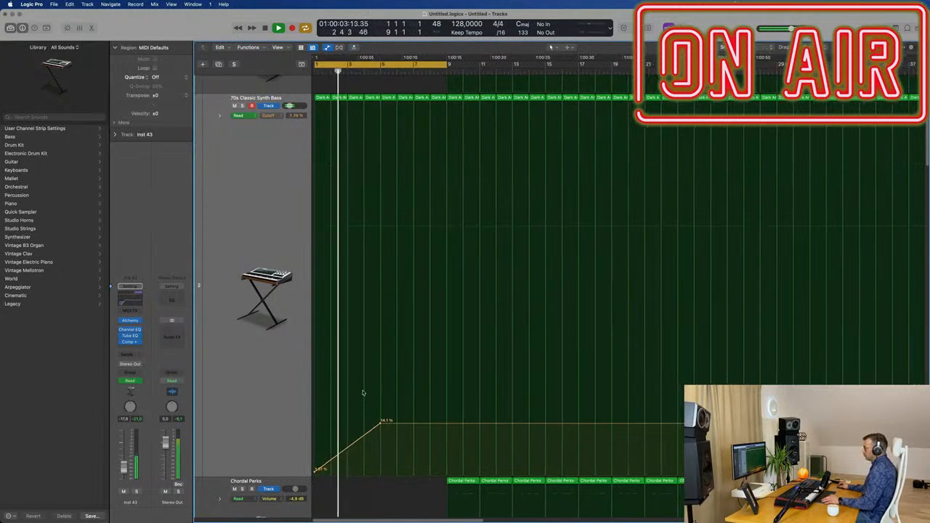
# Step: Drop the bass Cutoff automation abruptly to 0 % at bar 5, right after the first ramp
pyautogui.press('super+Left')
pyautogui.press('super+Left')
pyautogui.press('super+Left')
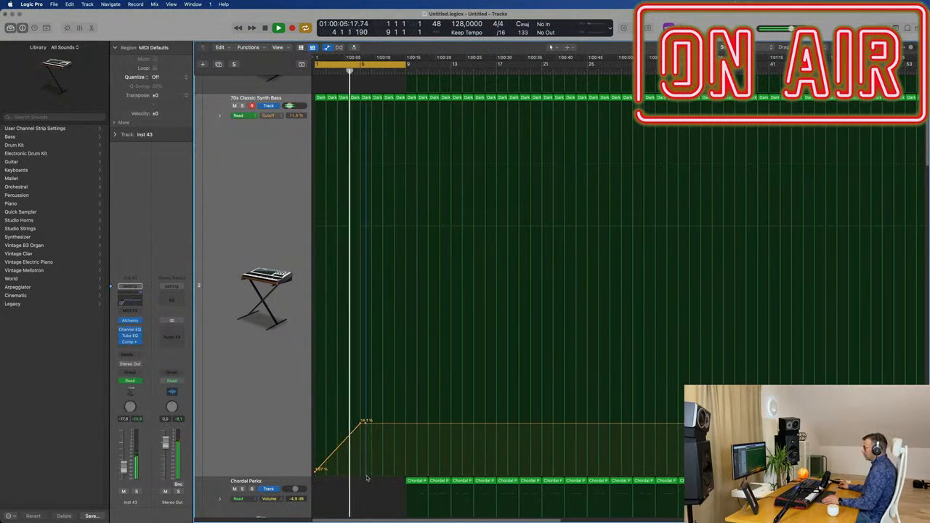
pyautogui.moveTo(367, 433); pyautogui.dragTo(360, 477)
# Step: Reduce the track heights and ramp the bass Cutoff automation up from bar 5 to 43.8 % at bar 9
pyautogui.press('super+Up')
pyautogui.press('super+Up')
pyautogui.press('super+Up')
pyautogui.press('super+Up')
pyautogui.press('super+Up')
pyautogui.press('super+Up')
pyautogui.press('super+Up')
pyautogui.press('super+Up')
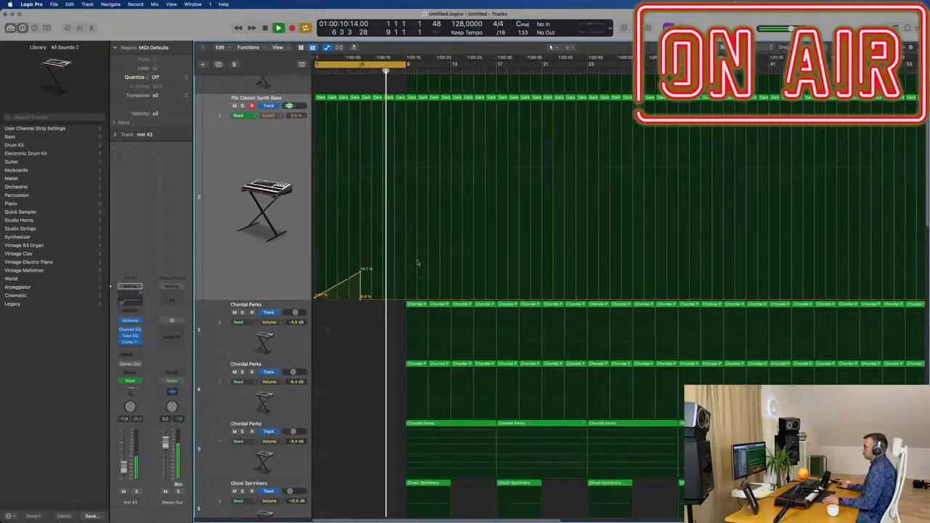
pyautogui.press('super+Up')
pyautogui.press('super+Up')
pyautogui.press('super+Up')
pyautogui.press('super+Up')
pyautogui.press('super+Up')
pyautogui.press('super+Up')
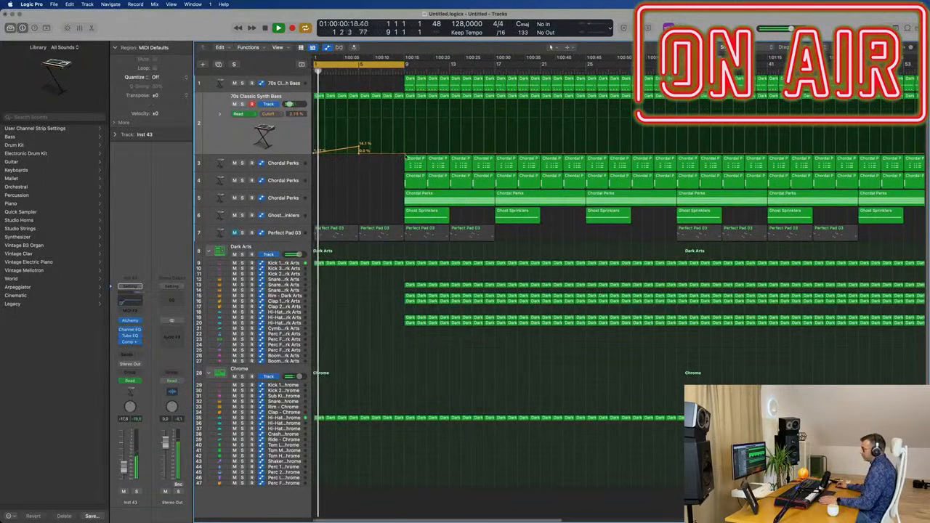
pyautogui.moveTo(403, 153); pyautogui.dragTo(403, 130)
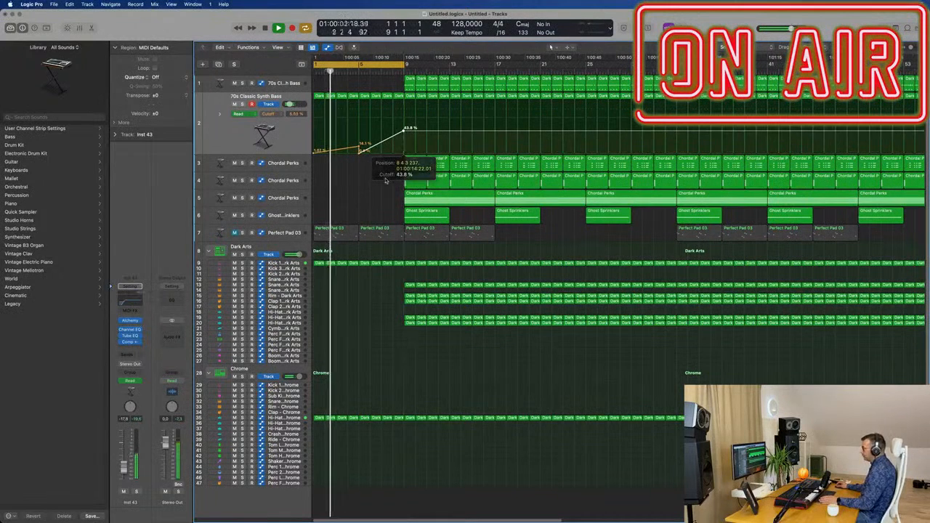
# Step: Copy one region of the second Chordal Perks track to bar 5 and listen to it
pyautogui.keyDown('alt'); pyautogui.moveTo(416, 181); pyautogui.dragTo(369, 183); pyautogui.keyUp('alt')
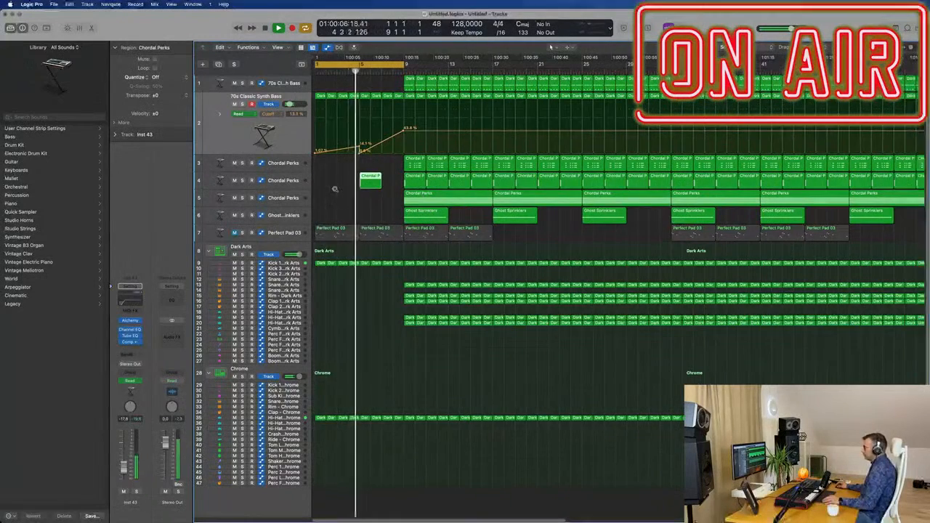
pyautogui.scroll(3, 335, 190)
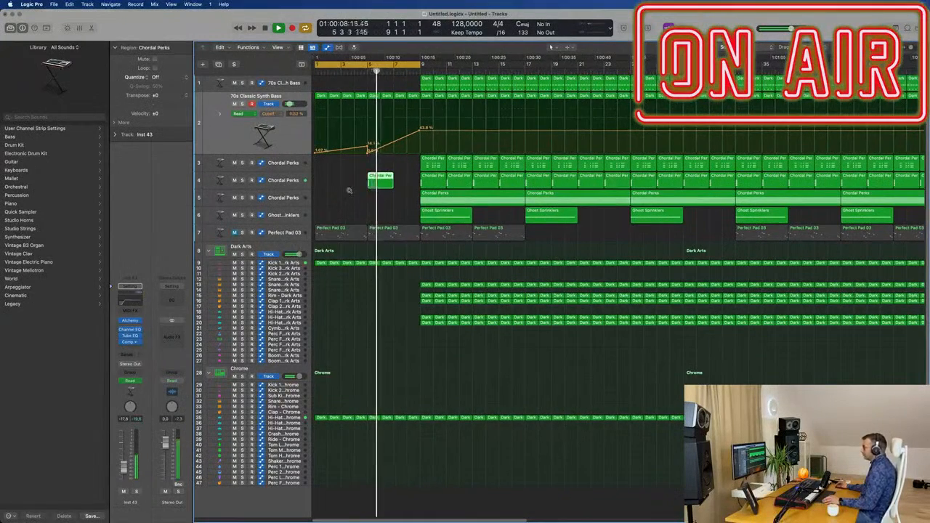
pyautogui.scroll(-2, 350, 191)
pyautogui.scroll(-3, 350, 191)
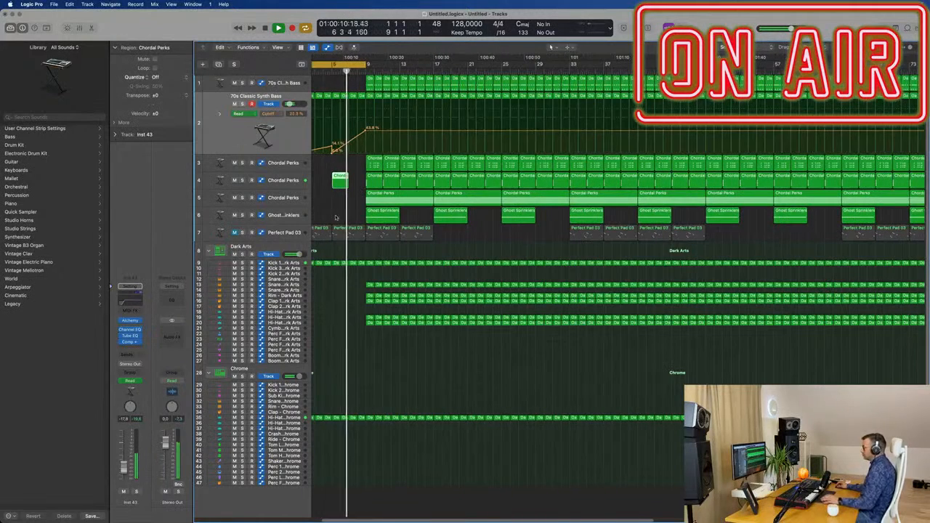
# Step: Restart playback from bar 1, unmute the Perfect Pad 03 track and delete all of its regions
pyautogui.press('Return')
pyautogui.click(234, 233)
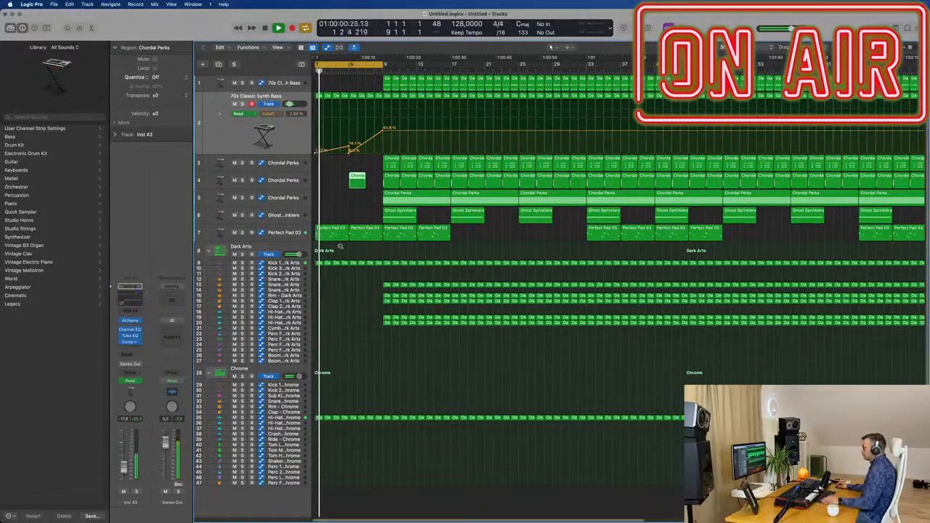
pyautogui.scroll(-4, 339, 247)
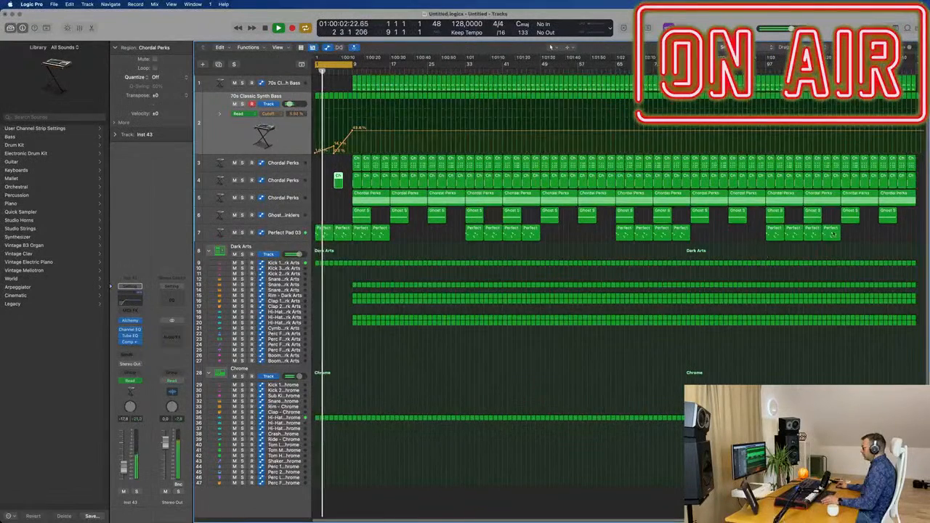
pyautogui.moveTo(857, 231); pyautogui.dragTo(341, 246)
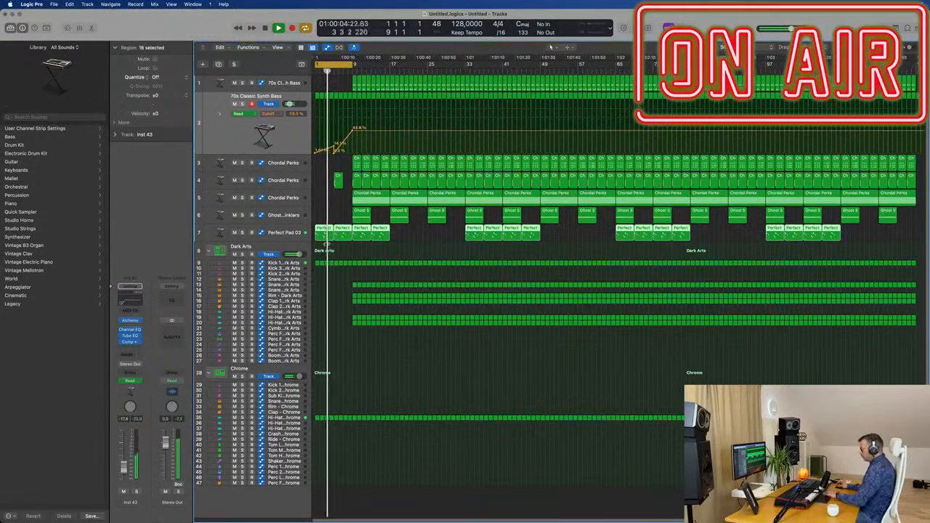
pyautogui.press('Delete')
# Step: Listen to the intro and raise the bass Cutoff automation point at bar 9 to about 69 %
pyautogui.scroll(4, 339, 226)
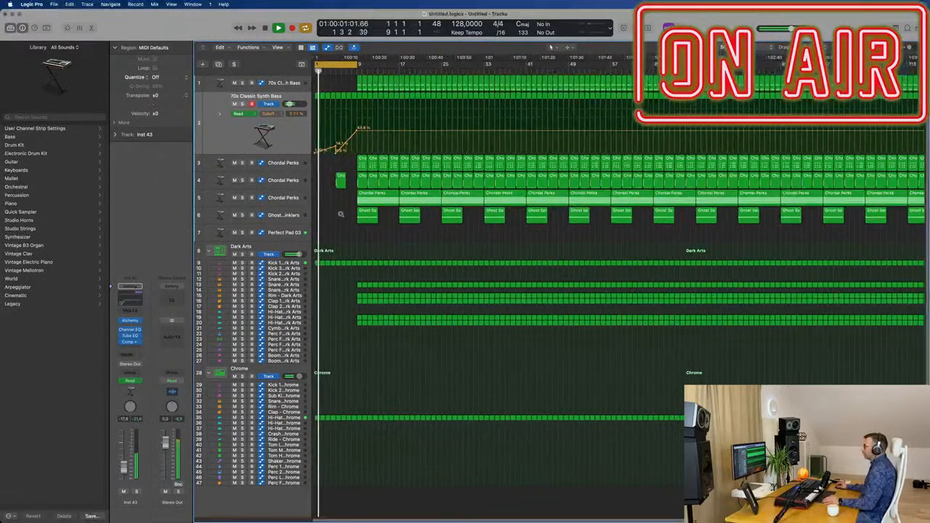
pyautogui.scroll(-4, 341, 216)
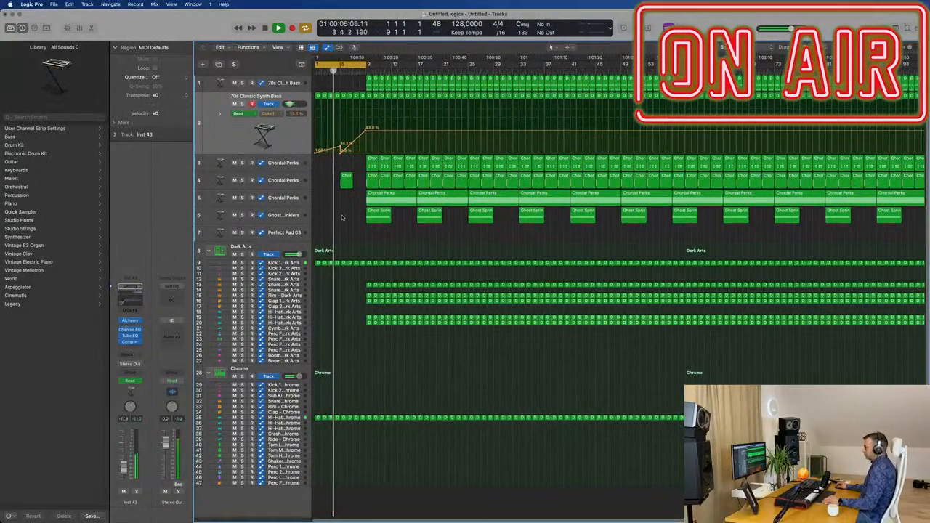
pyautogui.scroll(1, 350, 238)
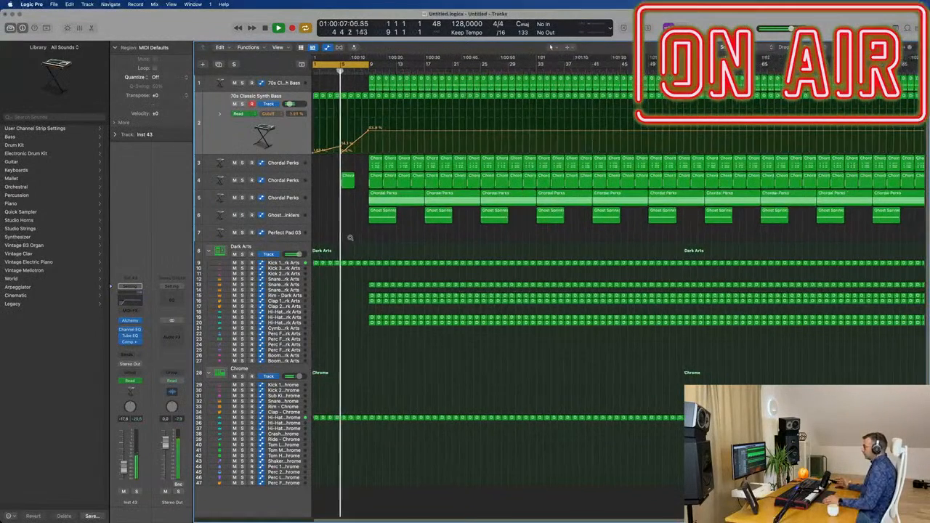
pyautogui.scroll(1, 340, 228)
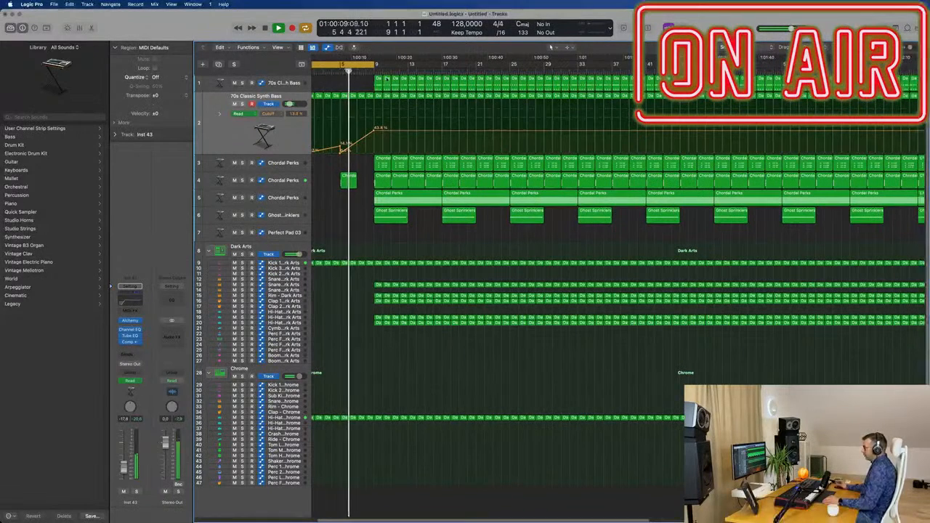
pyautogui.moveTo(375, 131); pyautogui.dragTo(375, 115)
pyautogui.scroll(3, 368, 128)
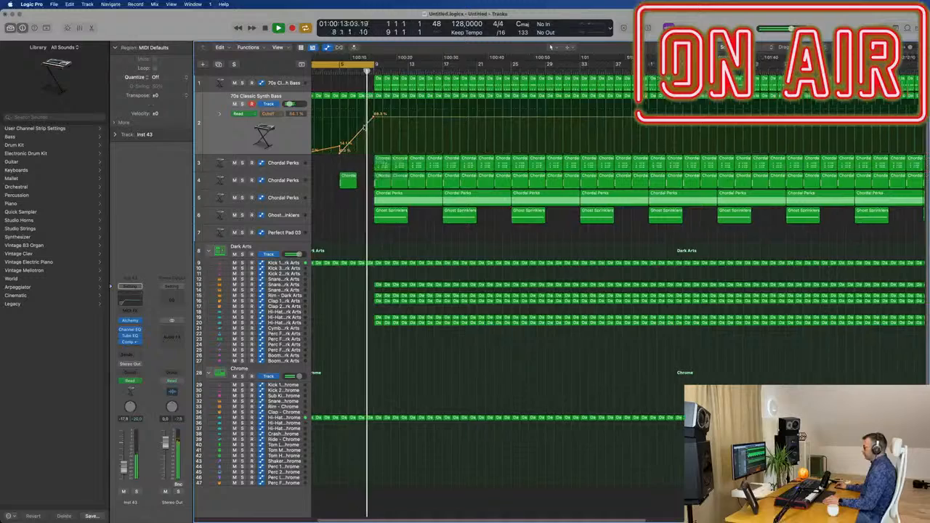
pyautogui.scroll(-2, 397, 130)
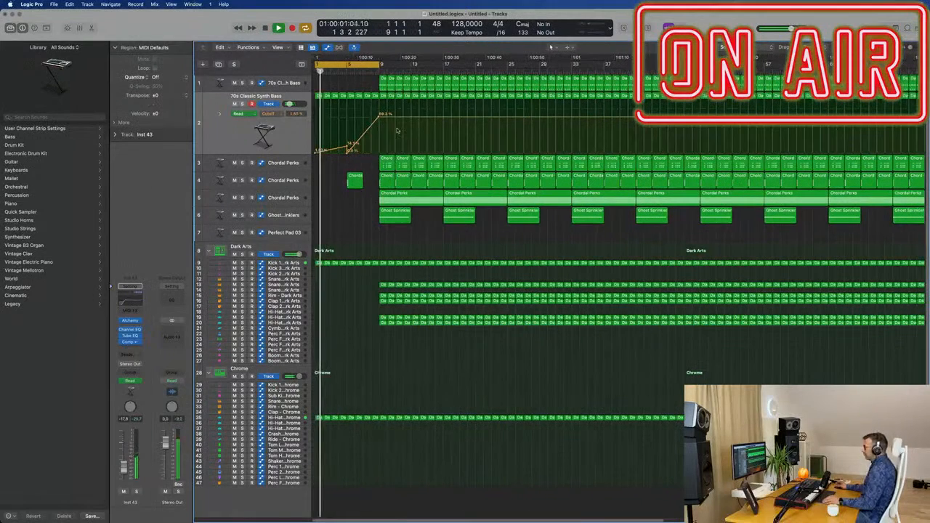
# Step: Delete the Dark Arts and Chrome drum regions, the upper Chordal Perks regions and the Ghost Sprinklers region from bars 9 to 12
pyautogui.moveTo(385, 249); pyautogui.dragTo(408, 454)
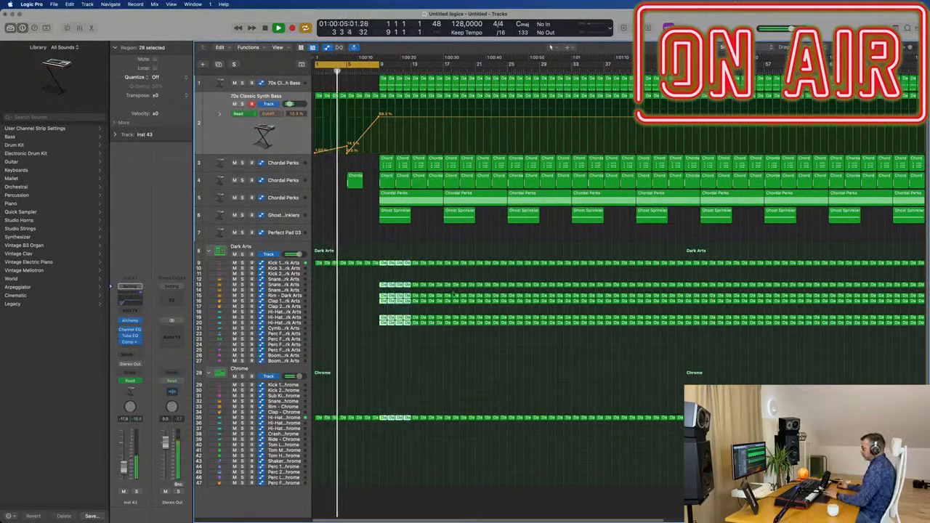
pyautogui.press('Delete')
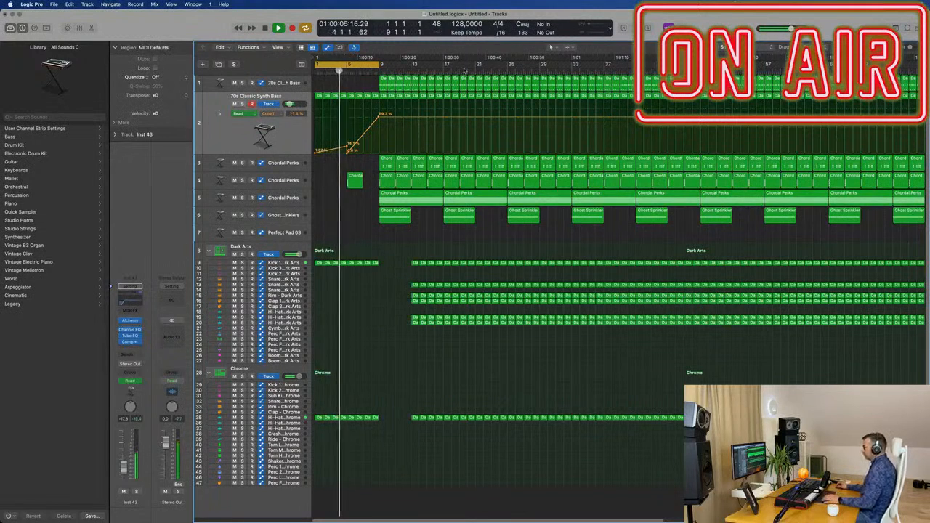
pyautogui.click(377, 161)
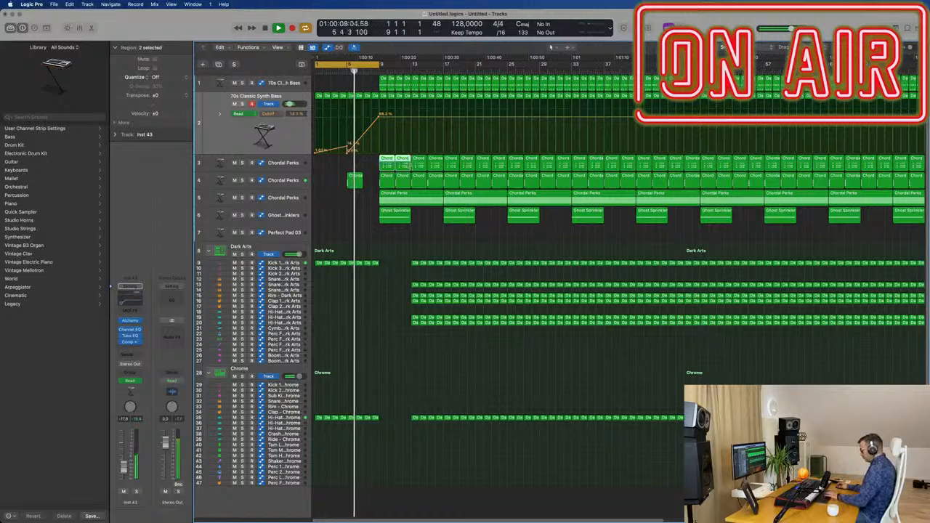
pyautogui.press('Delete')
pyautogui.click(392, 211)
pyautogui.press('Delete')
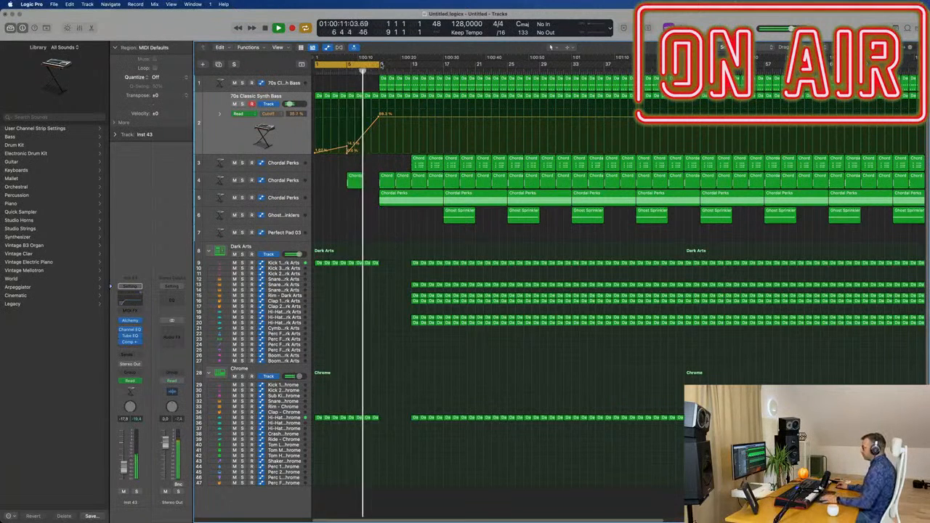
# Step: Extend the cycle range to bar 13 and drop the bass Cutoff automation to 0 % at bar 9
pyautogui.moveTo(380, 66); pyautogui.dragTo(413, 66)
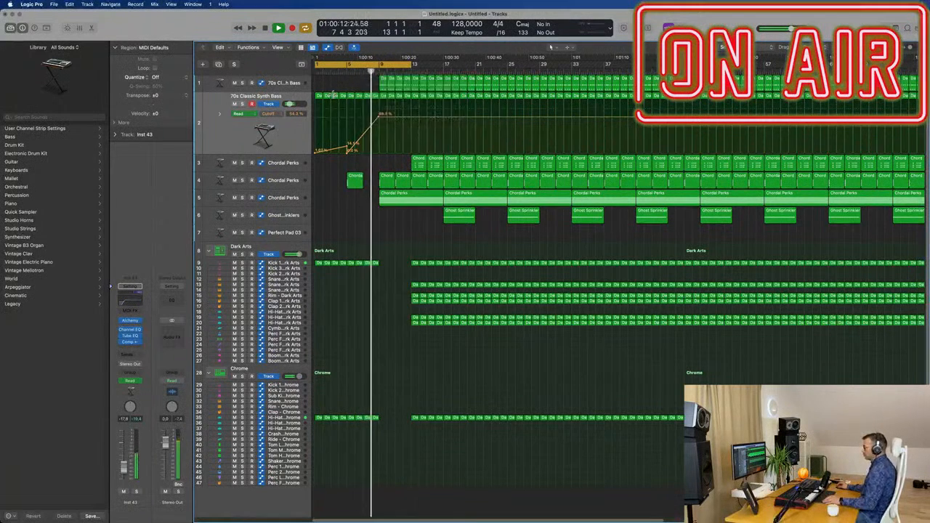
pyautogui.press('super+Right')
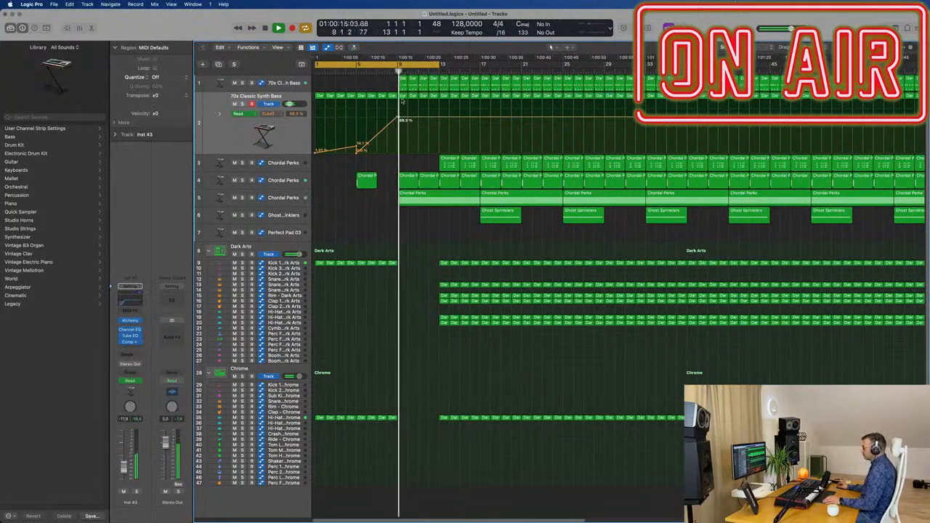
pyautogui.press(',')
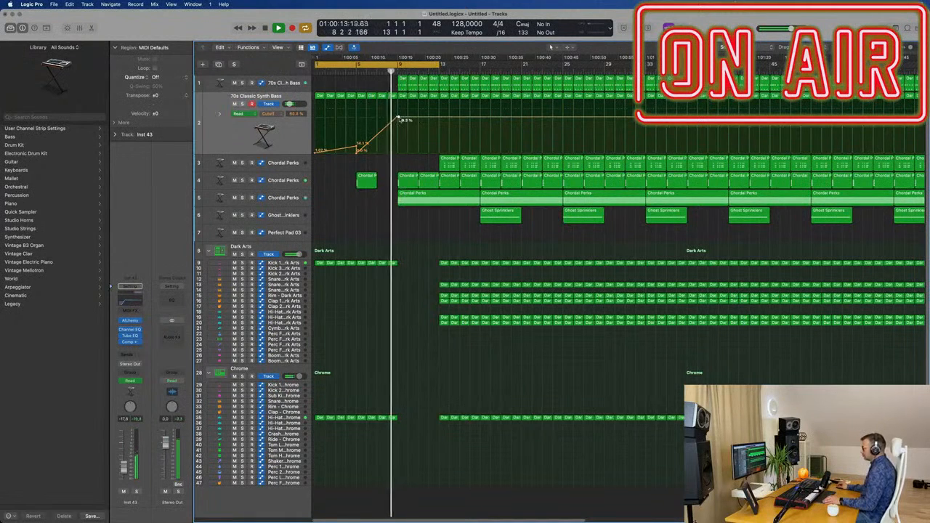
pyautogui.moveTo(398, 117); pyautogui.dragTo(398, 153)
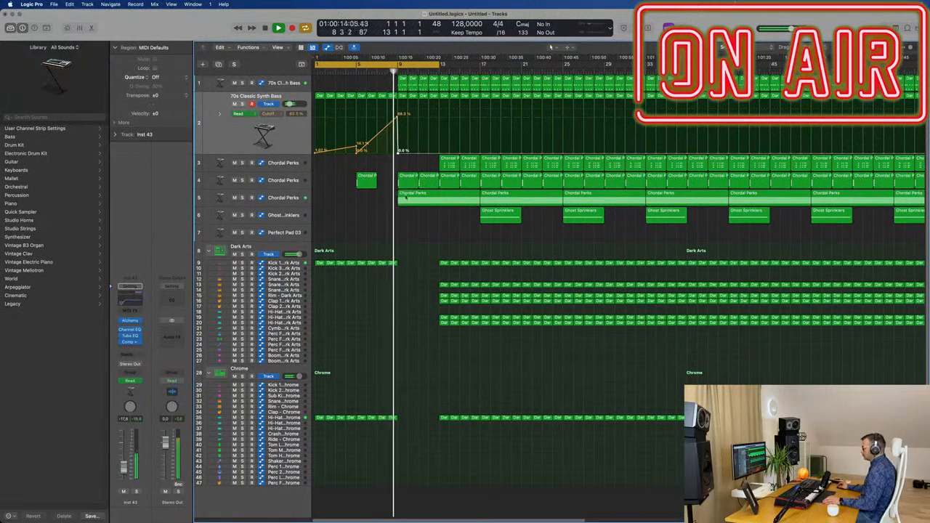
# Step: Delete the long region between bars 9 and 17 on the third Chordal Perks track and restart playback from bar 1
pyautogui.click(406, 196)
pyautogui.scroll(-2, 379, 208)
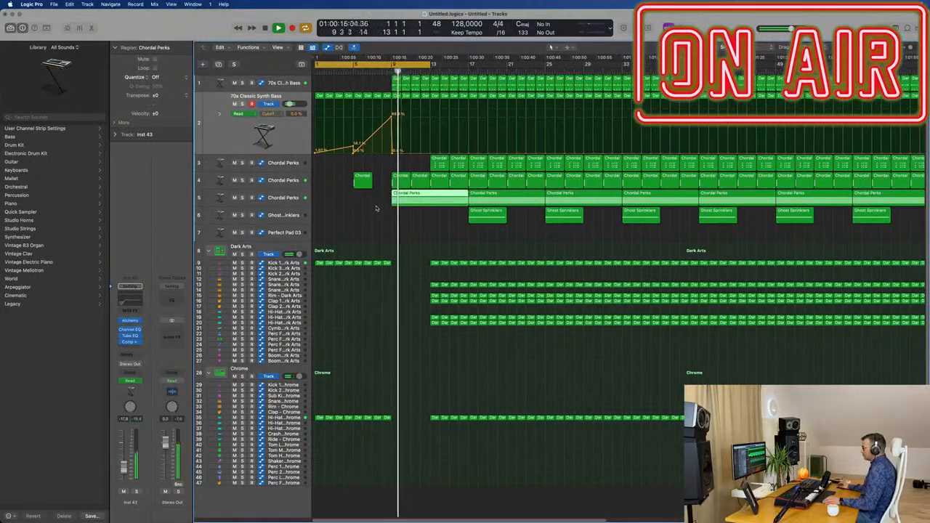
pyautogui.scroll(-3, 374, 209)
pyautogui.scroll(-3, 391, 228)
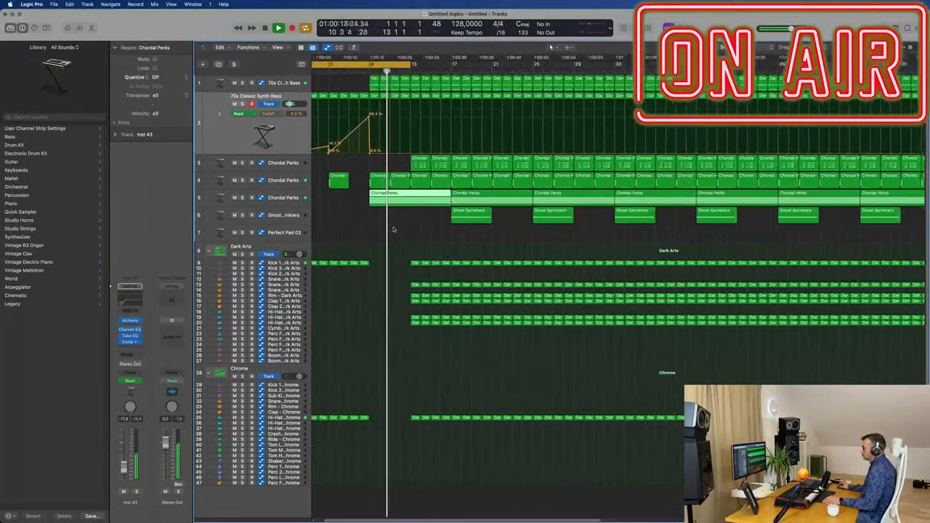
pyautogui.scroll(5, 393, 228)
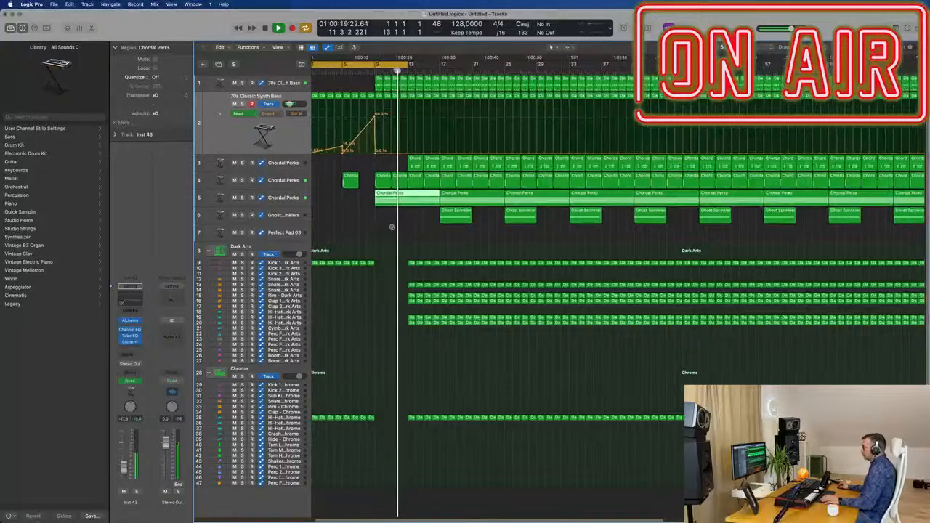
pyautogui.press('Return')
pyautogui.click(441, 216)
pyautogui.click(451, 197)
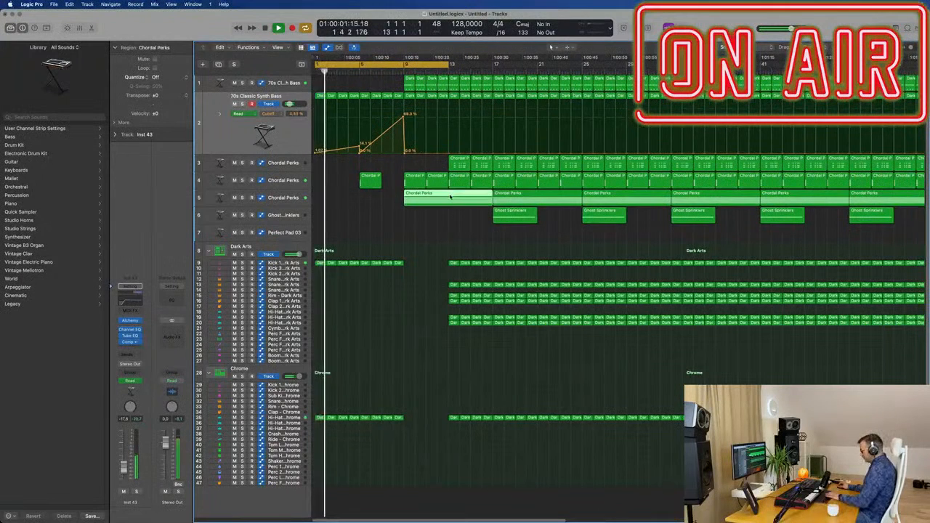
pyautogui.press('Delete')
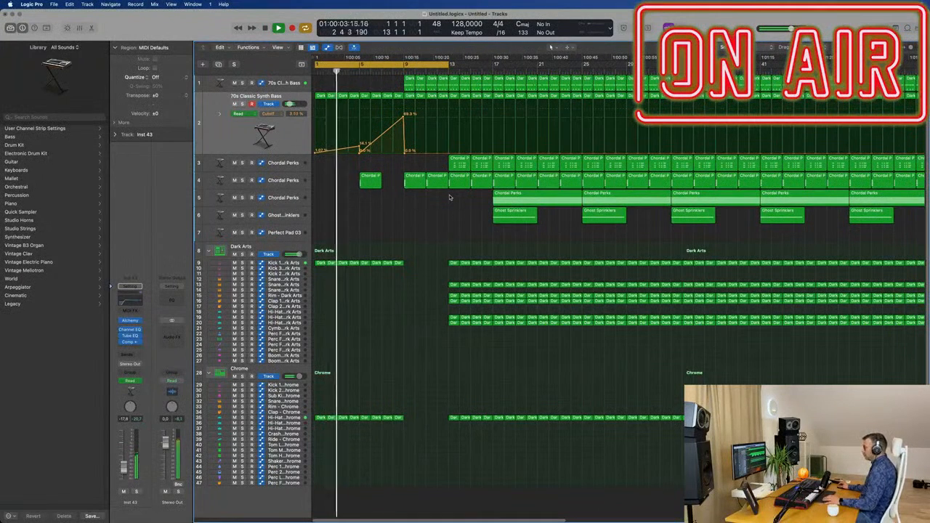
# Step: Listen to the intro and delete the Dark Arts and Chrome drum regions except the kick from bars 13 to 16
pyautogui.scroll(4, 432, 207)
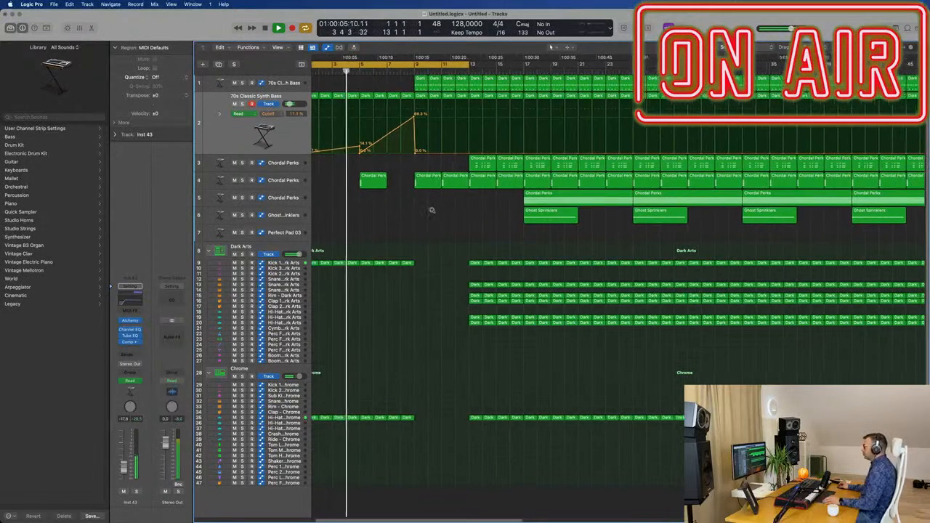
pyautogui.scroll(-4, 432, 211)
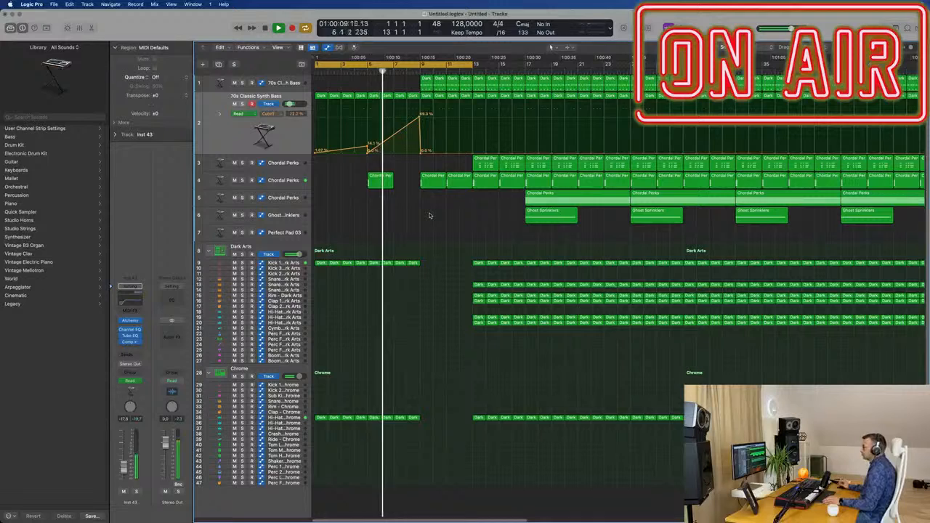
pyautogui.scroll(-2, 429, 217)
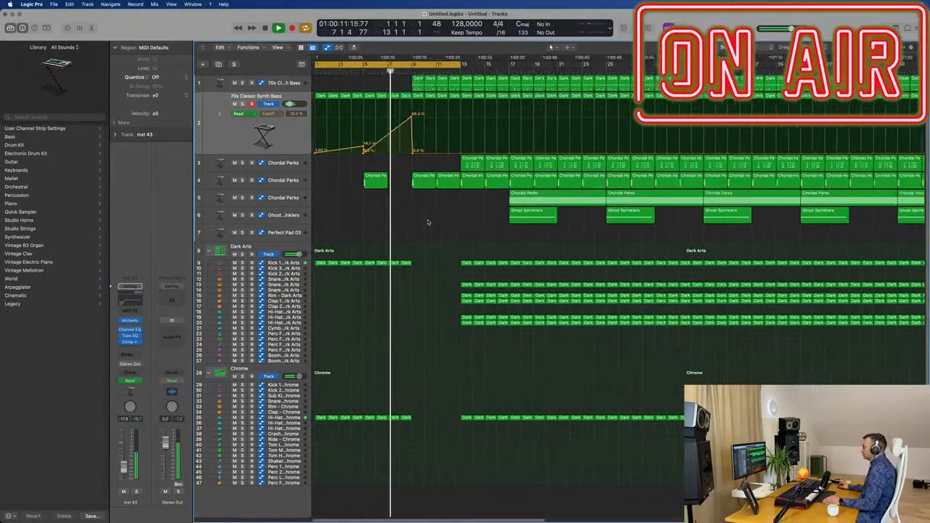
pyautogui.scroll(2, 428, 222)
pyautogui.scroll(-1, 428, 221)
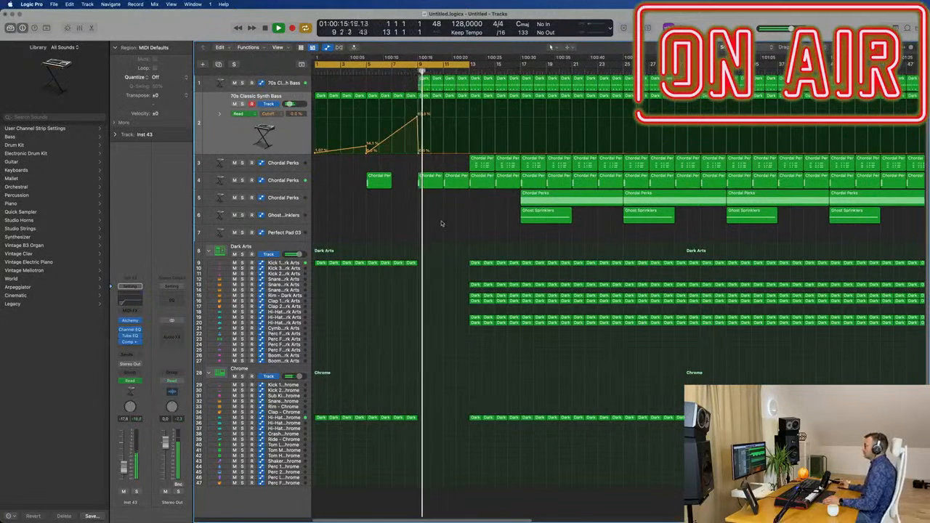
pyautogui.scroll(-1, 446, 221)
pyautogui.scroll(1, 446, 221)
pyautogui.scroll(-1, 446, 222)
pyautogui.moveTo(464, 279); pyautogui.dragTo(516, 435)
pyautogui.press('Delete')
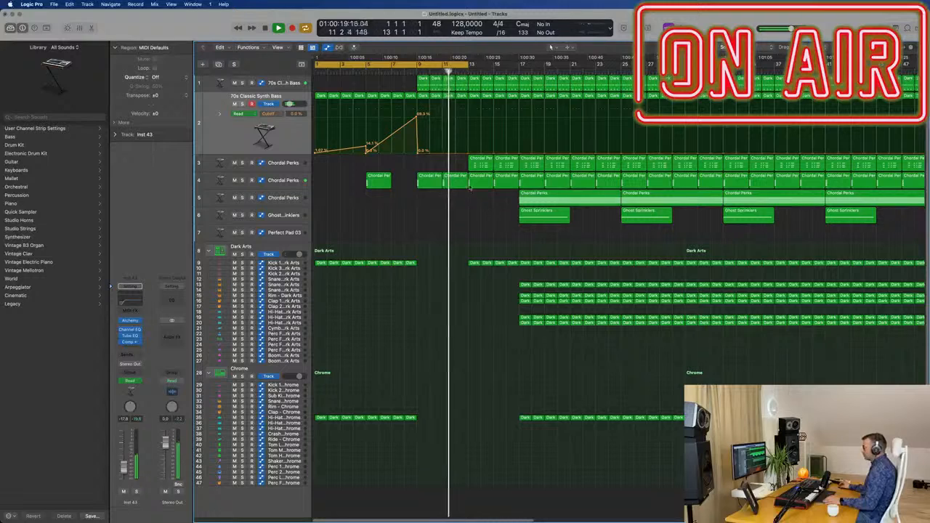
# Step: Delete the two regions from bars 13 to 16 on the first Chordal Perks track
pyautogui.click(480, 161)
pyautogui.press('Delete')
pyautogui.click(506, 161)
pyautogui.press('Delete')
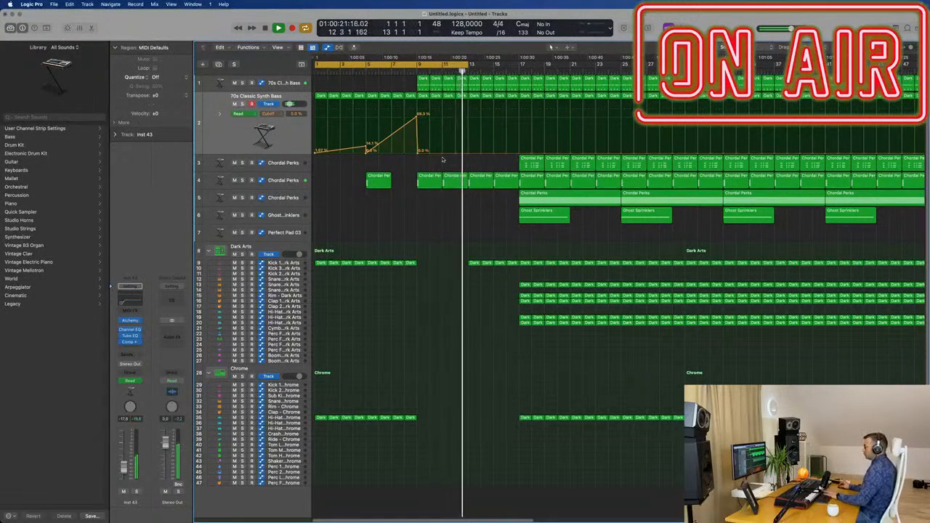
# Step: Set the cycle range to bars 9 to 17 and restart playback from bar 9
pyautogui.scroll(-5, 443, 165)
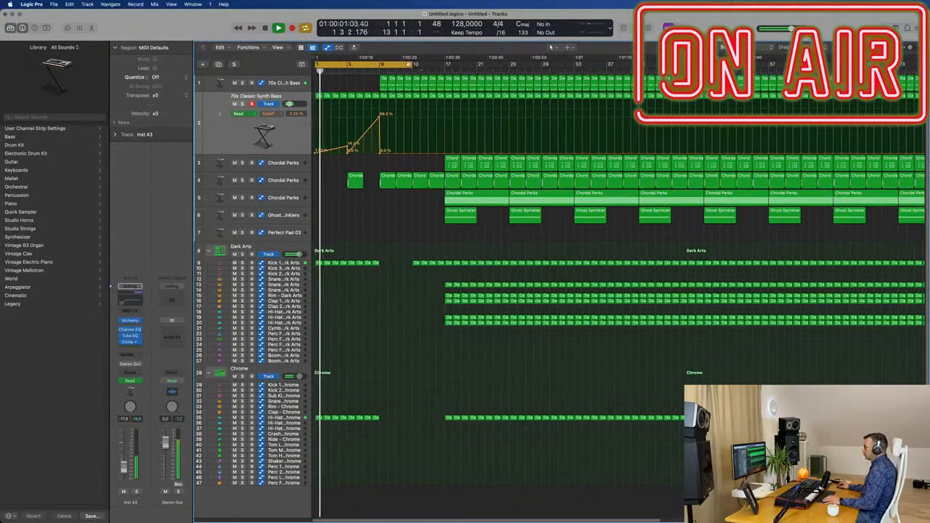
pyautogui.moveTo(412, 65); pyautogui.dragTo(444, 65)
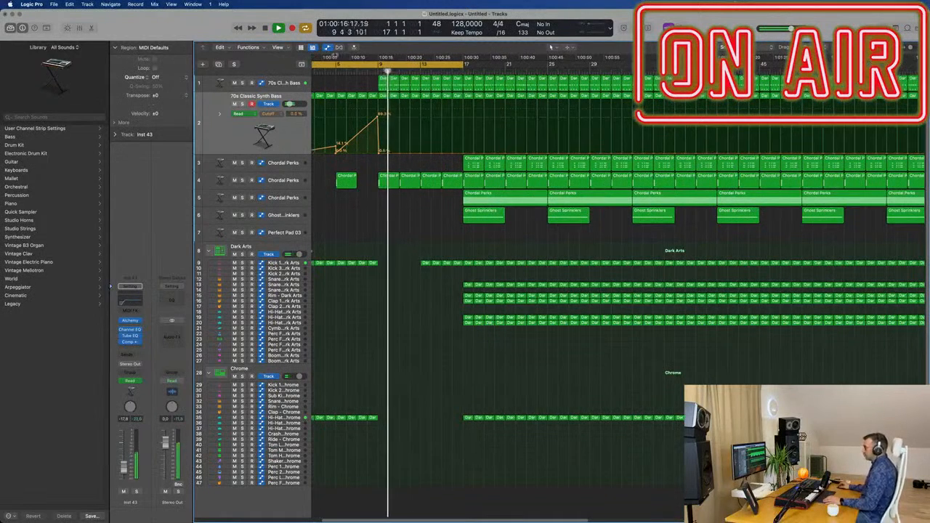
pyautogui.scroll(-3, 416, 249)
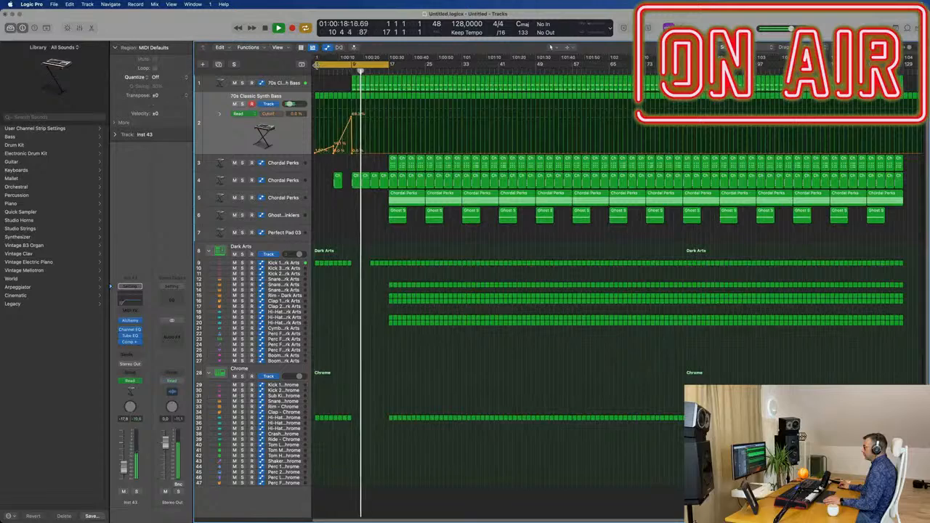
pyautogui.moveTo(316, 65); pyautogui.dragTo(351, 64)
pyautogui.press('space')
pyautogui.press('space')
pyautogui.scroll(3, 387, 225)
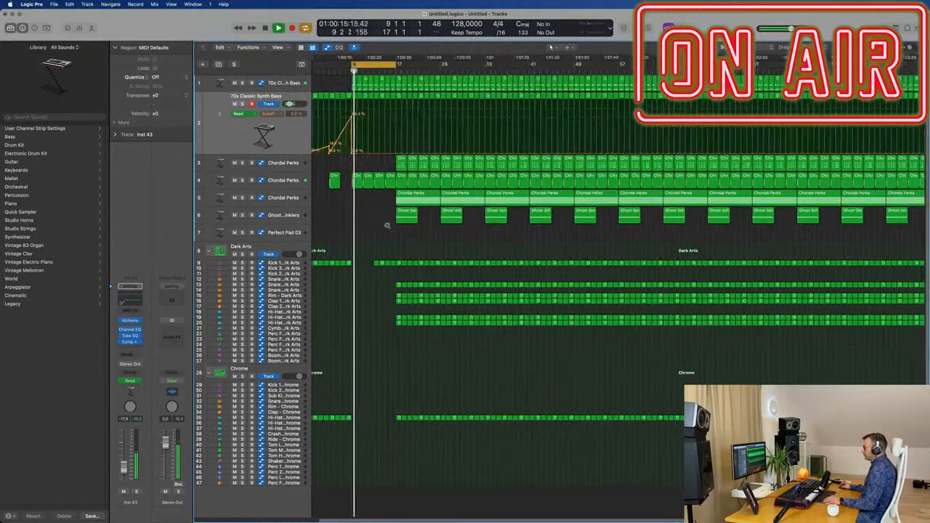
# Step: Add a bass Cutoff automation ramp from 0 % at bar 13 to about 61 % at bar 17 and resume playback
pyautogui.scroll(5, 389, 226)
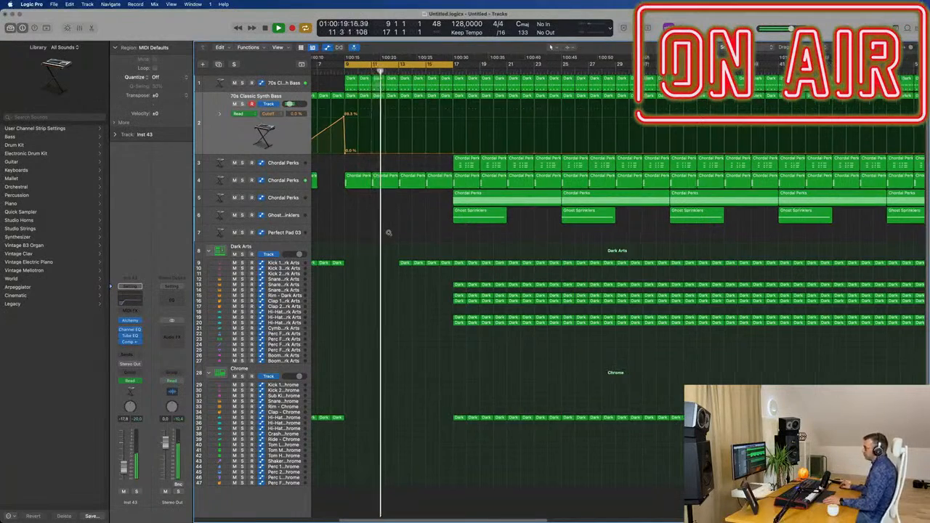
pyautogui.scroll(4, 389, 232)
pyautogui.scroll(-4, 390, 234)
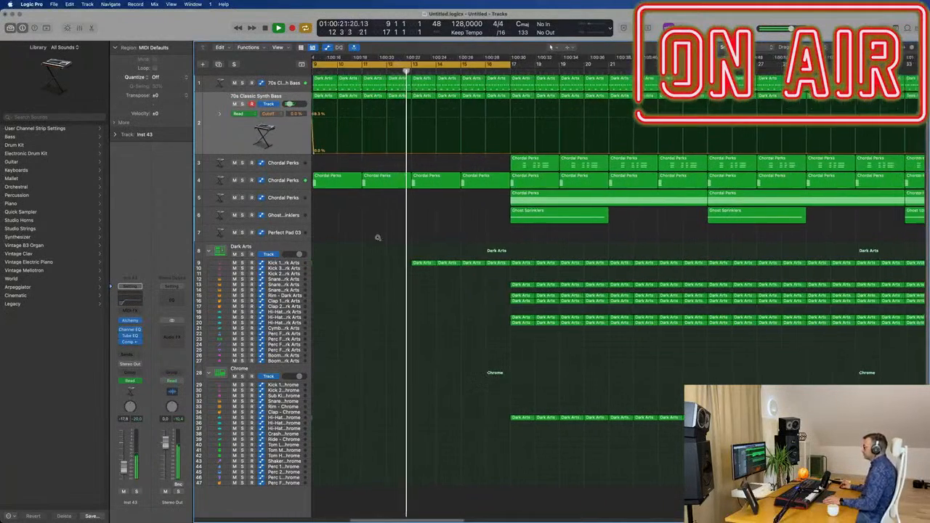
pyautogui.scroll(-3, 458, 232)
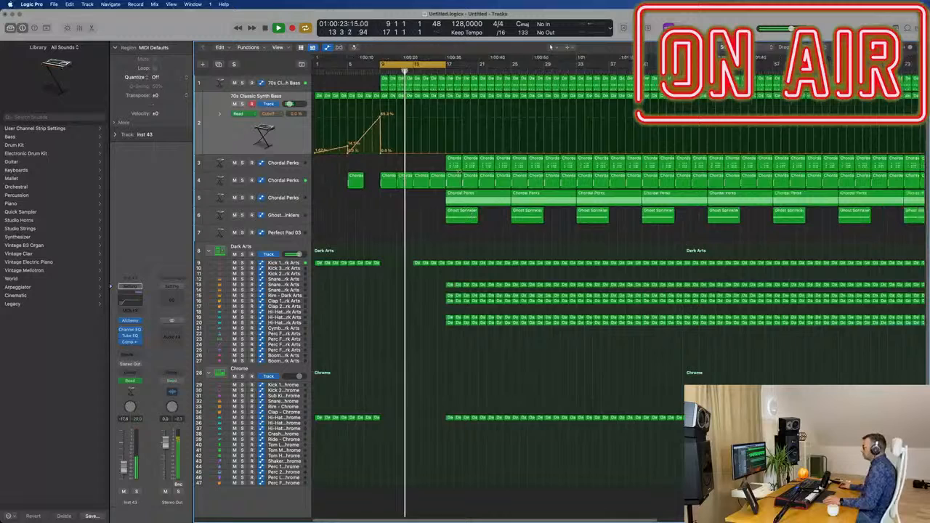
pyautogui.scroll(5, 390, 154)
pyautogui.press('space')
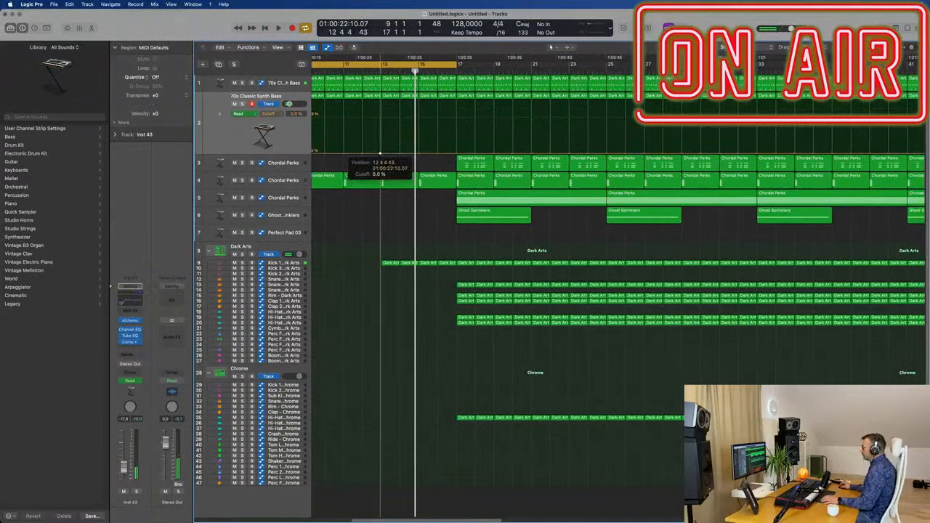
pyautogui.moveTo(453, 154); pyautogui.dragTo(465, 122)
pyautogui.press('space')
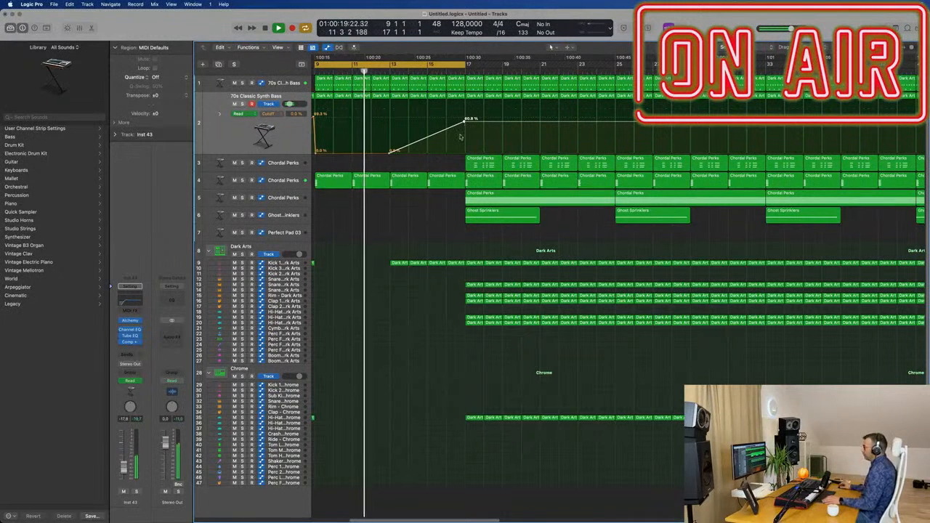
# Step: Cut out the last short piece of the Dark Arts kick just before bar 17
pyautogui.press('super+Right')
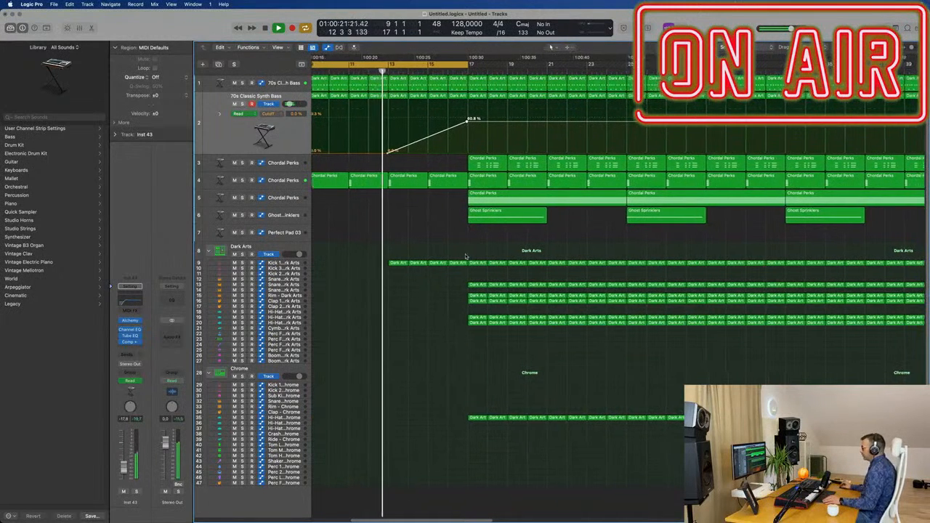
pyautogui.press('super+Right')
pyautogui.press('super+Right')
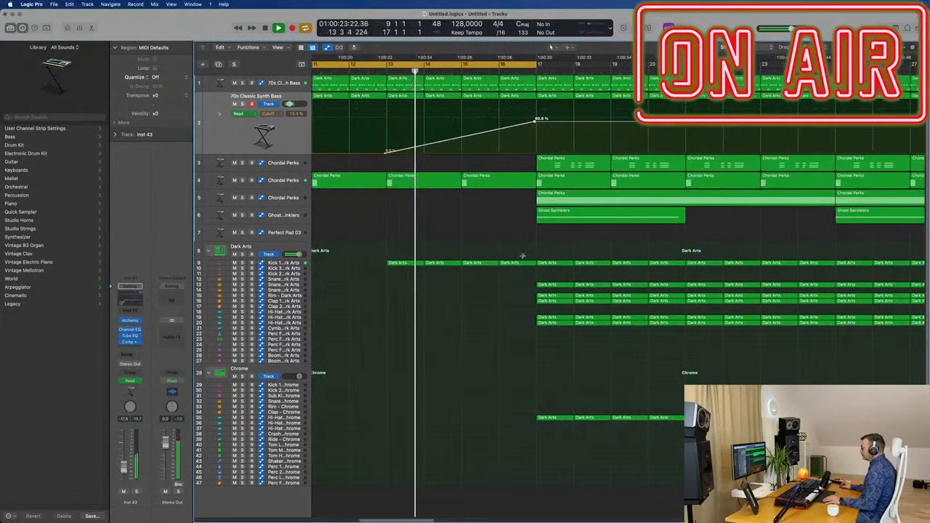
pyautogui.moveTo(528, 256); pyautogui.dragTo(534, 269)
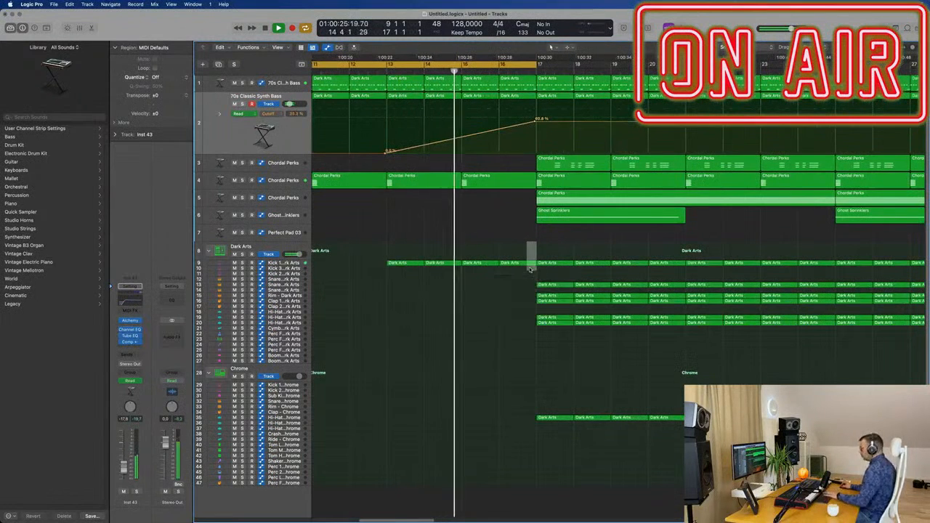
pyautogui.press('Delete')
# Step: Delete the third Chordal Perks track's region and the Ghost Sprinklers region that start at bar 17
pyautogui.press('super+Left')
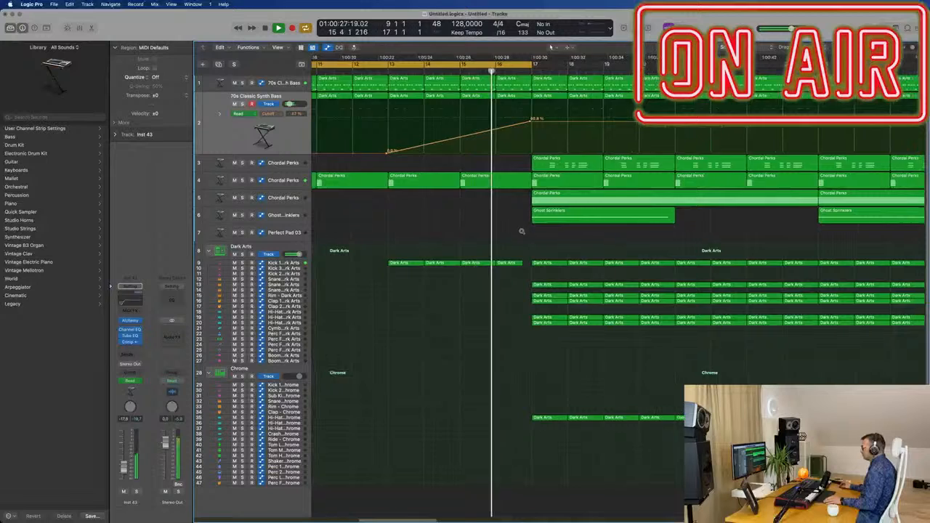
pyautogui.press('super+Left')
pyautogui.press('super+Left')
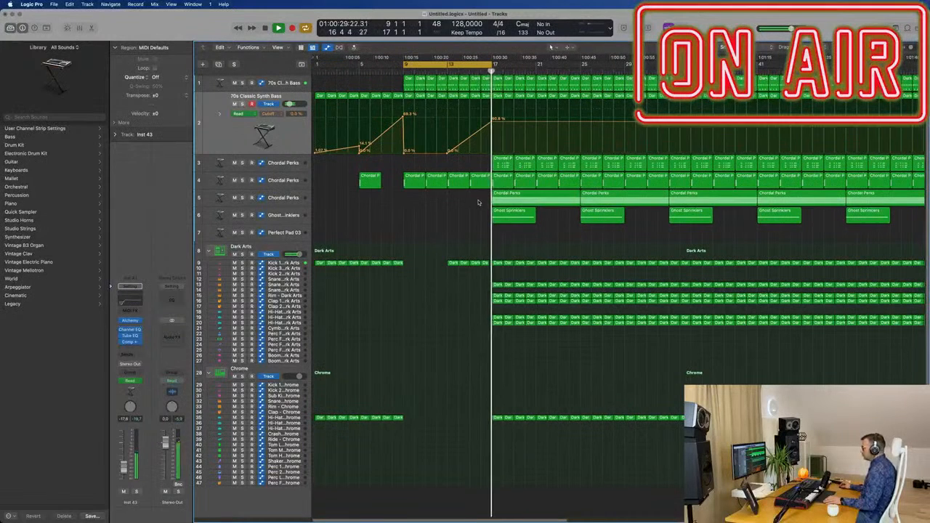
pyautogui.moveTo(483, 198); pyautogui.dragTo(535, 225)
pyautogui.press('Delete')
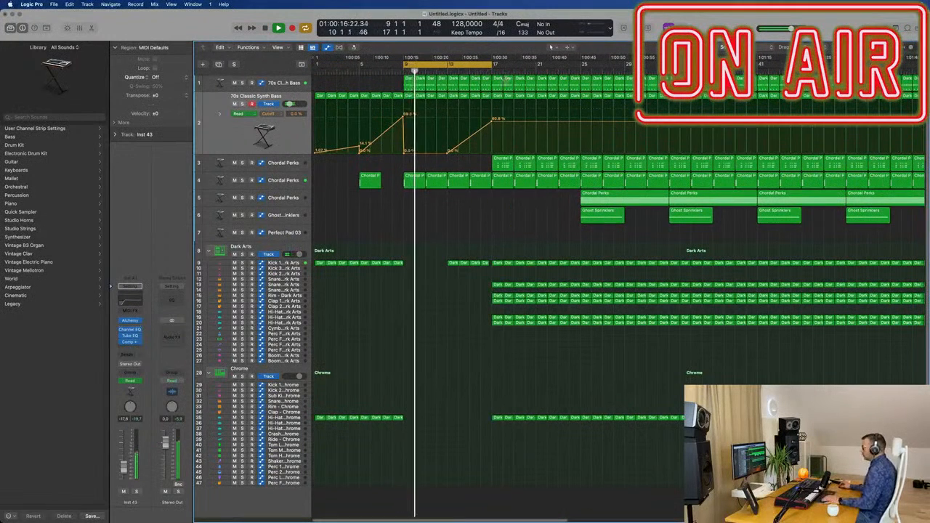
# Step: Extend the cycle range to bar 25 and delete the first Chordal Perks track's regions from bars 17 to 20
pyautogui.moveTo(496, 64); pyautogui.dragTo(583, 65)
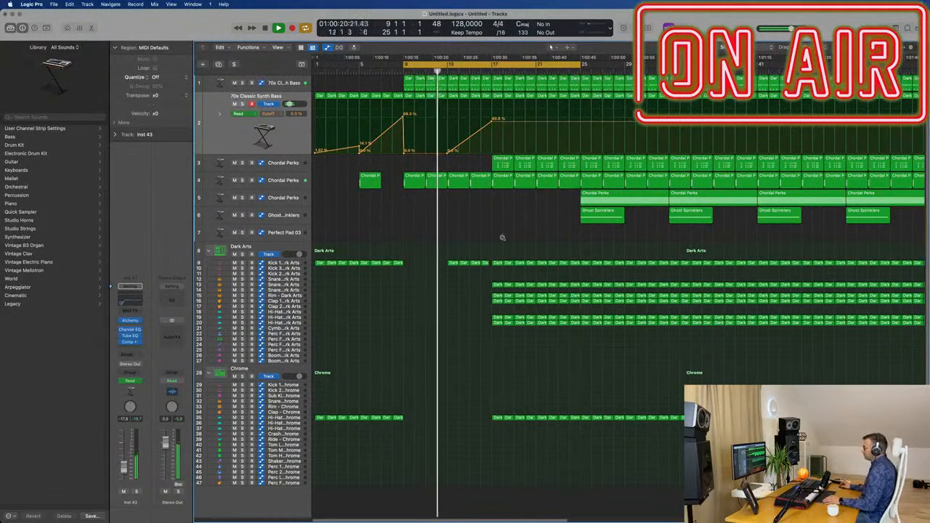
pyautogui.press('super+Left')
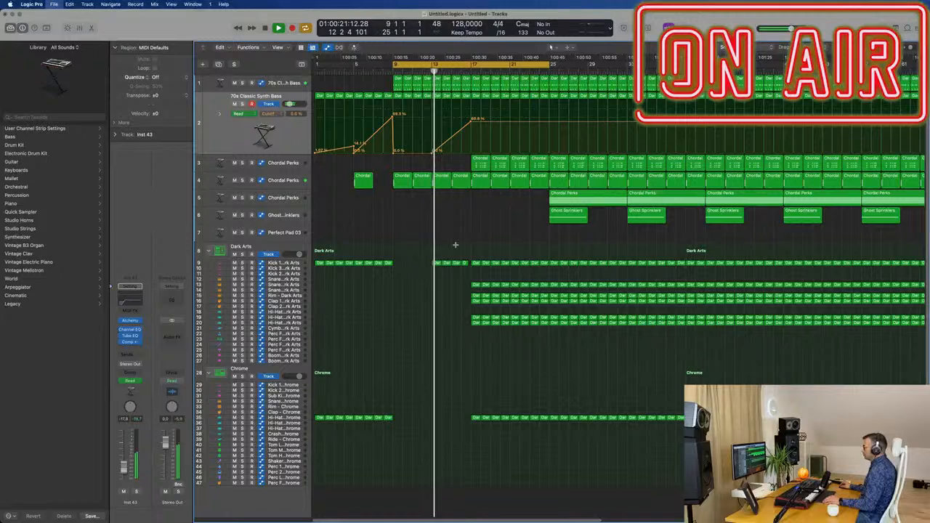
pyautogui.press('Escape')
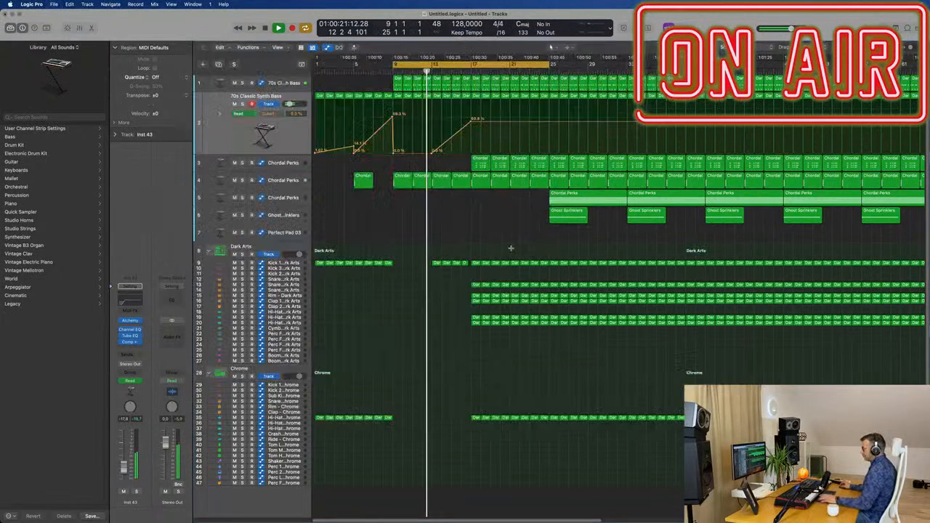
pyautogui.press('space')
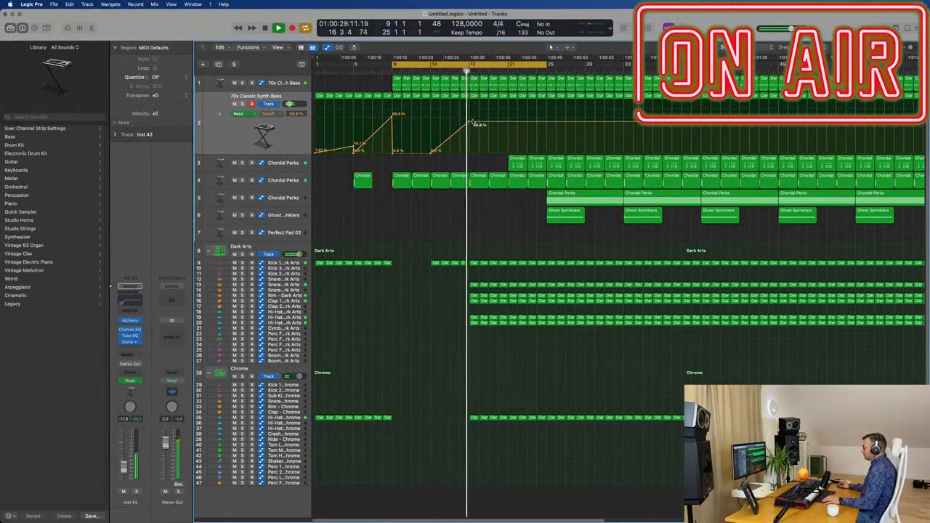
# Step: Drop the bass Cutoff automation at bar 17 and ramp it up to about 34 % by bar 21
pyautogui.moveTo(472, 123); pyautogui.dragTo(504, 135)
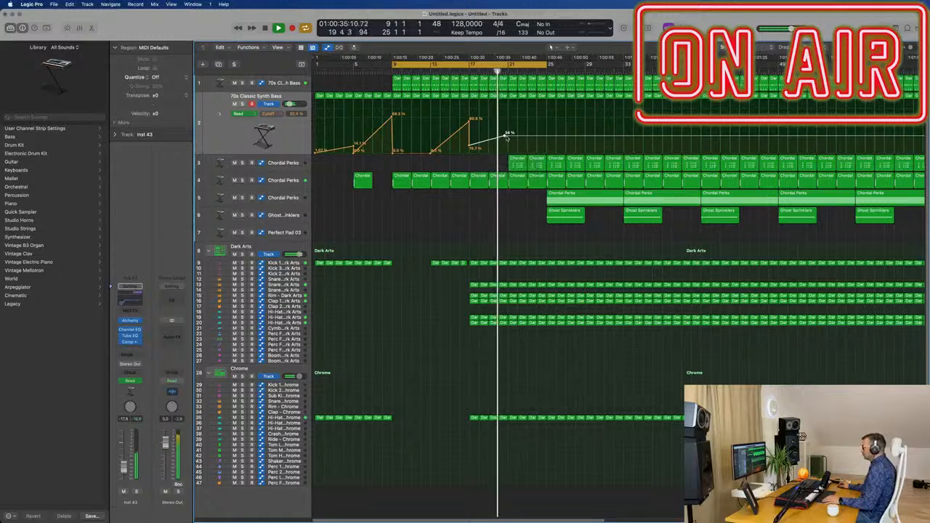
# Step: Color all regions by their tracks and name them by their tracks
pyautogui.press('space')
pyautogui.press('space')
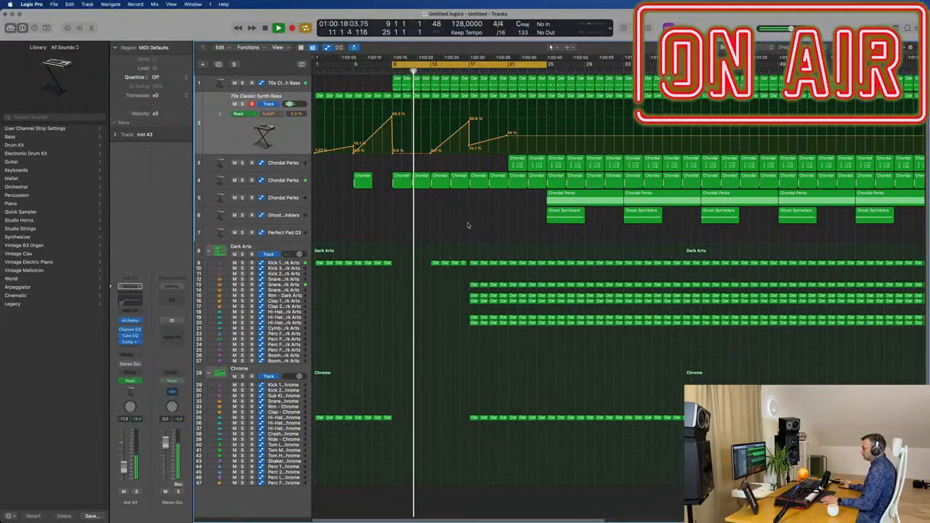
pyautogui.press('super+a')
pyautogui.rightClick(472, 180)
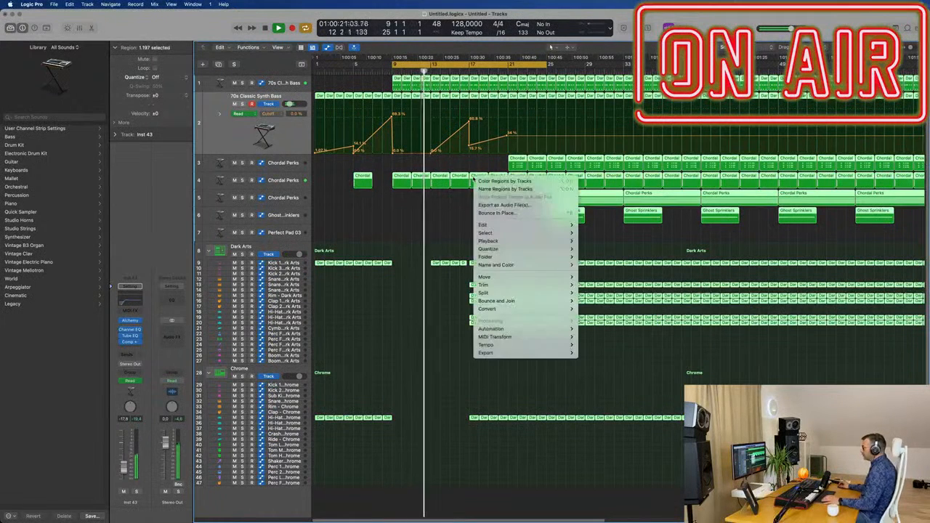
pyautogui.click(485, 181)
pyautogui.rightClick(479, 179)
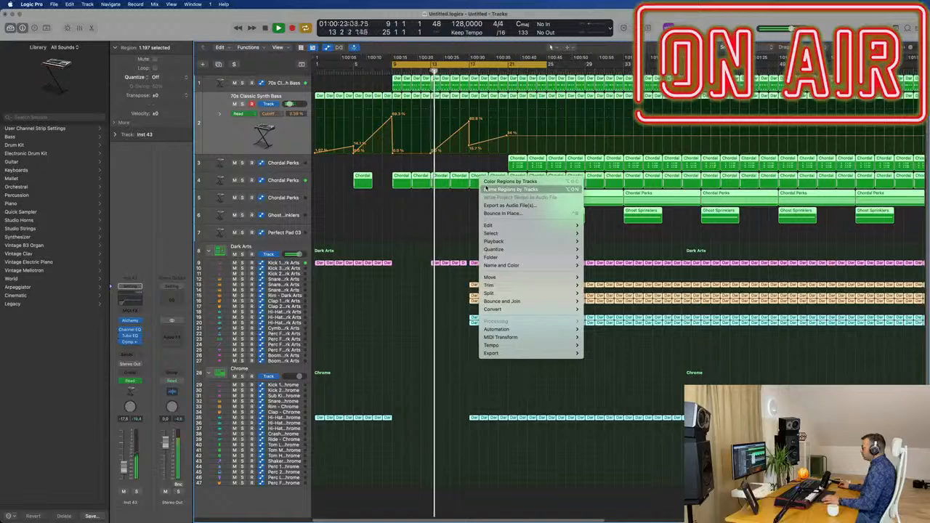
pyautogui.click(485, 189)
pyautogui.click(411, 223)
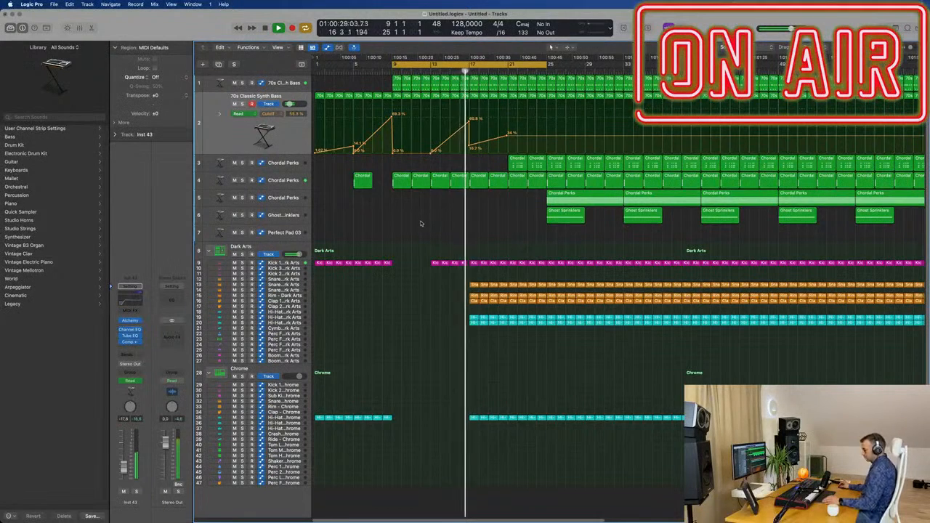
# Step: Delete the second Chordal Perks track's region at bars 23 to 24
pyautogui.press('super+Right')
pyautogui.press('super+Right')
pyautogui.press('super+Right')
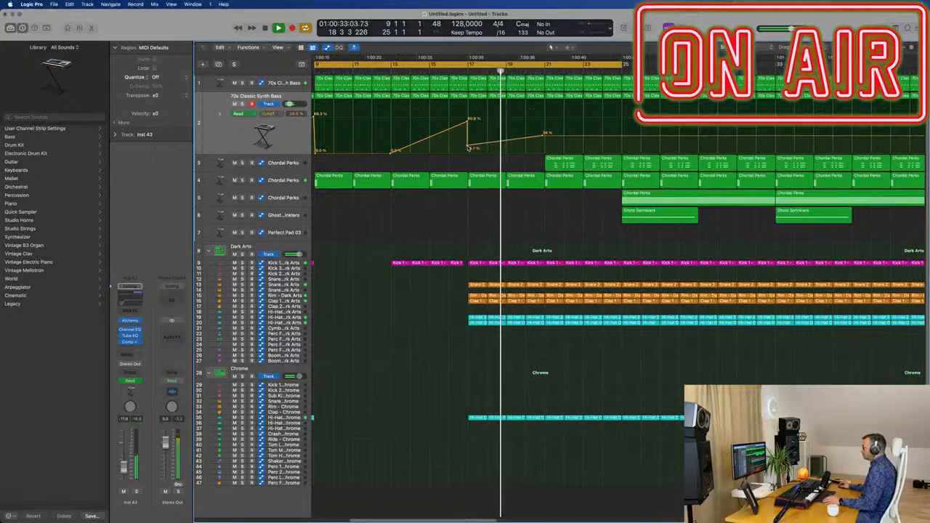
pyautogui.hscroll(-3, 509, 194)
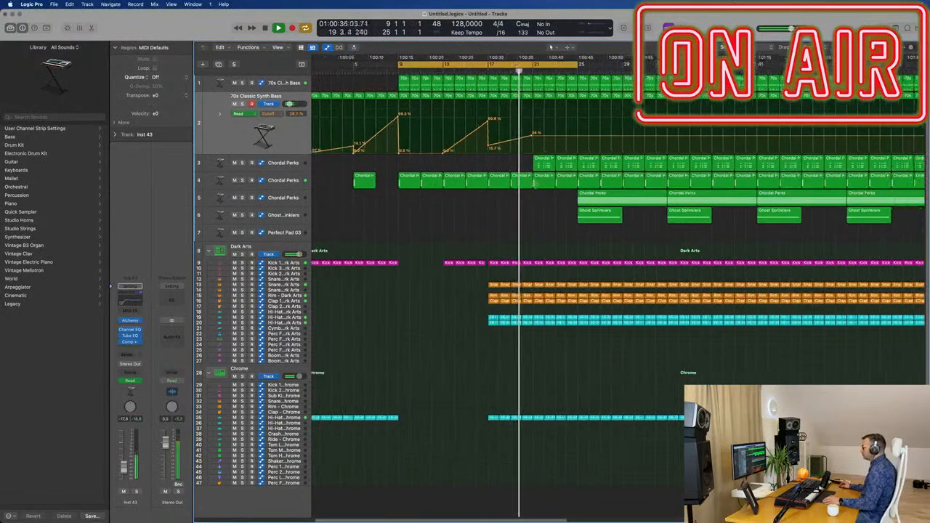
pyautogui.click(540, 185)
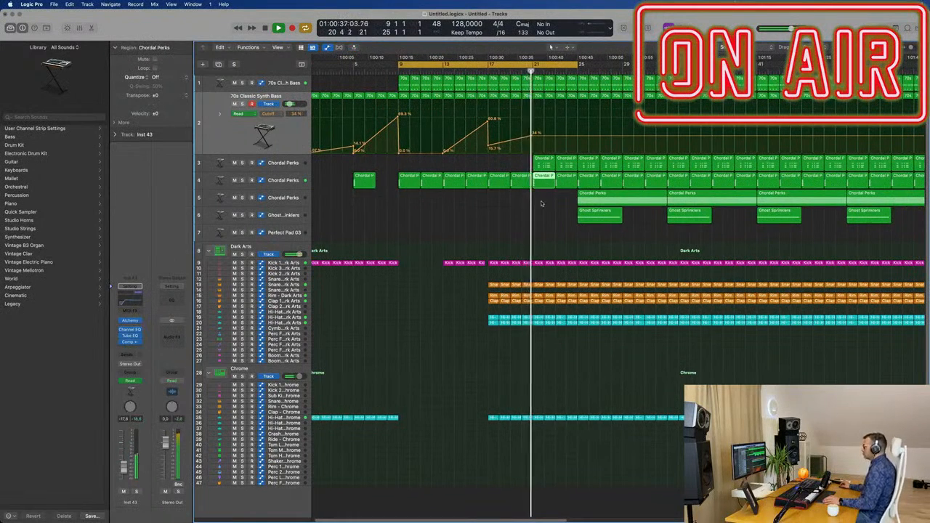
pyautogui.hscroll(2, 543, 211)
pyautogui.click(570, 185)
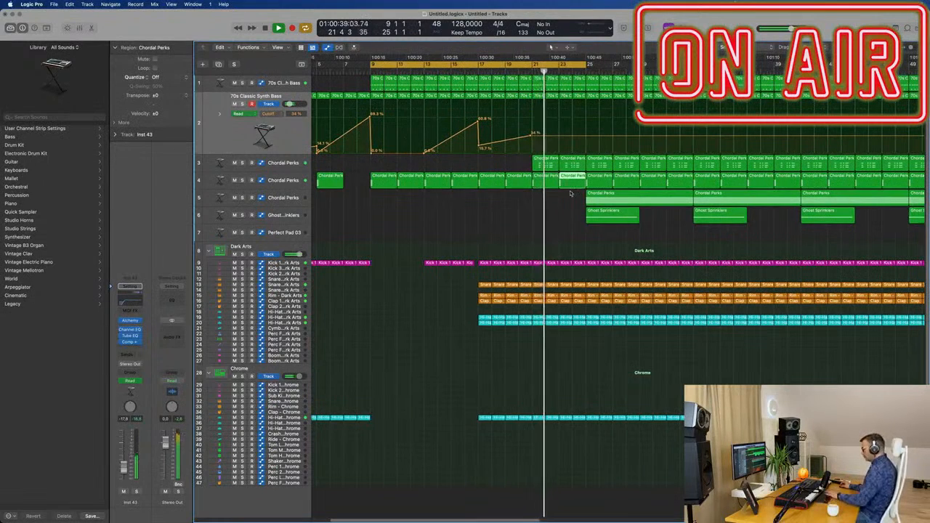
pyautogui.press('BackSpace')
pyautogui.hscroll(-3, 557, 204)
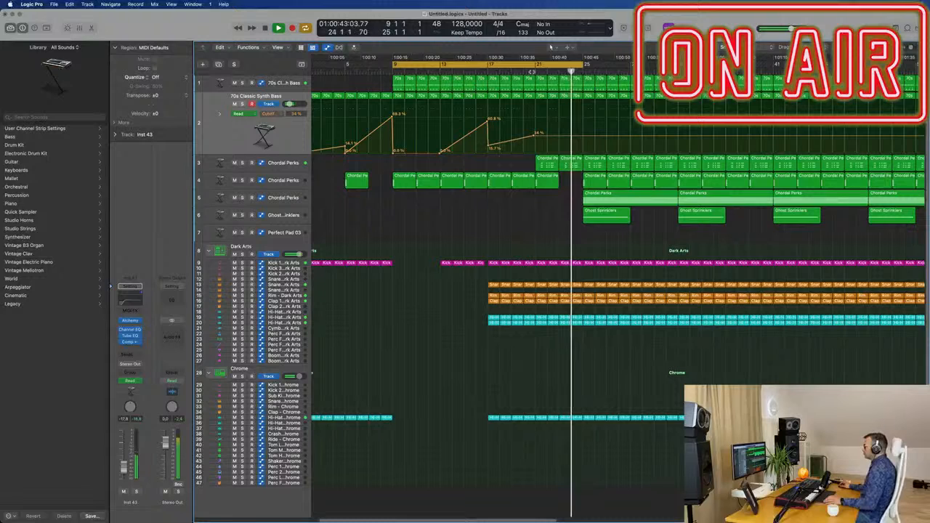
# Step: Delete the third Chordal Perks track's region at bar 25 and set the cycle range to bars 17 to 33
pyautogui.click(596, 196)
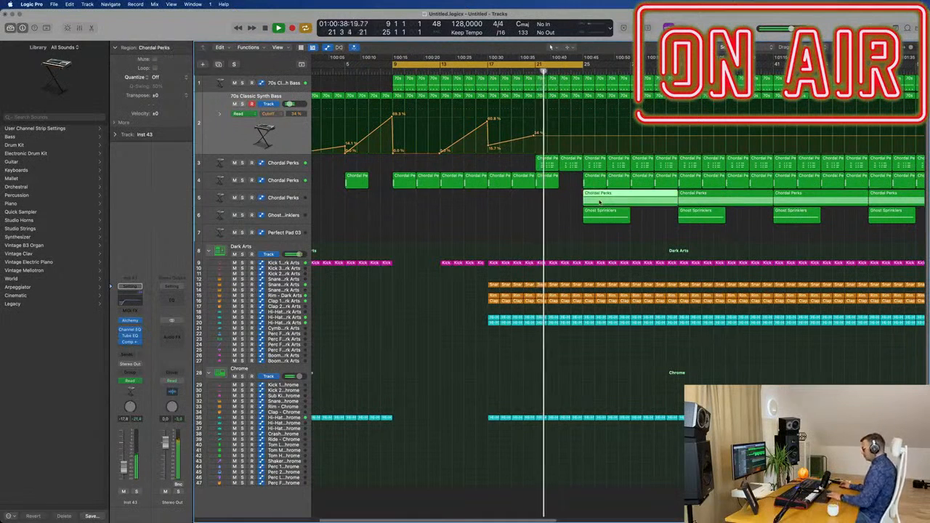
pyautogui.press('BackSpace')
pyautogui.hscroll(3, 561, 218)
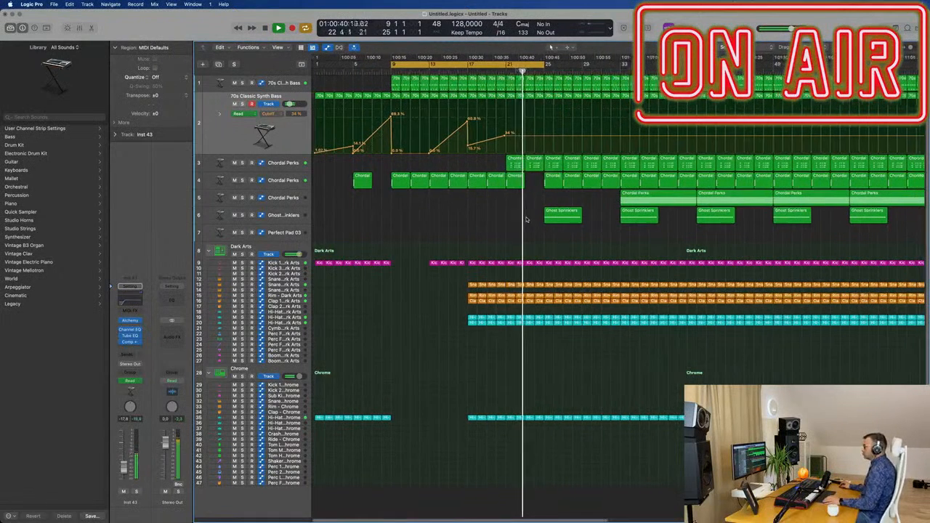
pyautogui.scroll(-4, 556, 124)
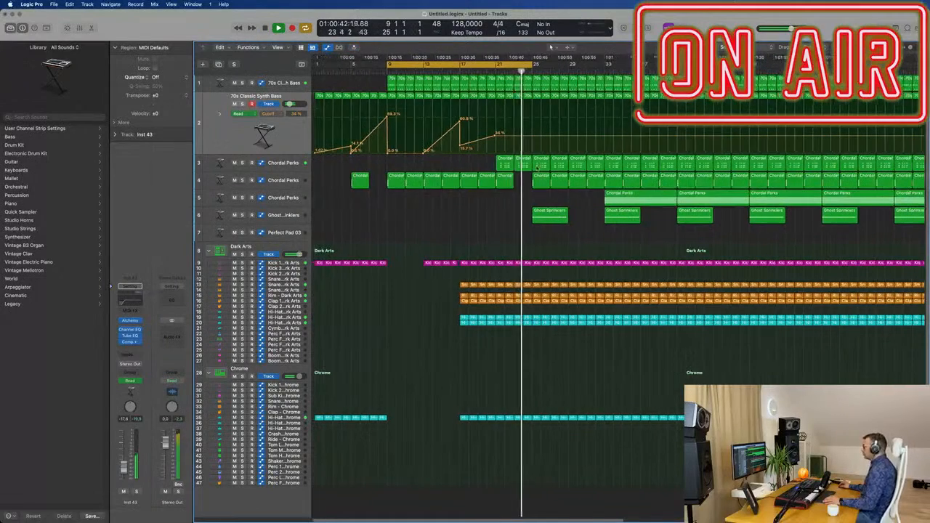
pyautogui.scroll(2, 539, 170)
pyautogui.scroll(-2, 539, 168)
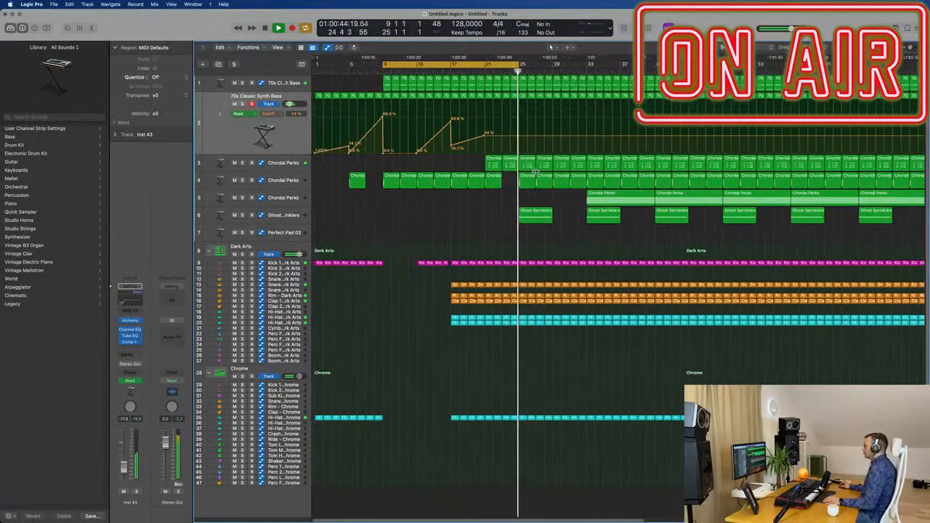
pyautogui.click(452, 71)
pyautogui.moveTo(475, 66); pyautogui.dragTo(542, 68)
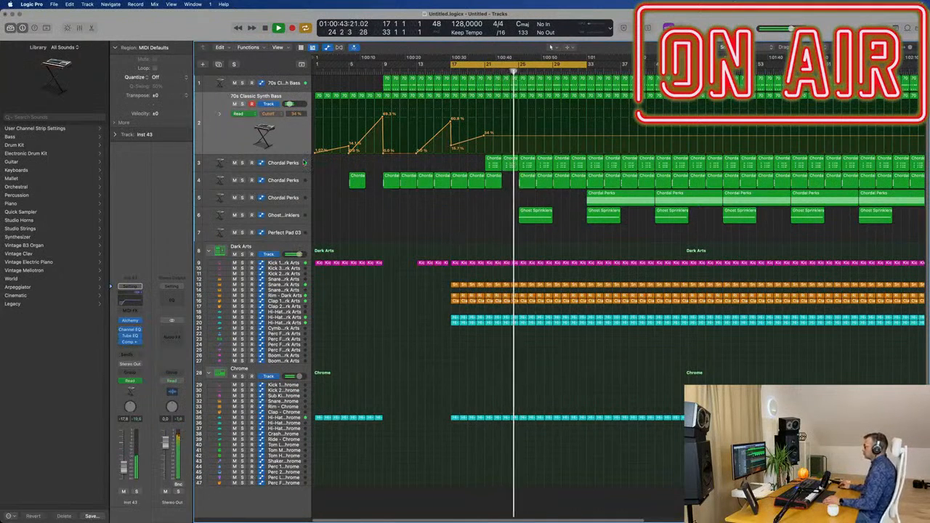
# Step: Enlarge the first bass track and dip the second bass track's Cutoff automation to about 14 % at bar 25, returning to 34 % at bar 29
pyautogui.click(304, 162)
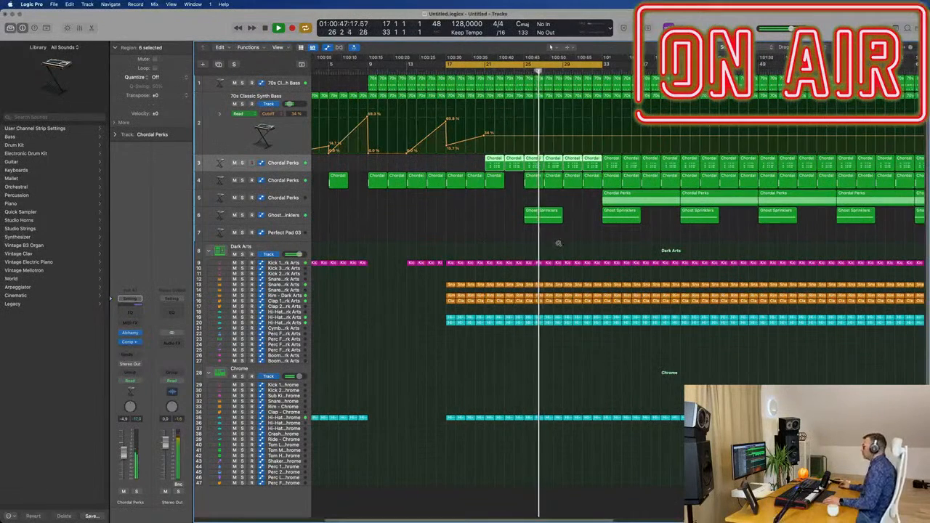
pyautogui.click(295, 88)
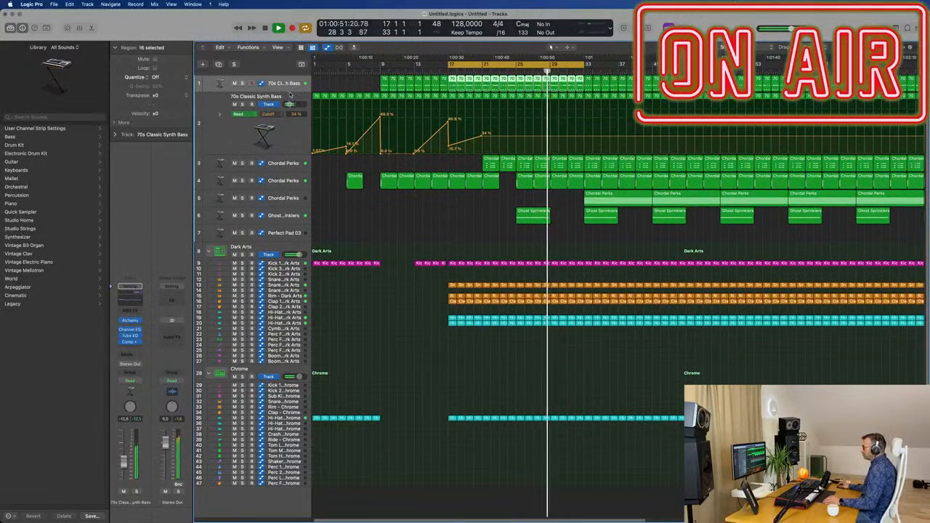
pyautogui.moveTo(291, 93); pyautogui.dragTo(290, 116)
pyautogui.click(485, 72)
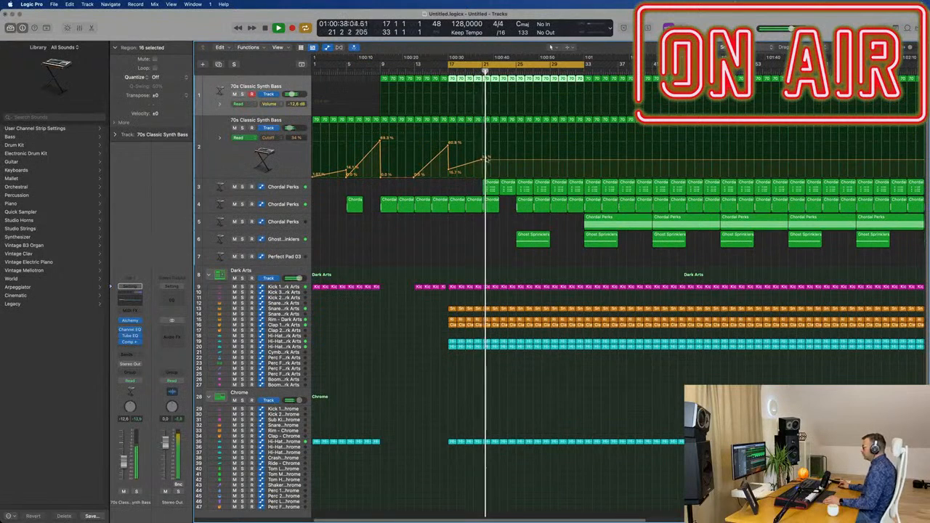
pyautogui.click(512, 159)
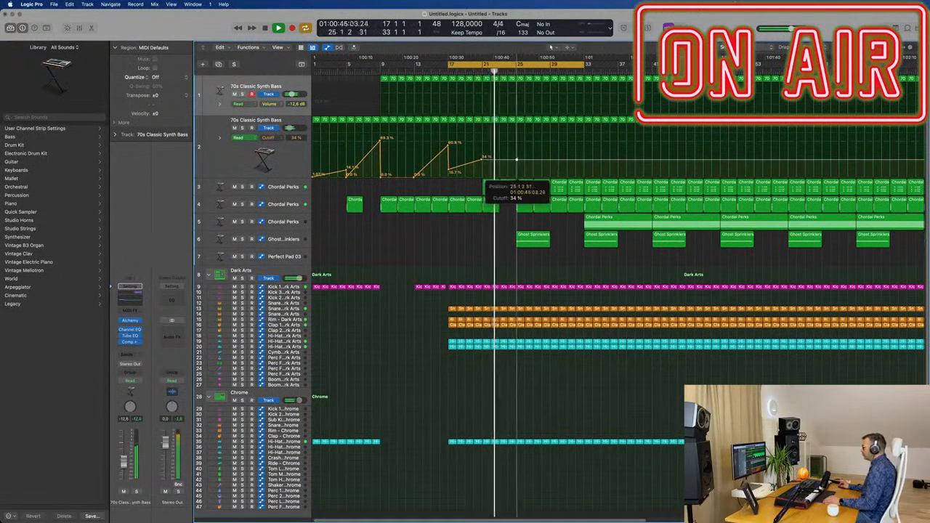
pyautogui.moveTo(516, 159); pyautogui.dragTo(517, 170)
# Step: Switch the first 70s Classic Synth Bass track to Touch automation and move Alchemy's Cutoff knob to bring up its Cutoff lane
pyautogui.click(129, 320)
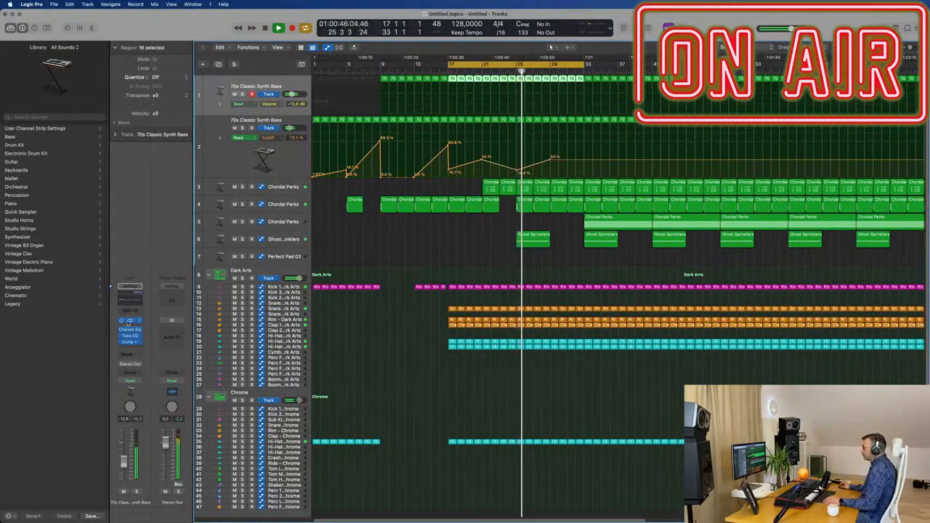
pyautogui.moveTo(380, 333); pyautogui.dragTo(514, 353)
pyautogui.click(515, 149)
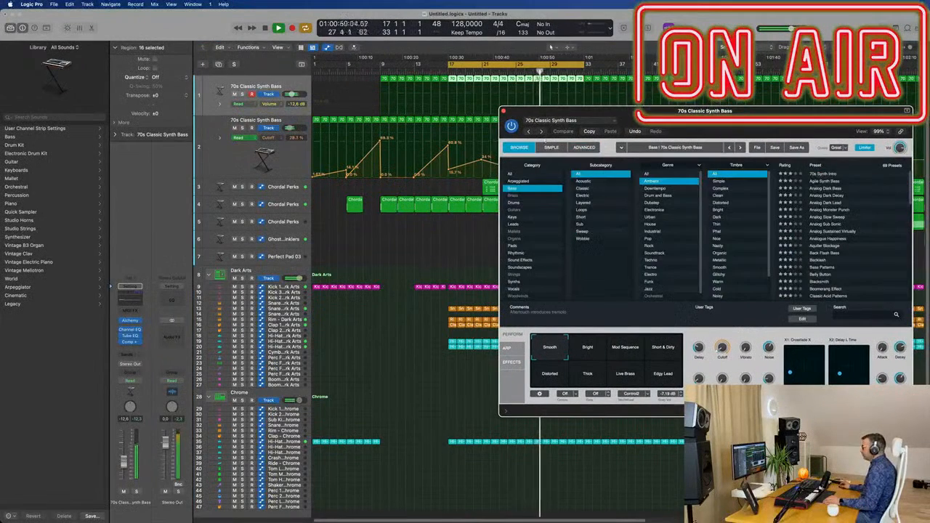
pyautogui.moveTo(520, 112); pyautogui.dragTo(547, 111)
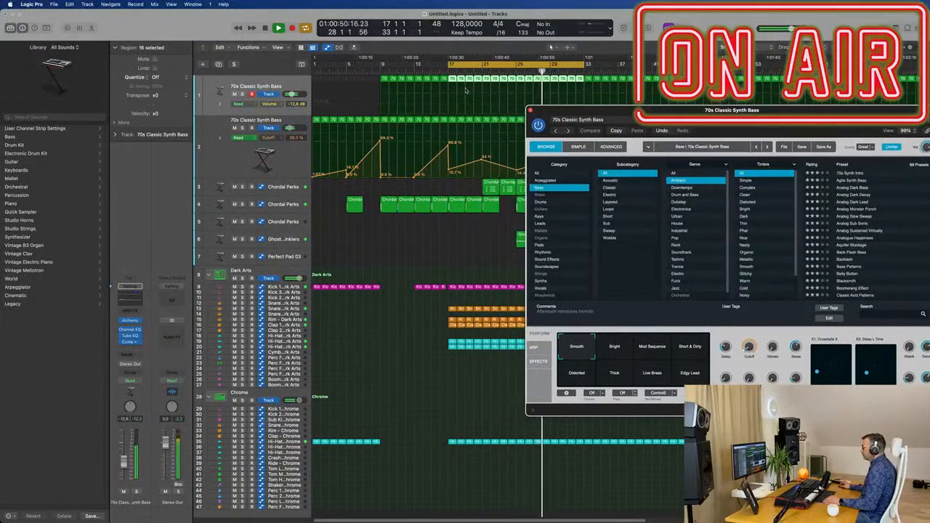
pyautogui.click(137, 379)
pyautogui.click(135, 394)
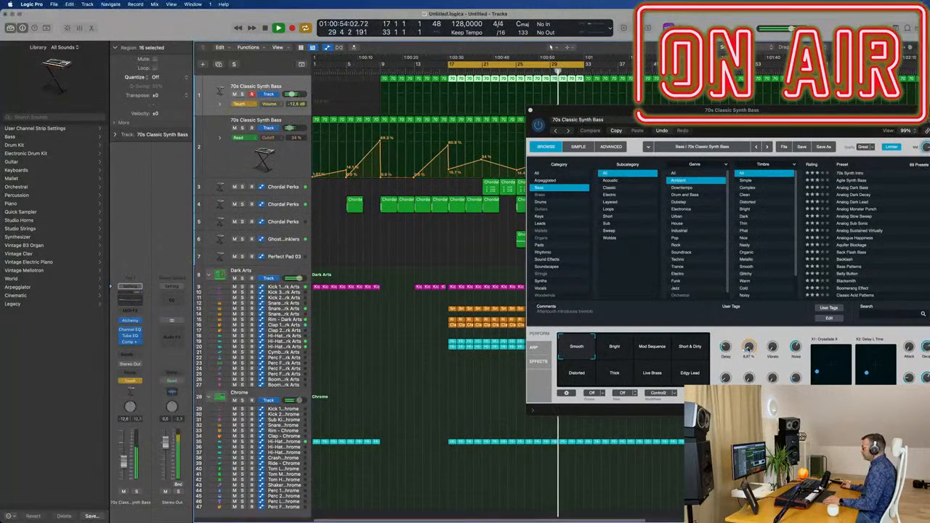
pyautogui.moveTo(748, 348); pyautogui.dragTo(748, 345)
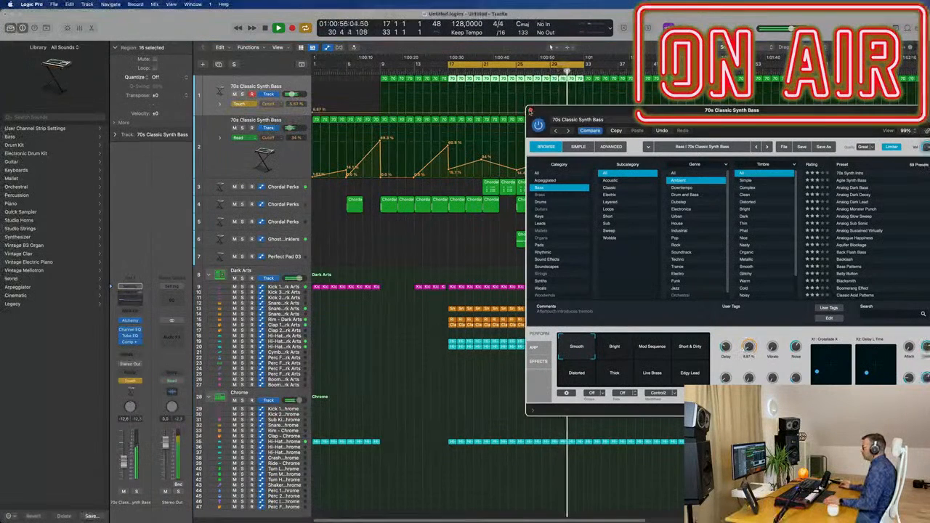
pyautogui.click(531, 110)
# Step: Shape the first bass track's Cutoff automation into a peak of about 37.6 % at bar 25 between bars 21 and 29, with the mode set to Read
pyautogui.moveTo(565, 110); pyautogui.dragTo(489, 114)
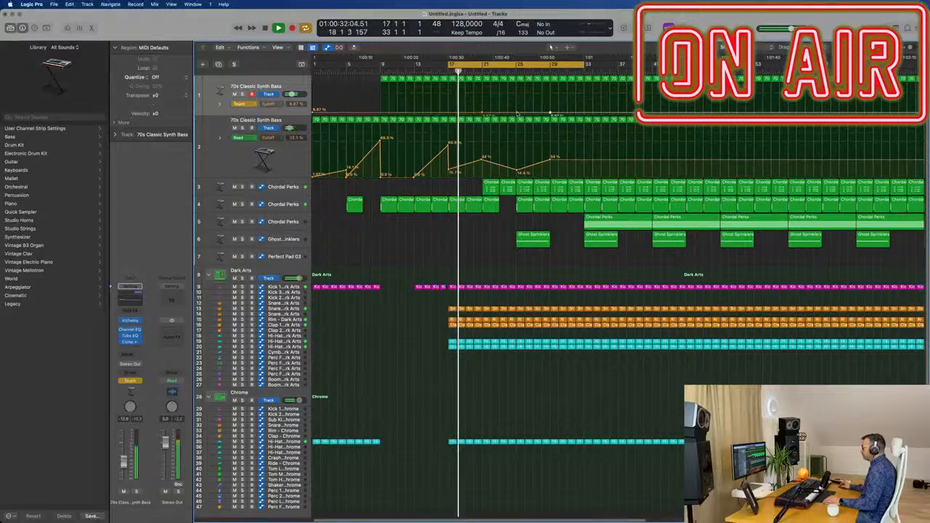
pyautogui.moveTo(517, 113); pyautogui.dragTo(518, 106)
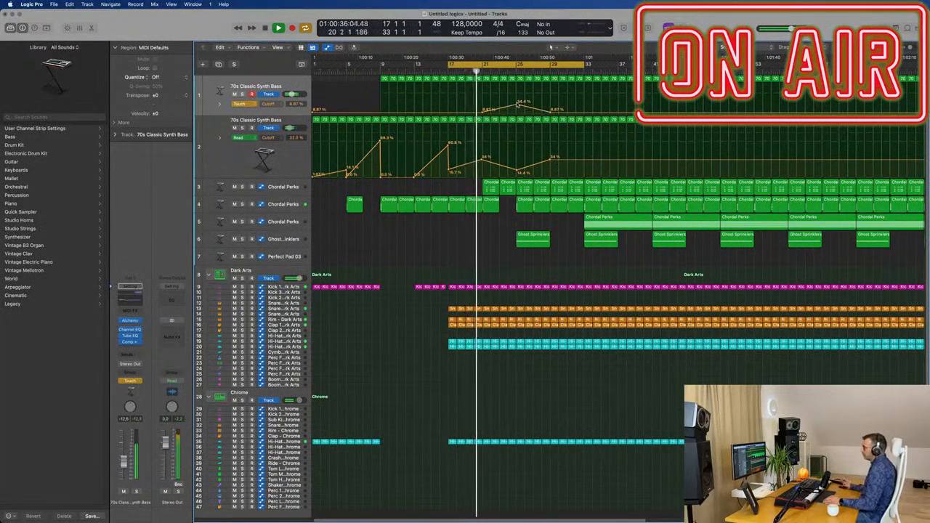
pyautogui.click(236, 103)
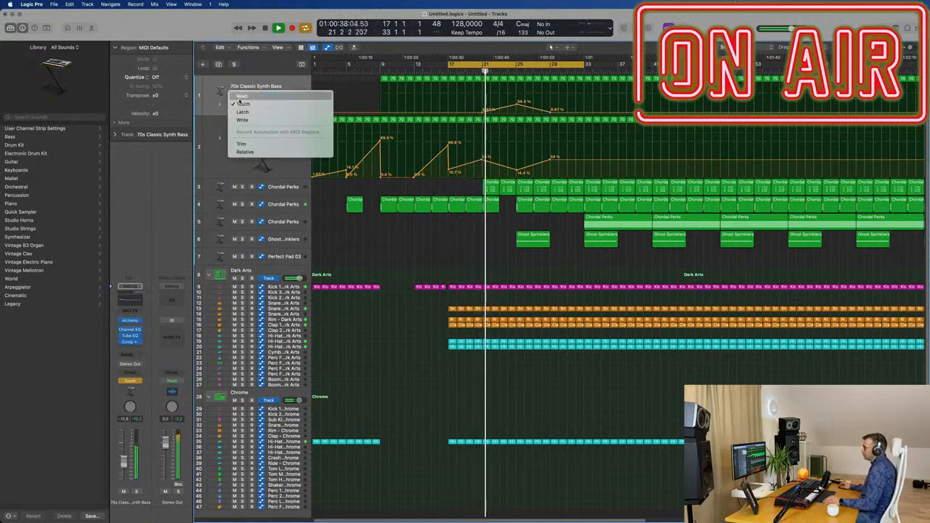
pyautogui.click(206, 104)
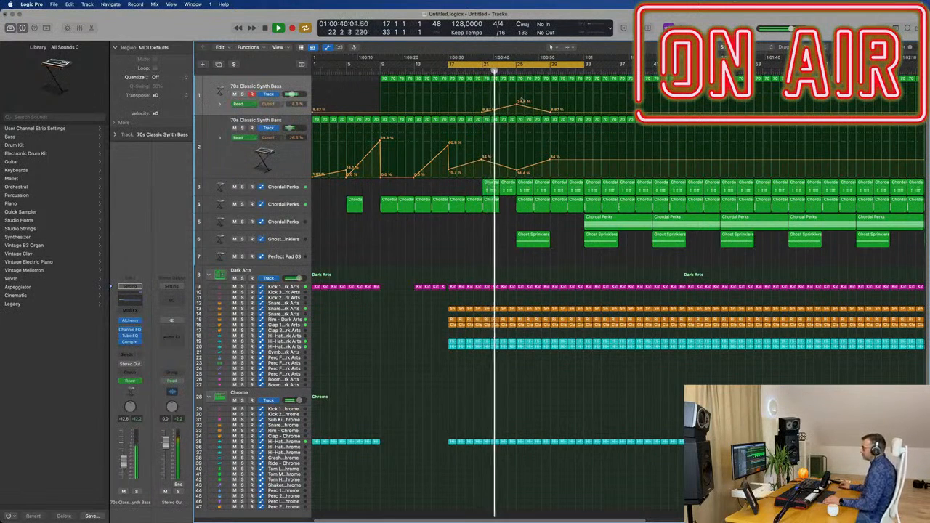
pyautogui.moveTo(518, 105); pyautogui.dragTo(517, 102)
# Step: Widen the track headers, copy the Hi-Hat Open region at bar 25 to the Perc FX 2 track and open it in the Piano Roll
pyautogui.press('super+Right')
pyautogui.press('super+Right')
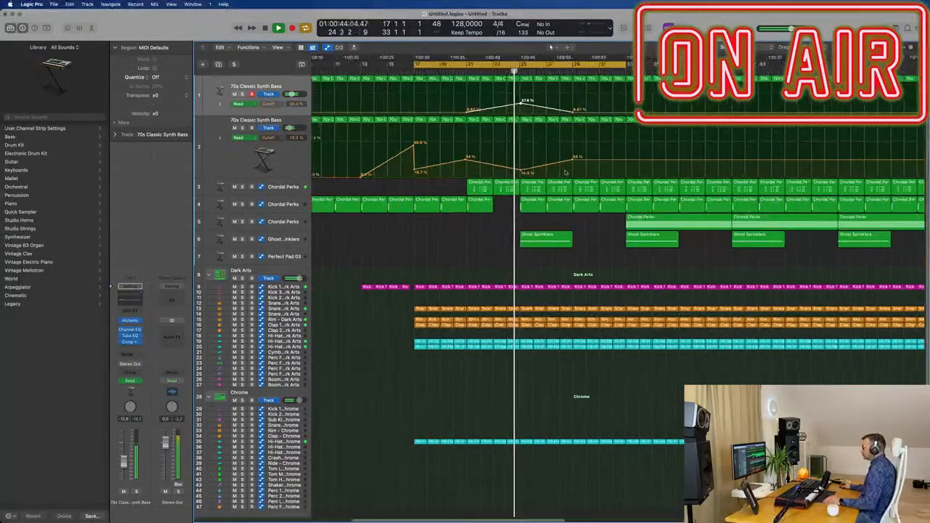
pyautogui.press('super+Left')
pyautogui.press('super+Left')
pyautogui.press('super+Left')
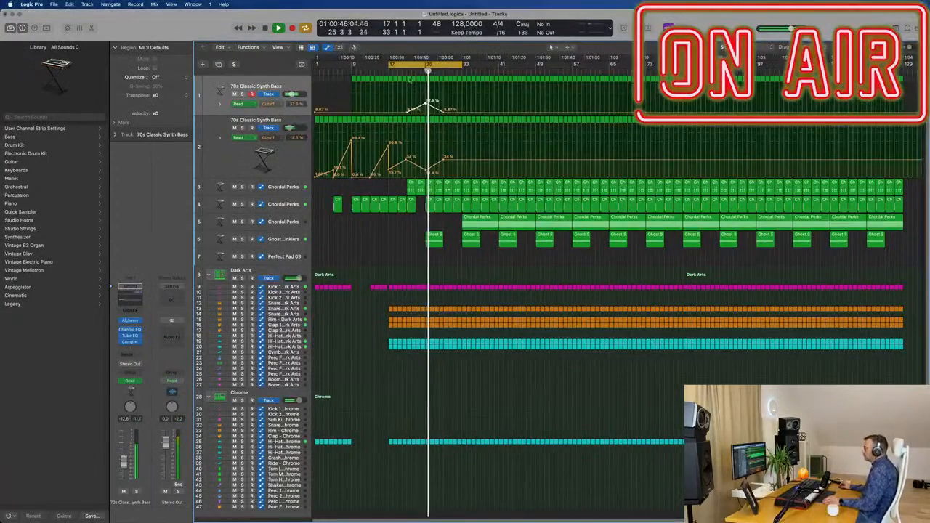
pyautogui.press('super+Right')
pyautogui.press('super+Right')
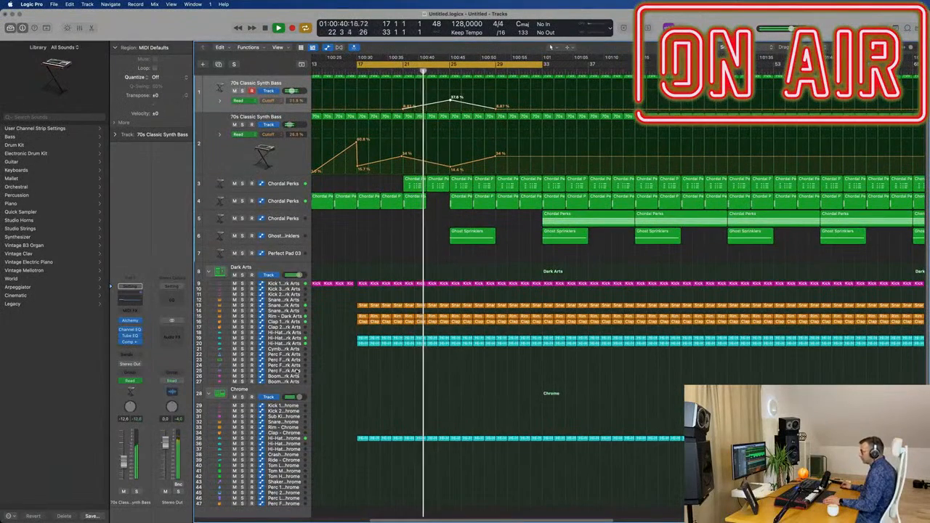
pyautogui.moveTo(311, 349); pyautogui.dragTo(338, 351)
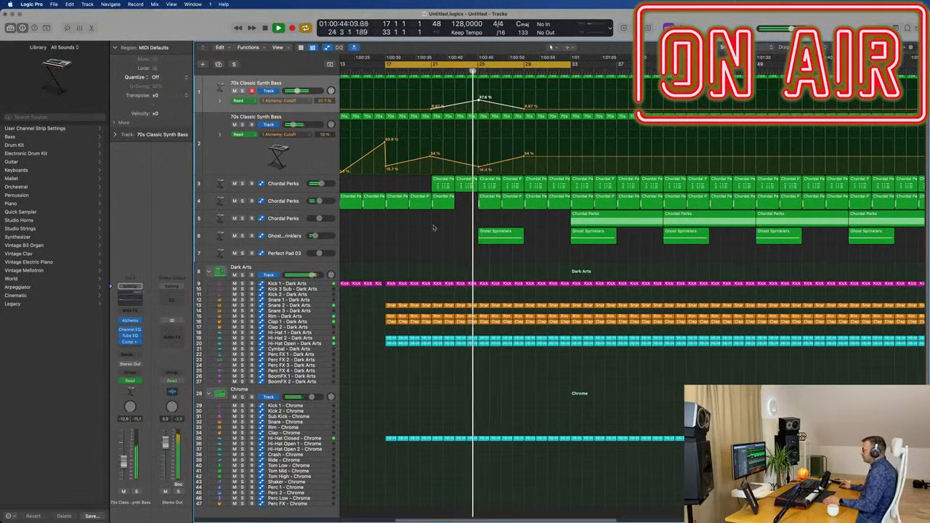
pyautogui.moveTo(484, 343); pyautogui.dragTo(483, 360)
pyautogui.doubleClick(483, 360)
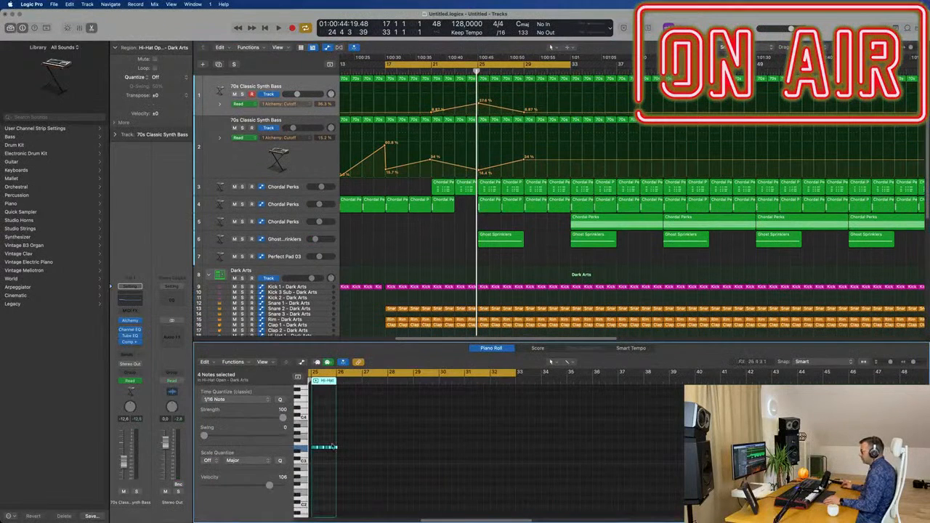
# Step: Delete all notes except the first in the copied Hi-Hat Open region and lengthen that note to about one beat
pyautogui.scroll(5, 329, 445)
pyautogui.hscroll(-3, 368, 442)
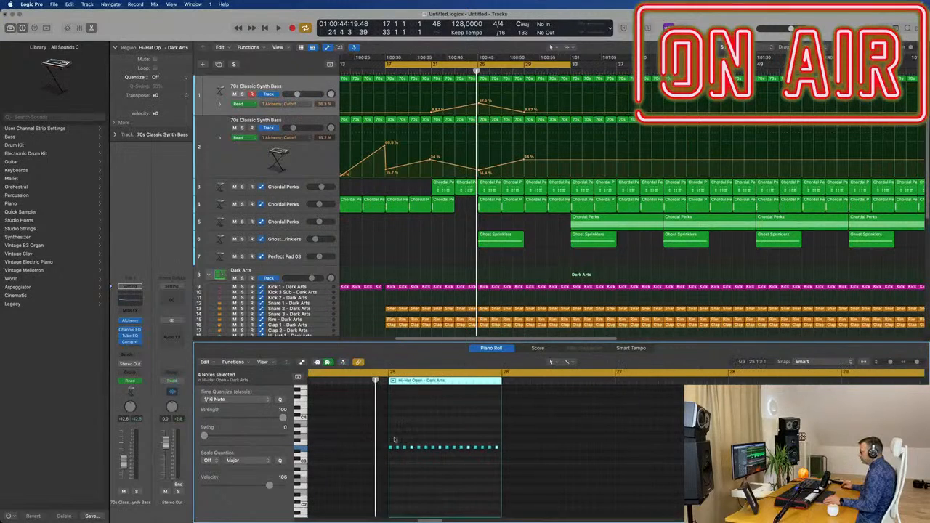
pyautogui.moveTo(502, 459); pyautogui.dragTo(503, 460)
pyautogui.press('Delete')
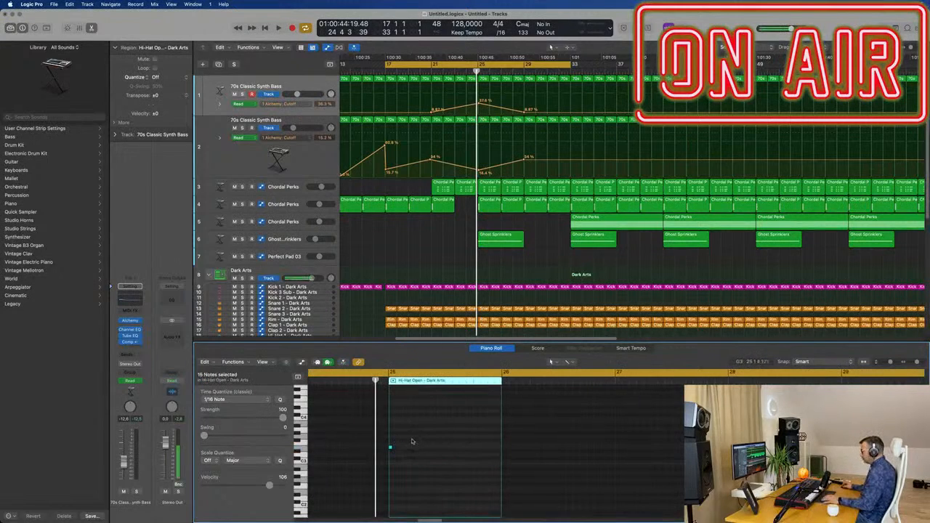
pyautogui.moveTo(392, 447); pyautogui.dragTo(415, 447)
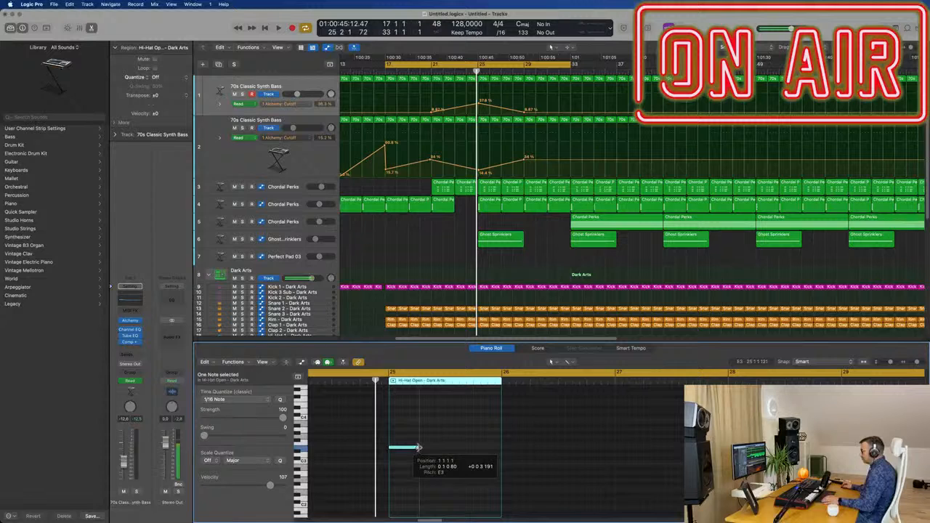
# Step: Move the one-note region at bar 25 from Perc FX 2 down to the Perc FX 3 - Dark Arts track
pyautogui.scroll(-5, 367, 260)
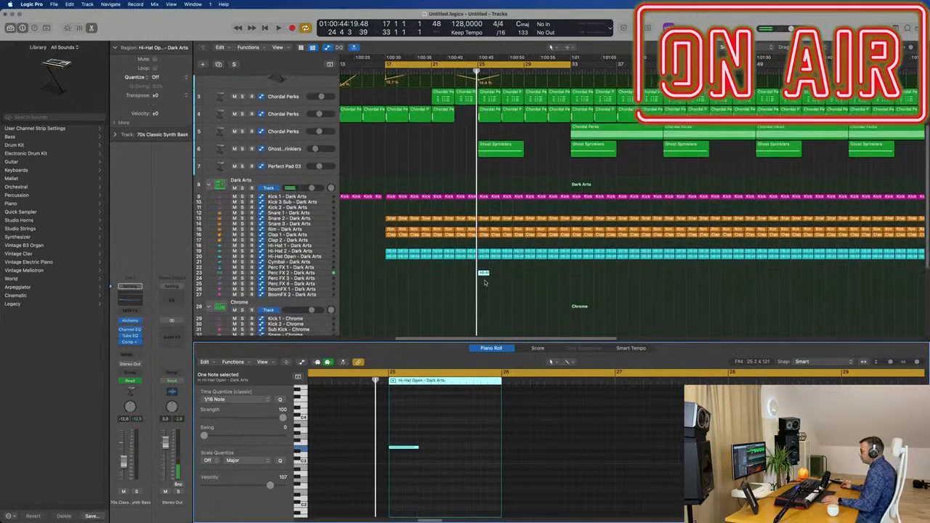
pyautogui.moveTo(483, 275); pyautogui.dragTo(483, 279)
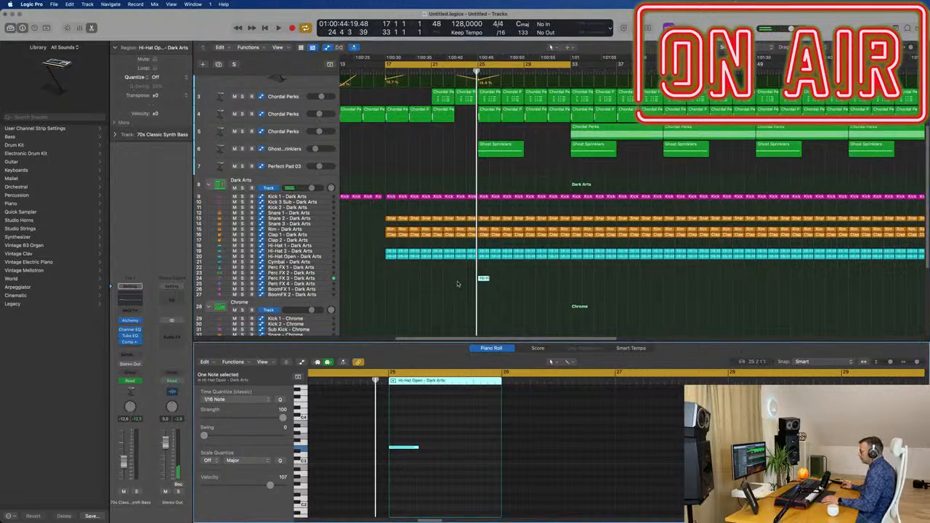
# Step: Move the bar 25 region from Perc FX 3 to the Perc FX 4 - Dark Arts track and raise its note an octave
pyautogui.moveTo(483, 279); pyautogui.dragTo(484, 285)
pyautogui.moveTo(431, 421); pyautogui.dragTo(402, 464)
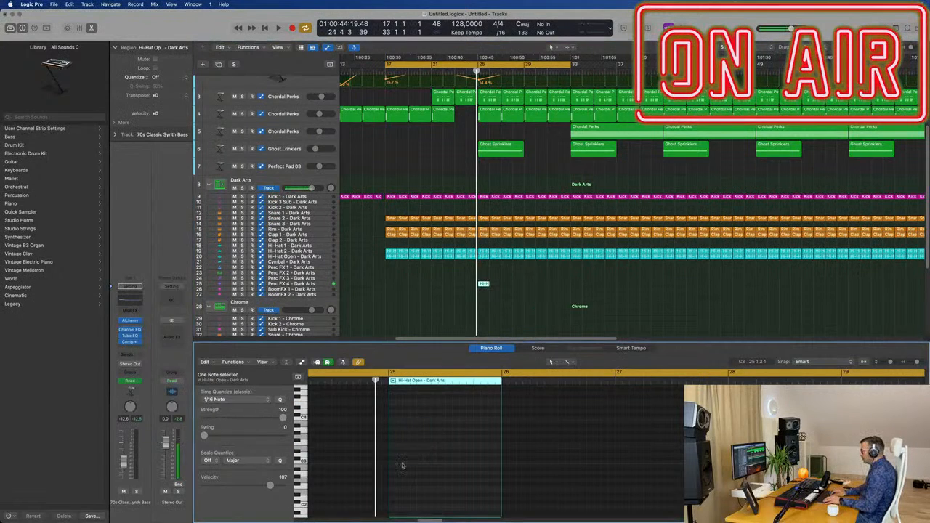
pyautogui.press('space')
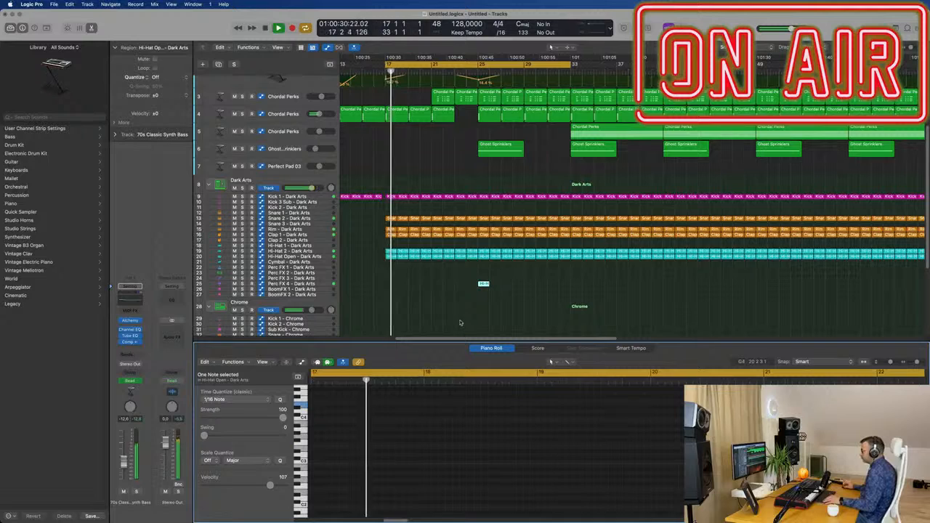
# Step: Copy the Perc FX 4 region up to Perc FX 3 - Dark Arts and play with the cycle range starting at bar 25
pyautogui.moveTo(483, 284); pyautogui.dragTo(483, 282)
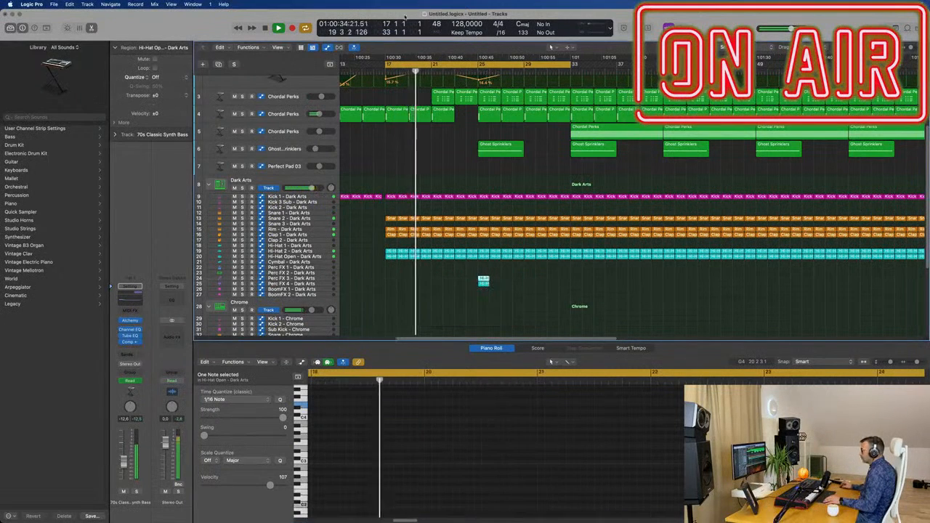
pyautogui.moveTo(385, 65); pyautogui.dragTo(478, 66)
pyautogui.press('space')
pyautogui.press('space')
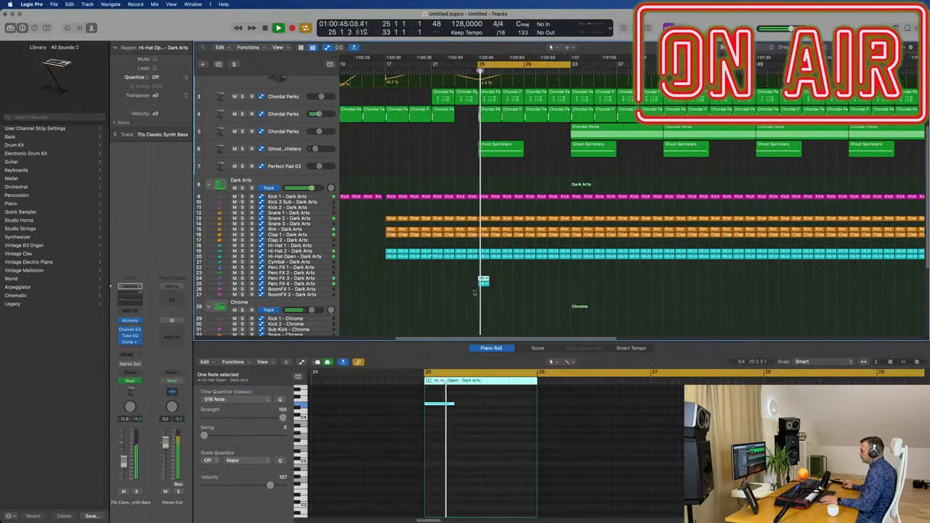
# Step: Solo the Perc FX 3 - Dark Arts track and play back its region at bar 25
pyautogui.click(306, 279)
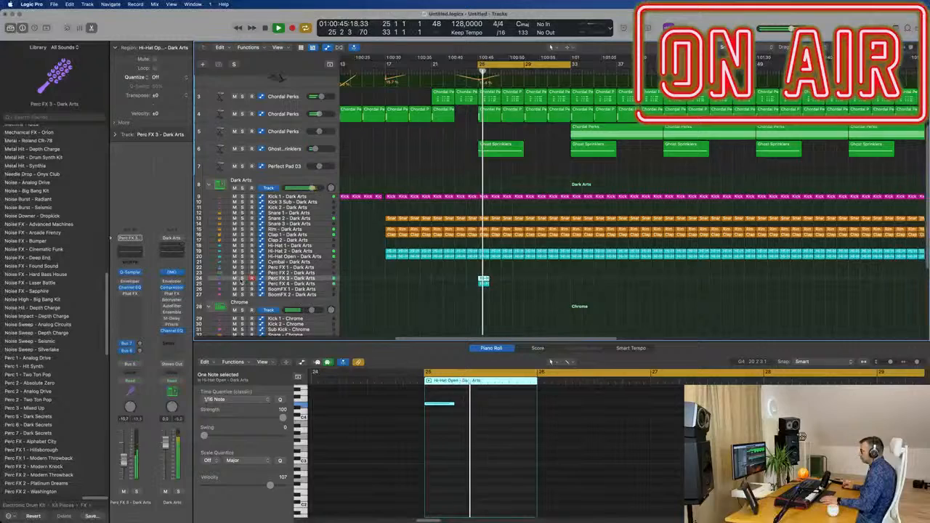
pyautogui.hotkey('ctrl', 's')
pyautogui.press('space')
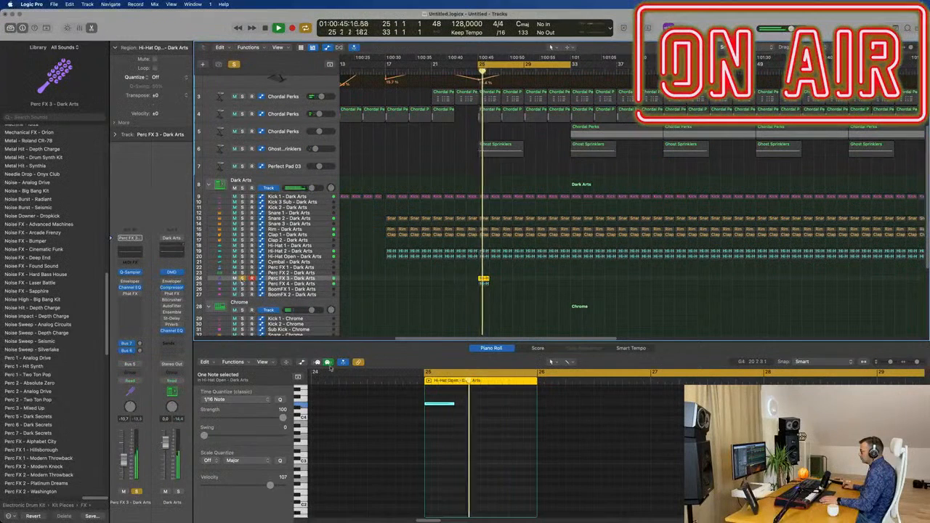
pyautogui.press('space')
pyautogui.press('space')
# Step: Lower the Perc FX 3 region's note an octave and lengthen it to the end of bar 25
pyautogui.moveTo(450, 441); pyautogui.dragTo(449, 402)
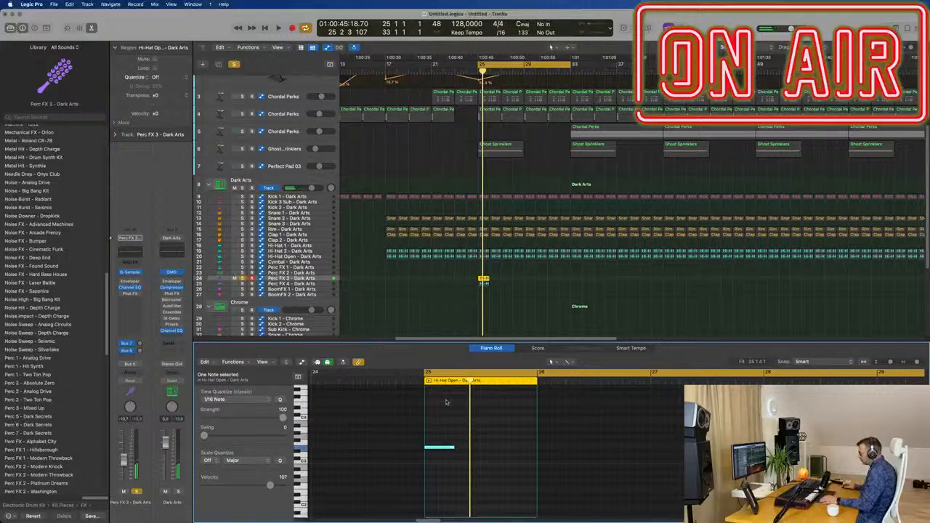
pyautogui.moveTo(452, 447); pyautogui.dragTo(501, 448)
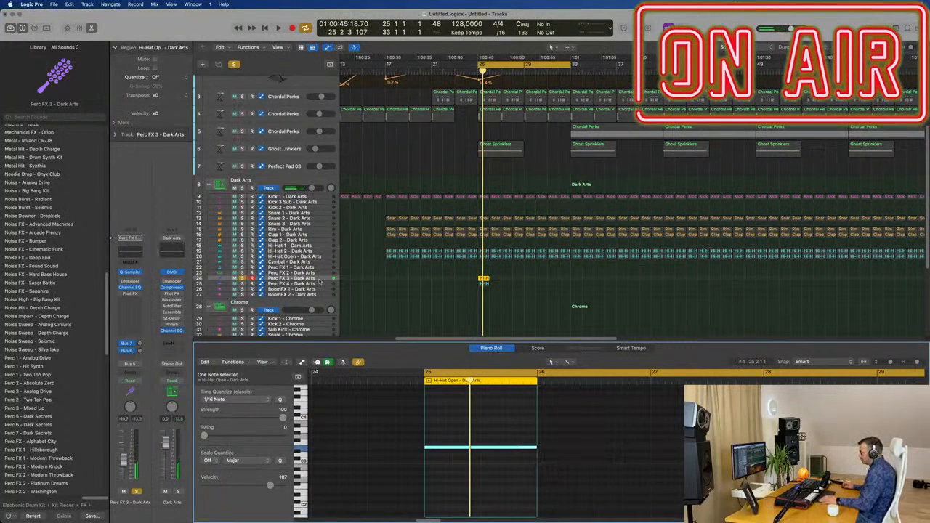
pyautogui.press('space')
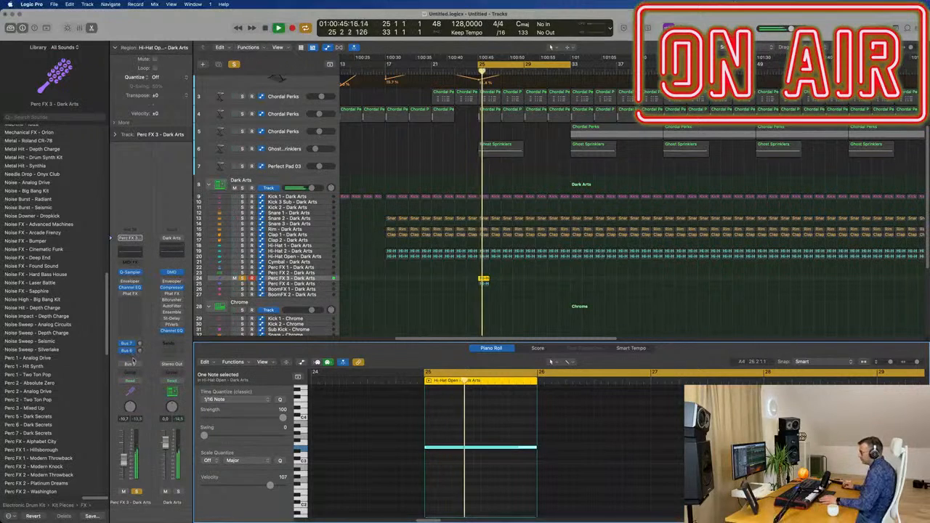
# Step: Reroute the Bus 6 send of Perc FX 3 - Dark Arts to Bus 8 → Aux 8 and play it back
pyautogui.click(132, 351)
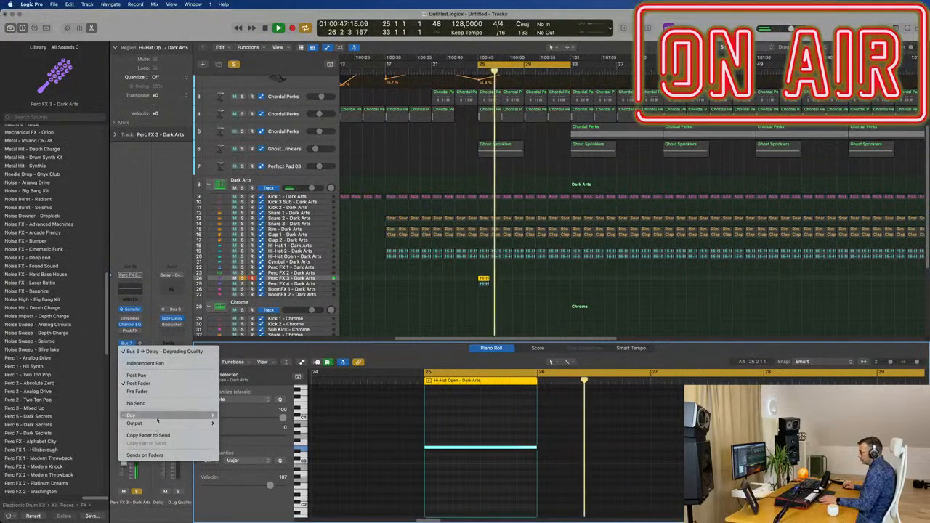
pyautogui.moveTo(163, 412)
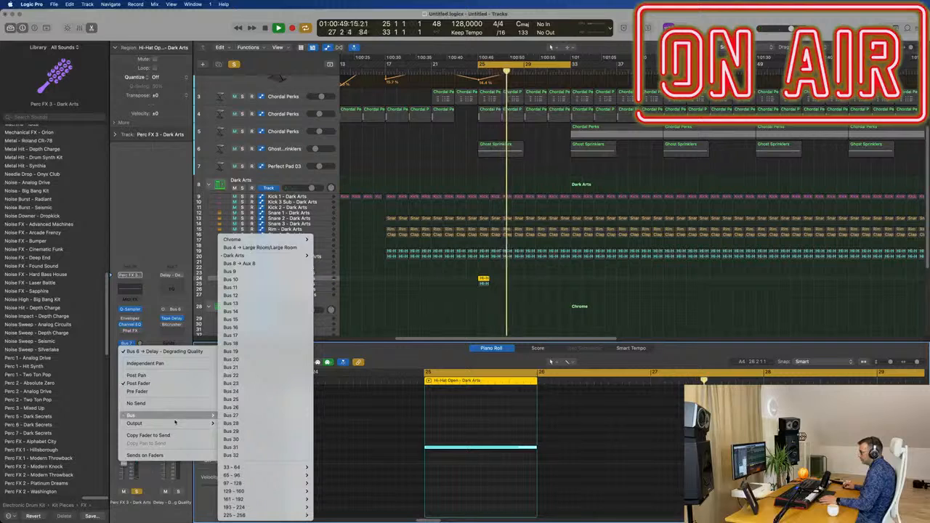
pyautogui.click(239, 263)
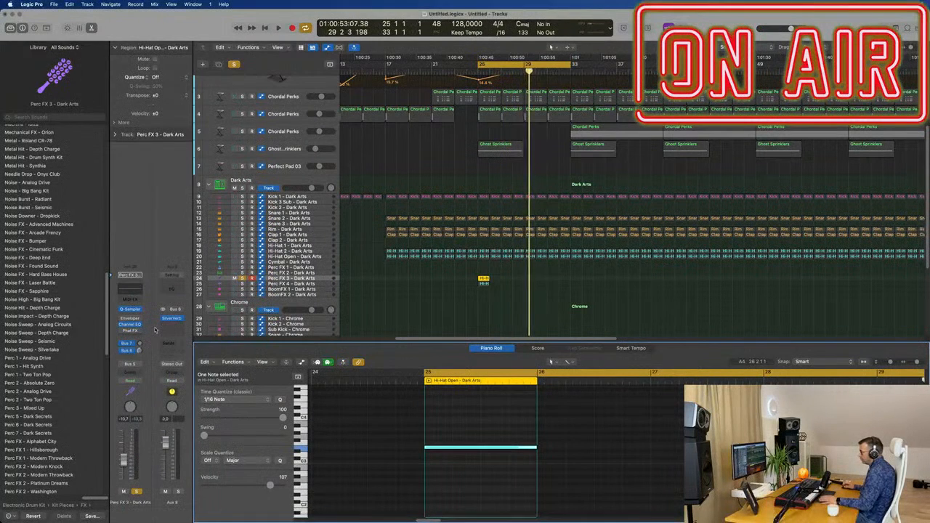
pyautogui.press('space')
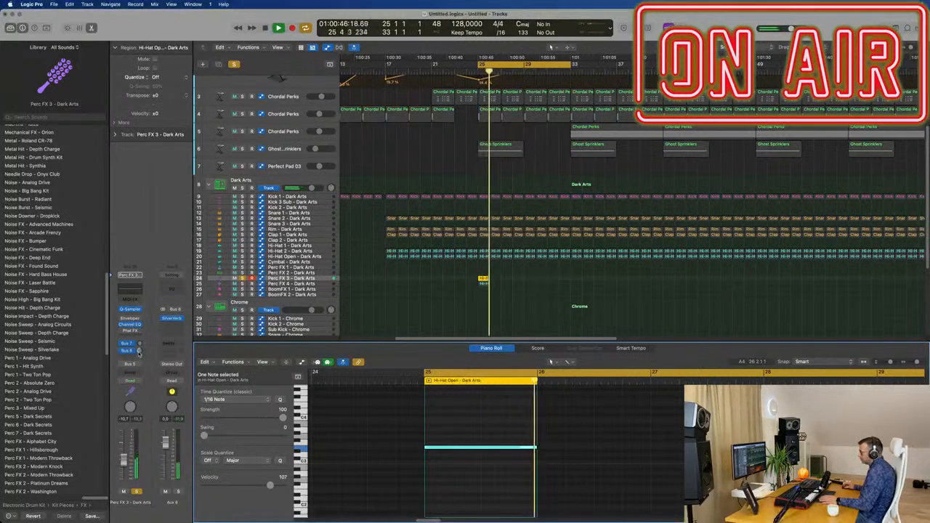
# Step: On the Perc FX 4 - Dark Arts channel, raise the Bus 6 send level and add a send to Bus 8
pyautogui.click(331, 283)
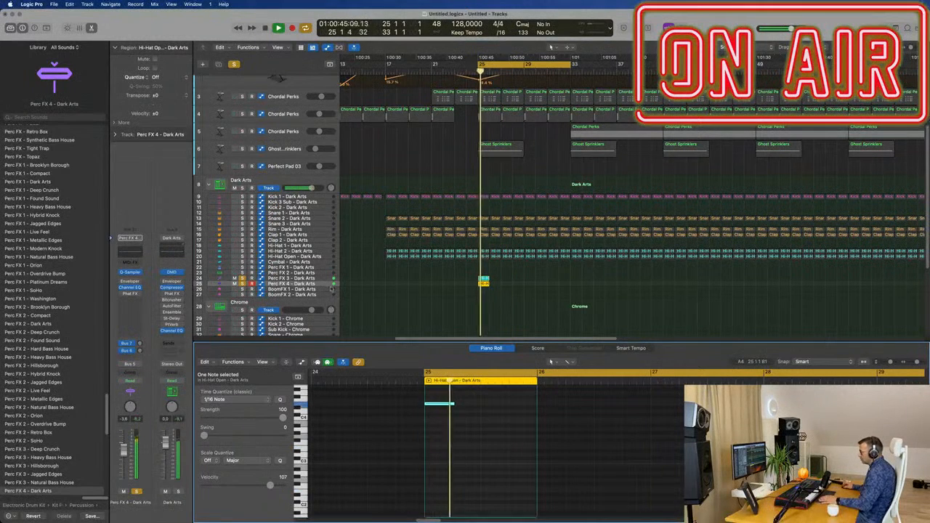
pyautogui.moveTo(139, 351); pyautogui.dragTo(144, 321)
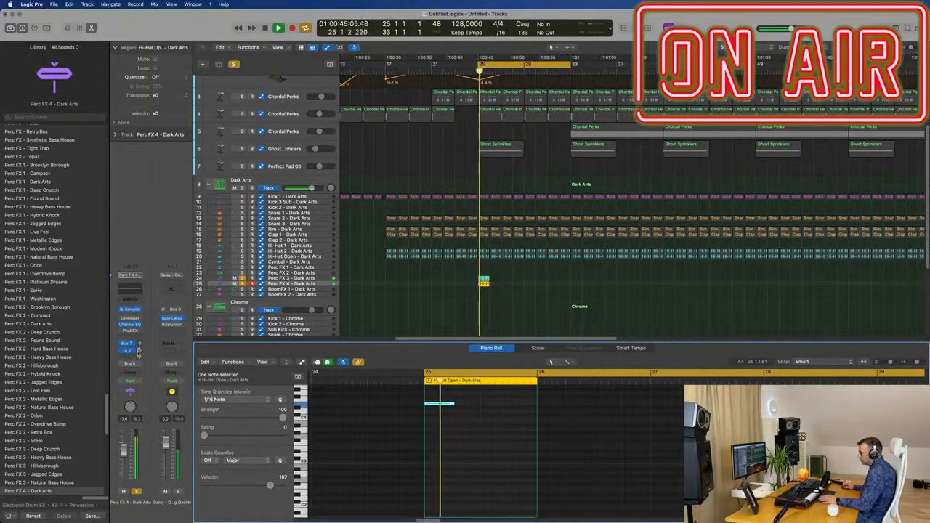
pyautogui.click(131, 354)
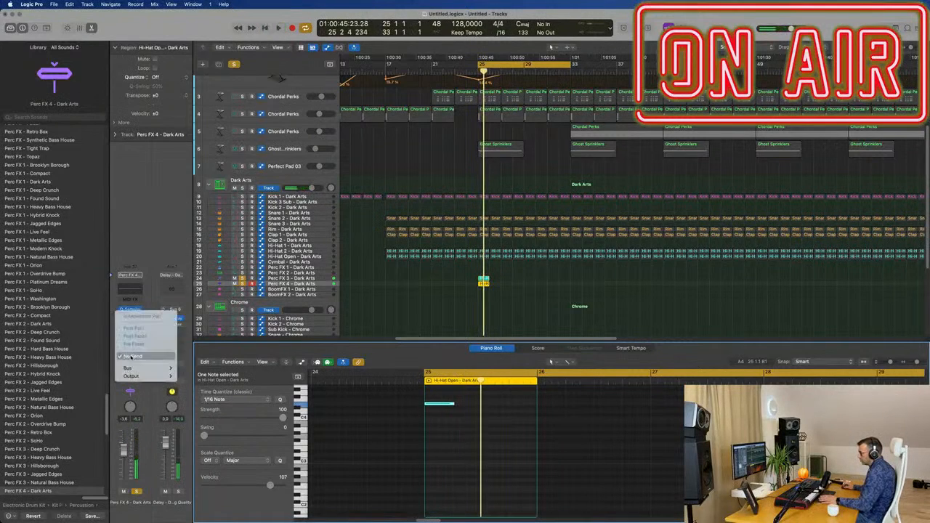
pyautogui.click(147, 237)
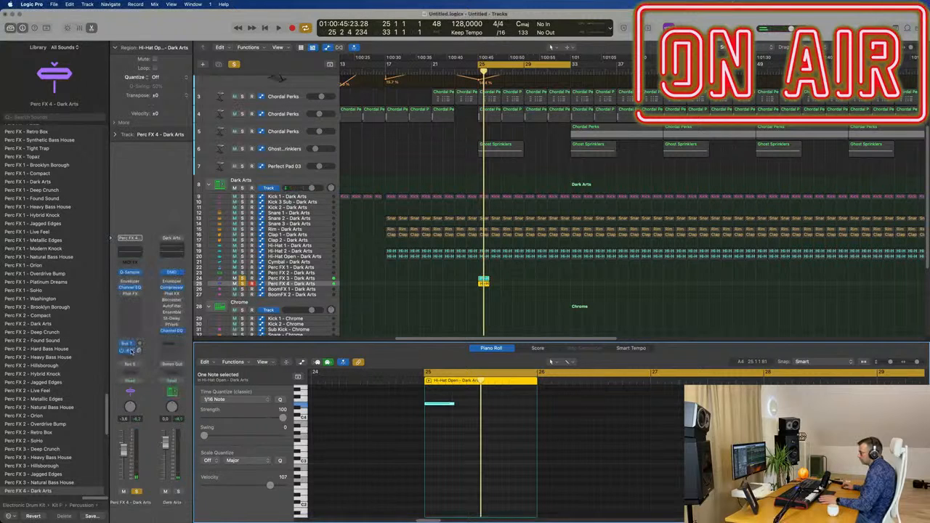
pyautogui.click(128, 352)
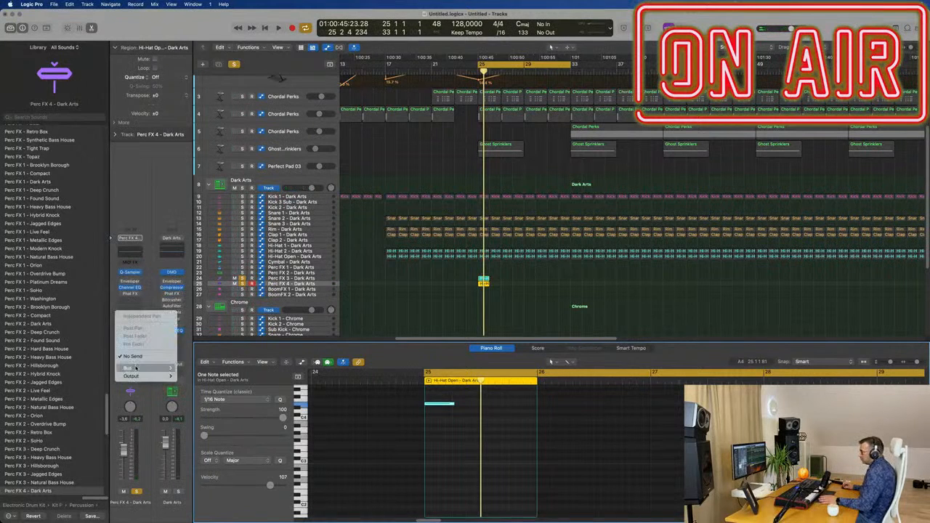
pyautogui.moveTo(135, 368)
pyautogui.click(238, 268)
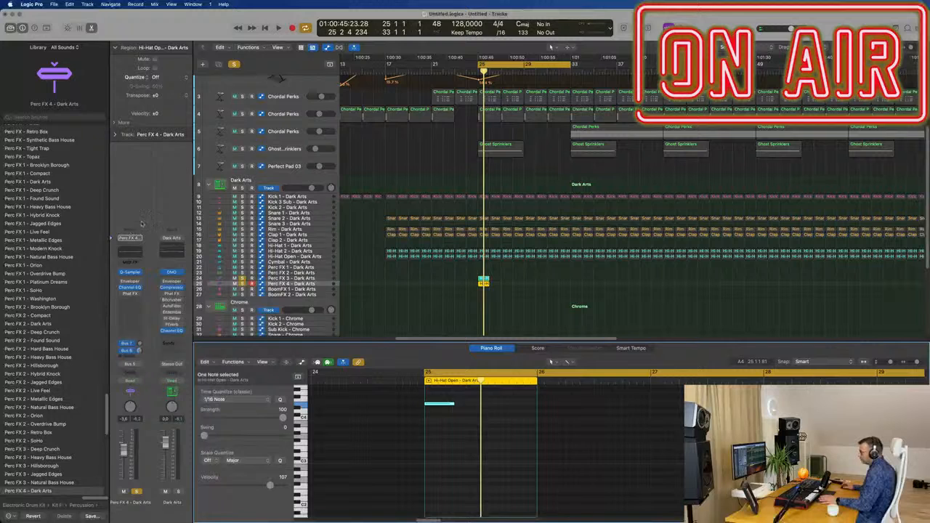
pyautogui.press('space')
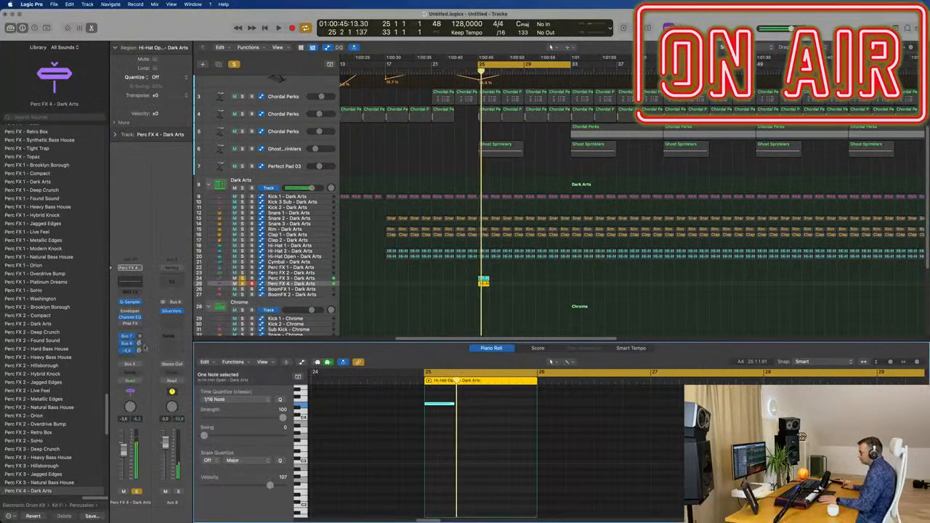
# Step: Copy the Perc FX 3 region down to the Crash - Chrome track at position 25 2 1 1
pyautogui.click(413, 275)
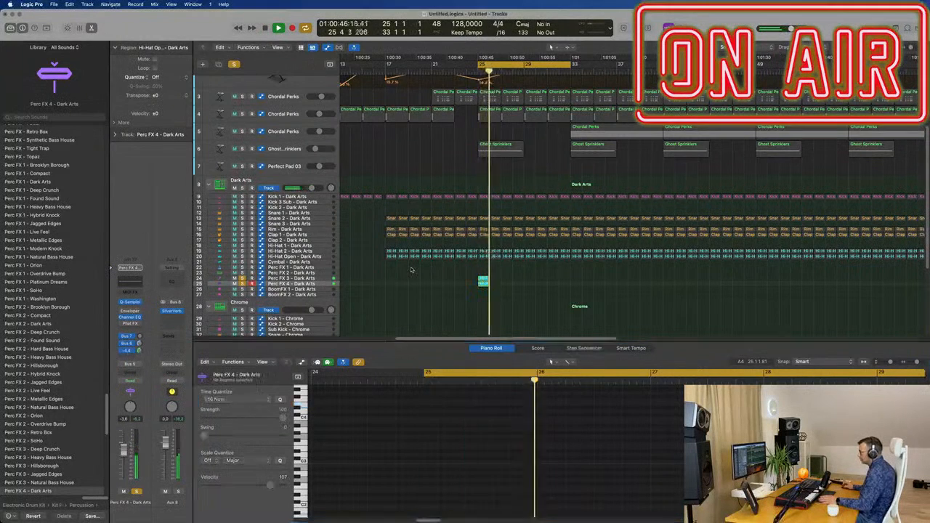
pyautogui.scroll(-3, 410, 271)
pyautogui.scroll(-2, 410, 270)
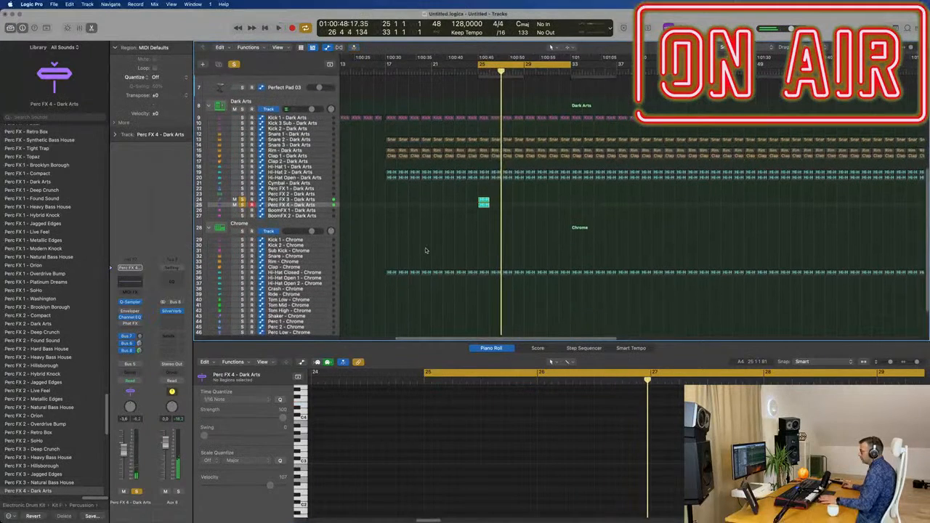
pyautogui.press('space')
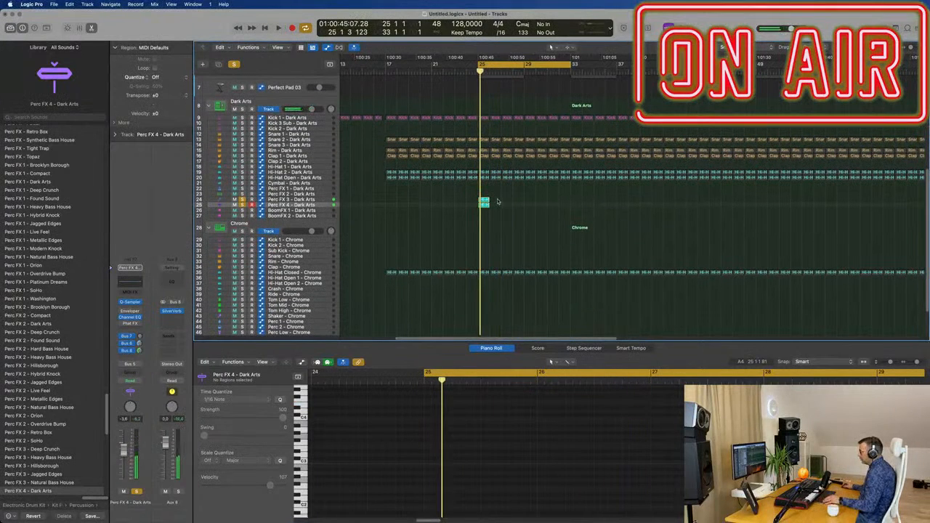
pyautogui.moveTo(484, 202); pyautogui.dragTo(488, 294)
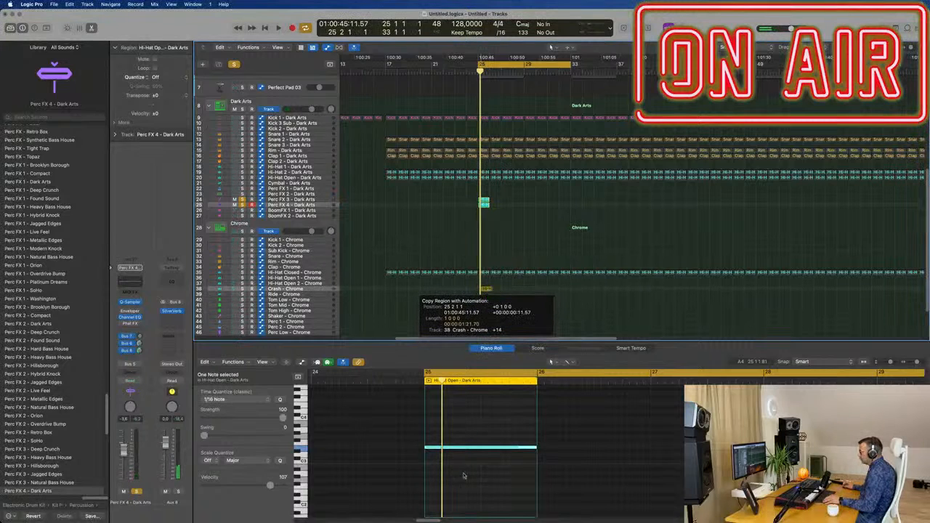
pyautogui.moveTo(472, 430); pyautogui.dragTo(493, 495)
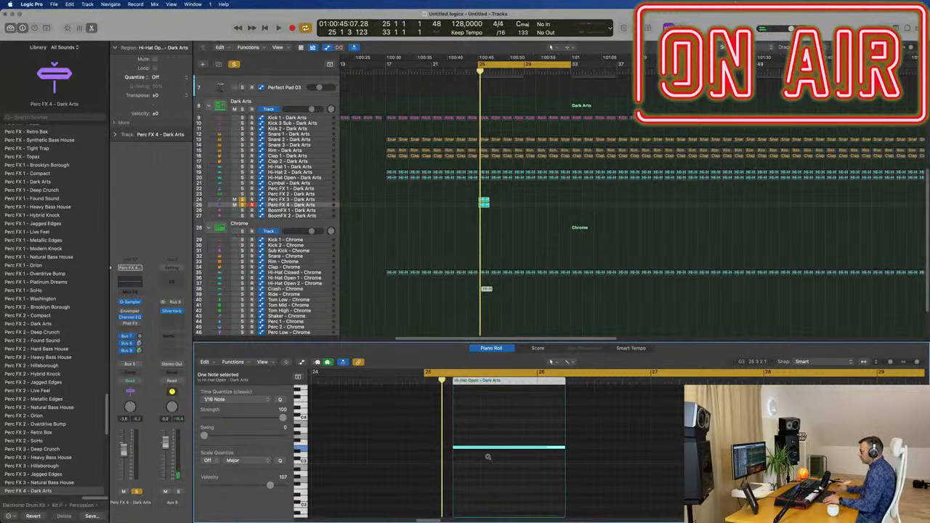
# Step: Clear the solos and move the copied Crash - Chrome region to the start of bar 25
pyautogui.press('space')
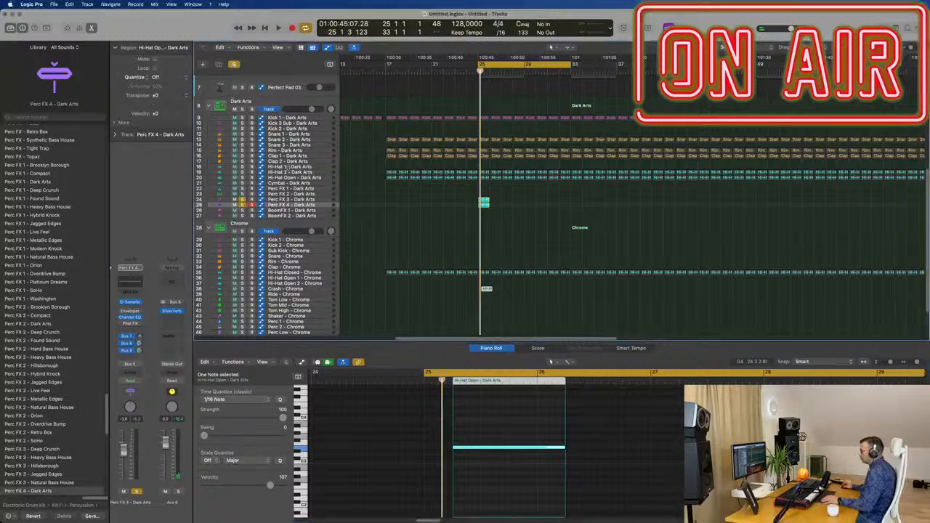
pyautogui.scroll(5, 487, 291)
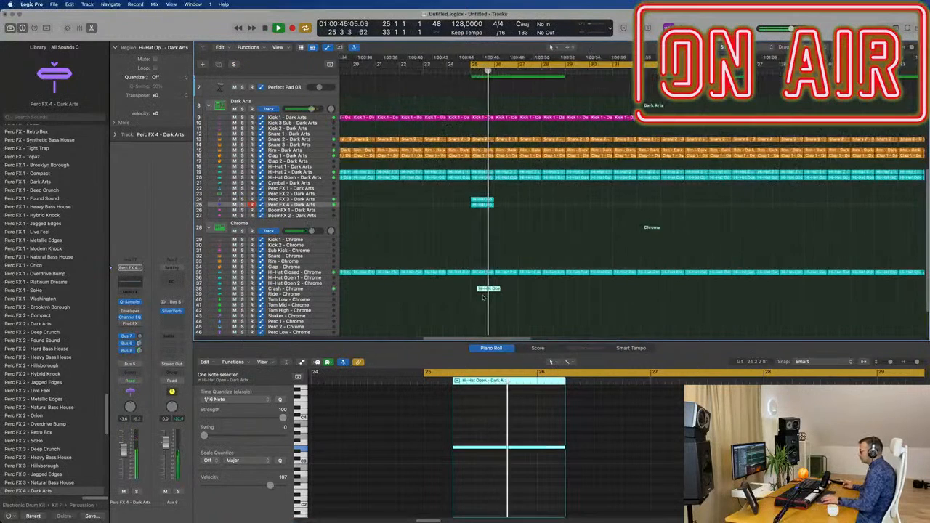
pyautogui.moveTo(481, 290); pyautogui.dragTo(475, 291)
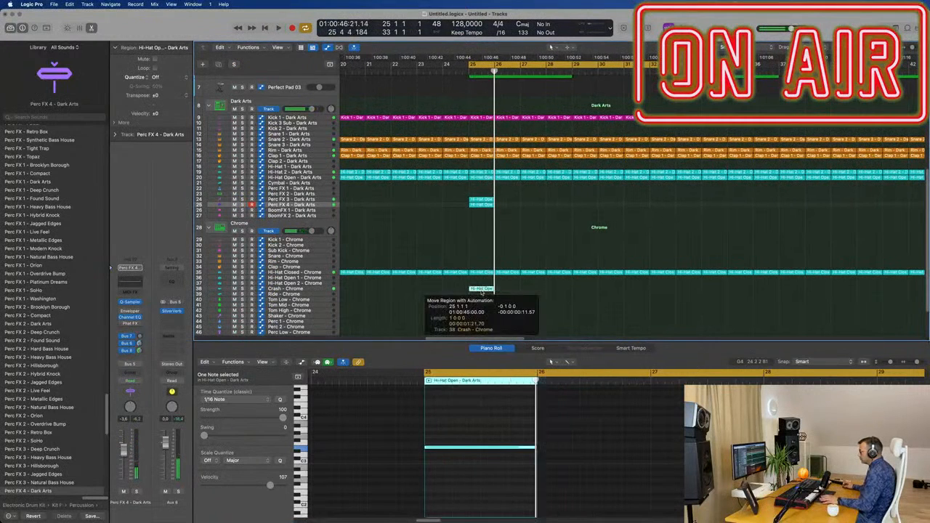
pyautogui.scroll(-3, 475, 292)
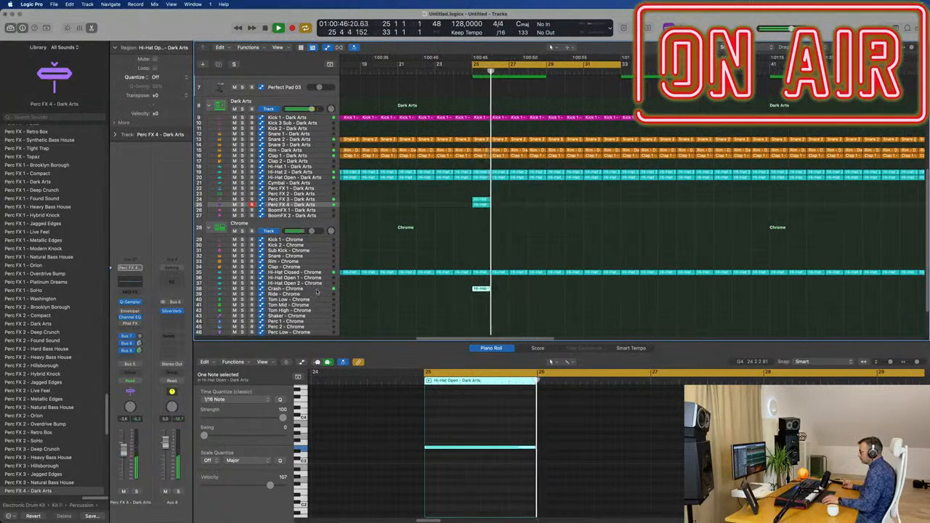
# Step: Select and solo the Crash - Chrome track while playing back from bar 25
pyautogui.click(294, 289)
pyautogui.press('Return')
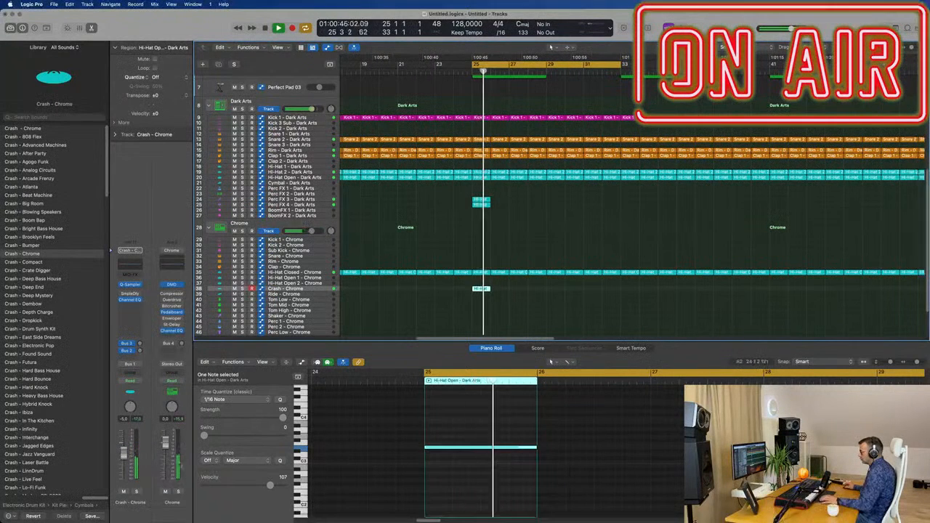
pyautogui.click(136, 492)
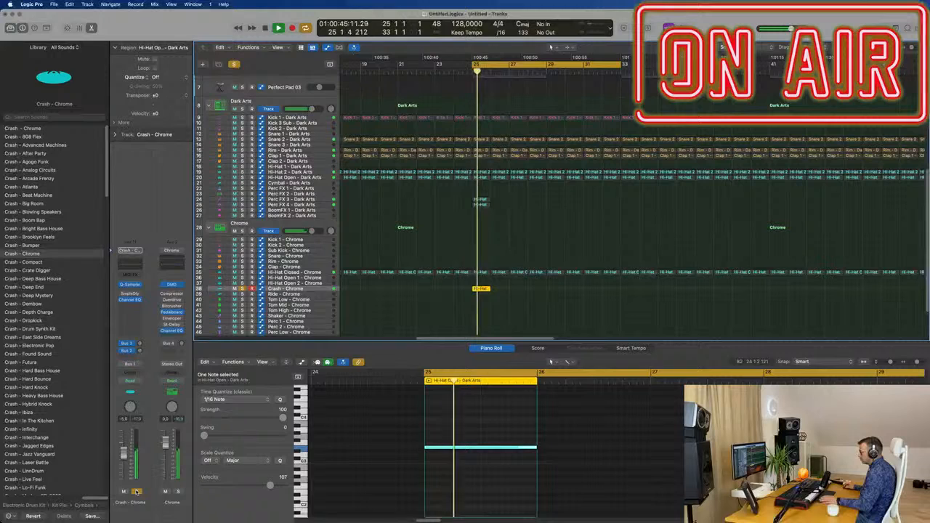
pyautogui.press('Return')
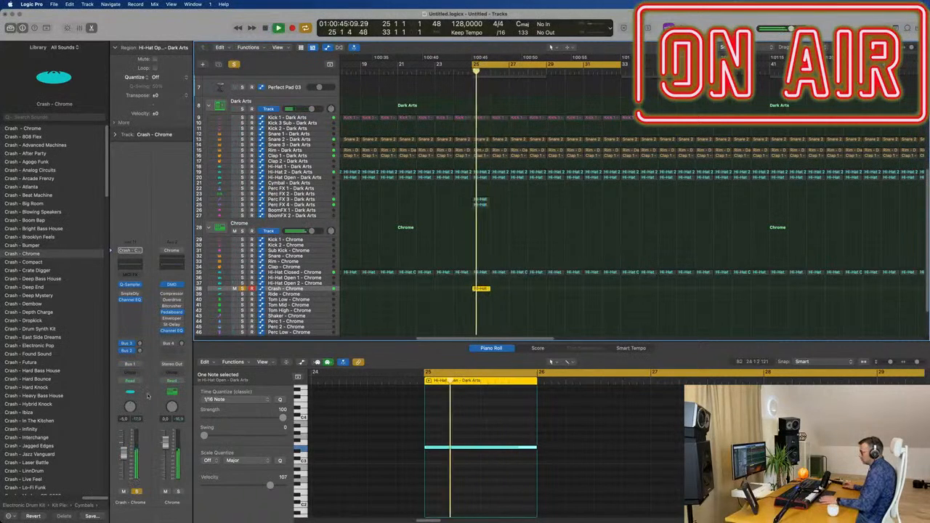
# Step: Add a third send on the Crash - Chrome channel, routed to Bus 8, and raise its level during playback
pyautogui.press('space')
pyautogui.click(125, 358)
pyautogui.moveTo(131, 369)
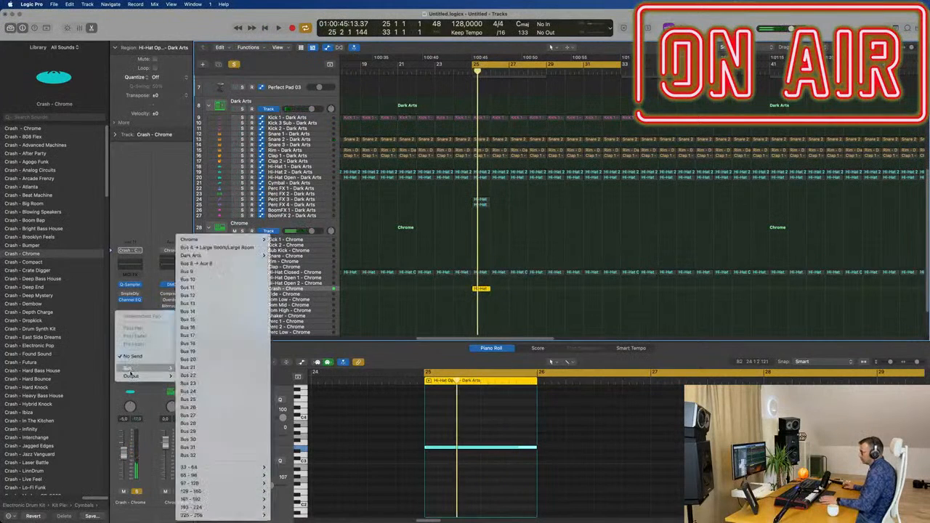
pyautogui.click(217, 269)
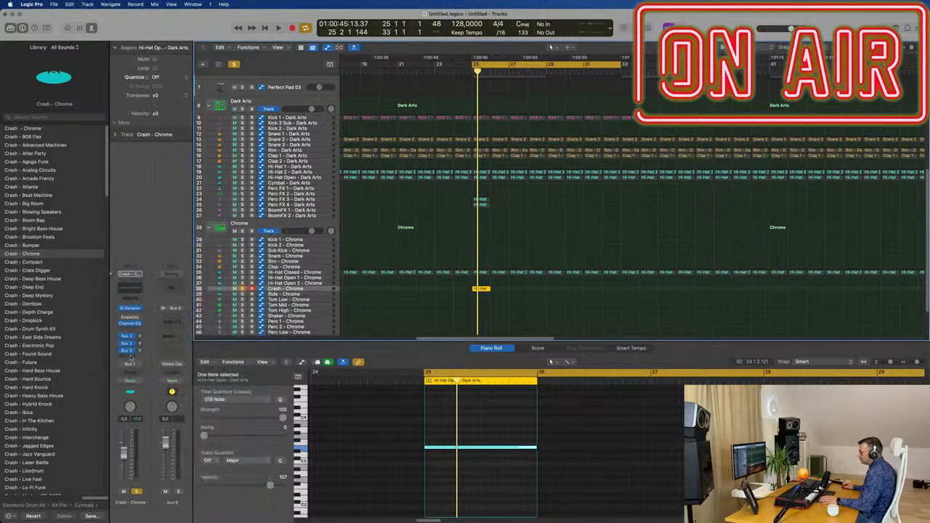
pyautogui.click(129, 350)
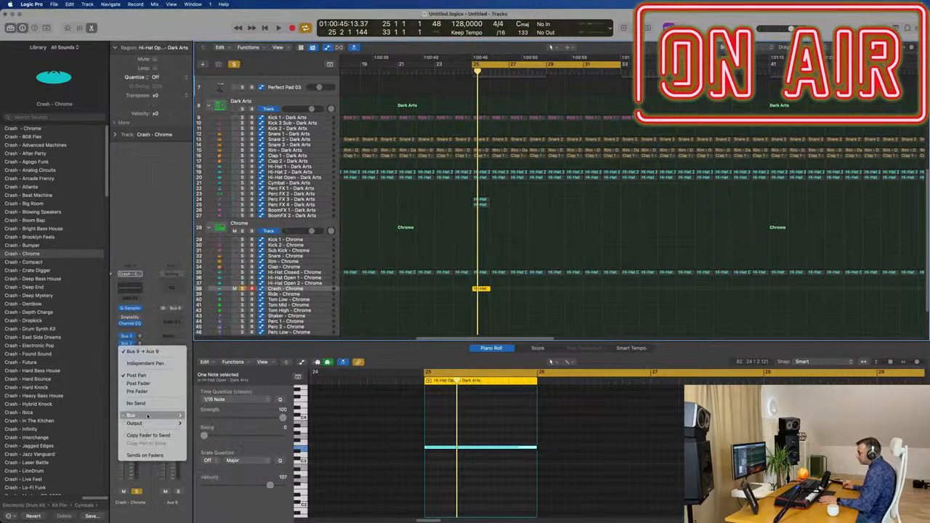
pyautogui.moveTo(141, 415)
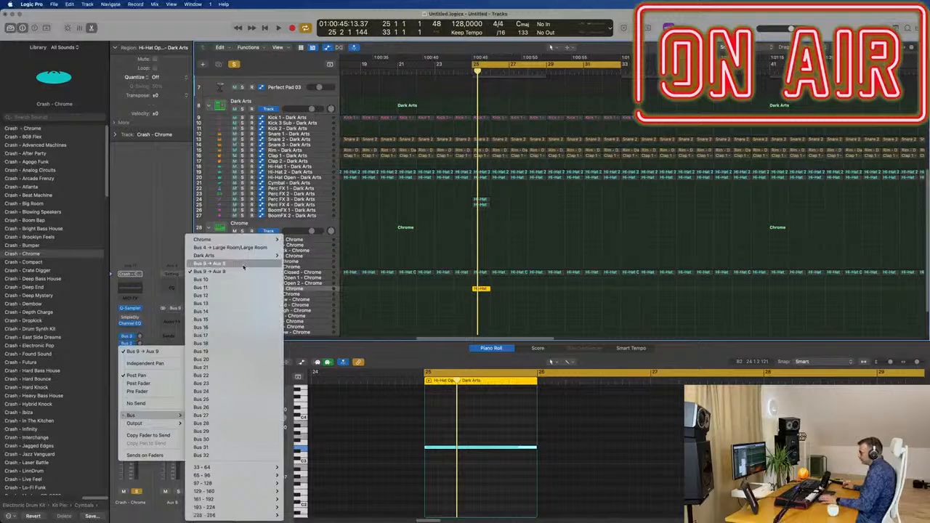
pyautogui.click(242, 264)
pyautogui.press('space')
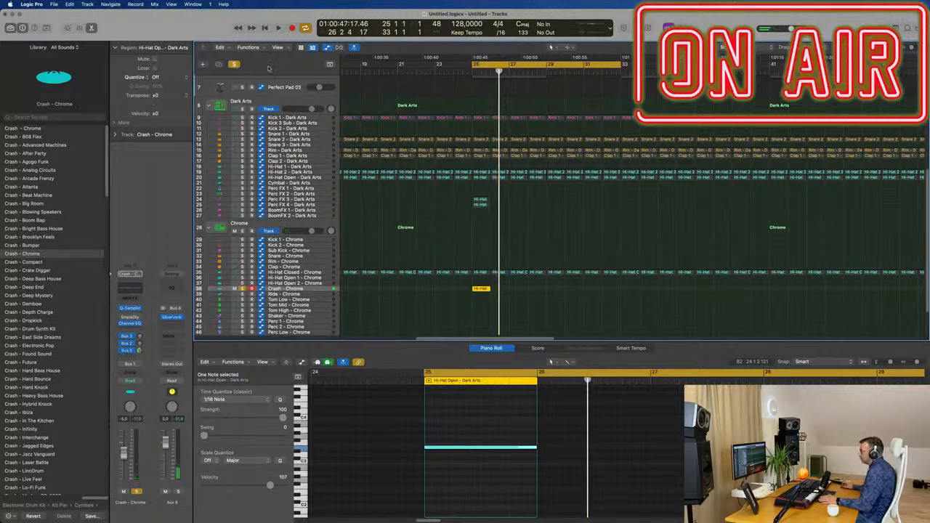
# Step: Clear the Crash - Chrome solo and play back bar 25 with the full arrangement
pyautogui.click(234, 64)
pyautogui.press('space')
pyautogui.scroll(-3, 535, 151)
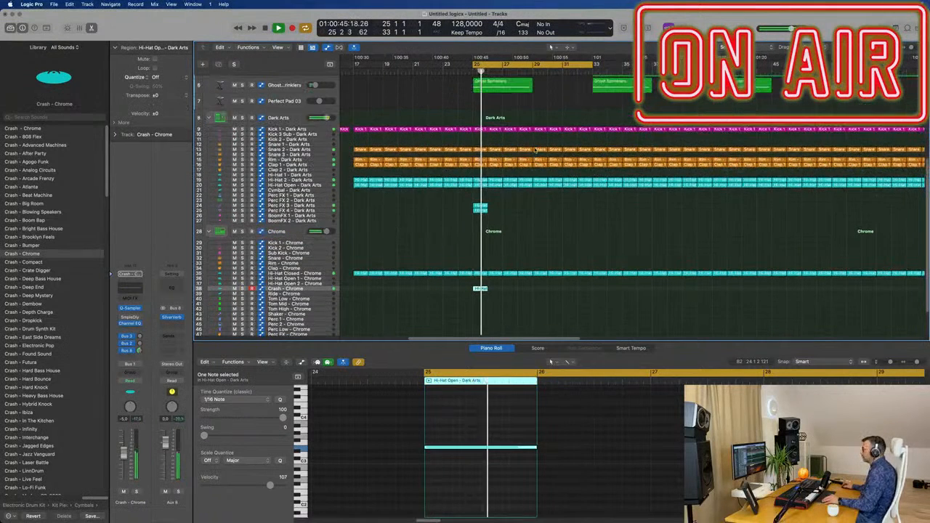
pyautogui.scroll(-2, 479, 80)
pyautogui.scroll(4, 477, 71)
pyautogui.press('space')
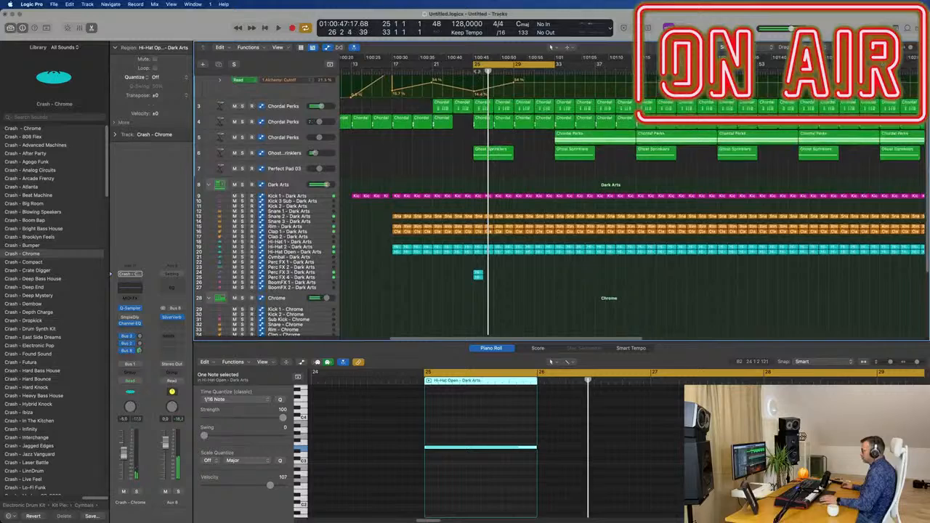
# Step: Move the start of the cycle range to bar 21 and play back from there
pyautogui.moveTo(476, 65); pyautogui.dragTo(436, 65)
pyautogui.press('space')
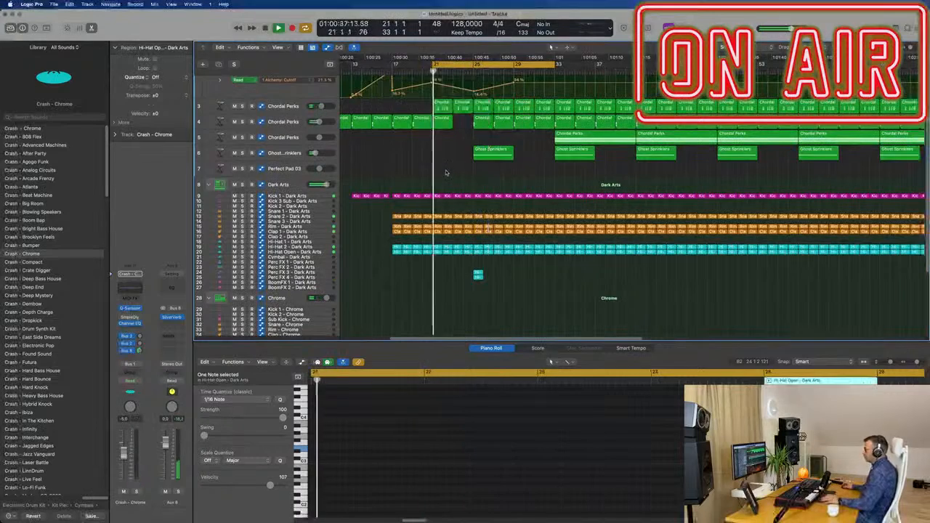
pyautogui.scroll(2, 501, 195)
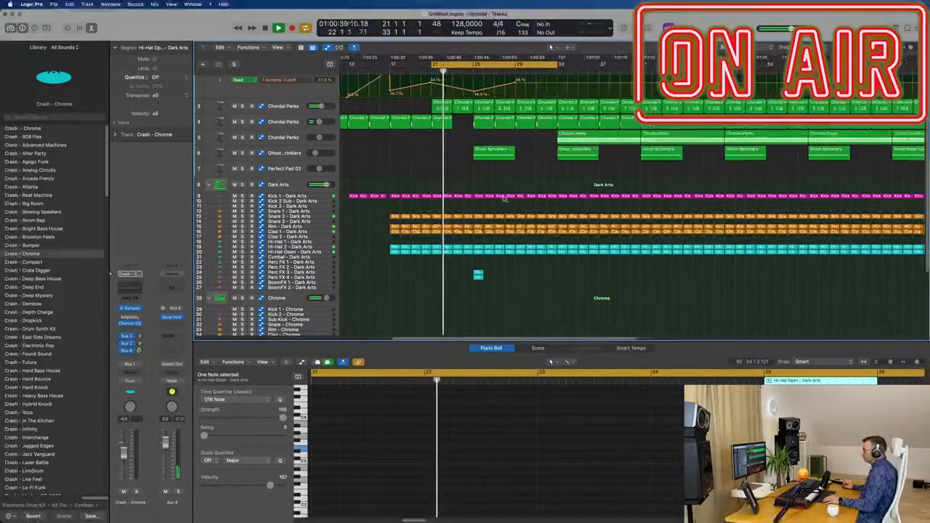
pyautogui.scroll(1, 474, 198)
# Step: Open the Kick 1 - Dark Arts region at bar 24 and select its last note for a closer look
pyautogui.click(463, 197)
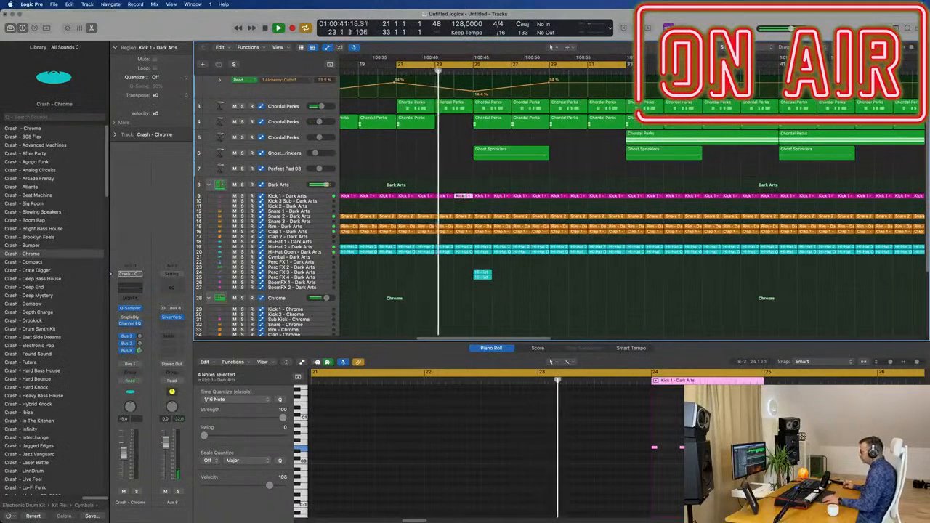
pyautogui.click(738, 448)
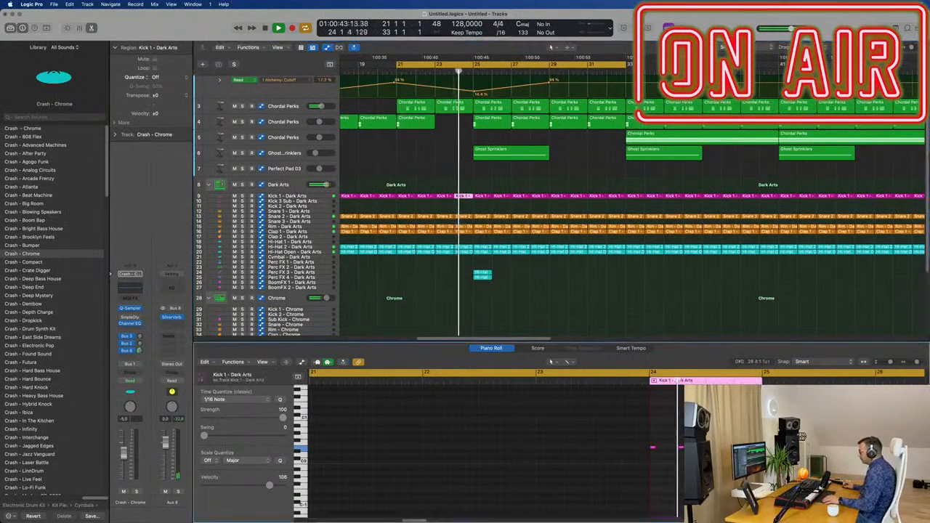
pyautogui.scroll(3, 737, 448)
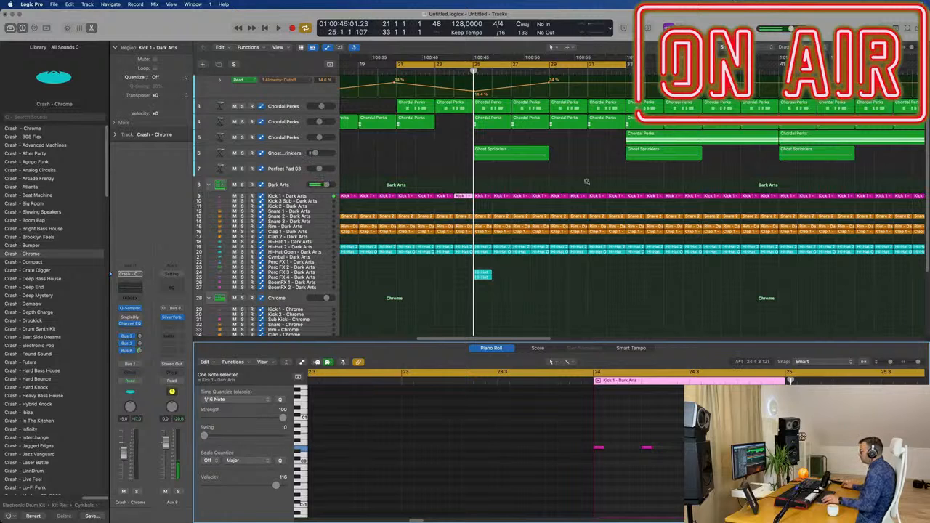
# Step: Play back the transition from bar 21 into bar 25 and close the Piano Roll to show all tracks
pyautogui.press('space')
pyautogui.scroll(-3, 476, 184)
pyautogui.click(477, 184)
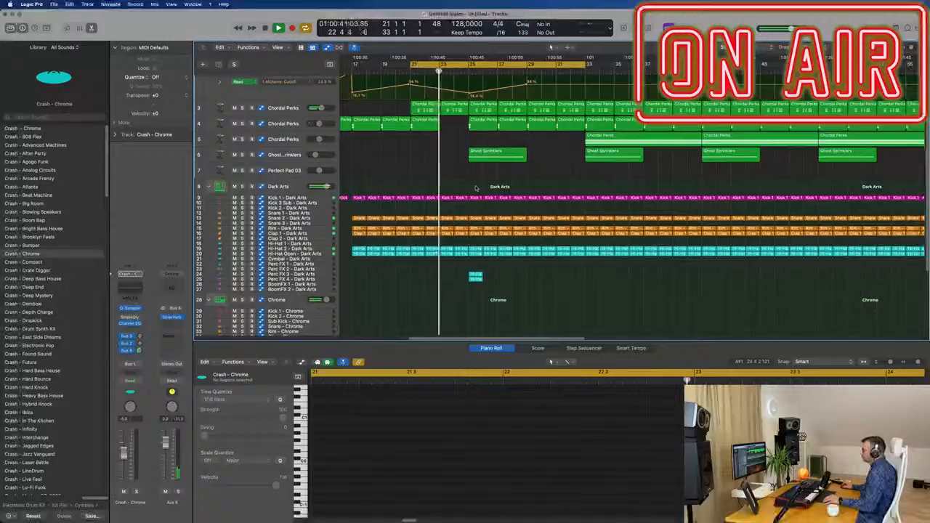
pyautogui.scroll(4, 477, 189)
pyautogui.scroll(-3, 521, 215)
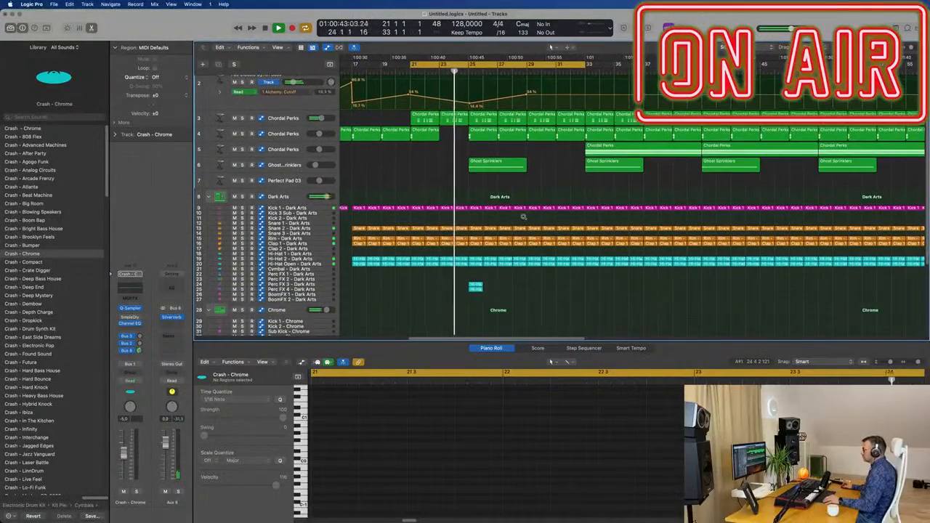
pyautogui.scroll(-2, 523, 216)
pyautogui.press('x')
pyautogui.press('x')
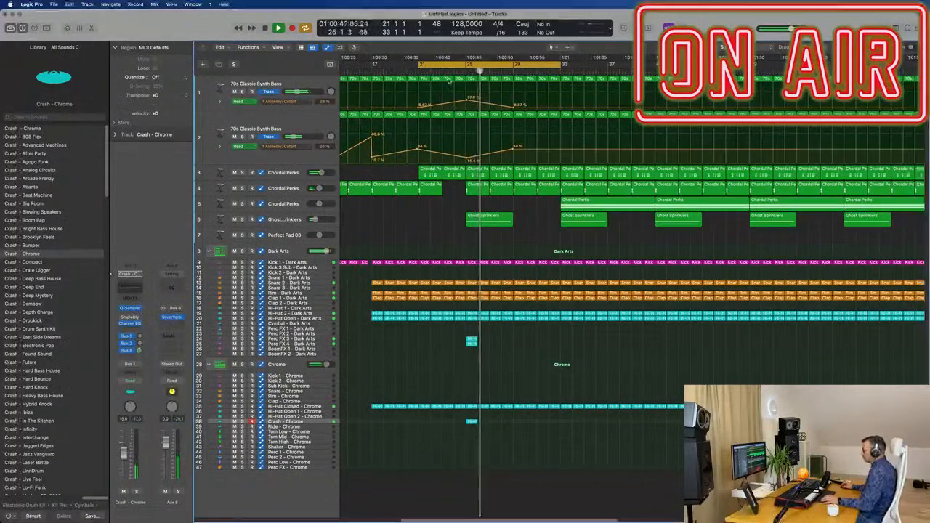
# Step: Compare the Perc FX 3 and Perc FX 4 - Dark Arts channels during playback and lower Perc FX 4's volume to -14.2 dB
pyautogui.click(453, 72)
pyautogui.click(329, 349)
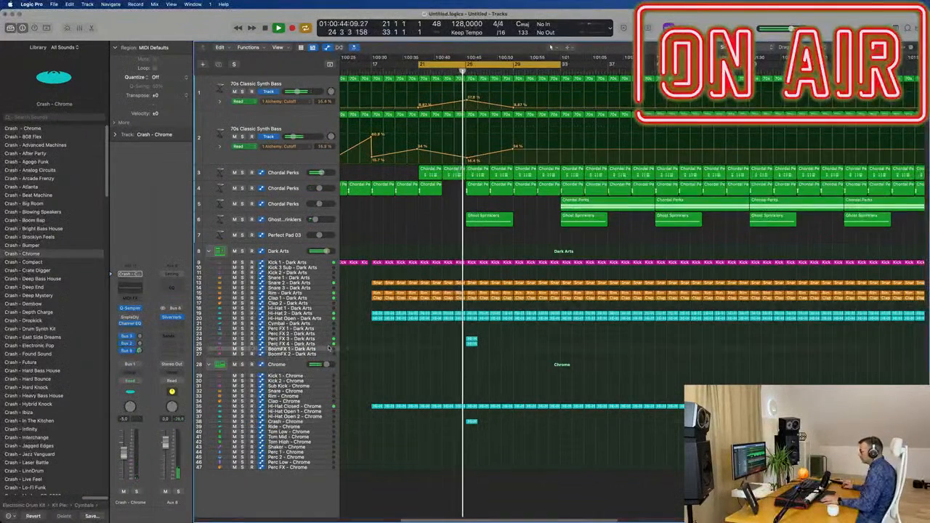
pyautogui.click(323, 344)
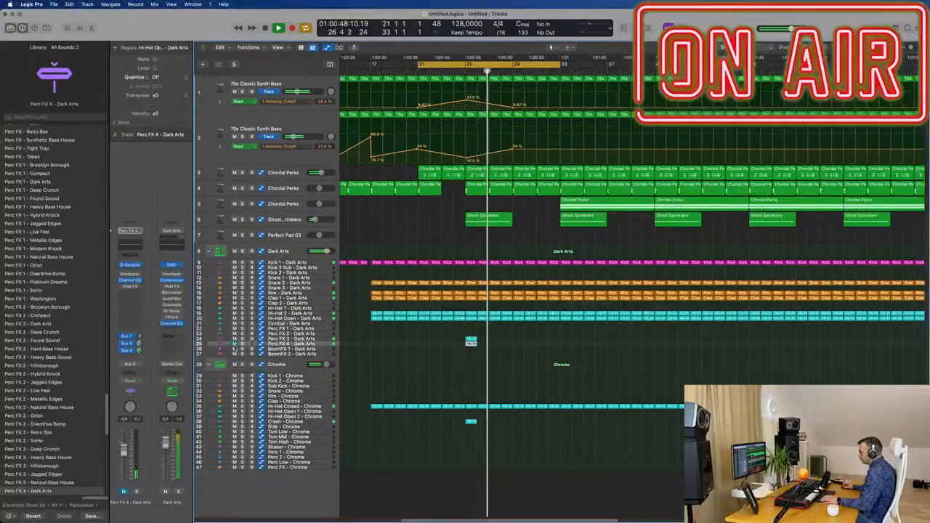
pyautogui.press('space')
pyautogui.click(325, 339)
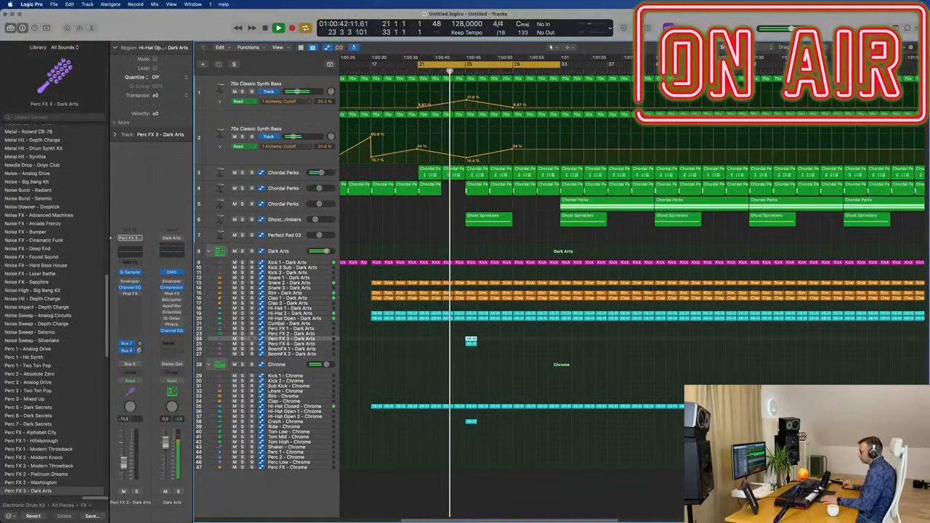
pyautogui.click(322, 343)
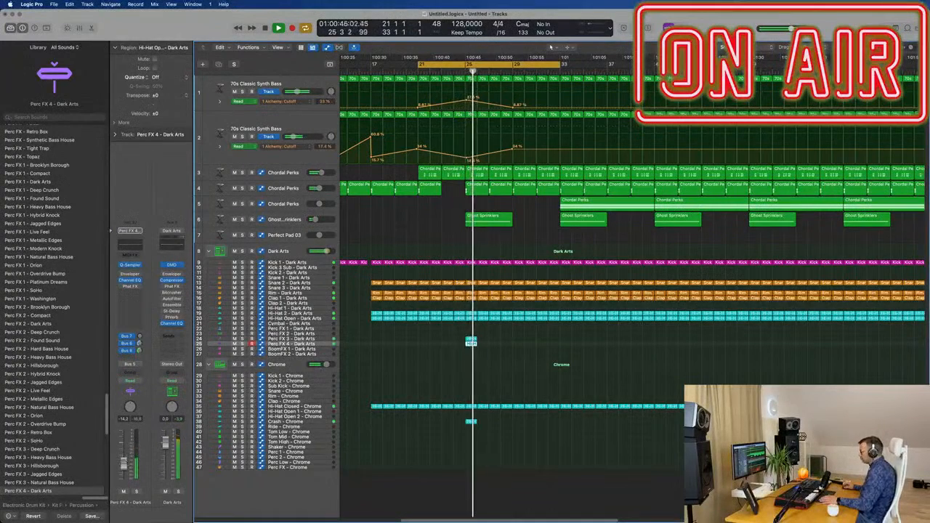
# Step: Add cutoff automation points at bar 33 on both 70s Classic Synth Bass tracks, raising the first near its bar 25 peak and lowering the second to about 1.7 %
pyautogui.scroll(-2, 468, 241)
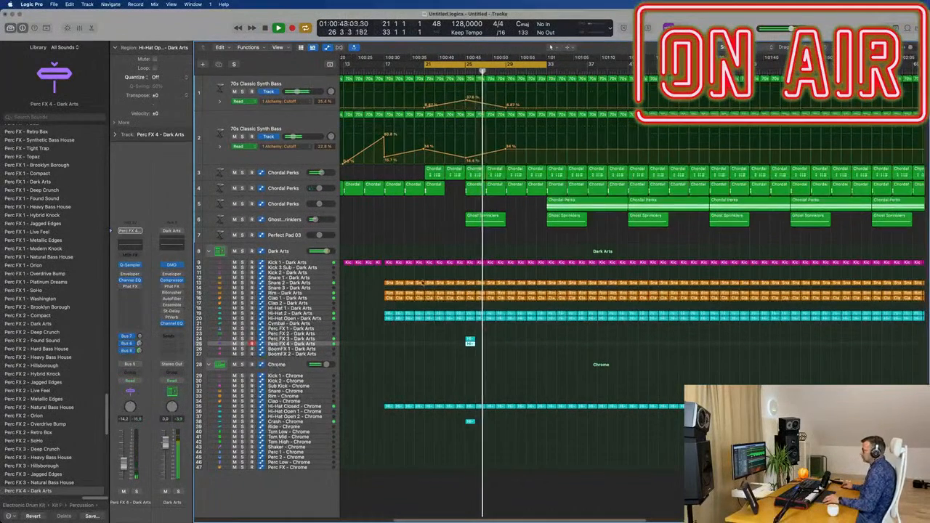
pyautogui.scroll(3, 564, 196)
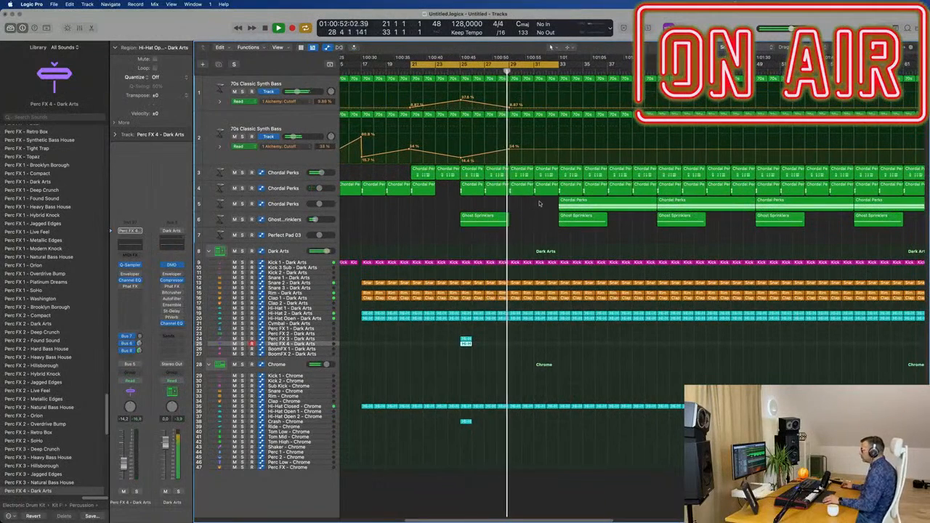
pyautogui.scroll(-2, 526, 208)
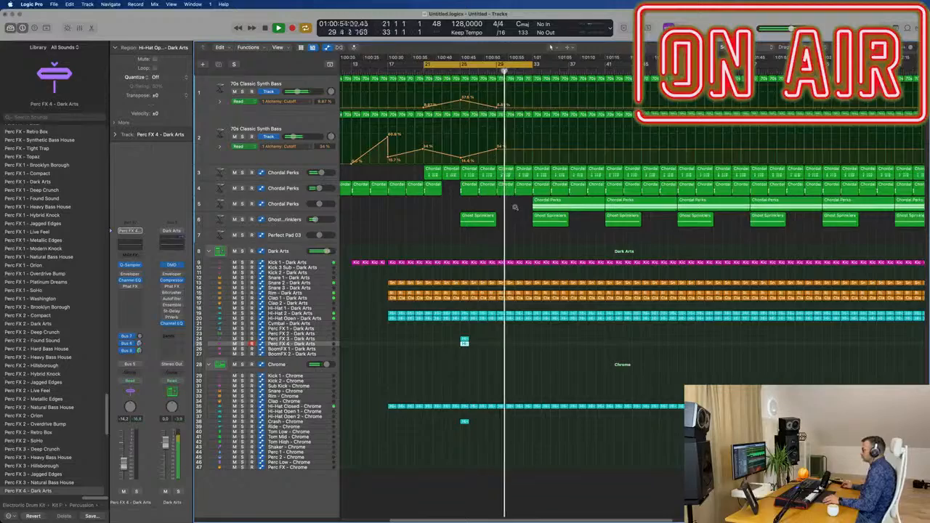
pyautogui.scroll(-1, 513, 209)
pyautogui.scroll(2, 499, 212)
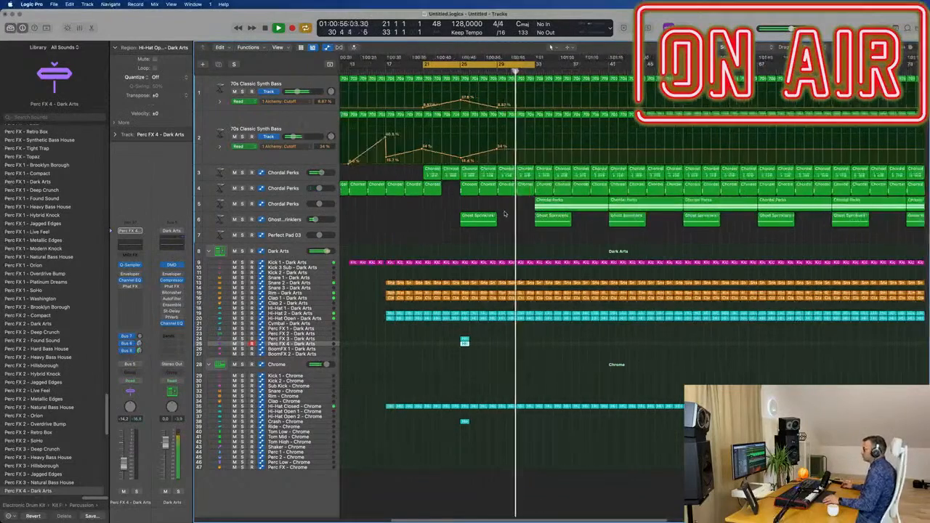
pyautogui.scroll(-1, 500, 214)
pyautogui.scroll(-2, 512, 239)
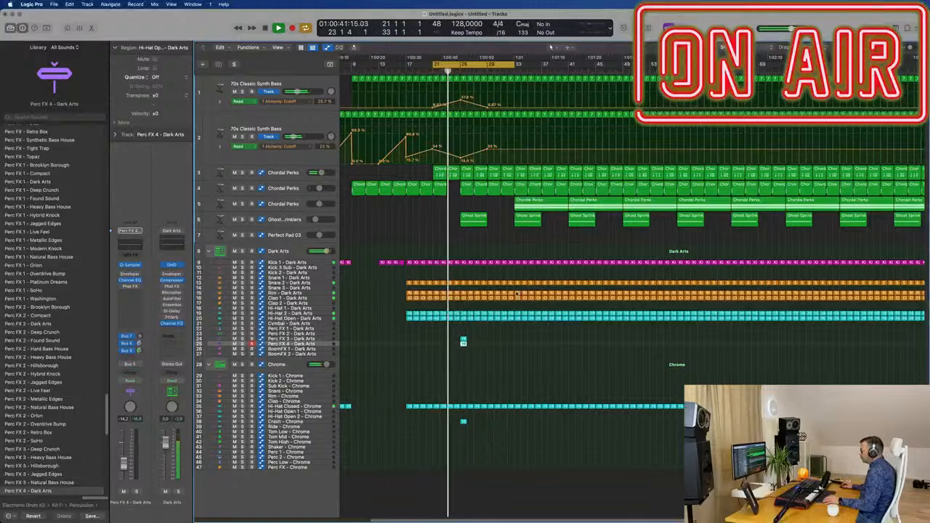
pyautogui.click(514, 109)
pyautogui.moveTo(514, 109); pyautogui.dragTo(514, 99)
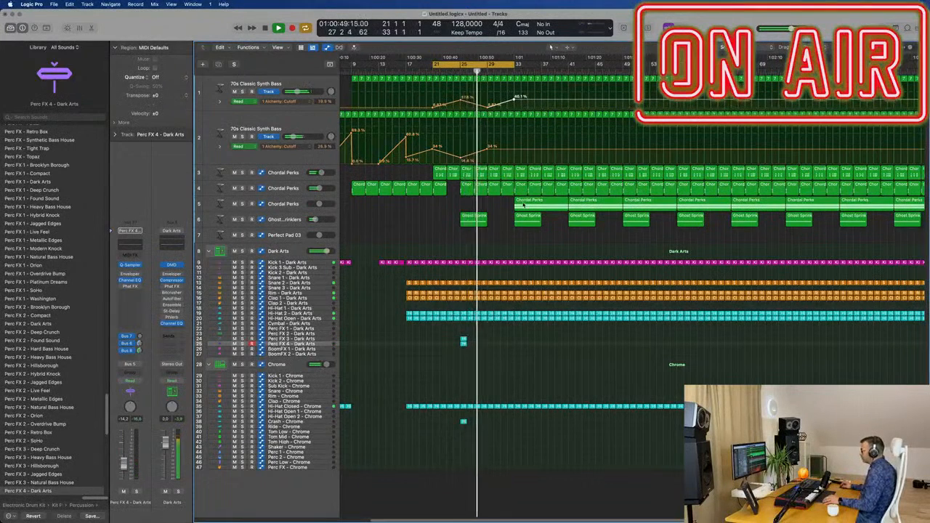
pyautogui.click(515, 151)
pyautogui.moveTo(515, 151); pyautogui.dragTo(515, 162)
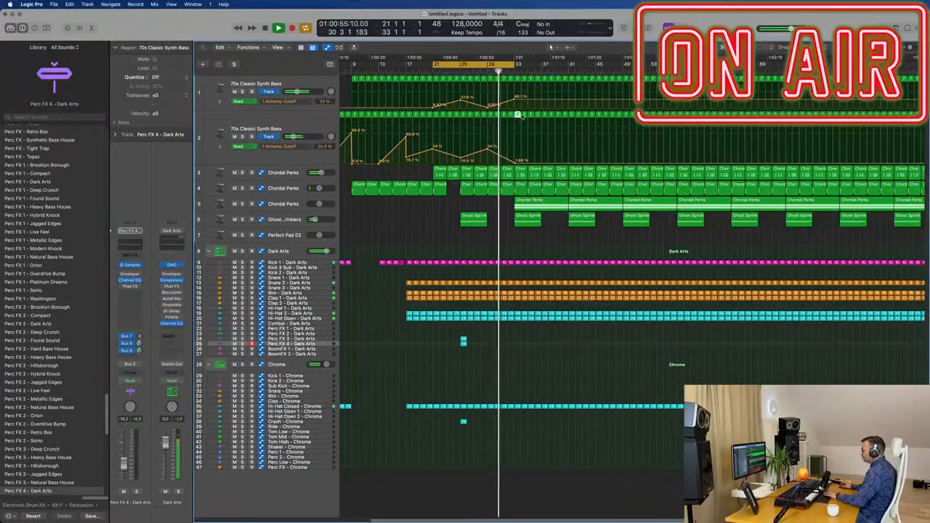
# Step: Try deleting the second 70s Classic Synth Bass track's regions from bar 33 up to bar 37, and undo the deletions
pyautogui.press('Delete')
pyautogui.click(524, 116)
pyautogui.press('Delete')
pyautogui.click(532, 116)
pyautogui.press('Delete')
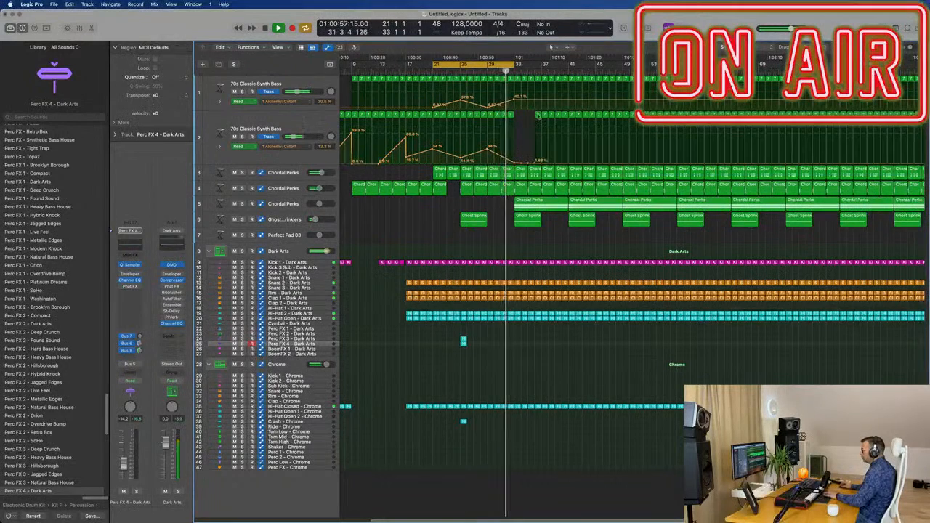
pyautogui.click(539, 115)
pyautogui.press('Delete')
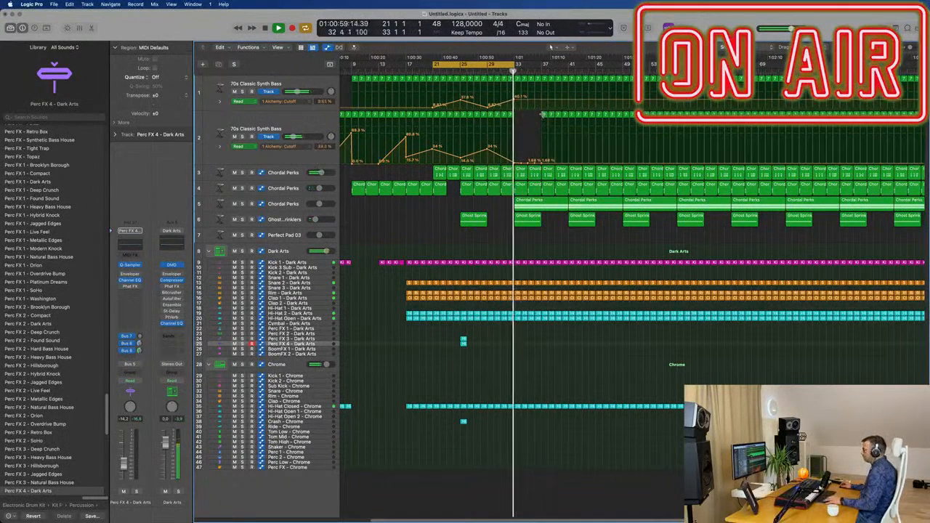
pyautogui.press('super+z')
pyautogui.press('super+z')
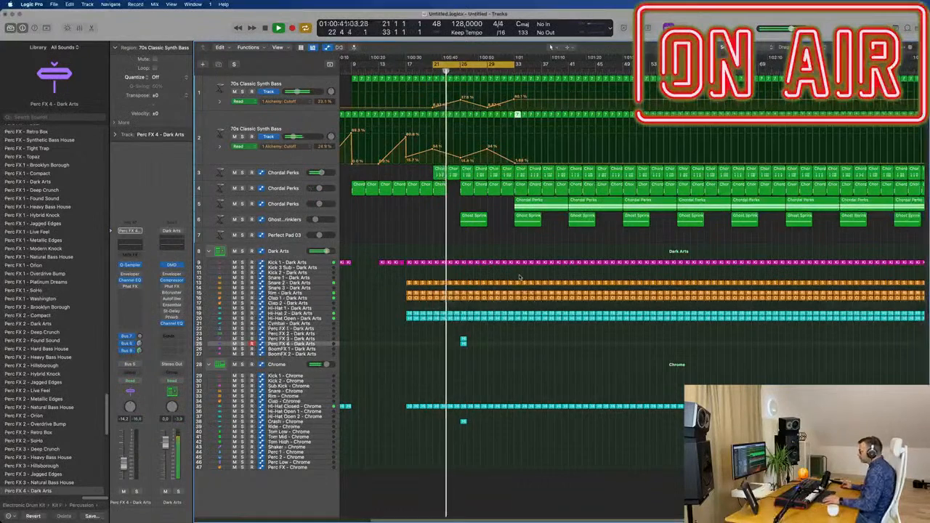
# Step: Delete the Rim, Clap 1, Hi-Hat 2 and Hi-Hat Open regions of Dark Arts from bar 33 up to bar 37
pyautogui.press('super+Right')
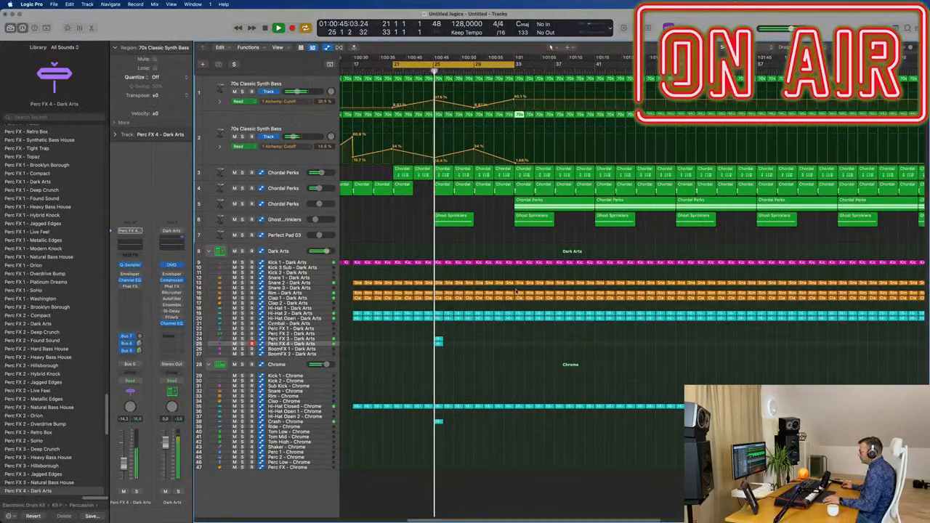
pyautogui.moveTo(518, 291); pyautogui.dragTo(547, 303)
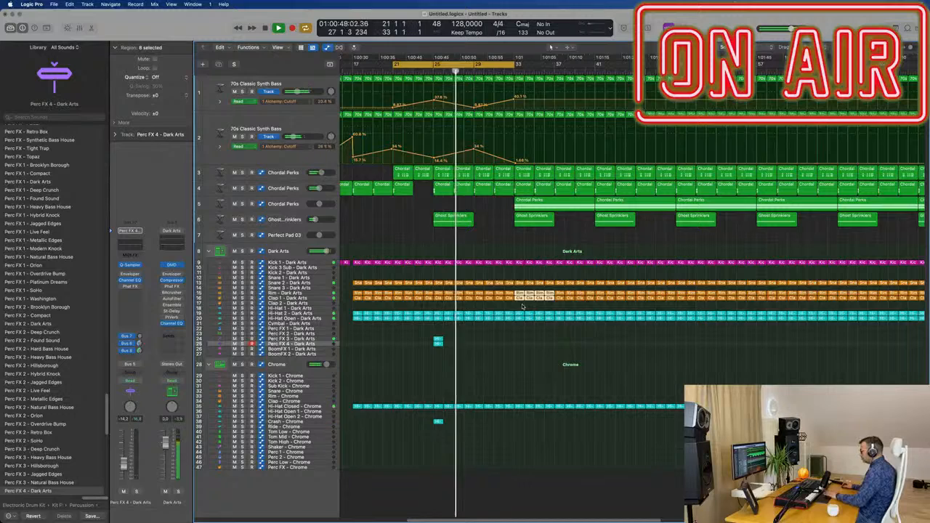
pyautogui.press('Delete')
pyautogui.moveTo(519, 305); pyautogui.dragTo(550, 326)
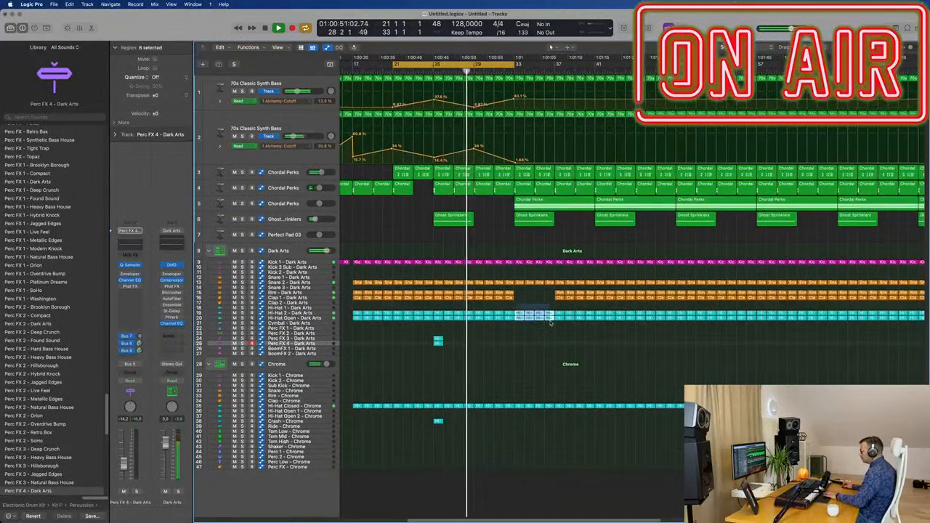
pyautogui.press('Delete')
# Step: Copy the Crash - Chrome region from bar 25 to bar 33 and extend the cycle to bar 41 to play back across it
pyautogui.click(437, 422)
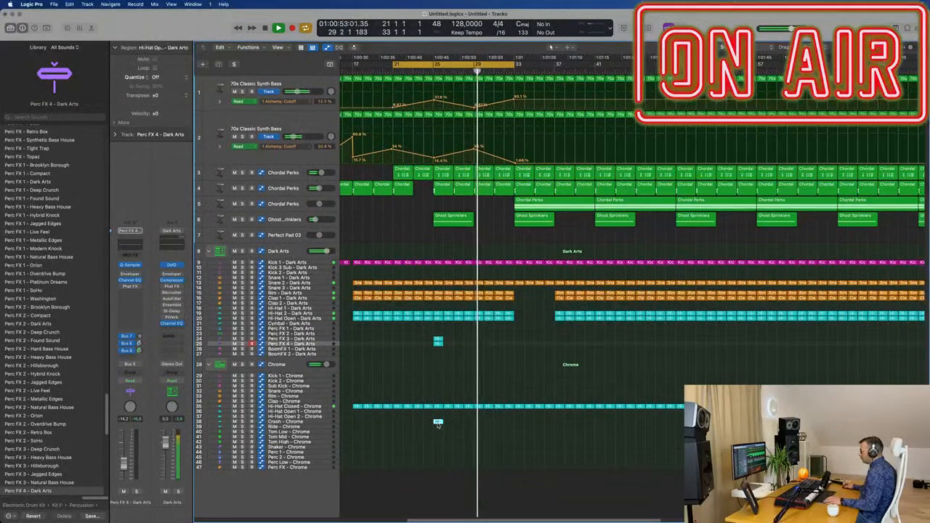
pyautogui.moveTo(437, 422); pyautogui.dragTo(520, 425)
pyautogui.moveTo(518, 64); pyautogui.dragTo(594, 64)
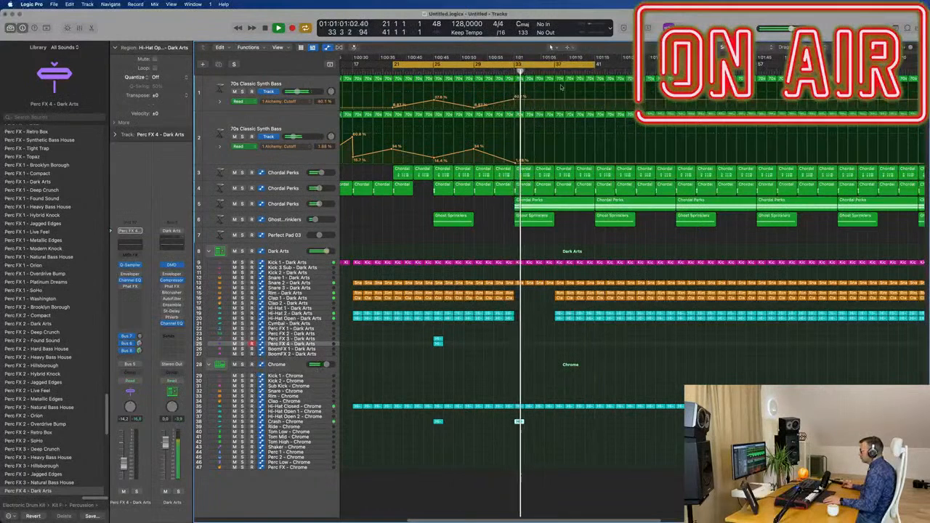
pyautogui.click(504, 71)
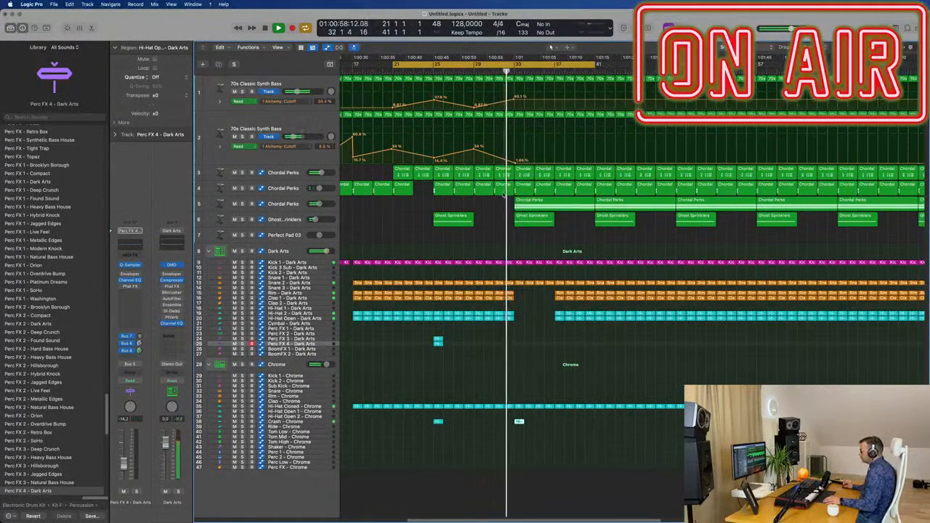
pyautogui.scroll(3, 548, 263)
pyautogui.scroll(-5, 550, 290)
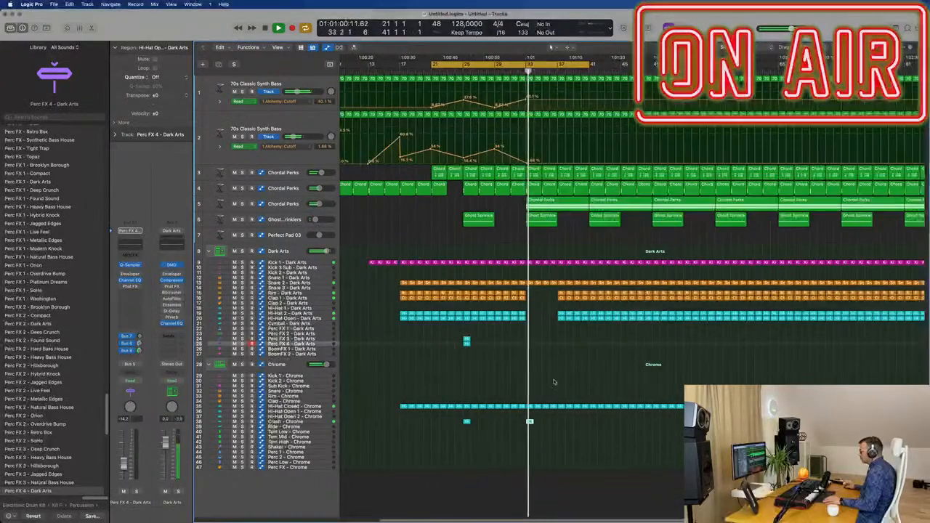
pyautogui.scroll(4, 552, 356)
pyautogui.scroll(-2, 548, 315)
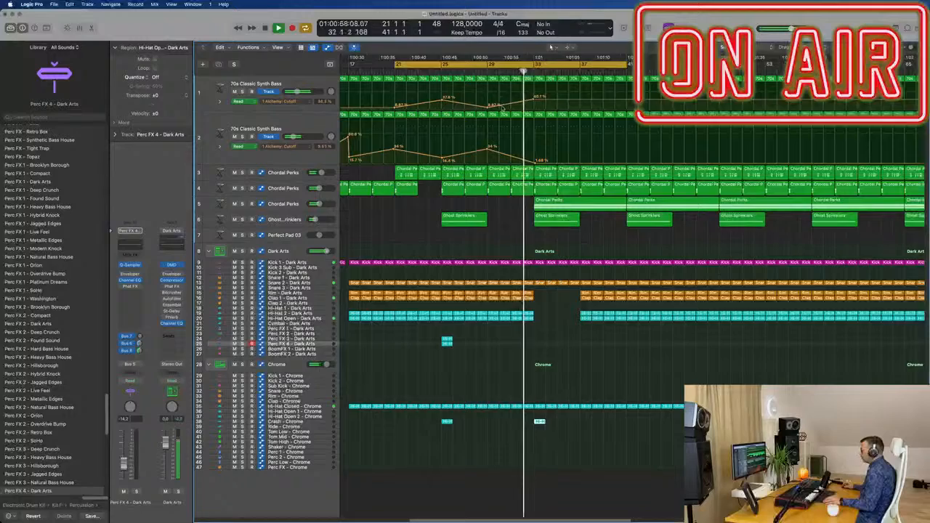
pyautogui.scroll(-4, 502, 107)
# Step: Open the Drum Machine Designer of the Dark Arts kit and try out its cut filter knobs during playback
pyautogui.click(288, 251)
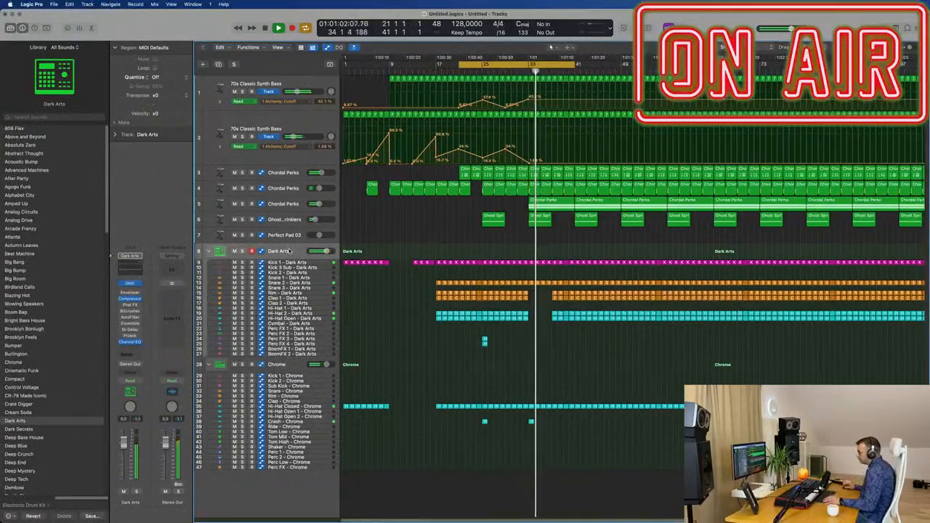
pyautogui.click(130, 283)
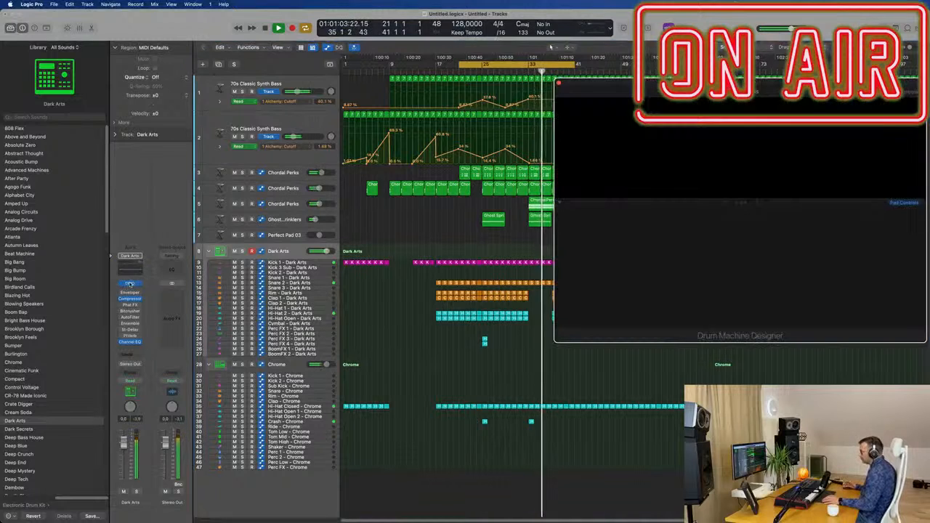
pyautogui.moveTo(812, 89); pyautogui.dragTo(777, 156)
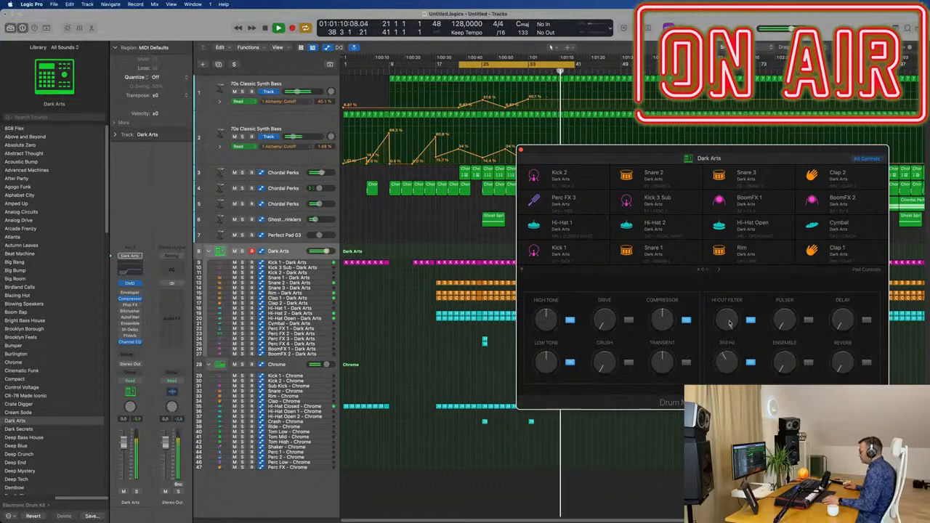
pyautogui.moveTo(729, 164); pyautogui.dragTo(836, 207)
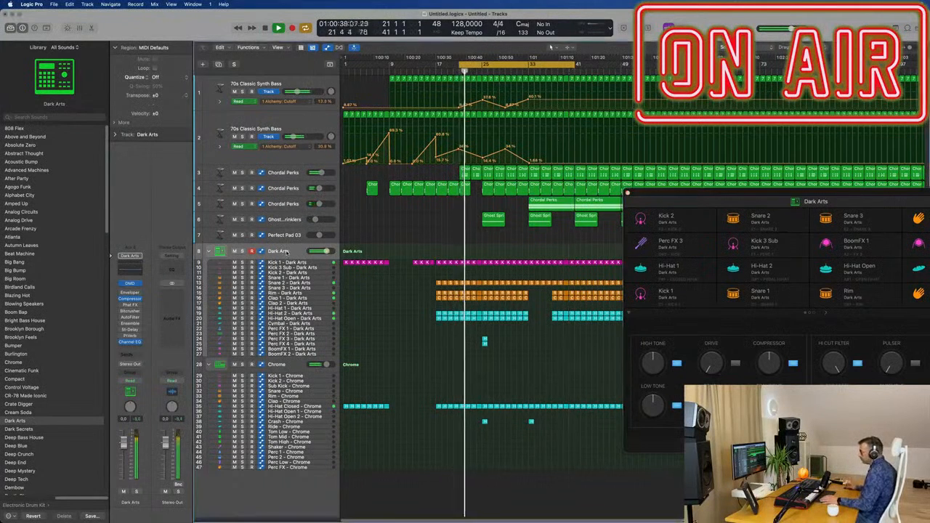
# Step: Set the Dark Arts kit's automation mode to Touch, record a Low Cut Filter movement around bar 25, and close the plug-in window
pyautogui.click(130, 381)
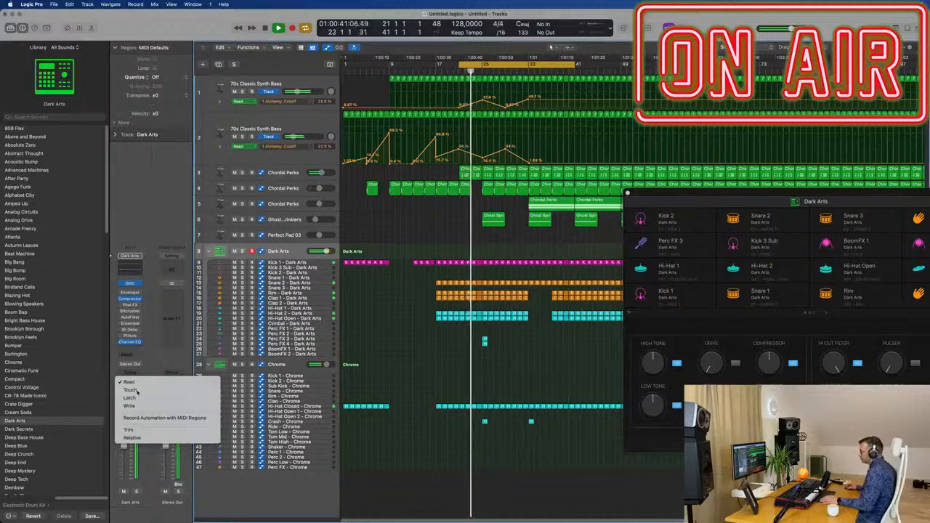
pyautogui.click(130, 390)
pyautogui.moveTo(754, 195); pyautogui.dragTo(658, 188)
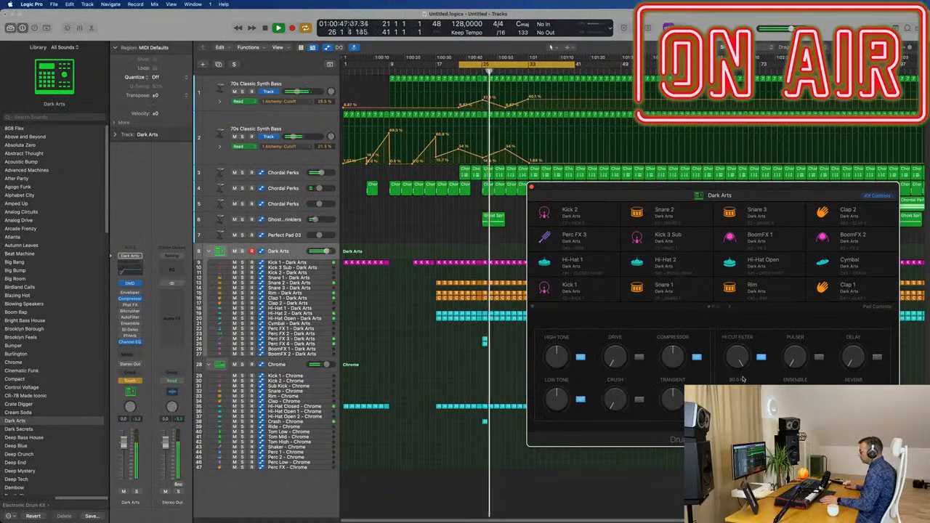
pyautogui.click(531, 188)
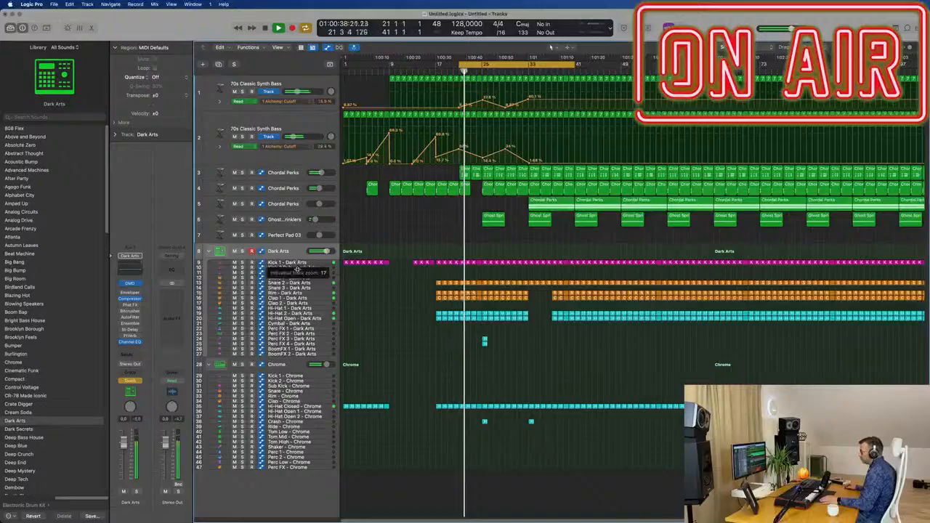
# Step: Show the automation lanes and reduce the track heights to fit the Dark Arts Low Cut Filter curve with its drum tracks
pyautogui.moveTo(296, 268); pyautogui.dragTo(298, 270)
pyautogui.press('a')
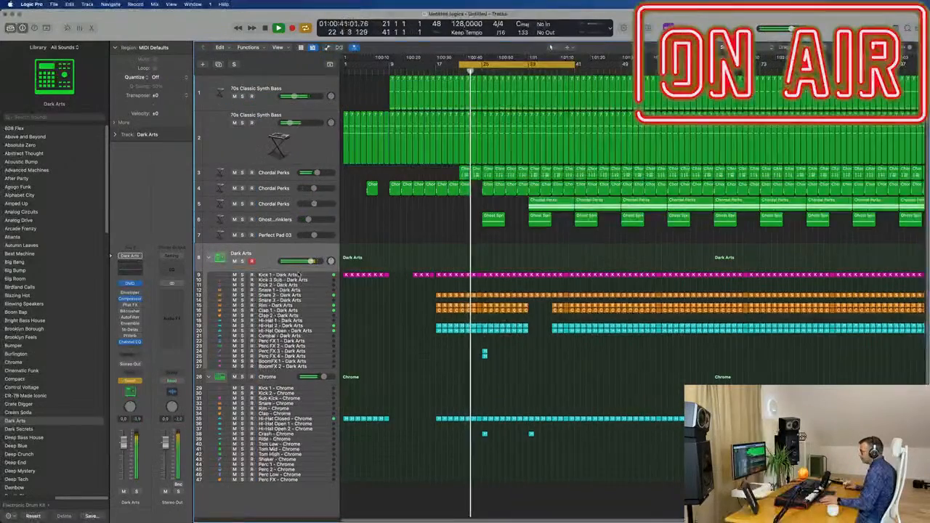
pyautogui.press('a')
pyautogui.press('a')
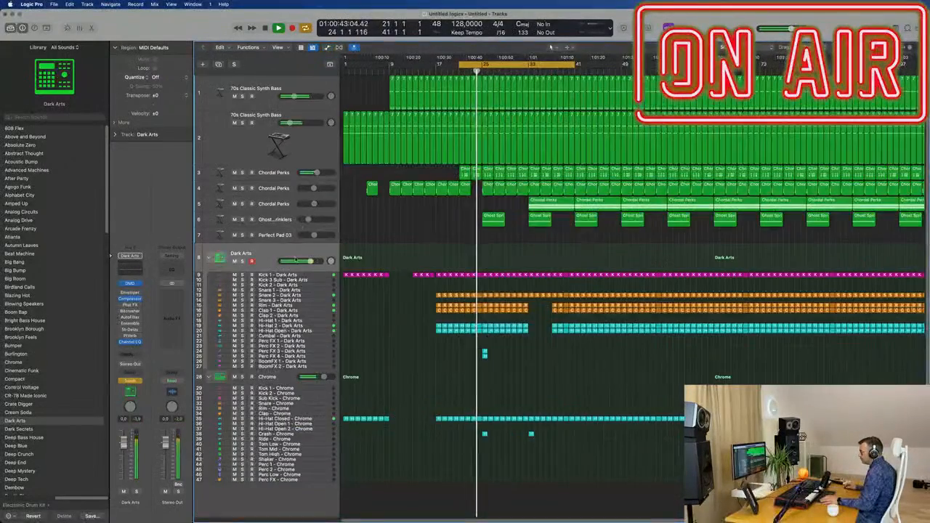
pyautogui.press('a')
pyautogui.scroll(-3, 303, 328)
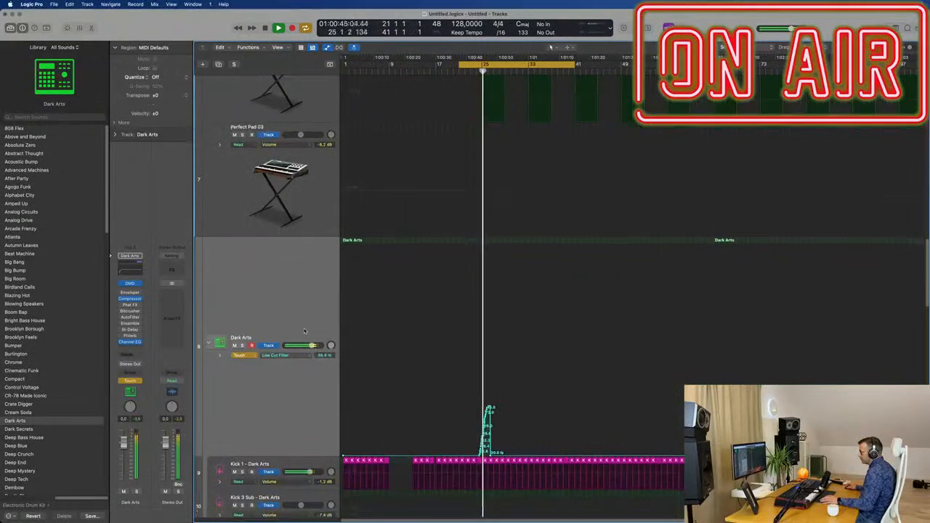
pyautogui.press('super+Up')
pyautogui.press('super+Up')
pyautogui.press('super+Up')
pyautogui.press('super+Up')
pyautogui.press('super+Up')
pyautogui.press('super+Up')
pyautogui.press('super+Up')
pyautogui.press('super+Up')
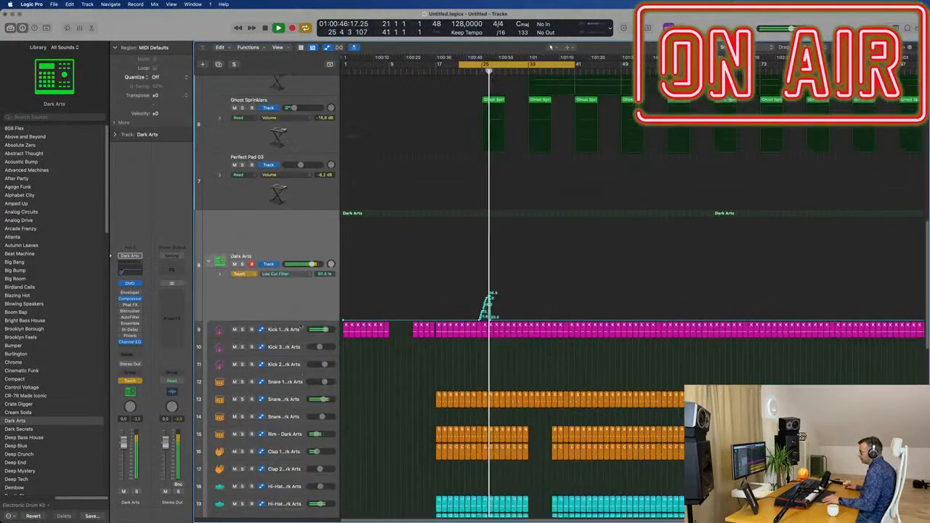
pyautogui.press('super+Up')
pyautogui.press('super+Up')
pyautogui.press('super+Up')
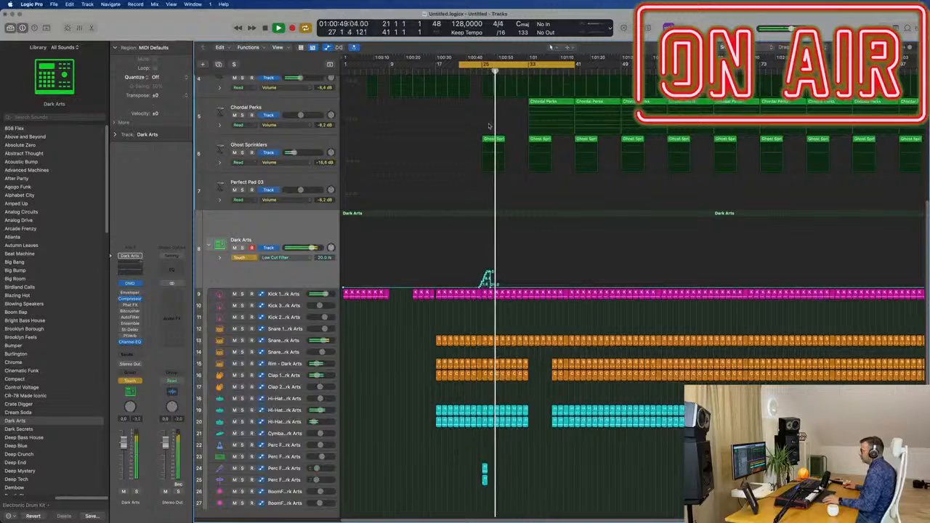
# Step: Replace the recorded Dark Arts low cut automation with a ramp from 20 Hz at bar 25 to about 434 Hz at bar 27, dropping back to 20 Hz
pyautogui.press('super+Right')
pyautogui.press('super+Right')
pyautogui.press('super+Right')
pyautogui.press('super+Right')
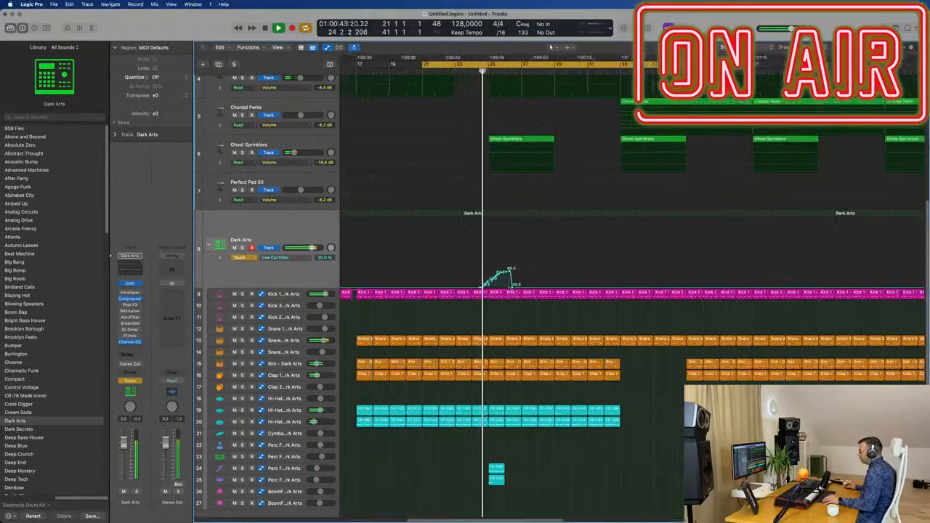
pyautogui.moveTo(523, 289); pyautogui.dragTo(471, 289)
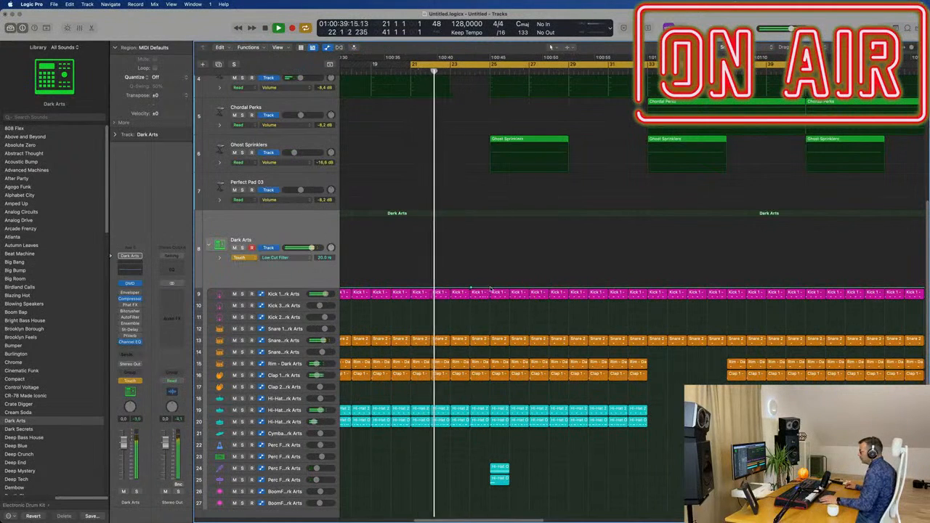
pyautogui.moveTo(531, 289)
pyautogui.mouseDown()
pyautogui.moveTo(534, 257)
pyautogui.moveTo(531, 288)
pyautogui.mouseUp()
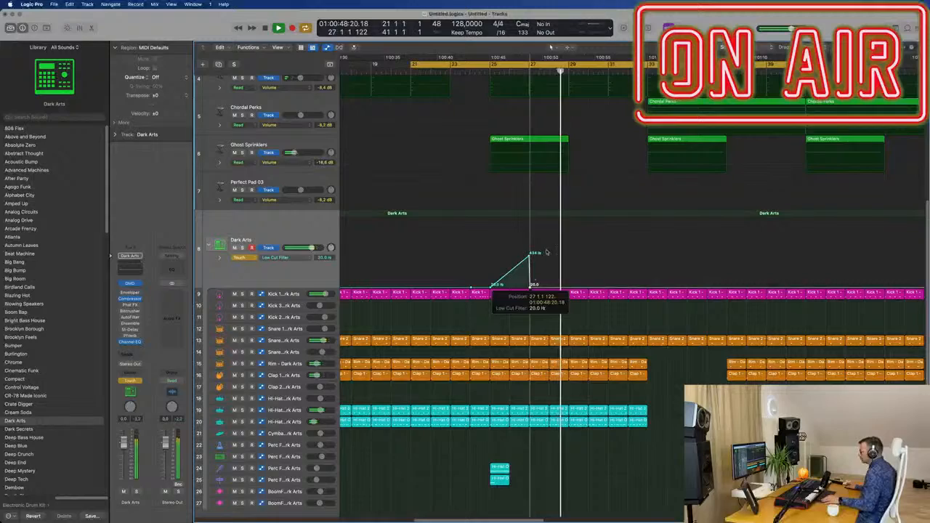
# Step: Delete the cutoff automation point at bar 29 on the second 70s Classic Synth Bass track
pyautogui.scroll(8, 583, 145)
pyautogui.scroll(6, 584, 145)
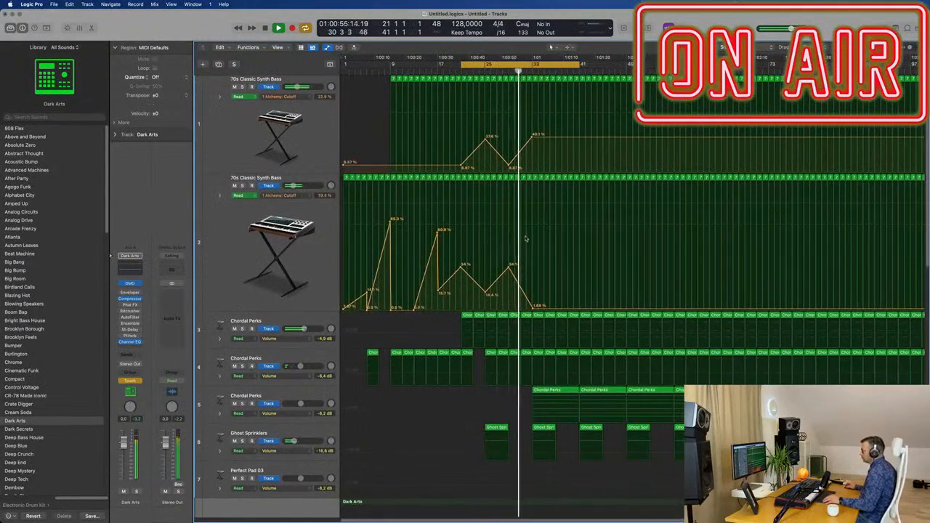
pyautogui.scroll(5, 525, 238)
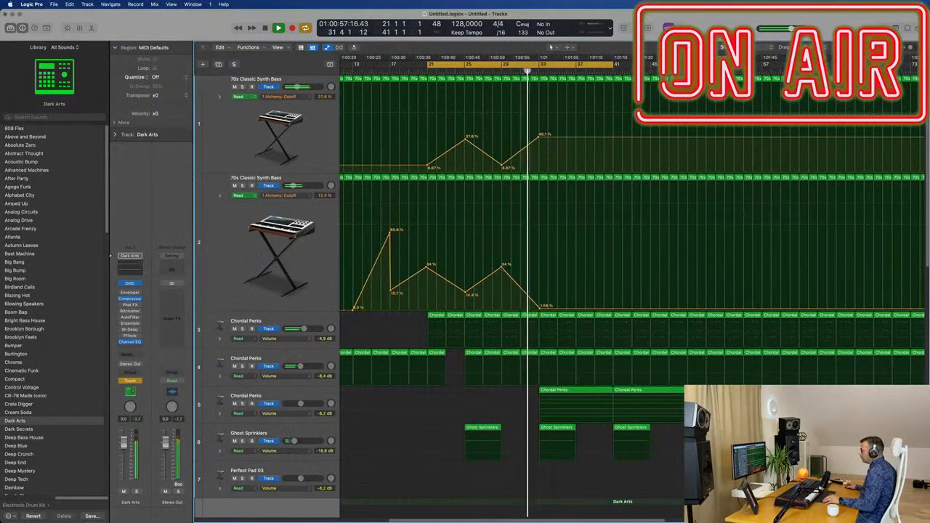
pyautogui.scroll(-5, 502, 268)
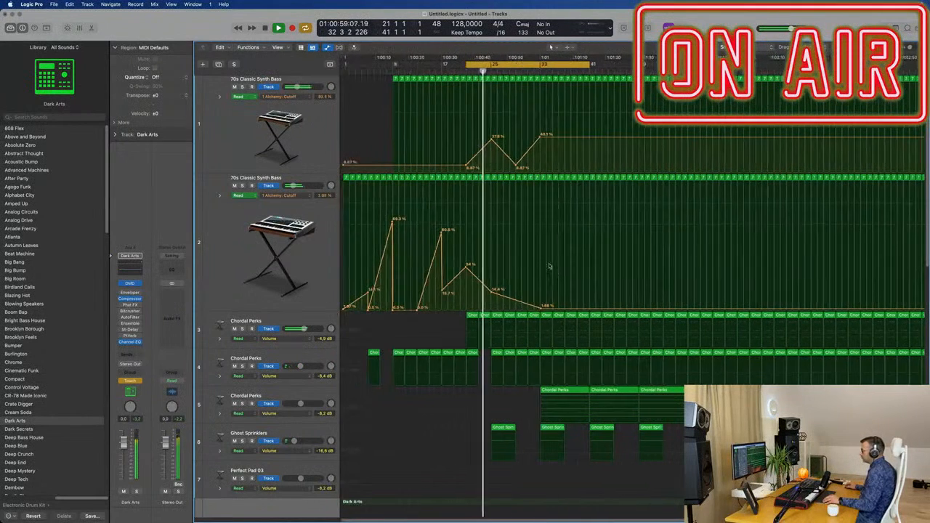
# Step: Add a Dark Arts Low Cut Filter ramp from 20 Hz at bar 33 to about 398 Hz at bar 37
pyautogui.scroll(-5, 518, 281)
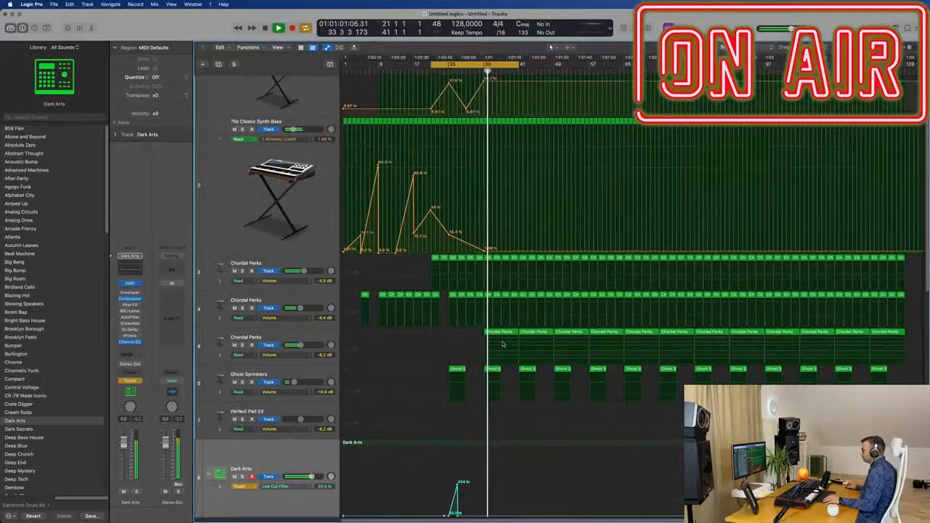
pyautogui.scroll(3, 524, 438)
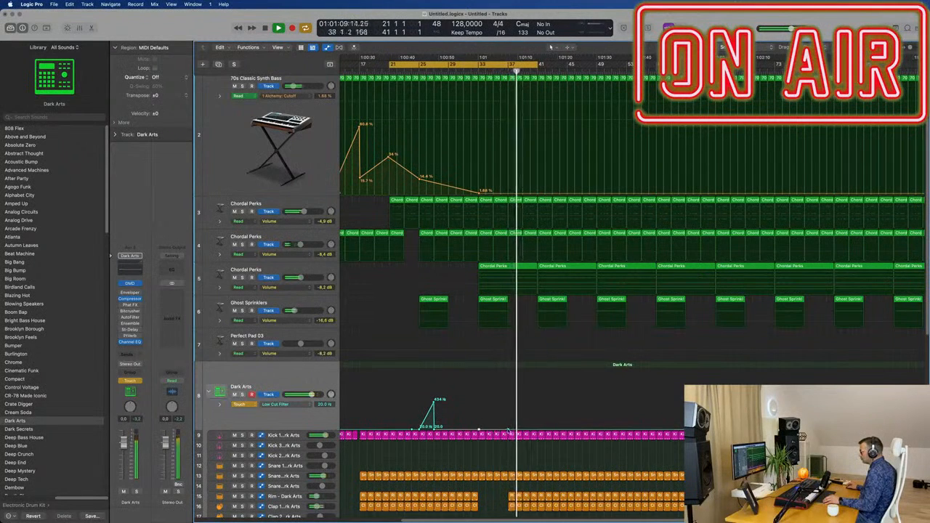
pyautogui.moveTo(509, 419); pyautogui.dragTo(509, 409)
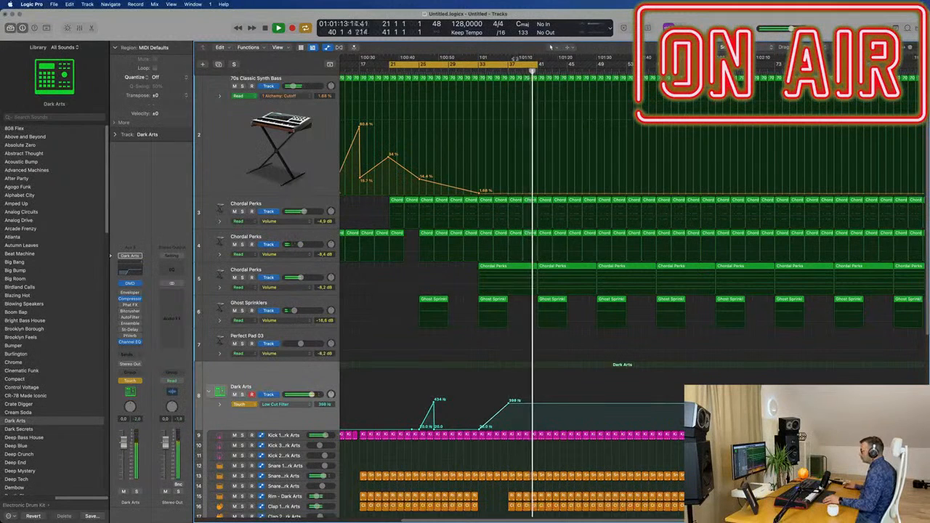
# Step: Add a cutoff automation point at bar 37 on the first 70s Classic Synth Bass track and lower it to 0 %
pyautogui.scroll(5, 511, 95)
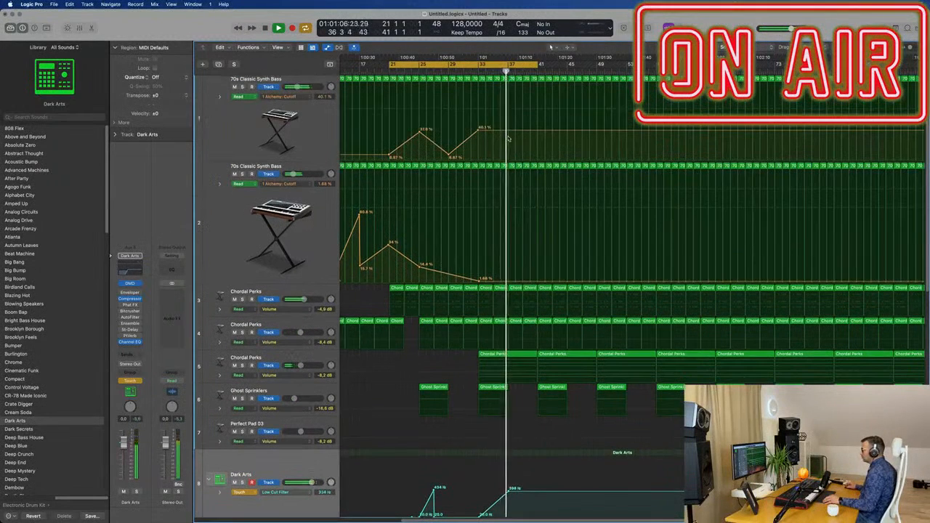
pyautogui.moveTo(509, 131); pyautogui.dragTo(513, 159)
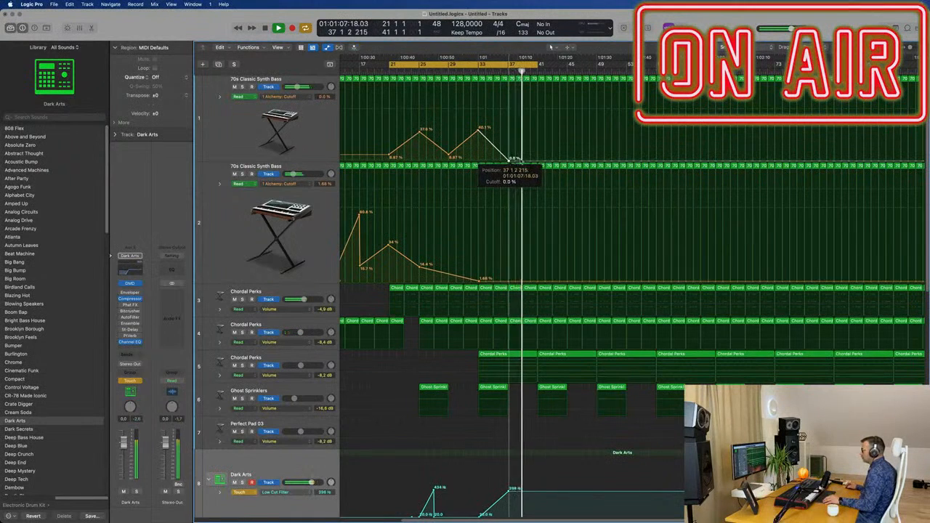
# Step: Delete the Dark Arts kick, snare, rim, clap and hi-hat regions and the Chrome hi-hat regions from bar 41 up to bar 45
pyautogui.scroll(-5, 512, 363)
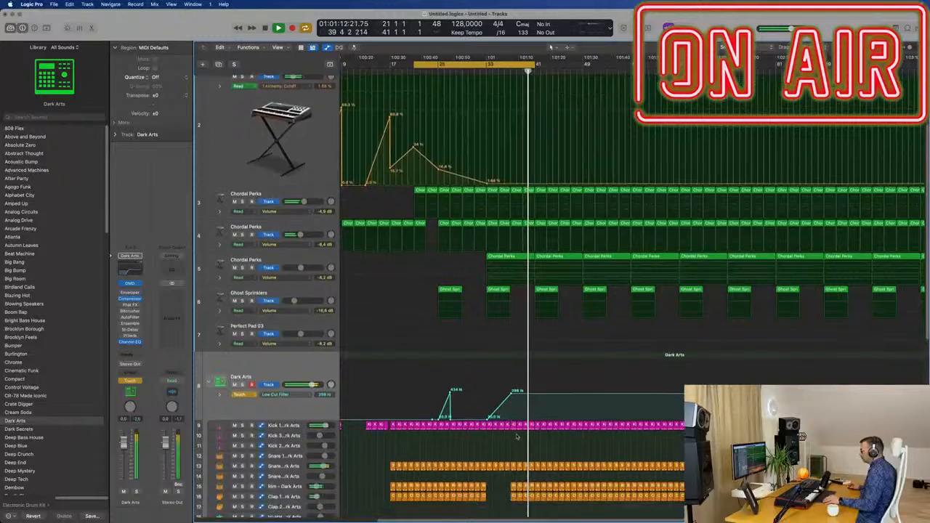
pyautogui.scroll(3, 523, 437)
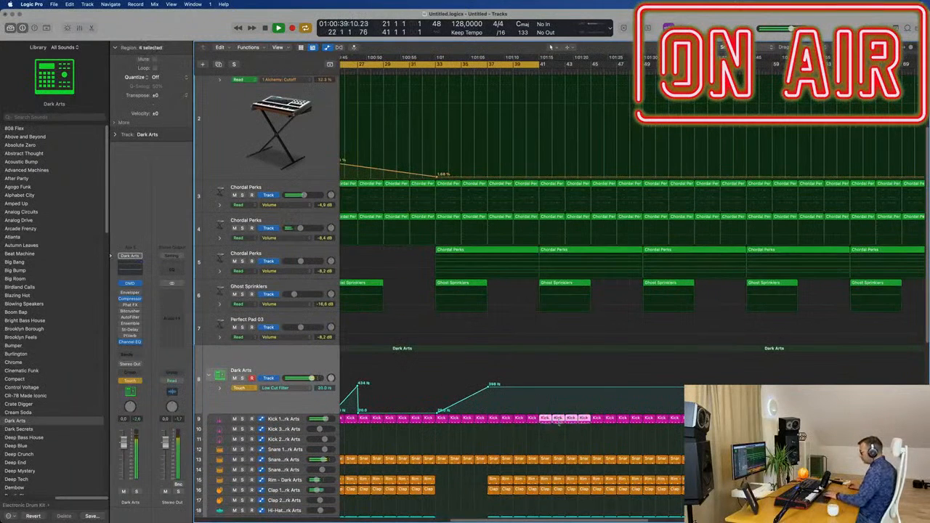
pyautogui.moveTo(541, 448); pyautogui.dragTo(590, 488)
pyautogui.press('Delete')
pyautogui.press('super+Left')
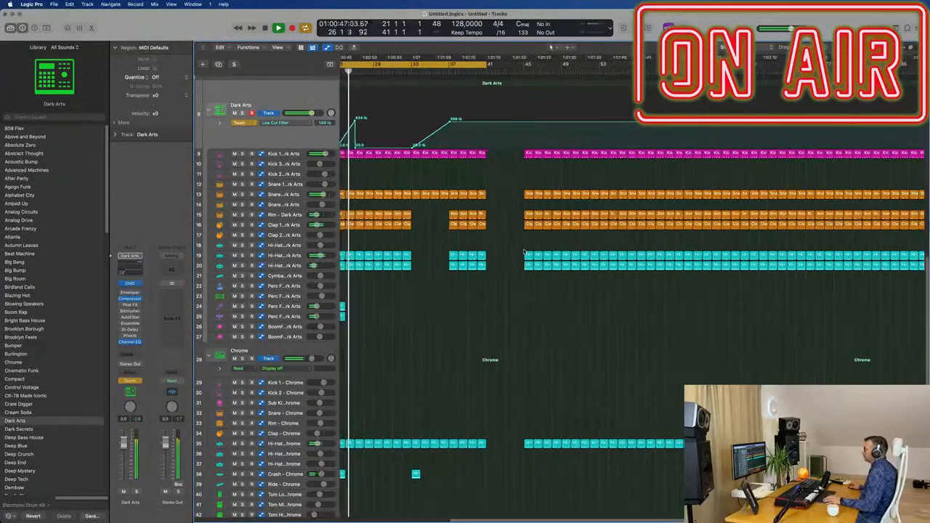
# Step: Play back from bar 37 and add a Dark Arts Low Cut Filter point at bar 41, raised to about 16200 Hz
pyautogui.scroll(5, 524, 252)
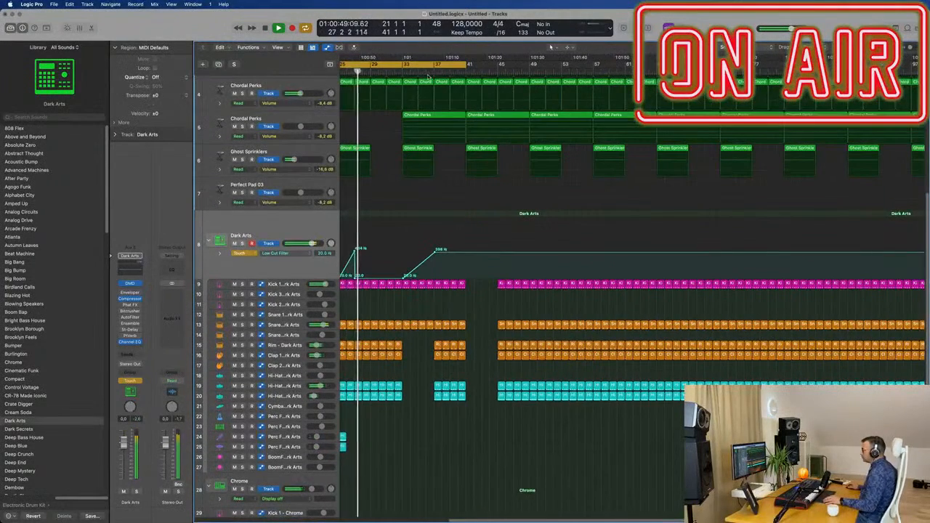
pyautogui.click(432, 72)
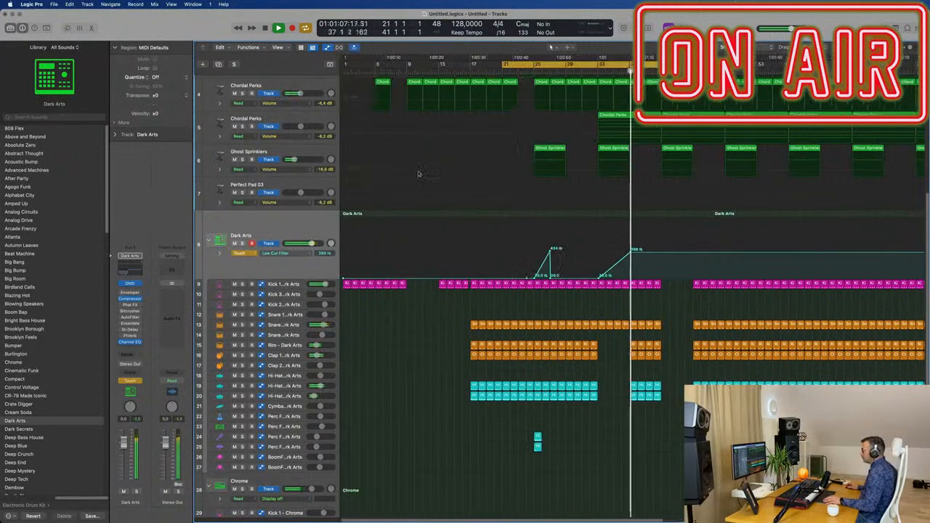
pyautogui.press('super+Right')
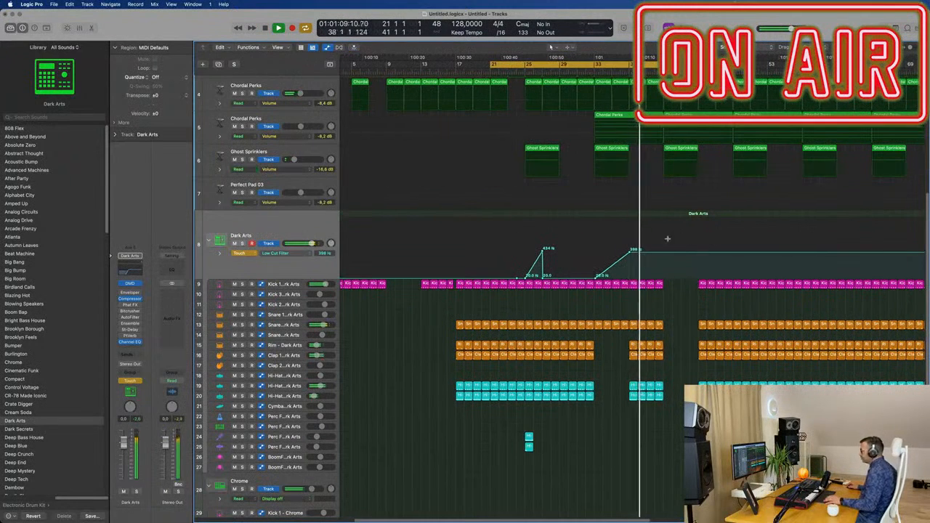
pyautogui.moveTo(663, 250); pyautogui.dragTo(662, 218)
pyautogui.press('super+Left')
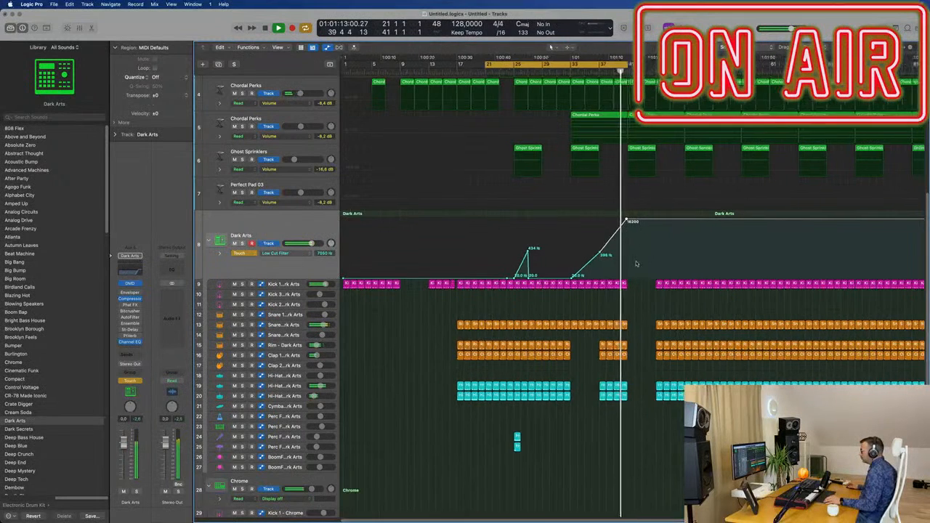
# Step: Extend the cycle to bar 49, hold the Dark Arts low cut near 16200 Hz until just before bar 45, and drop it to 20 Hz there
pyautogui.scroll(3, 638, 264)
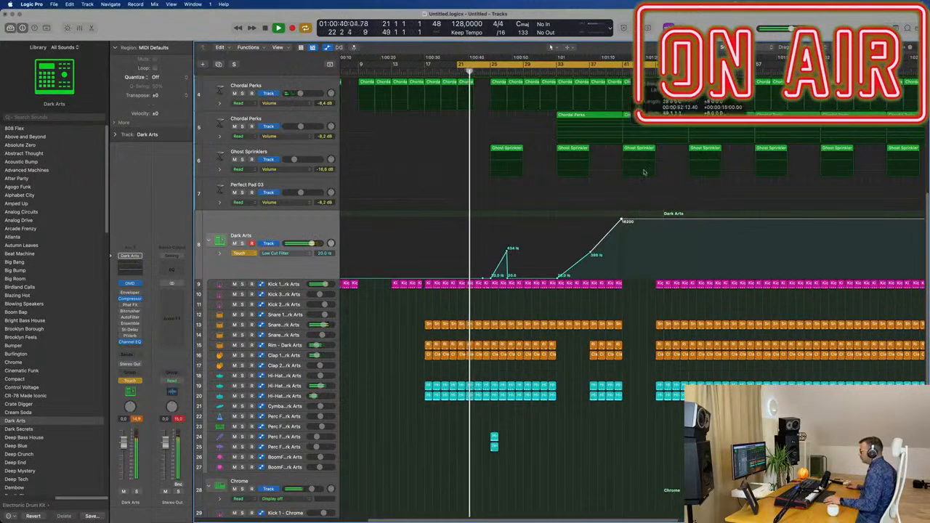
pyautogui.click(652, 223)
pyautogui.click(652, 219)
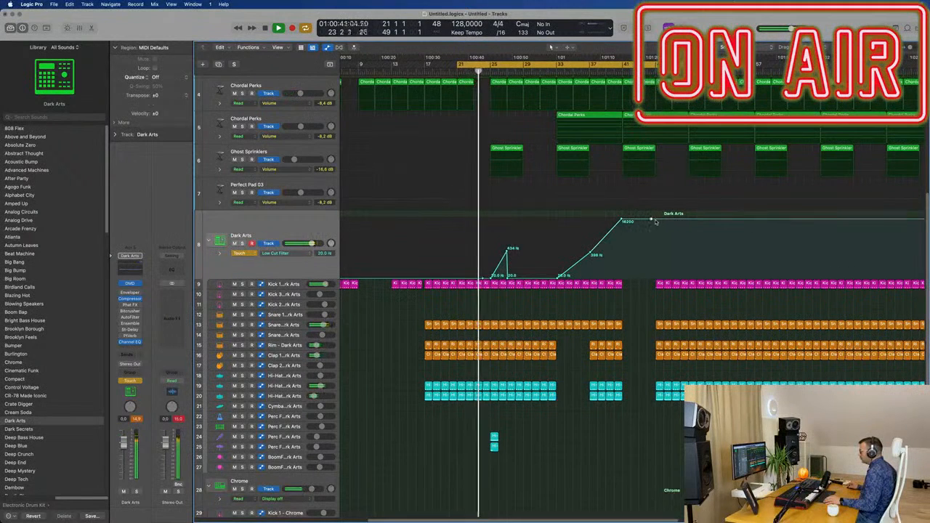
pyautogui.moveTo(655, 219); pyautogui.dragTo(655, 279)
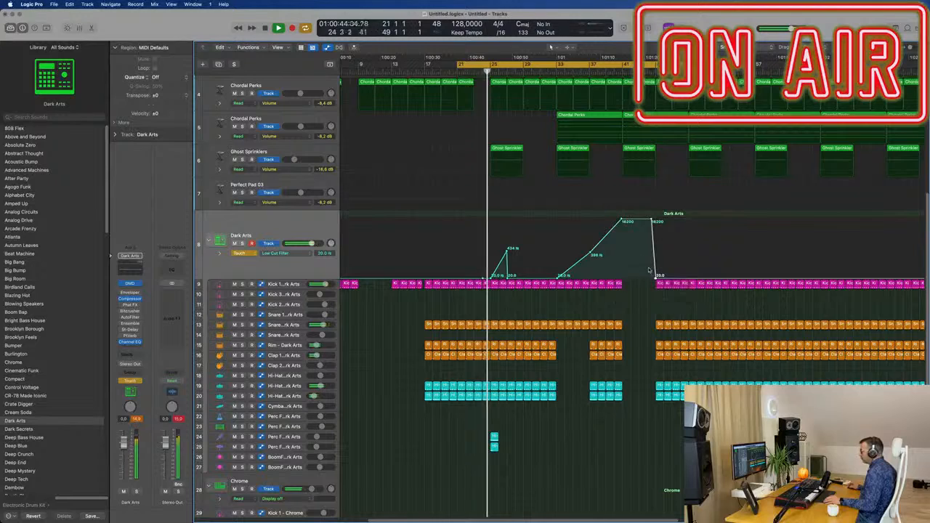
# Step: Delete the Ghost Sprinklers region at bar 41
pyautogui.click(612, 71)
pyautogui.press('super+Left')
pyautogui.press('super+Left')
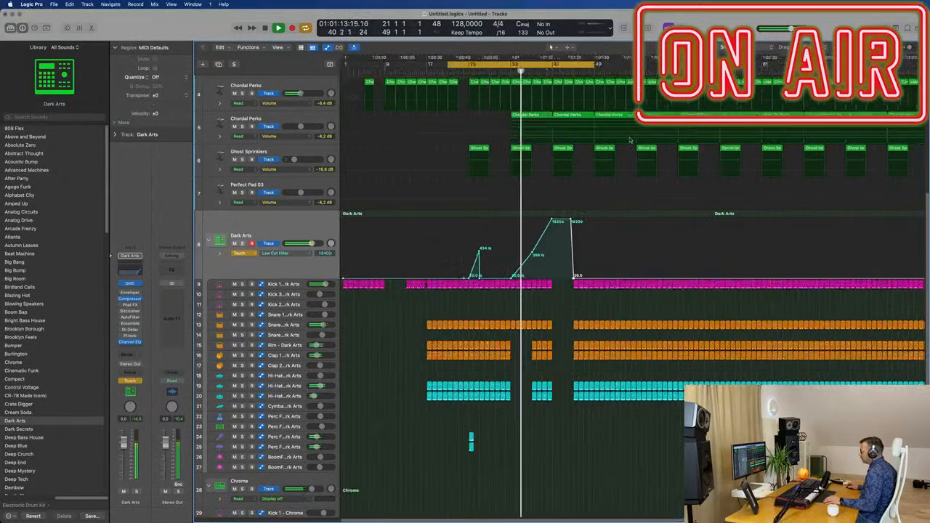
pyautogui.press('super+Left')
pyautogui.press('super+Left')
pyautogui.click(528, 149)
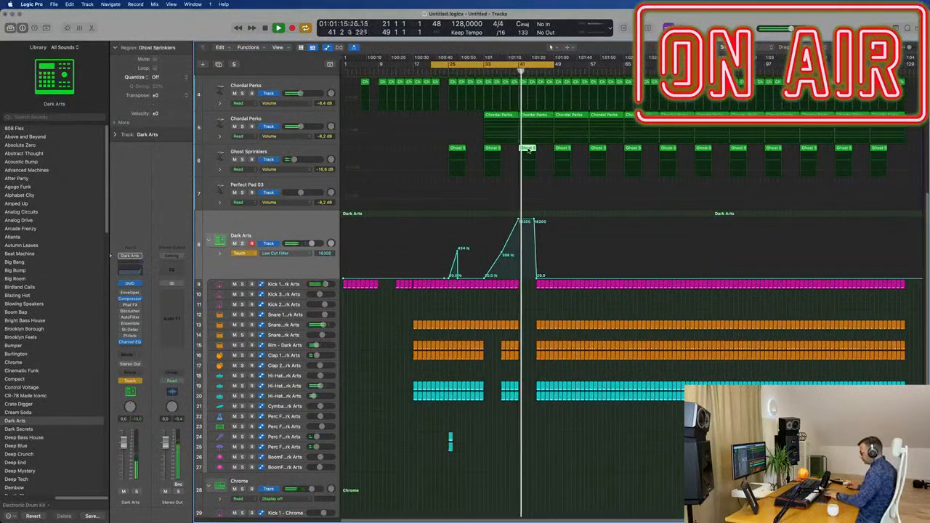
pyautogui.press('Delete')
# Step: Delete the regions of the first Chordal Perks track from bar 41 up to bar 49
pyautogui.scroll(5, 548, 126)
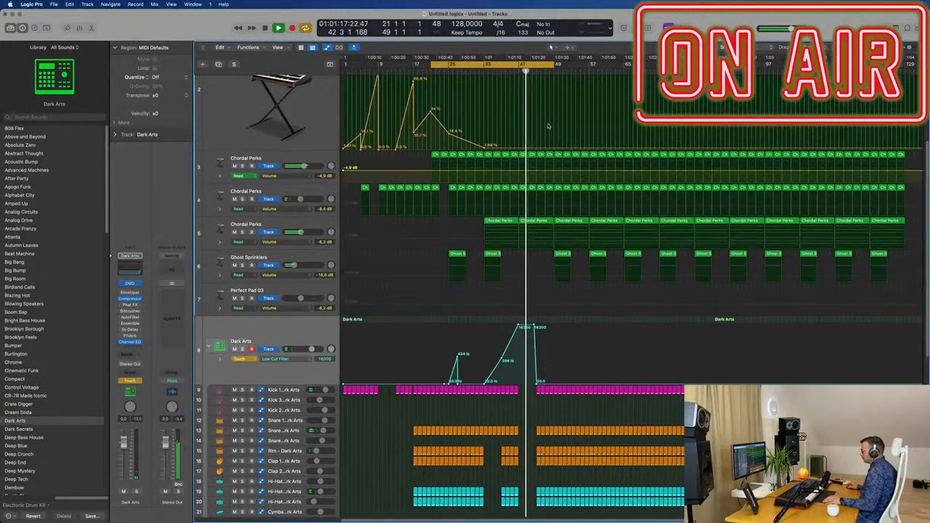
pyautogui.scroll(4, 546, 157)
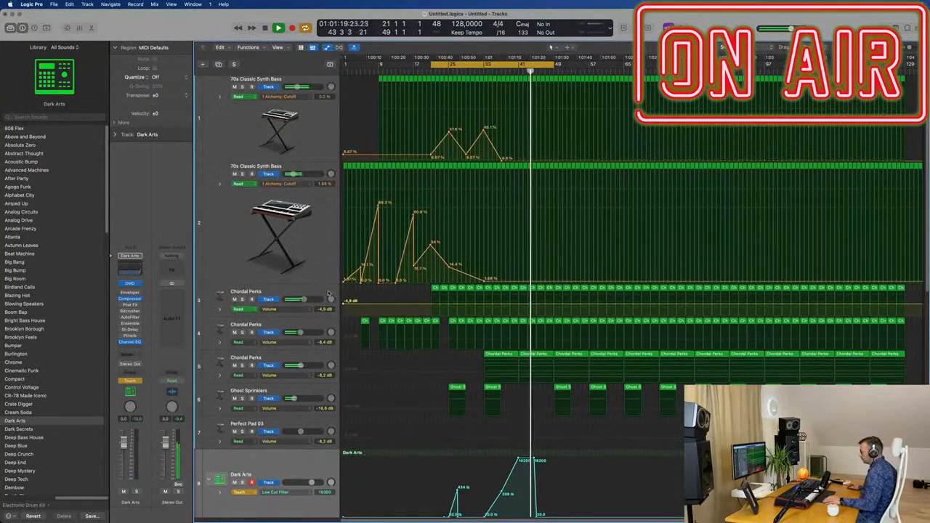
pyautogui.click(328, 293)
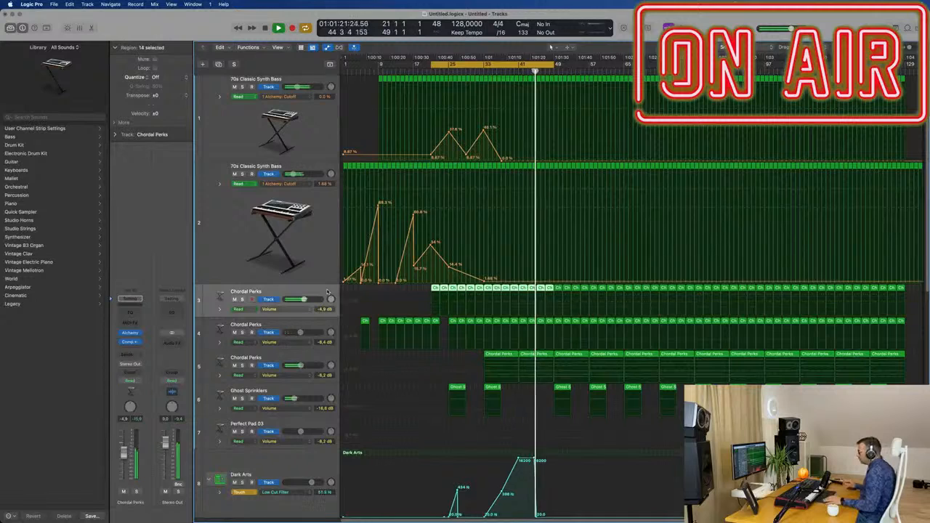
pyautogui.press('space')
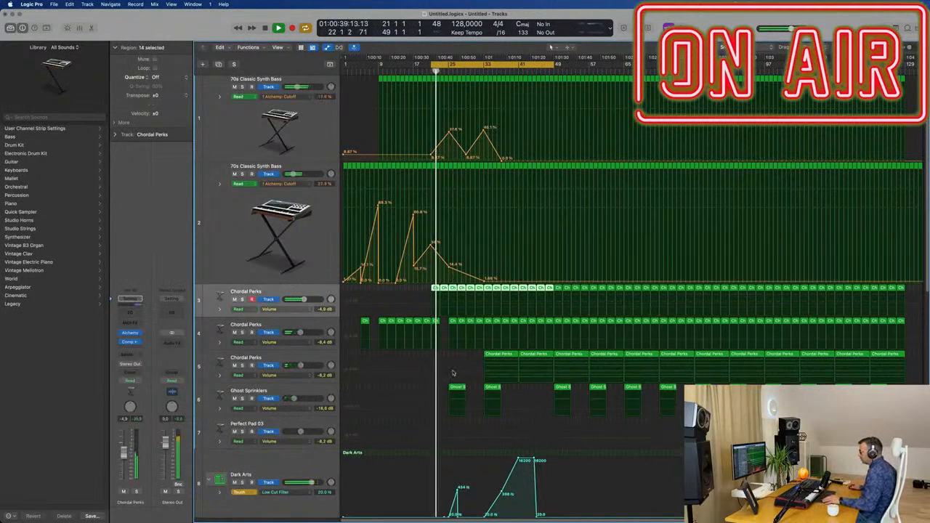
pyautogui.press('super+Up')
pyautogui.press('super+Up')
pyautogui.press('super+Up')
pyautogui.press('super+Up')
pyautogui.press('super+Up')
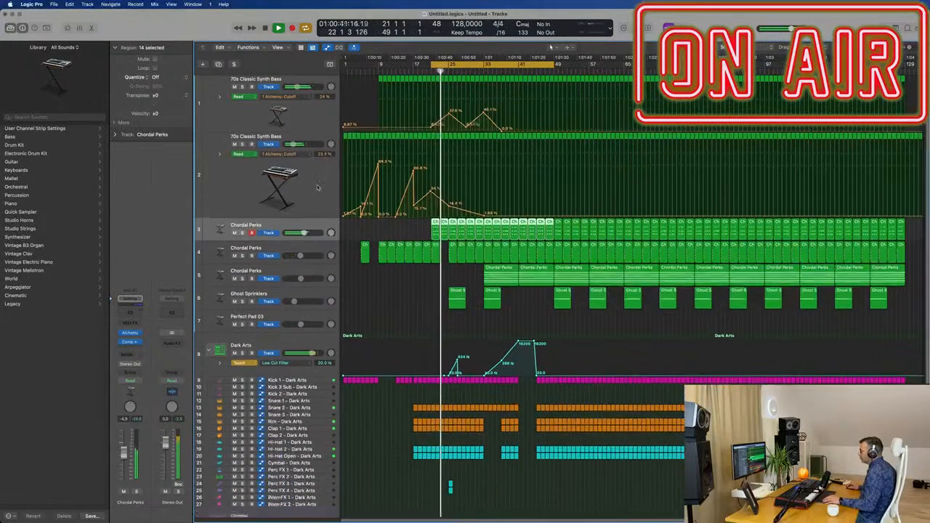
# Step: On the second 70s Classic Synth Bass track, ramp the cutoff automation up from bar 41 to 12.7 % at bar 49
pyautogui.click(302, 187)
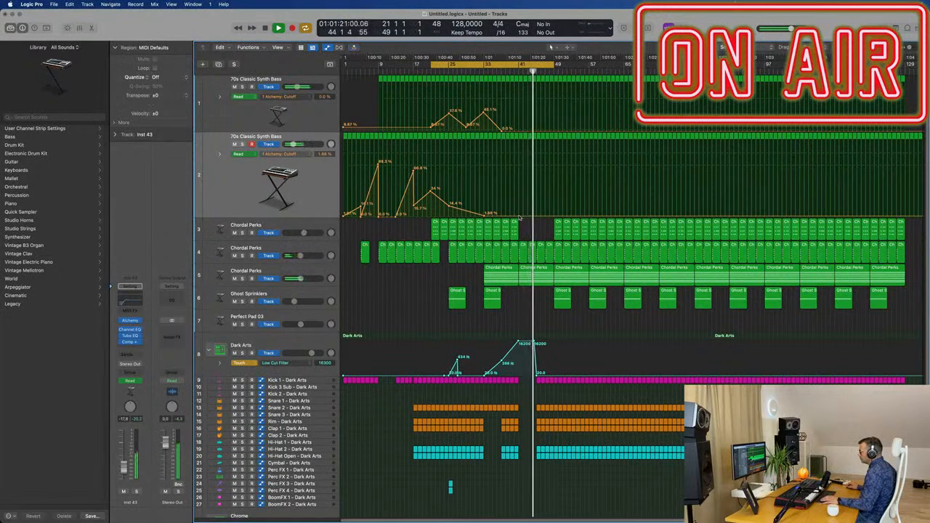
pyautogui.moveTo(551, 216); pyautogui.dragTo(553, 206)
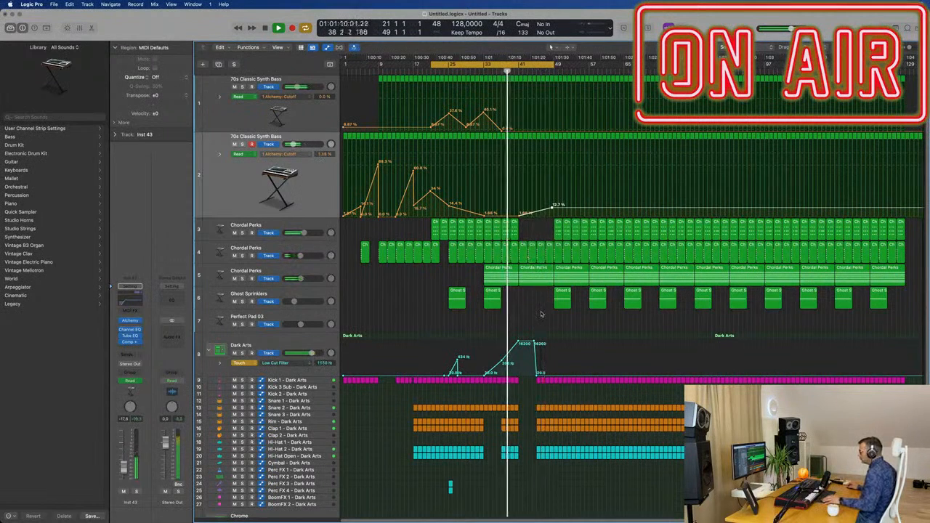
# Step: Raise the Dark Arts Low Cut Filter point at bar 45 to 775 Hz, hold it until bar 49, and drop it to 20 Hz there
pyautogui.scroll(-2, 541, 313)
pyautogui.press('super+Up')
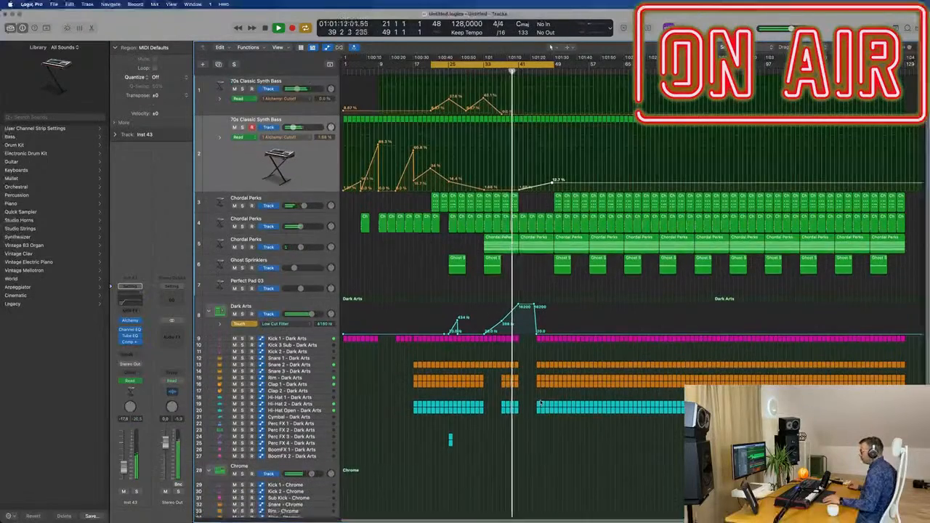
pyautogui.scroll(-4, 541, 402)
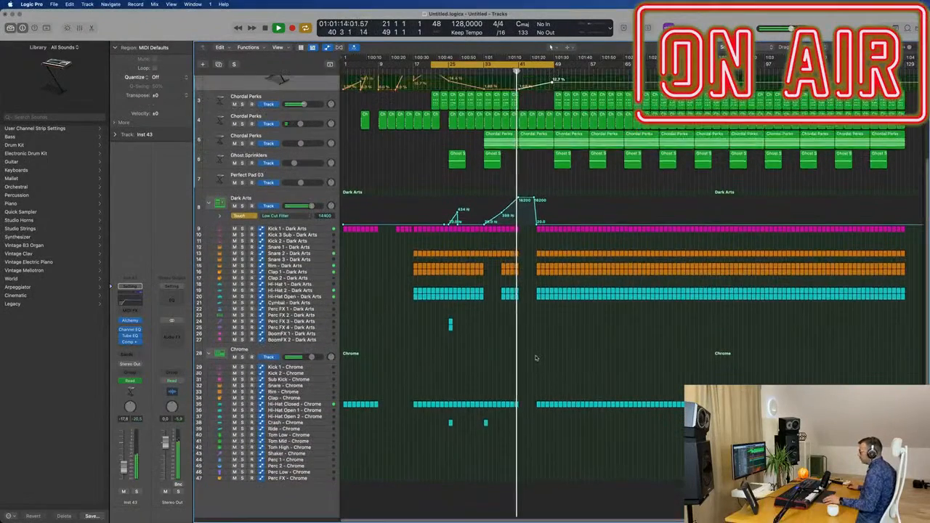
pyautogui.press('super+Right')
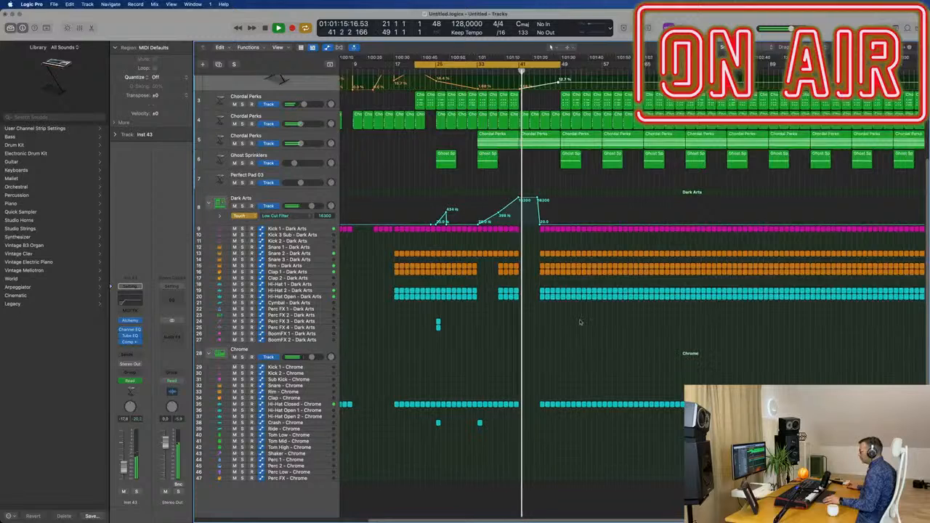
pyautogui.press('super+Right')
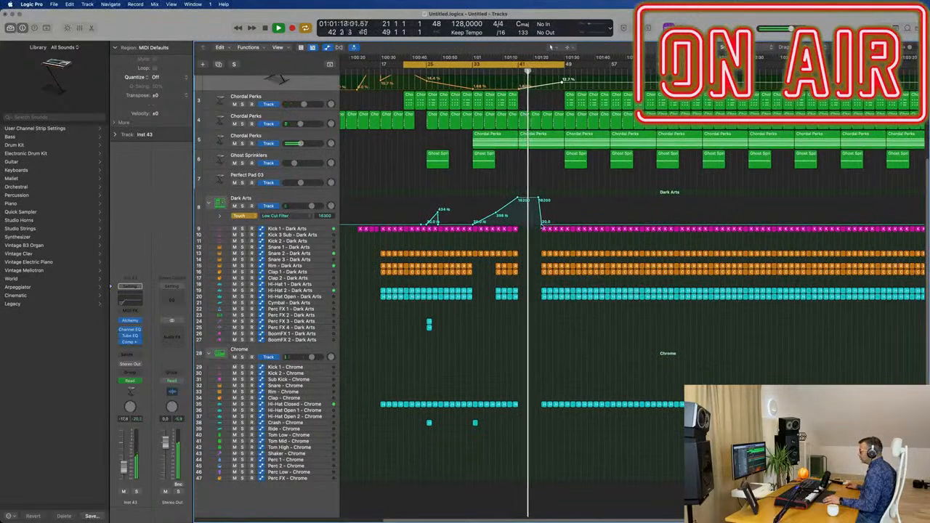
pyautogui.moveTo(542, 224)
pyautogui.mouseDown()
pyautogui.moveTo(541, 200)
pyautogui.moveTo(541, 212)
pyautogui.mouseUp()
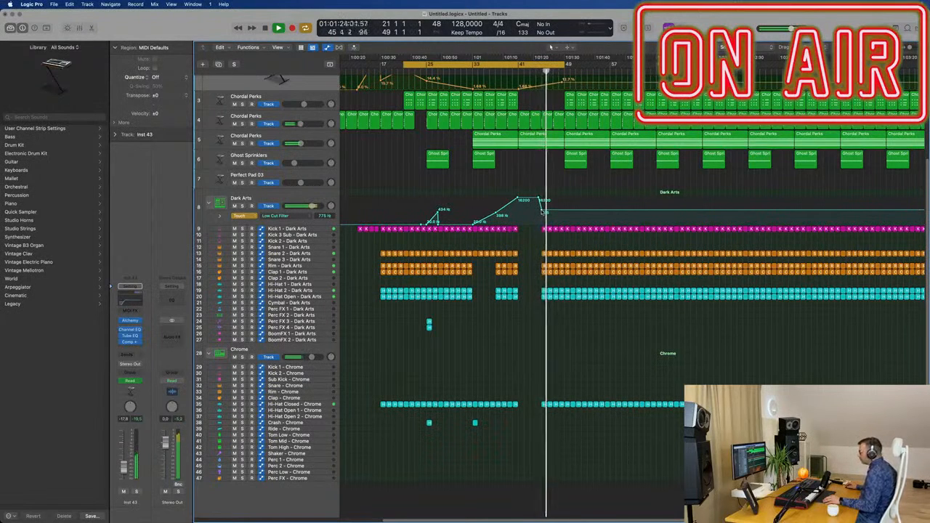
pyautogui.press('super+Right')
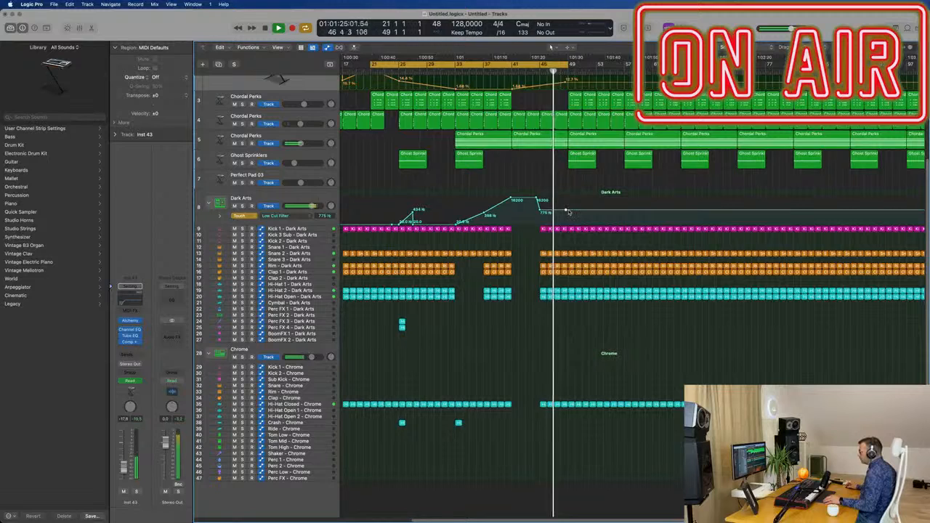
pyautogui.moveTo(568, 210); pyautogui.dragTo(569, 224)
# Step: Move the cycle start to bar 41 and ramp the first 70s Classic Synth Bass cutoff from 0 % at bar 49 to about 24.5 % at bar 57
pyautogui.click(554, 71)
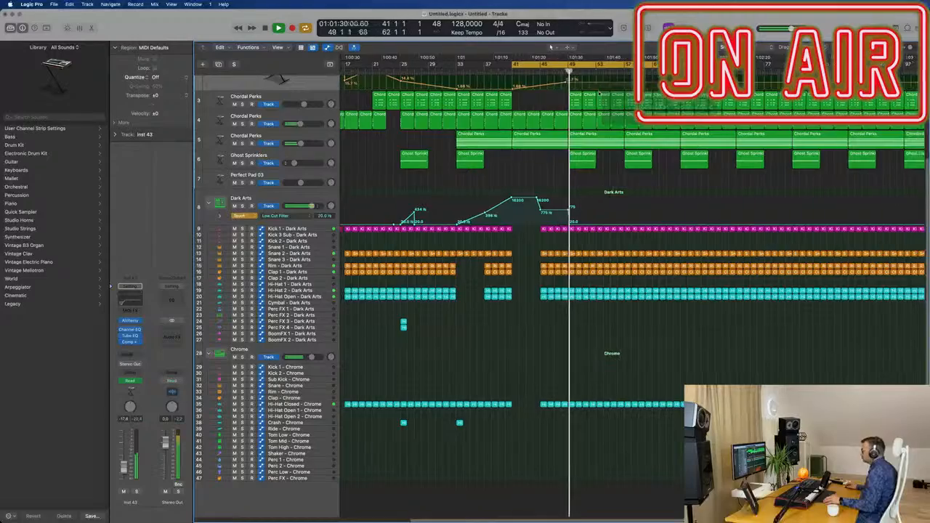
pyautogui.scroll(3, 608, 197)
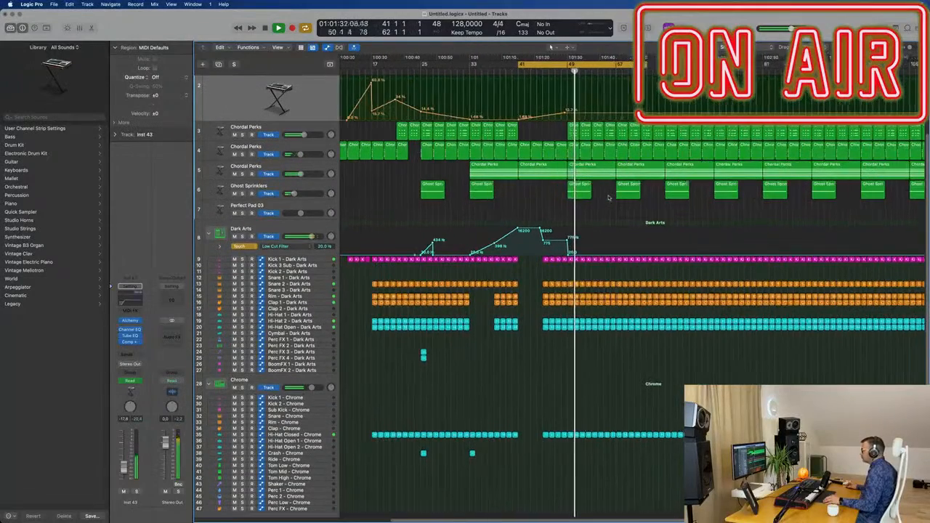
pyautogui.scroll(5, 609, 197)
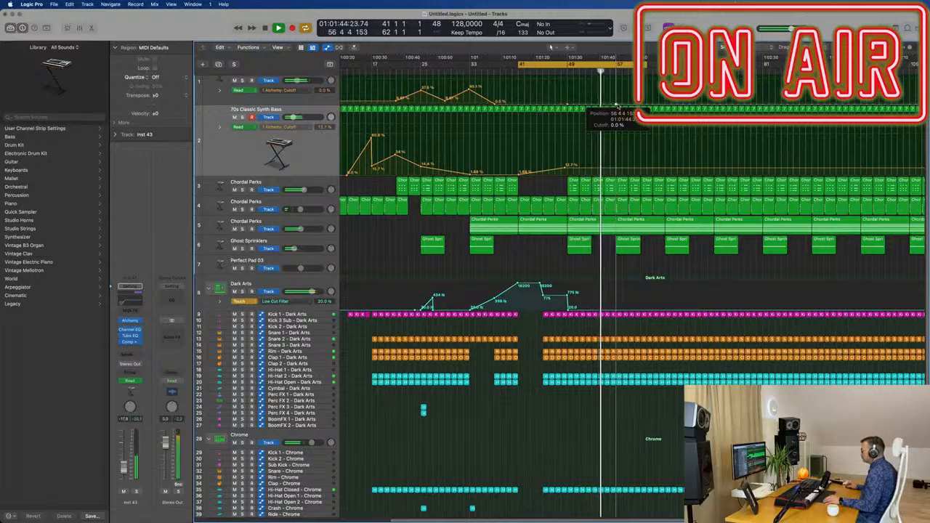
pyautogui.moveTo(617, 107); pyautogui.dragTo(618, 100)
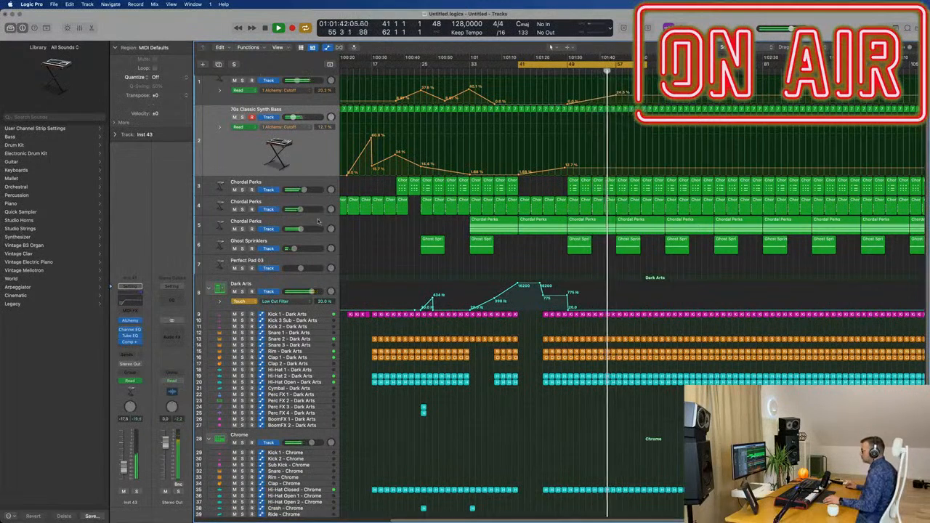
# Step: Copy the Dark Arts percussion FX and the Chrome closed hi-hat and crash regions from bar 25 to bar 65
pyautogui.click(316, 226)
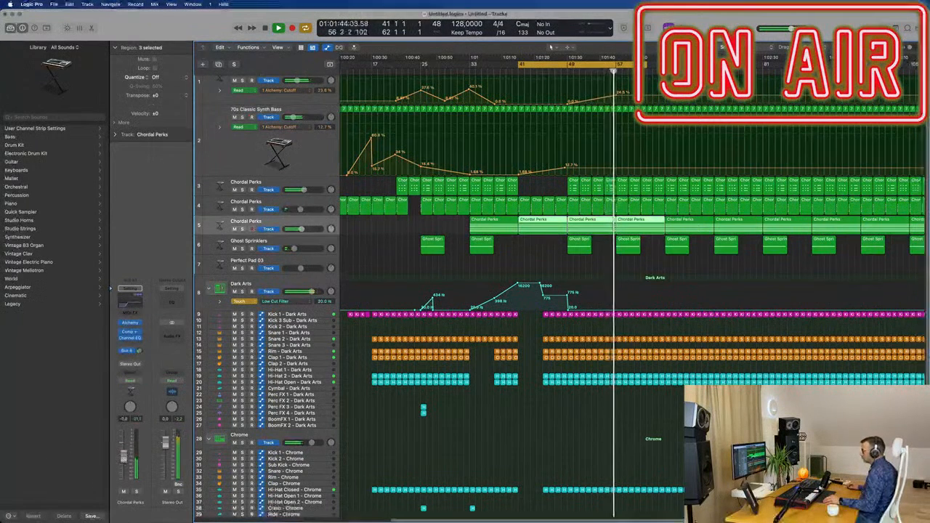
pyautogui.press('super+Left')
pyautogui.press('super+Left')
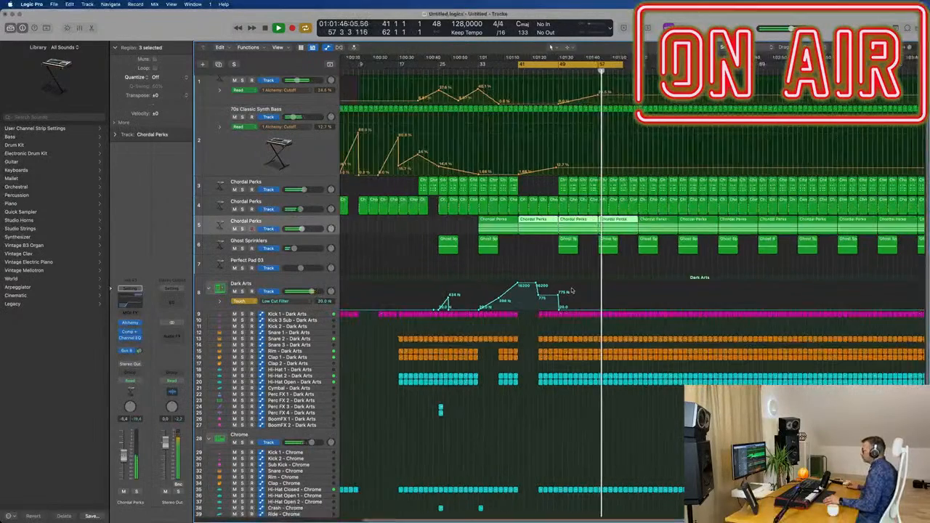
pyautogui.press('super+Left')
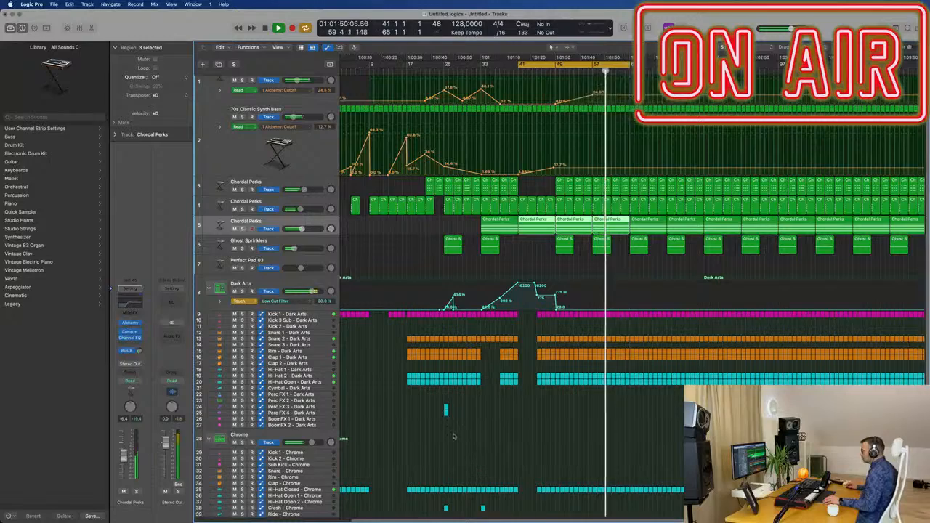
pyautogui.scroll(-2, 451, 476)
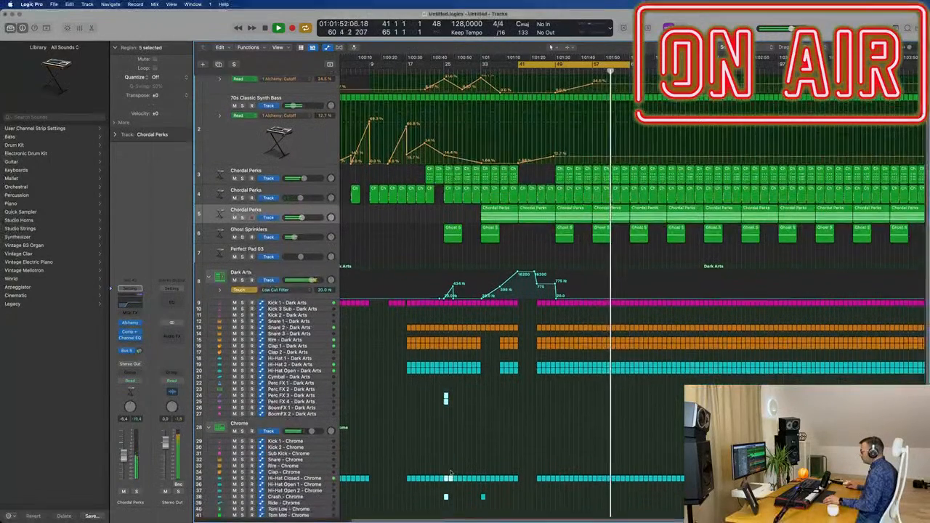
pyautogui.moveTo(445, 398); pyautogui.dragTo(631, 398)
pyautogui.moveTo(632, 396); pyautogui.dragTo(632, 396)
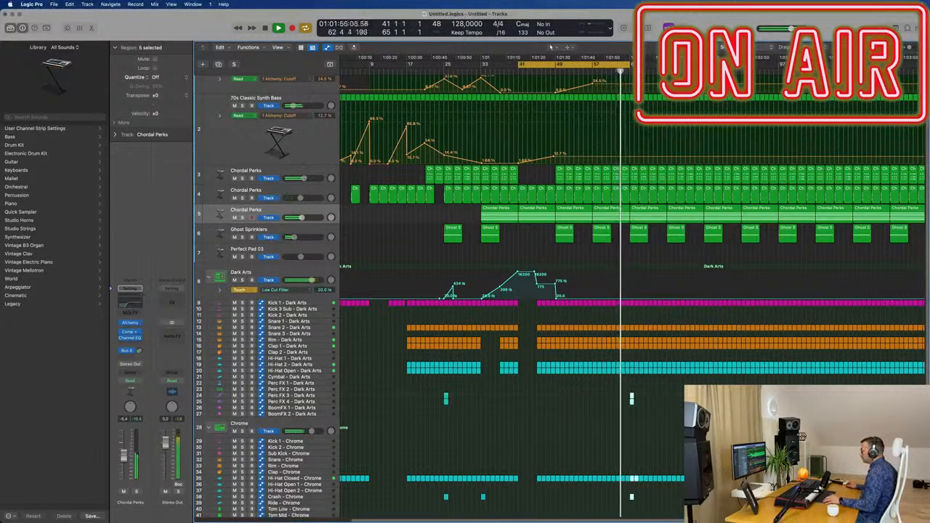
# Step: Raise the cutoff at bar 65 on both 70s Classic Synth Bass tracks, ramping the second from 12.7 % at bar 57 to about 39 %
pyautogui.moveTo(630, 84); pyautogui.dragTo(630, 73)
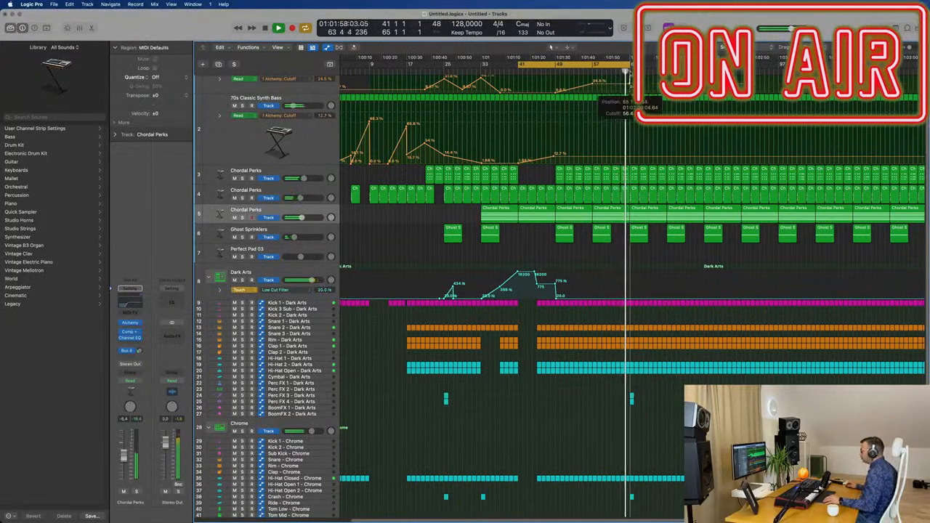
pyautogui.scroll(2, 630, 94)
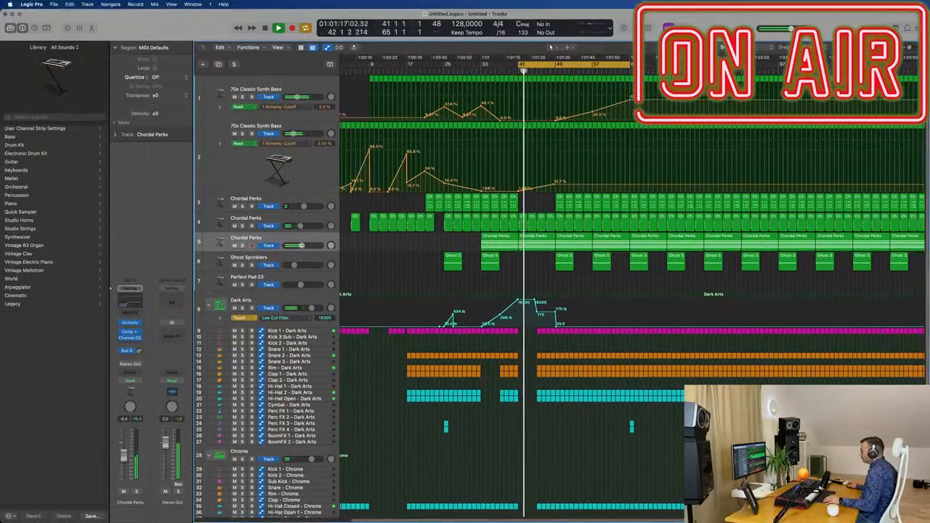
pyautogui.moveTo(630, 110); pyautogui.dragTo(630, 98)
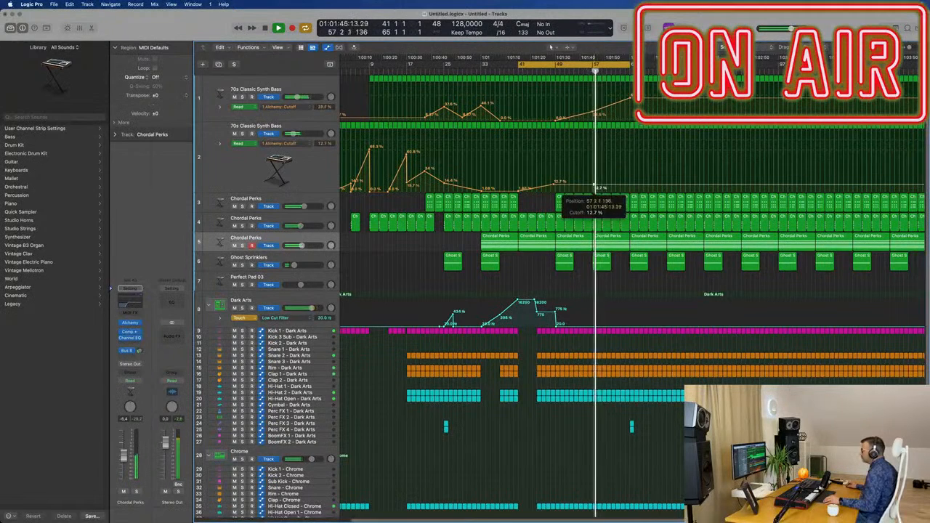
pyautogui.moveTo(631, 185); pyautogui.dragTo(631, 166)
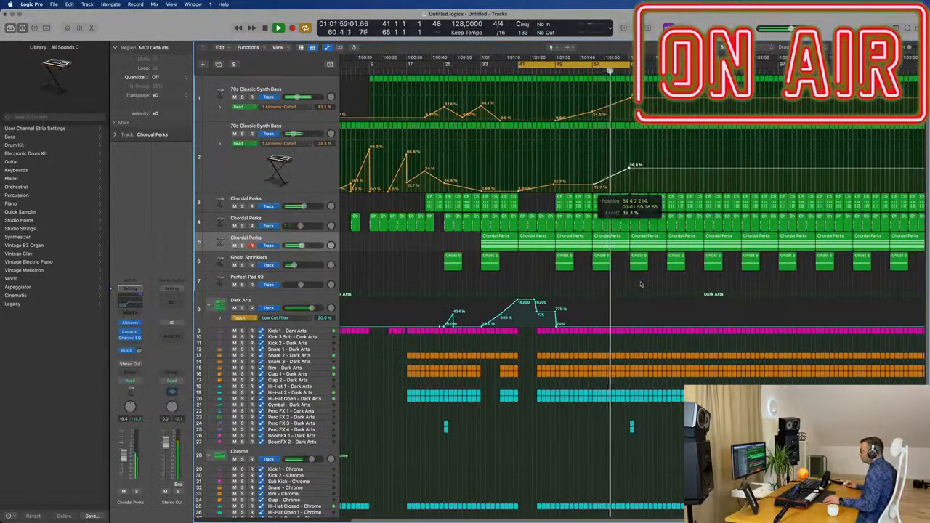
# Step: Delete the Dark Arts kick, snare, rim, clap and hi-hat regions from bar 65 up to bar 77
pyautogui.press('super+Left')
pyautogui.press('super+Left')
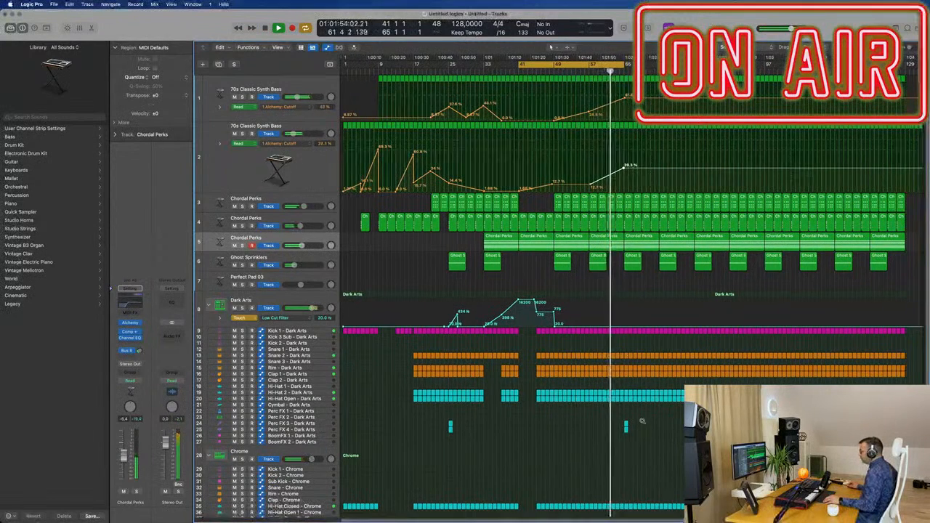
pyautogui.press('super+Right')
pyautogui.press('super+Right')
pyautogui.press('super+Right')
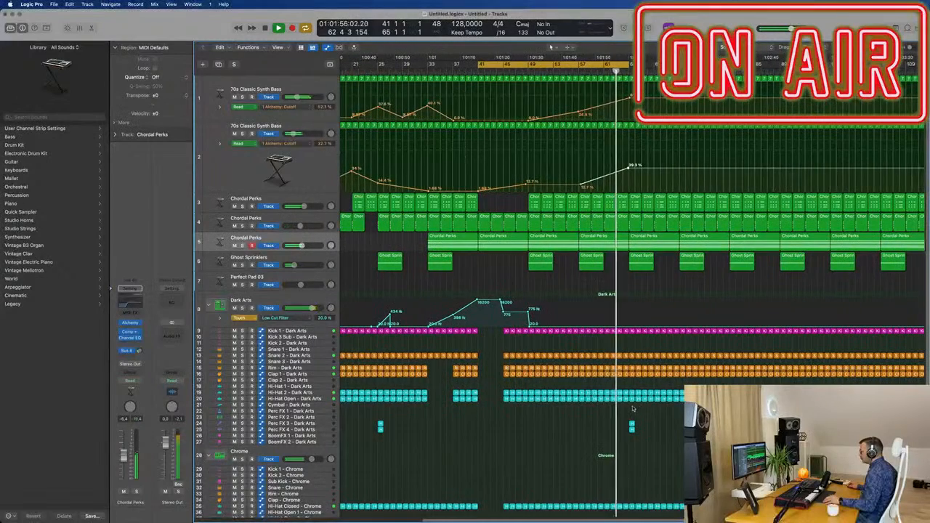
pyautogui.press('Delete')
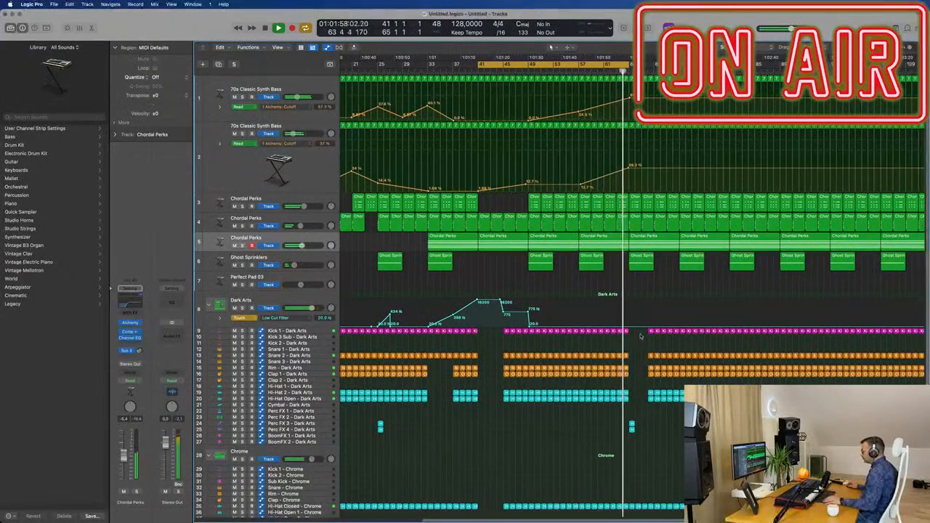
pyautogui.moveTo(642, 329); pyautogui.dragTo(677, 375)
pyautogui.press('Delete')
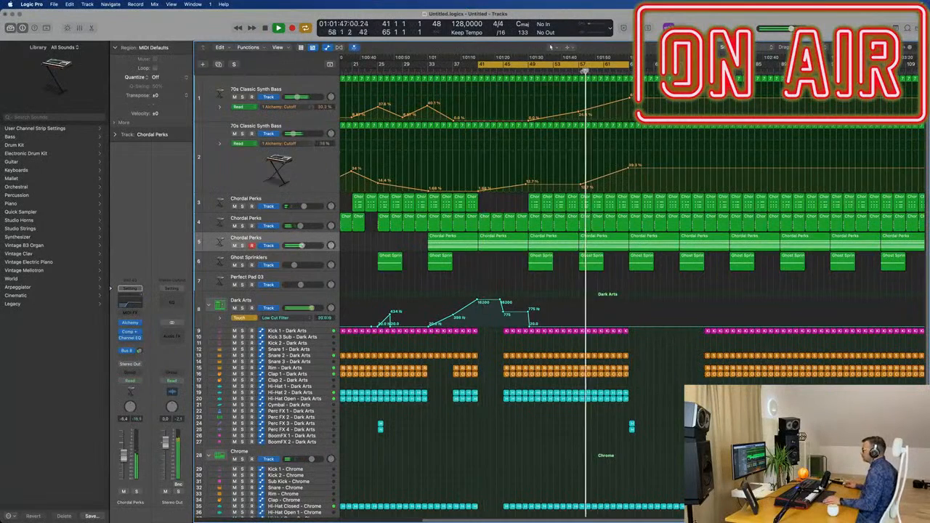
# Step: Extend the cycle range to end at bar 81
pyautogui.press('super+Left')
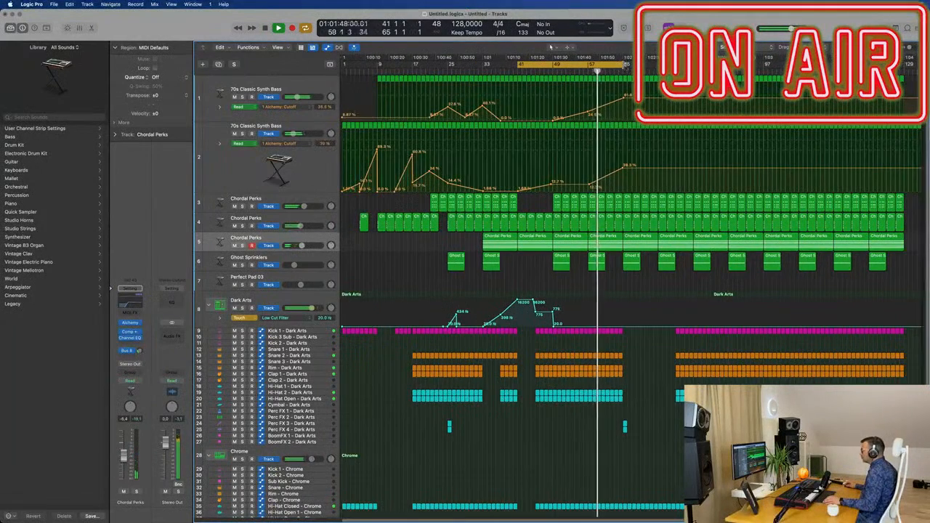
pyautogui.moveTo(647, 67); pyautogui.dragTo(692, 67)
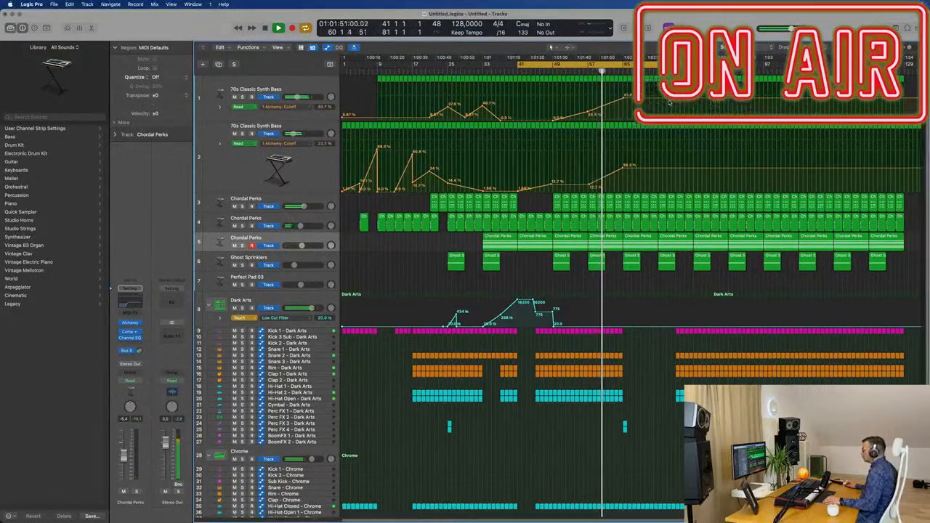
pyautogui.scroll(10, 645, 341)
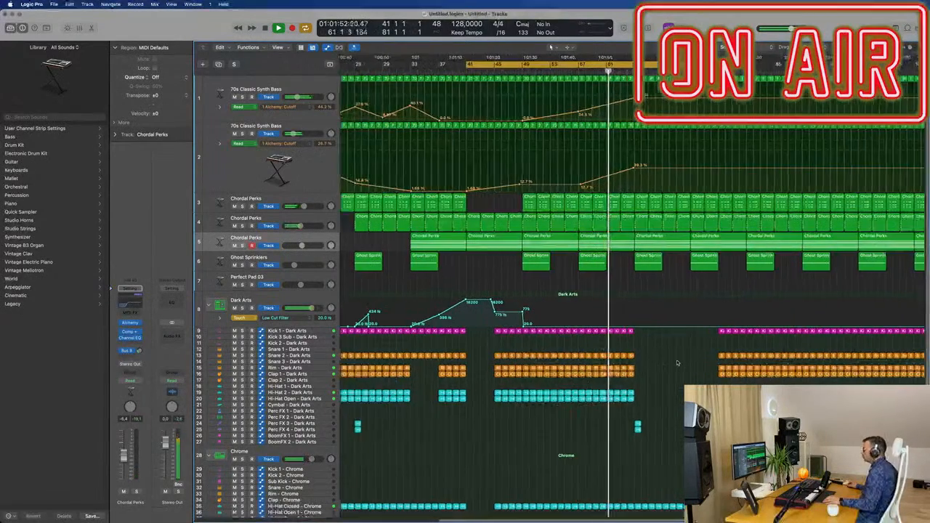
pyautogui.scroll(-10, 673, 364)
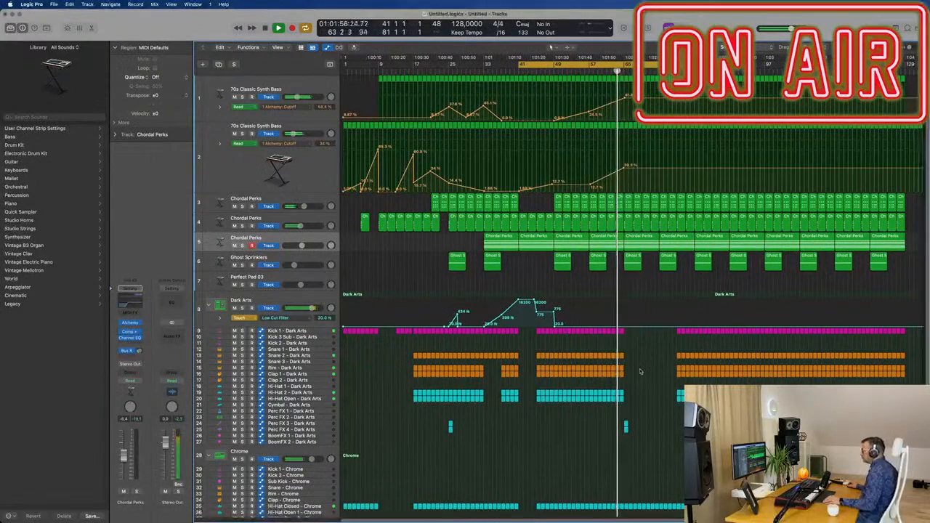
pyautogui.scroll(8, 643, 372)
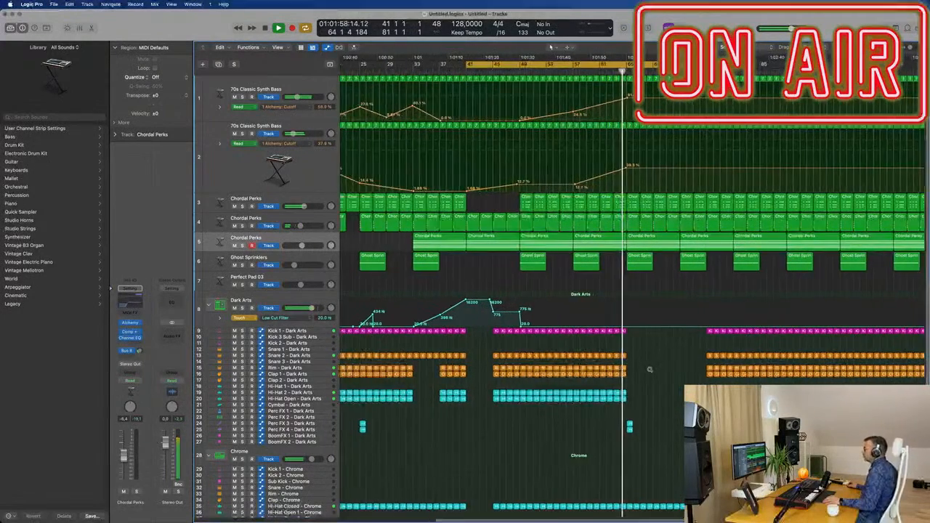
pyautogui.scroll(-3, 652, 374)
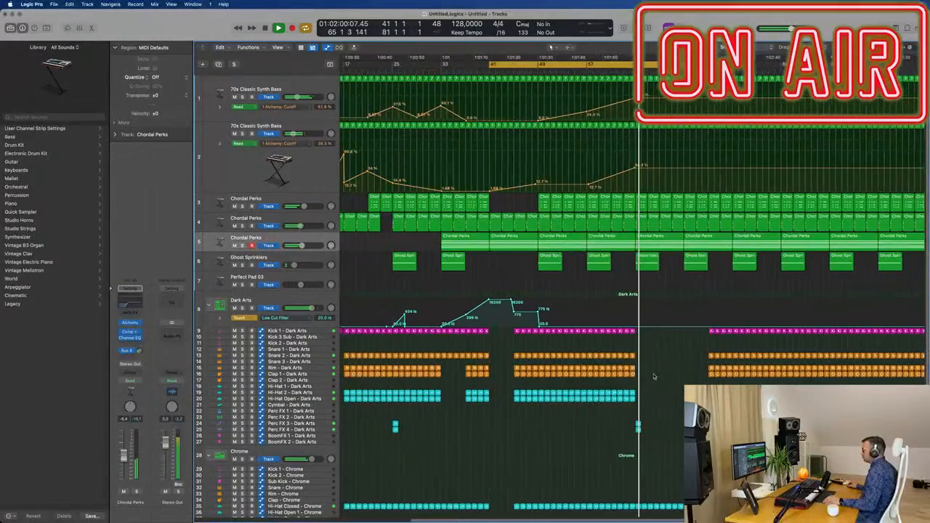
pyautogui.scroll(-2, 665, 349)
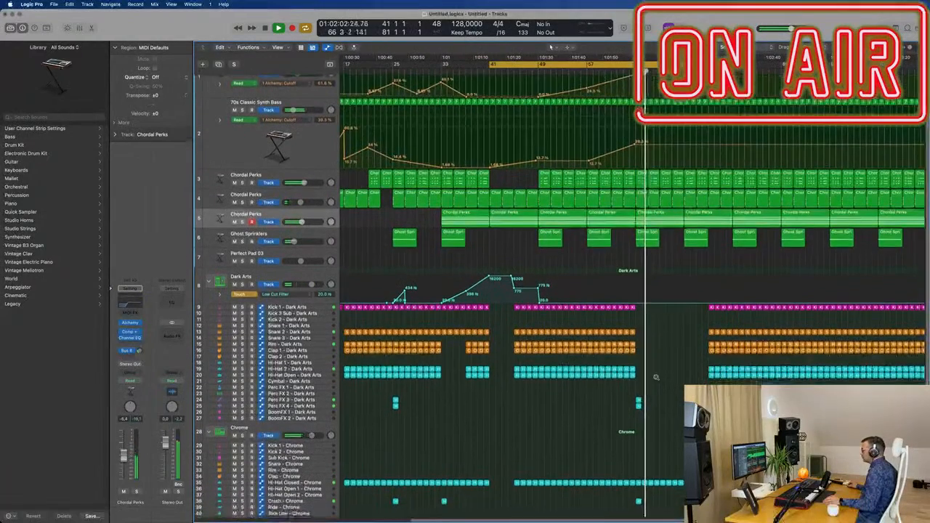
pyautogui.scroll(1, 684, 293)
pyautogui.scroll(1, 684, 293)
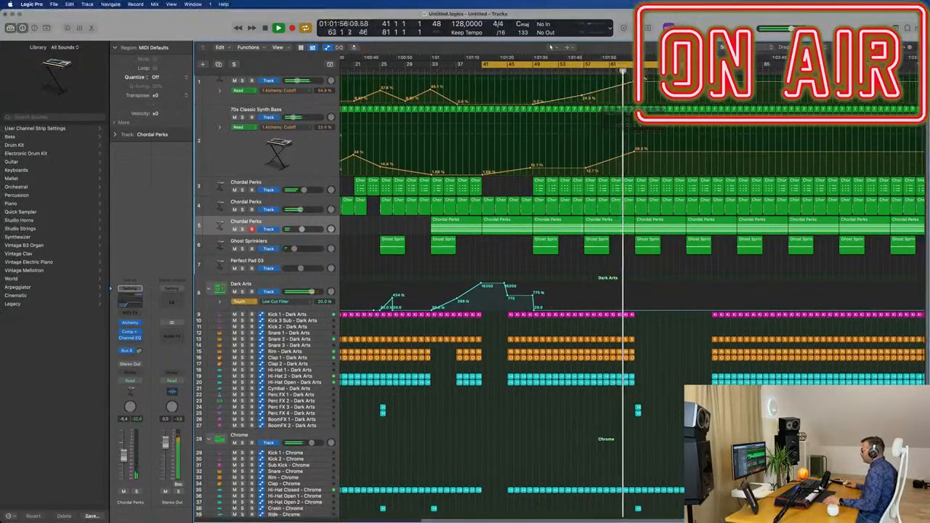
# Step: Delete the second 70s Classic Synth Bass regions from bar 65 to 81 and the first Chordal Perks regions from bar 65 to 75
pyautogui.scroll(2, 626, 218)
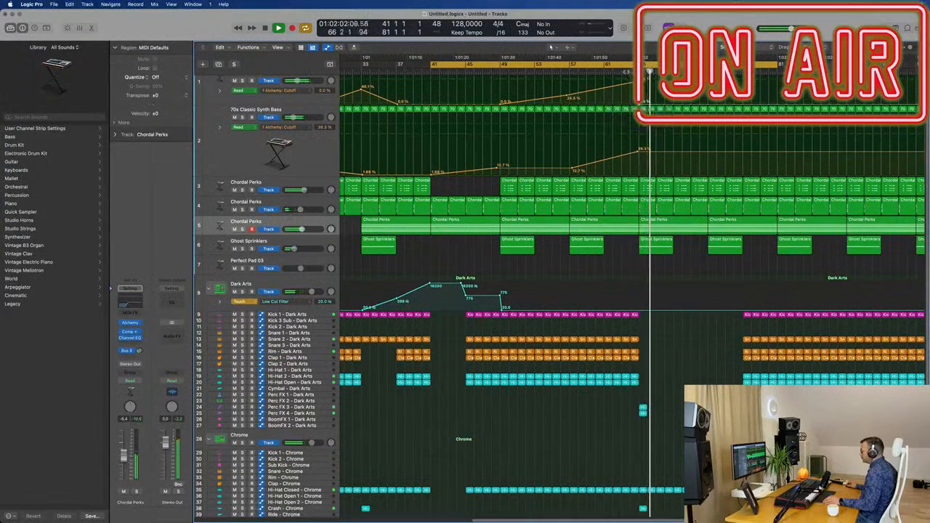
pyautogui.click(642, 109)
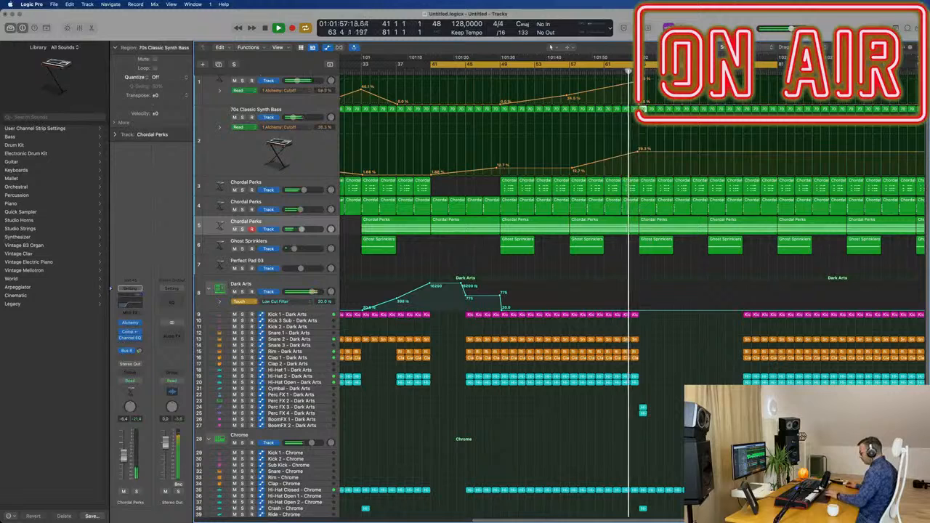
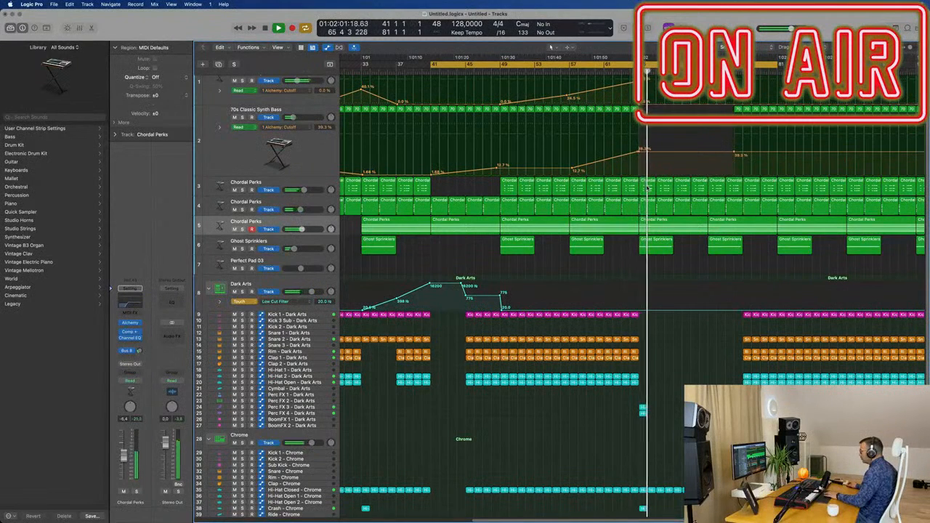
pyautogui.click(699, 187)
pyautogui.click(716, 183)
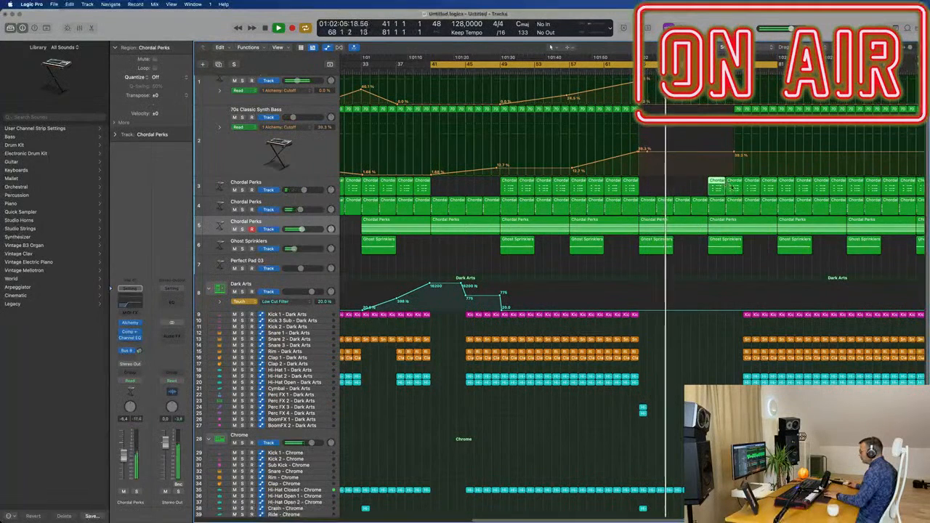
pyautogui.press('Delete')
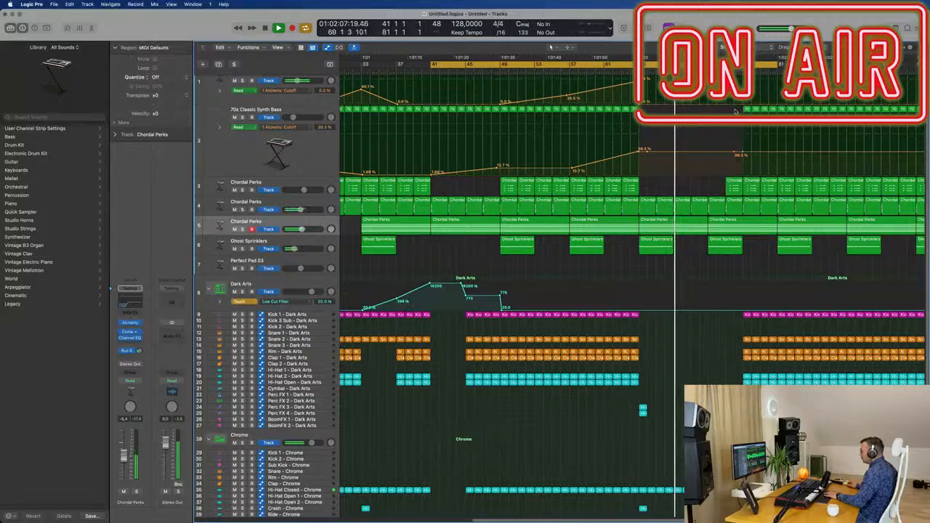
pyautogui.moveTo(748, 111); pyautogui.dragTo(769, 110)
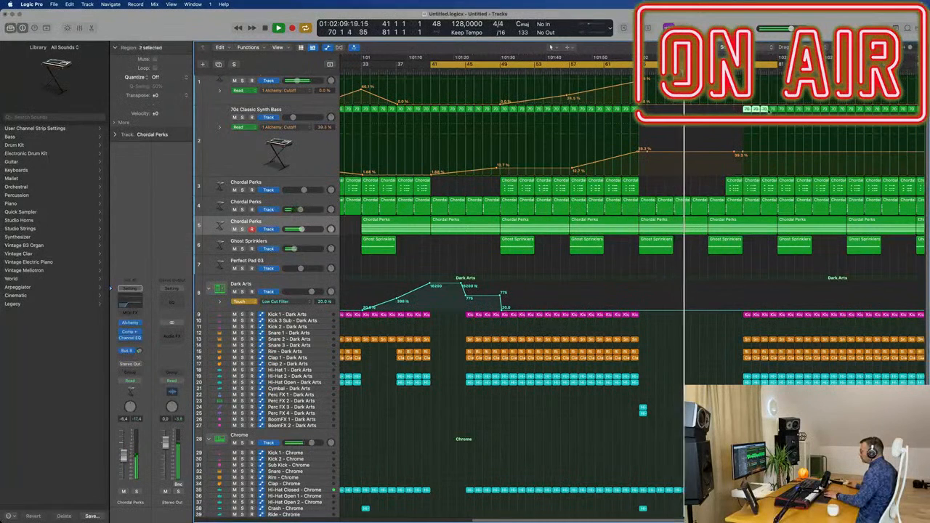
pyautogui.press('Delete')
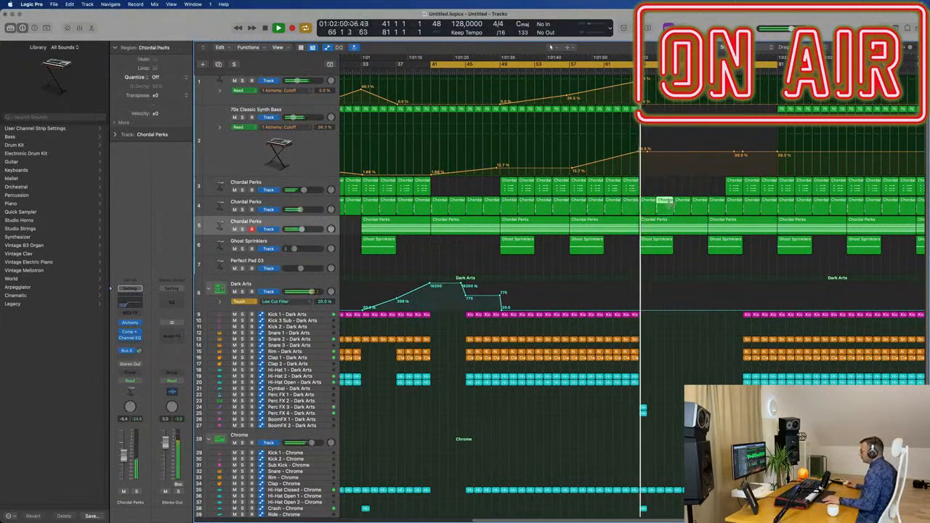
# Step: Delete the second Chordal Perks track's regions from bar 67 to 81 and the first Chordal Perks track's remaining regions up to bar 81
pyautogui.press('Delete')
pyautogui.click(684, 204)
pyautogui.press('Delete')
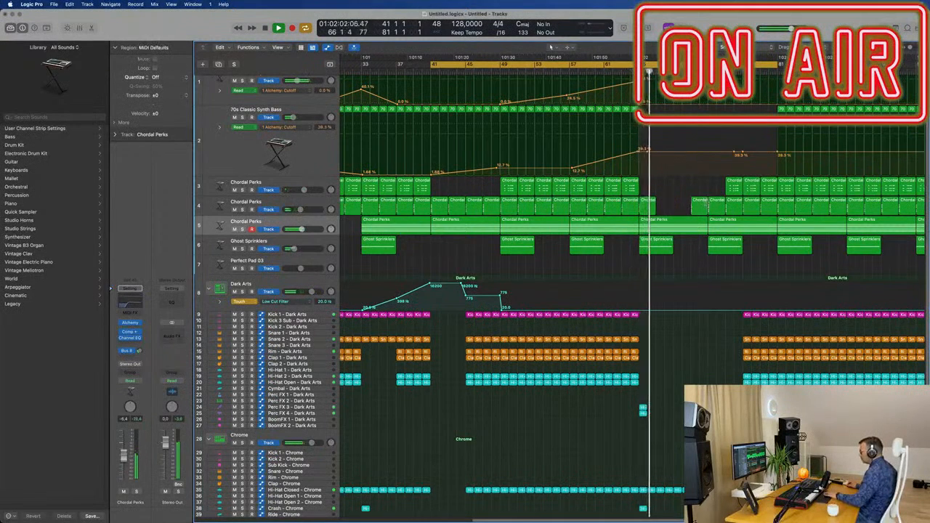
pyautogui.click(703, 204)
pyautogui.press('Delete')
pyautogui.click(717, 204)
pyautogui.press('Delete')
pyautogui.moveTo(721, 191); pyautogui.dragTo(757, 204)
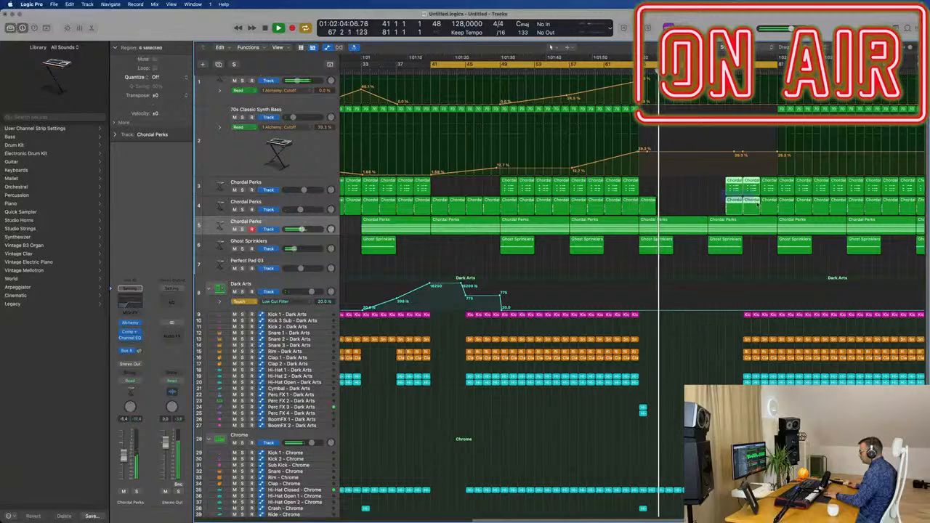
pyautogui.press('Delete')
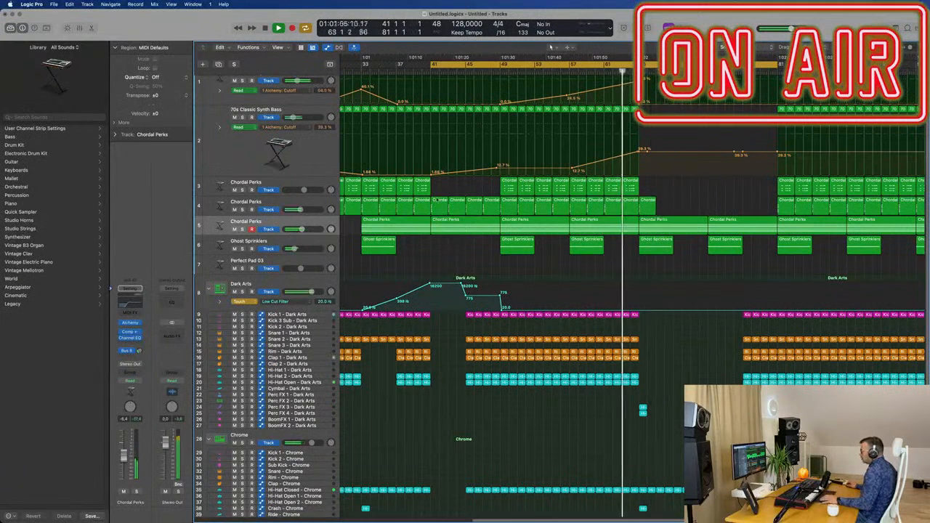
# Step: Set the Dark Arts track's automation mode to Read
pyautogui.click(313, 219)
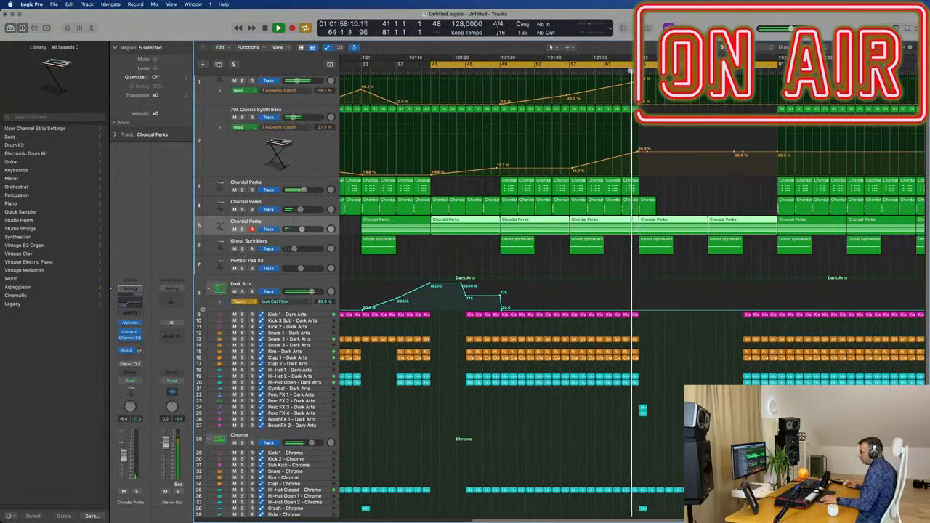
pyautogui.click(243, 301)
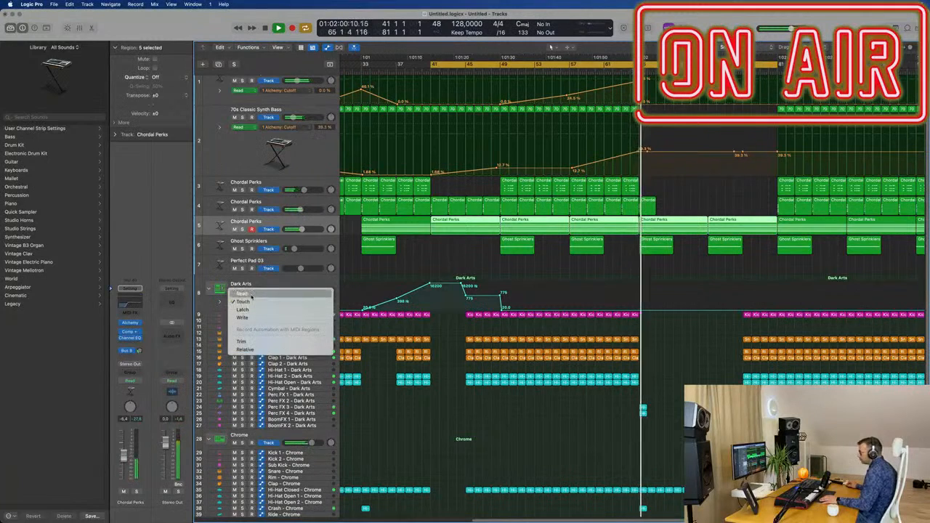
pyautogui.click(243, 294)
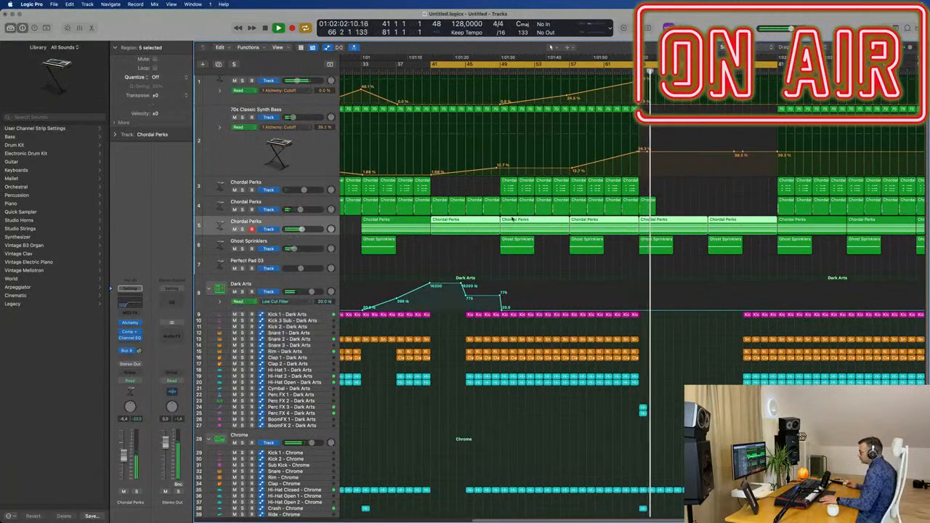
# Step: Open the Alchemy instrument of the third Chordal Perks track and try out its High Cut knob
pyautogui.click(680, 249)
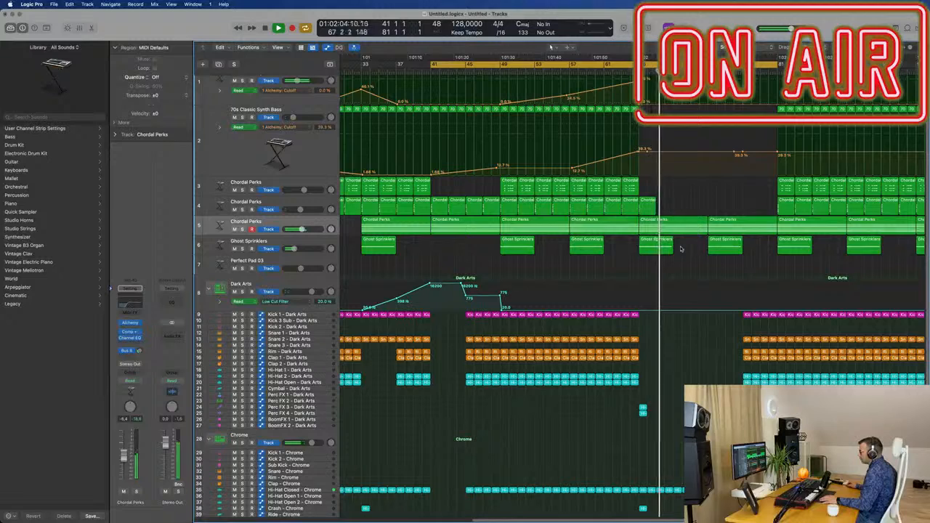
pyautogui.click(243, 221)
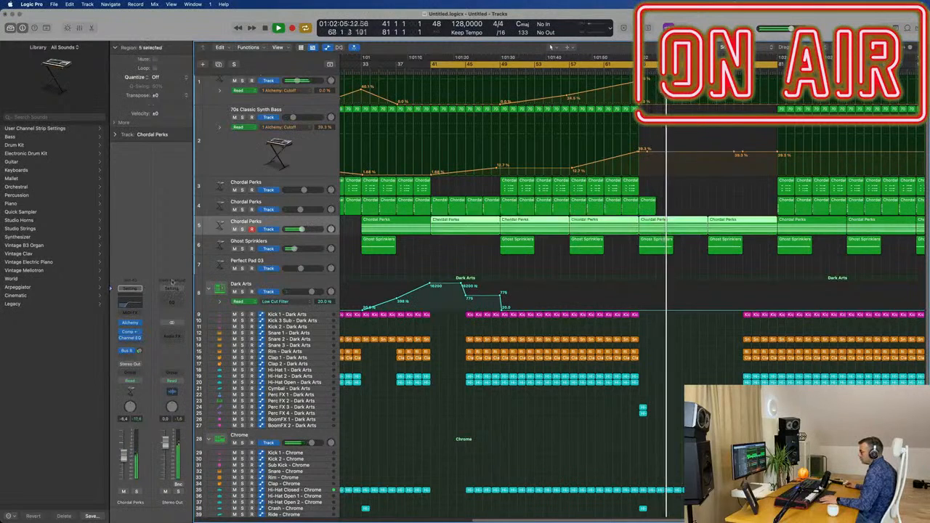
pyautogui.click(130, 322)
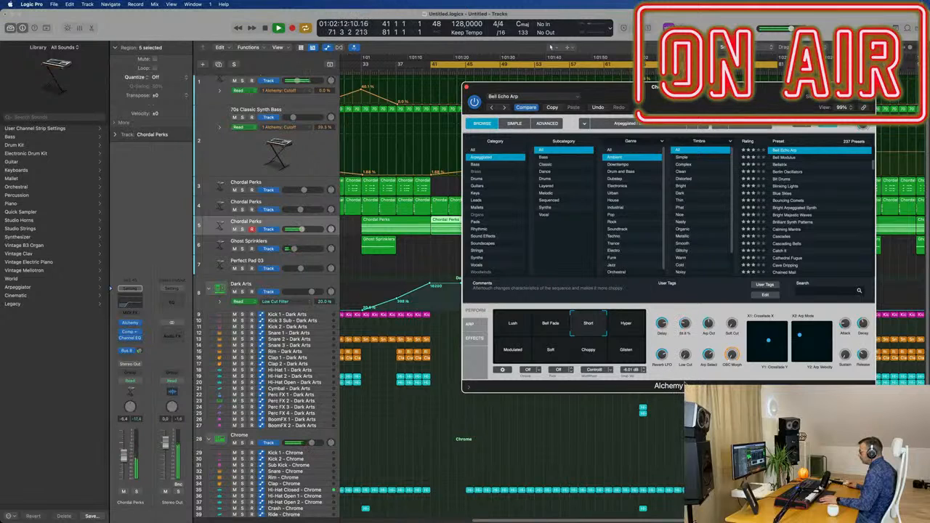
pyautogui.moveTo(703, 96); pyautogui.dragTo(427, 99)
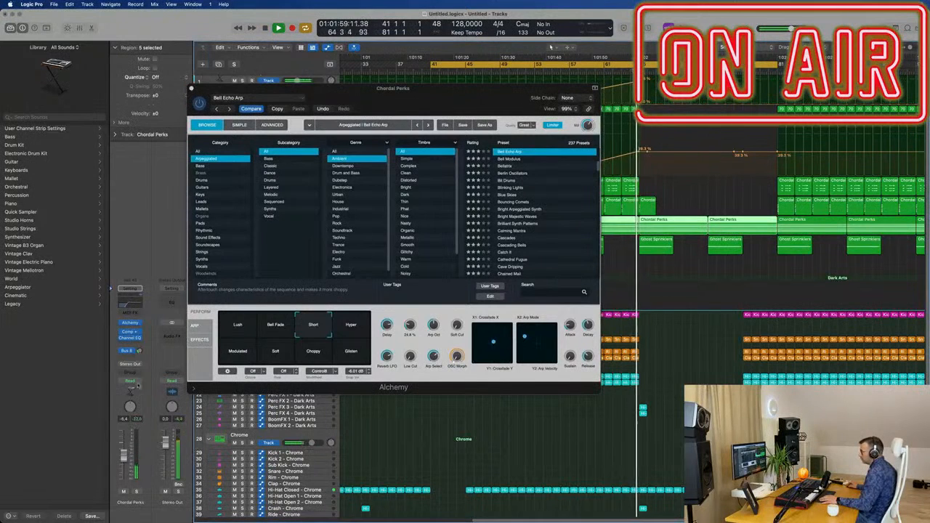
pyautogui.click(425, 92)
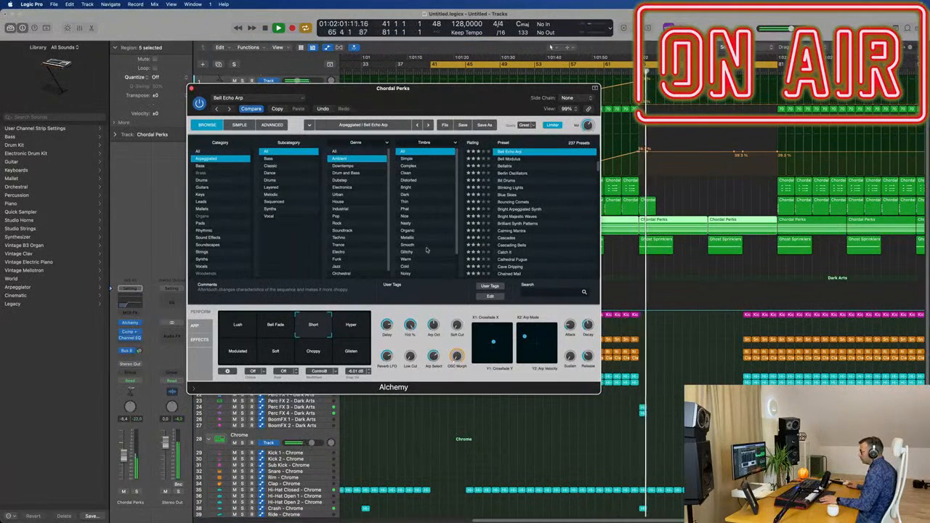
# Step: Switch the third Chordal Perks track's automation to Touch and record a brief High Cut move around bar 68
pyautogui.click(131, 380)
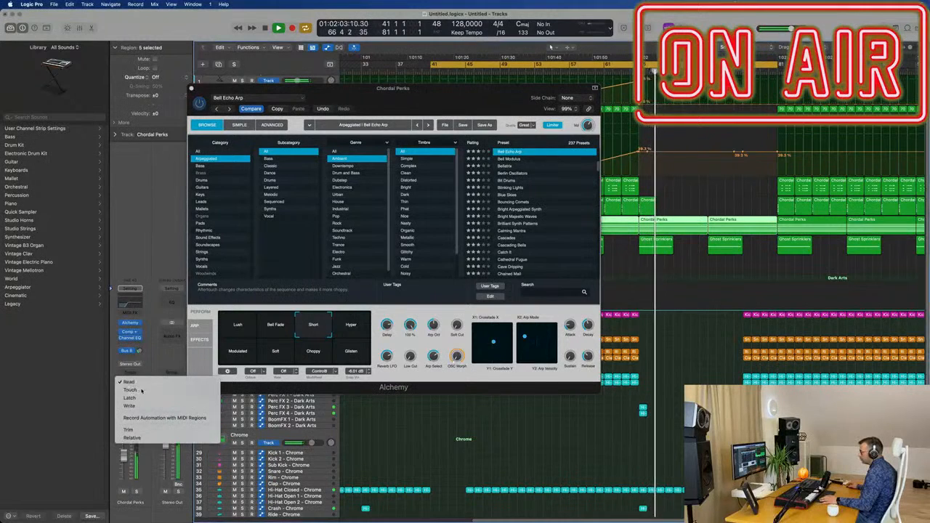
pyautogui.click(132, 391)
pyautogui.moveTo(410, 324); pyautogui.dragTo(410, 353)
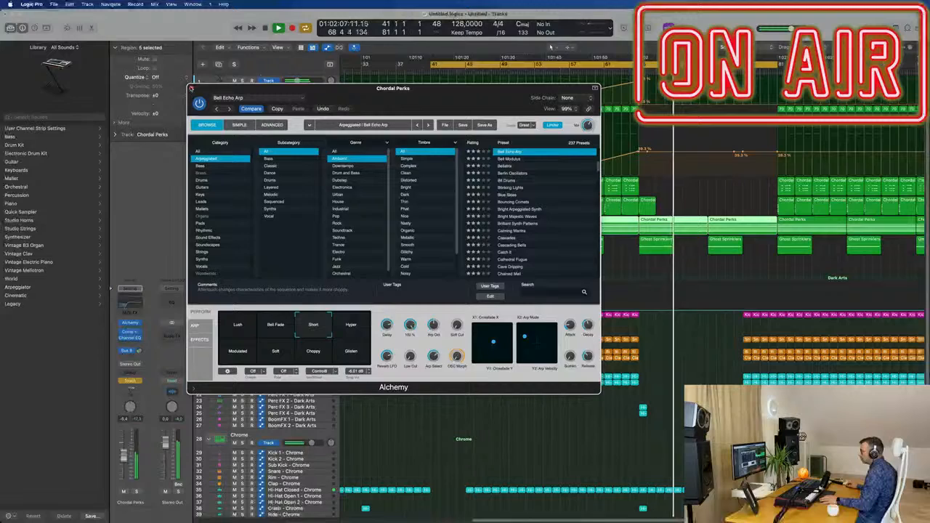
pyautogui.click(192, 89)
pyautogui.press('Return')
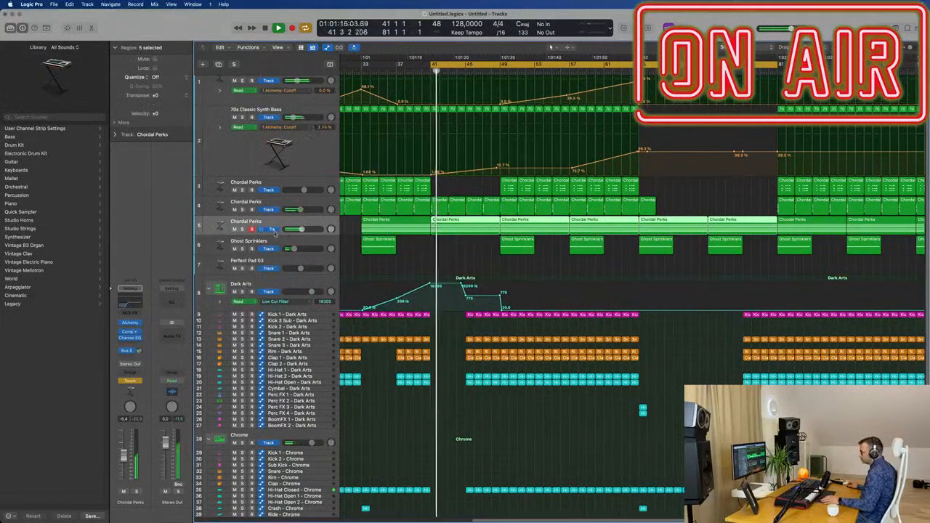
# Step: Enlarge the third Chordal Perks track and reshape its High Cut automation to drop from 100 % to about 14 % at bar 65
pyautogui.moveTo(231, 235); pyautogui.dragTo(231, 277)
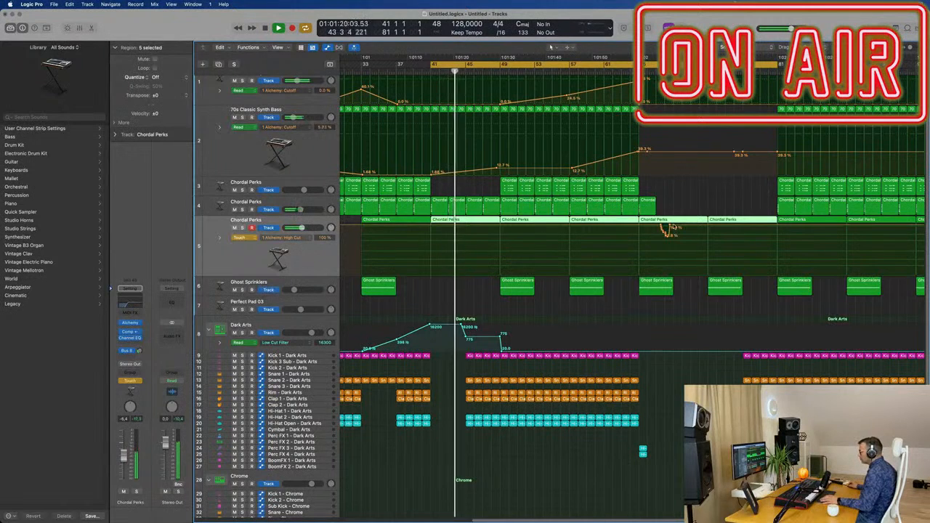
pyautogui.moveTo(667, 227); pyautogui.dragTo(637, 228)
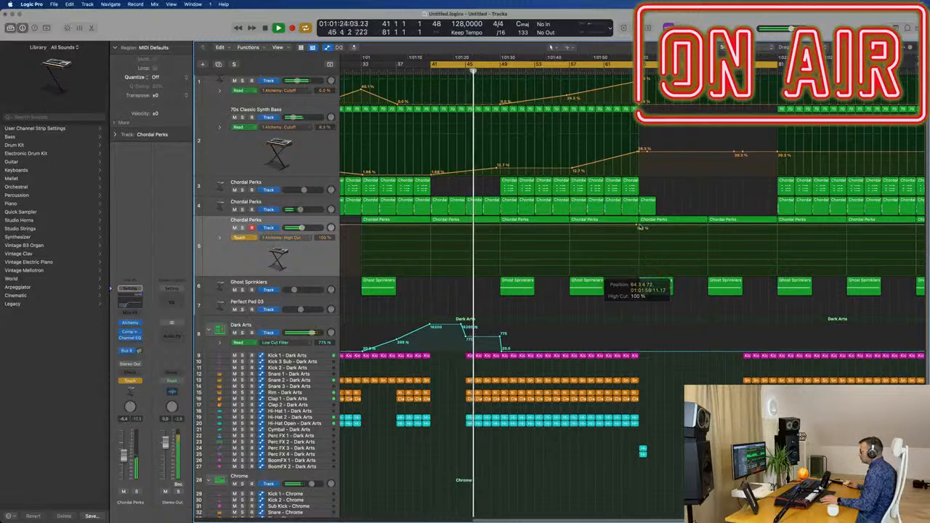
pyautogui.moveTo(639, 227); pyautogui.dragTo(640, 246)
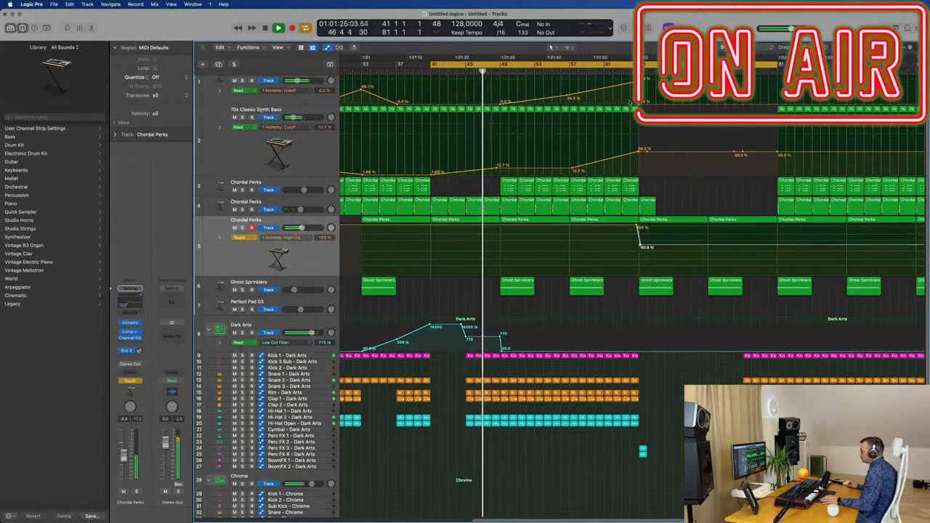
pyautogui.click(624, 70)
pyautogui.press('super+Right')
pyautogui.press('super+Right')
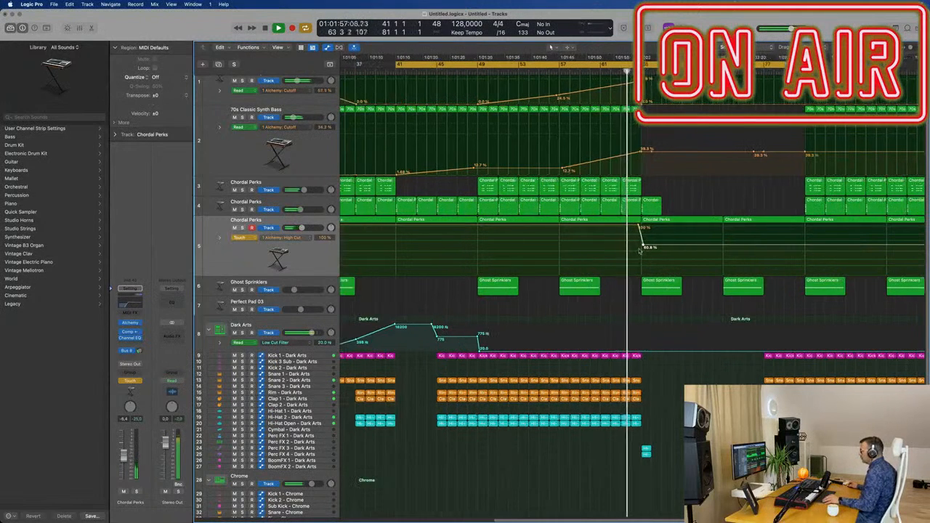
pyautogui.moveTo(642, 247); pyautogui.dragTo(642, 272)
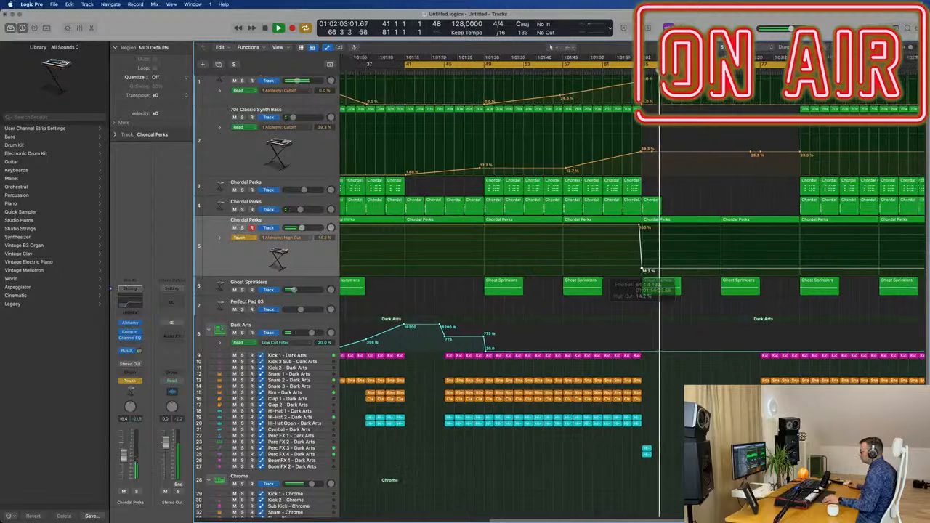
# Step: Select the regions just after bar 65 on the first 70s Classic Synth Bass track
pyautogui.press('super+Left')
pyautogui.press('super+Left')
pyautogui.press('super+Left')
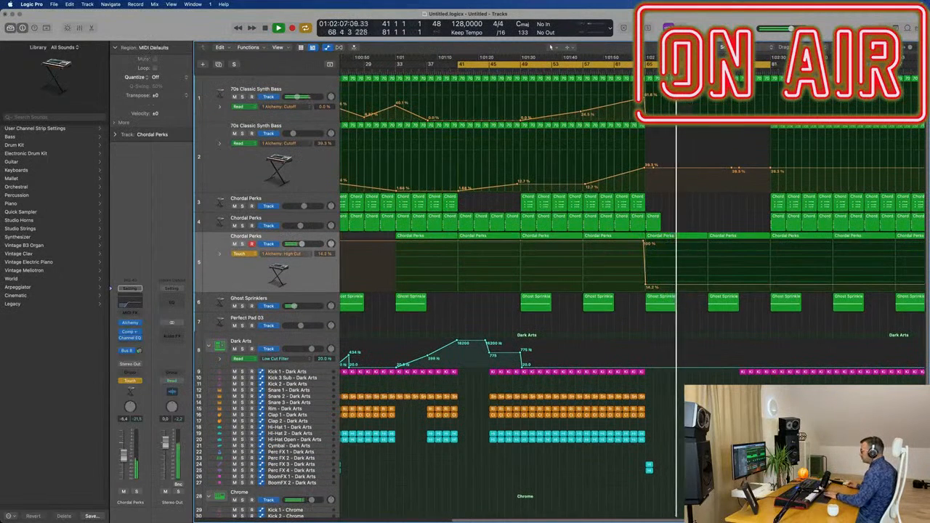
pyautogui.click(654, 78)
pyautogui.keyDown('shift'); pyautogui.click(662, 78); pyautogui.keyUp('shift')
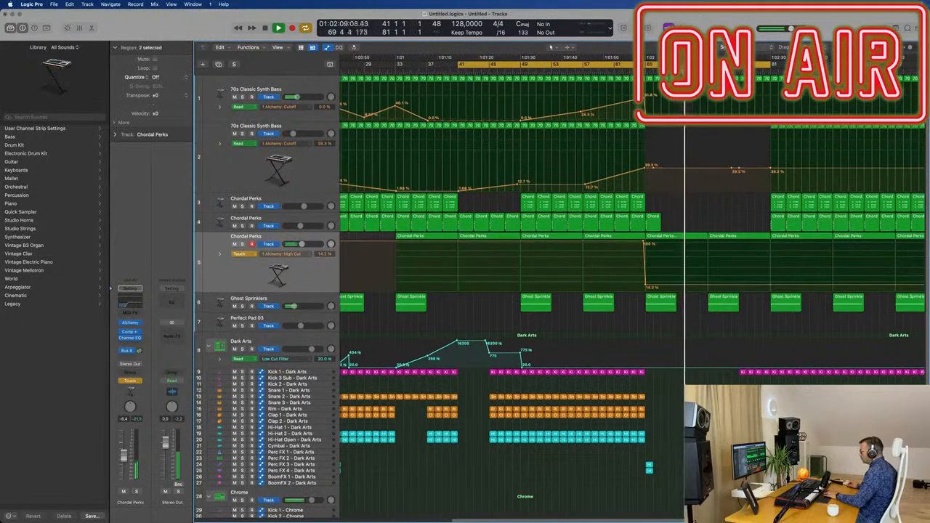
pyautogui.click(670, 79)
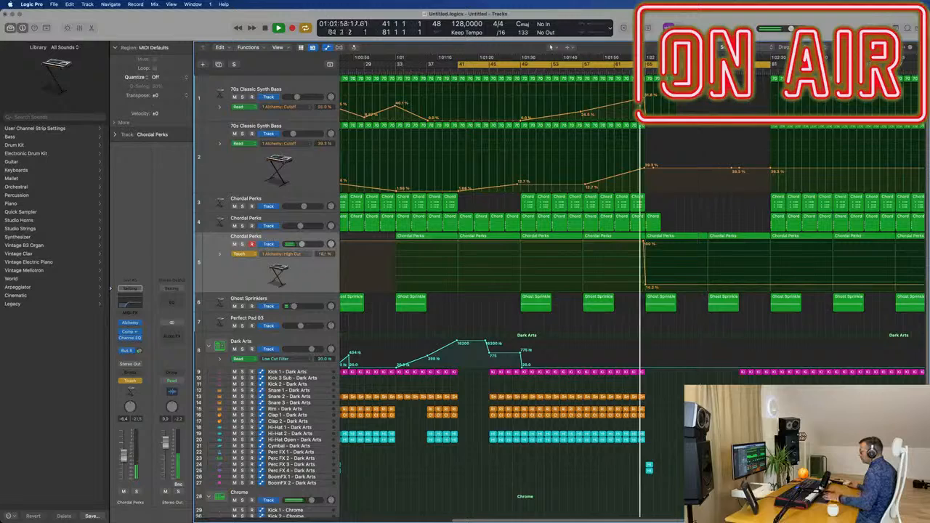
pyautogui.scroll(-5, 643, 454)
pyautogui.scroll(-1, 647, 456)
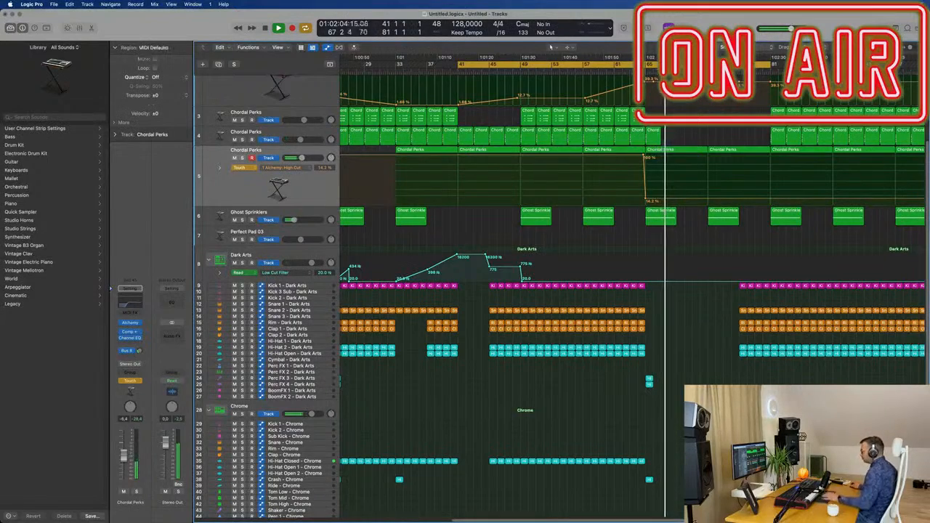
# Step: Ramp the third Chordal Perks track's High Cut automation up to about 71.6 % at bar 81
pyautogui.press('super+Left')
pyautogui.scroll(5, 672, 174)
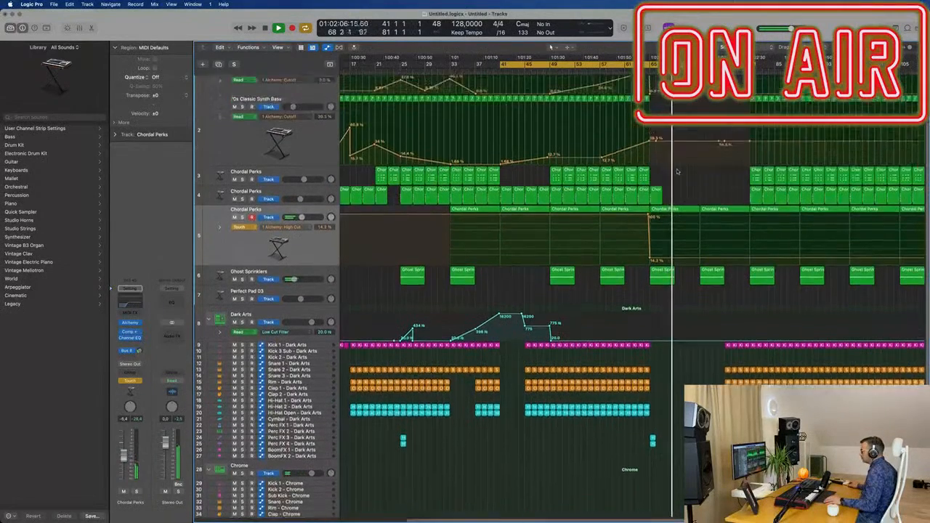
pyautogui.press('super+Left')
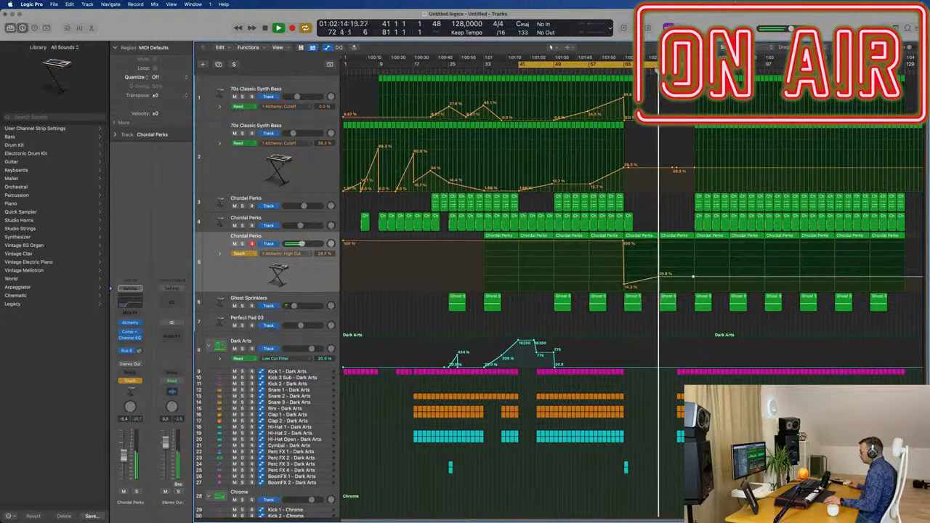
pyautogui.moveTo(692, 276); pyautogui.dragTo(692, 259)
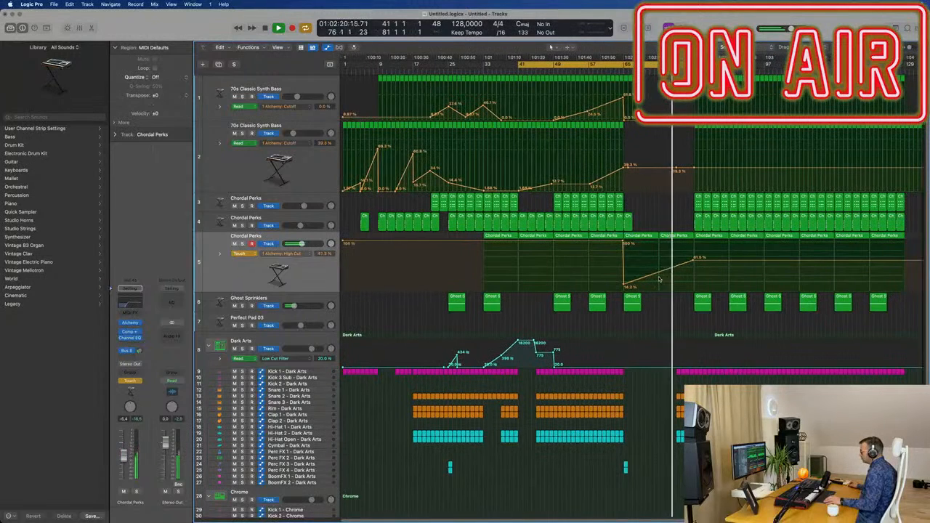
pyautogui.moveTo(693, 262); pyautogui.dragTo(693, 253)
# Step: Delete the drum regions between bars 77 and 81, just ahead of the drums' return
pyautogui.click(614, 71)
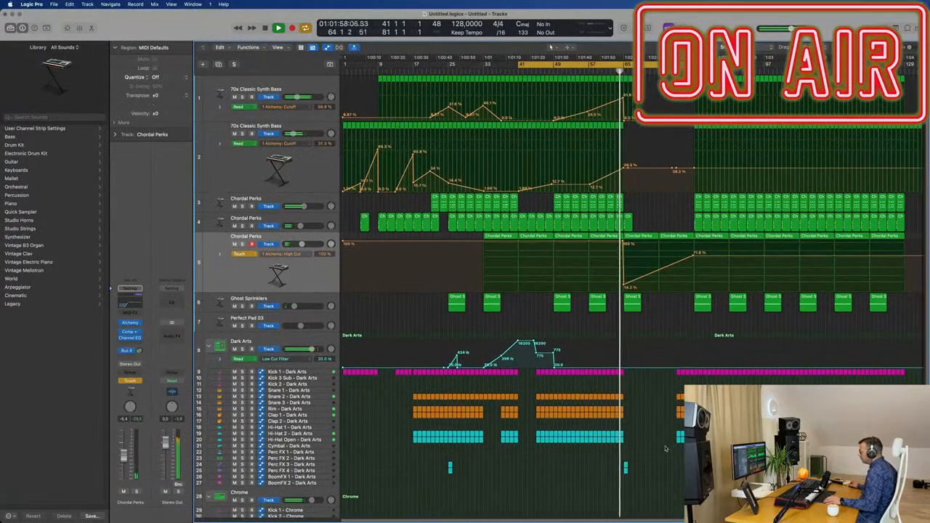
pyautogui.scroll(1, 668, 445)
pyautogui.scroll(2, 667, 445)
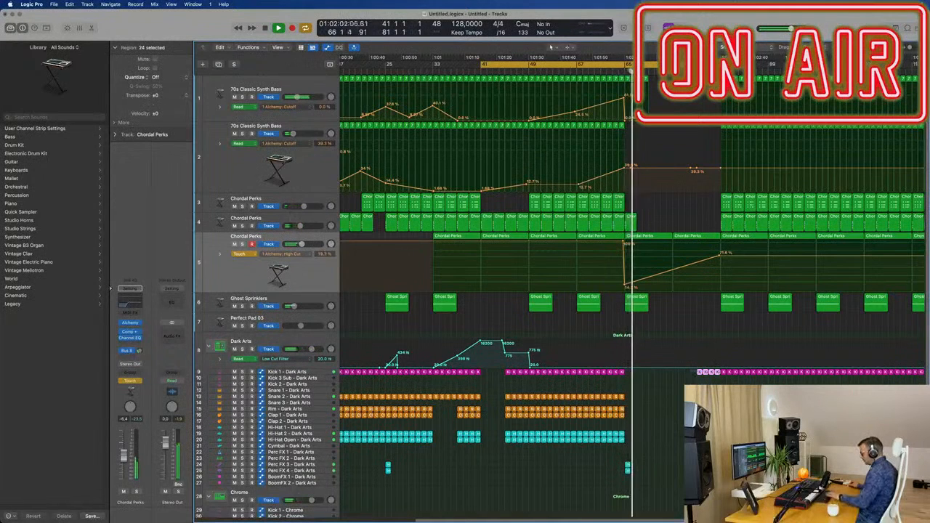
pyautogui.press('Delete')
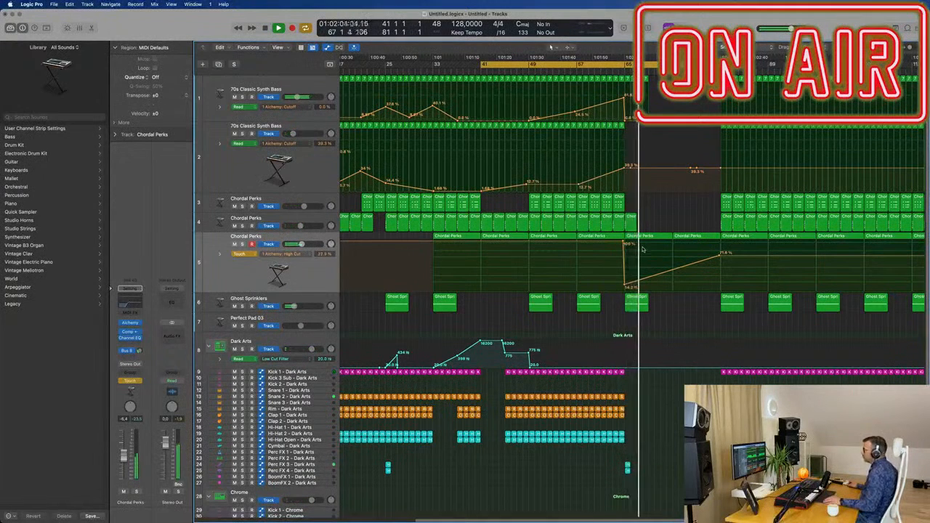
pyautogui.scroll(-1, 642, 249)
pyautogui.scroll(-2, 625, 239)
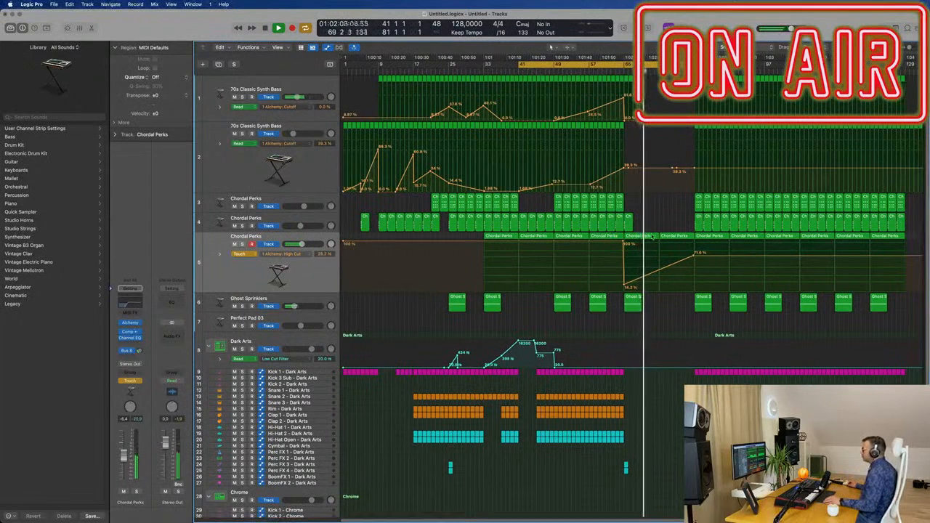
# Step: Save the project and restart playback just before bar 65
pyautogui.scroll(1, 652, 239)
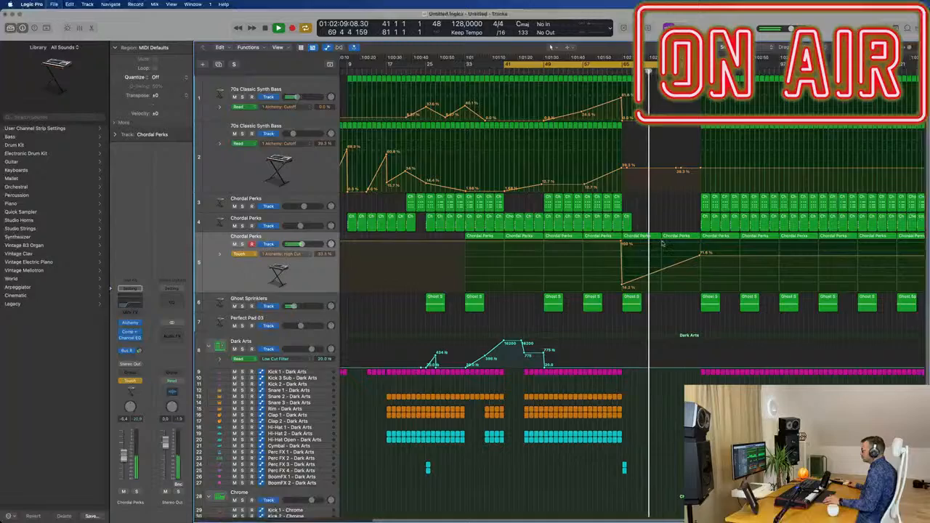
pyautogui.press('super+s')
pyautogui.press('Escape')
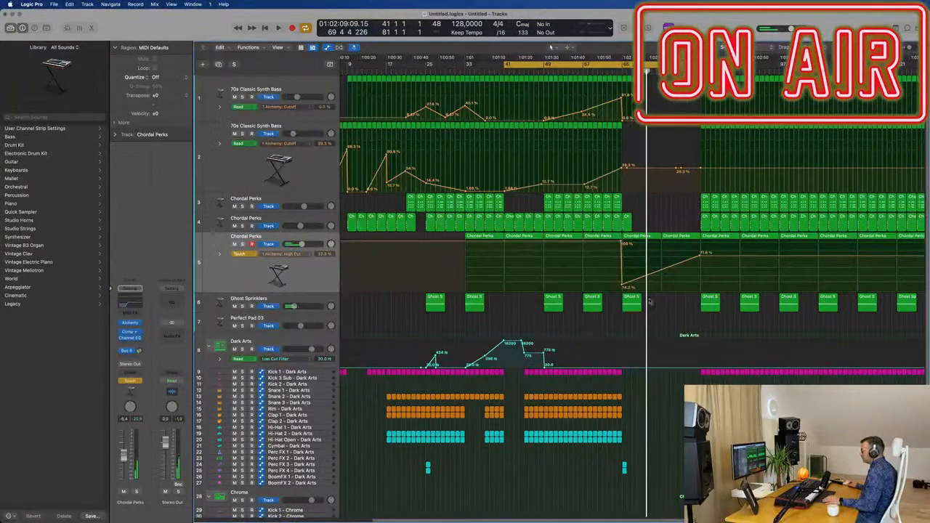
pyautogui.click(620, 72)
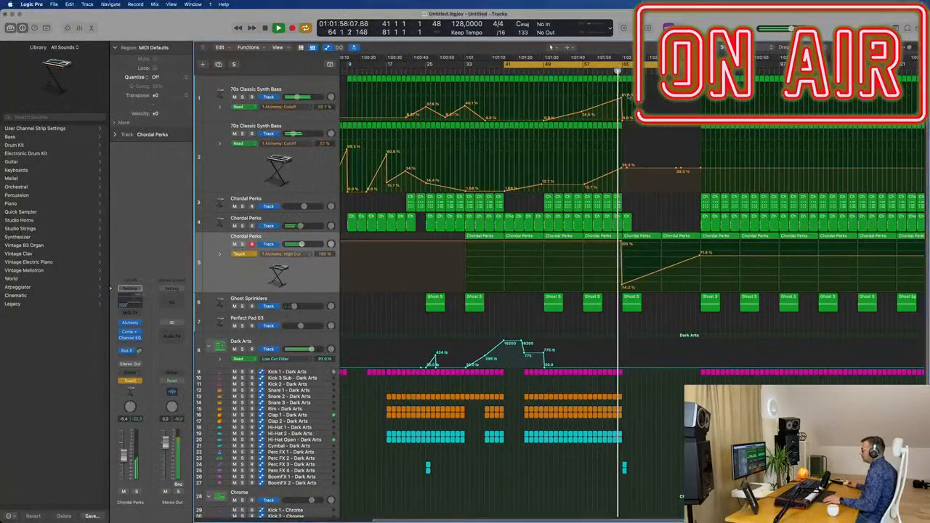
# Step: Set the cycle range to bars 65 to 97
pyautogui.scroll(2, 621, 73)
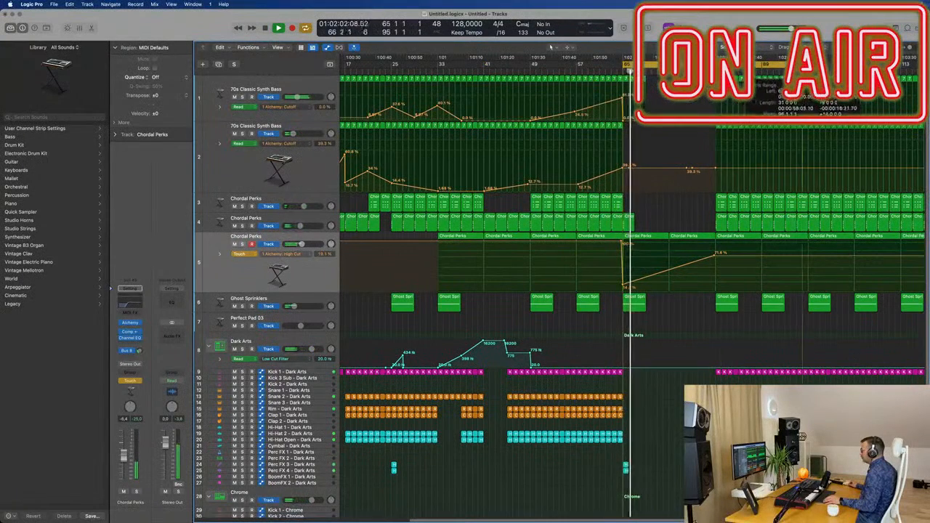
pyautogui.scroll(3, 754, 141)
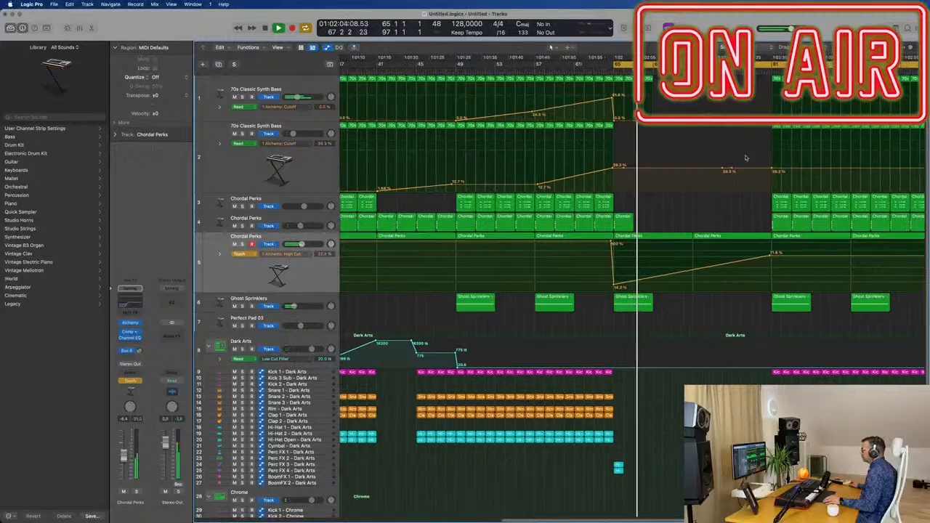
pyautogui.scroll(-2, 691, 164)
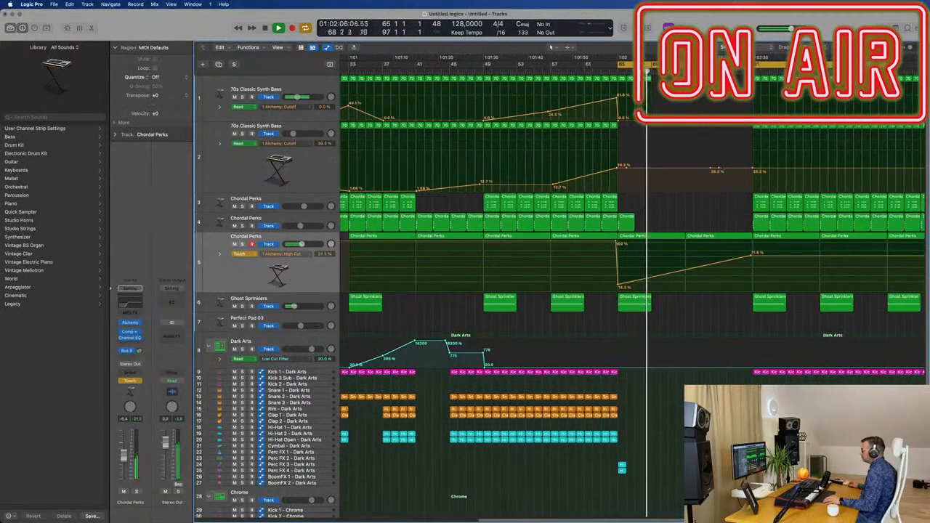
pyautogui.scroll(-2, 661, 169)
pyautogui.scroll(-2, 674, 174)
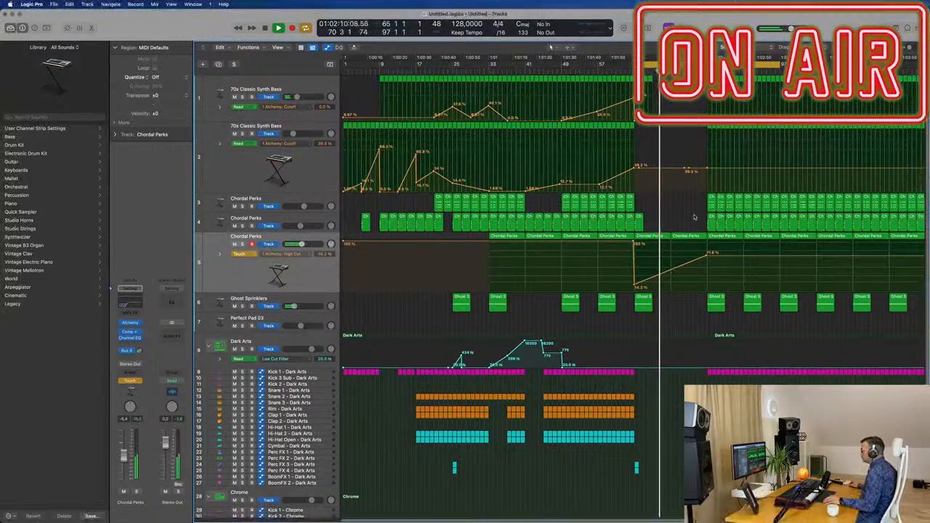
# Step: Try four copied regions on the first Chordal Perks track from bar 73 to 81, and delete them again
pyautogui.press('super+Right')
pyautogui.moveTo(706, 206); pyautogui.dragTo(659, 204)
pyautogui.press('super+Left')
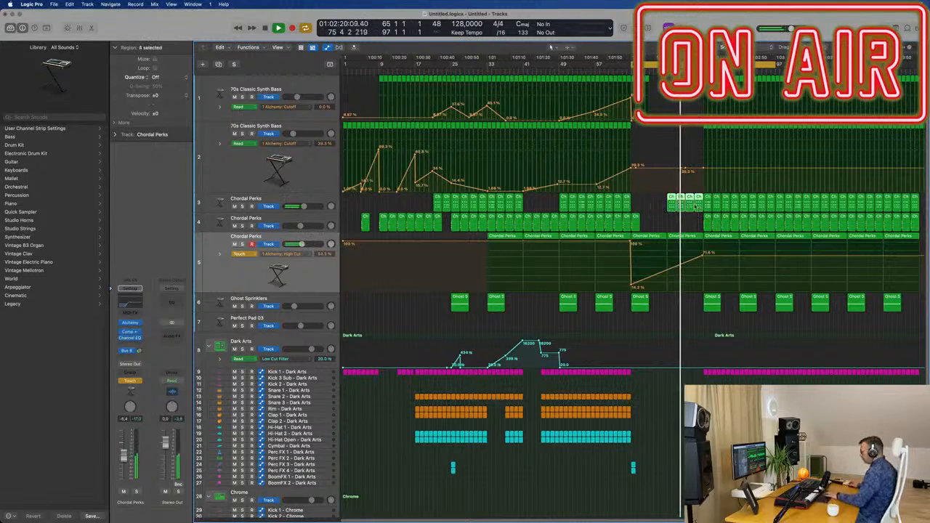
pyautogui.press('BackSpace')
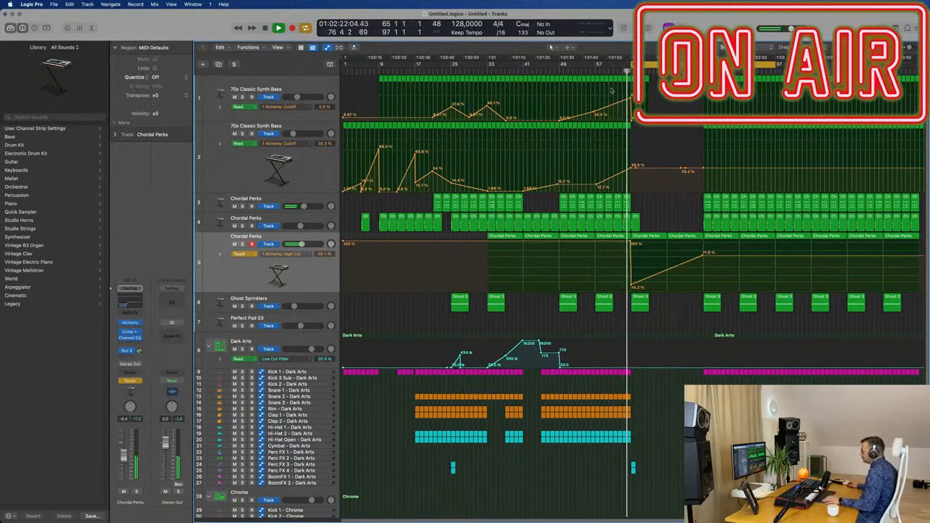
# Step: Duplicate the third Chordal Perks track and copy its bar 73 region to the new track at bar 65
pyautogui.click(218, 64)
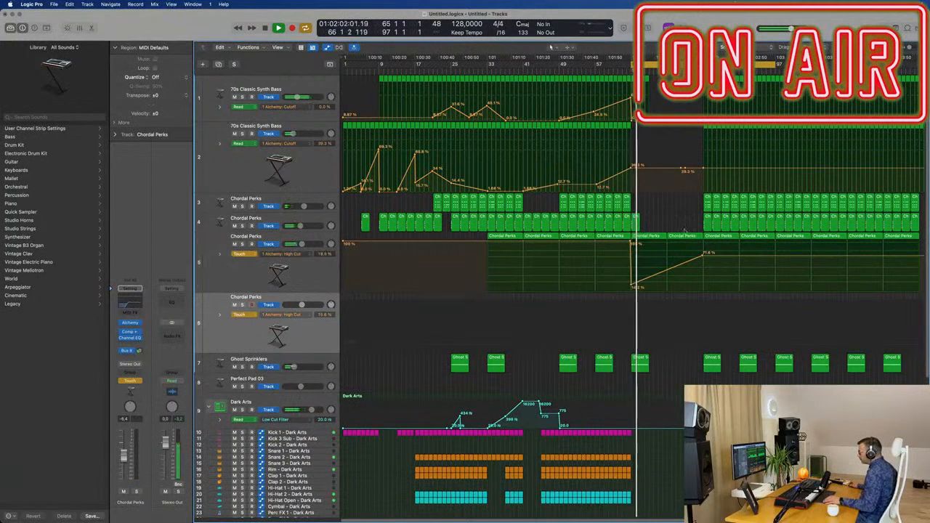
pyautogui.click(685, 237)
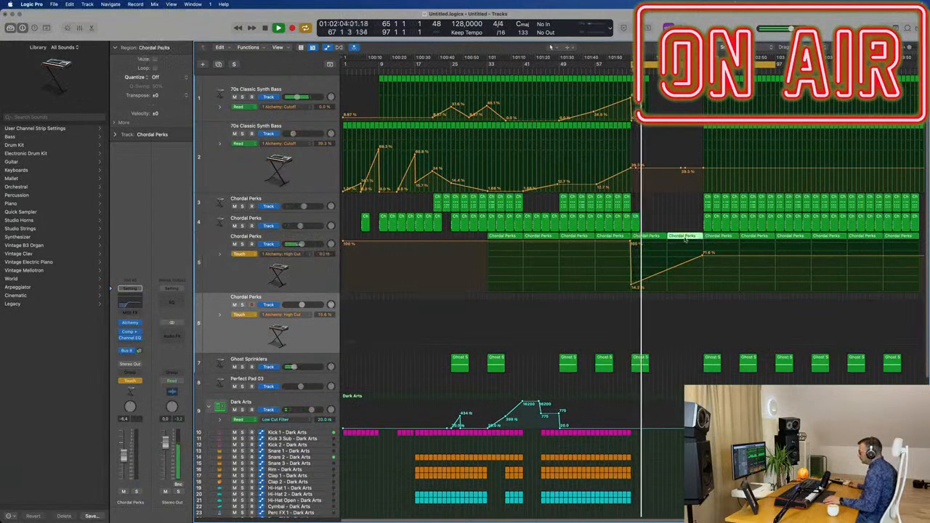
pyautogui.moveTo(684, 237); pyautogui.dragTo(649, 302)
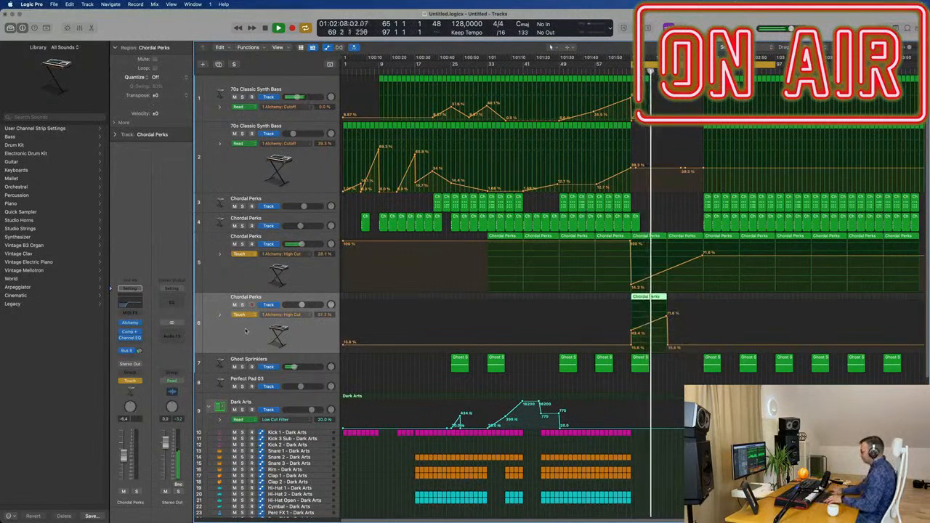
# Step: Delete the duplicated track's automation and set the automation mode of it and the third Chordal Perks track to Read
pyautogui.press('ctrl+super+BackSpace')
pyautogui.click(238, 315)
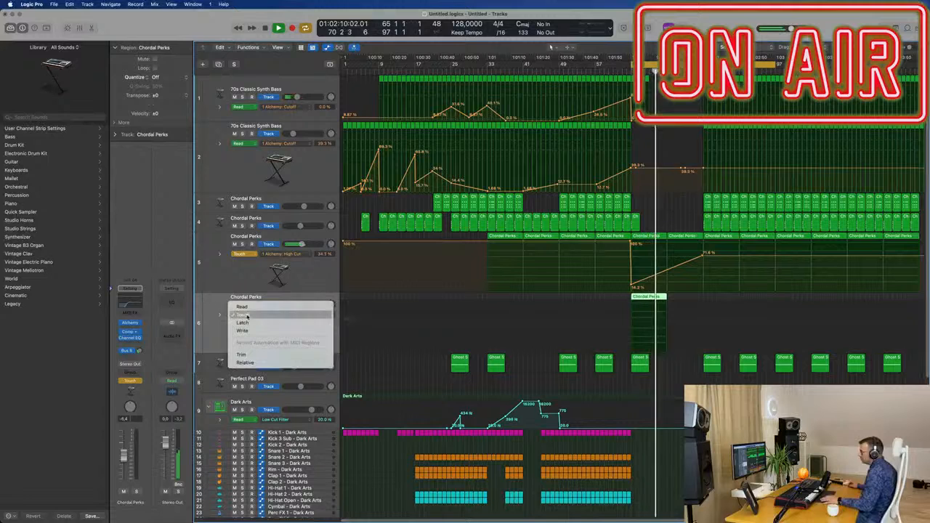
pyautogui.click(243, 307)
pyautogui.click(240, 253)
pyautogui.click(250, 248)
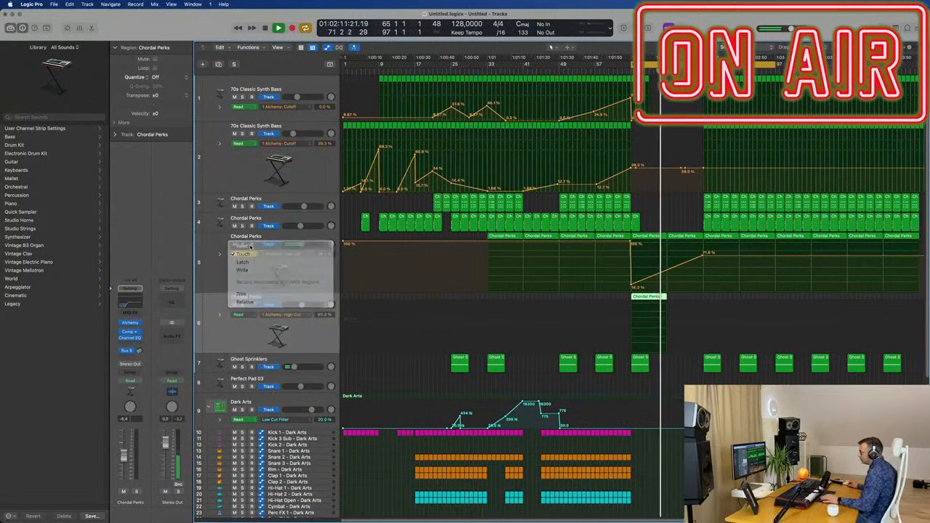
# Step: Load the top-rated Pads preset Perfect Pad 02 into the duplicated track's Alchemy and close the instrument after a listen
pyautogui.click(131, 323)
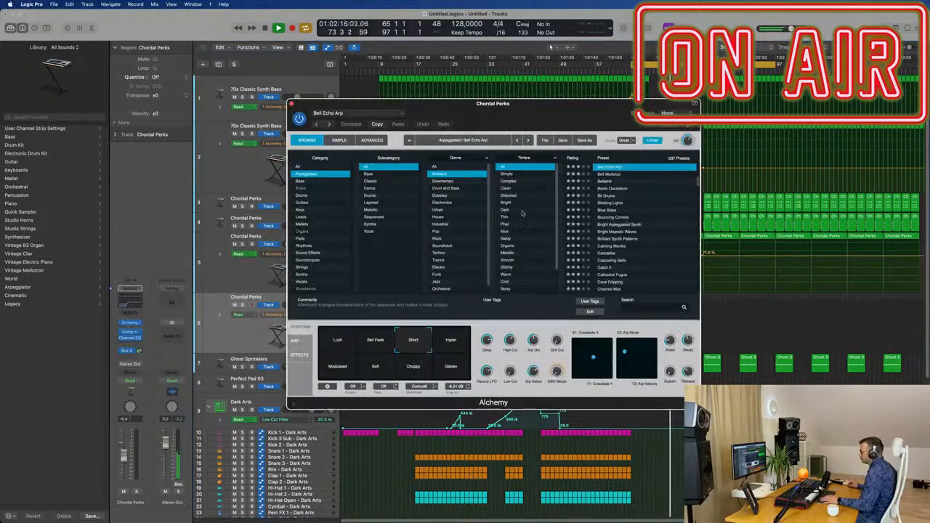
pyautogui.click(302, 238)
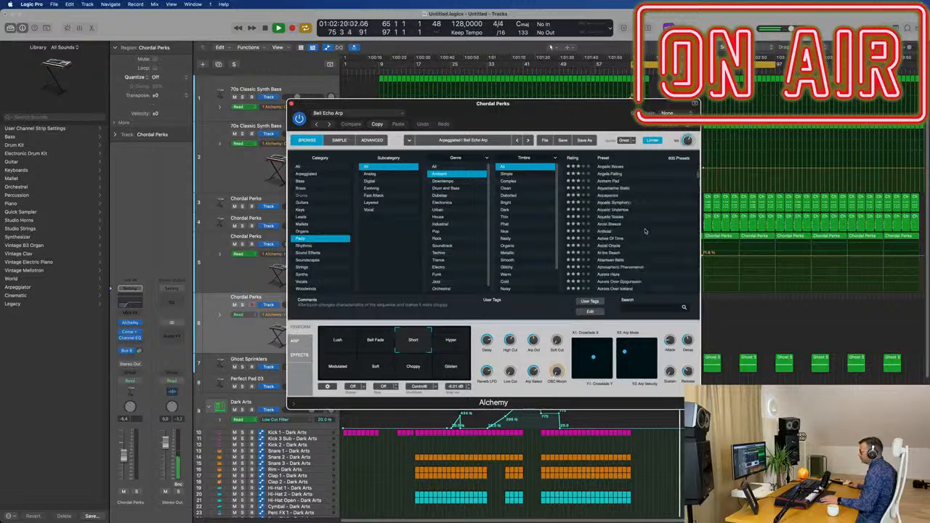
pyautogui.scroll(5, 646, 230)
pyautogui.click(573, 158)
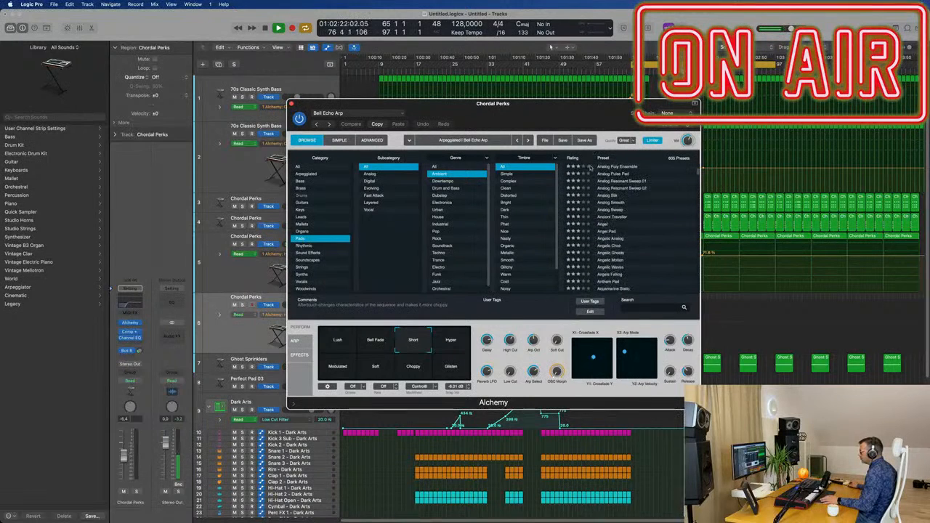
pyautogui.click(603, 166)
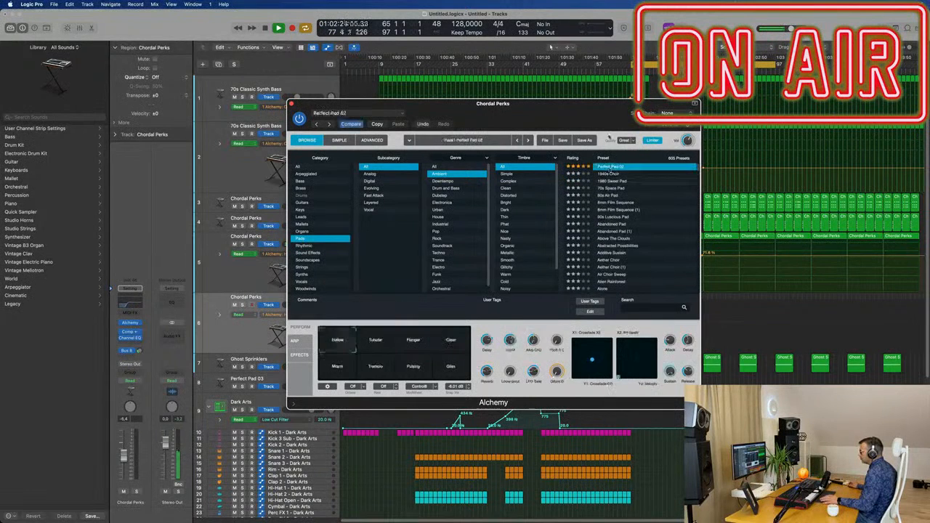
pyautogui.moveTo(581, 103); pyautogui.dragTo(868, 138)
pyautogui.press('space')
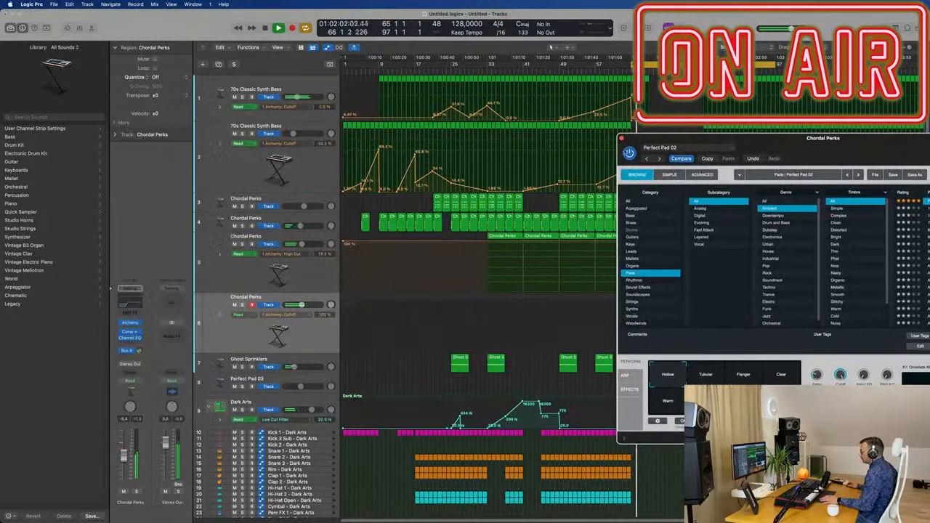
pyautogui.click(621, 138)
# Step: Solo the duplicated Chordal Perks track and lower its Channel EQ low cut to 20 Hz
pyautogui.press('space')
pyautogui.press('space')
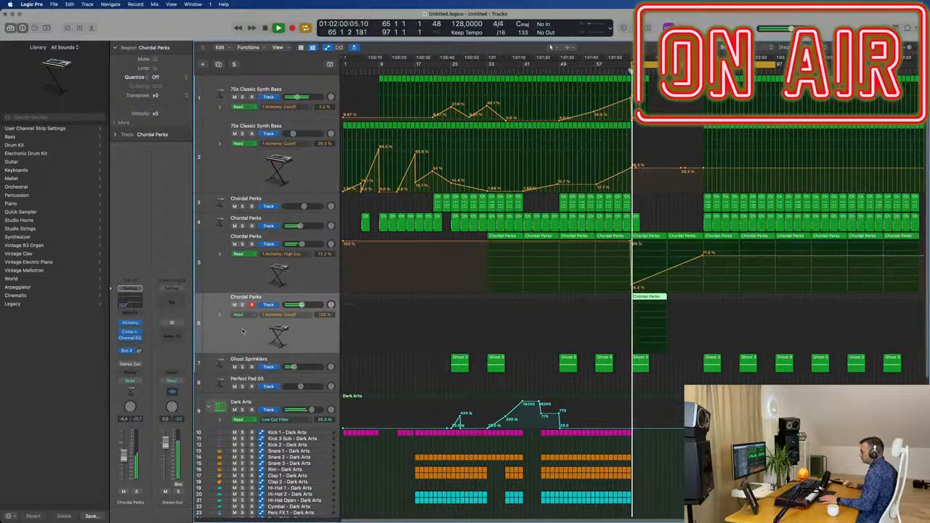
pyautogui.press('space')
pyautogui.press('space')
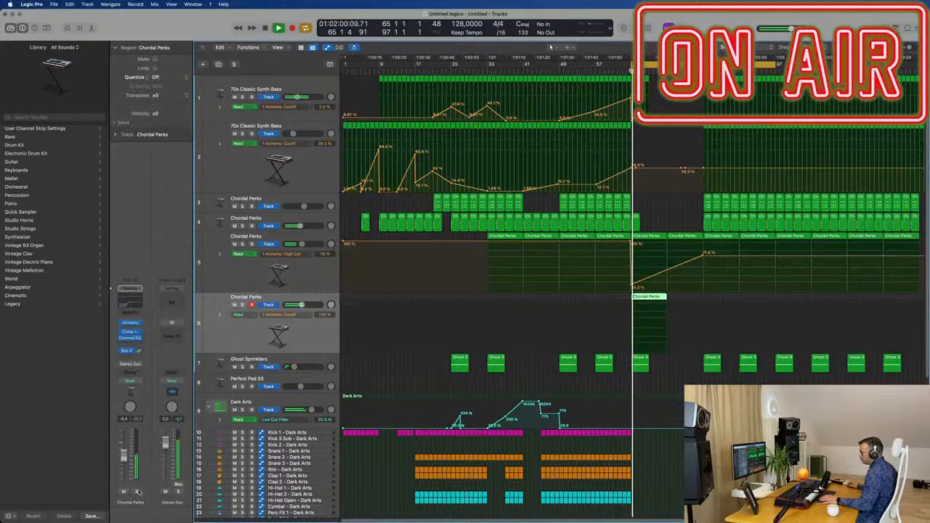
pyautogui.hotkey('ctrl', 's')
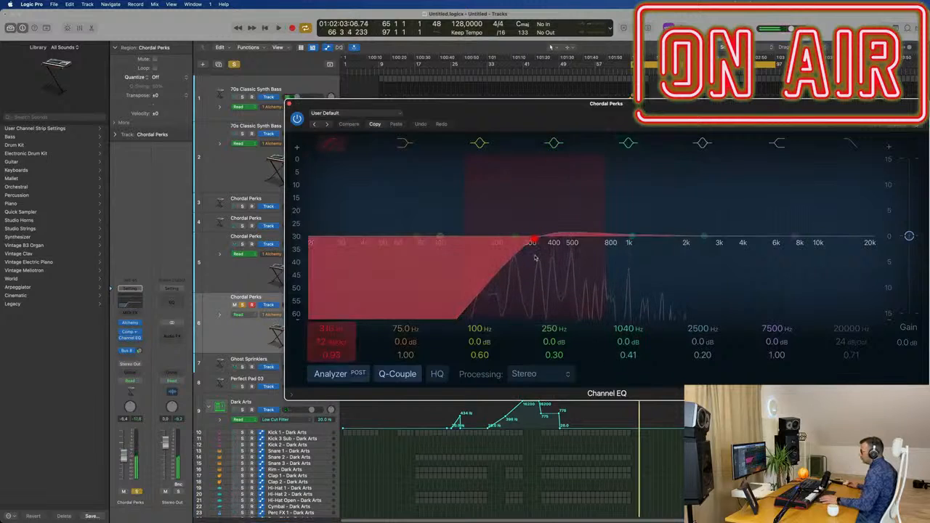
pyautogui.moveTo(535, 257); pyautogui.dragTo(111, 225)
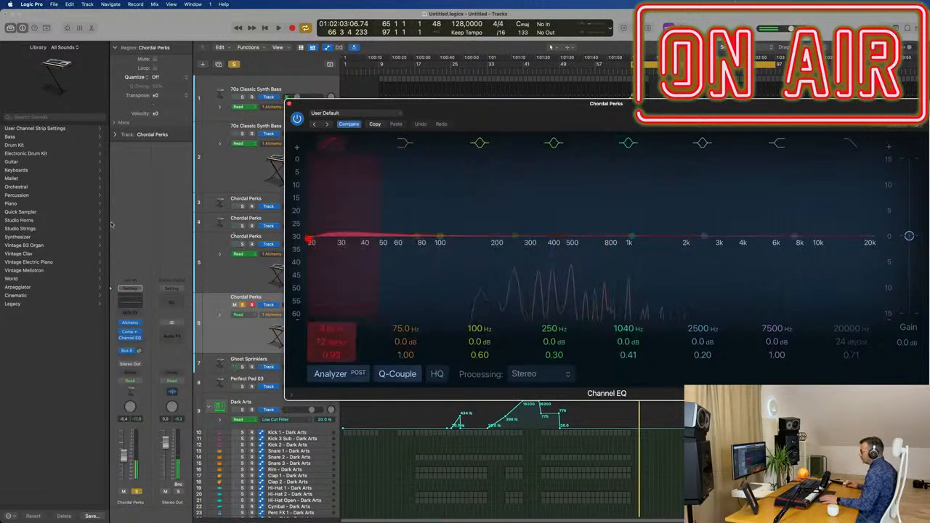
pyautogui.press('space')
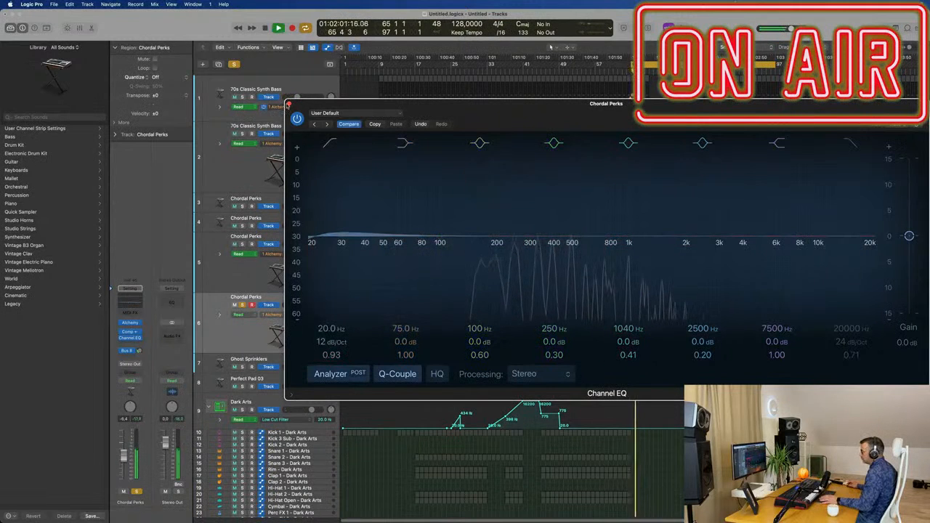
pyautogui.click(289, 103)
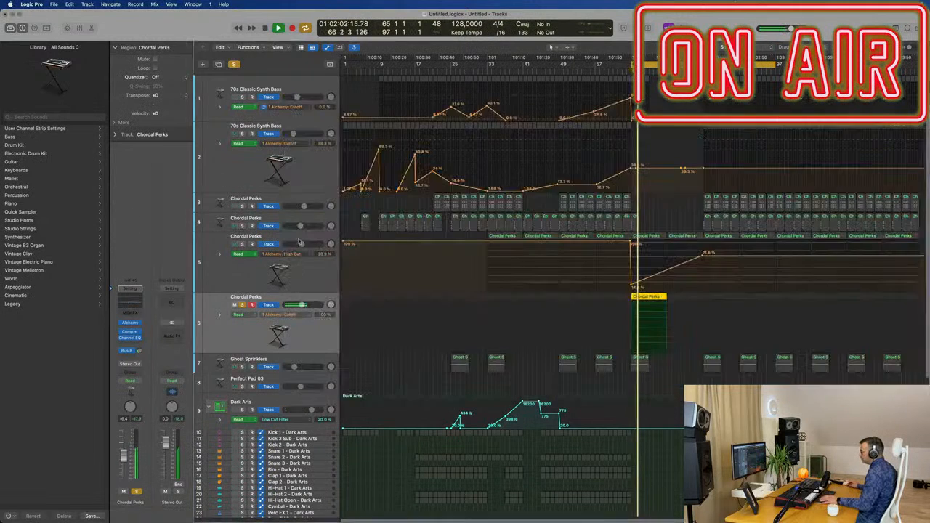
# Step: Open the copied bar 65 region in the Piano Roll, lower its six notes by an octave and play it
pyautogui.doubleClick(655, 298)
pyautogui.doubleClick(653, 279)
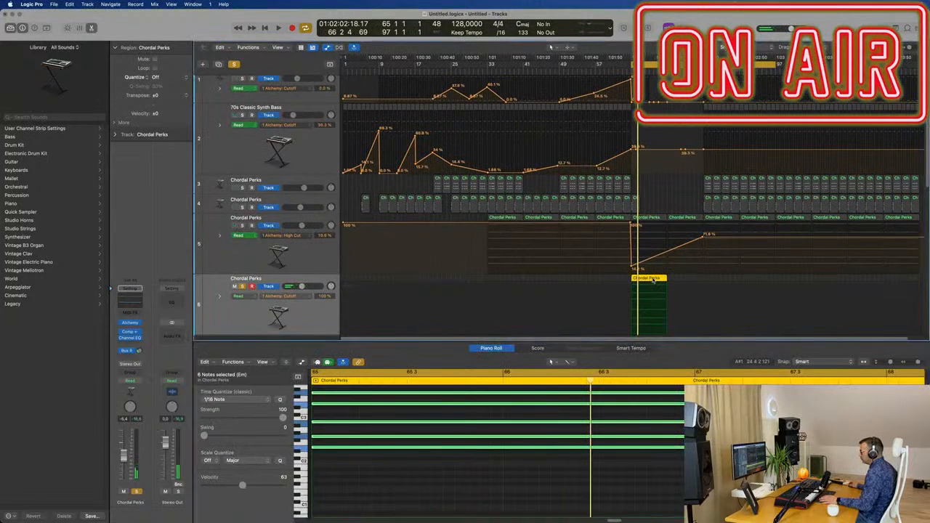
pyautogui.doubleClick(653, 281)
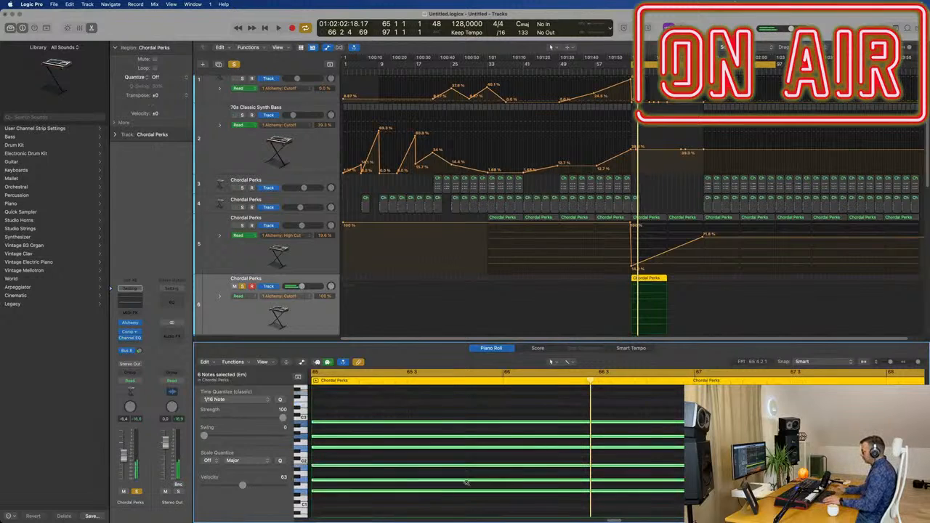
pyautogui.press('space')
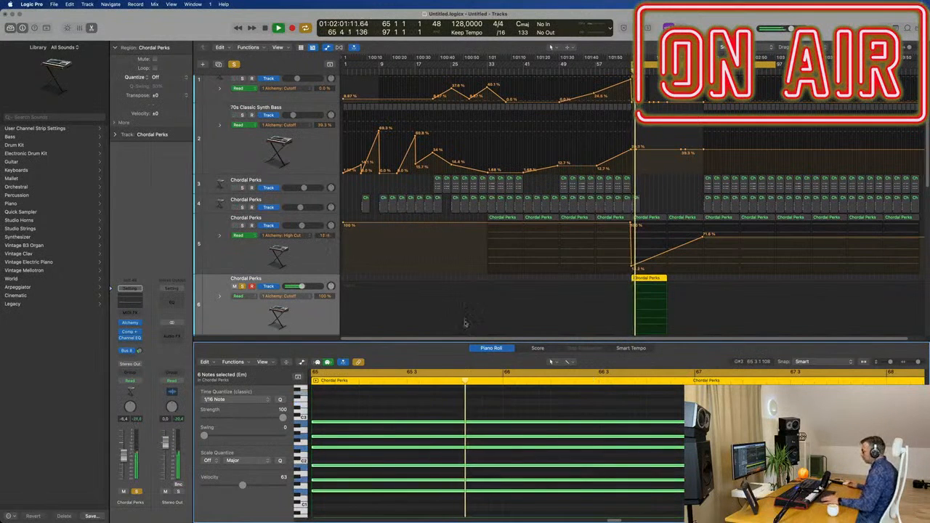
# Step: Unsolo the duplicated Chordal Perks track, open its bar 73 region in the Piano Roll and restart playback from bar 65
pyautogui.press('x')
pyautogui.press('x')
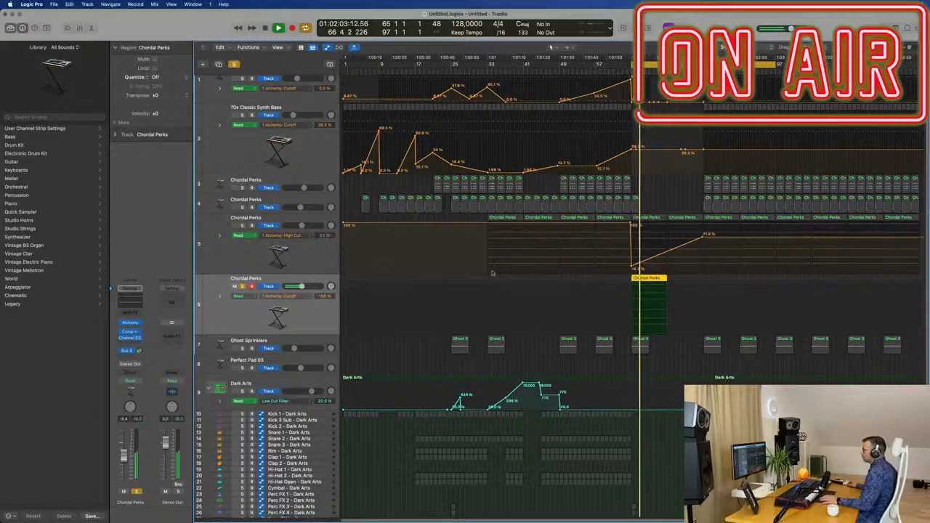
pyautogui.click(242, 286)
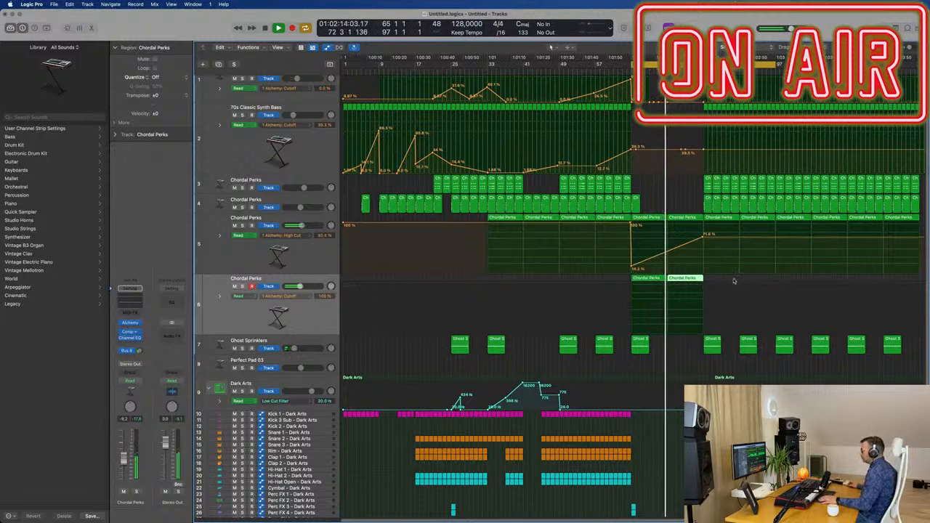
pyautogui.doubleClick(682, 280)
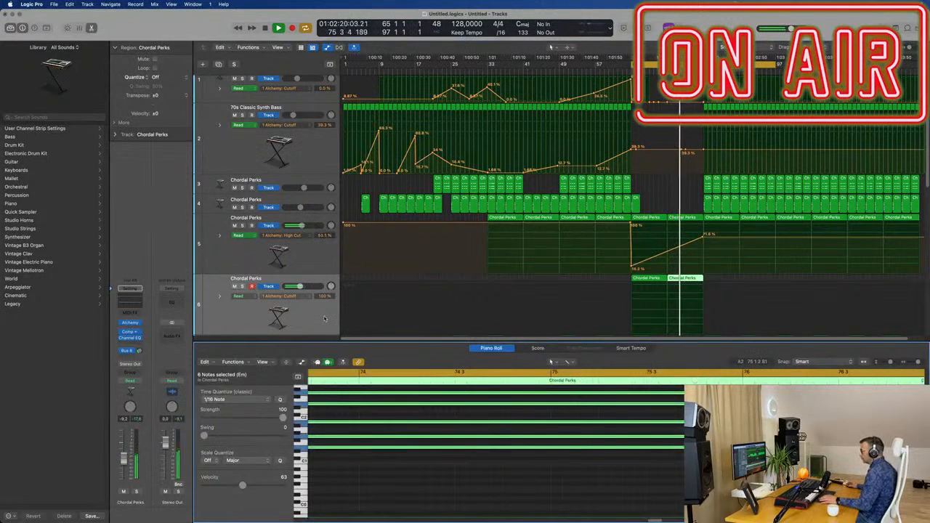
pyautogui.press('space')
pyautogui.press('space')
pyautogui.scroll(-1, 566, 290)
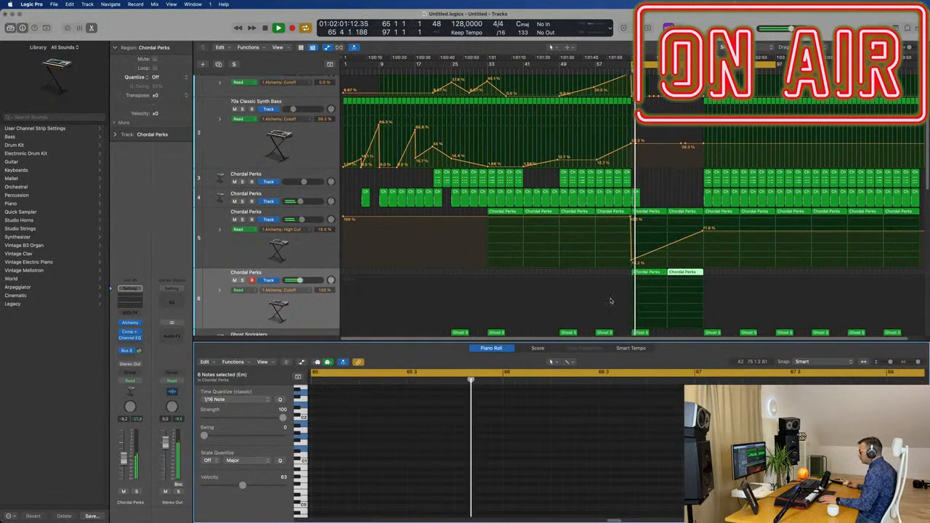
# Step: Add Alchemy Cutoff automation points on the duplicated Chordal Perks track, 21% at bar 65 and about 52% at bar 73
pyautogui.click(650, 316)
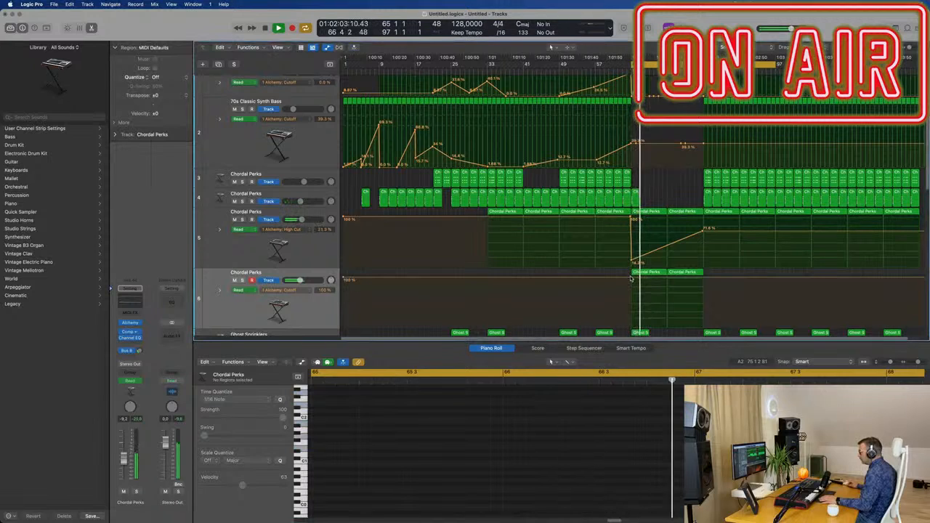
pyautogui.moveTo(631, 279); pyautogui.dragTo(631, 320)
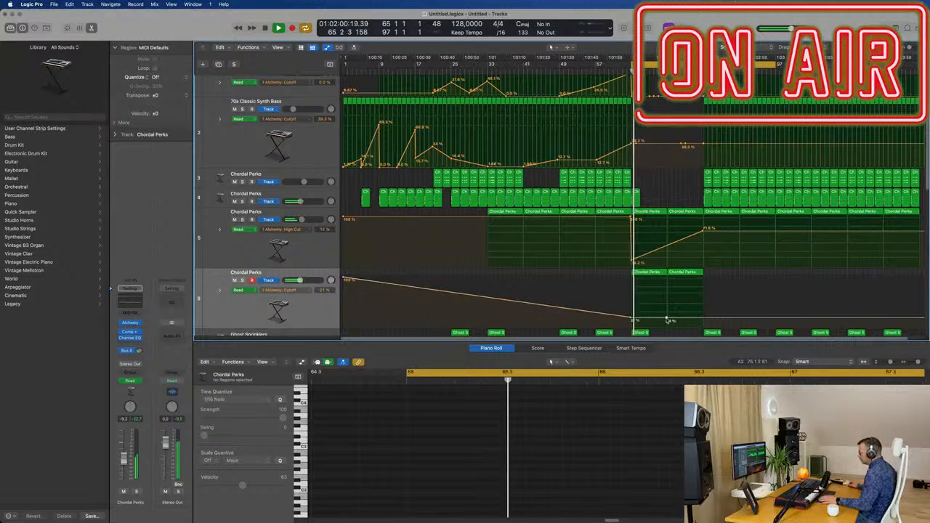
pyautogui.moveTo(667, 320); pyautogui.dragTo(667, 302)
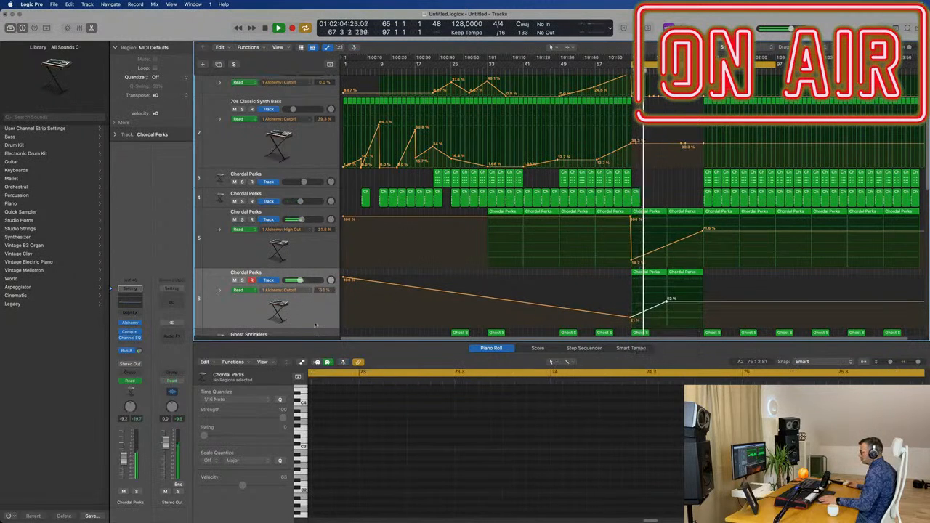
# Step: Open the pad track's Alchemy, audition the Clear and Warm performance snapshots and return to Hollow
pyautogui.click(247, 309)
pyautogui.click(133, 323)
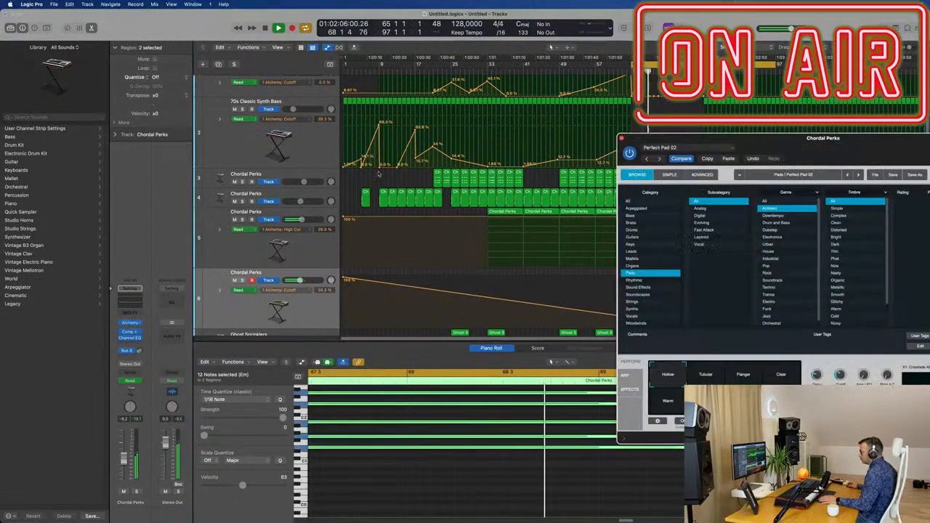
pyautogui.moveTo(744, 135); pyautogui.dragTo(304, 107)
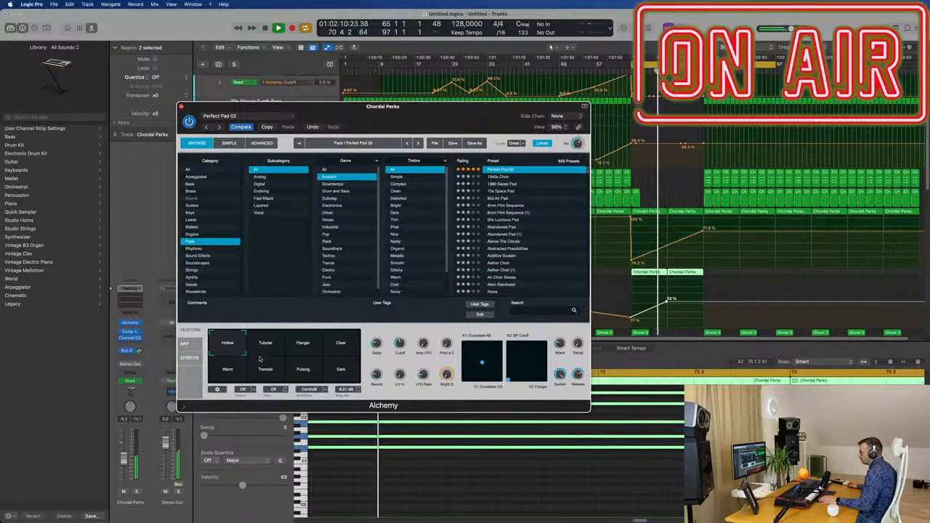
pyautogui.click(344, 346)
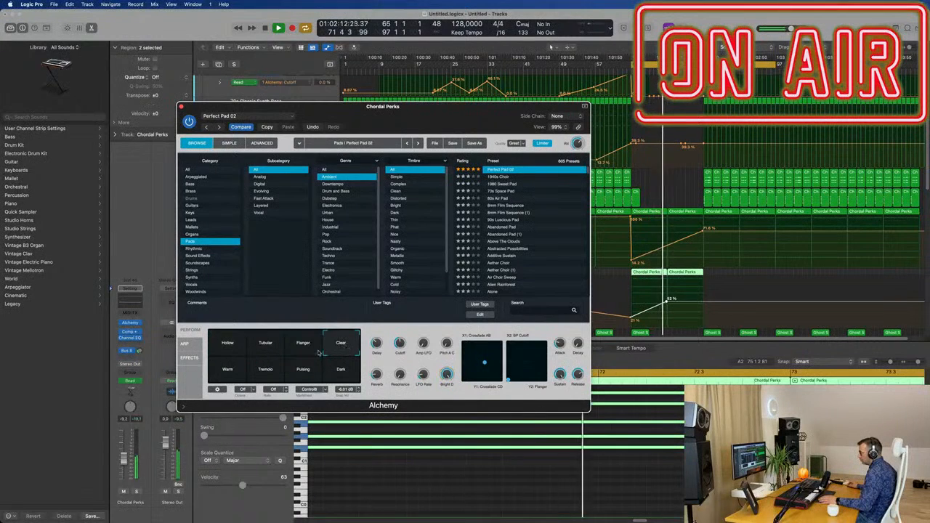
pyautogui.click(230, 371)
pyautogui.click(231, 348)
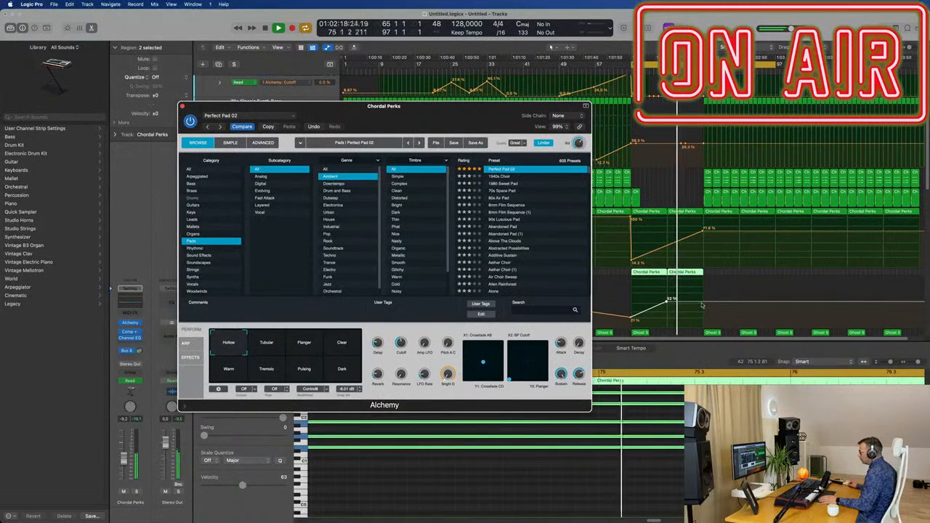
# Step: Raise the pad track's Cutoff automation to 100% at bar 81 and close the Alchemy window
pyautogui.moveTo(702, 305); pyautogui.dragTo(703, 276)
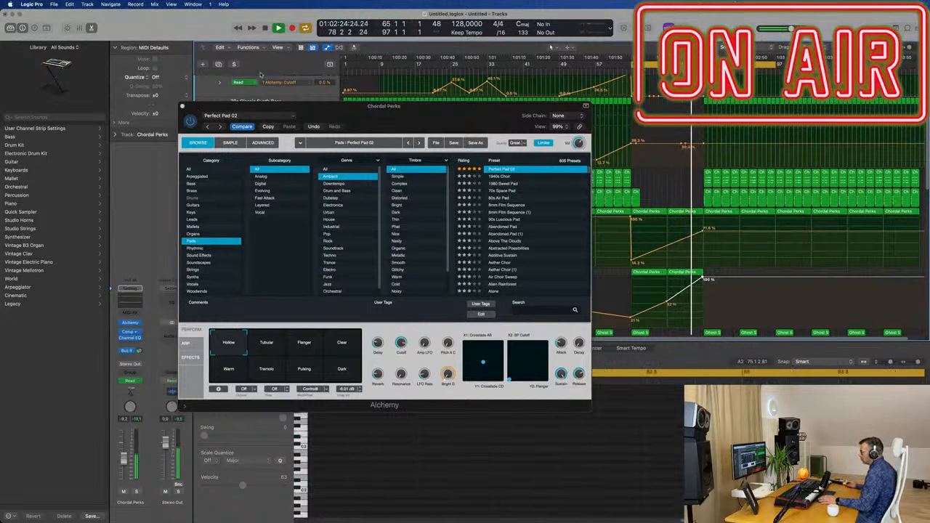
pyautogui.click(183, 107)
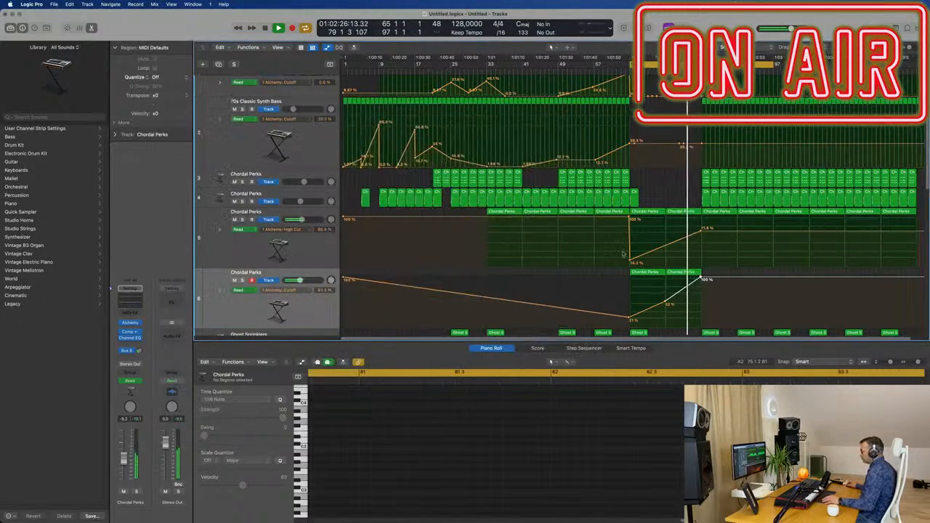
pyautogui.press('x')
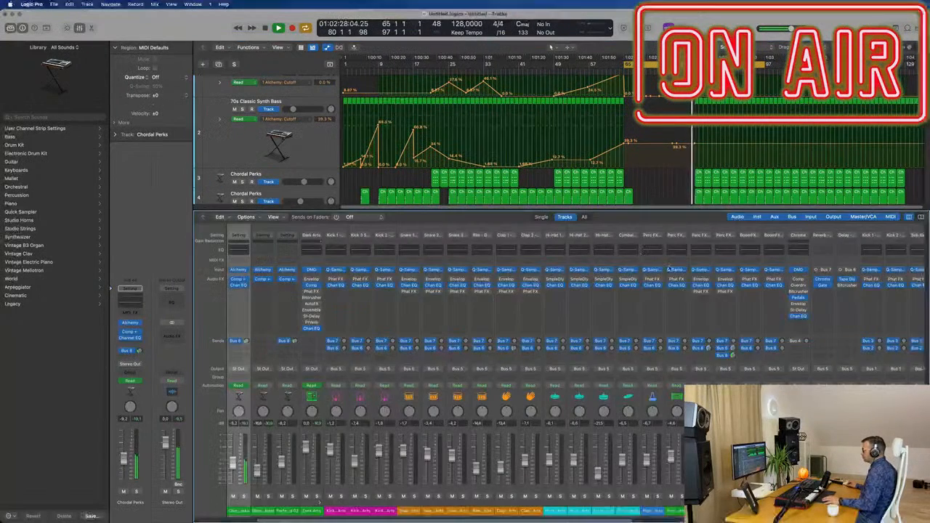
pyautogui.press('x')
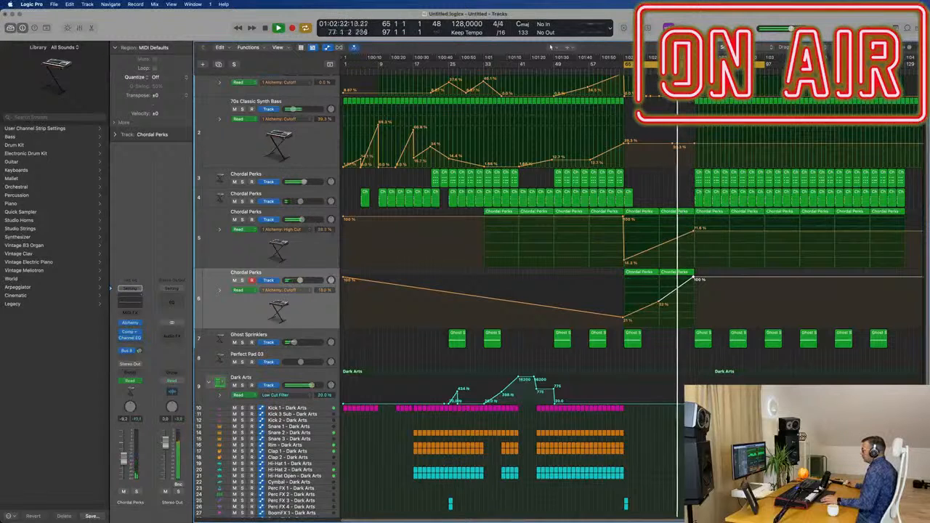
# Step: Delete the second 70s Classic Synth Bass track's regions from bar 81 to 89 and restart playback at bar 65
pyautogui.scroll(3, 509, 290)
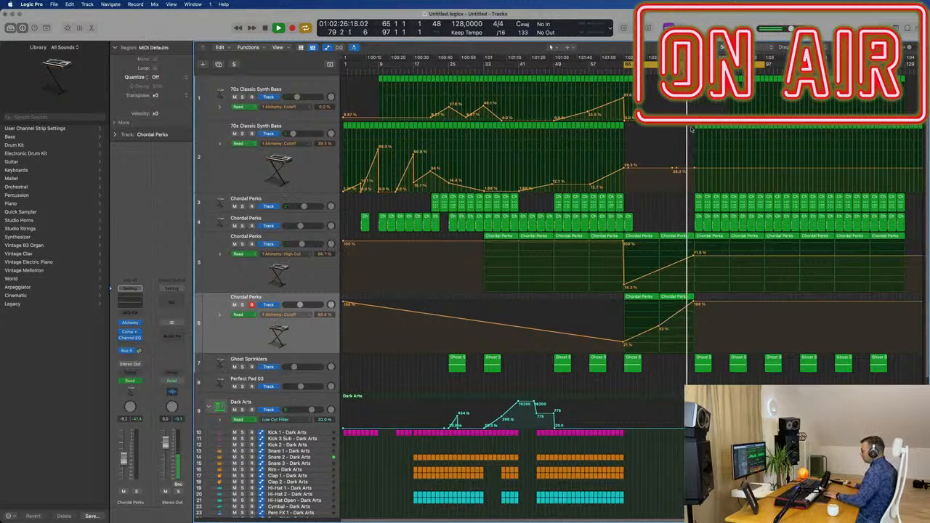
pyautogui.press('Delete')
pyautogui.scroll(-5, 665, 293)
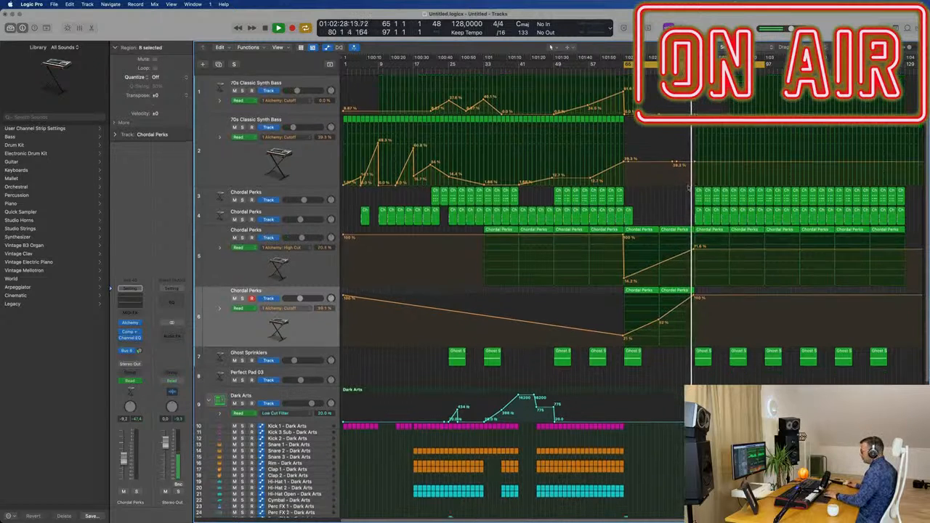
pyautogui.press('space')
pyautogui.press('space')
# Step: Delete the Chrome kit's Hi-Hat Closed regions that lead up to bar 81
pyautogui.scroll(-5, 664, 294)
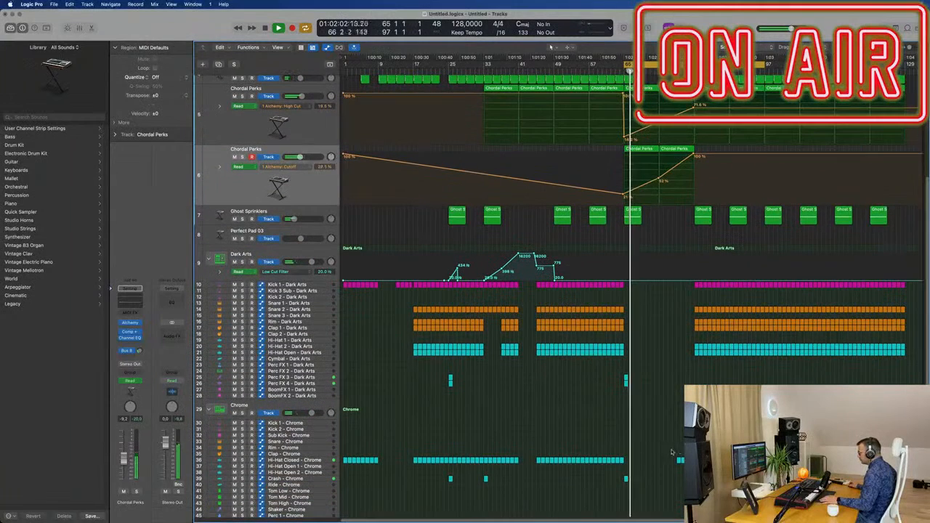
pyautogui.moveTo(671, 450); pyautogui.dragTo(708, 468)
pyautogui.press('Delete')
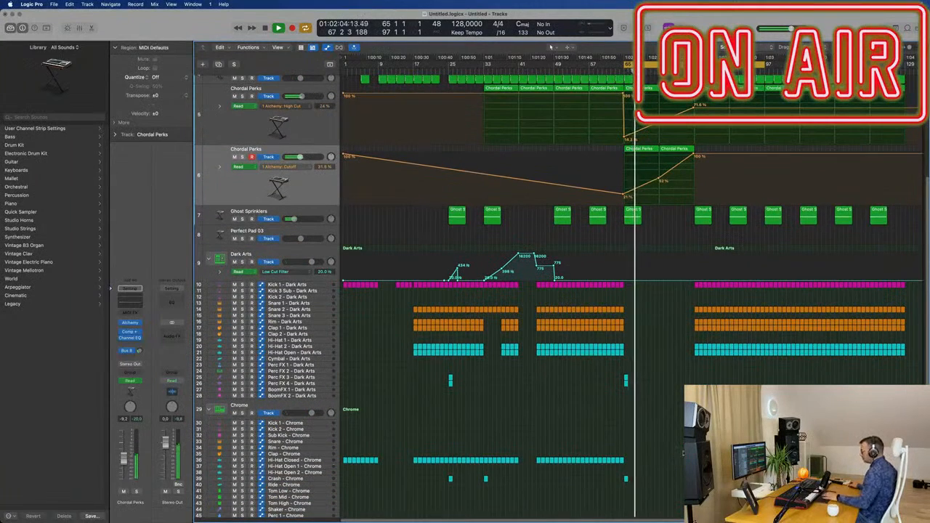
# Step: Remove the pad track's Cutoff automation point at bar 73 so the ramp runs straight from bar 65 to 81
pyautogui.press('super+Right')
pyautogui.press('super+Right')
pyautogui.press('super+Right')
pyautogui.hscroll(5, 773, 450)
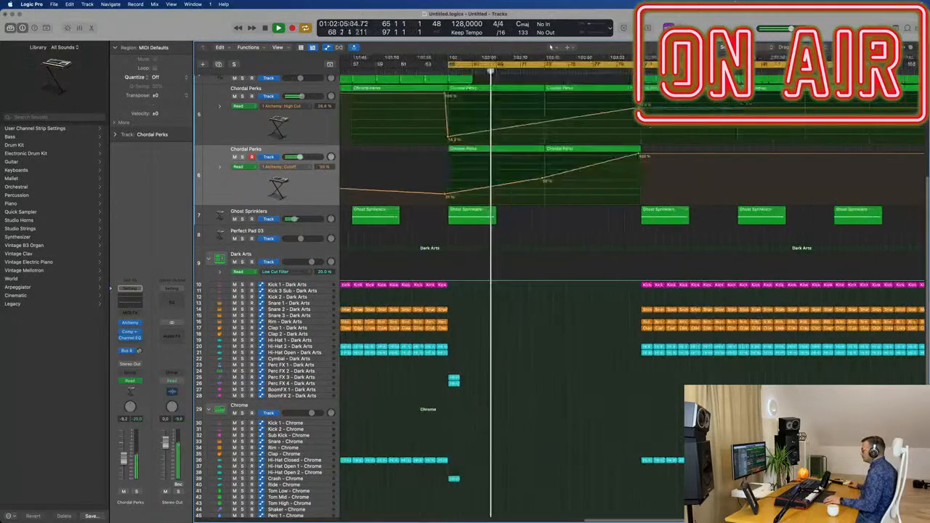
pyautogui.scroll(3, 603, 394)
pyautogui.scroll(-3, 602, 386)
pyautogui.hscroll(-2, 546, 272)
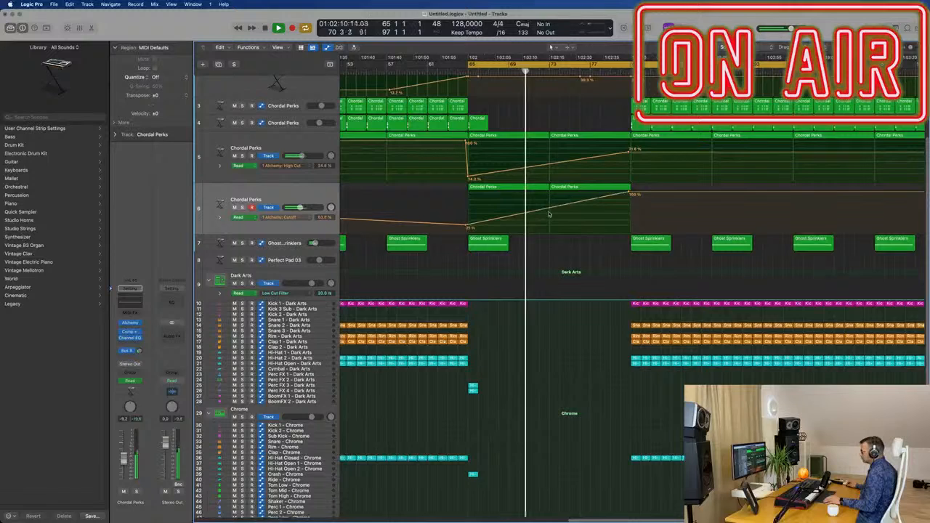
pyautogui.hscroll(-3, 574, 196)
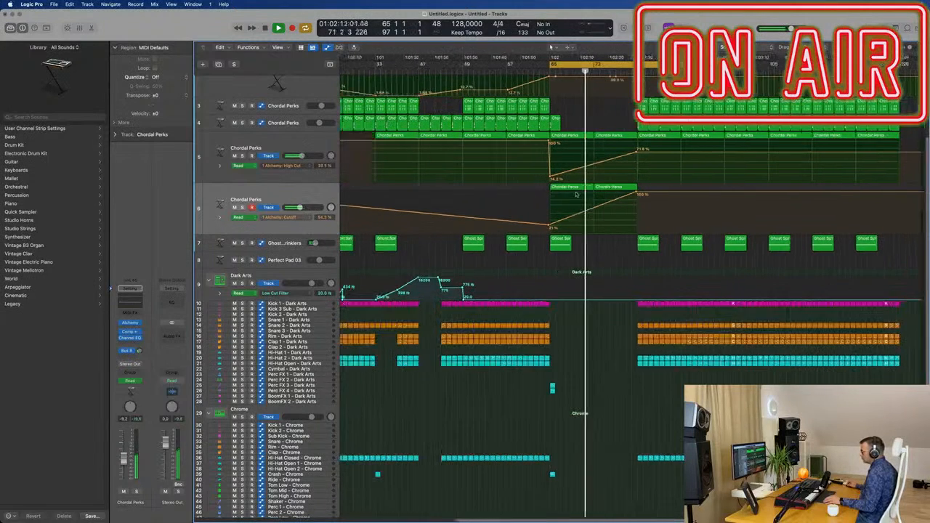
# Step: Open the pad track's bar 73 region in the Piano Roll and select both of the track's regions while playing from bar 65
pyautogui.doubleClick(618, 188)
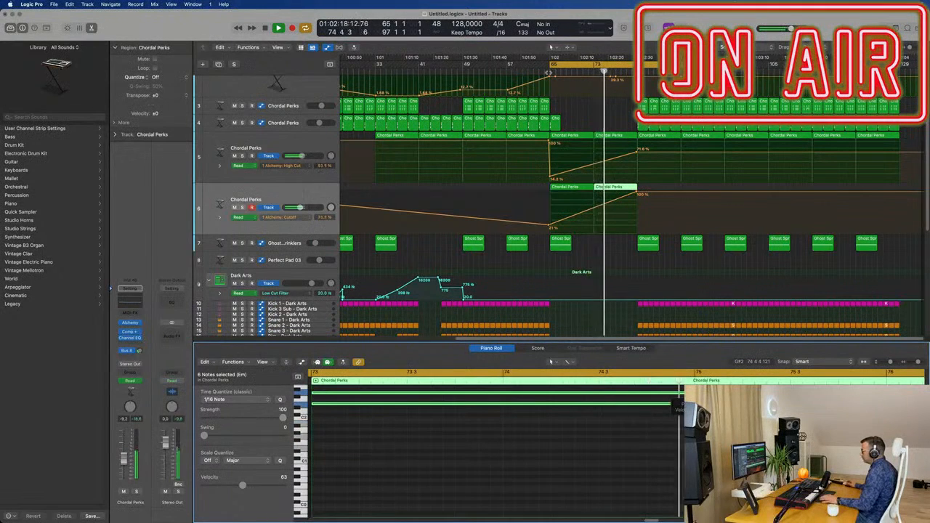
pyautogui.click(308, 192)
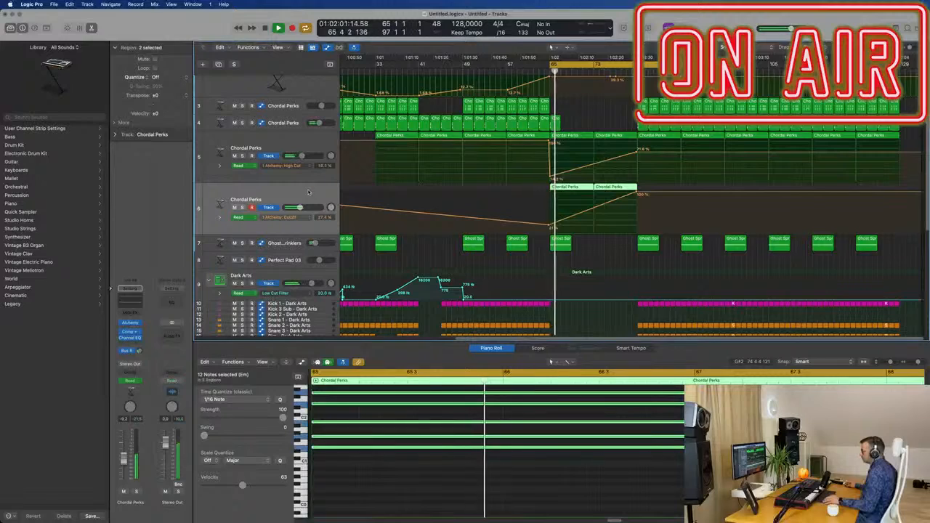
pyautogui.scroll(-3, 714, 255)
pyautogui.scroll(3, 714, 255)
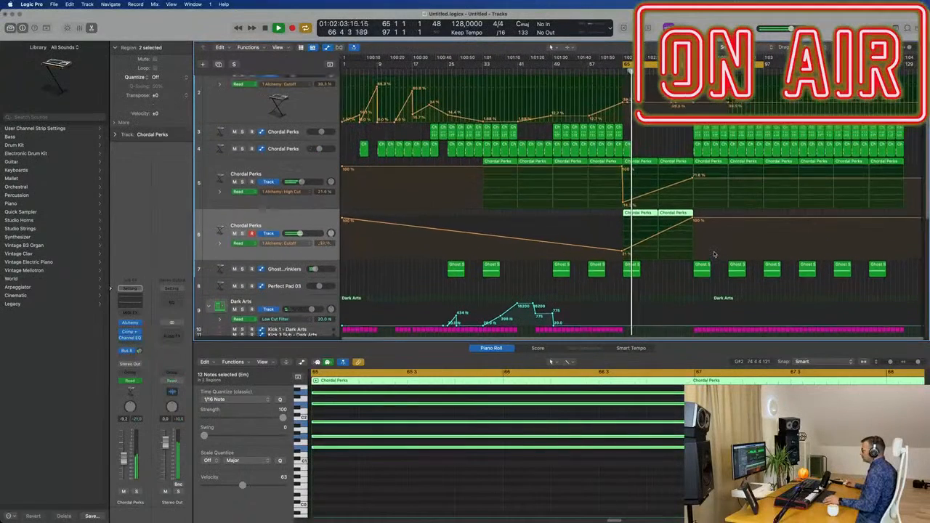
# Step: Delete the first Chordal Perks track's four regions from bar 81 to 89
pyautogui.scroll(2, 714, 254)
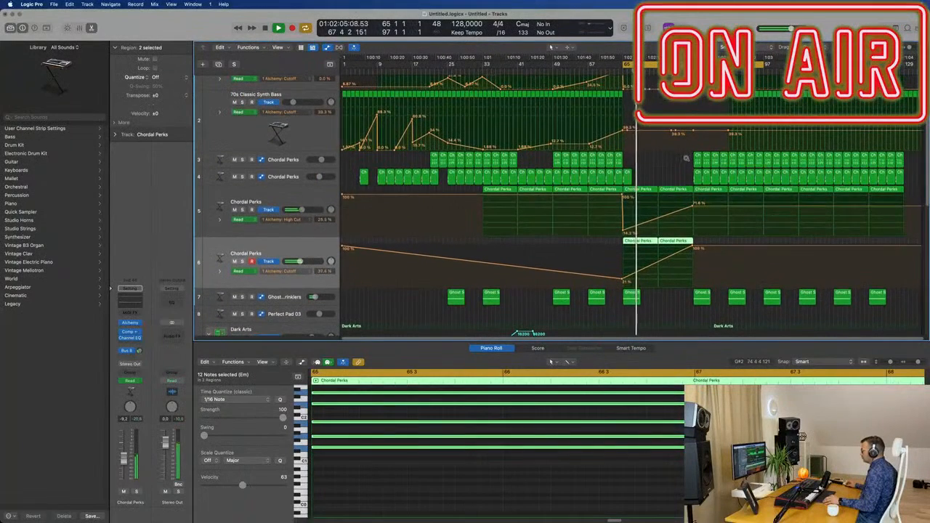
pyautogui.scroll(2, 685, 158)
pyautogui.moveTo(687, 157); pyautogui.dragTo(733, 156)
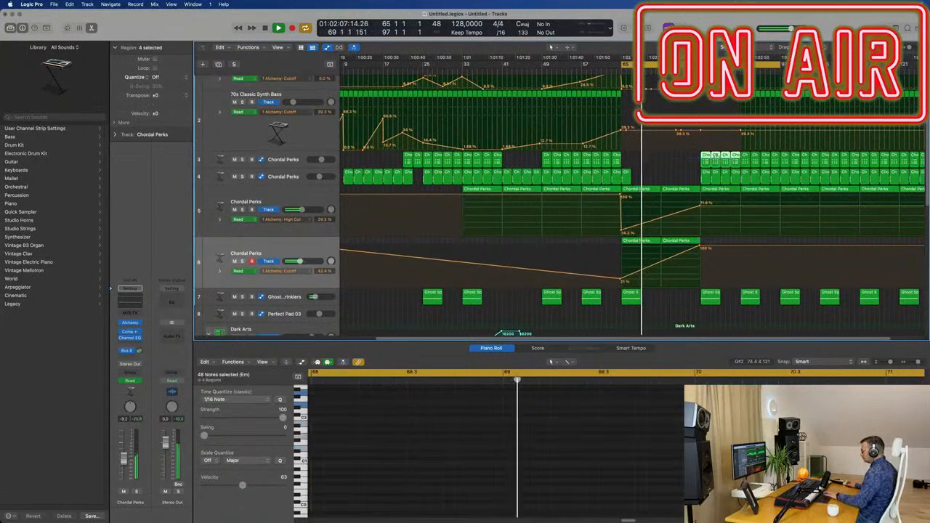
pyautogui.press('Delete')
# Step: Repeat the two pad regions from bar 81 and delete the copied low Cutoff automation point at bar 81
pyautogui.click(677, 242)
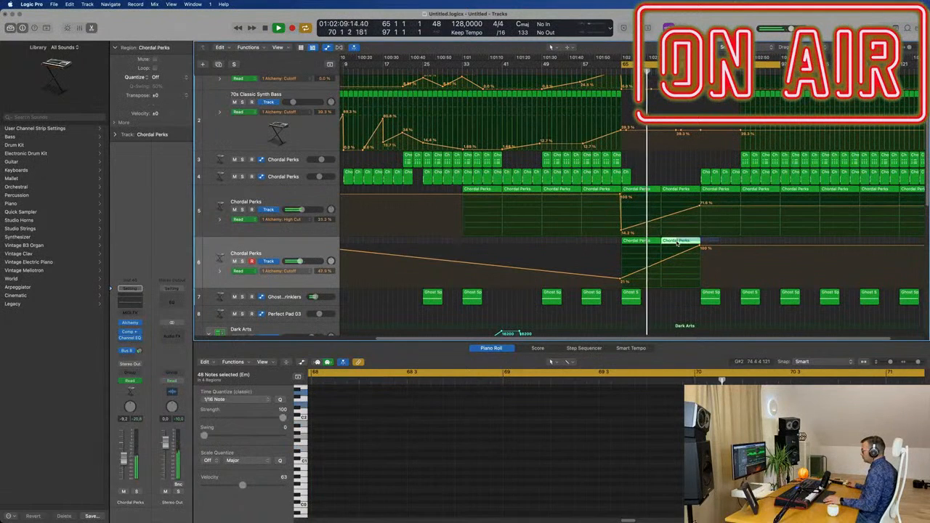
pyautogui.hotkey('shift', 'Left')
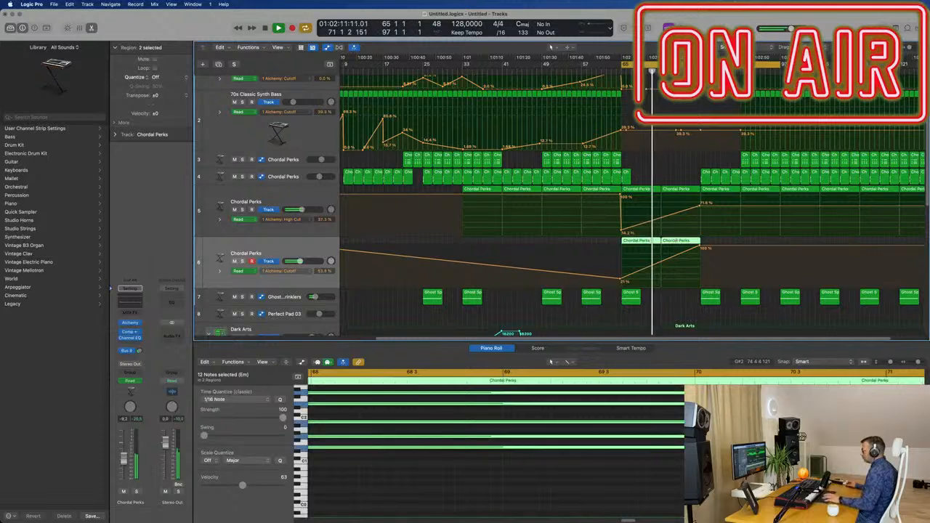
pyautogui.press('super+r')
pyautogui.scroll(-2, 690, 276)
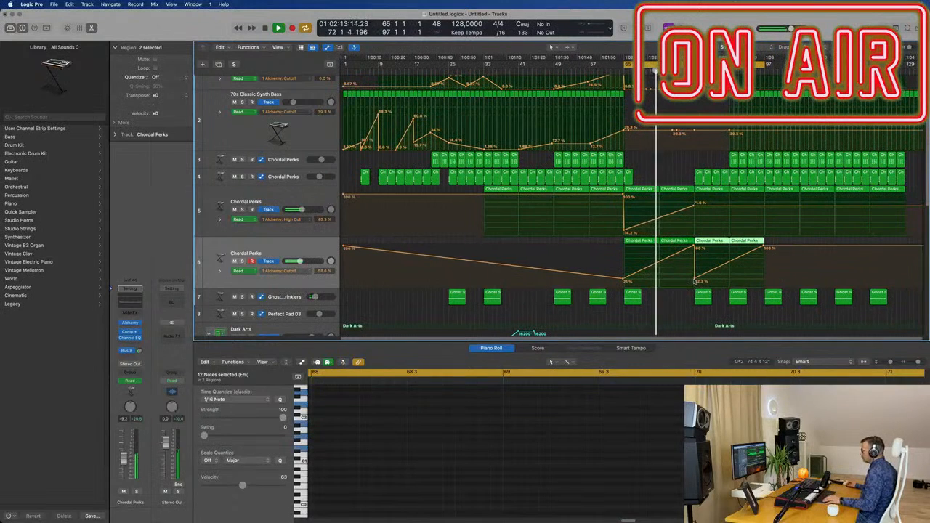
pyautogui.doubleClick(695, 280)
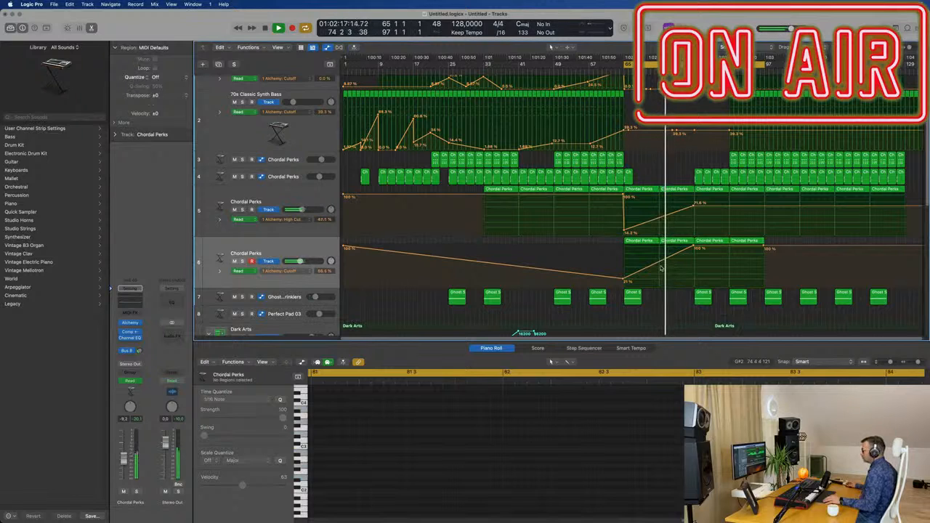
# Step: Replace the pad track's bar 65 region with a copy of the bar 73 region and play the breakdown
pyautogui.press('Return')
pyautogui.click(637, 242)
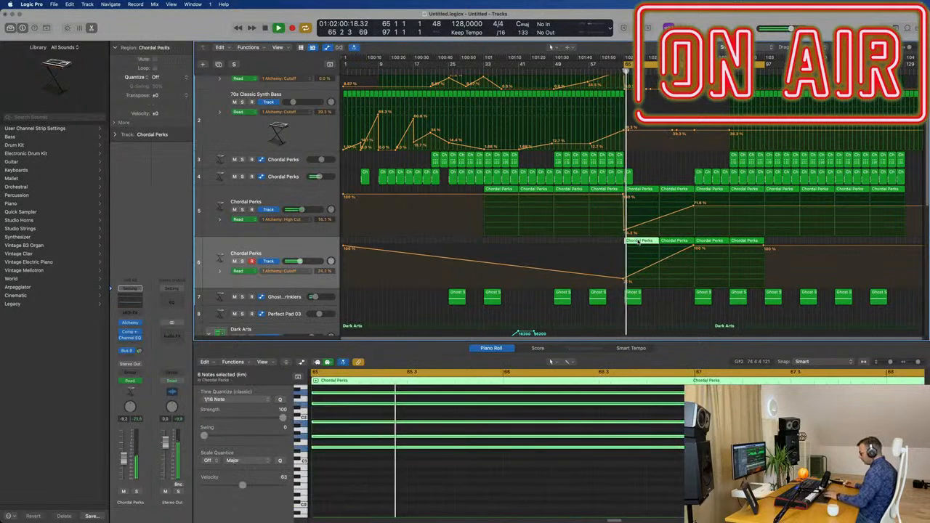
pyautogui.press('Delete')
pyautogui.moveTo(675, 248); pyautogui.dragTo(642, 246)
pyautogui.click(625, 263)
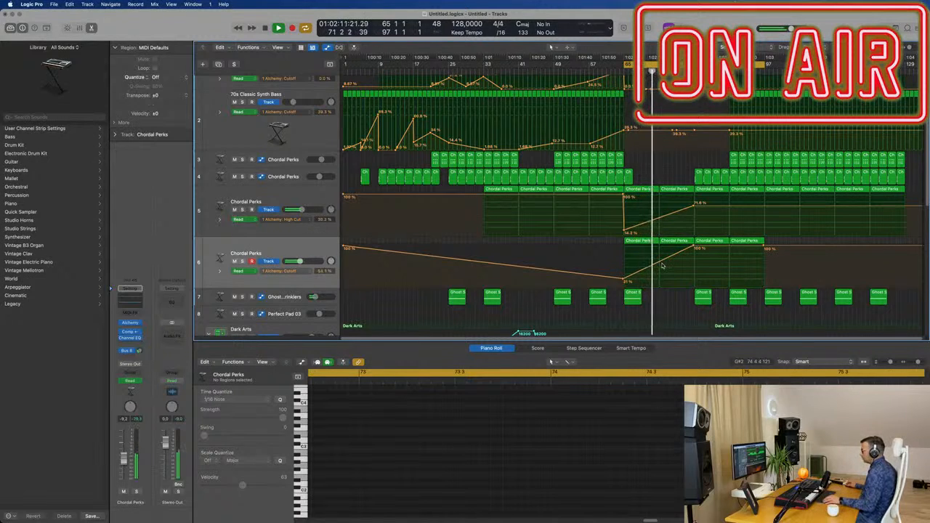
pyautogui.scroll(5, 679, 269)
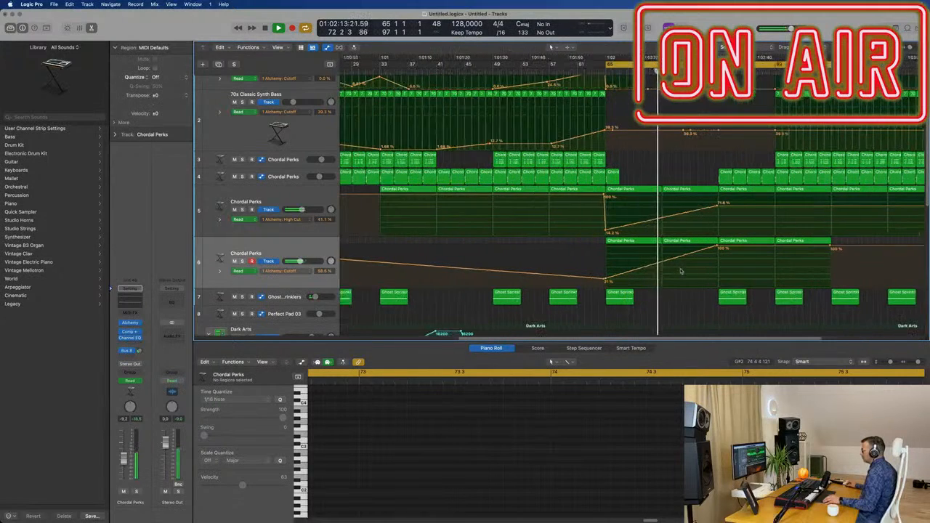
pyautogui.scroll(-5, 680, 269)
pyautogui.scroll(-1, 680, 270)
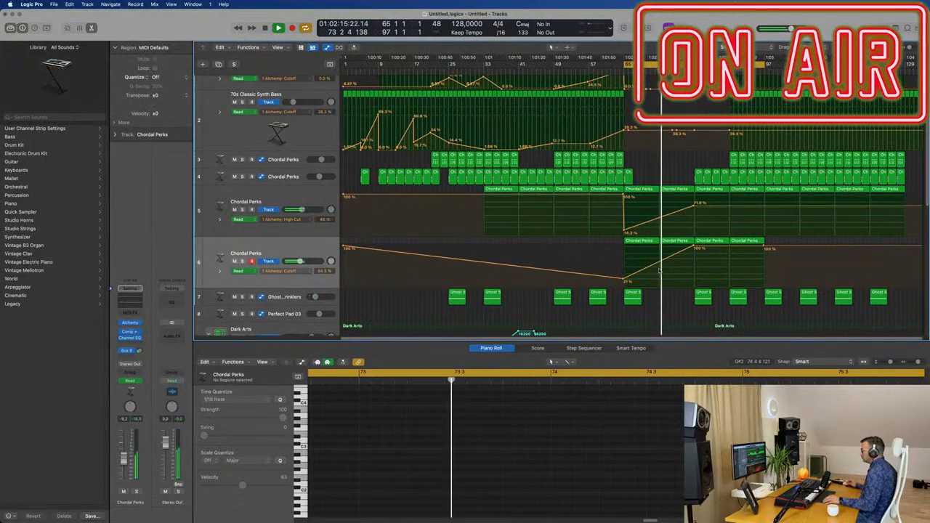
# Step: Lower the pad track's Cutoff automation point at bar 81 to 14.7 %, so the filter rises again towards bar 97
pyautogui.scroll(2, 675, 269)
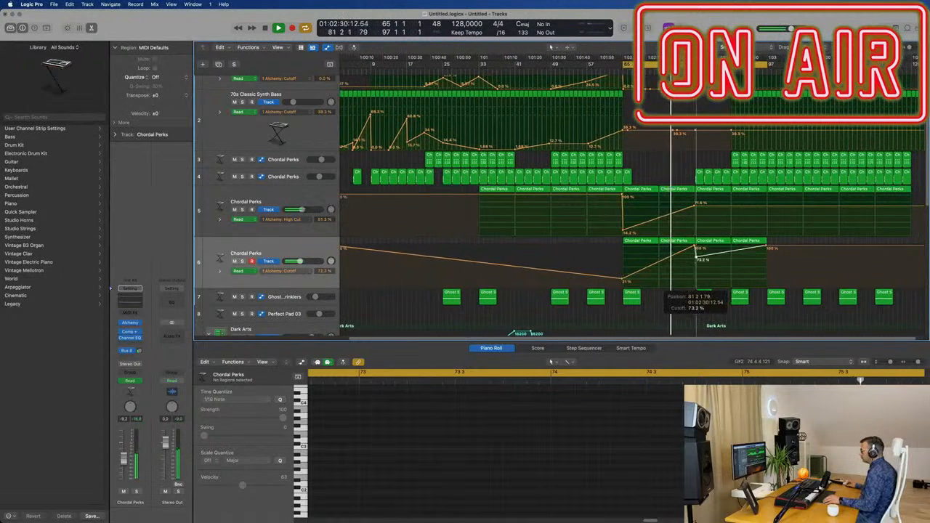
pyautogui.moveTo(695, 248); pyautogui.dragTo(696, 285)
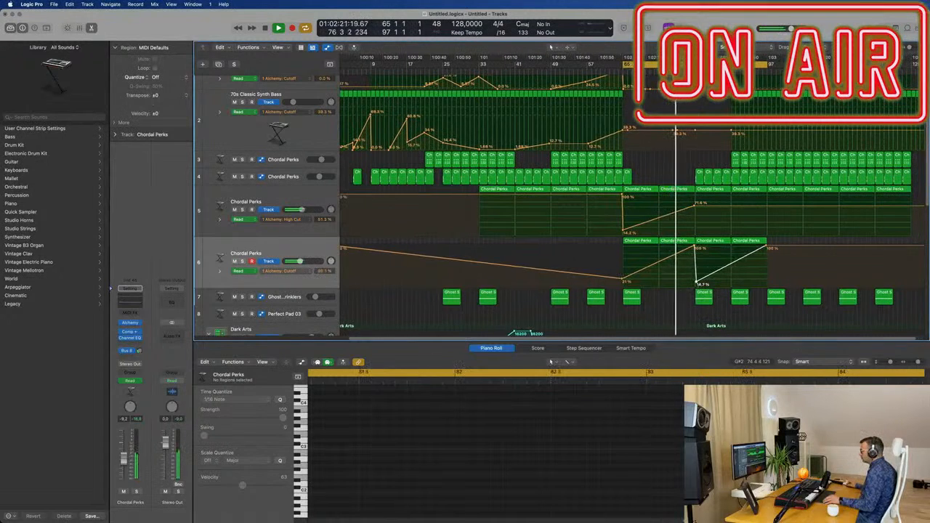
# Step: Delete the Dark Arts snare, clap and hi-hat regions from bar 81 to 89, keeping the kick
pyautogui.scroll(-4, 696, 290)
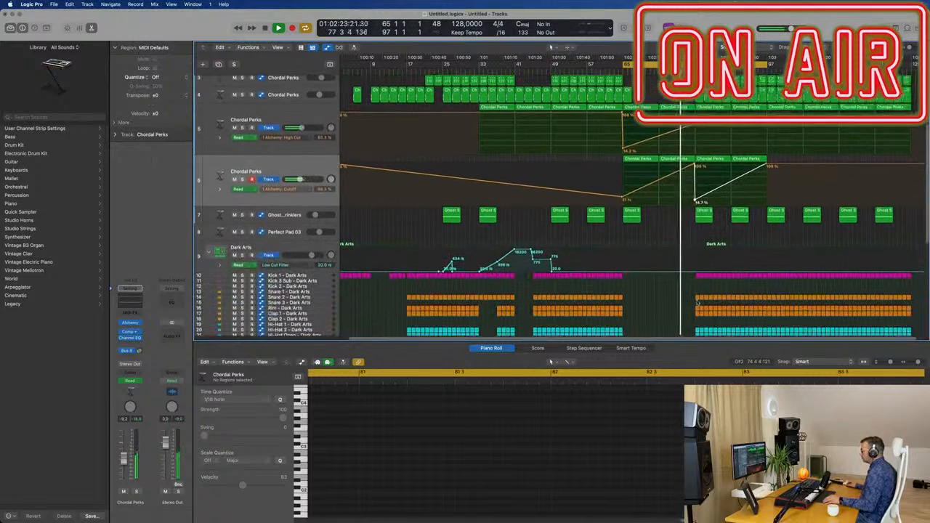
pyautogui.scroll(-3, 683, 298)
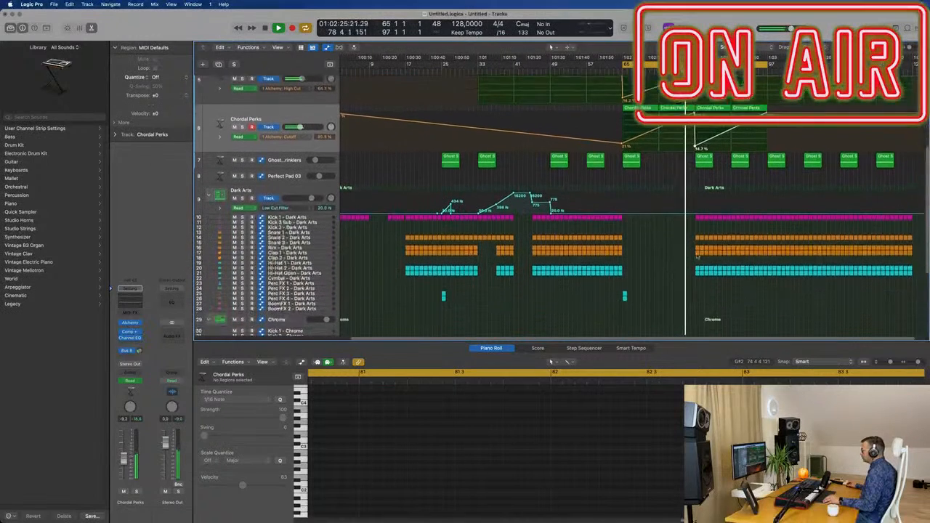
pyautogui.moveTo(706, 267); pyautogui.dragTo(725, 280)
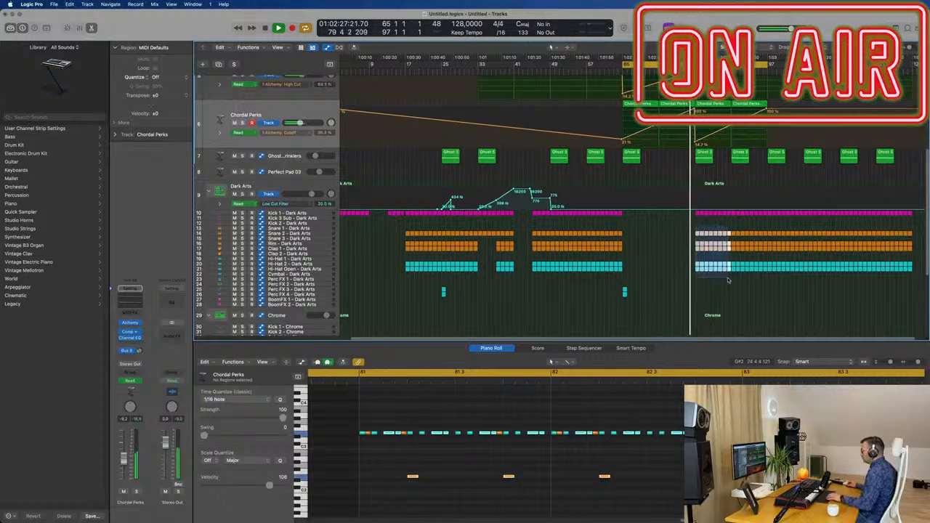
pyautogui.press('Delete')
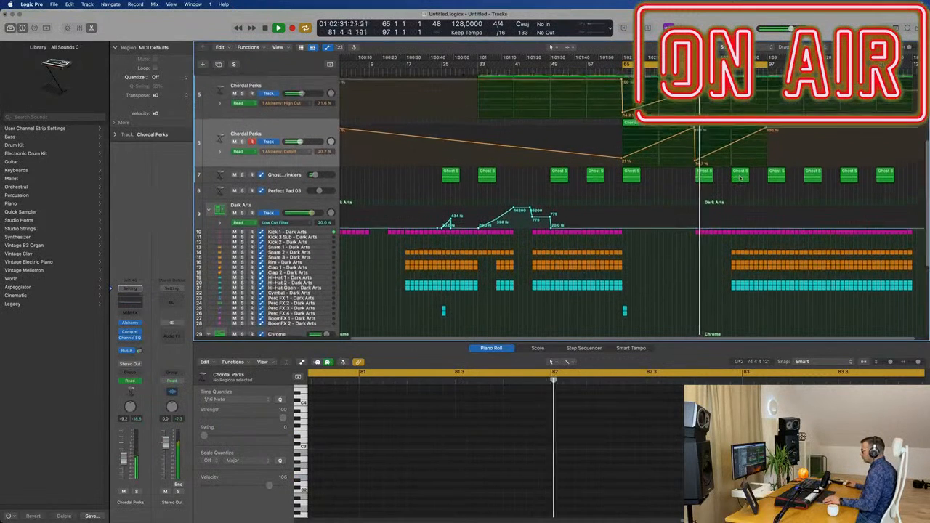
# Step: Put the four regions back on the first Chordal Perks track from bar 81 to 89
pyautogui.scroll(2, 729, 160)
pyautogui.scroll(1, 632, 204)
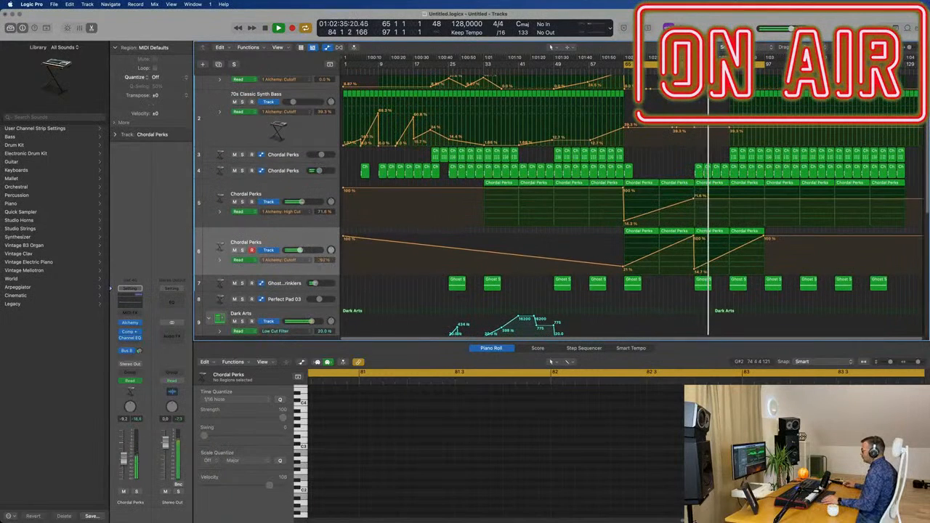
pyautogui.moveTo(713, 149)
pyautogui.mouseDown()
pyautogui.moveTo(760, 158)
pyautogui.moveTo(698, 157)
pyautogui.mouseUp()
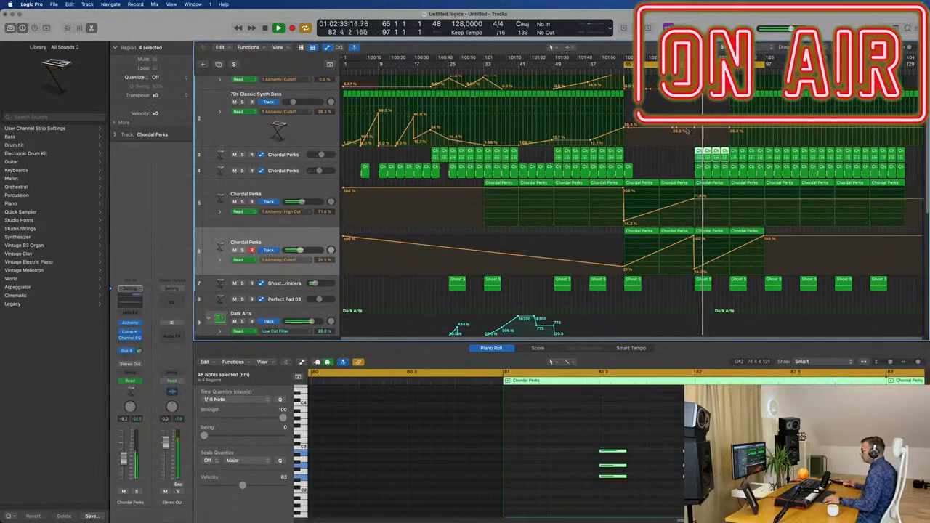
# Step: Delete the Chrome kit's closed hi-hat regions from bar 81 to 89
pyautogui.scroll(-3, 676, 306)
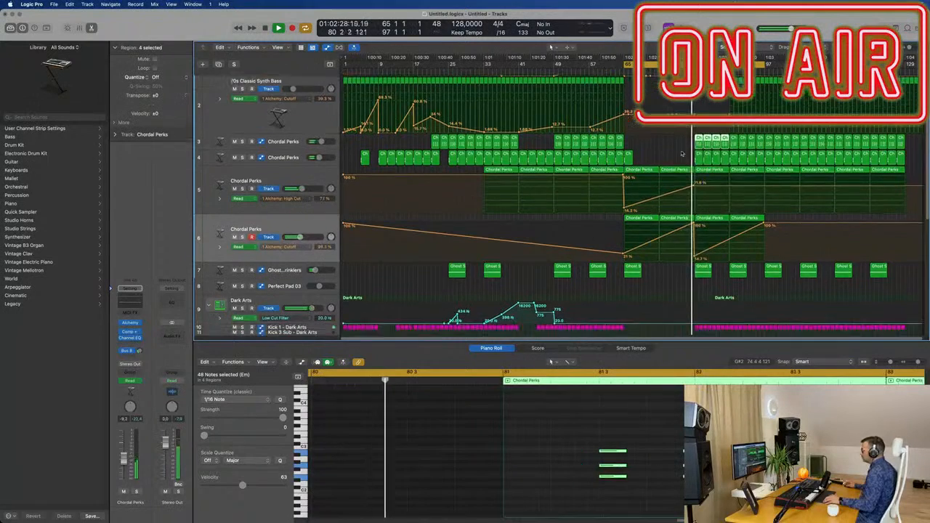
pyautogui.scroll(-10, 676, 307)
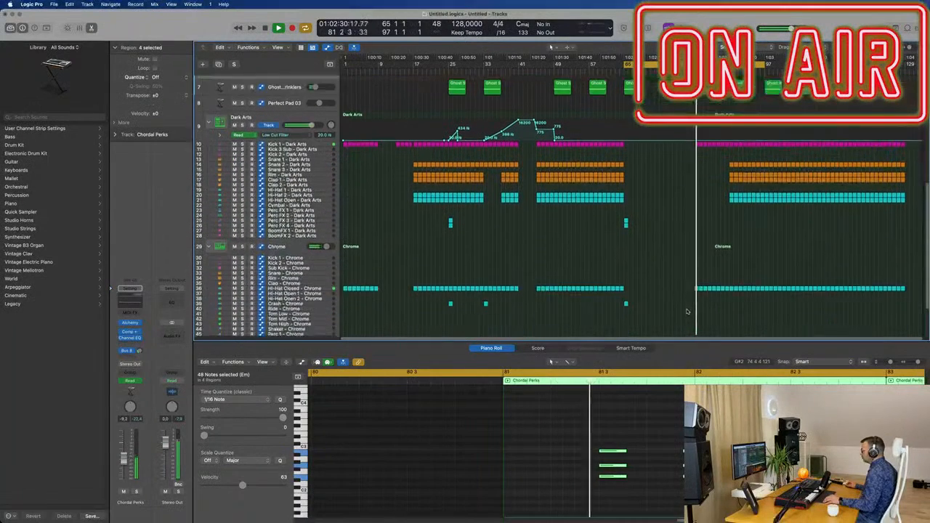
pyautogui.moveTo(683, 251); pyautogui.dragTo(729, 273)
pyautogui.press('Delete')
pyautogui.scroll(5, 716, 254)
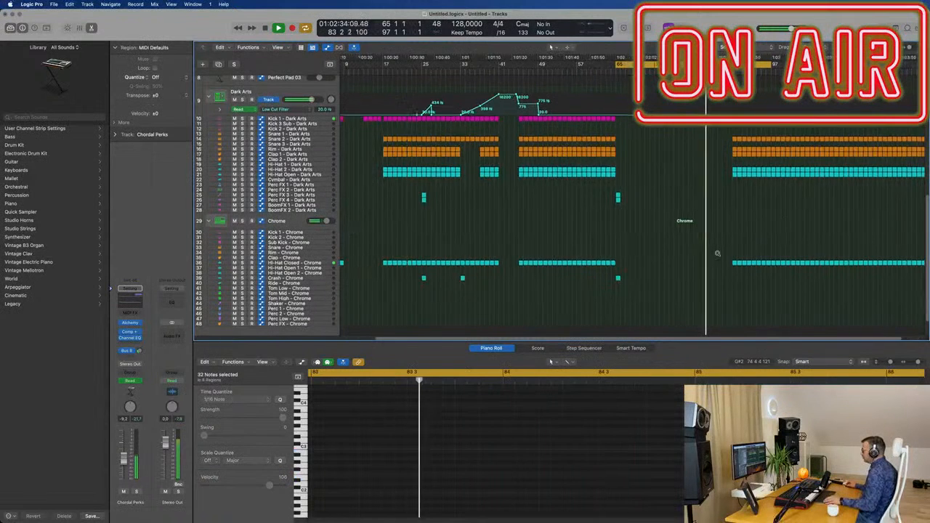
# Step: Delete the first 70s Classic Synth Bass track's eight regions from bar 89 to 97
pyautogui.scroll(-3, 727, 254)
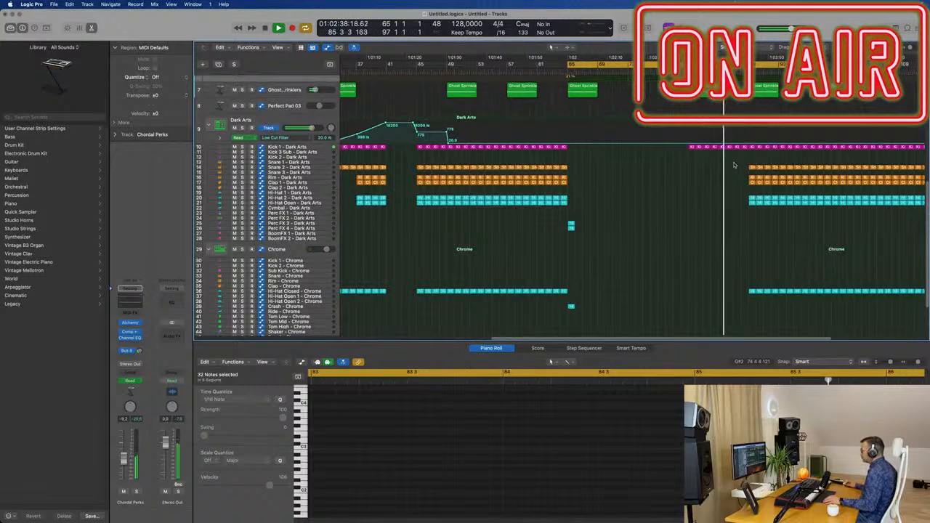
pyautogui.scroll(4, 735, 168)
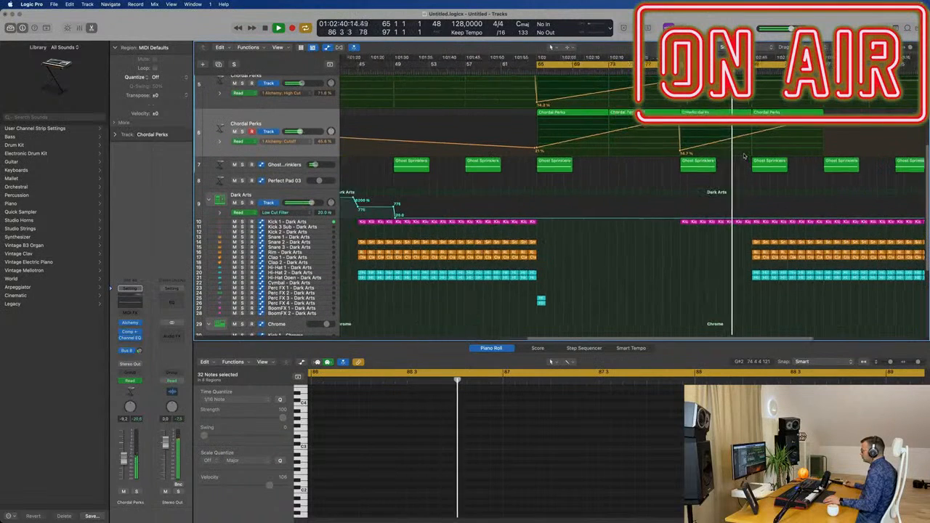
pyautogui.scroll(-2, 744, 156)
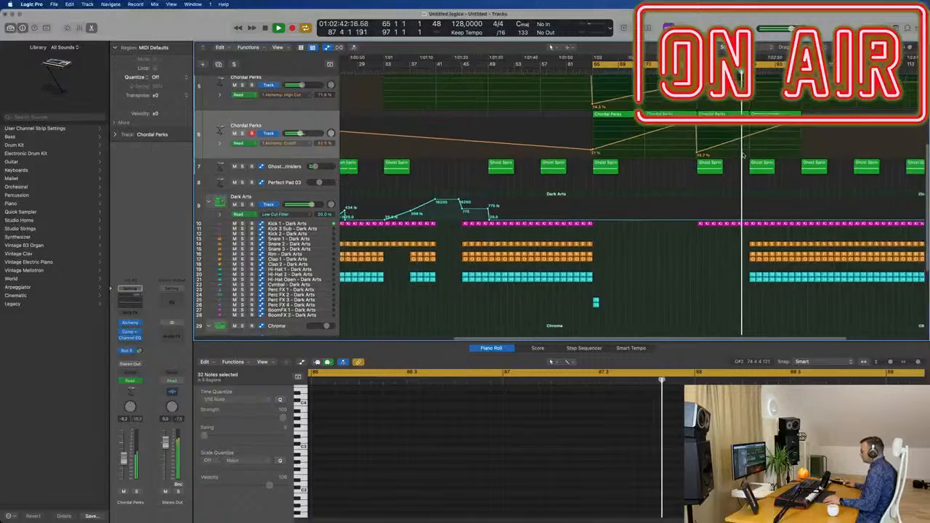
pyautogui.scroll(1, 744, 157)
pyautogui.scroll(5, 744, 157)
pyautogui.scroll(-3, 744, 157)
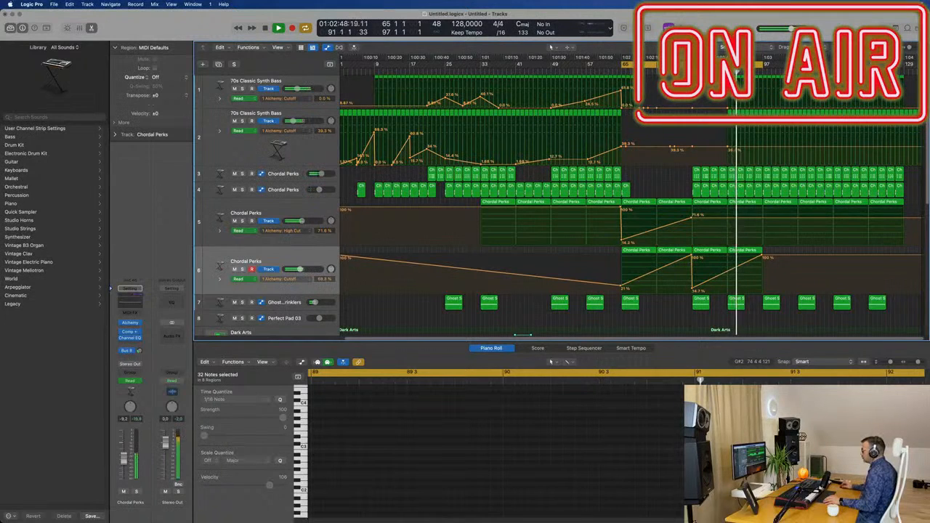
pyautogui.scroll(1, 630, 205)
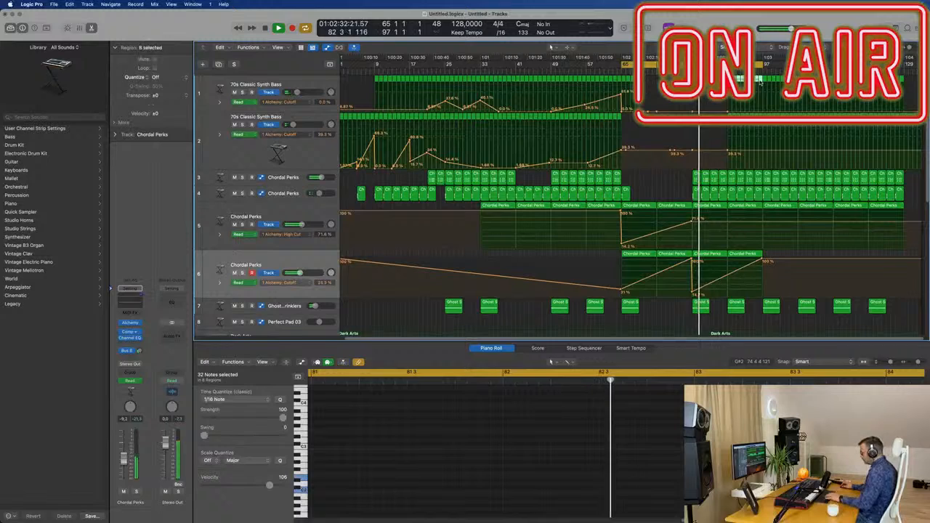
# Step: Set the second 70s Classic Synth Bass track's Cutoff automation to 0 % at bar 89, rising to 39.8 % at bar 97
pyautogui.click(740, 134)
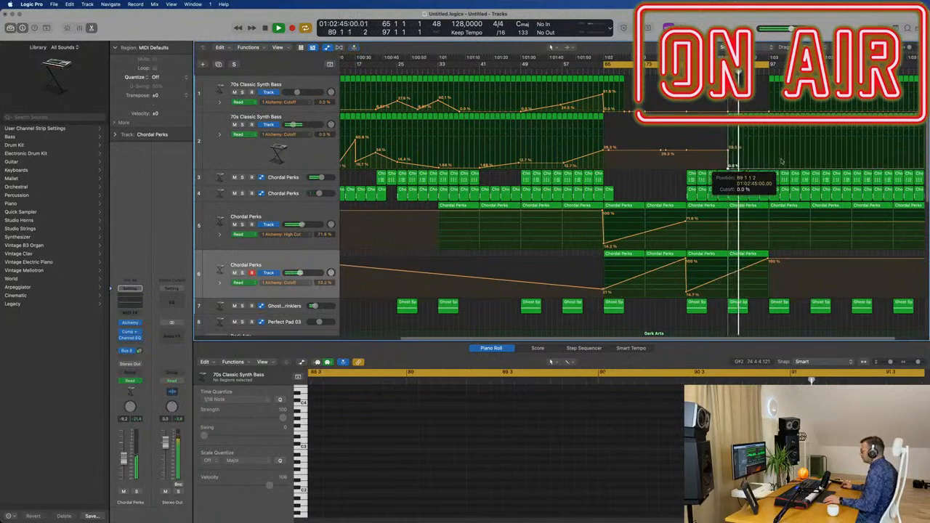
pyautogui.moveTo(768, 168); pyautogui.dragTo(768, 150)
# Step: Listen to the section from bar 89 to 97 and check the bass filter rise against the drums and pad
pyautogui.scroll(-1, 760, 159)
pyautogui.scroll(-3, 759, 160)
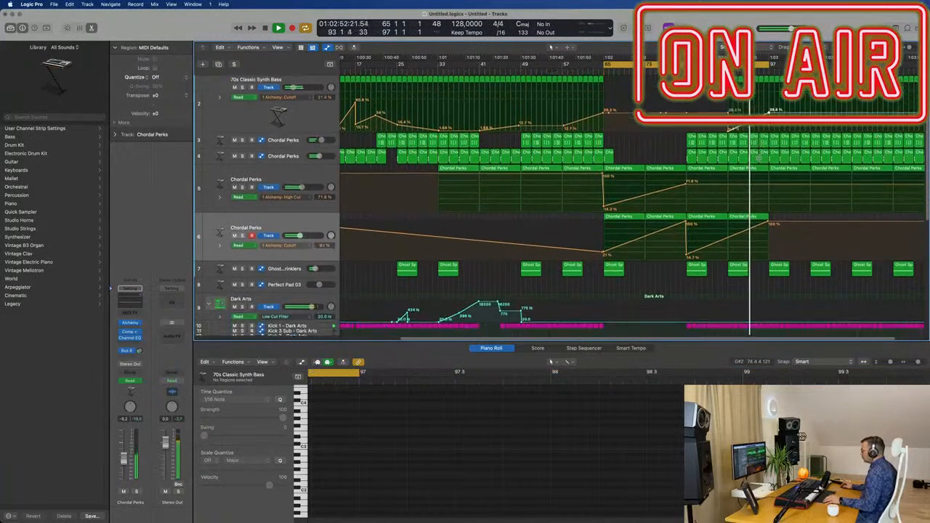
pyautogui.scroll(-2, 752, 207)
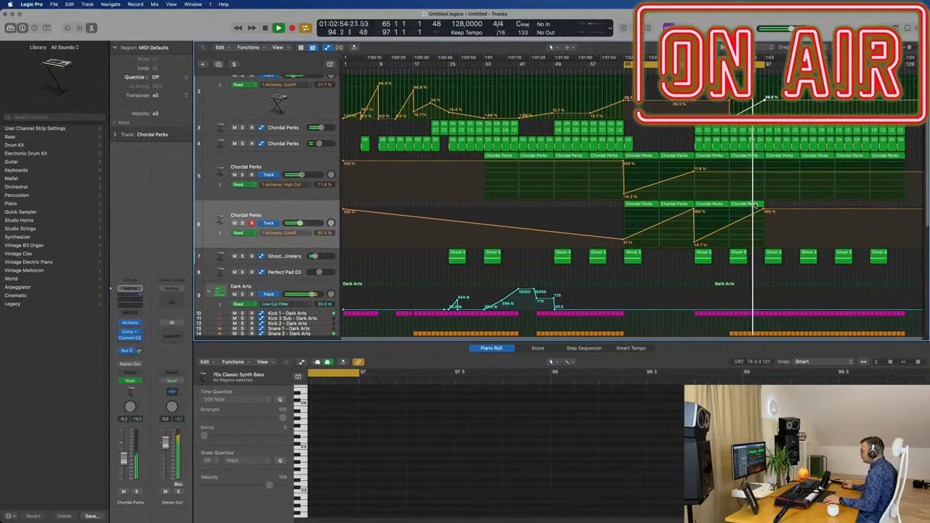
pyautogui.scroll(5, 765, 284)
pyautogui.scroll(-3, 765, 284)
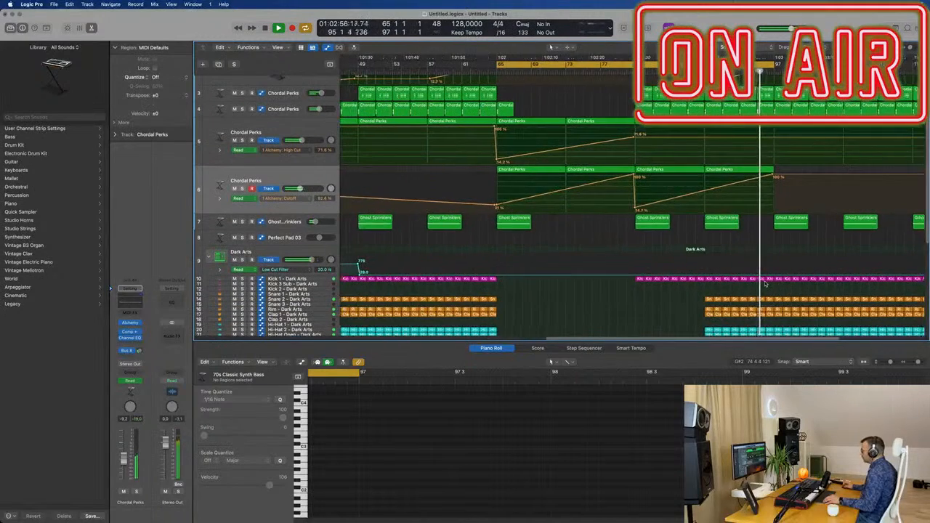
pyautogui.scroll(-2, 770, 284)
pyautogui.scroll(-1, 776, 285)
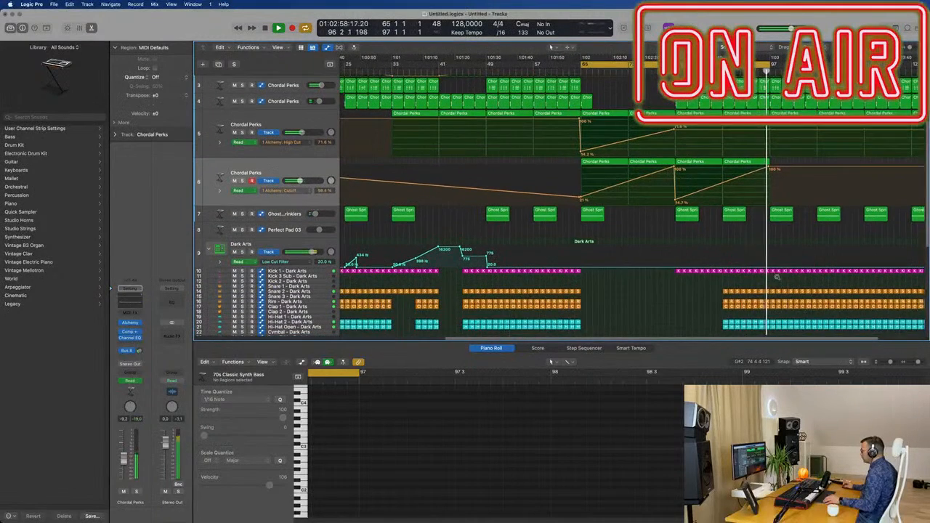
pyautogui.scroll(2, 775, 277)
pyautogui.click(726, 71)
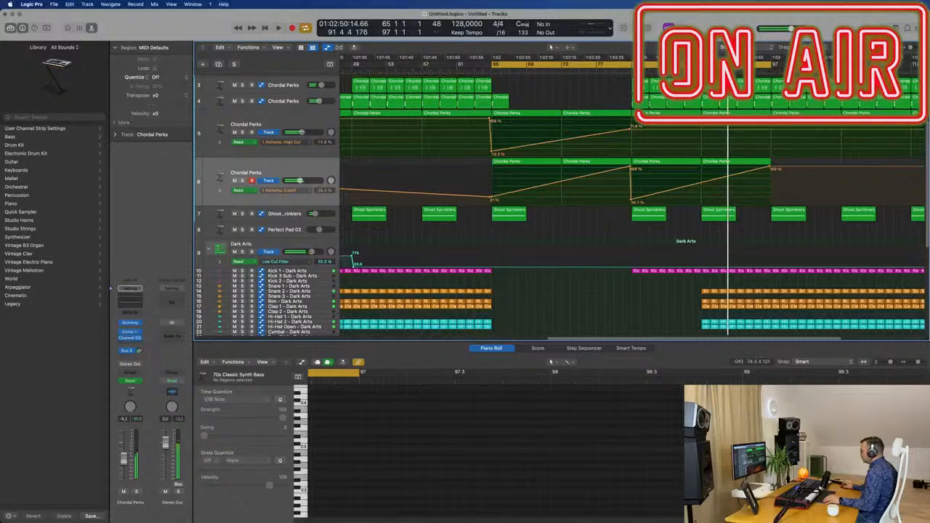
# Step: Cut out bar 96 on all tracks, splitting the notes that cross the cut points
pyautogui.scroll(5, 766, 106)
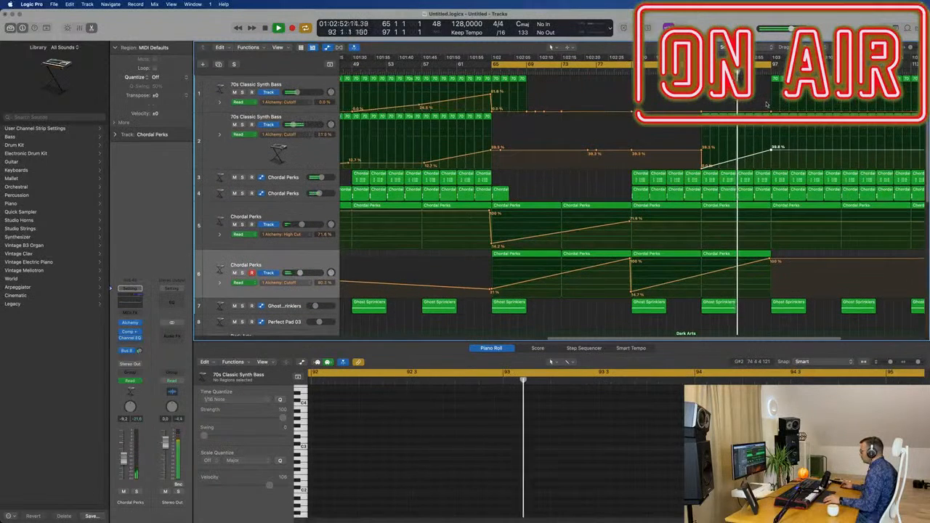
pyautogui.scroll(-2, 766, 105)
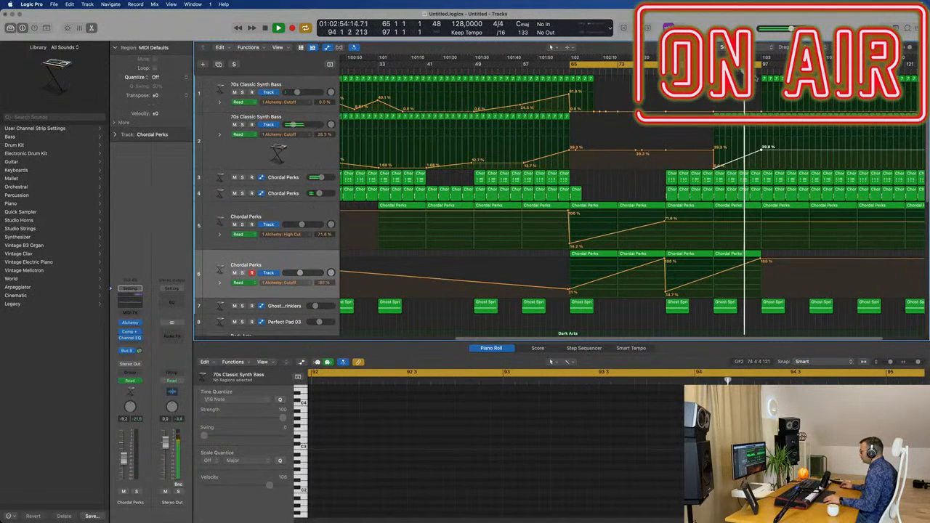
pyautogui.scroll(-8, 766, 106)
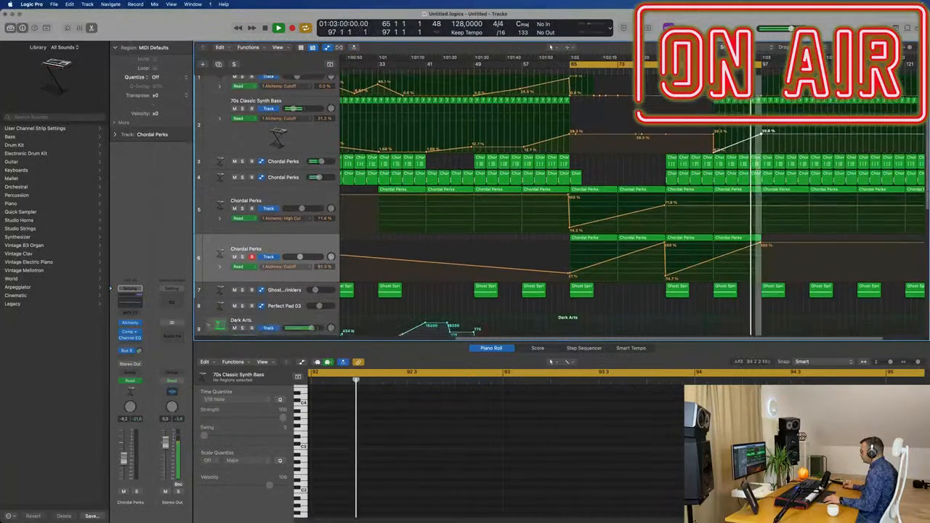
pyautogui.moveTo(759, 459); pyautogui.dragTo(759, 309)
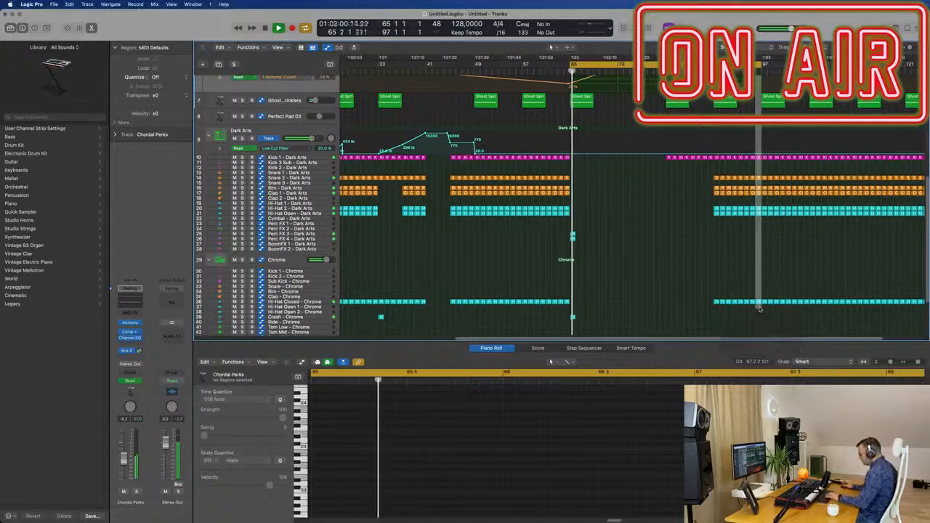
pyautogui.press('super+t')
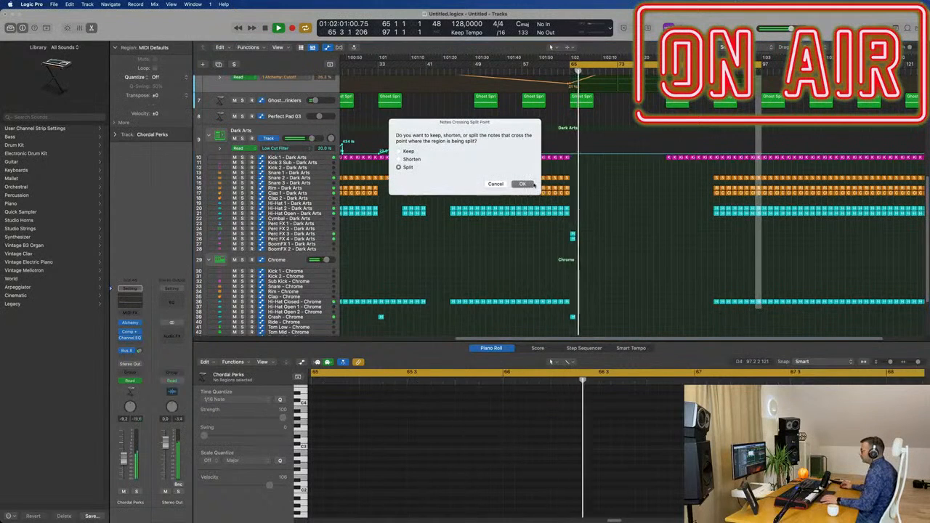
pyautogui.press('Return')
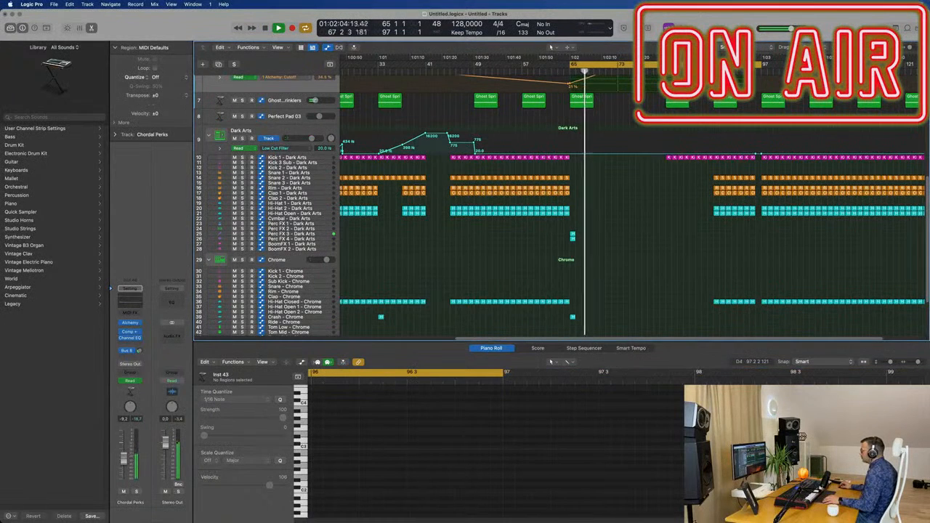
# Step: Play from about bar 88 through the bar 96 break and review the arrangement and percussion tracks
pyautogui.click(708, 71)
pyautogui.scroll(-3, 761, 109)
pyautogui.scroll(3, 744, 111)
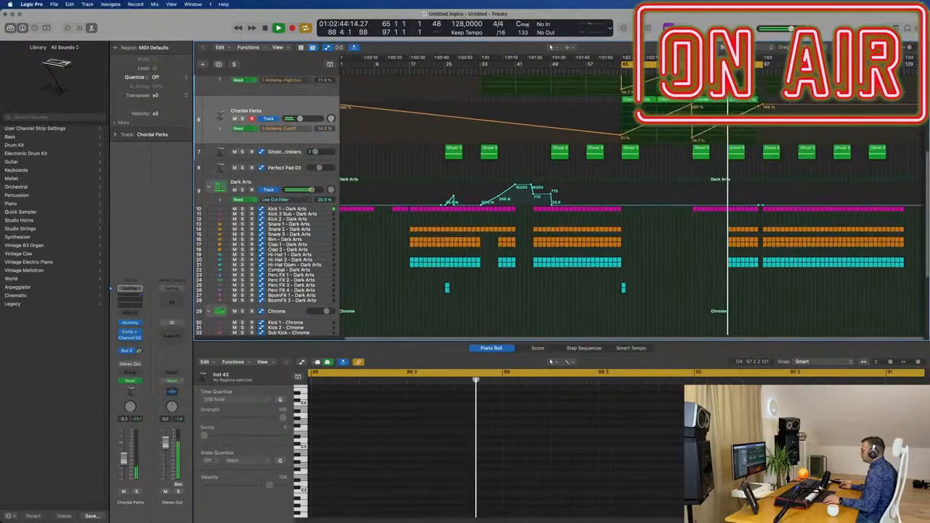
pyautogui.scroll(2, 770, 122)
pyautogui.scroll(4, 789, 131)
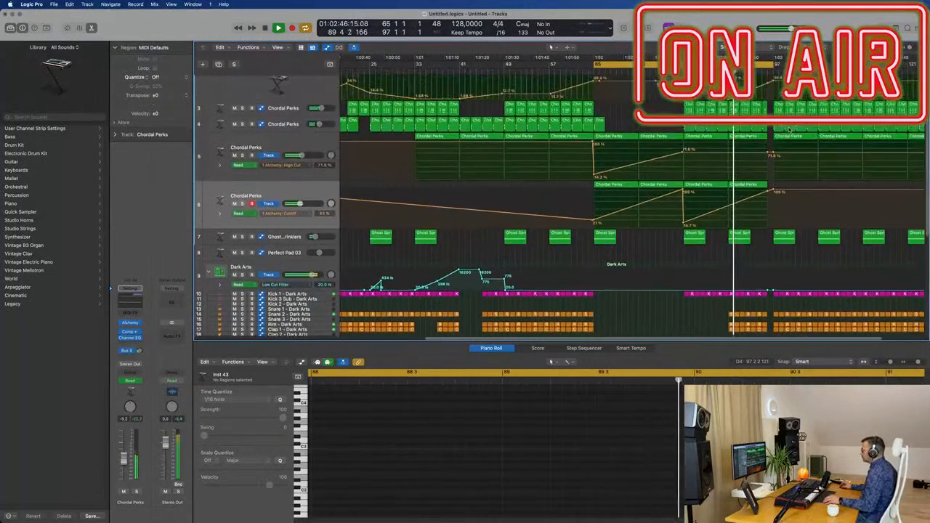
pyautogui.scroll(1, 792, 130)
pyautogui.scroll(-3, 789, 130)
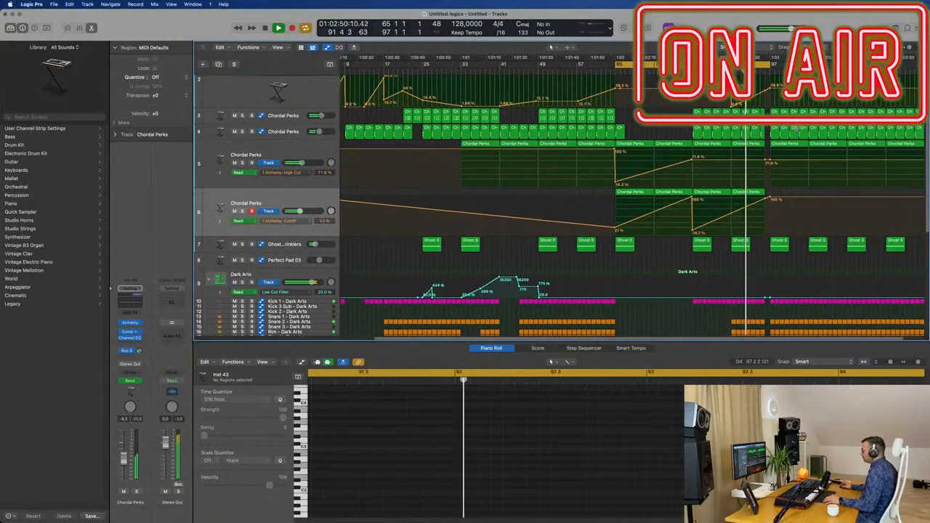
pyautogui.scroll(4, 796, 130)
pyautogui.scroll(1, 797, 131)
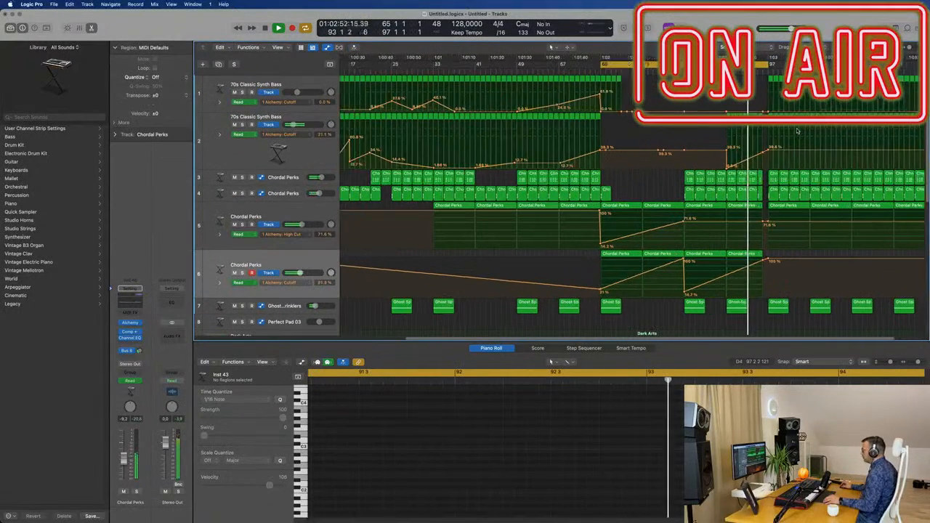
pyautogui.scroll(-3, 798, 134)
pyautogui.scroll(-2, 809, 257)
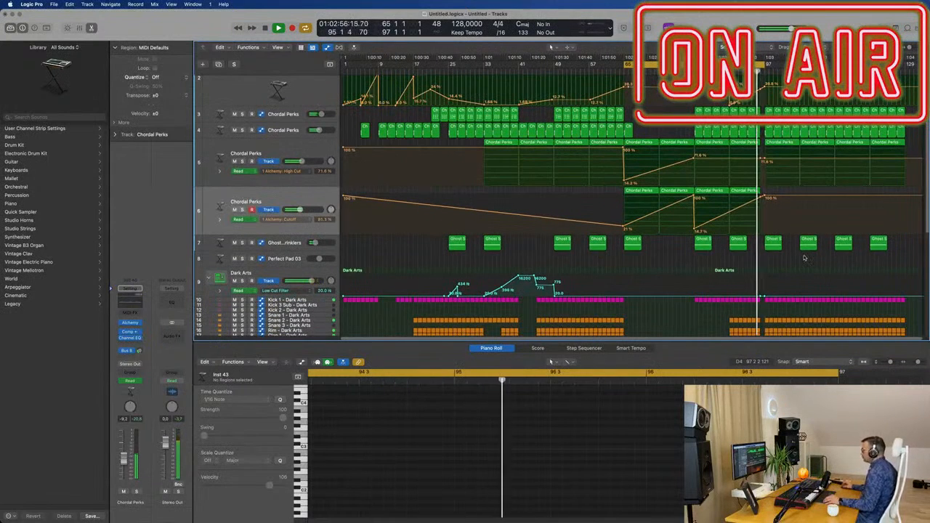
pyautogui.scroll(3, 814, 258)
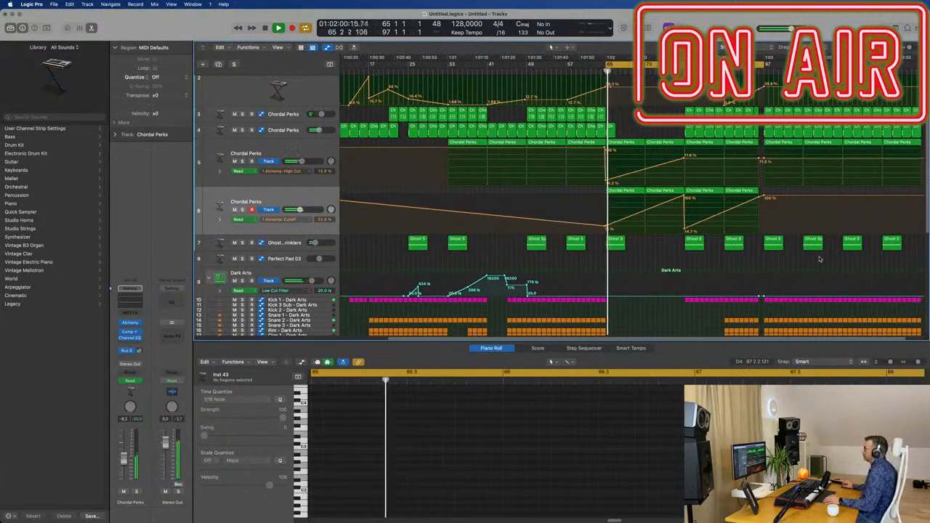
pyautogui.scroll(-2, 699, 273)
pyautogui.scroll(-10, 699, 273)
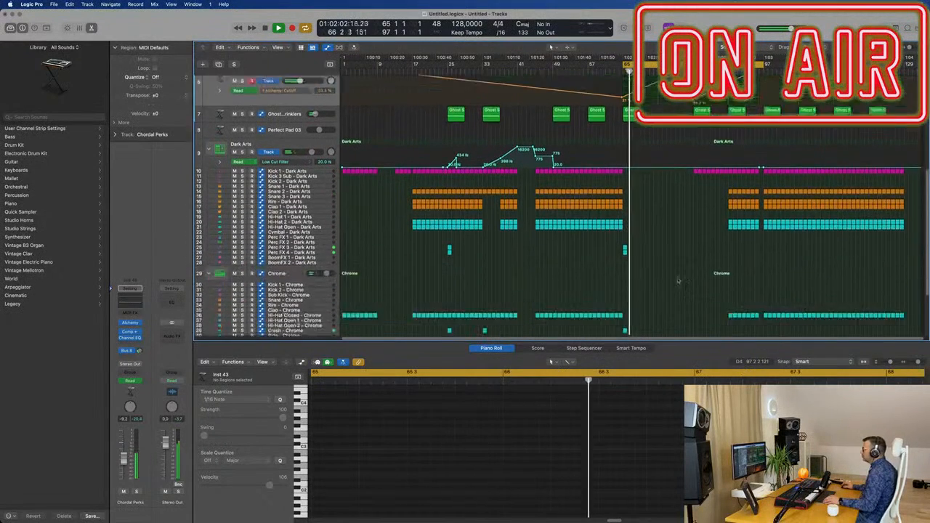
# Step: Copy the Perc FX 3, Perc FX 4 and Chrome Crash hits from bar 65 to bar 97 and resume playback
pyautogui.scroll(-3, 640, 186)
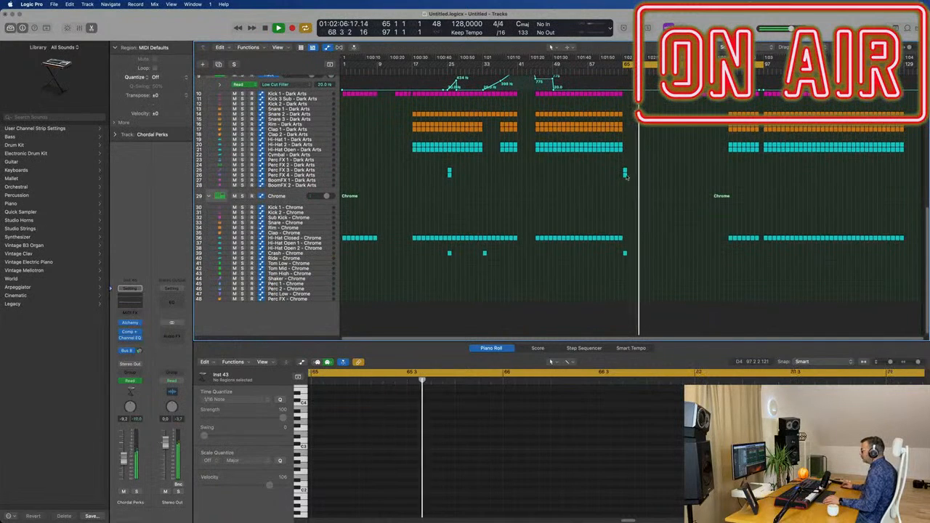
pyautogui.click(623, 195)
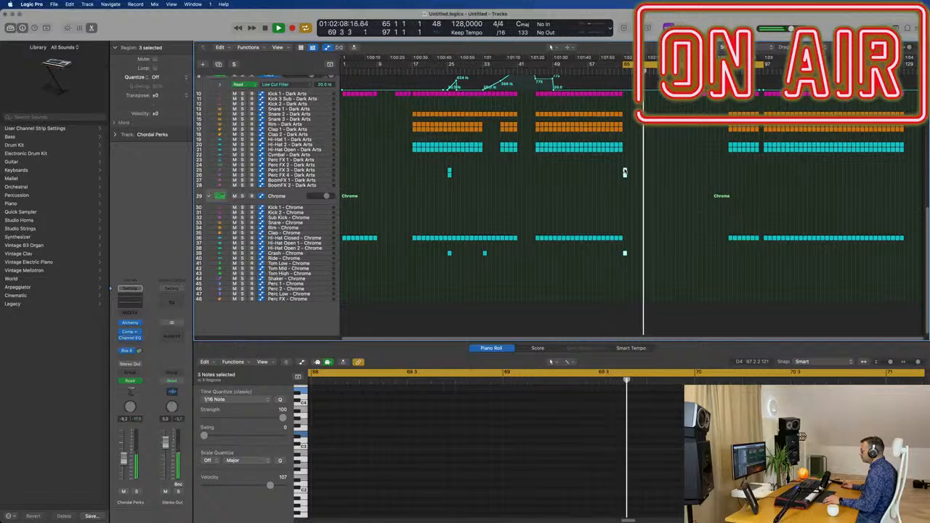
pyautogui.moveTo(625, 174); pyautogui.dragTo(765, 172)
pyautogui.press('space')
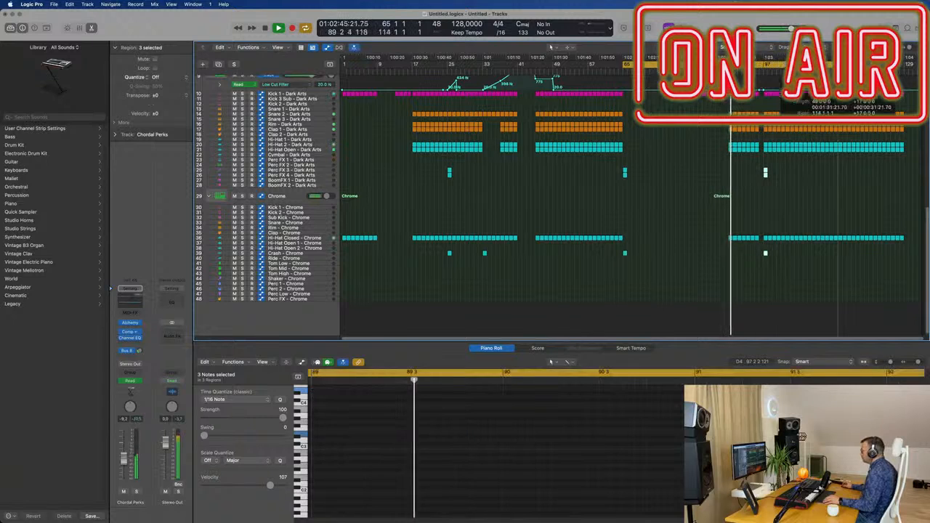
# Step: Raise the first 70s Classic Synth Bass track's Cutoff automation at bar 97, falling to 29.4 % at bar 105
pyautogui.scroll(5, 764, 172)
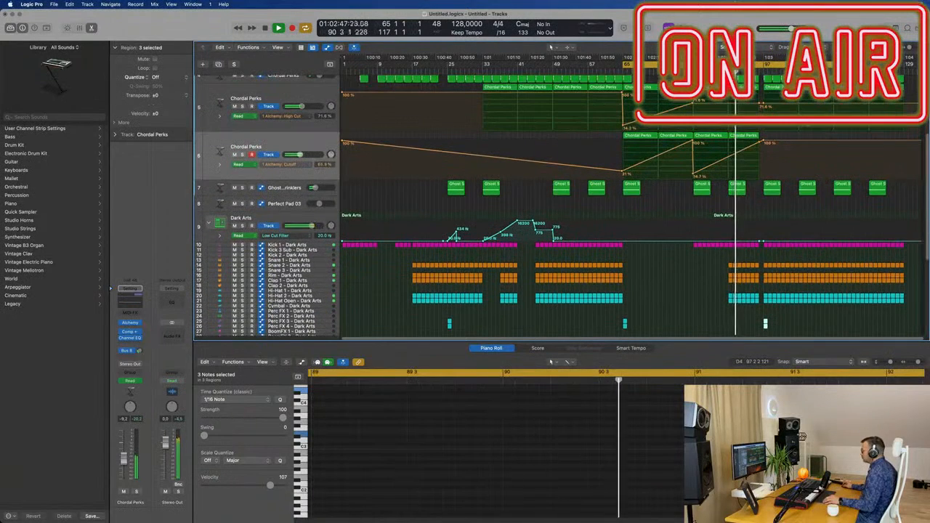
pyautogui.scroll(5, 765, 173)
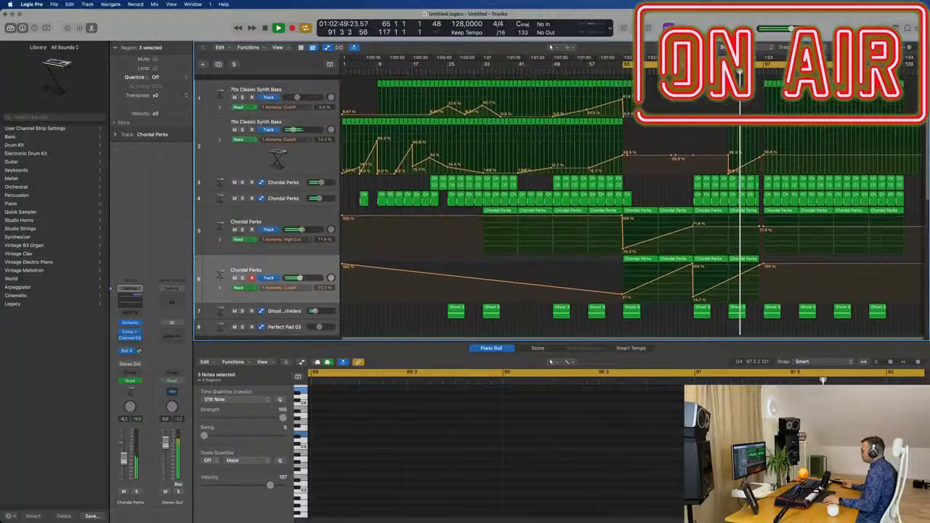
pyautogui.moveTo(764, 112); pyautogui.dragTo(764, 96)
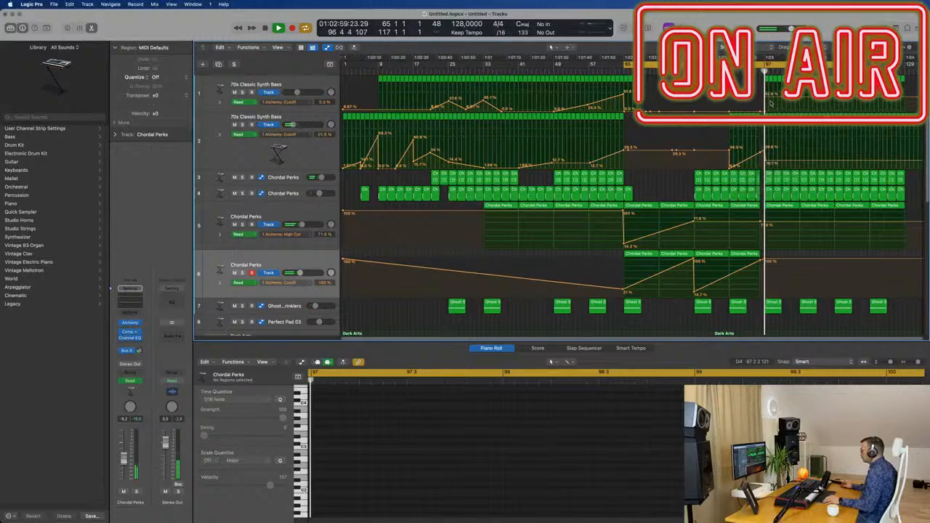
pyautogui.press('super+Right')
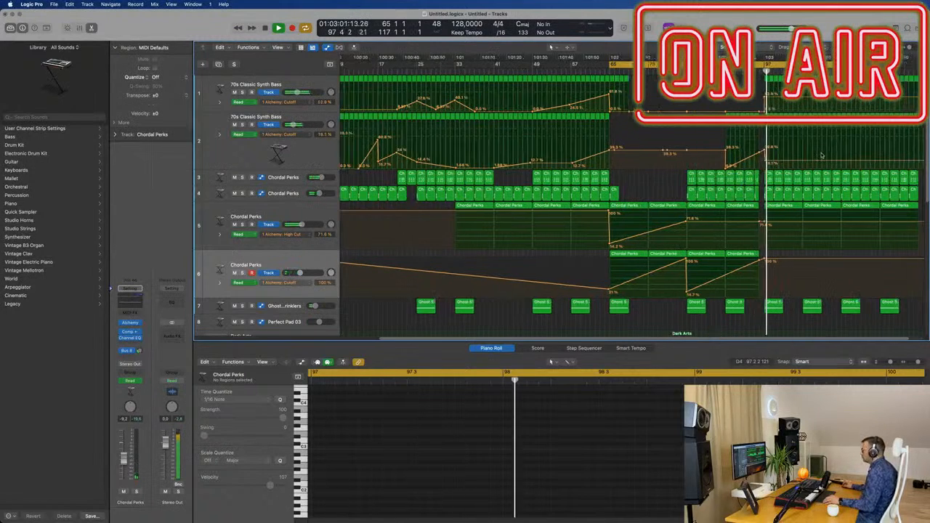
pyautogui.press('super+Left')
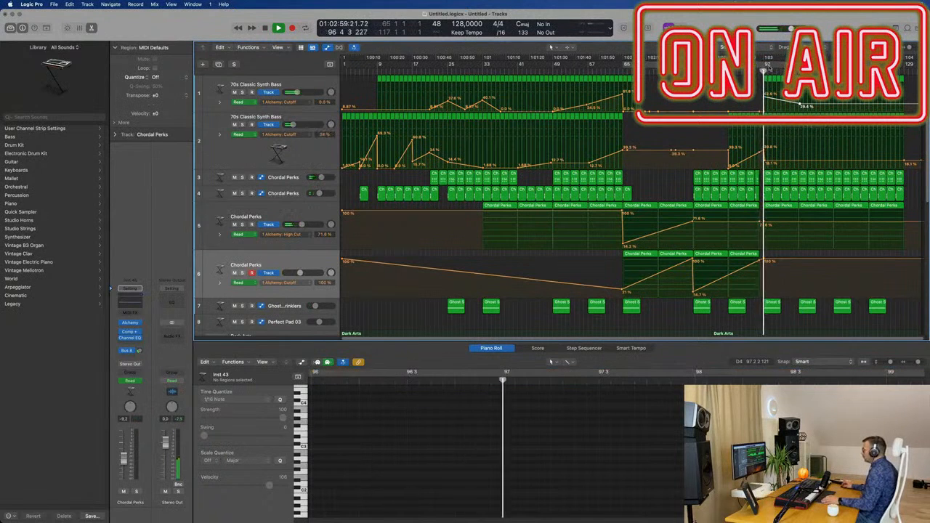
# Step: Set the cycle range to bars 97–129 and delete the last eight regions of the first 70s Classic Synth Bass track
pyautogui.moveTo(764, 69); pyautogui.dragTo(904, 73)
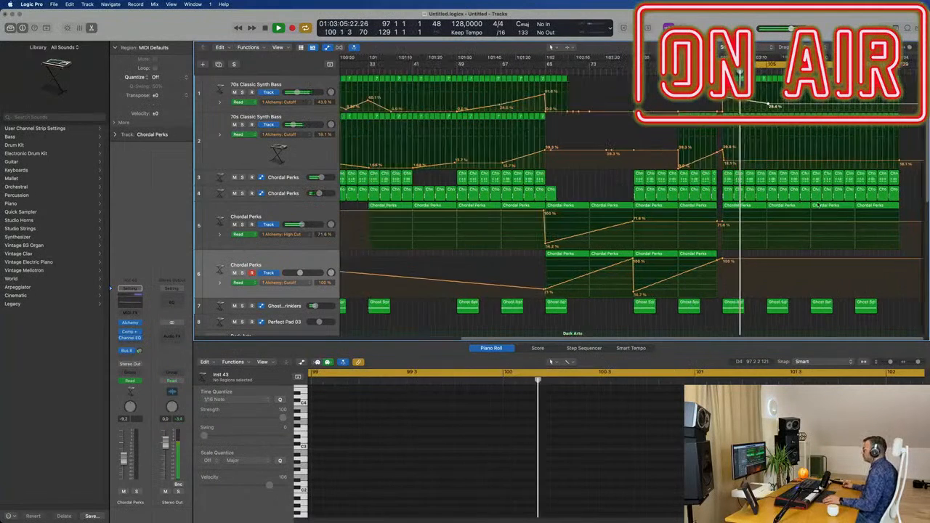
pyautogui.scroll(-3, 803, 116)
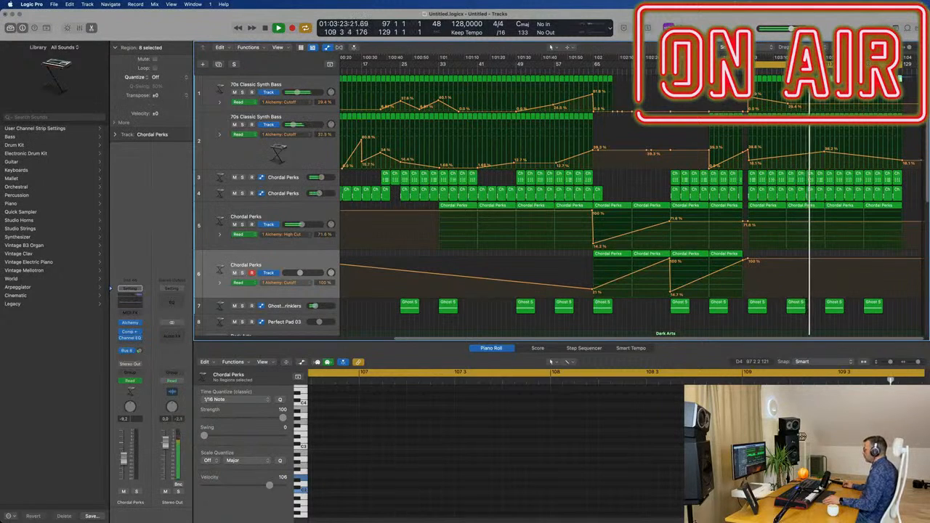
pyautogui.press('Delete')
pyautogui.scroll(-3, 860, 156)
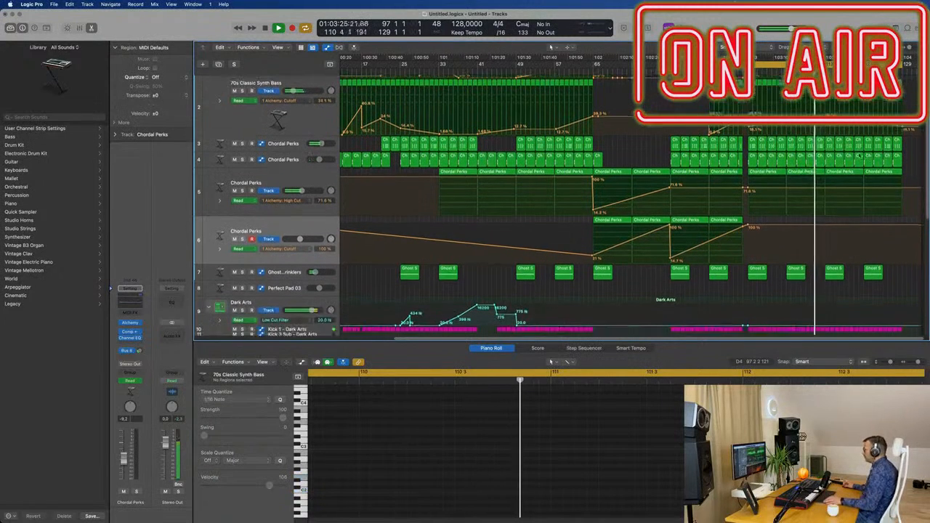
pyautogui.scroll(3, 860, 156)
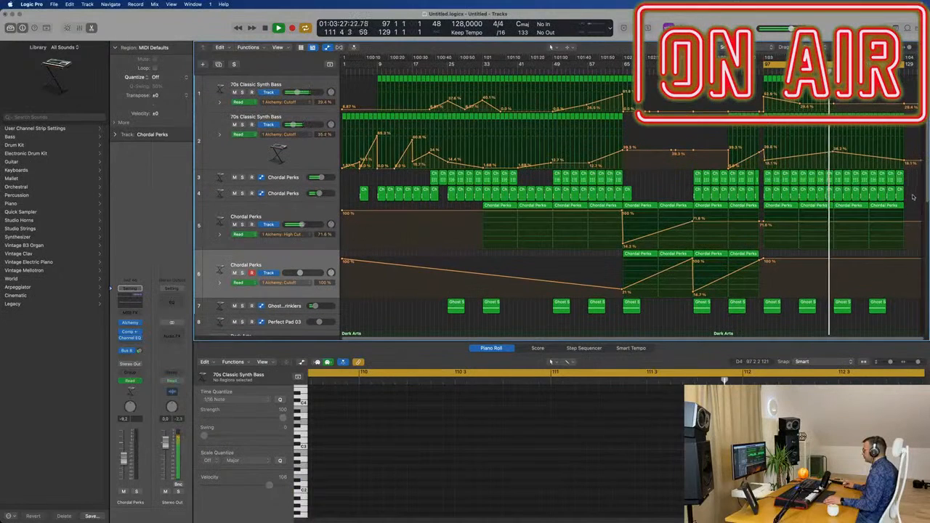
# Step: Delete track 4's Chordal Perks regions from bar 113 to 129 and lower the second synth bass's Cutoff automation at bar 129
pyautogui.moveTo(912, 197); pyautogui.dragTo(838, 199)
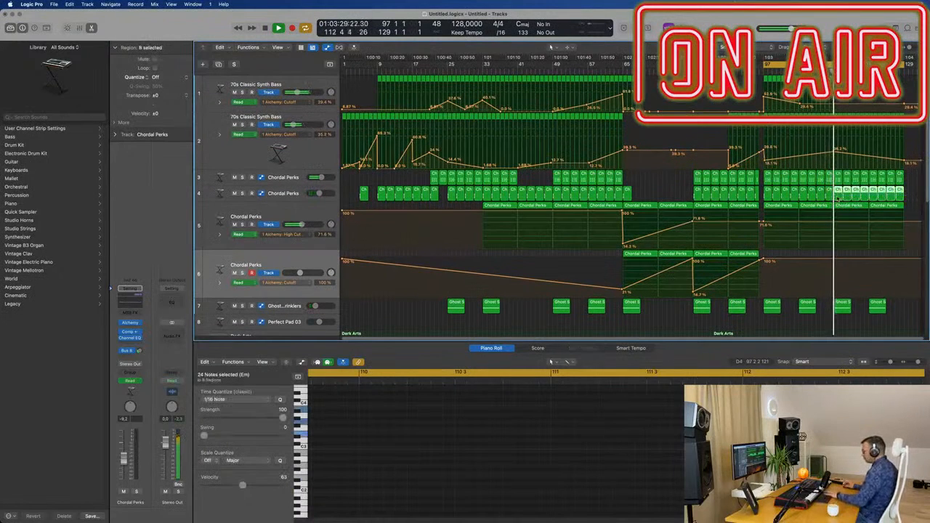
pyautogui.press('Delete')
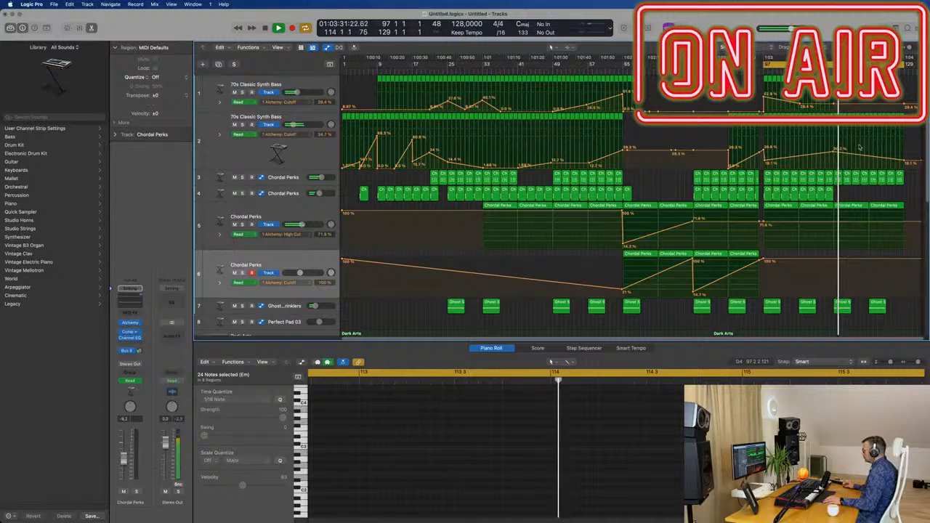
pyautogui.moveTo(904, 160); pyautogui.dragTo(904, 167)
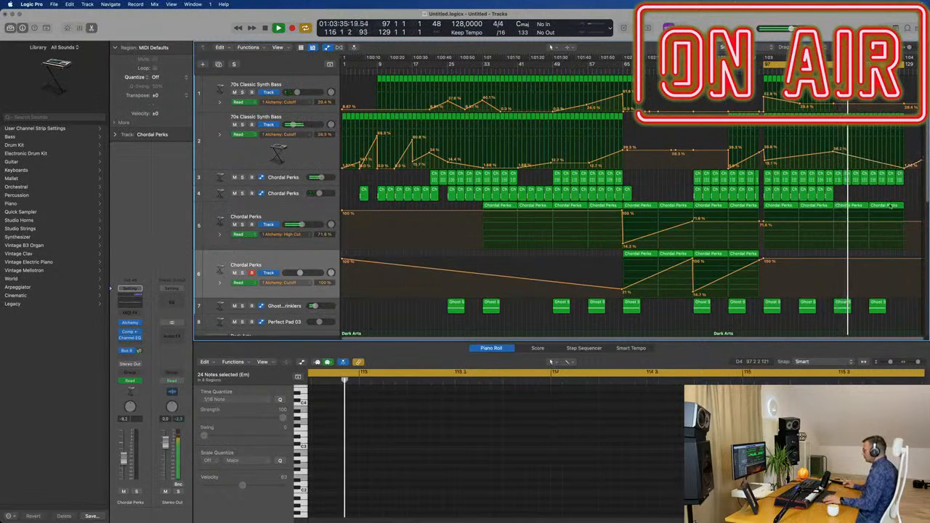
# Step: Delete the last Chordal Perks region on track 5 and the last Ghost Sprinklers region, both starting at bar 121
pyautogui.click(890, 206)
pyautogui.press('Delete')
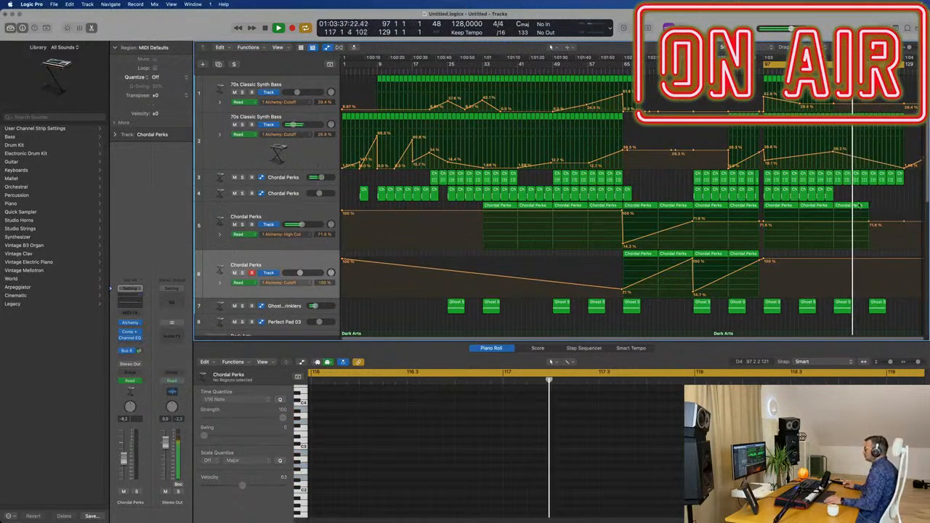
pyautogui.scroll(-3, 858, 206)
pyautogui.click(877, 236)
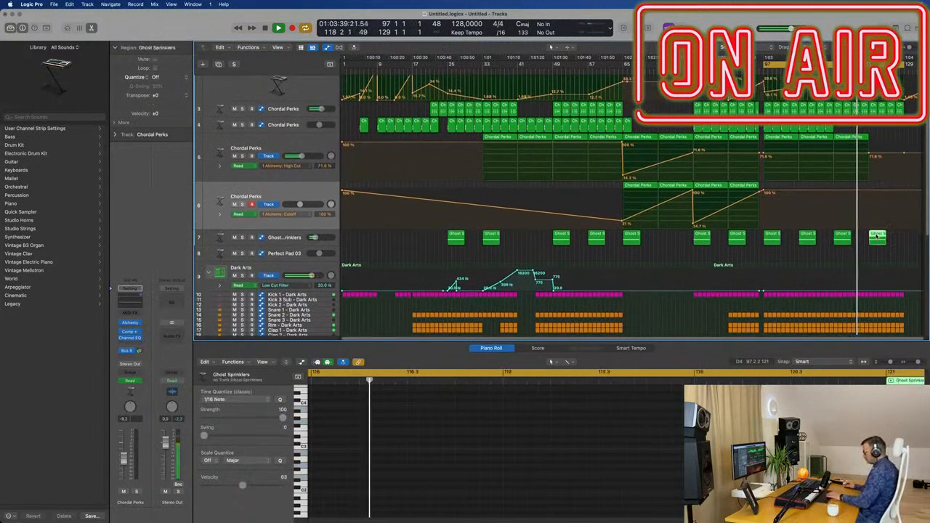
pyautogui.press('Delete')
# Step: Shape the Dark Arts Low Cut Filter automation to rise steeply from 20 Hz at bar 121 to its peak at bar 129
pyautogui.scroll(-3, 831, 239)
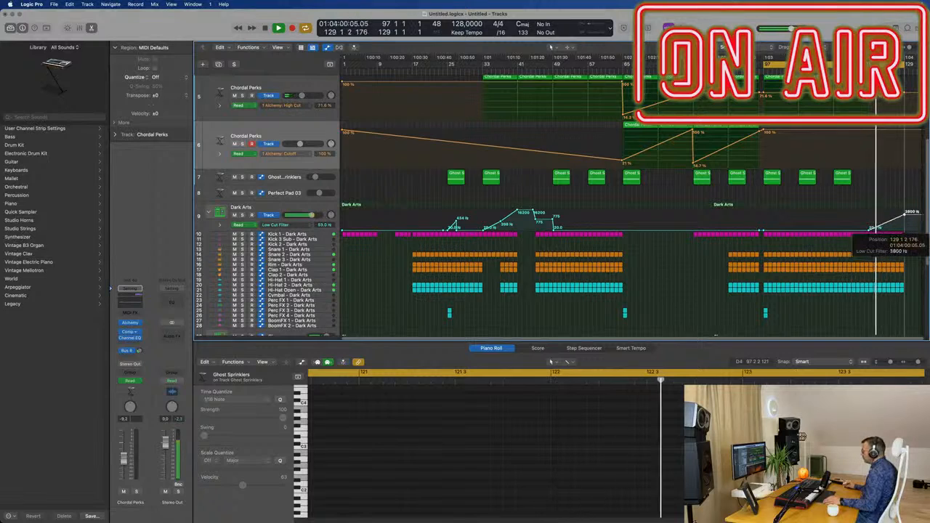
pyautogui.moveTo(904, 231); pyautogui.dragTo(904, 212)
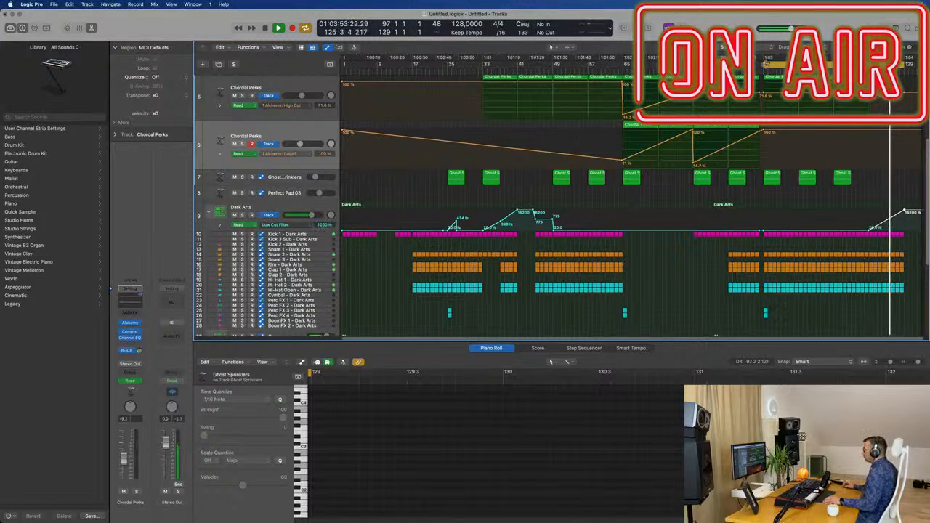
# Step: Close the Piano Roll, extend the cycle range to bars 1–129 and play the song from the beginning
pyautogui.scroll(2, 714, 158)
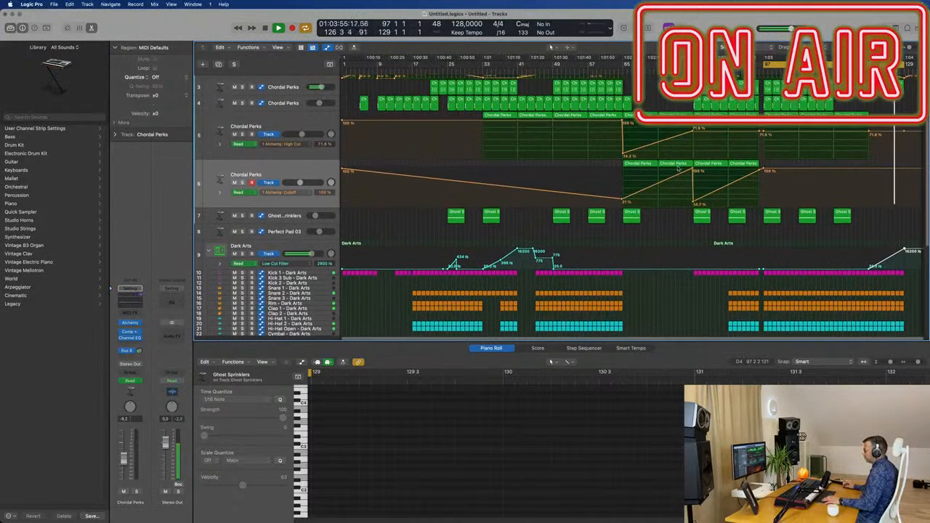
pyautogui.press('x')
pyautogui.press('x')
pyautogui.scroll(1, 632, 265)
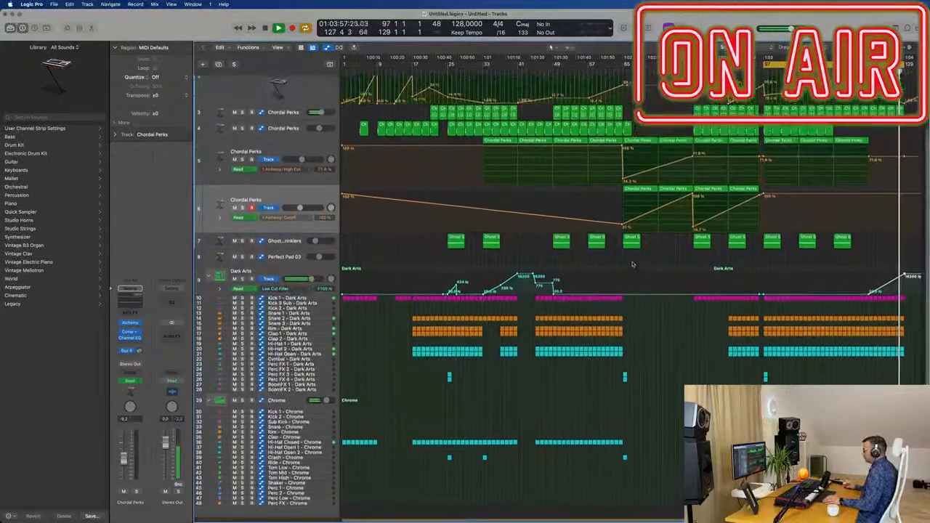
pyautogui.scroll(3, 632, 264)
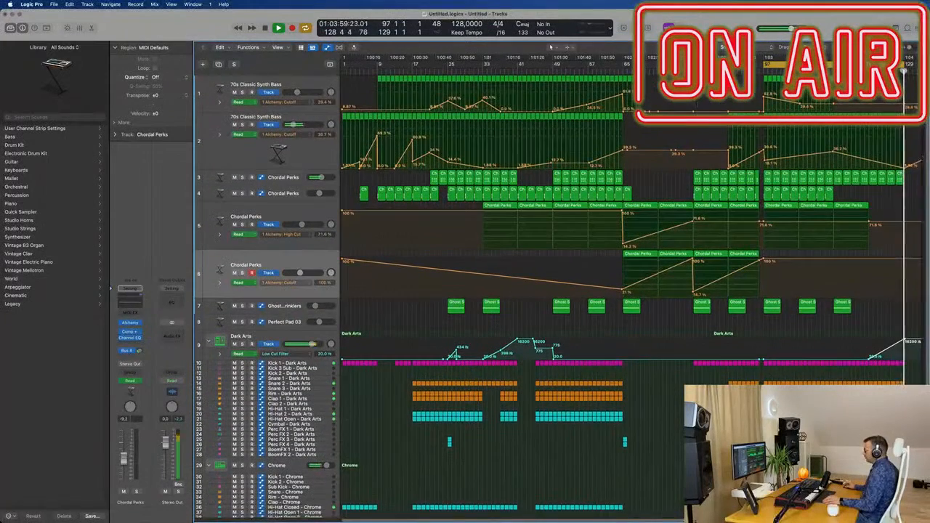
pyautogui.moveTo(765, 63); pyautogui.dragTo(321, 106)
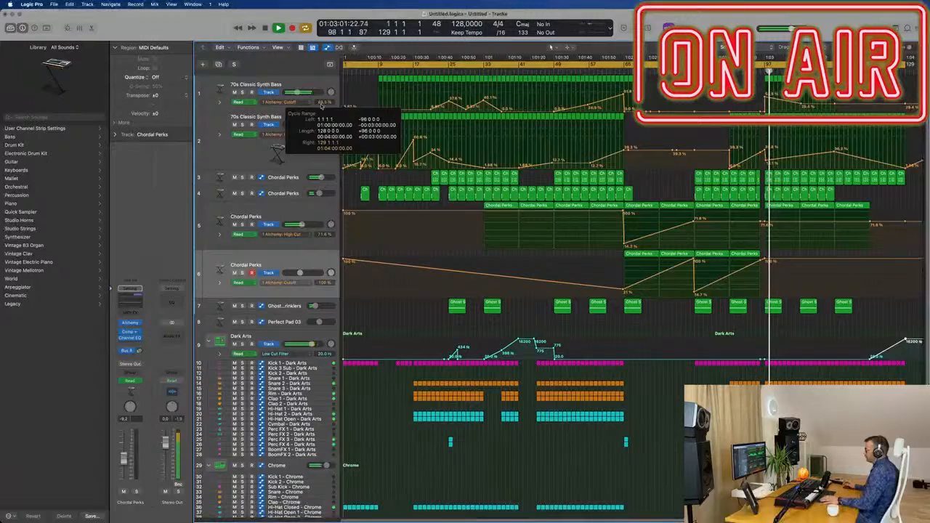
pyautogui.press('space')
pyautogui.press('space')
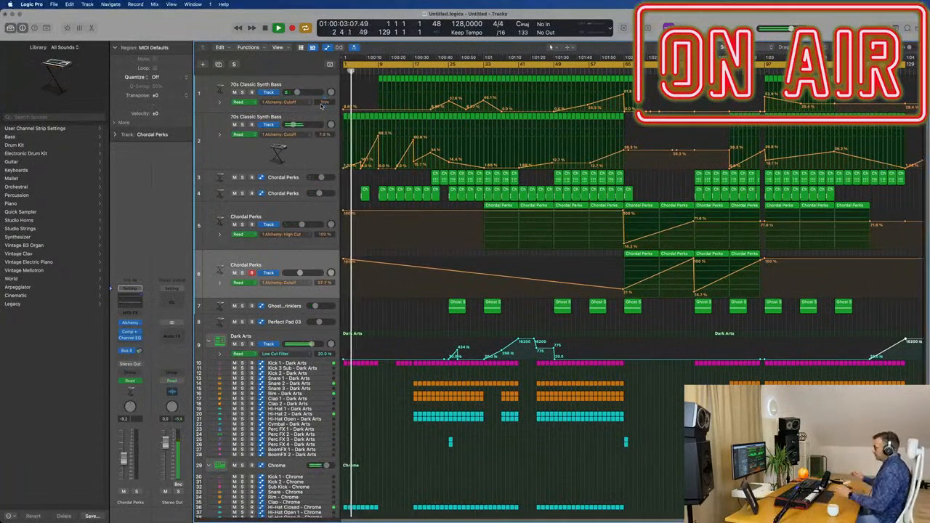
# Step: Listen through the whole arrangement and examine the Dark Arts and Chrome stacks, both collapsed and expanded, against the melodic tracks
pyautogui.scroll(-2, 547, 212)
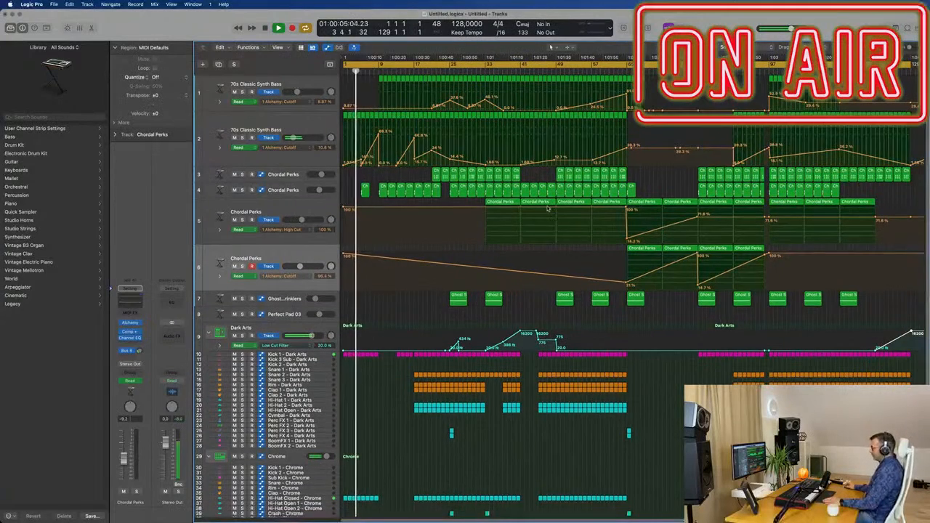
pyautogui.scroll(-1, 543, 215)
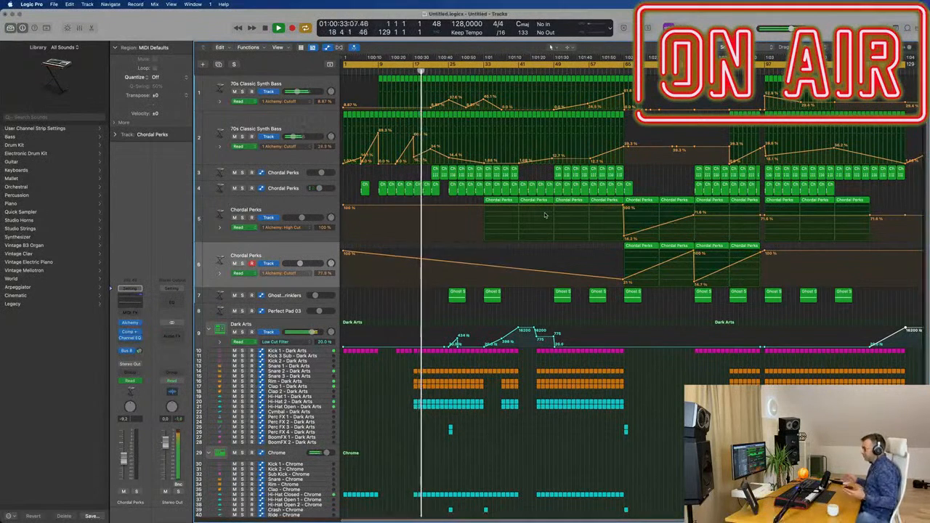
pyautogui.scroll(-3, 519, 423)
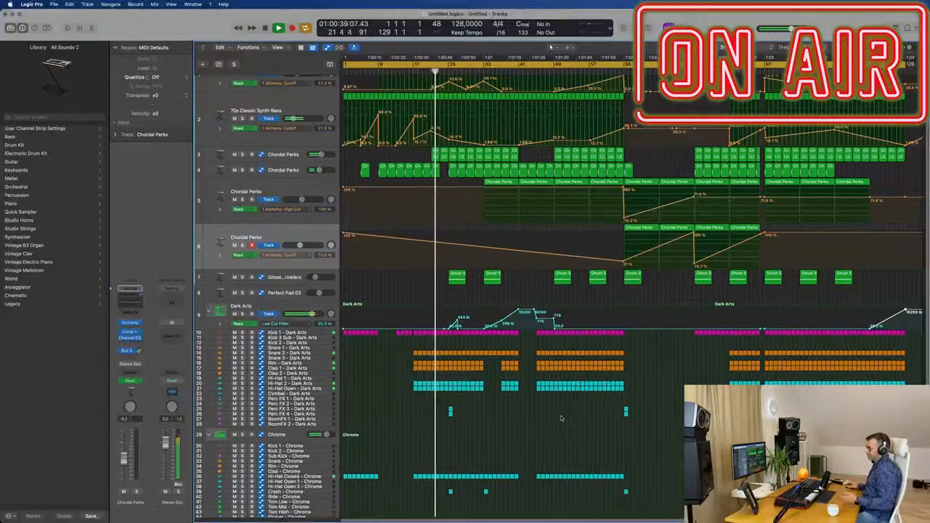
pyautogui.click(209, 310)
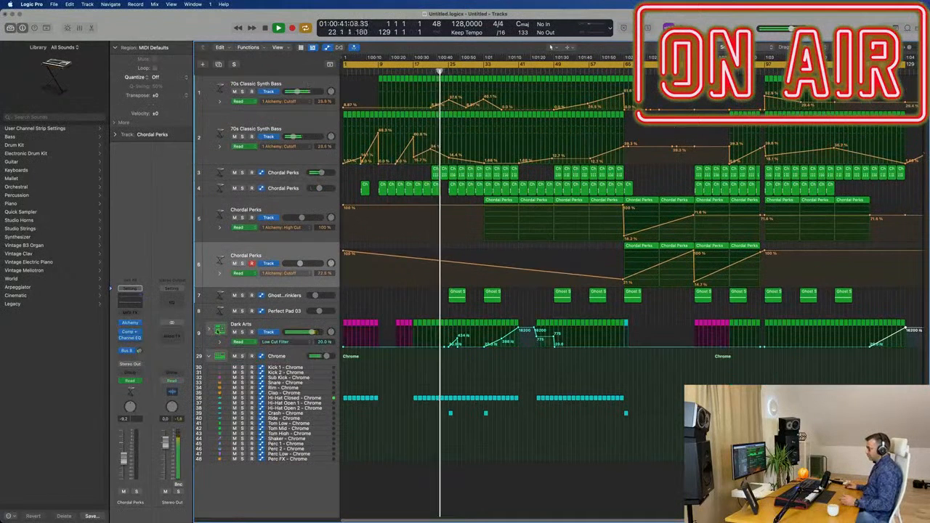
pyautogui.click(210, 356)
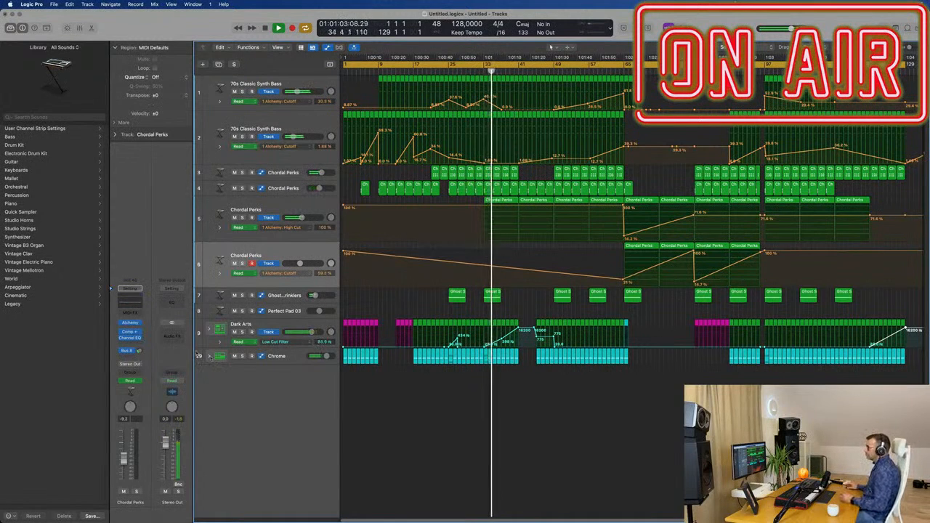
pyautogui.click(210, 332)
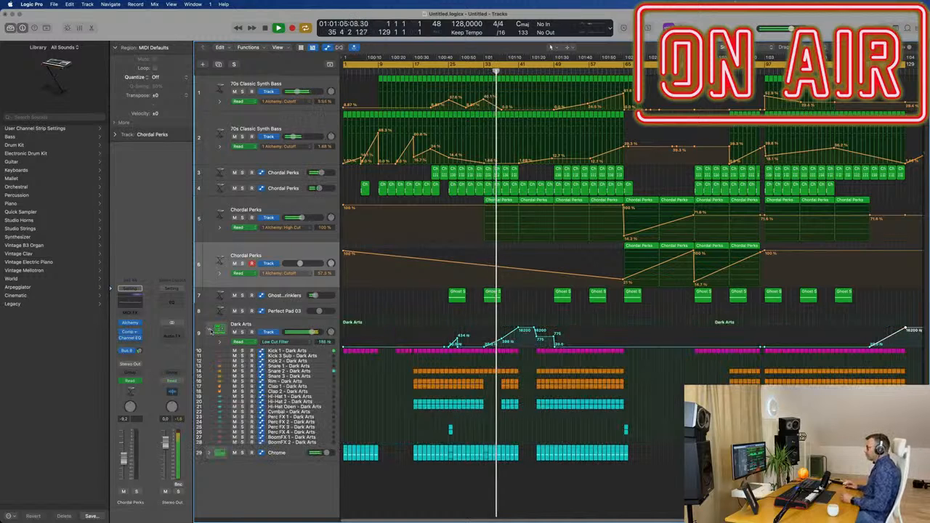
pyautogui.click(208, 453)
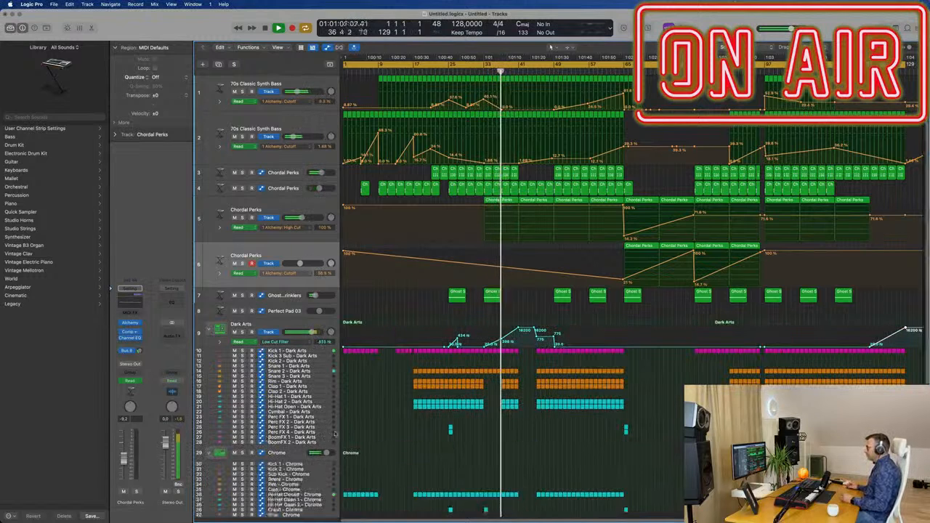
pyautogui.scroll(-2, 403, 433)
pyautogui.scroll(1, 403, 433)
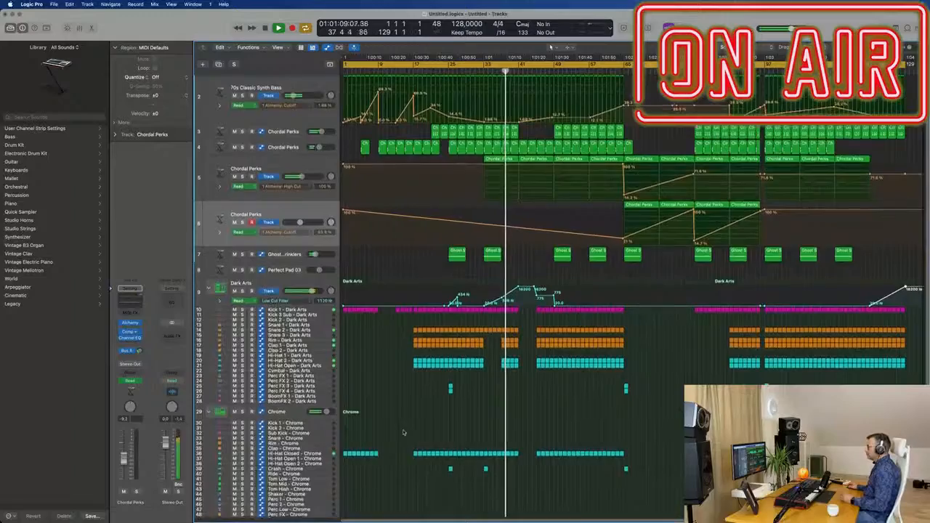
pyautogui.press('z')
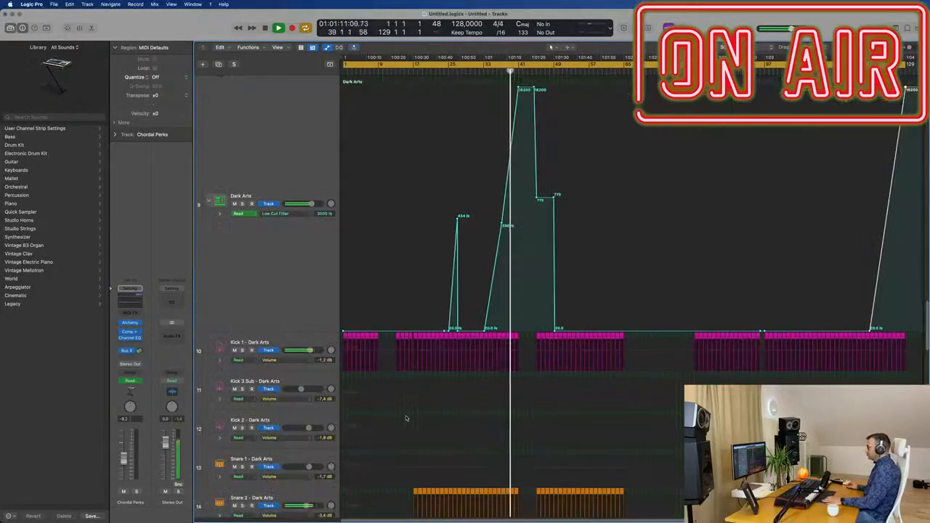
pyautogui.press('z')
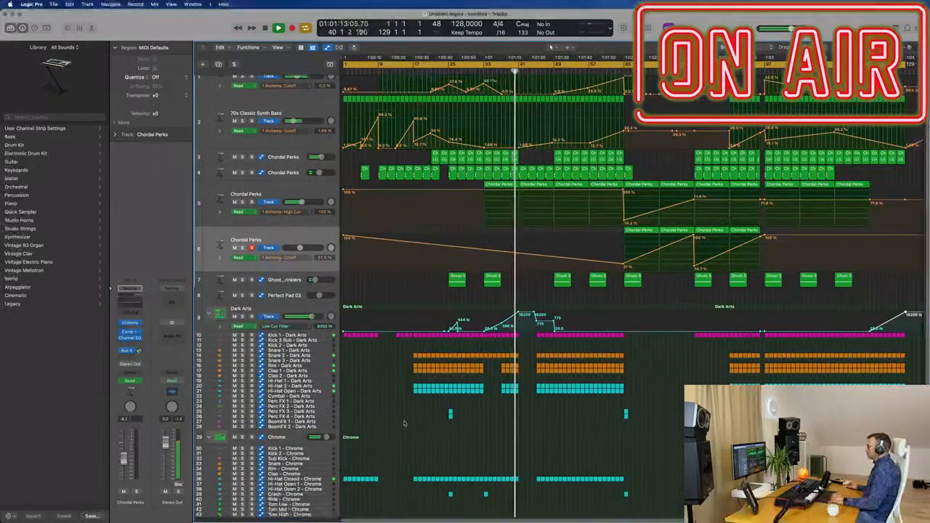
pyautogui.scroll(-4, 392, 425)
# Step: Ramp the Dark Arts Low Cut Filter from bar 81 to just before bar 97, and dip track 5's High Cut automation between bars 105 and 113
pyautogui.scroll(5, 405, 422)
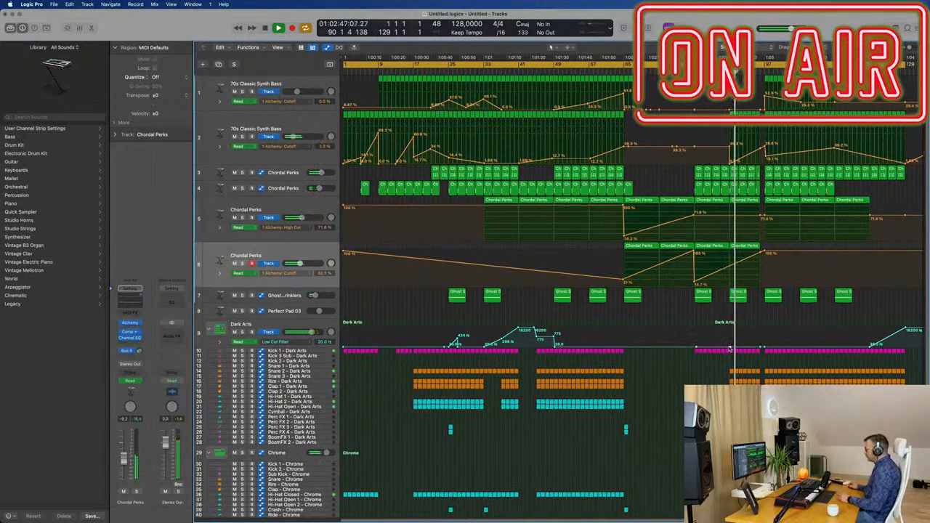
pyautogui.moveTo(731, 349); pyautogui.dragTo(761, 339)
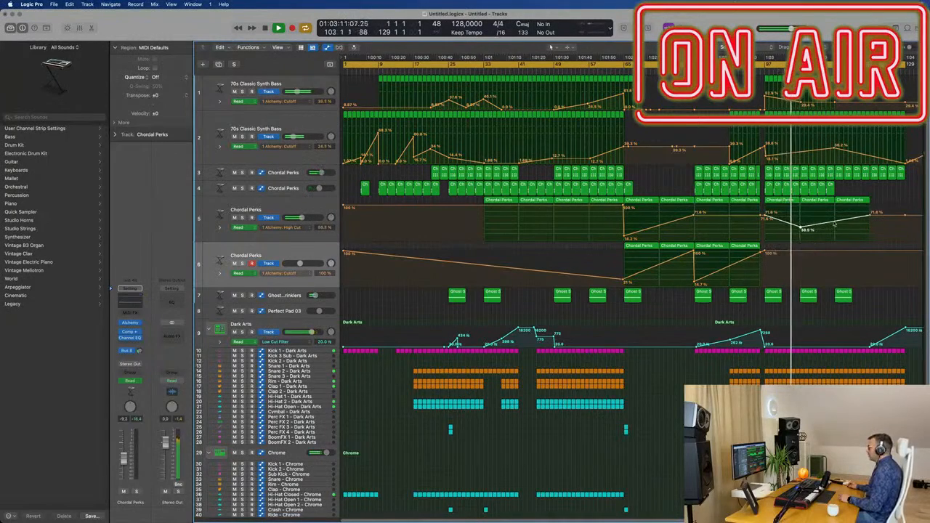
pyautogui.moveTo(834, 222); pyautogui.dragTo(834, 229)
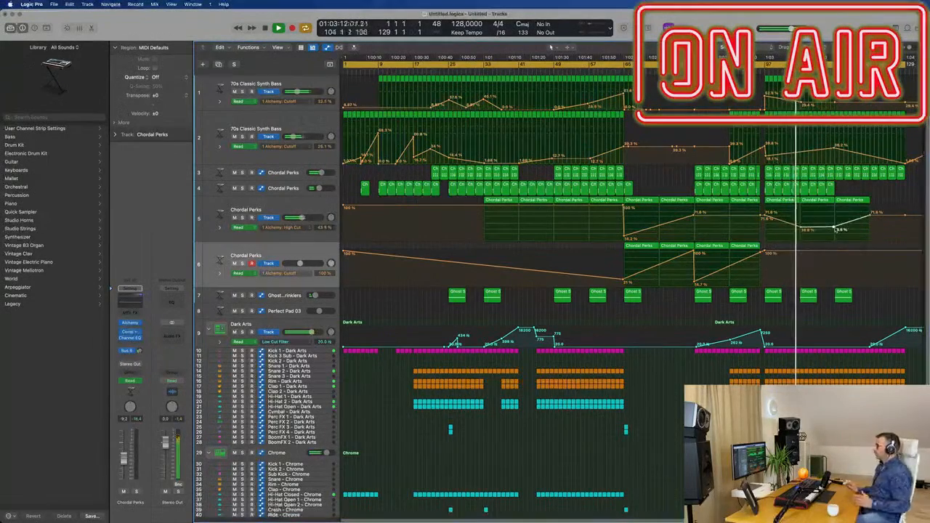